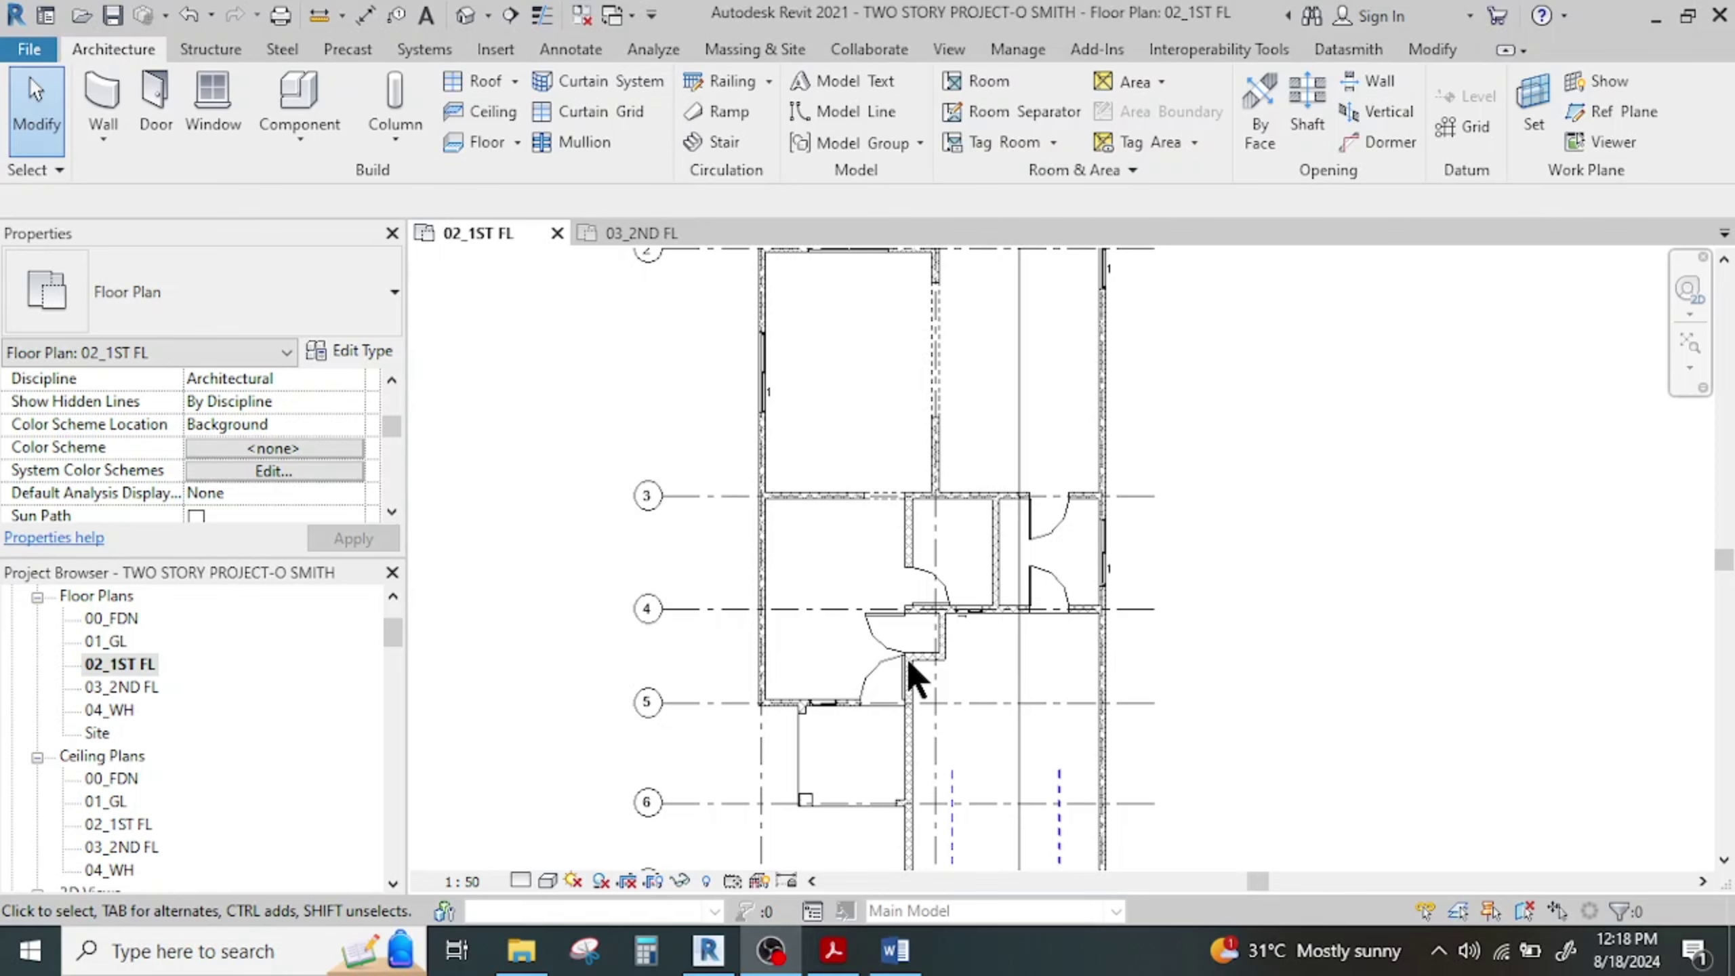
Check the powder room layout in the PDF floor plan, then return to the 02_1ST FL plan in Revit
scroll(946, 607, up, 3)
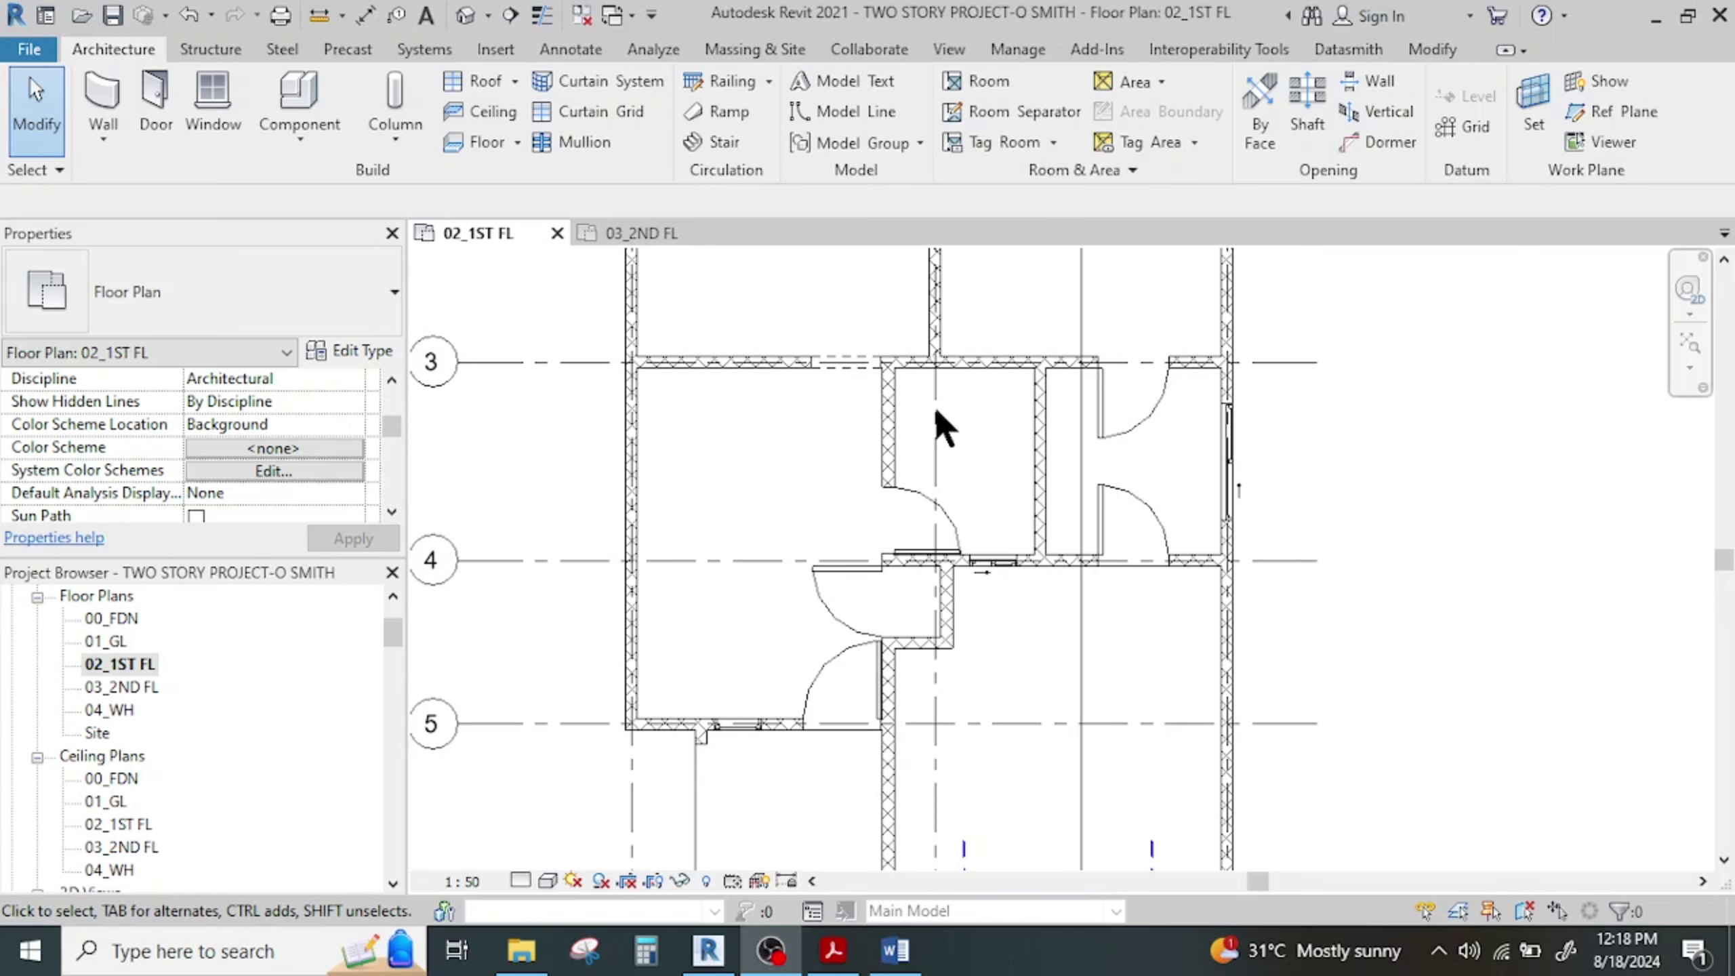
click(834, 950)
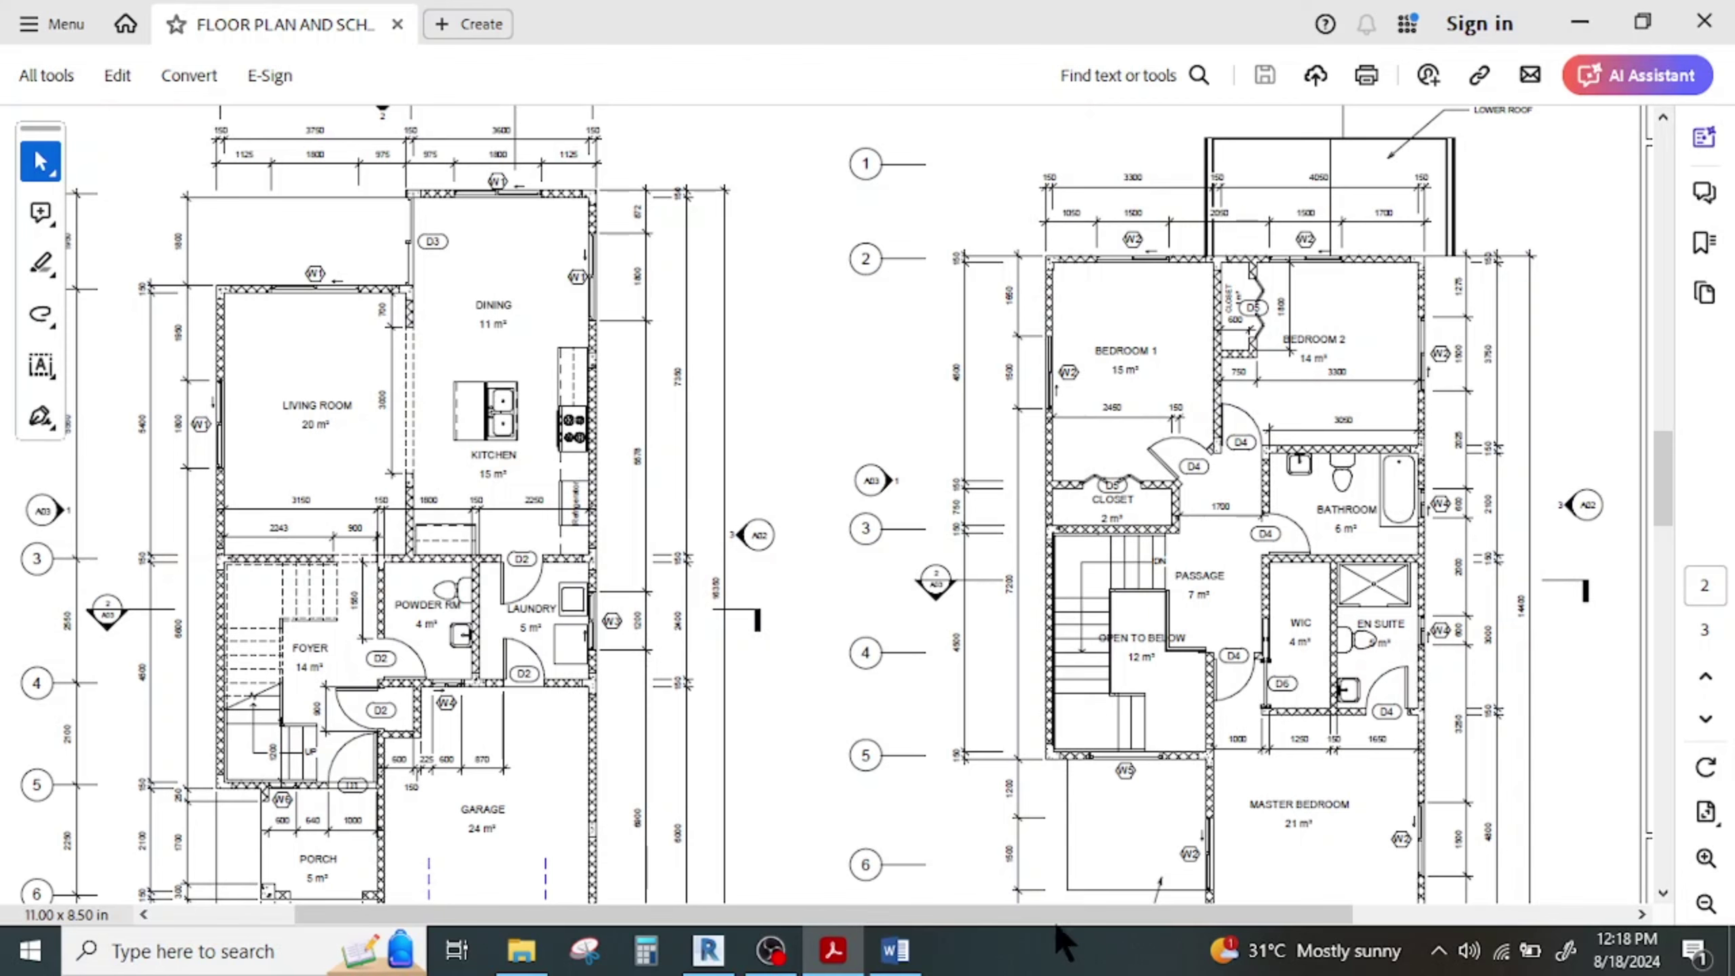
mouse_move(714, 957)
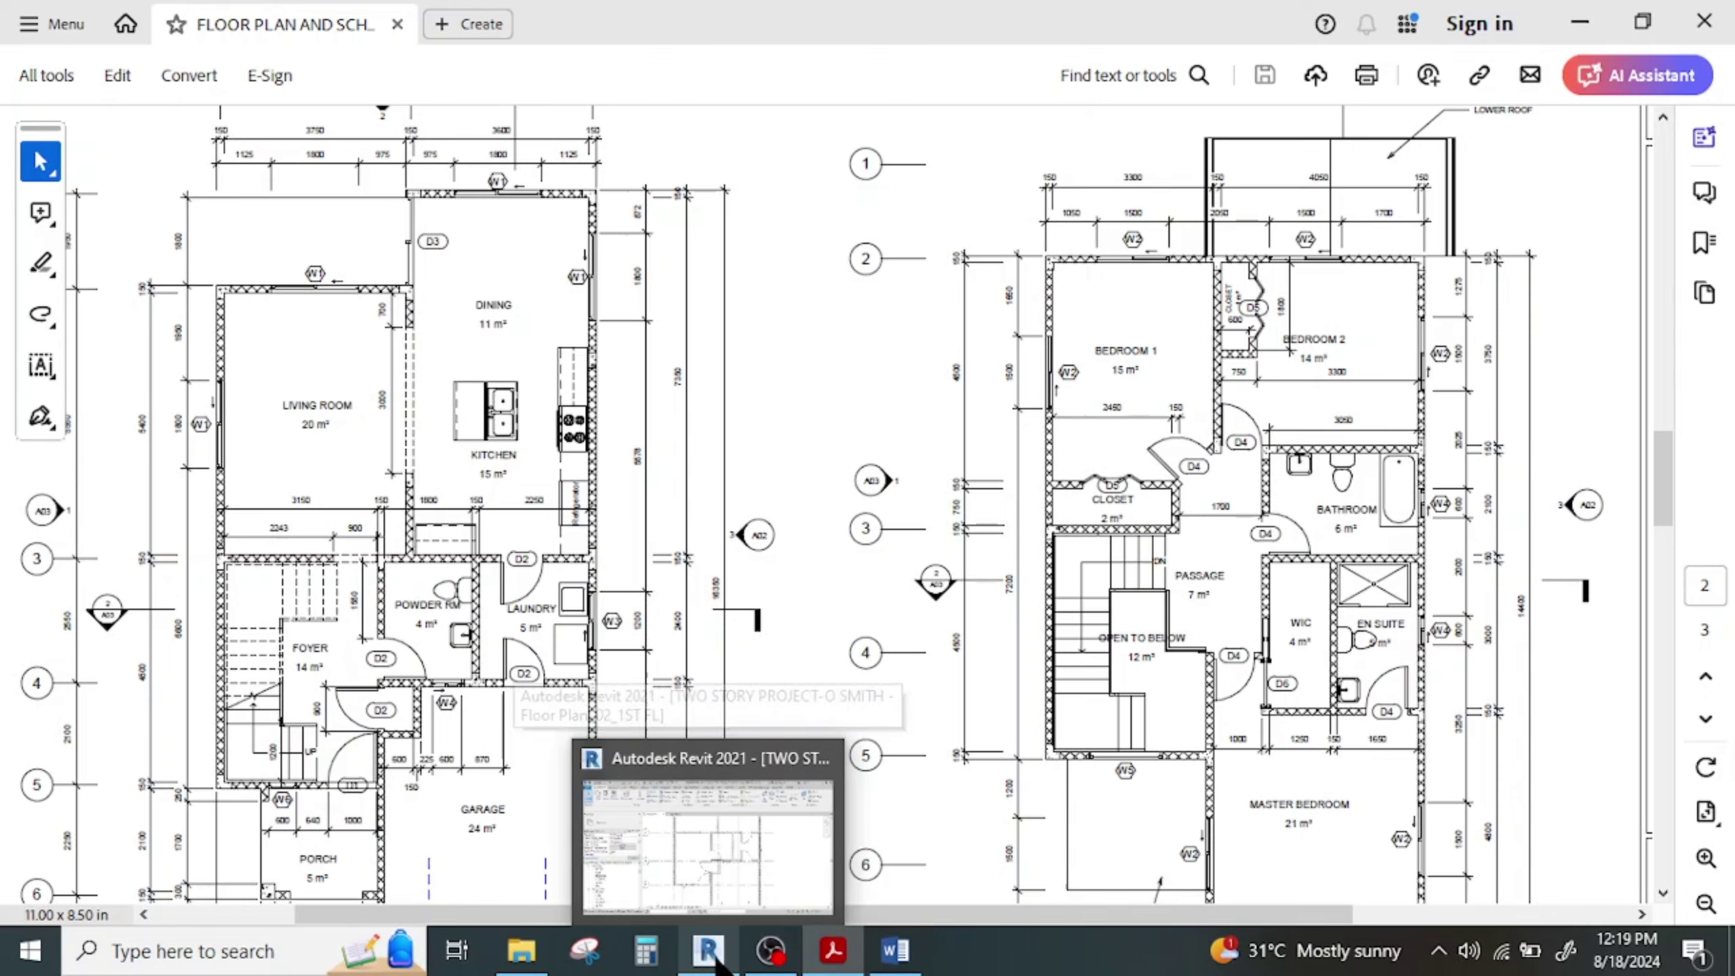
click(782, 762)
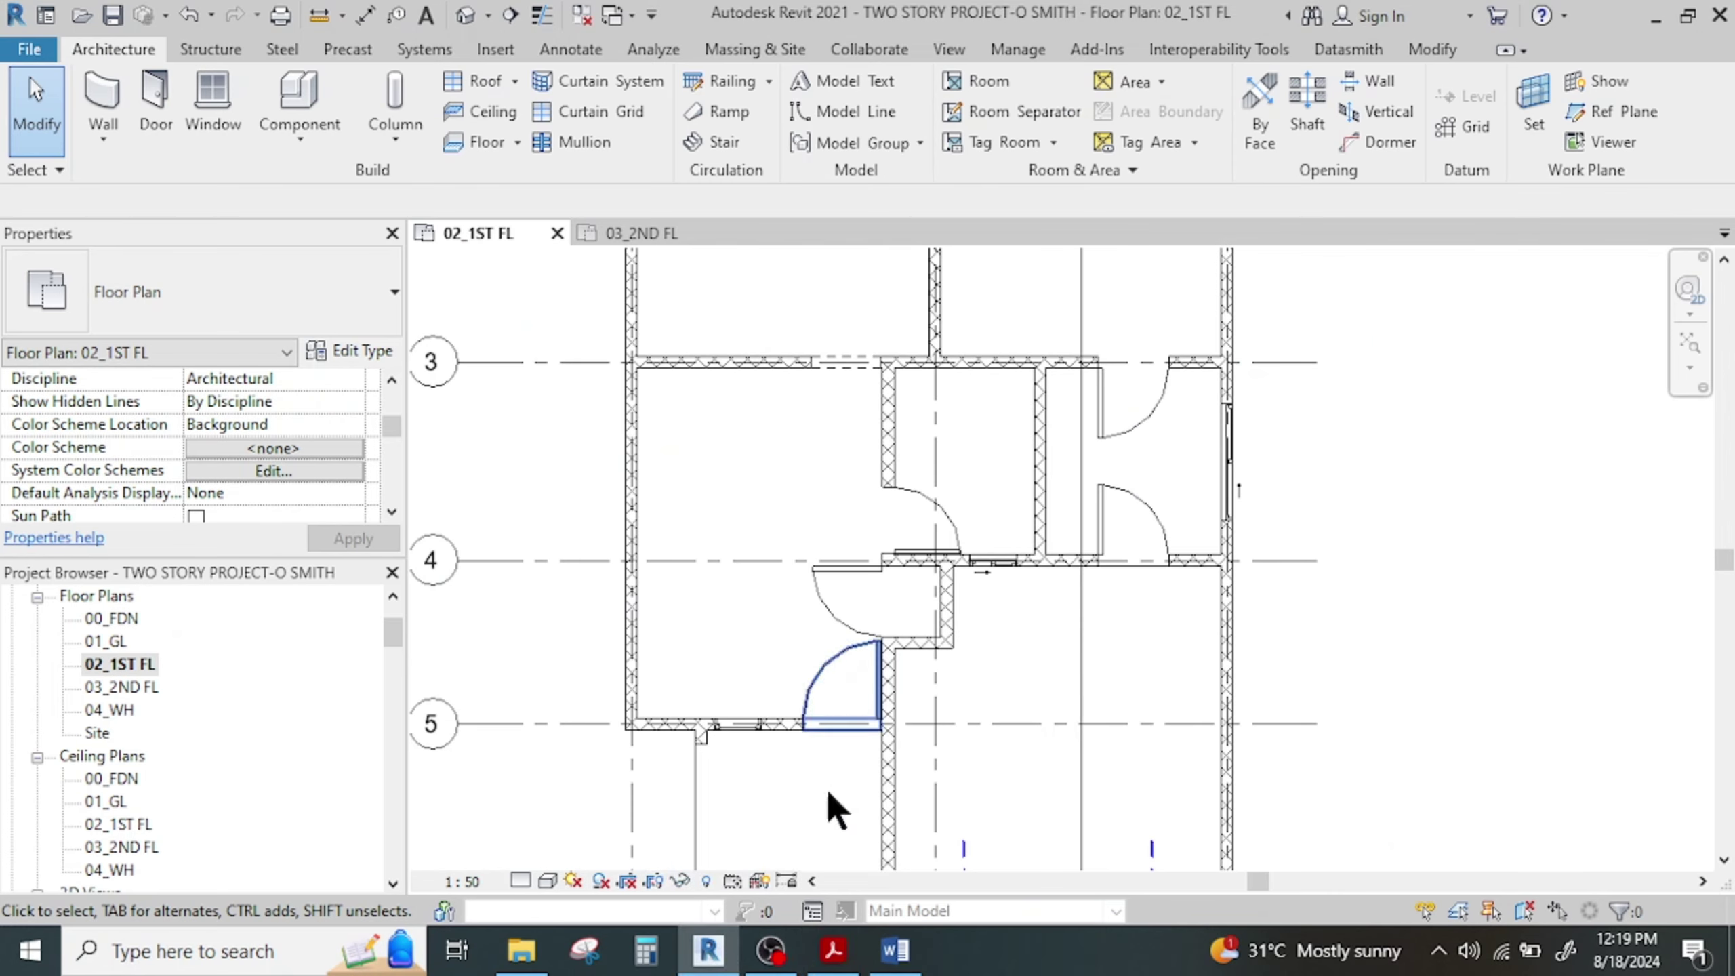
middle_drag(903, 572, 843, 658)
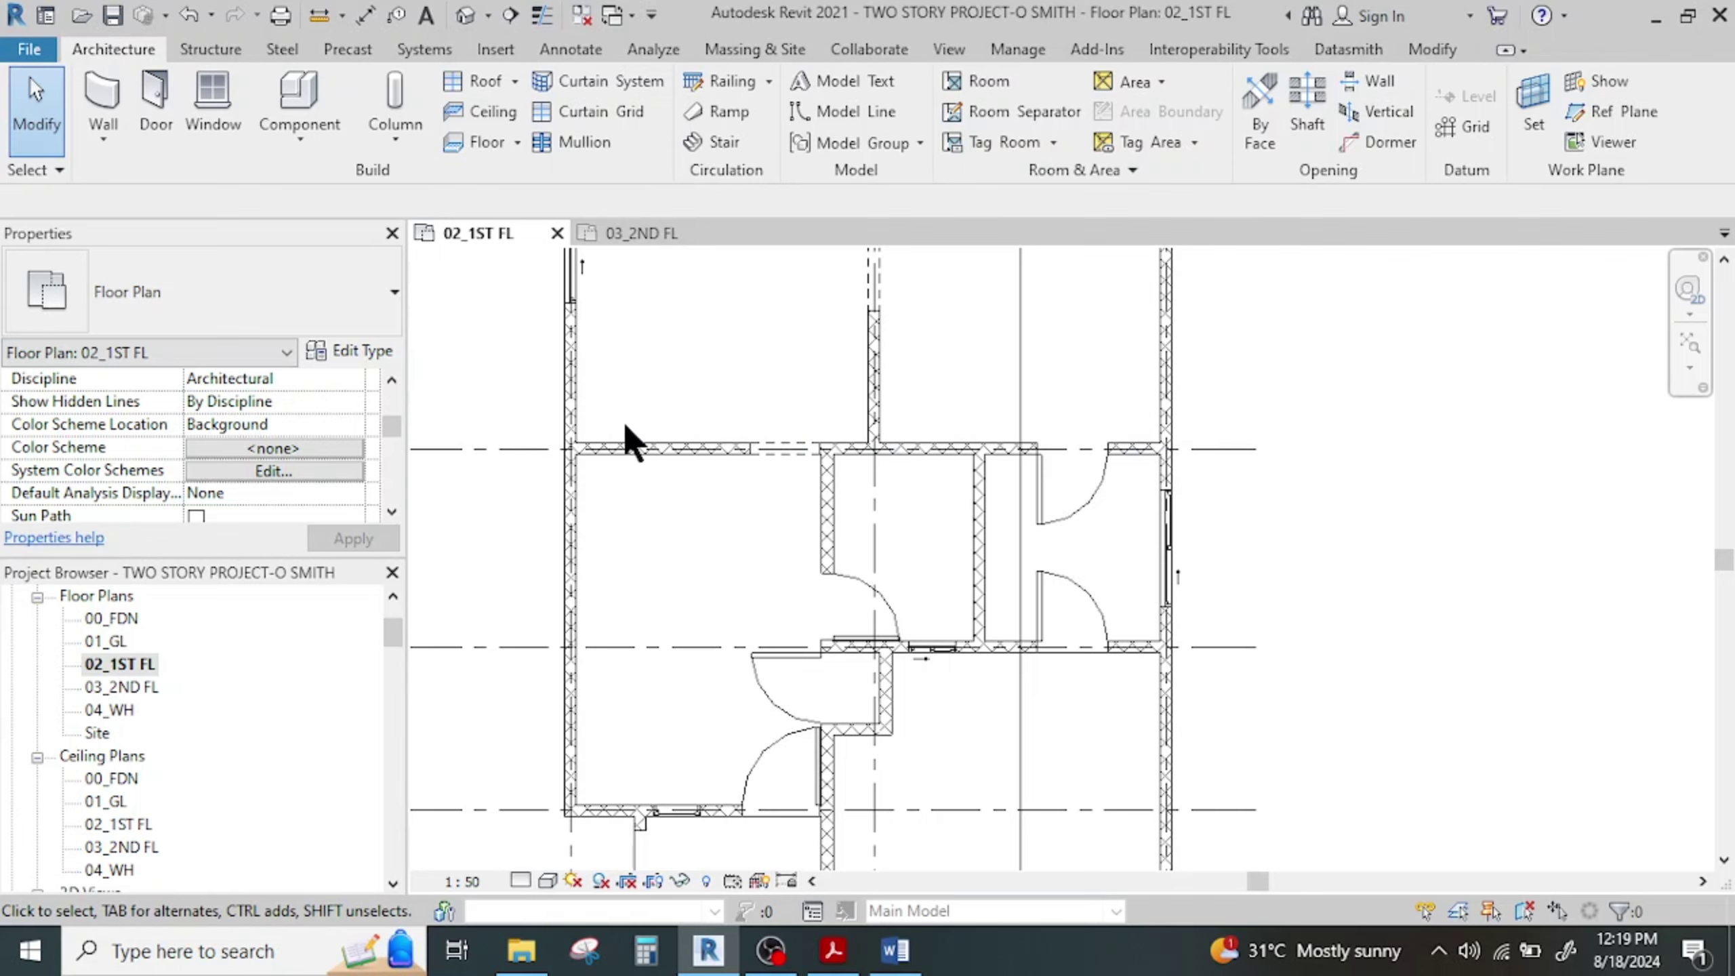
Start placing a plumbing fixture with the M_Toilet-Domestic-3D type
click(424, 50)
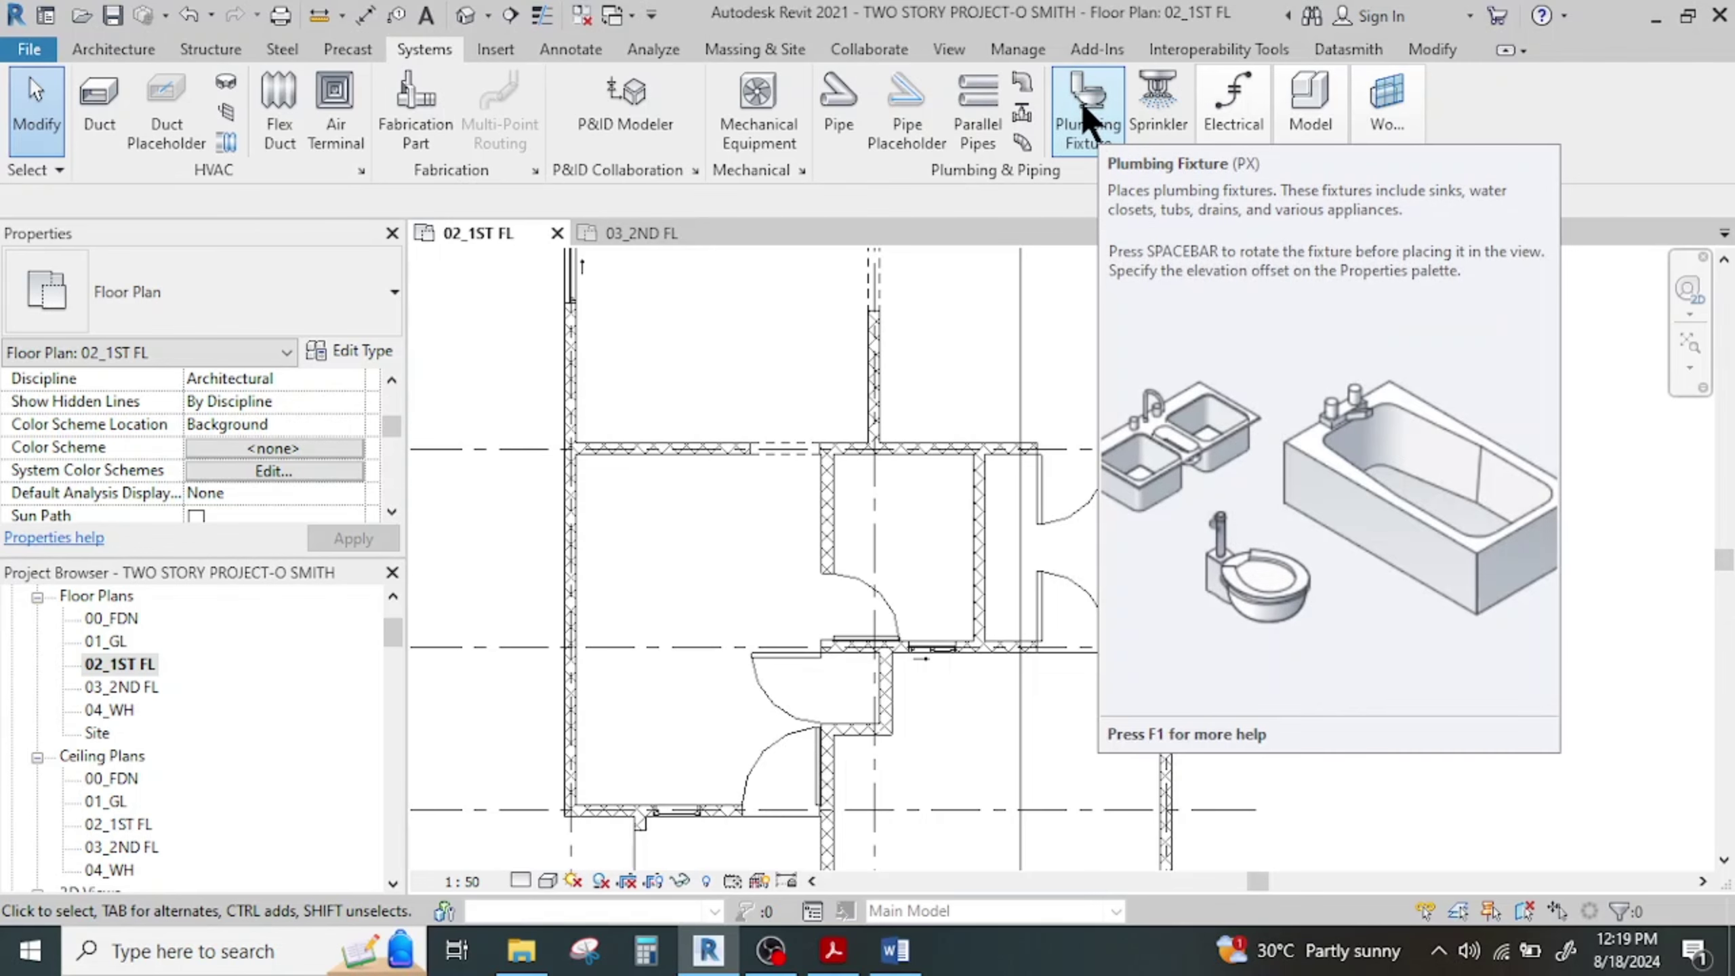
click(1088, 112)
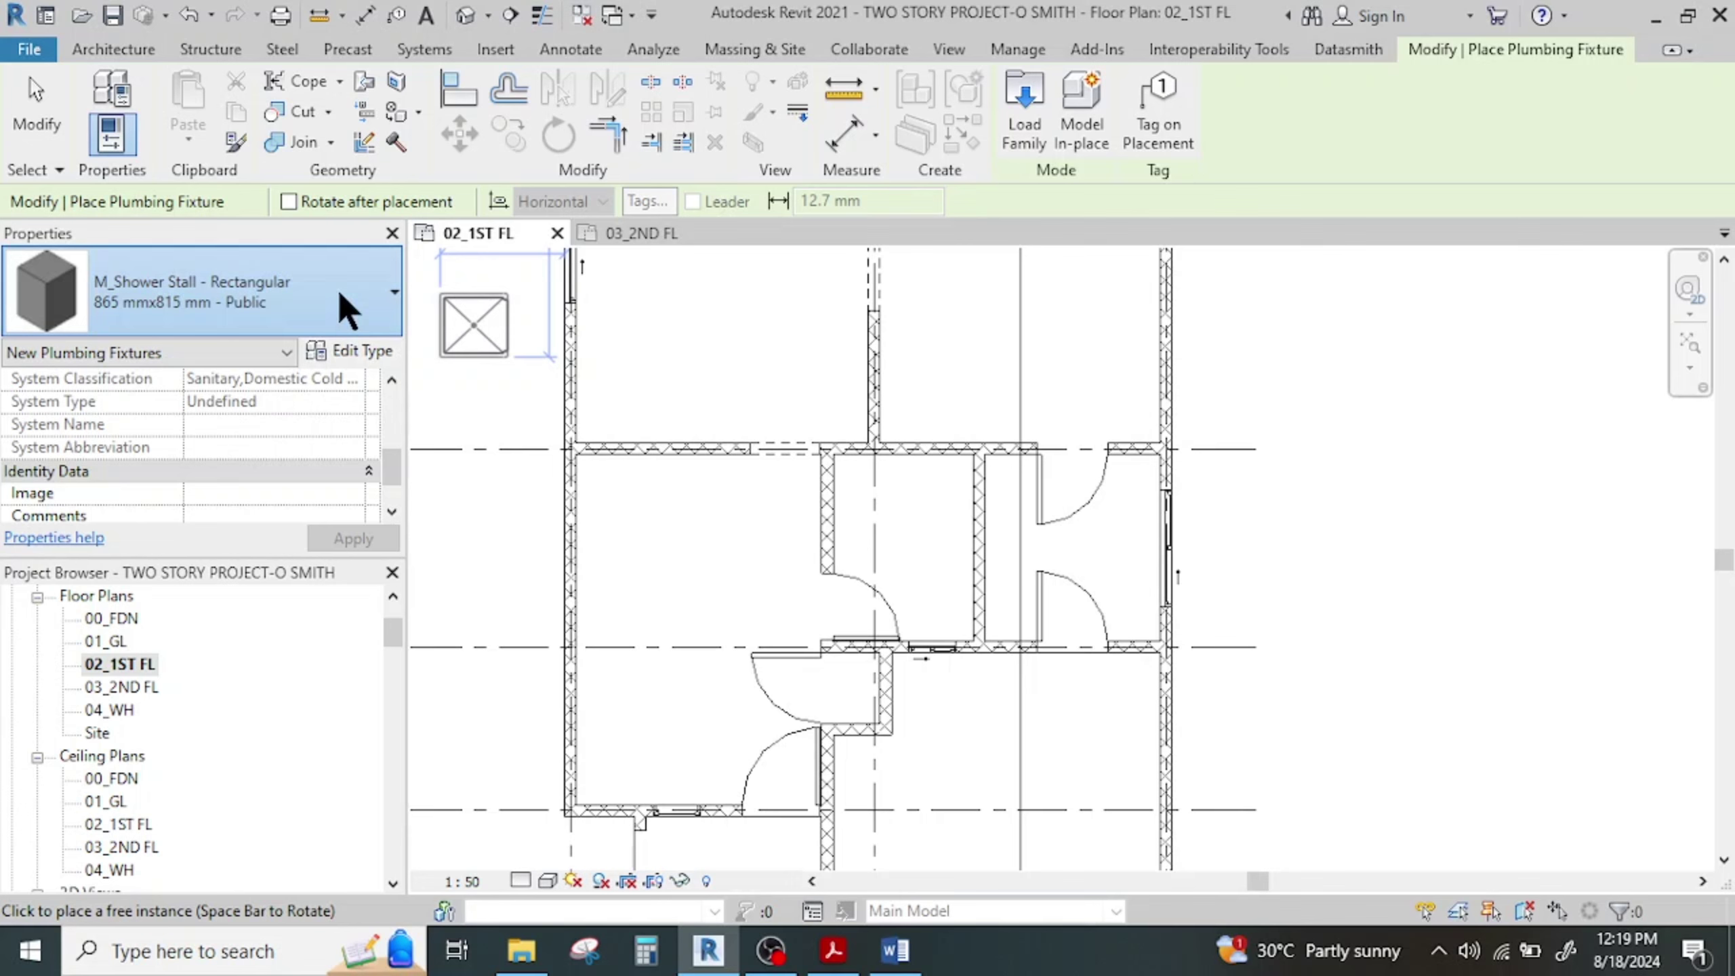
click(336, 287)
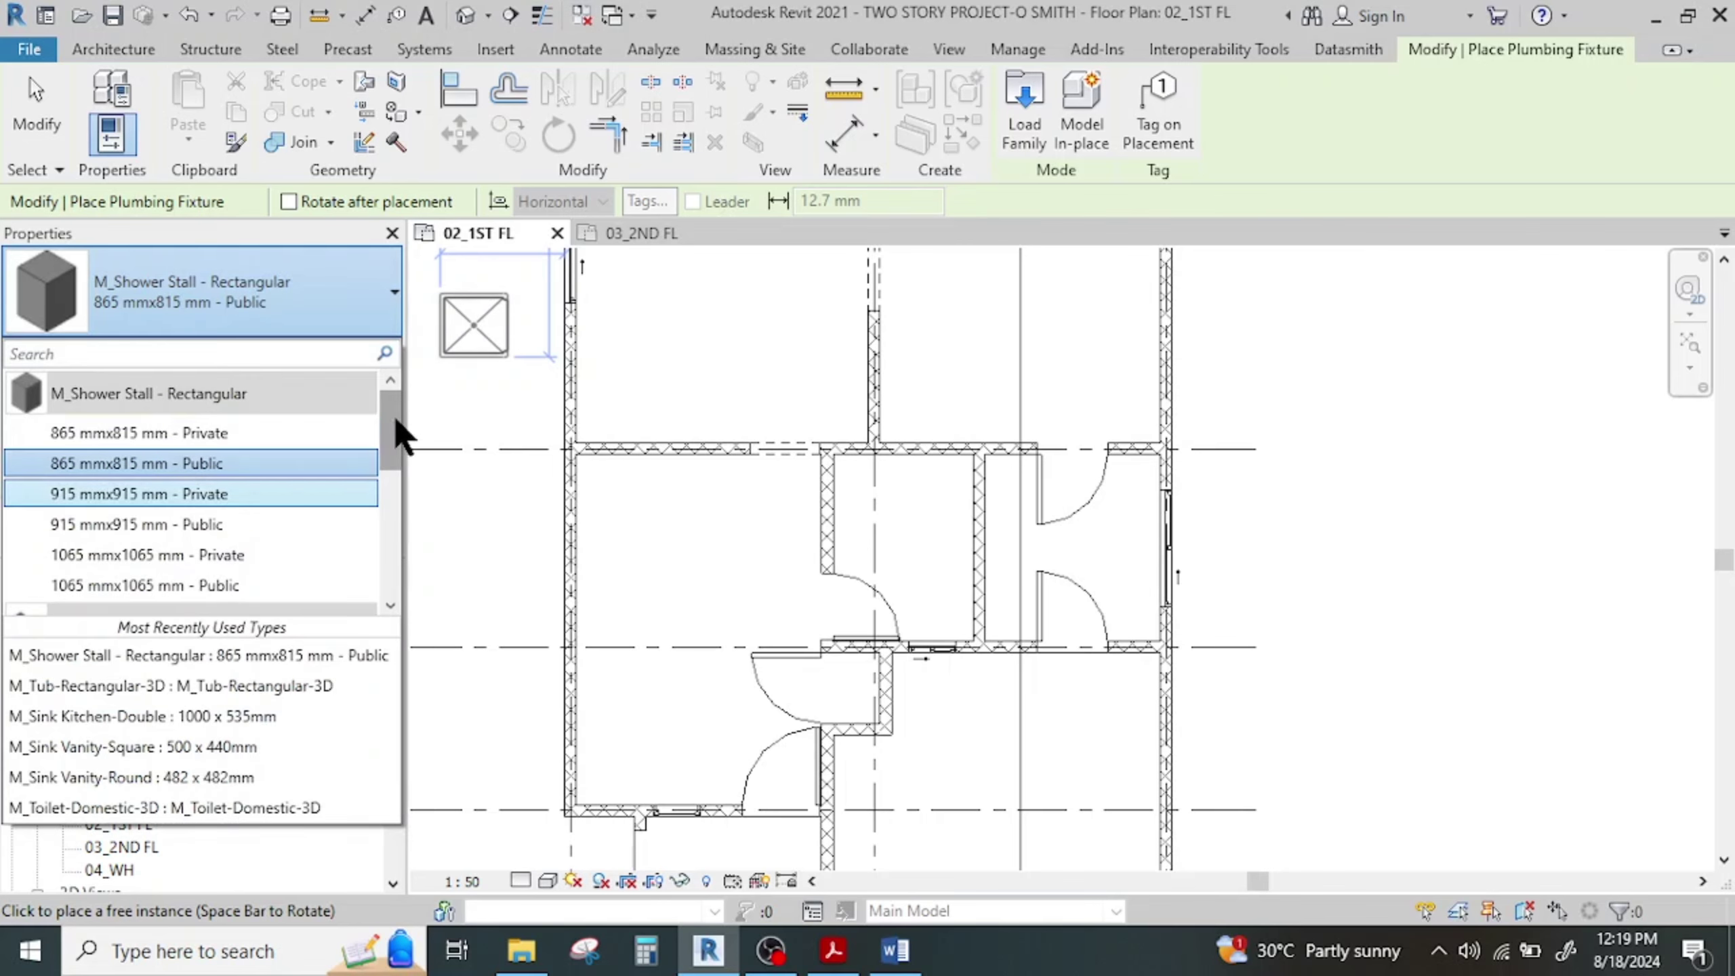
drag(395, 427, 393, 547)
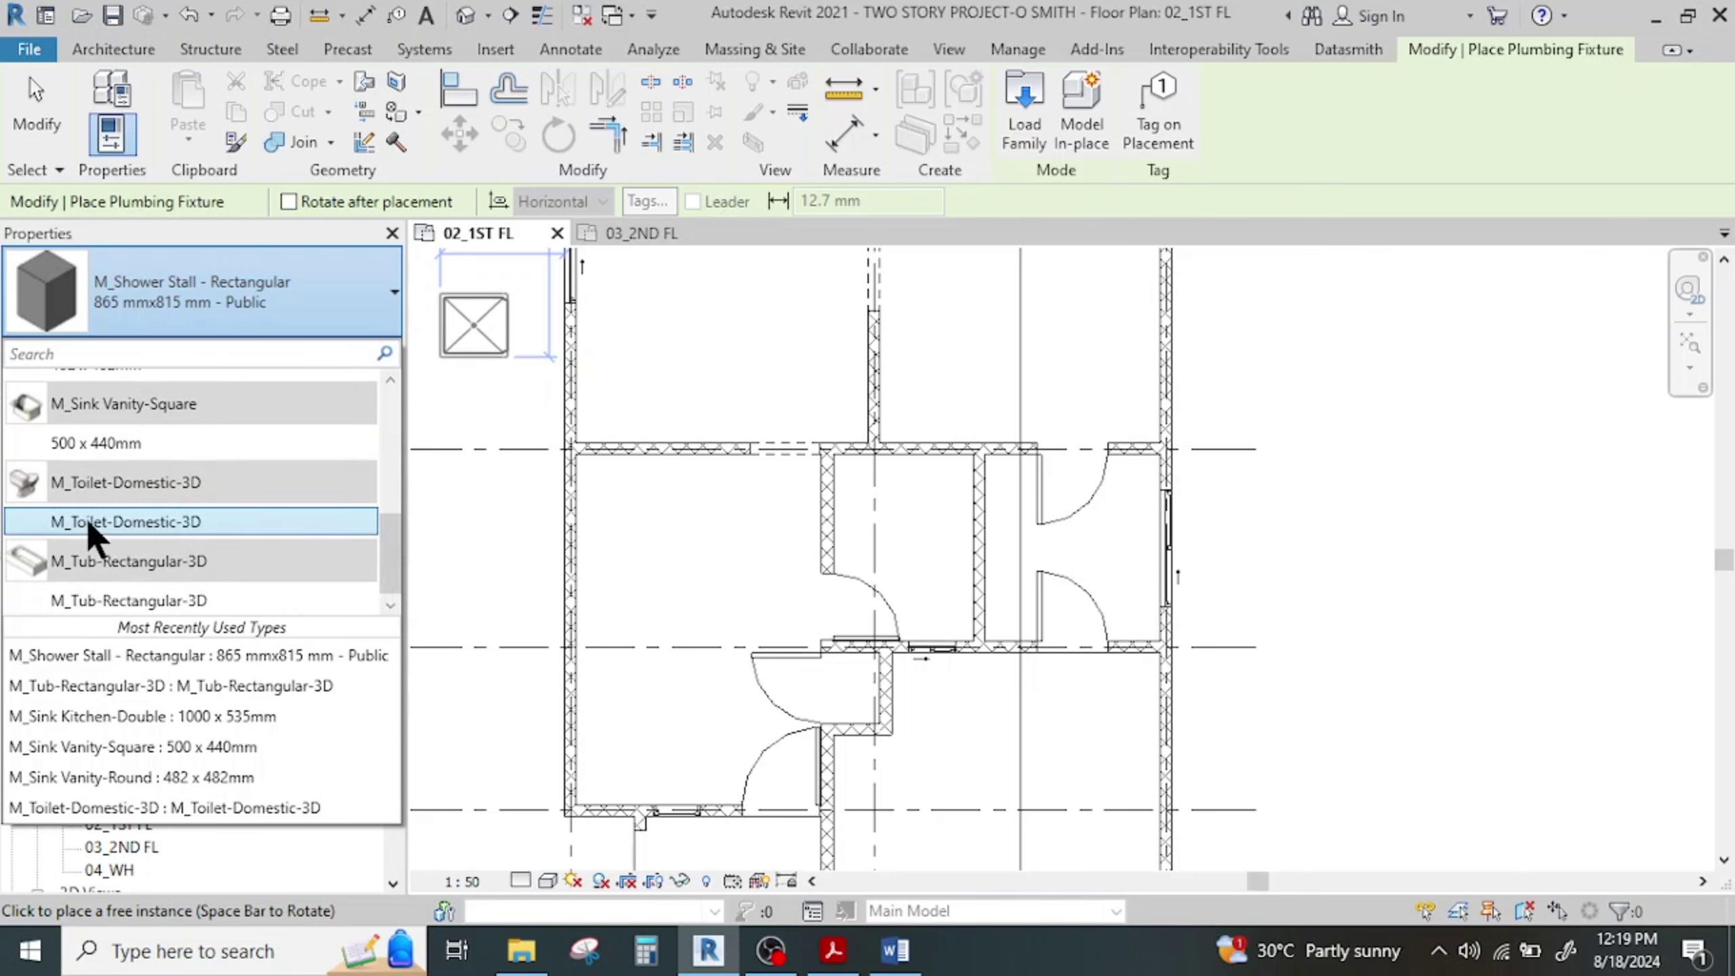
mouse_move(87, 523)
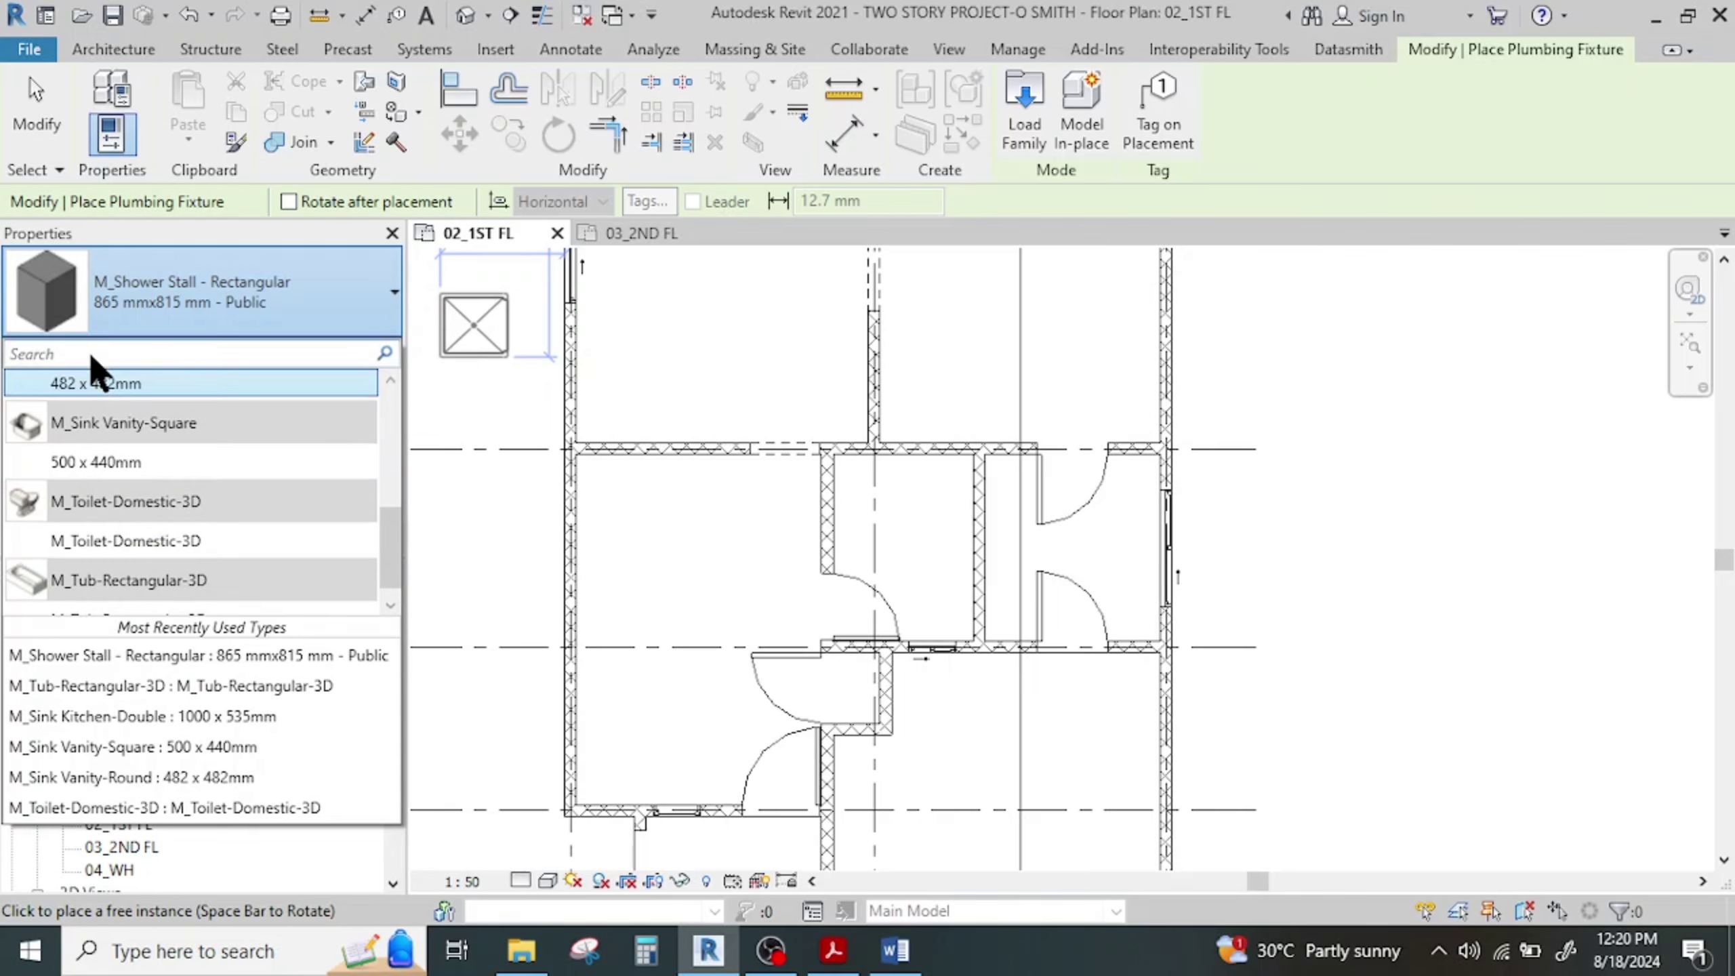
click(167, 542)
Place the toilet in the first-floor powder room, rotated to back onto the laundry partition wall, as in the PDF plan
scroll(895, 492, up, 5)
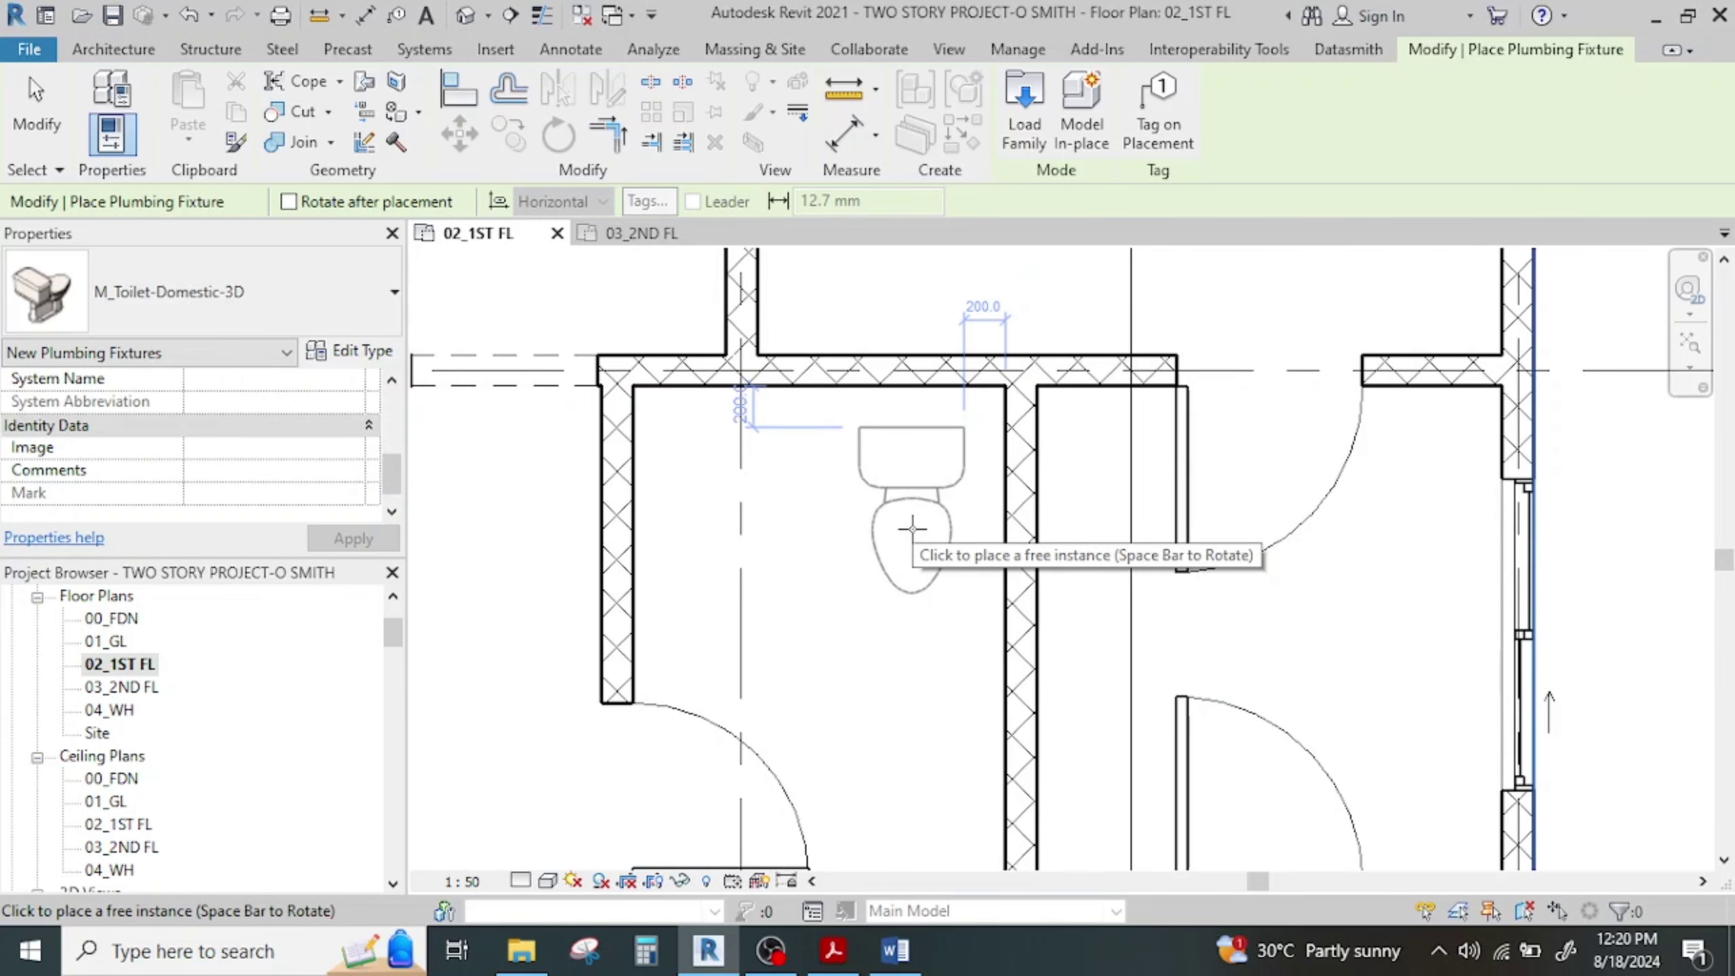
click(832, 950)
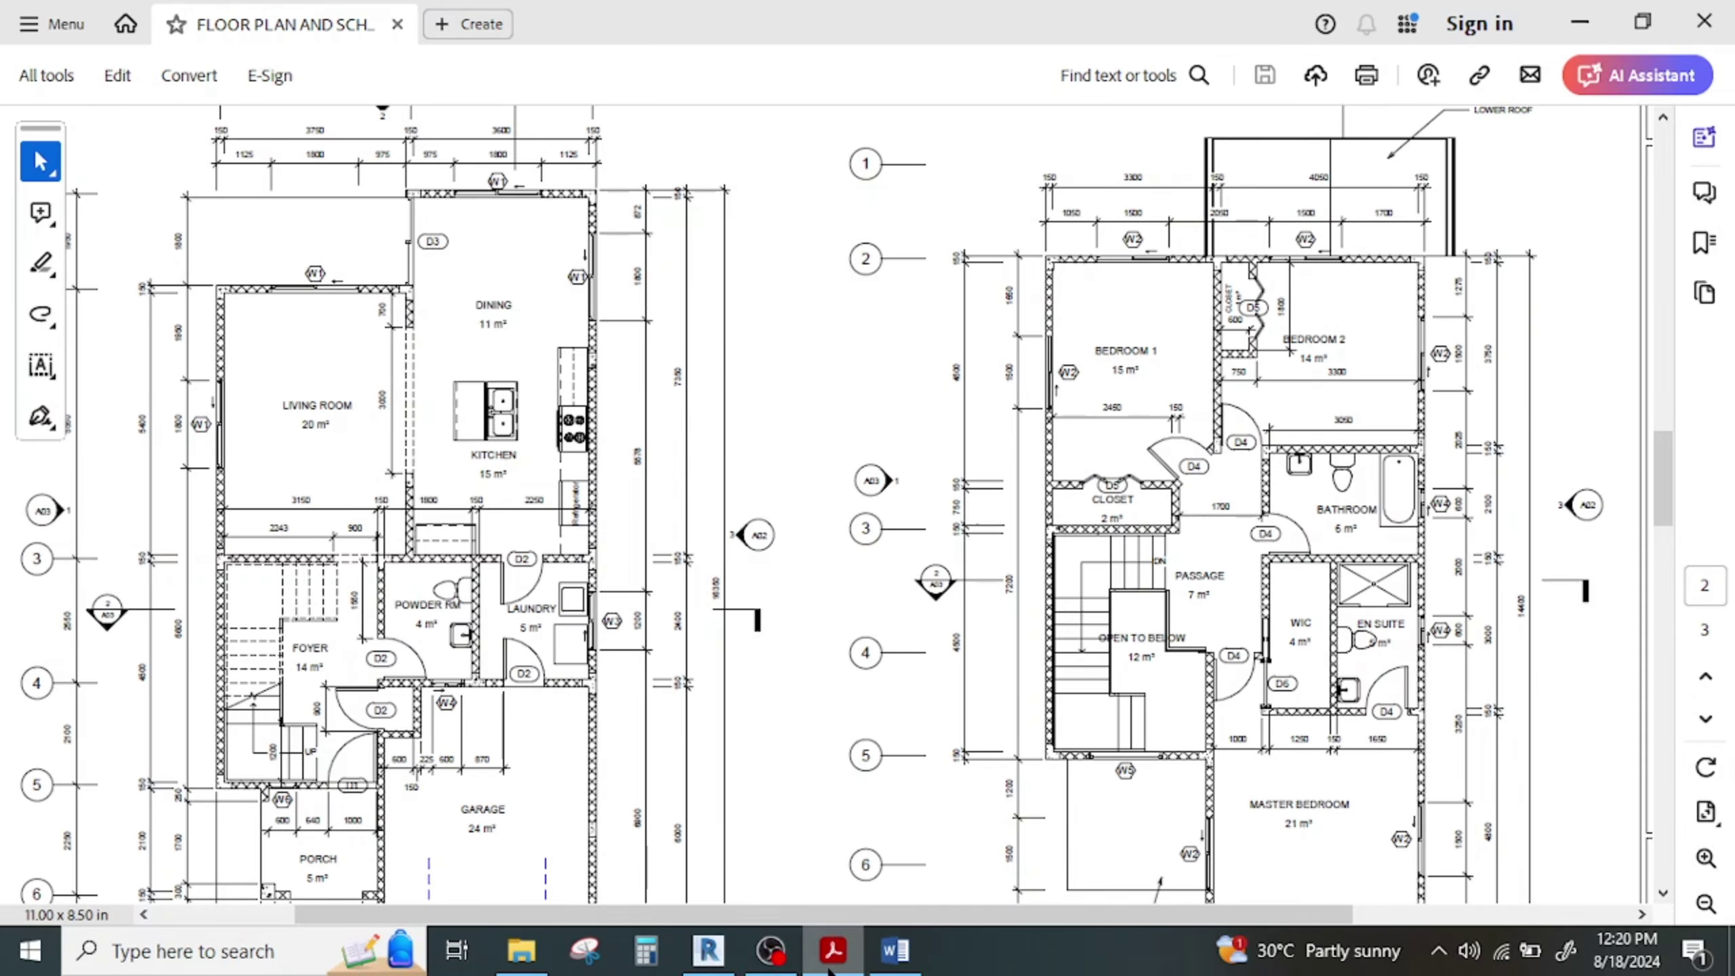
click(830, 952)
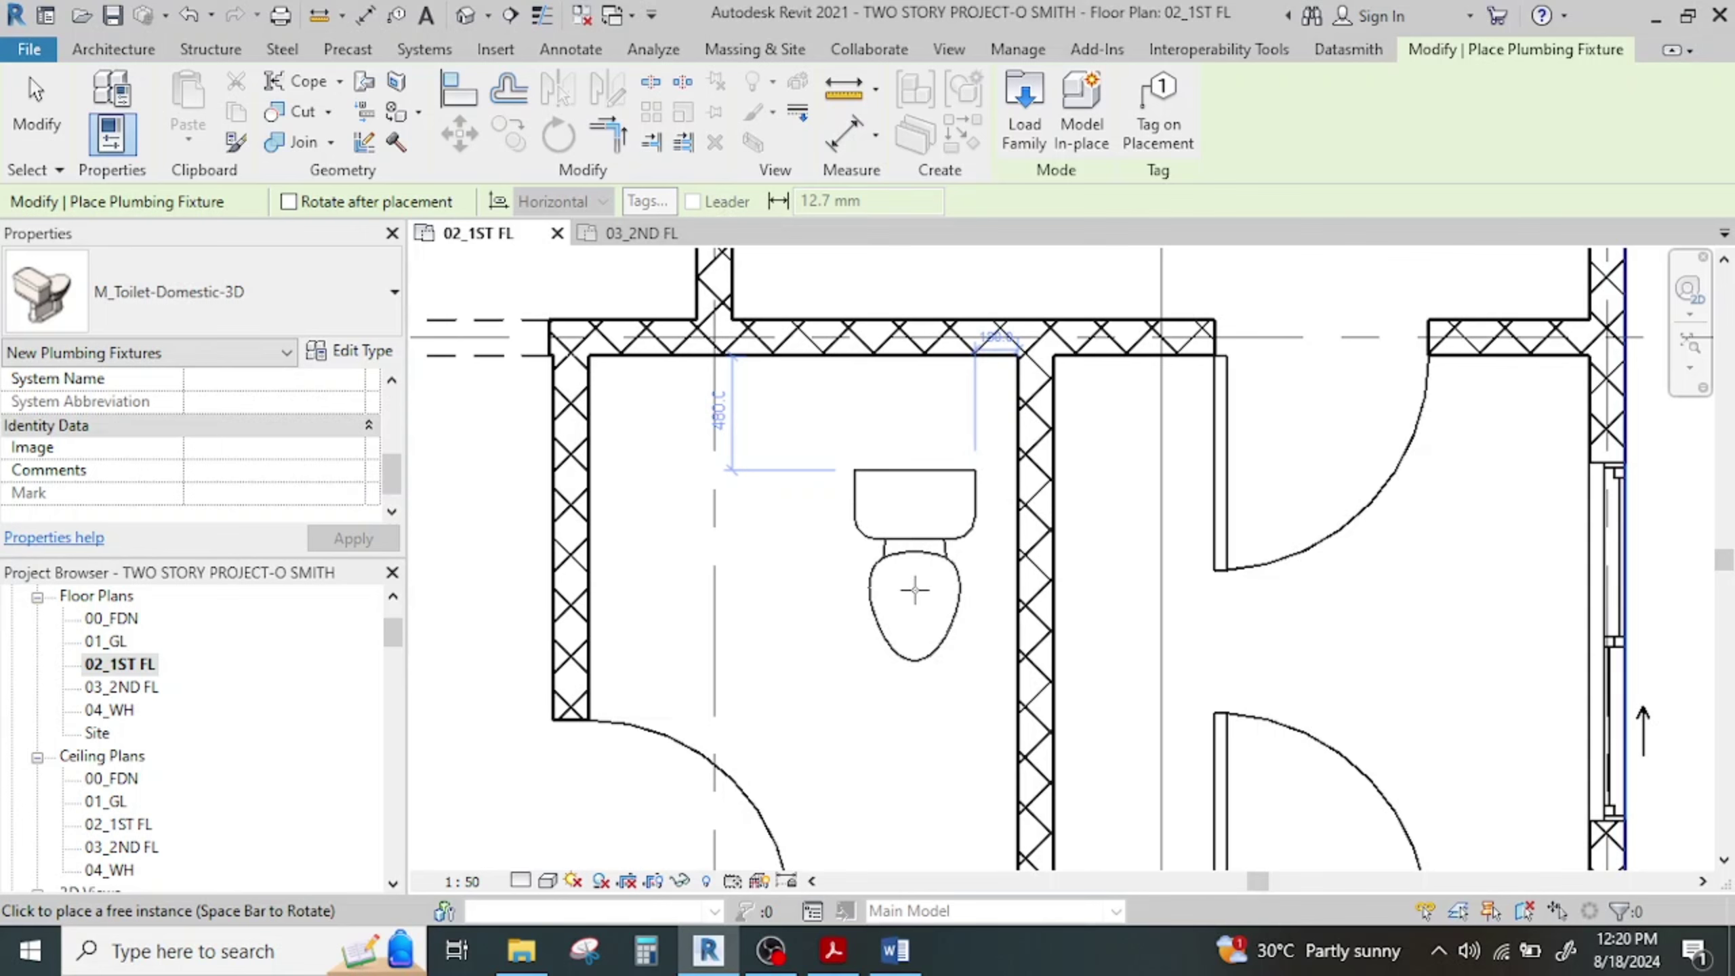
key(space)
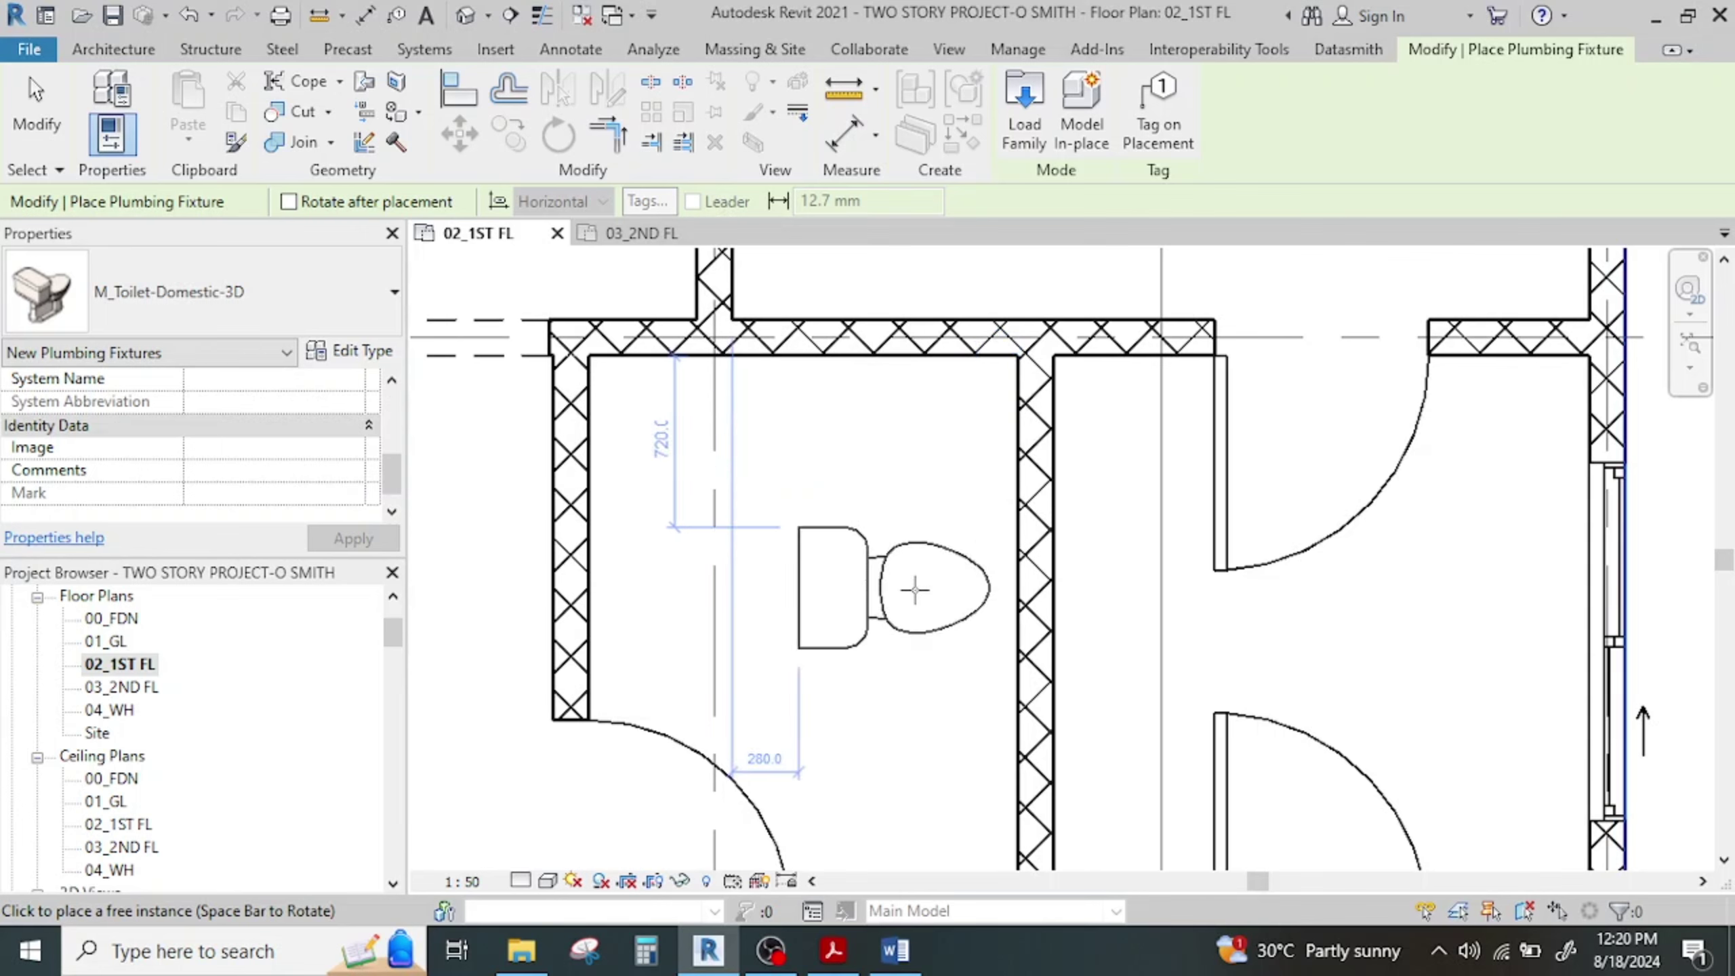
key(space)
key(space)
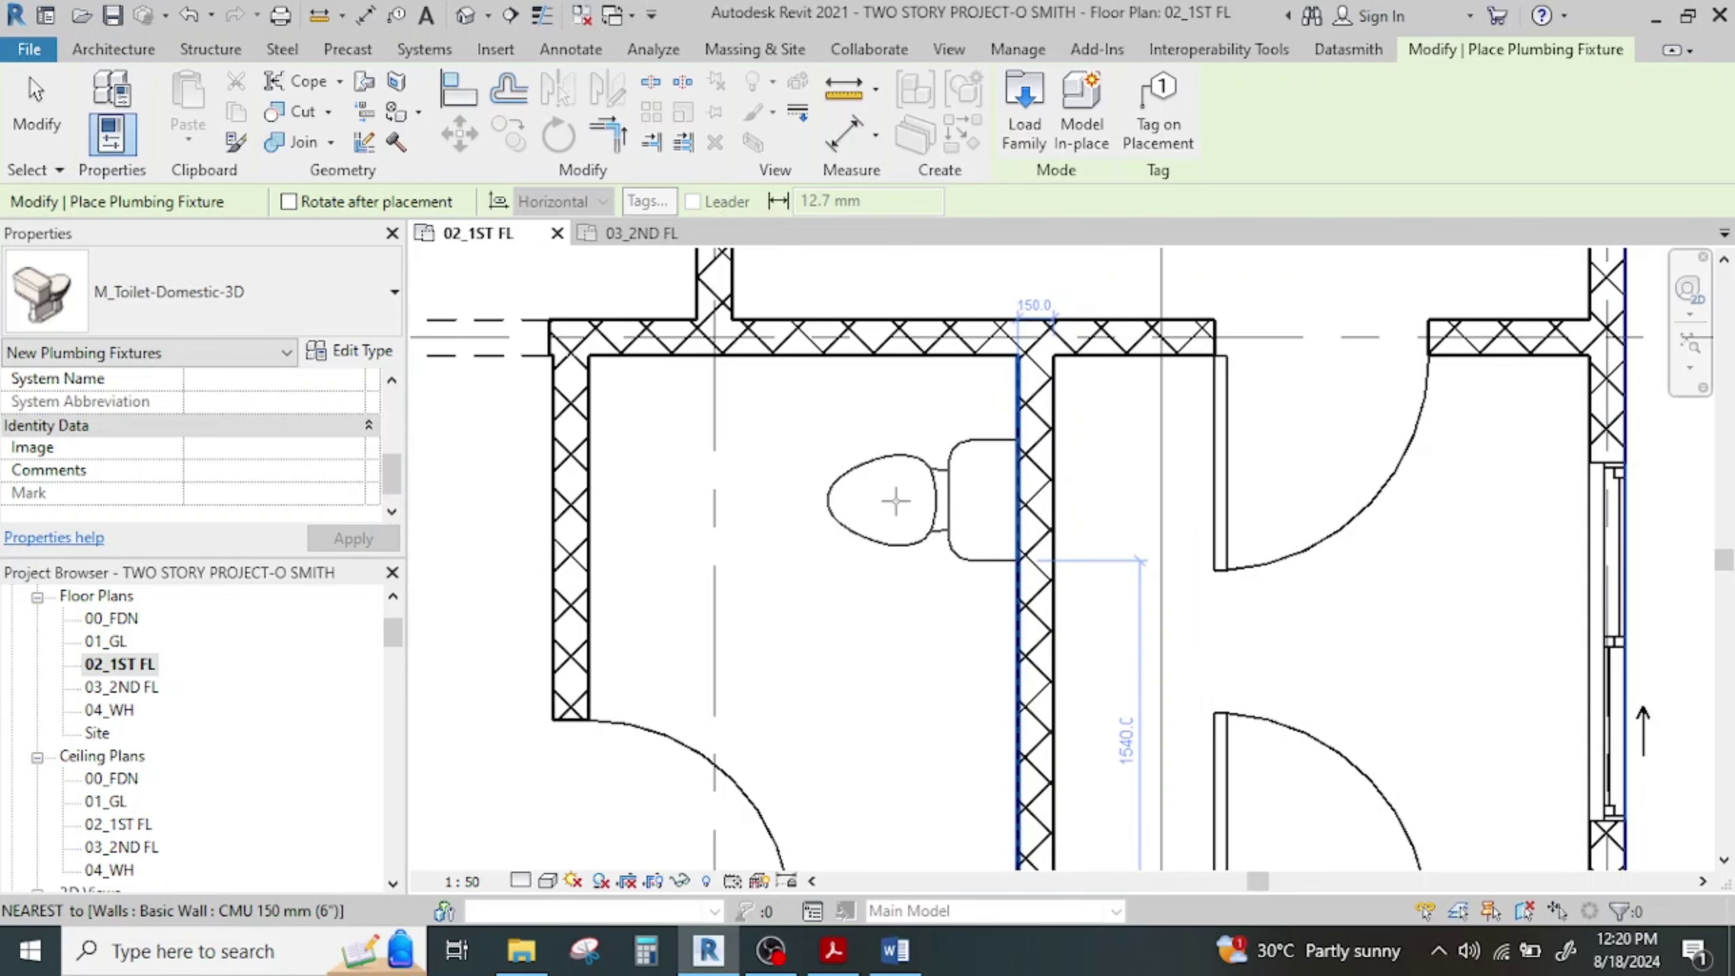
click(895, 501)
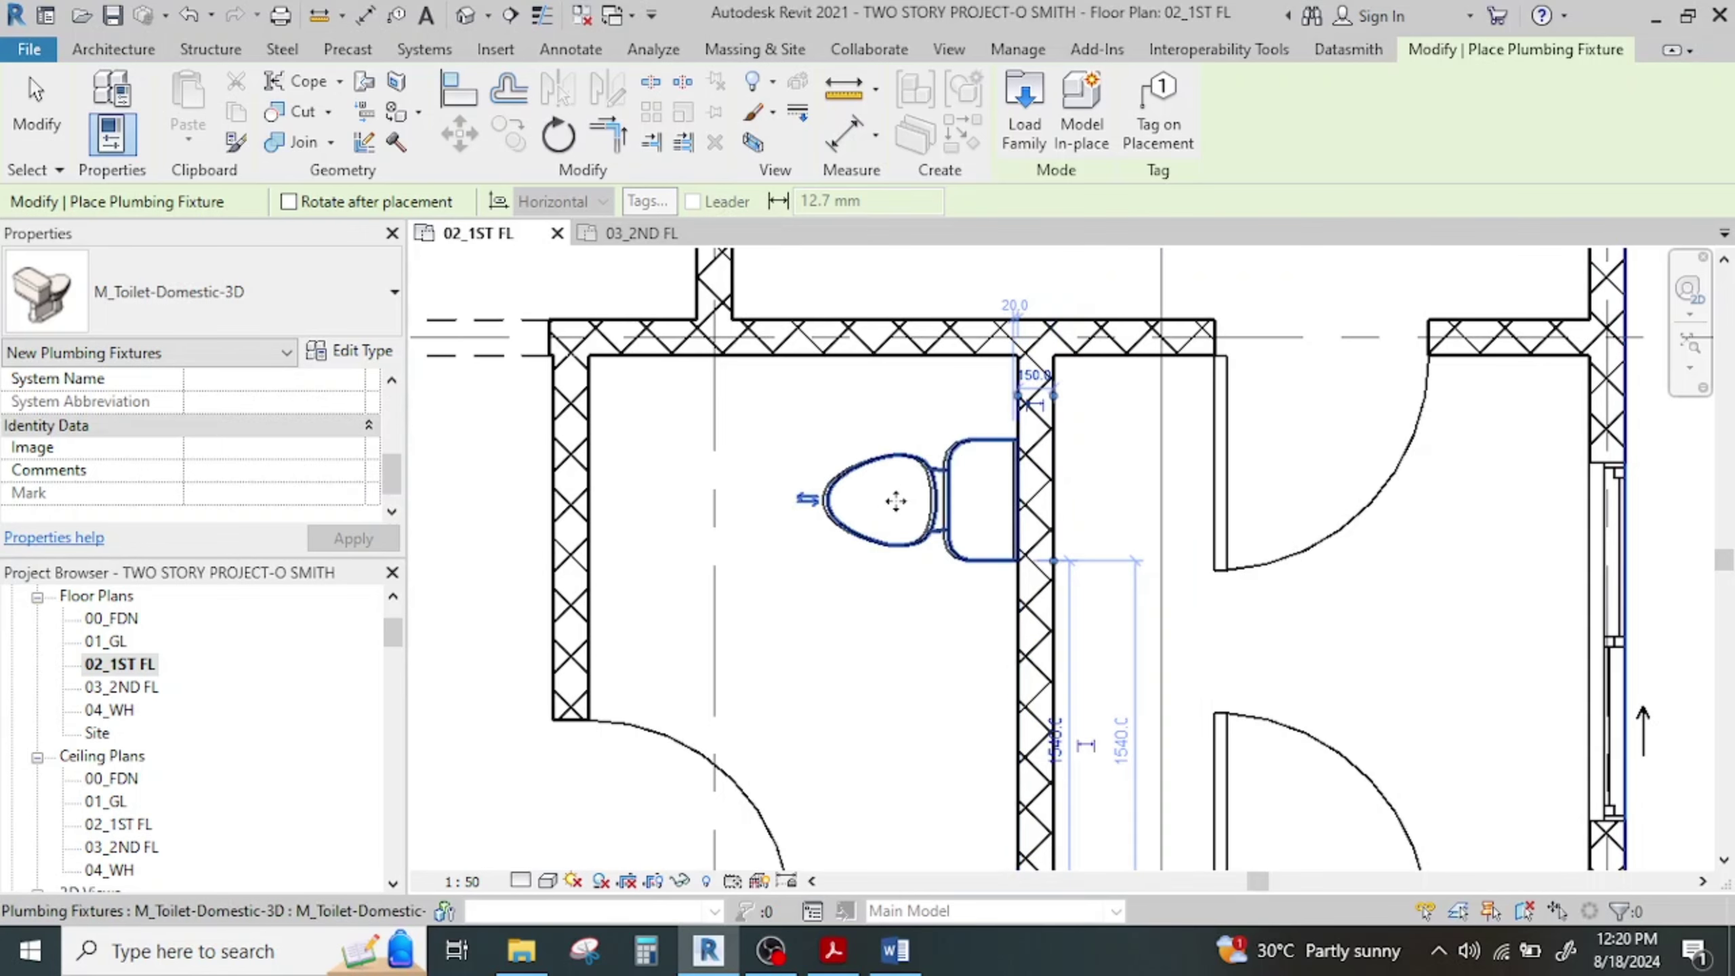
In the 03_2ND FL plan, place a toilet against the bathroom wall shared with Bedroom 2, following the PDF plan
click(644, 233)
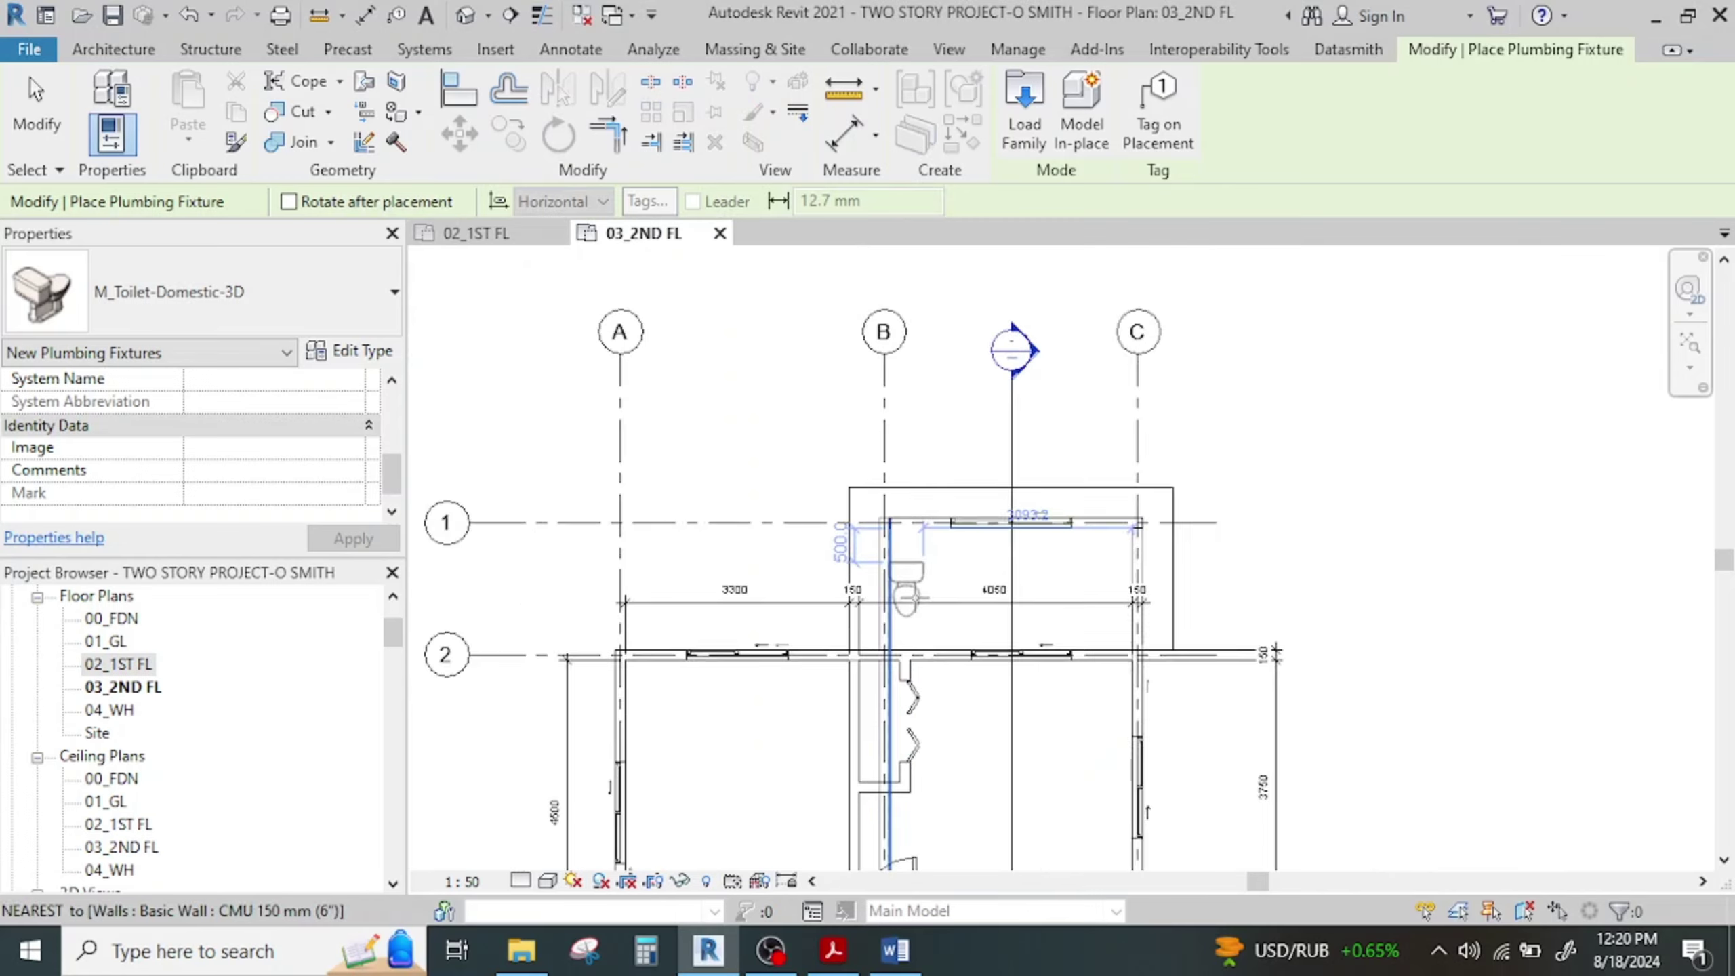
scroll(916, 597, down, 3)
middle_drag(928, 604, 864, 345)
scroll(929, 607, up, 4)
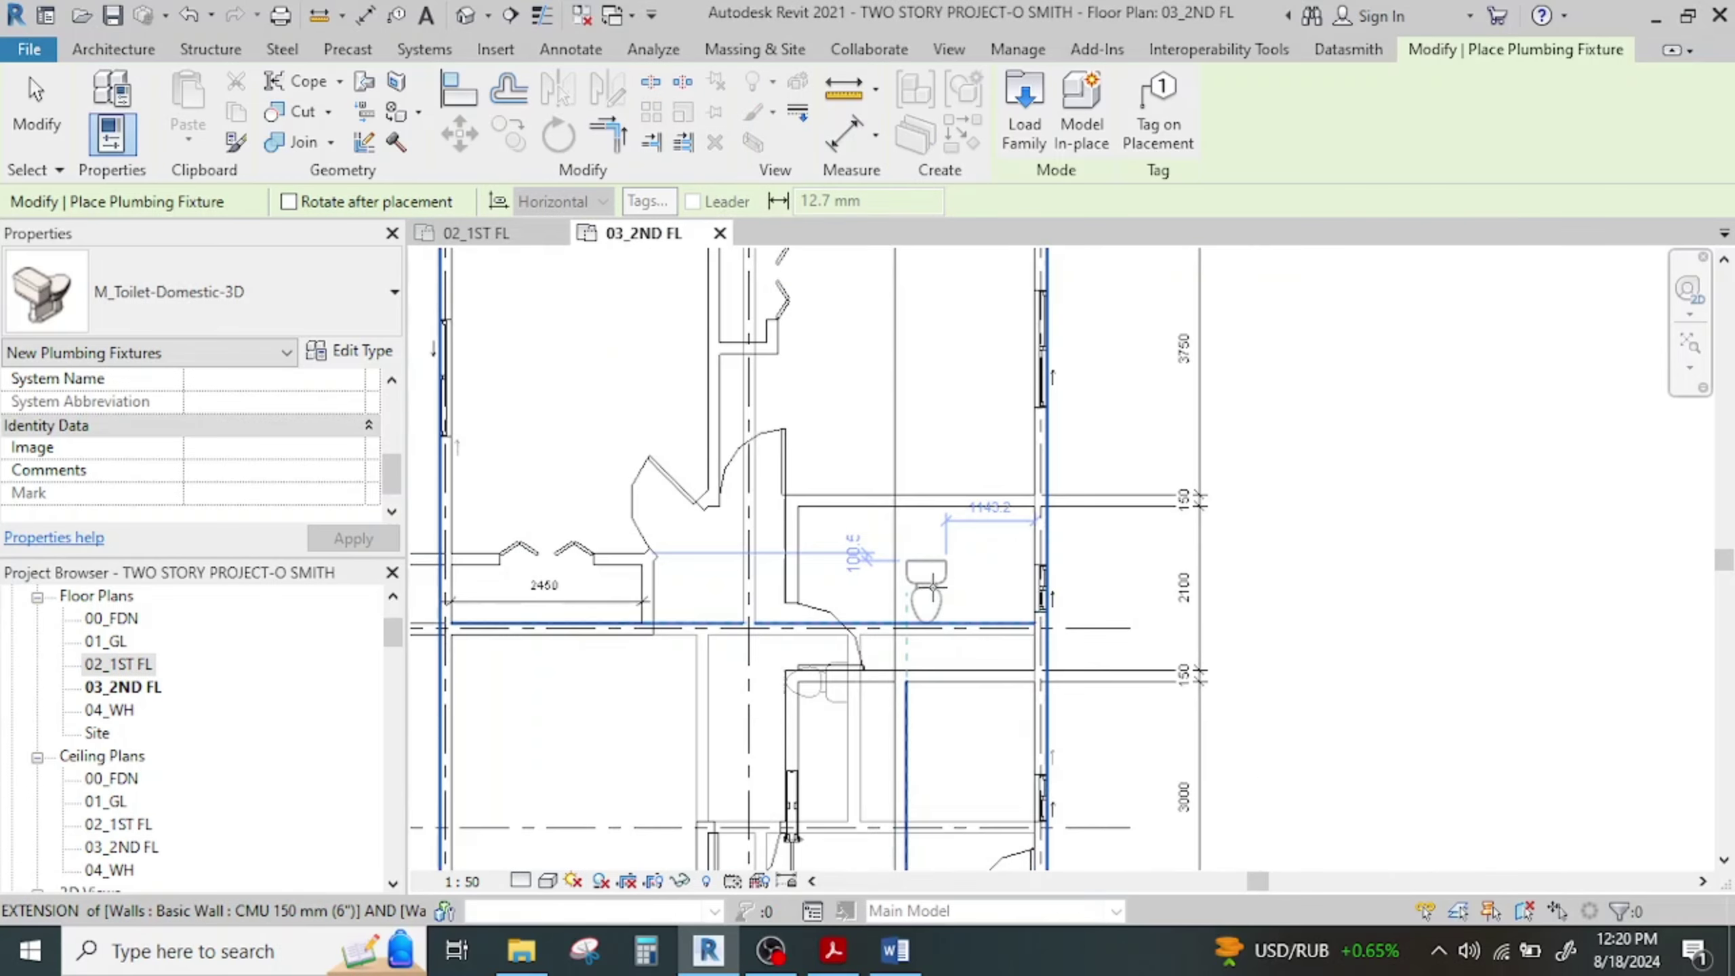
scroll(934, 586, up, 2)
scroll(902, 547, up, 3)
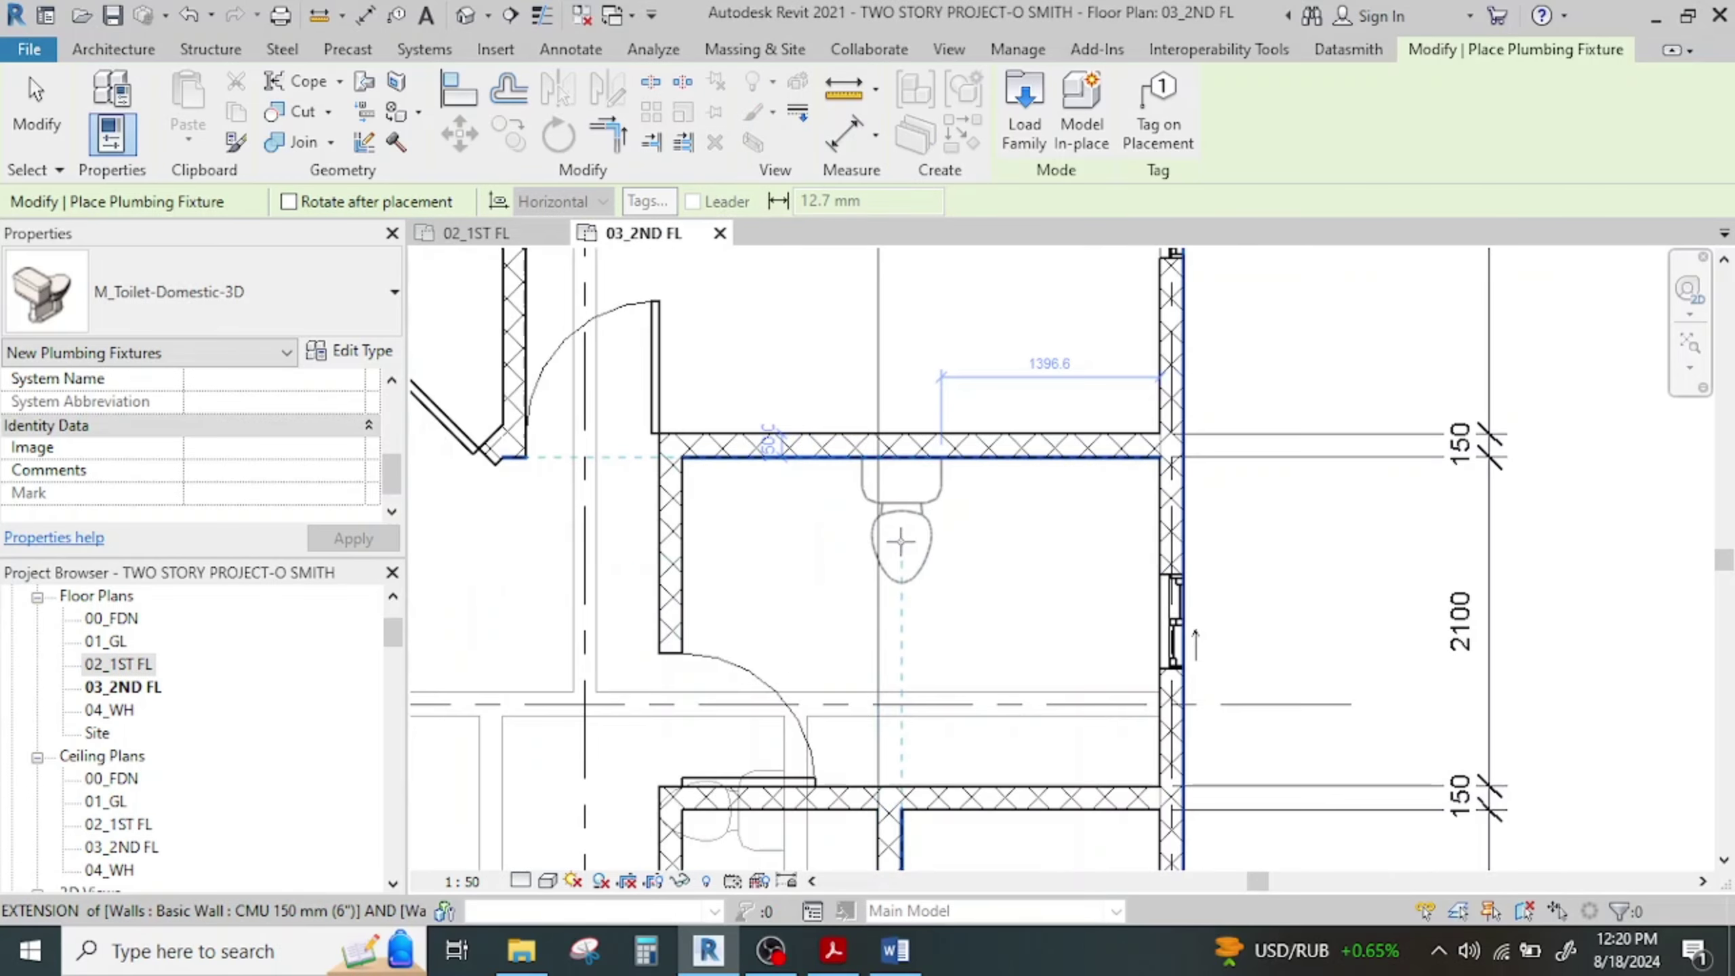
click(831, 957)
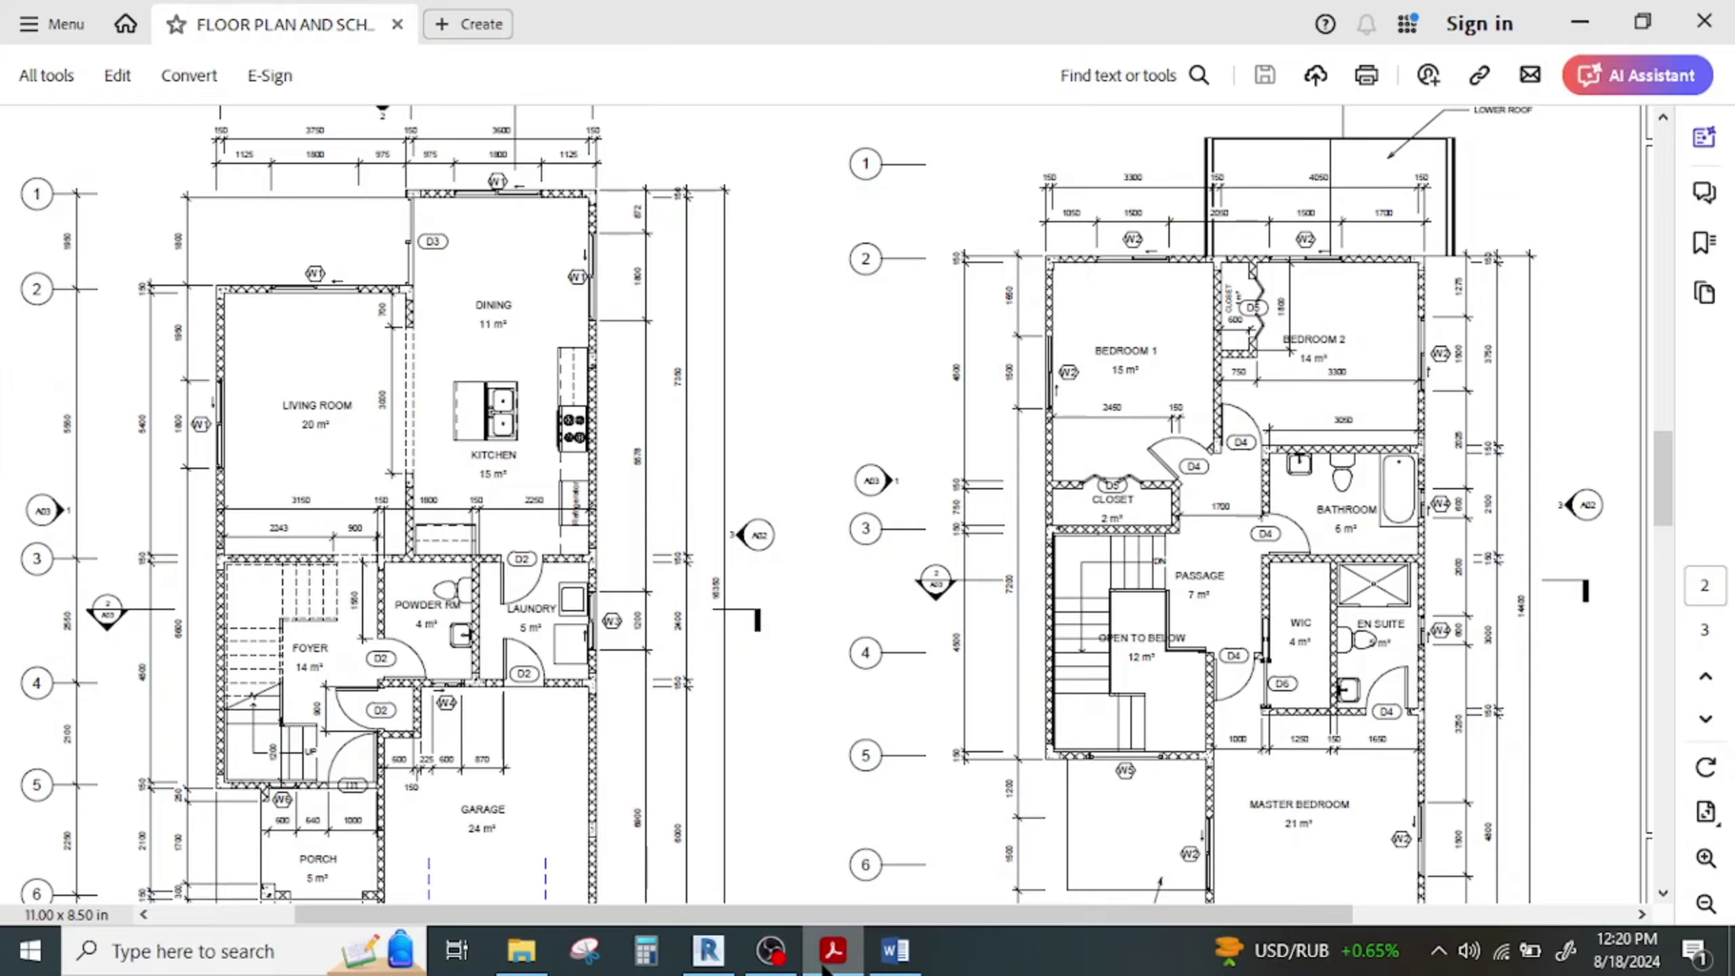
click(709, 950)
scroll(882, 557, up, 2)
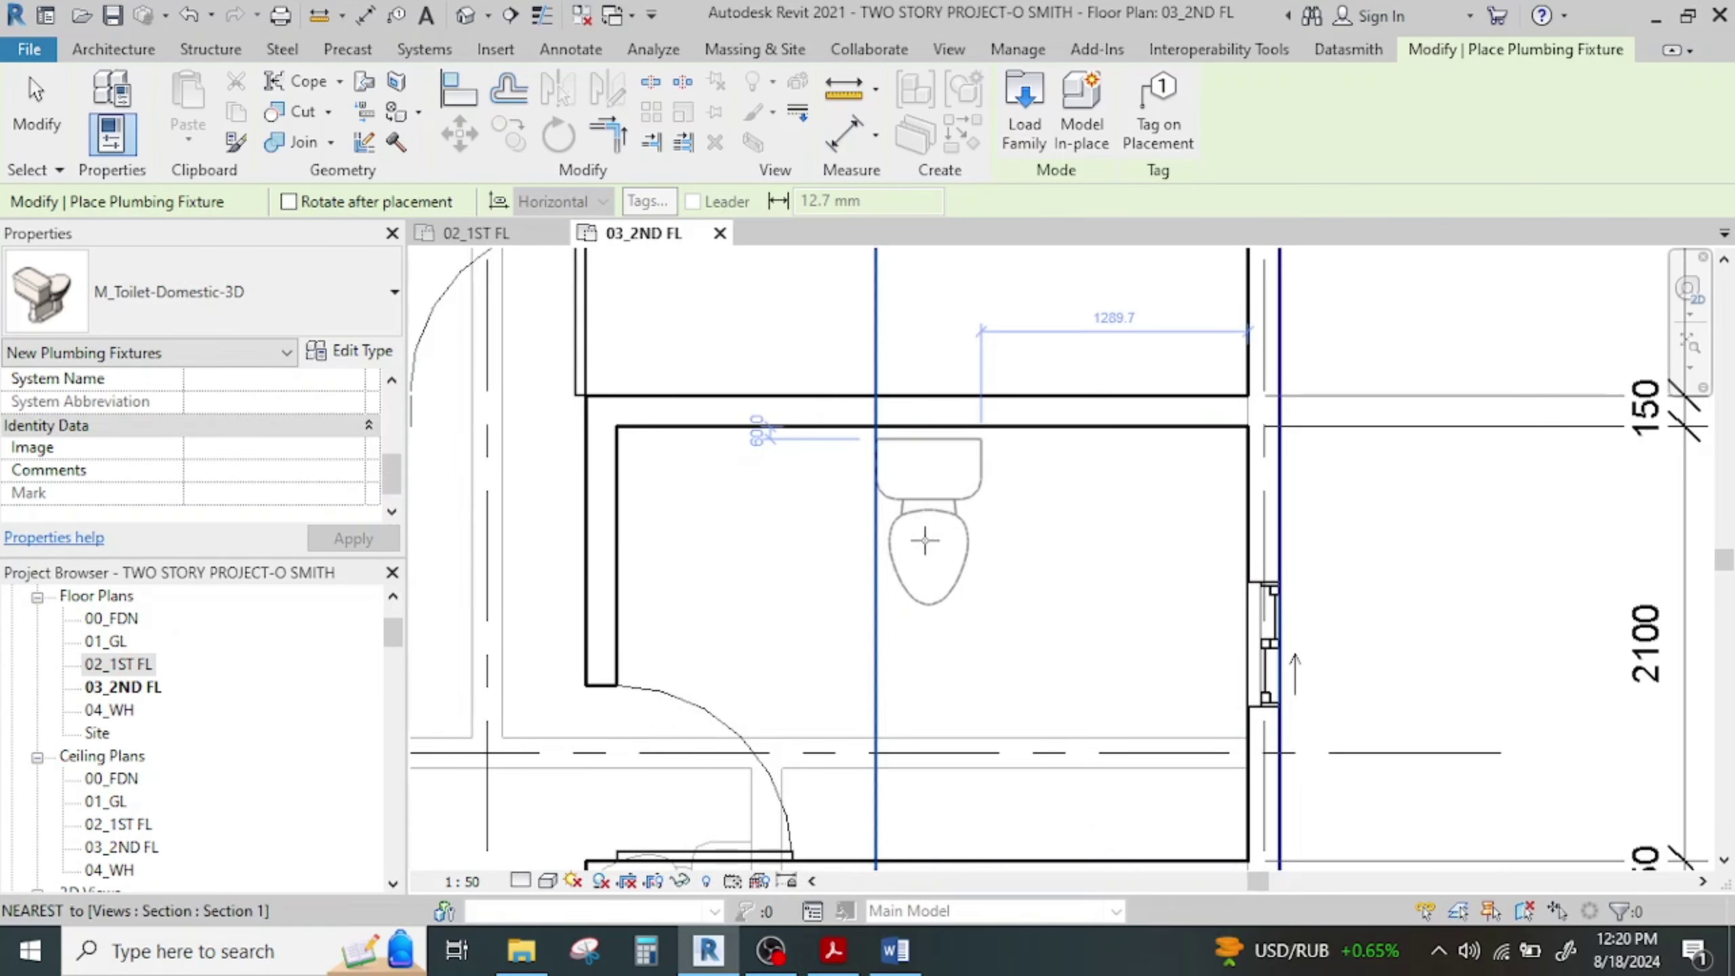
click(926, 531)
Place another toilet in the second-floor en suite, rotated to back onto the walk-in closet partition, and end placement
scroll(936, 558, down, 4)
middle_drag(963, 591, 946, 336)
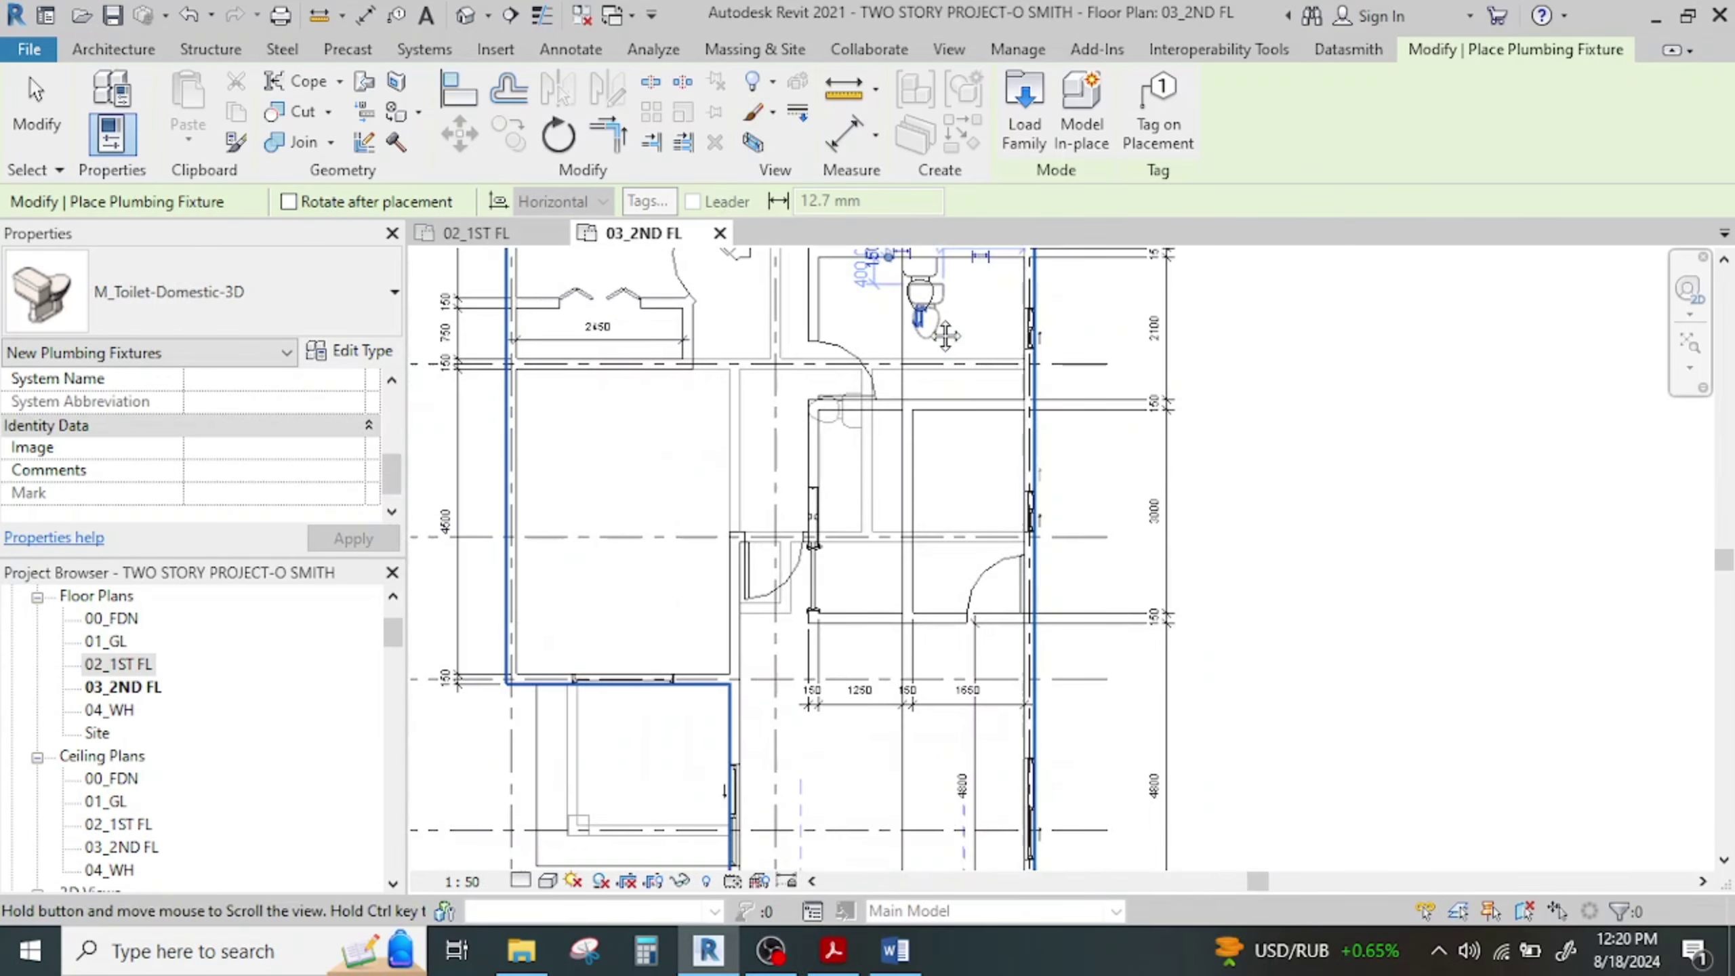
scroll(948, 511, up, 3)
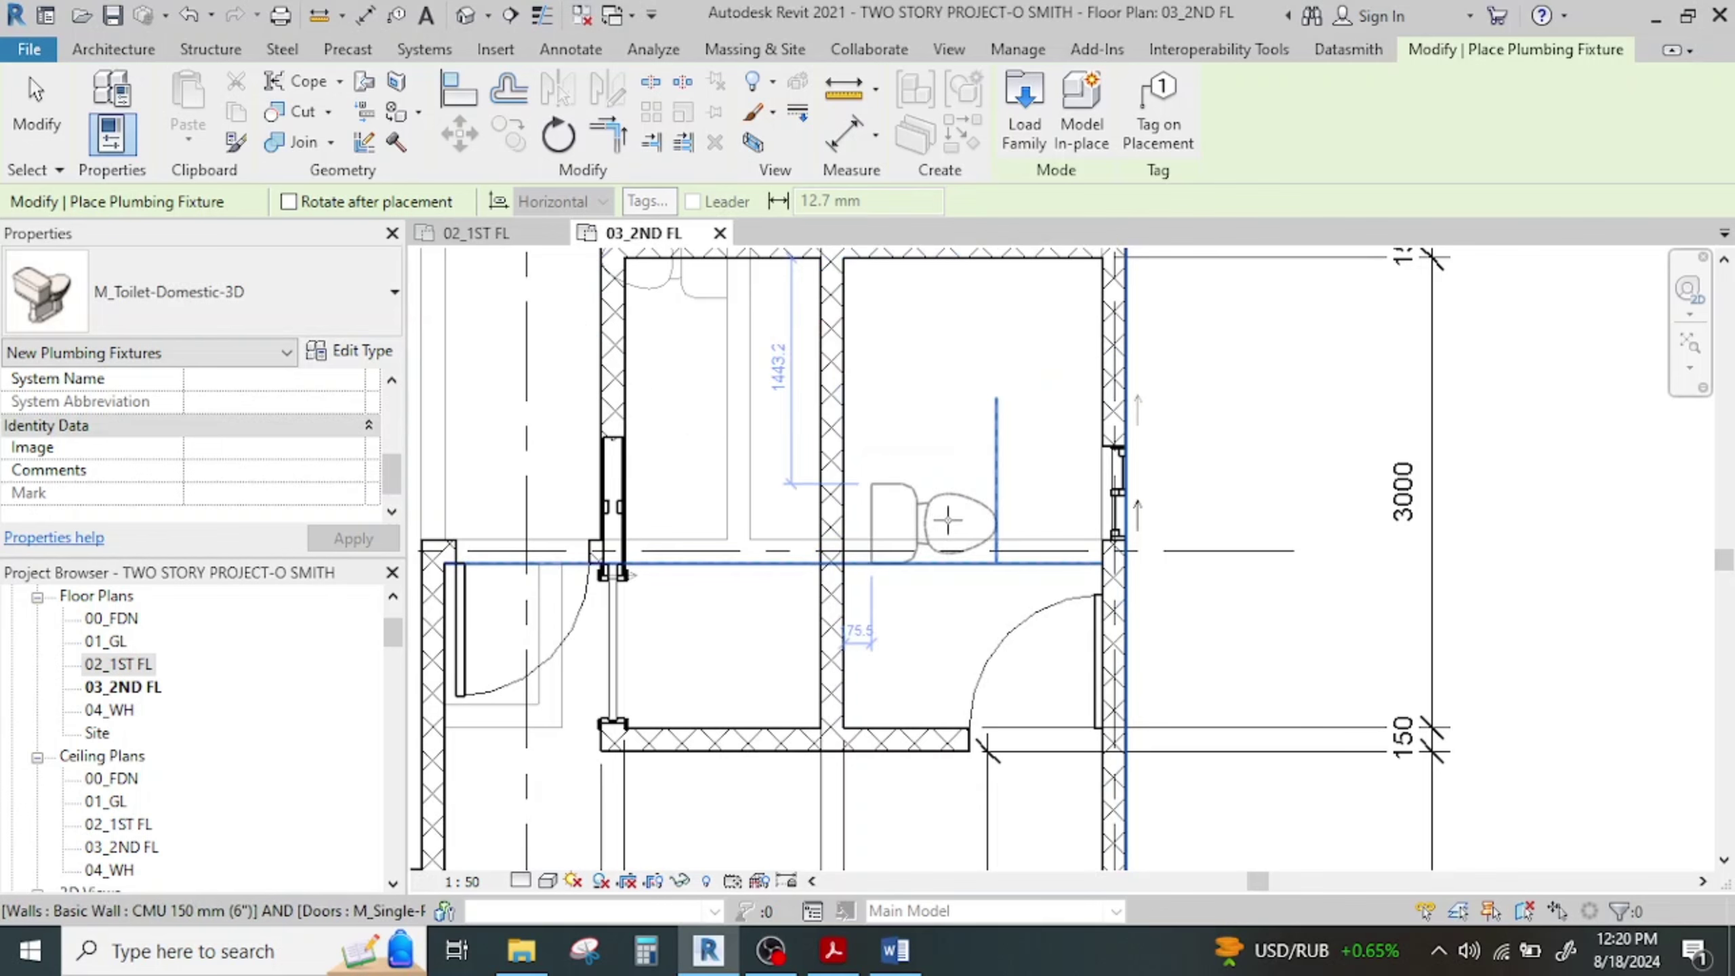
key(space)
scroll(930, 496, up, 1)
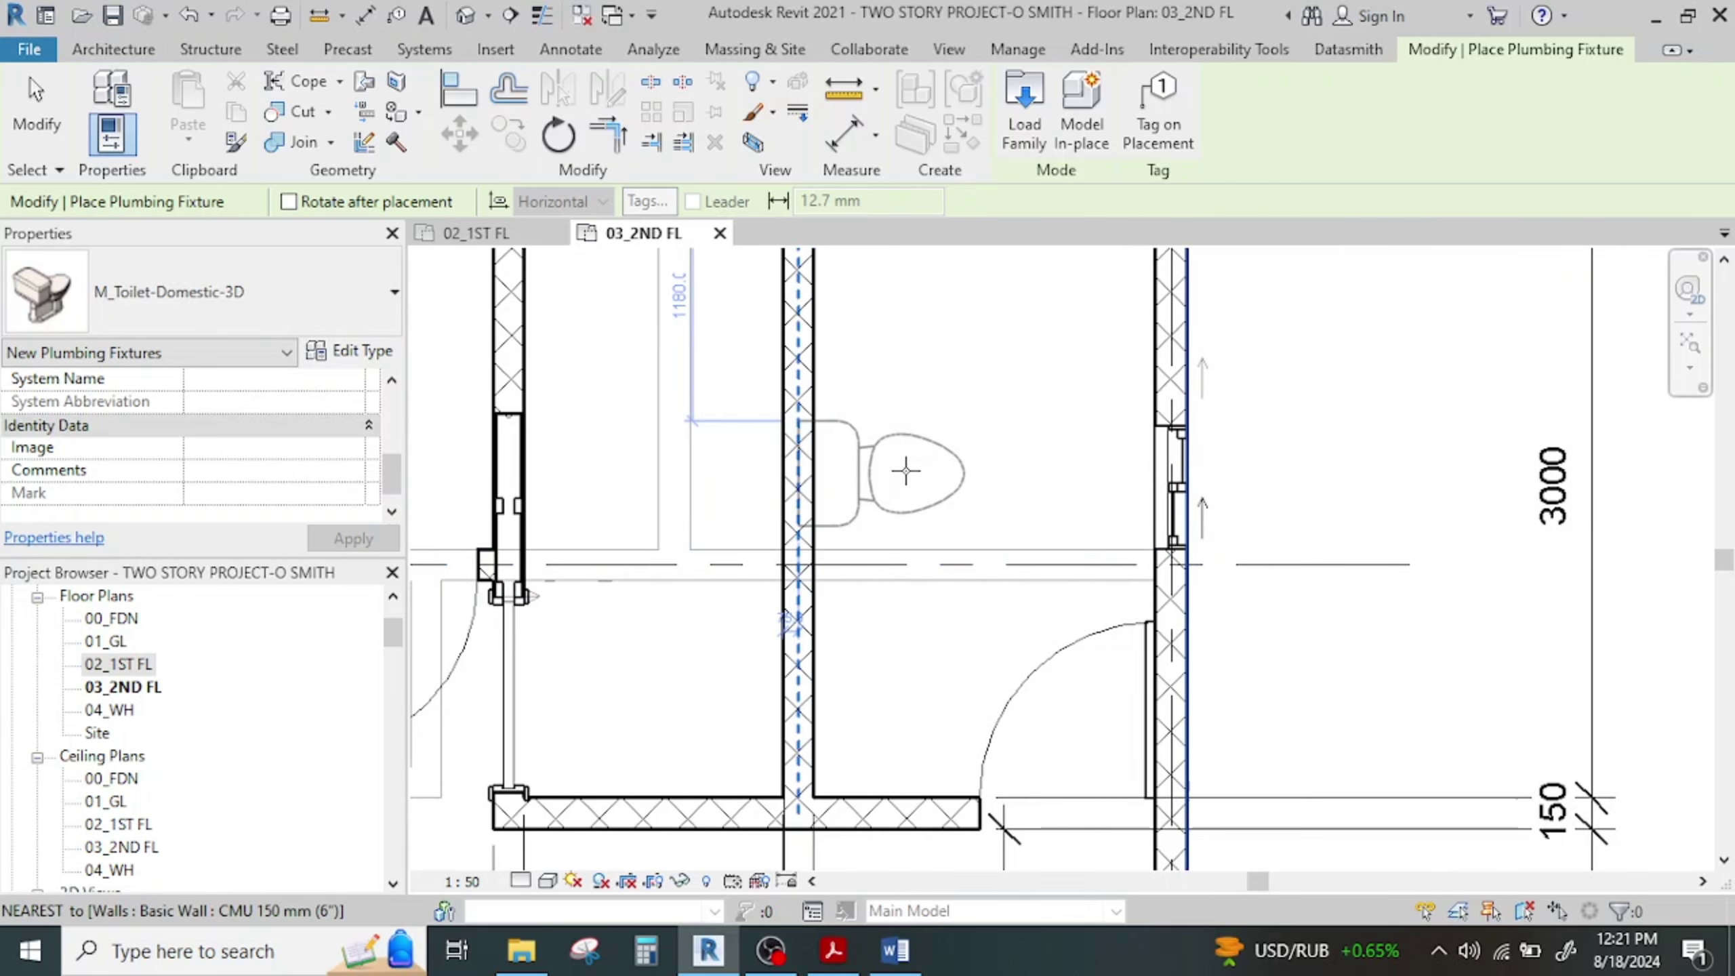
click(911, 464)
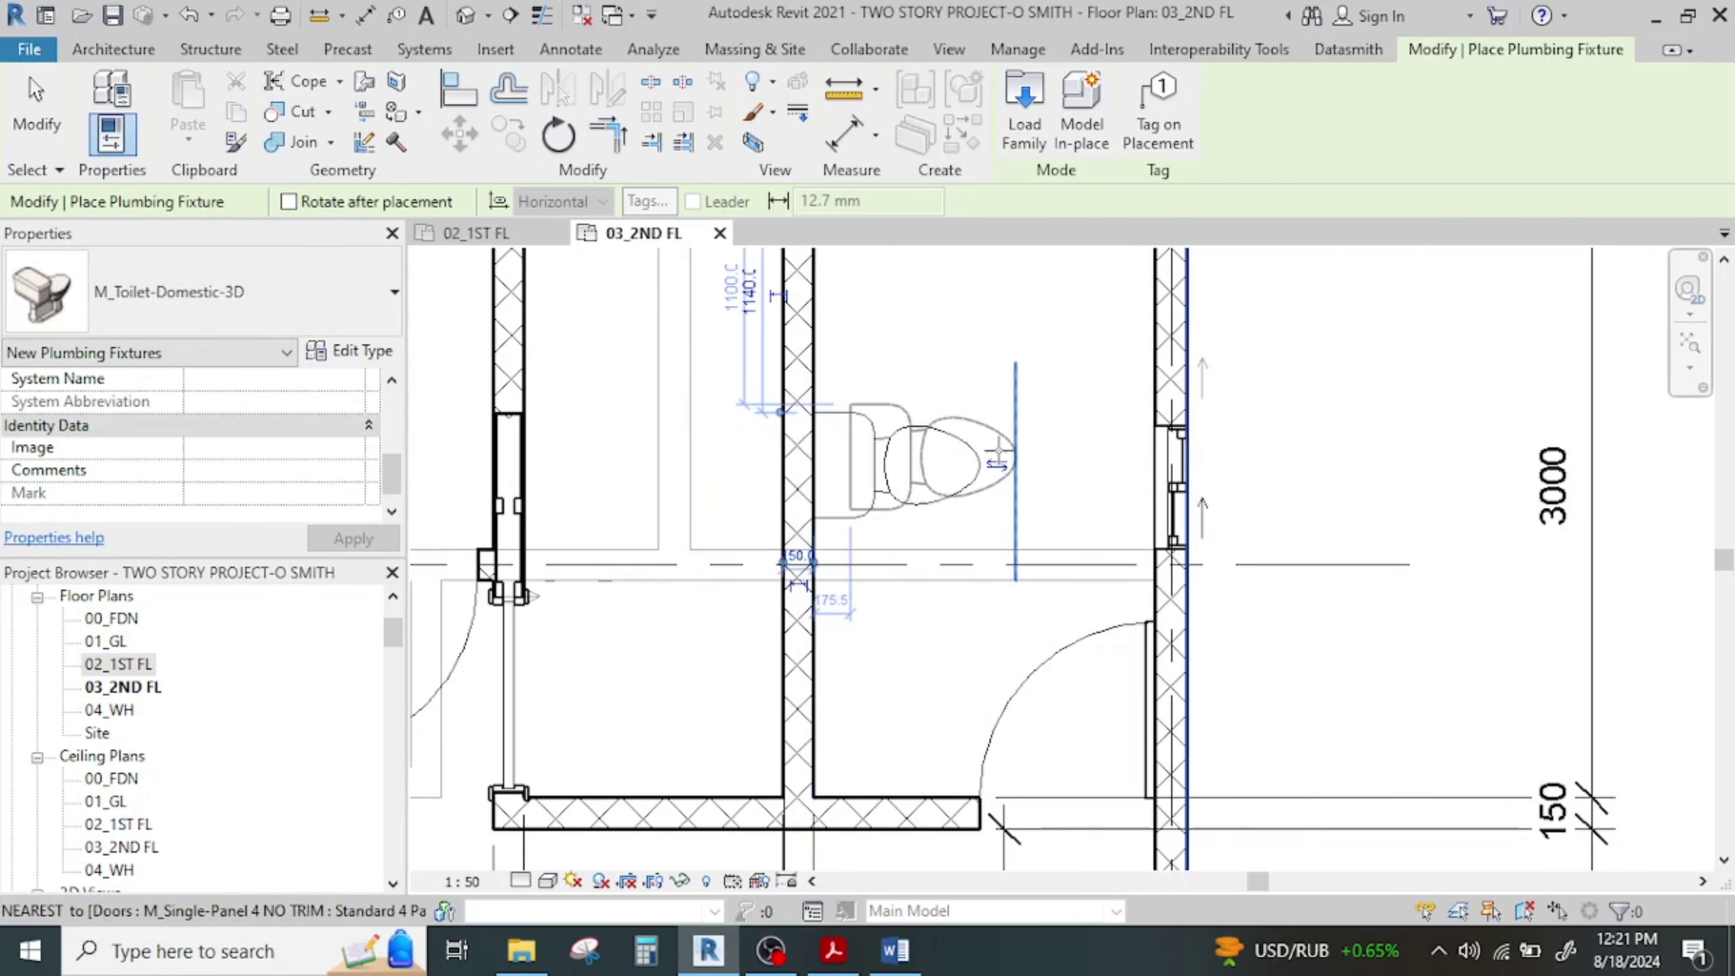
scroll(997, 463, down, 3)
middle_drag(1012, 472, 1105, 543)
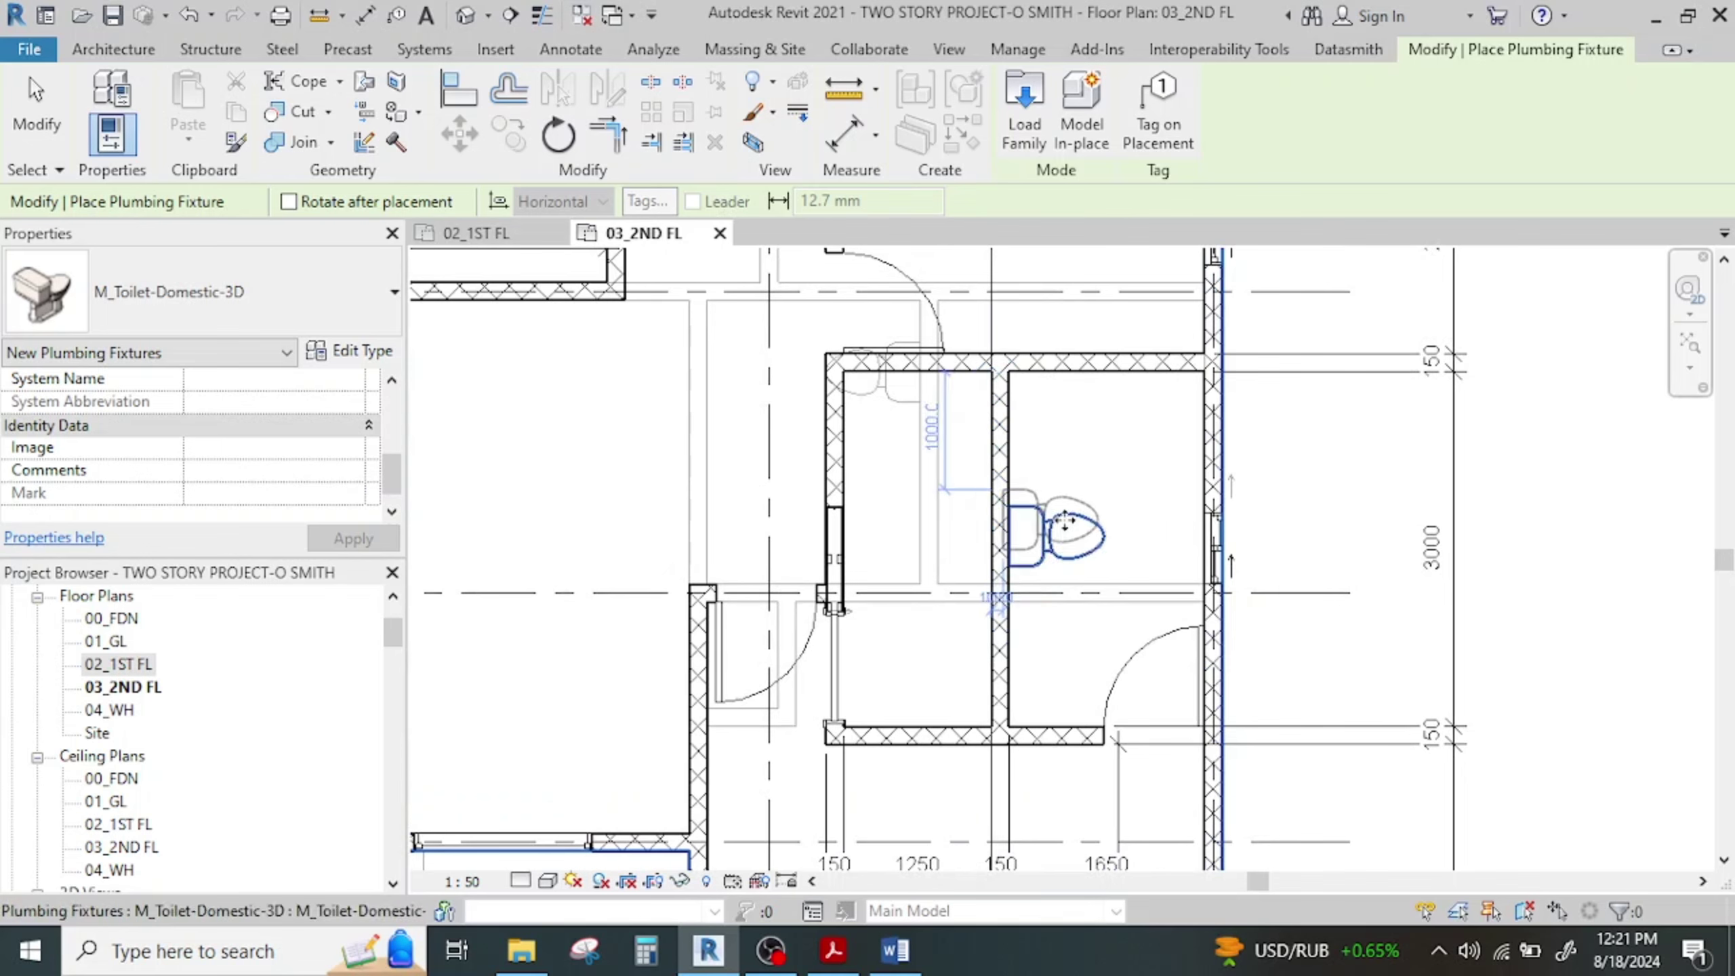
key(Escape)
key(Escape)
Set the underlay base level of the 03_2ND FL plan to None
scroll(878, 492, down, 3)
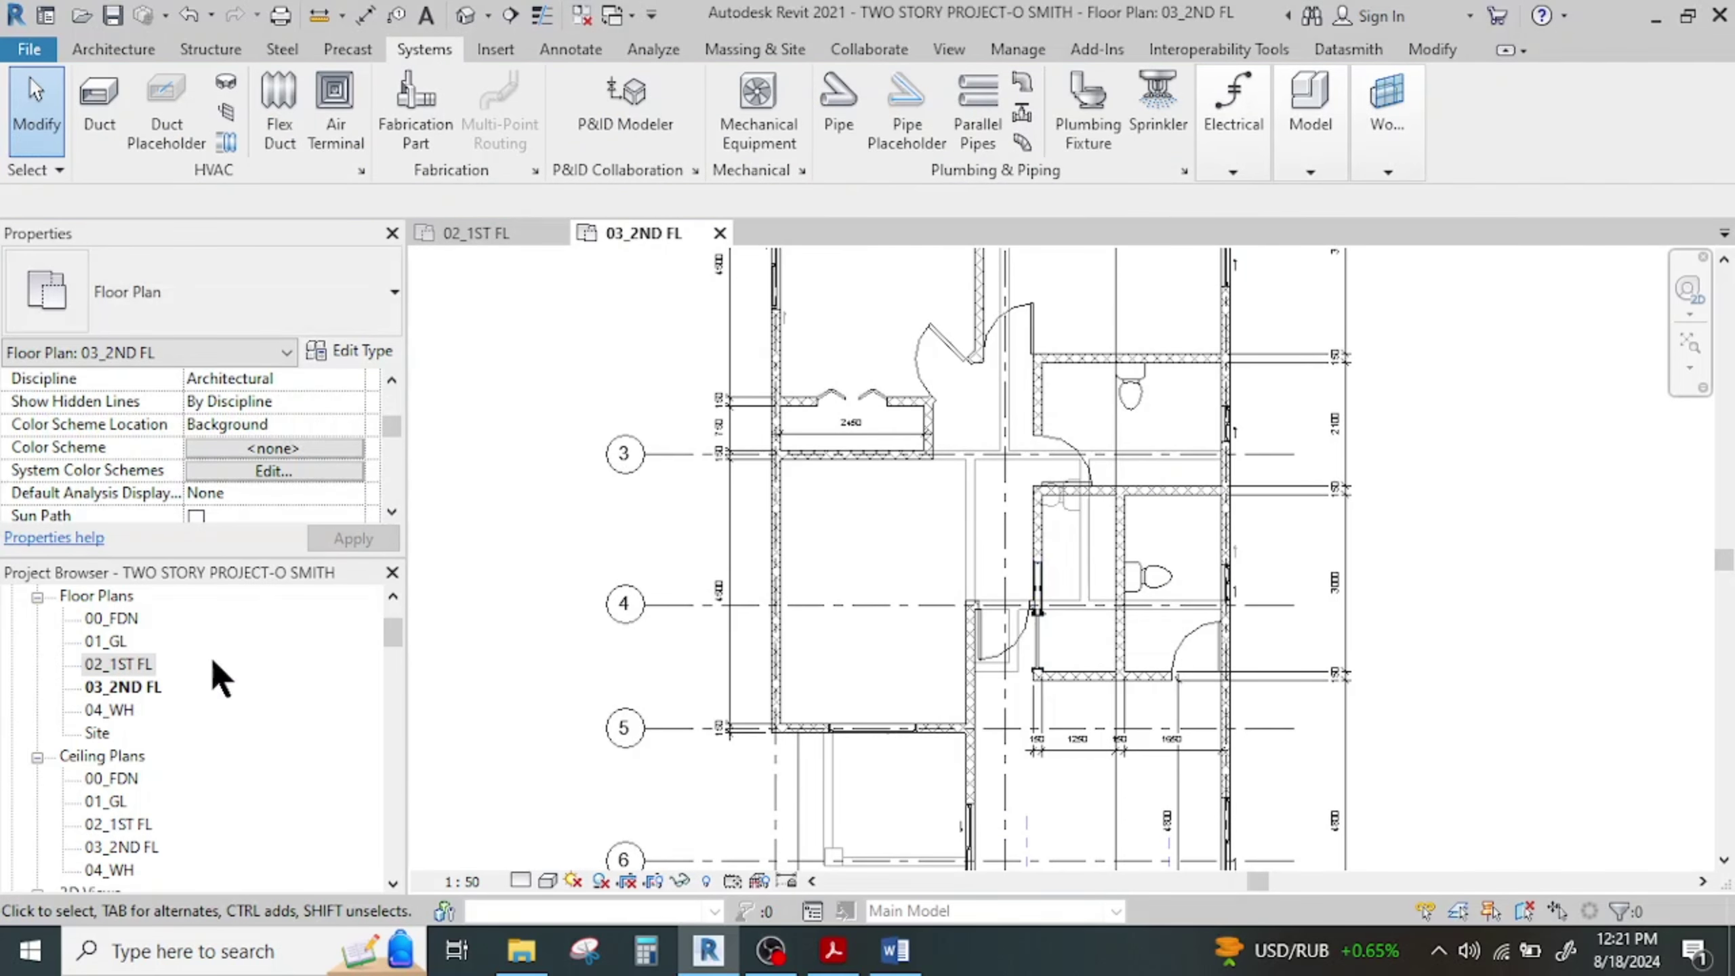
scroll(284, 470, down, 3)
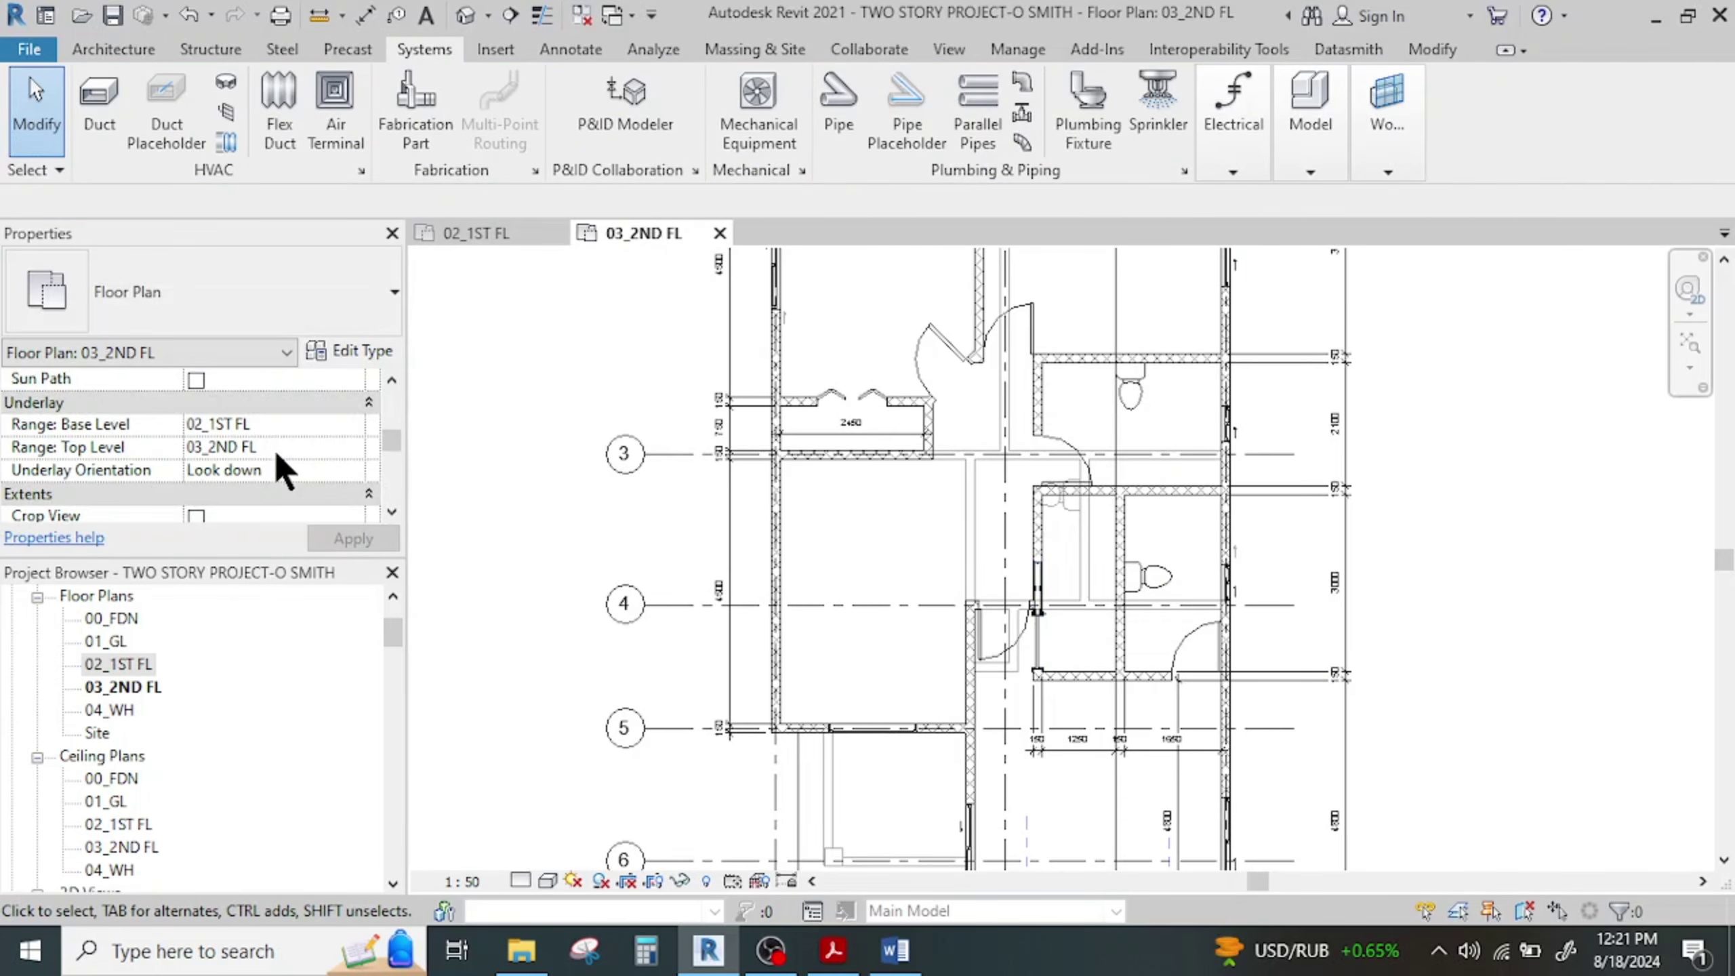
click(353, 424)
click(233, 446)
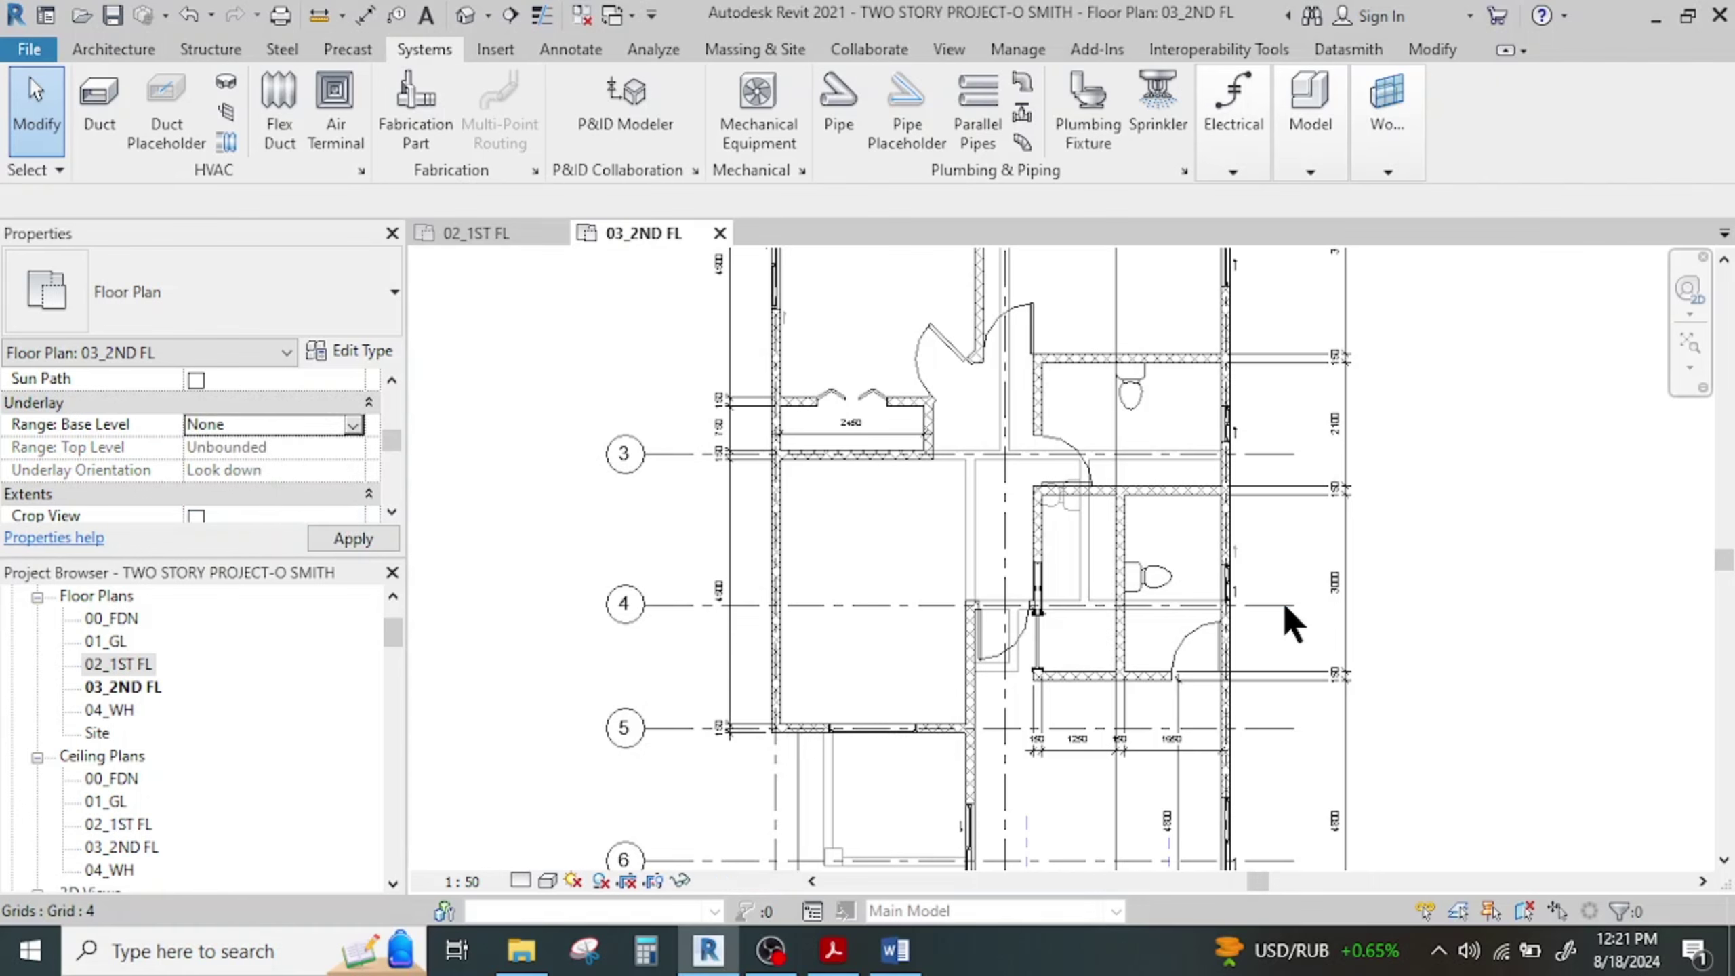
scroll(1152, 602, down, 3)
Hide the section line running through the second-floor bathrooms in this view by element
scroll(1024, 600, up, 6)
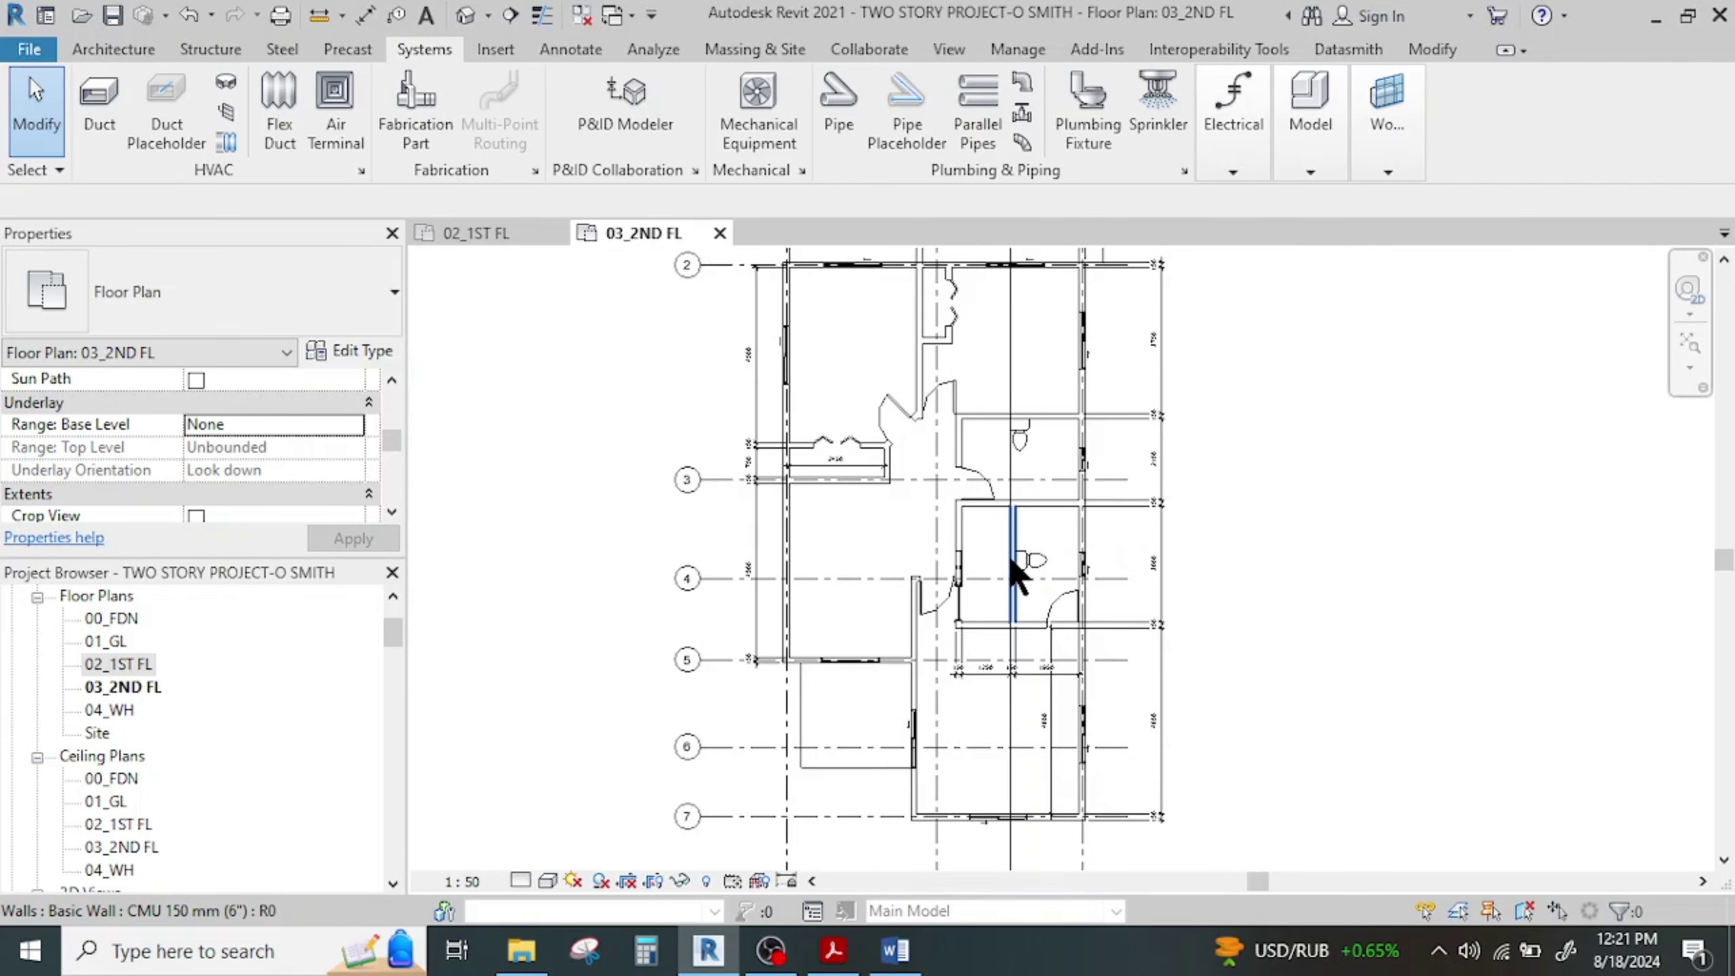
click(1007, 345)
right_click(1007, 345)
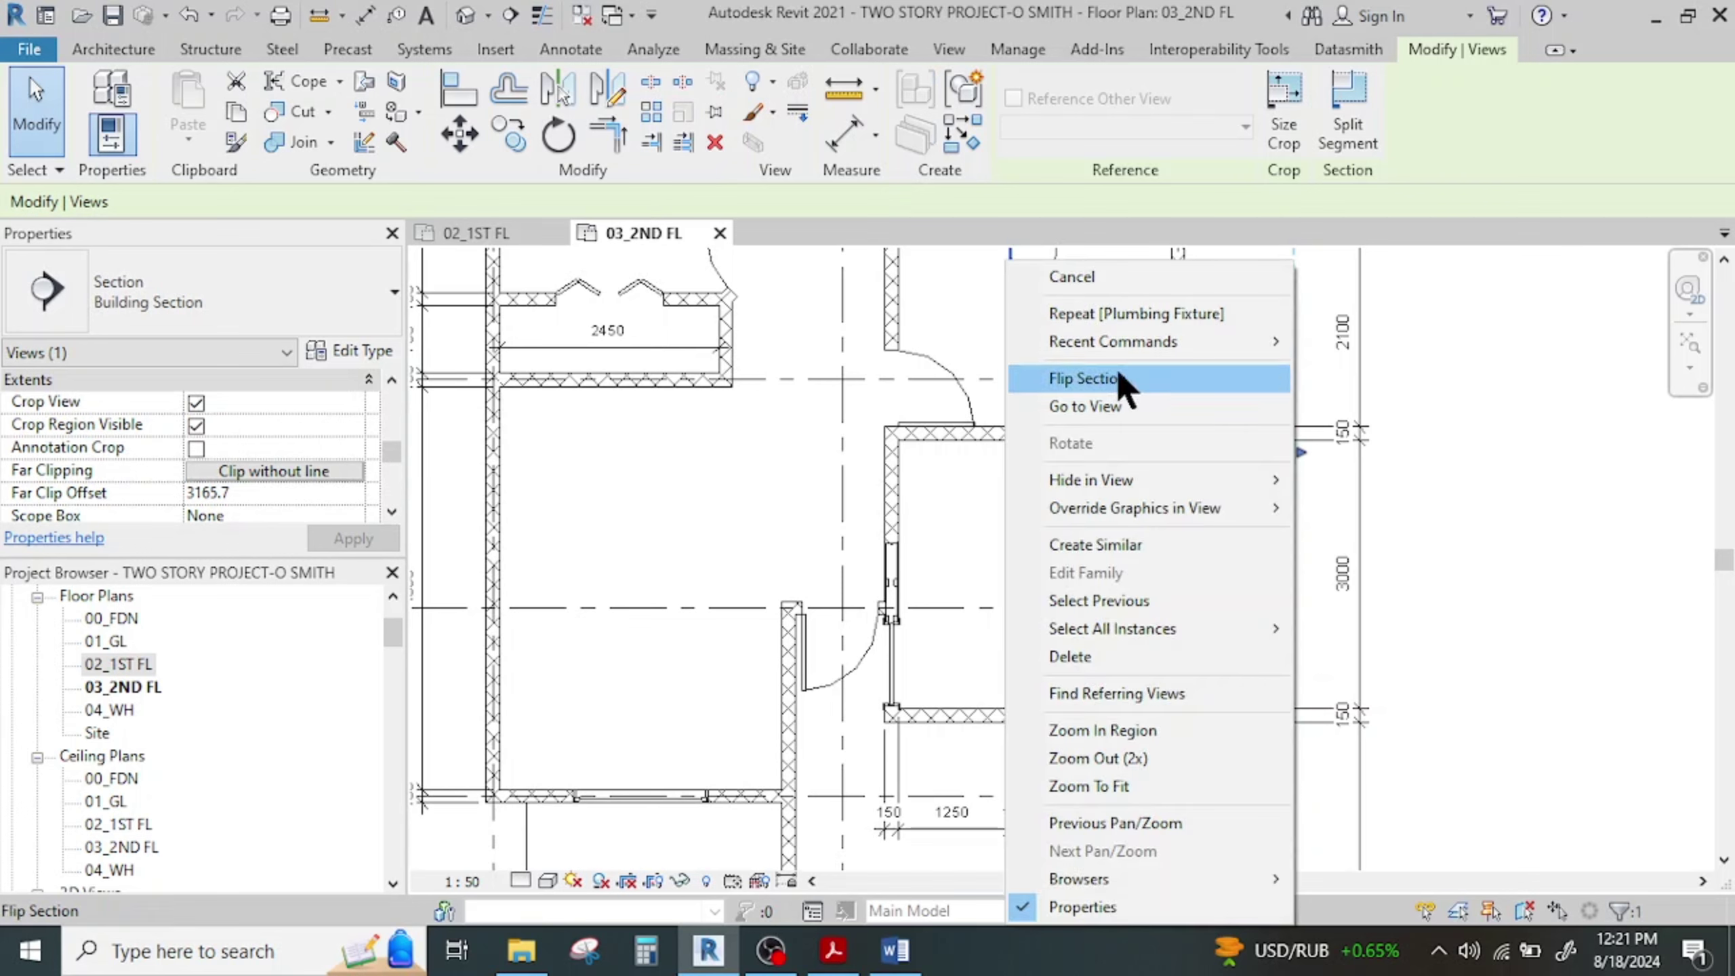
mouse_move(1124, 483)
click(1404, 482)
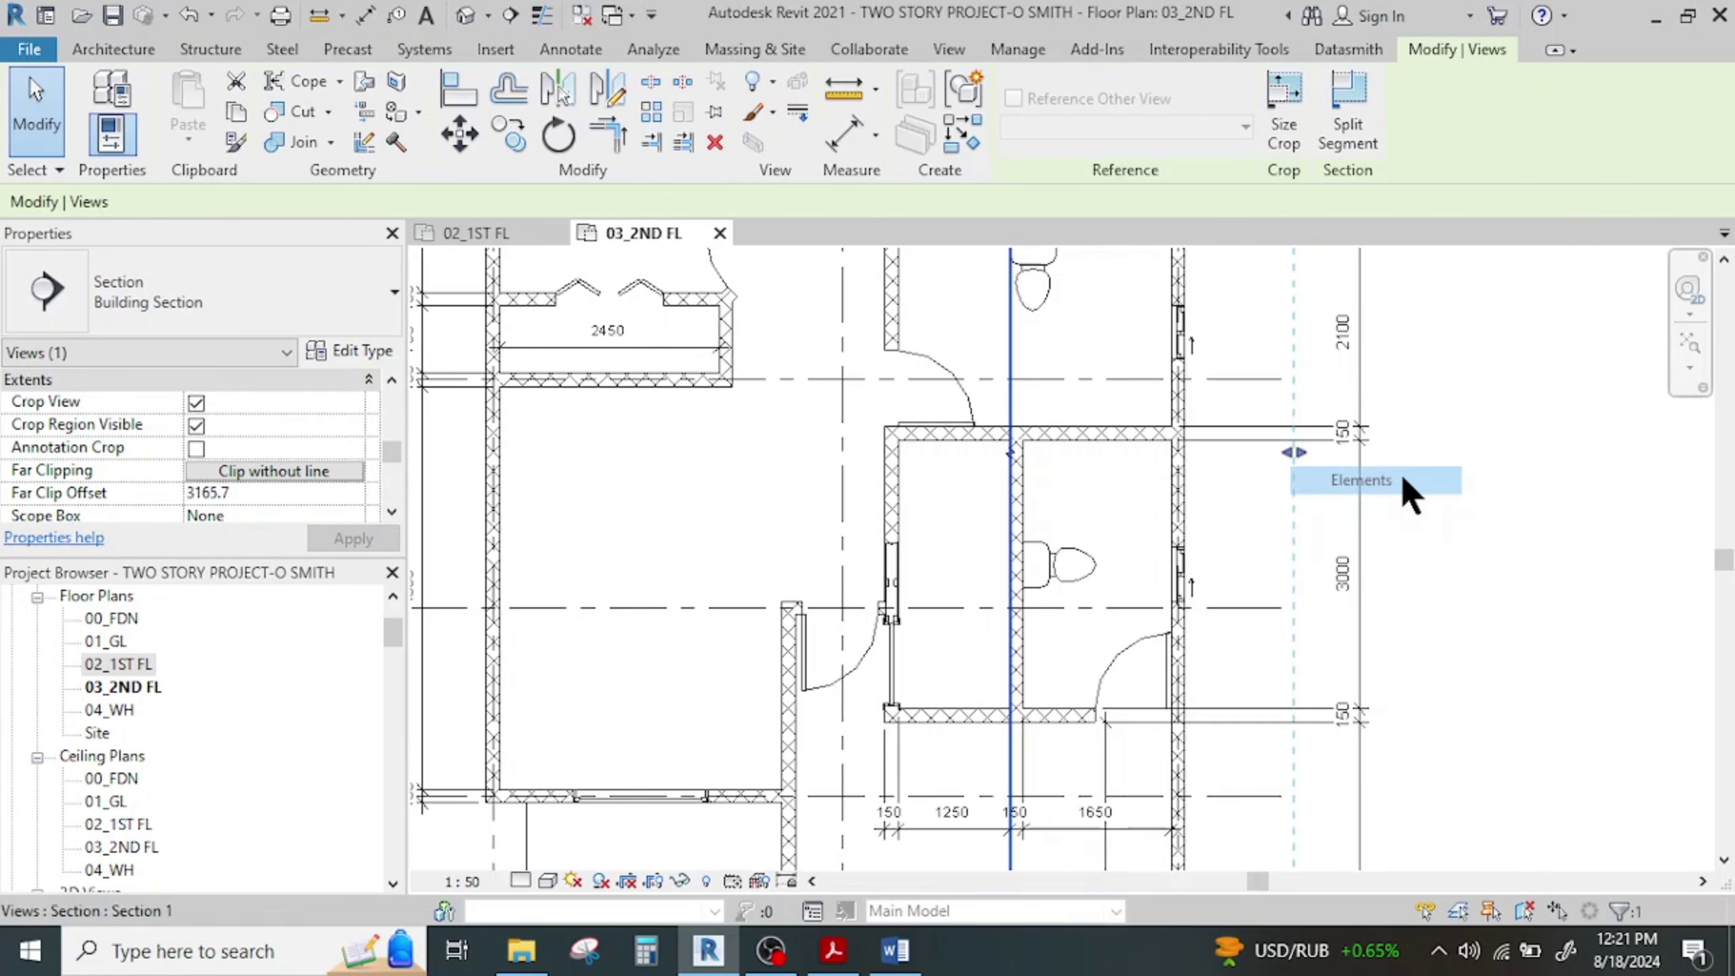
Place an M_Sink Vanity-Square 500 x 440mm beside the toilet in the bathroom adjoining Bedroom 2, against the same wall
scroll(1089, 445, down, 3)
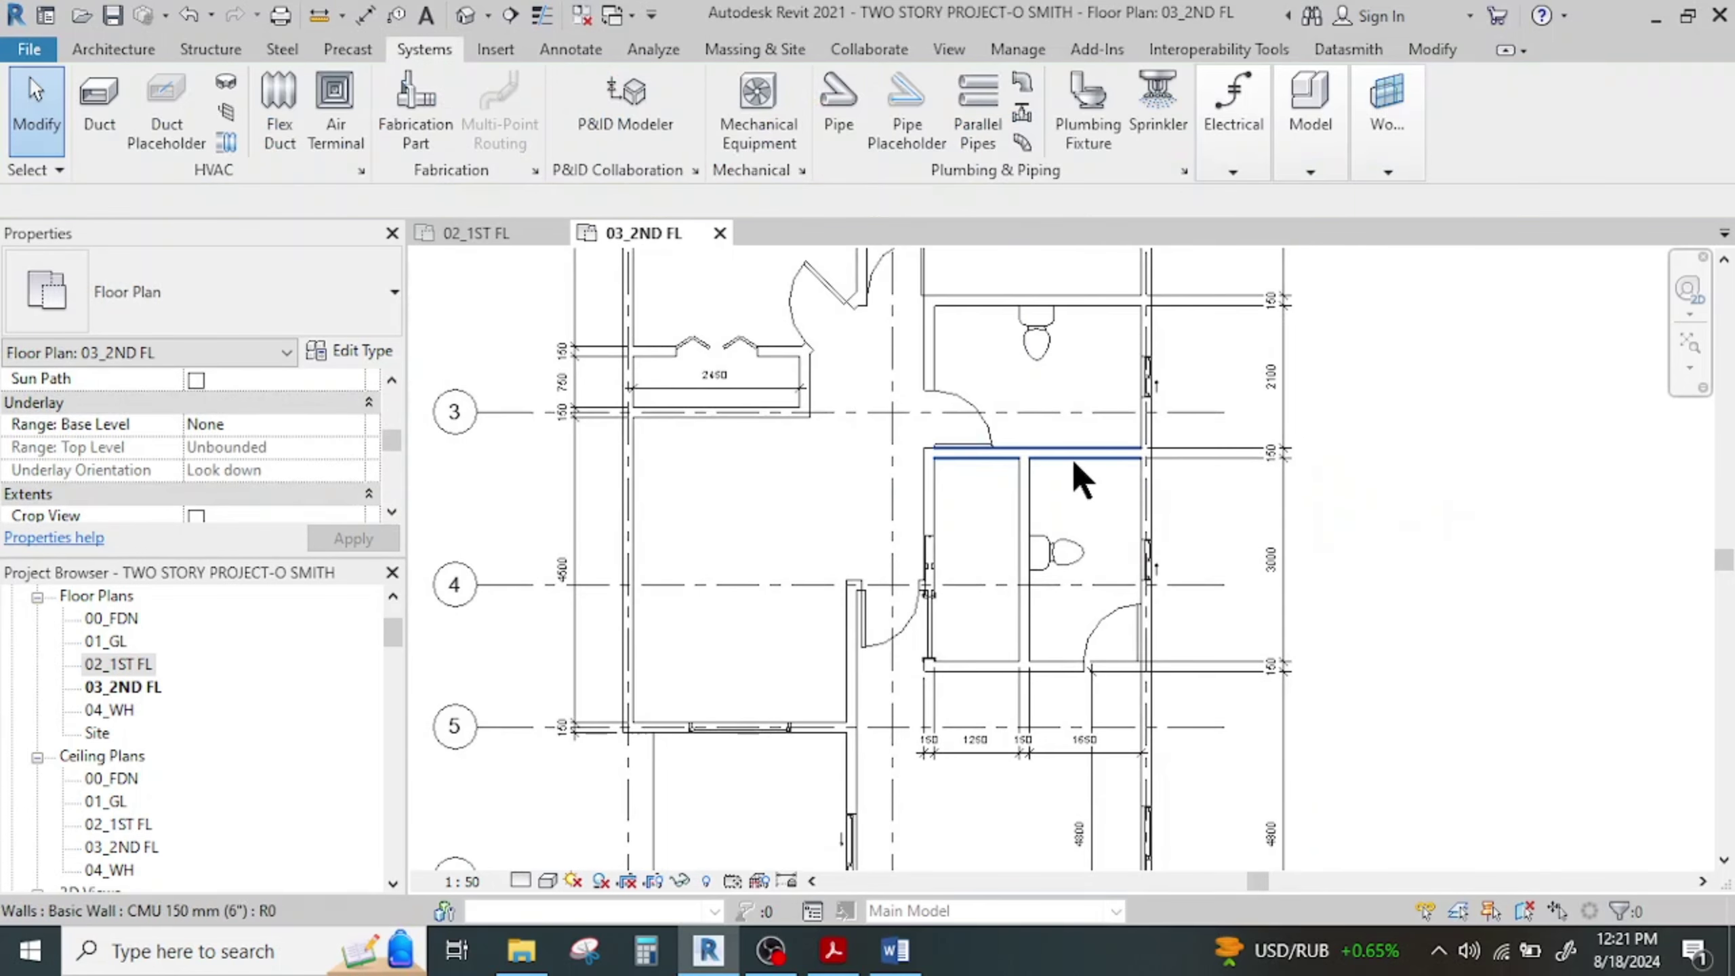
scroll(1041, 501, down, 4)
scroll(1072, 540, up, 4)
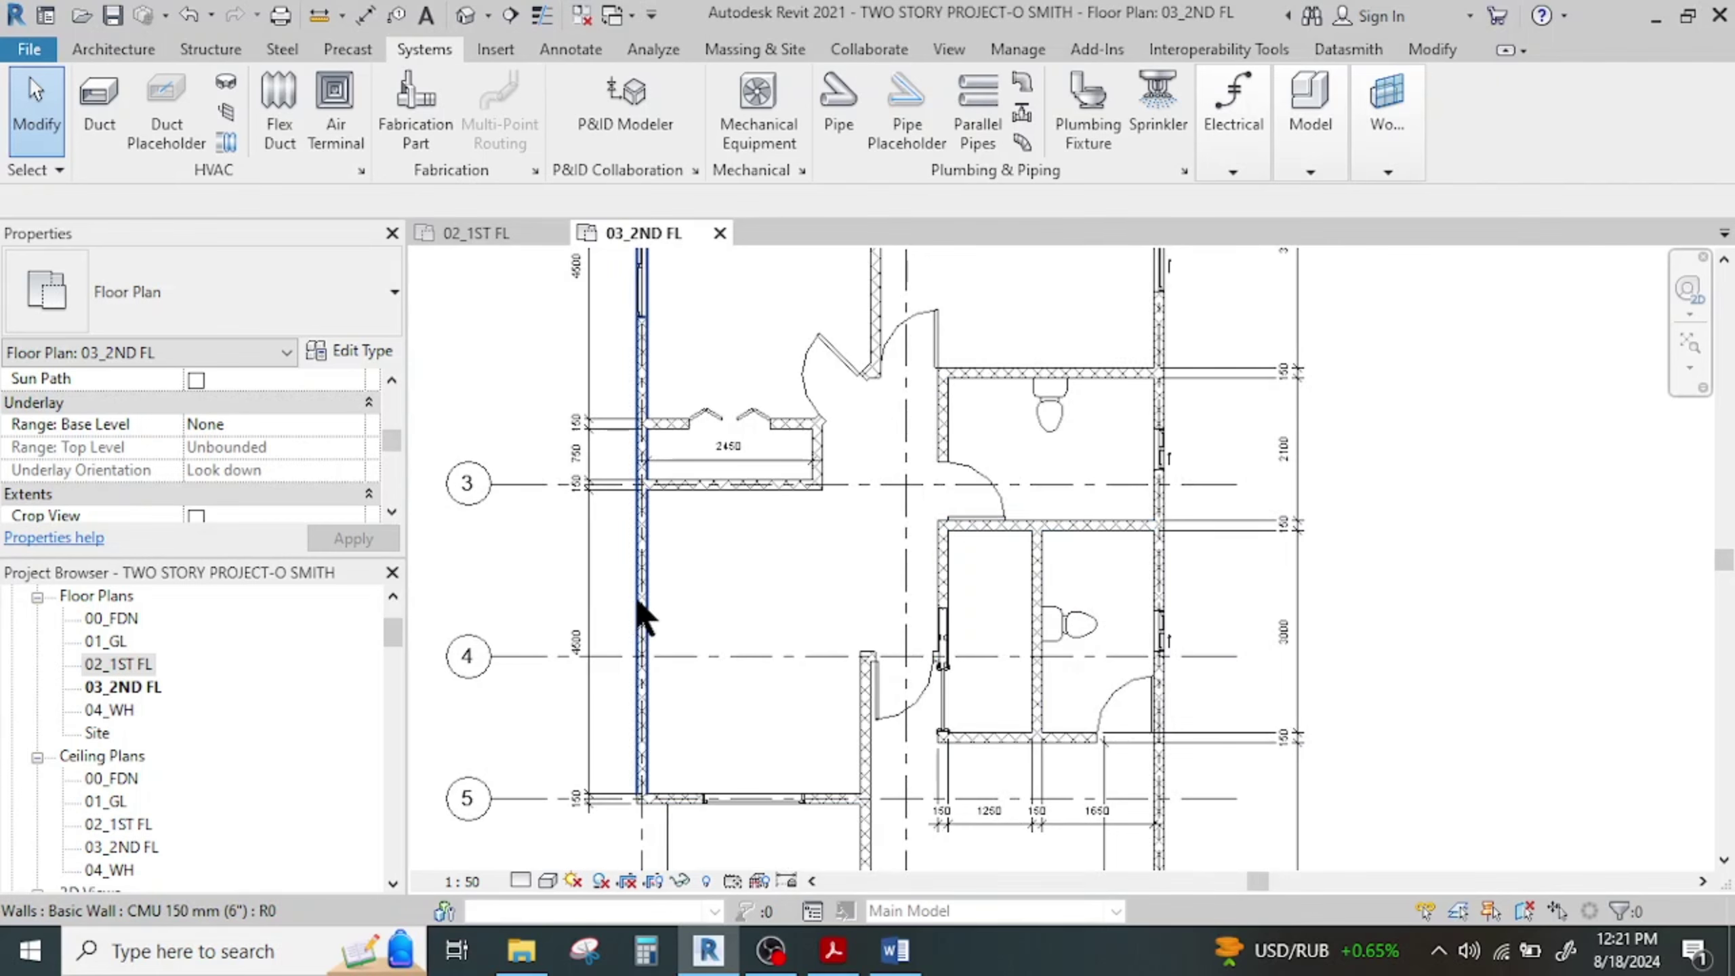
click(1078, 140)
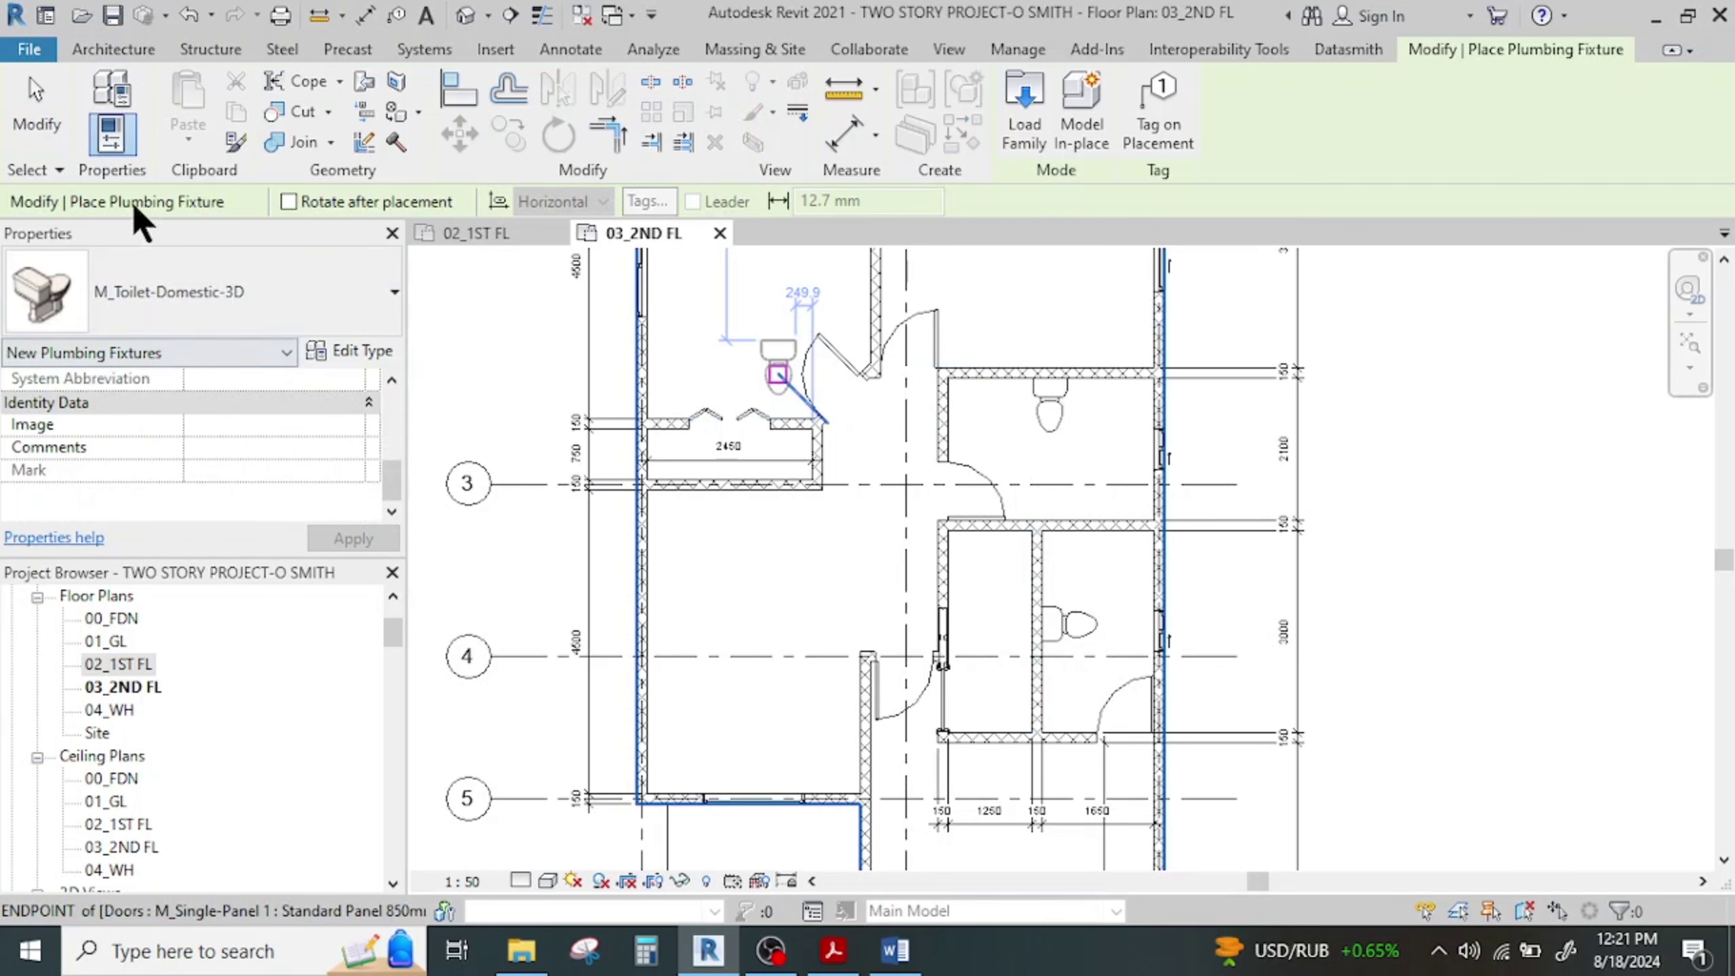
click(241, 313)
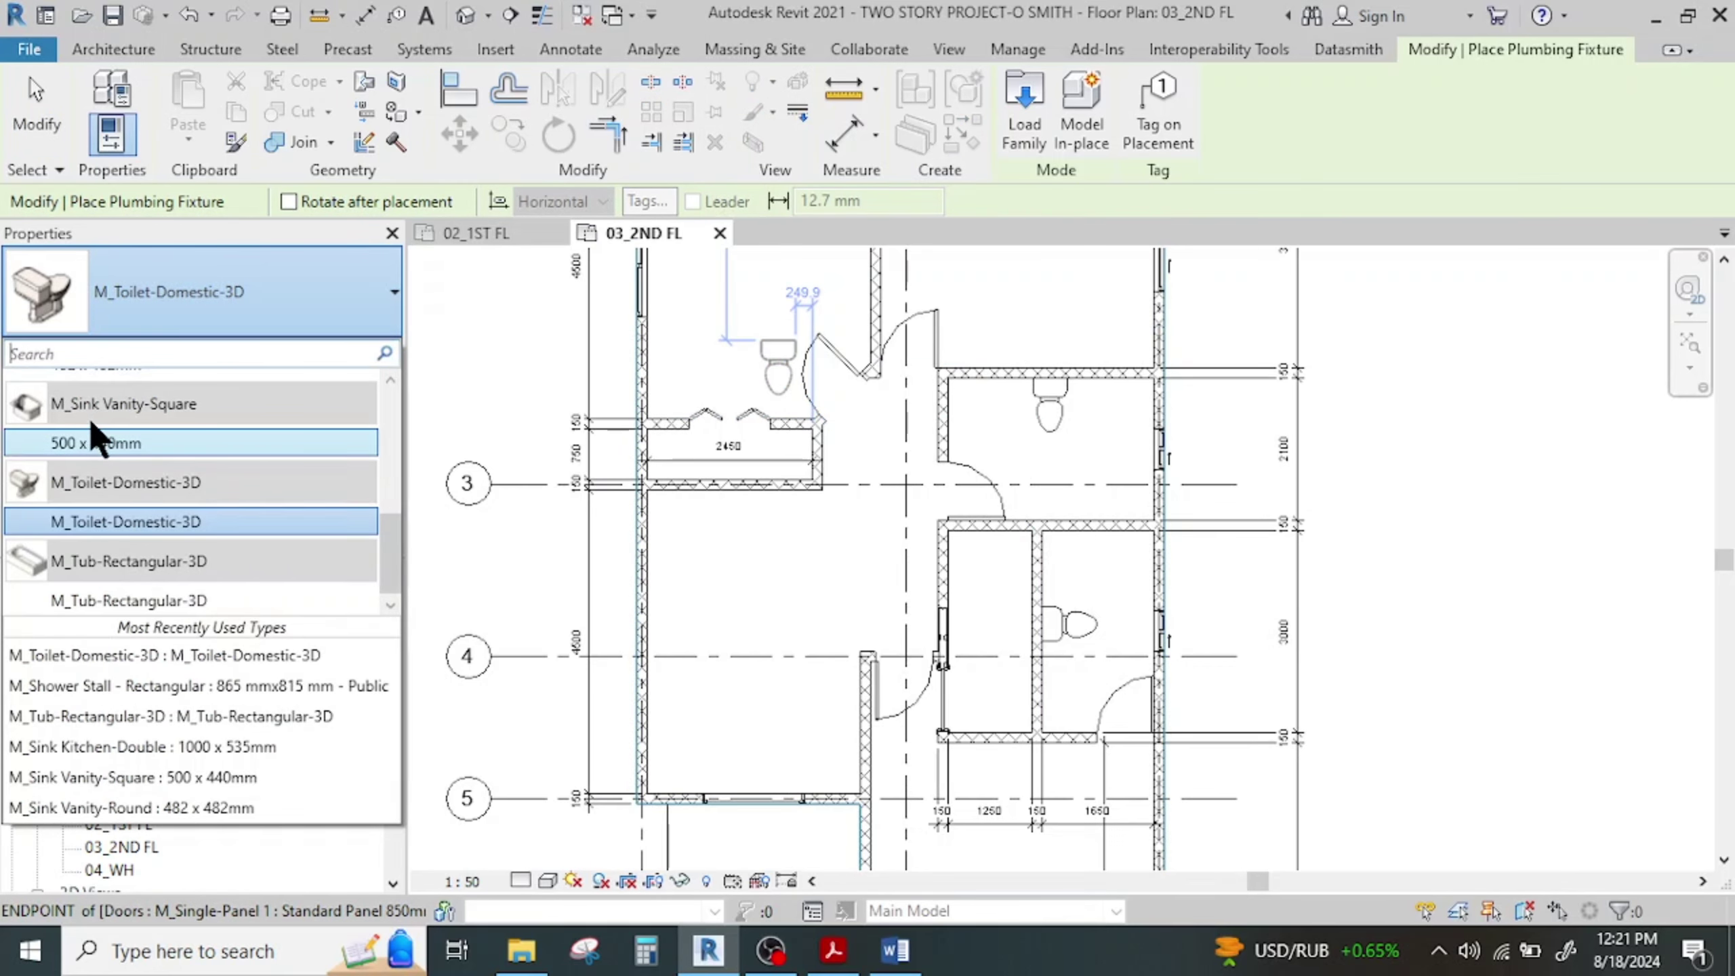
click(137, 442)
scroll(991, 401, up, 6)
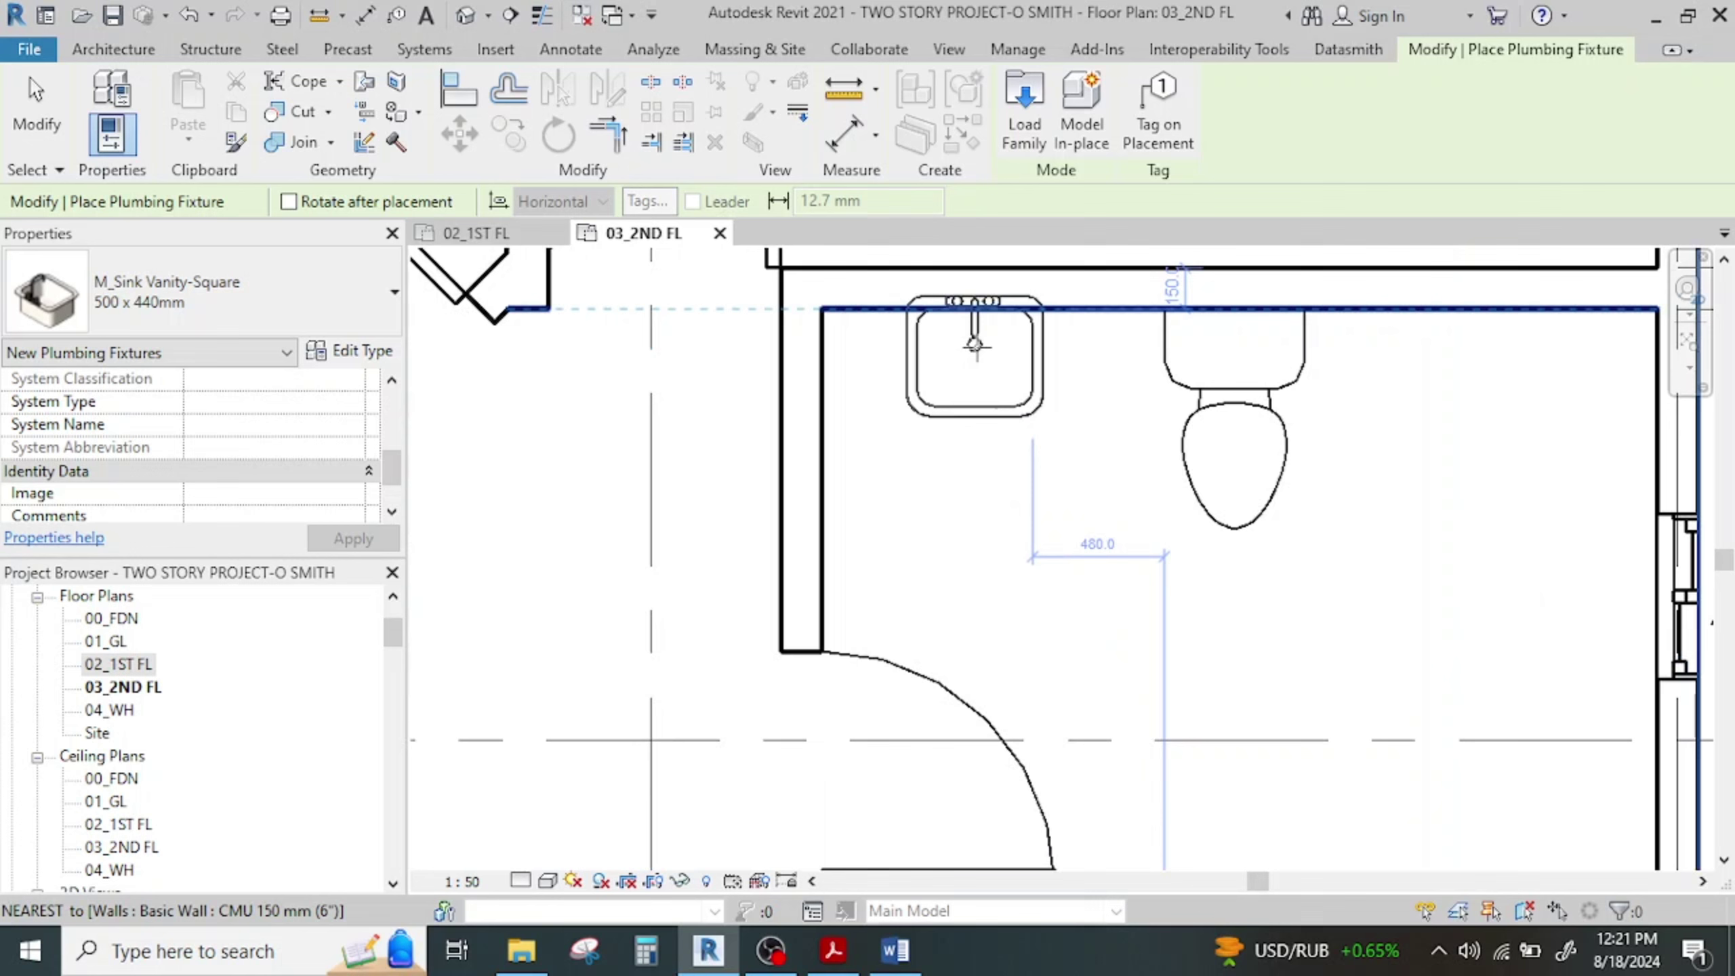
click(977, 362)
Place another square vanity sink beside the en suite toilet, rotated to back onto the walk-in closet partition
scroll(1065, 452, down, 4)
middle_drag(1117, 503, 947, 167)
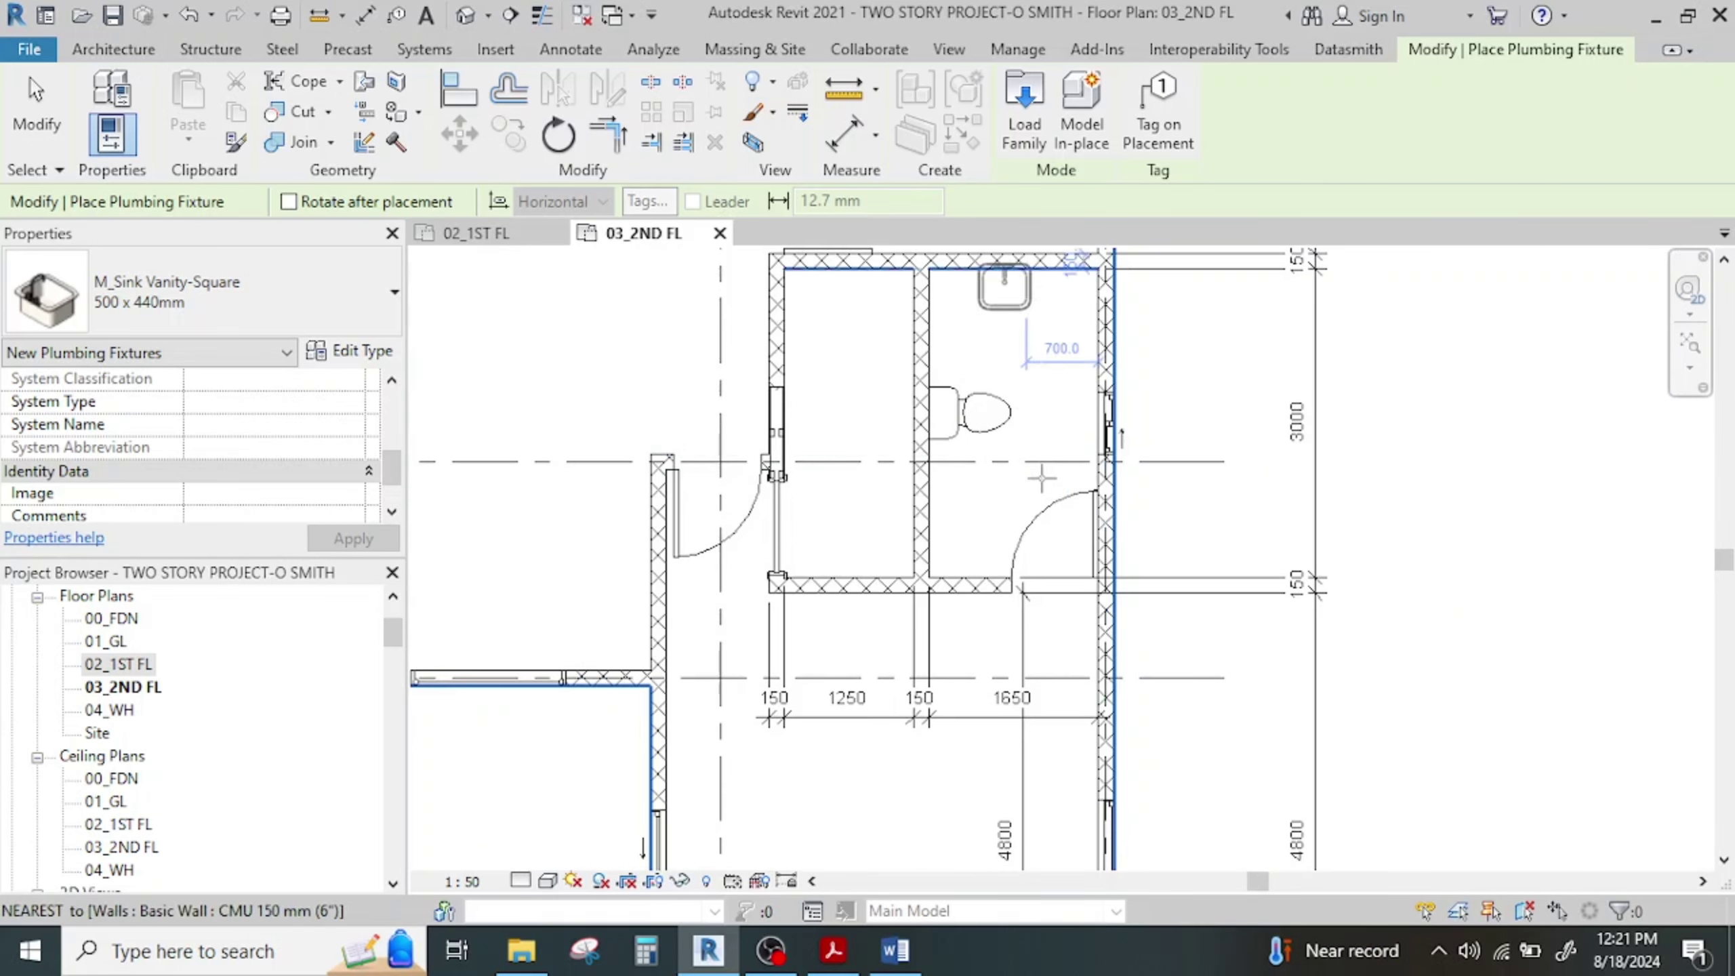
scroll(994, 492, up, 1)
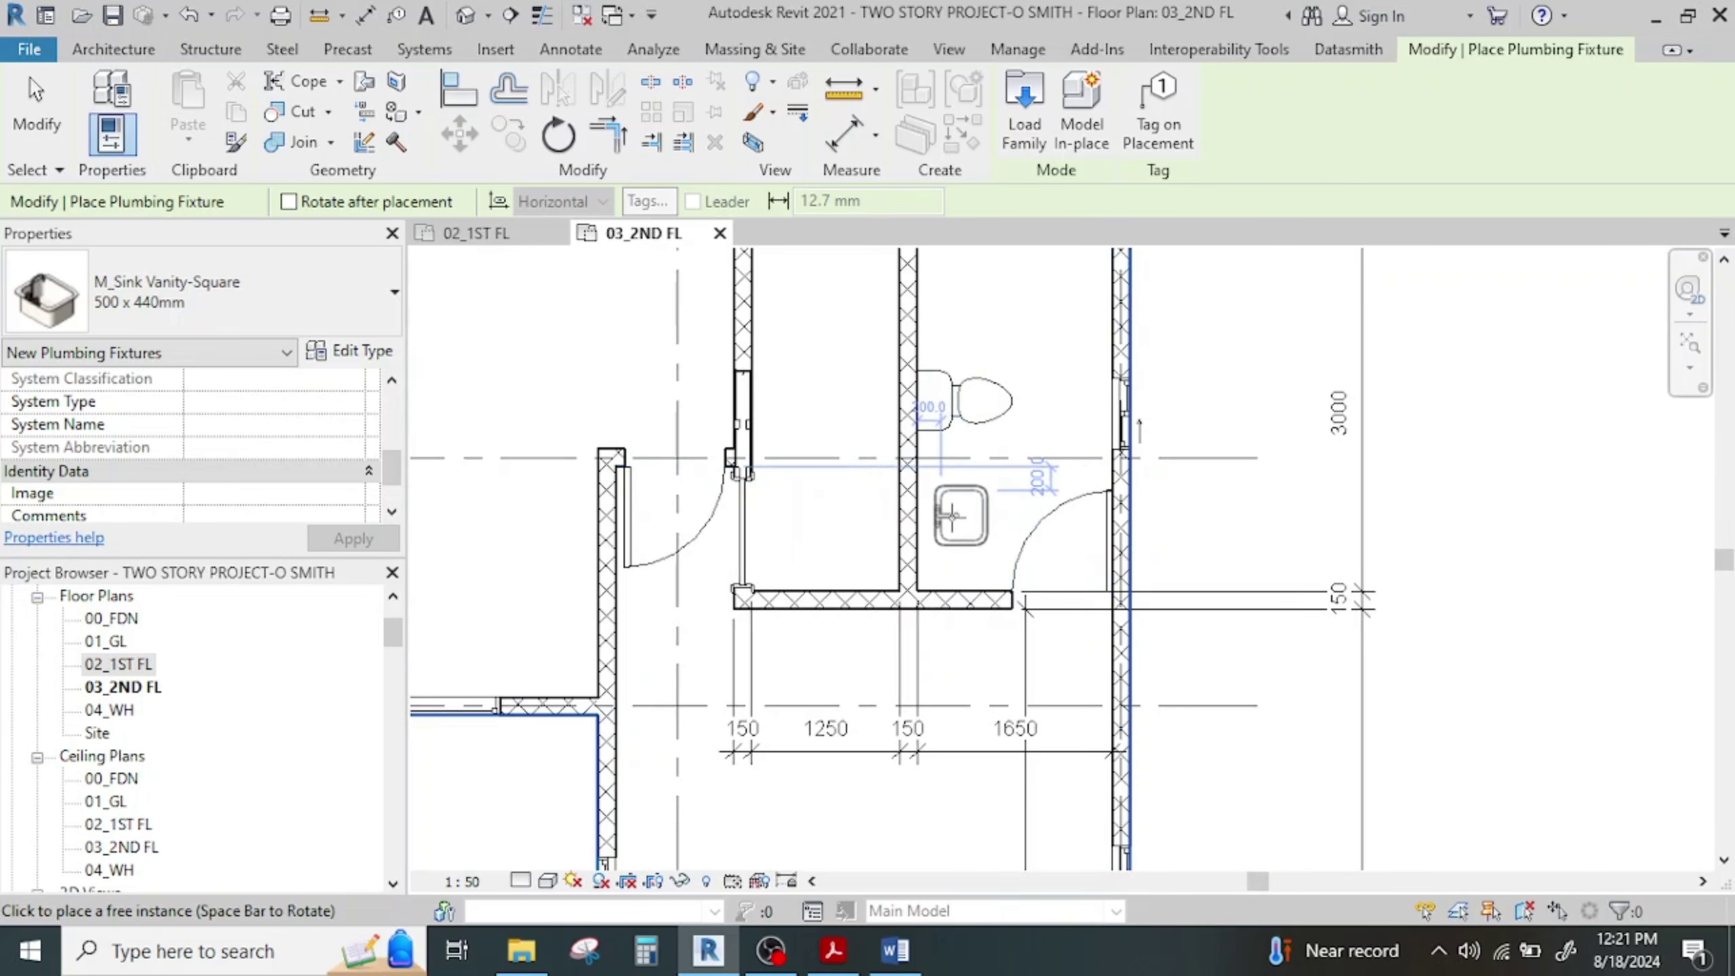
scroll(957, 509, up, 1)
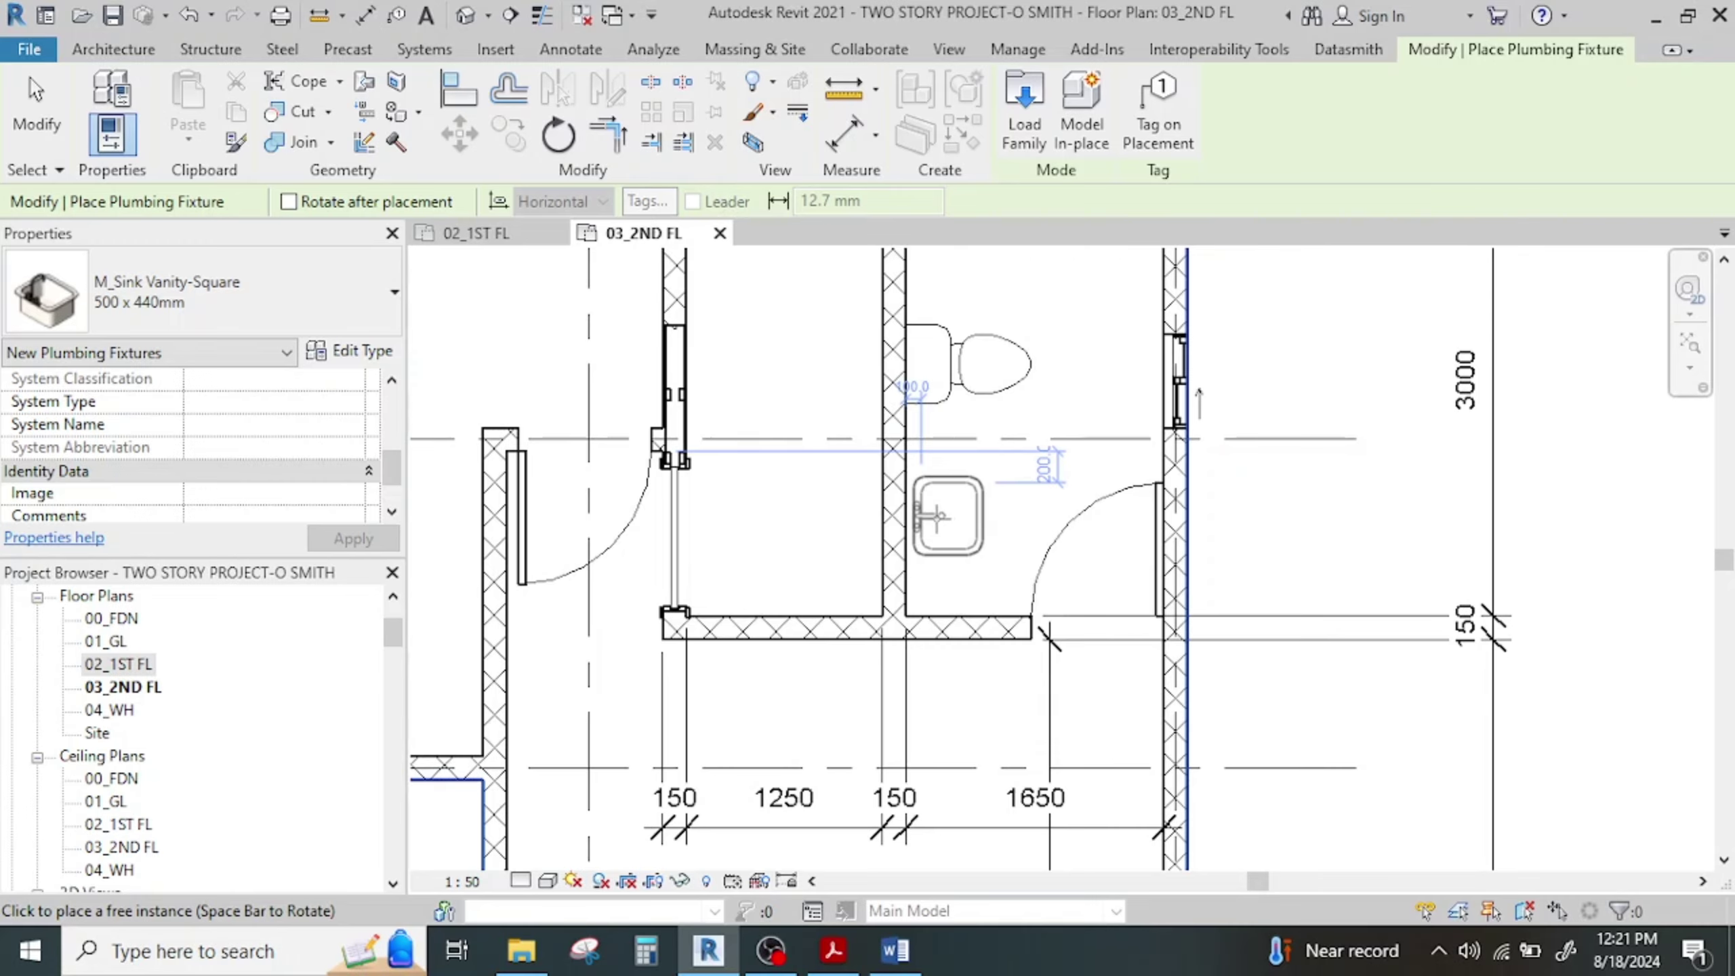
scroll(940, 516, up, 2)
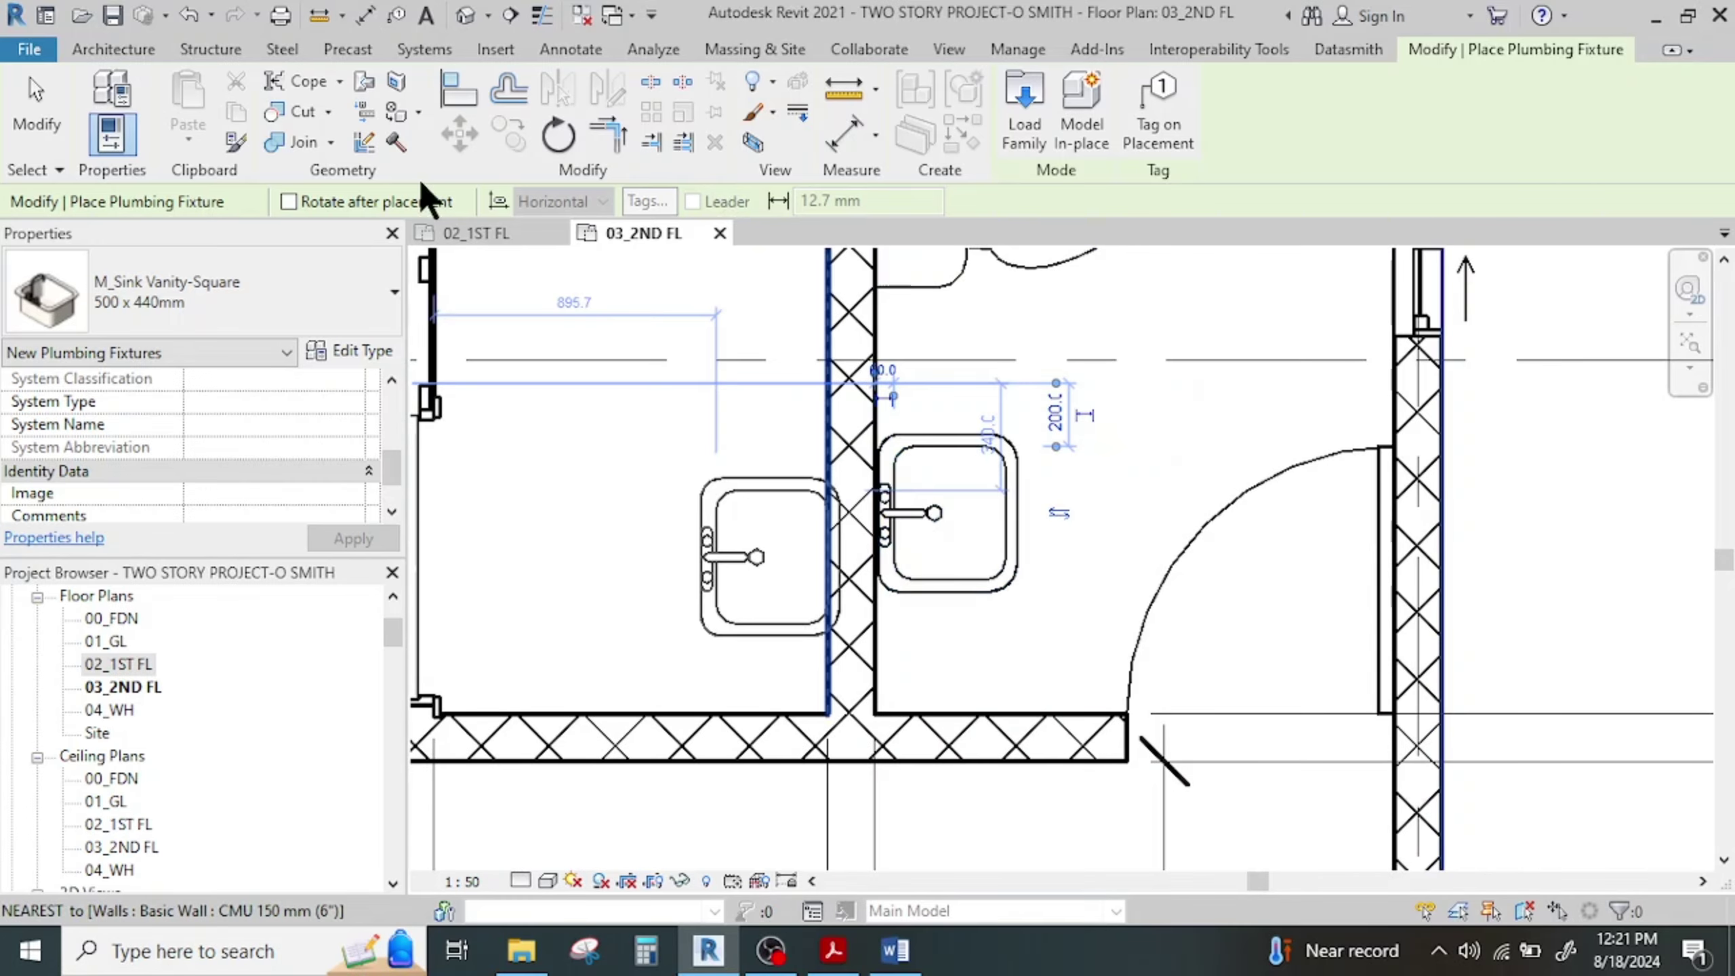
In the 02_1ST FL plan, place the square vanity sink beside the toilet, rotated to back onto the same wall, and end placement
click(470, 233)
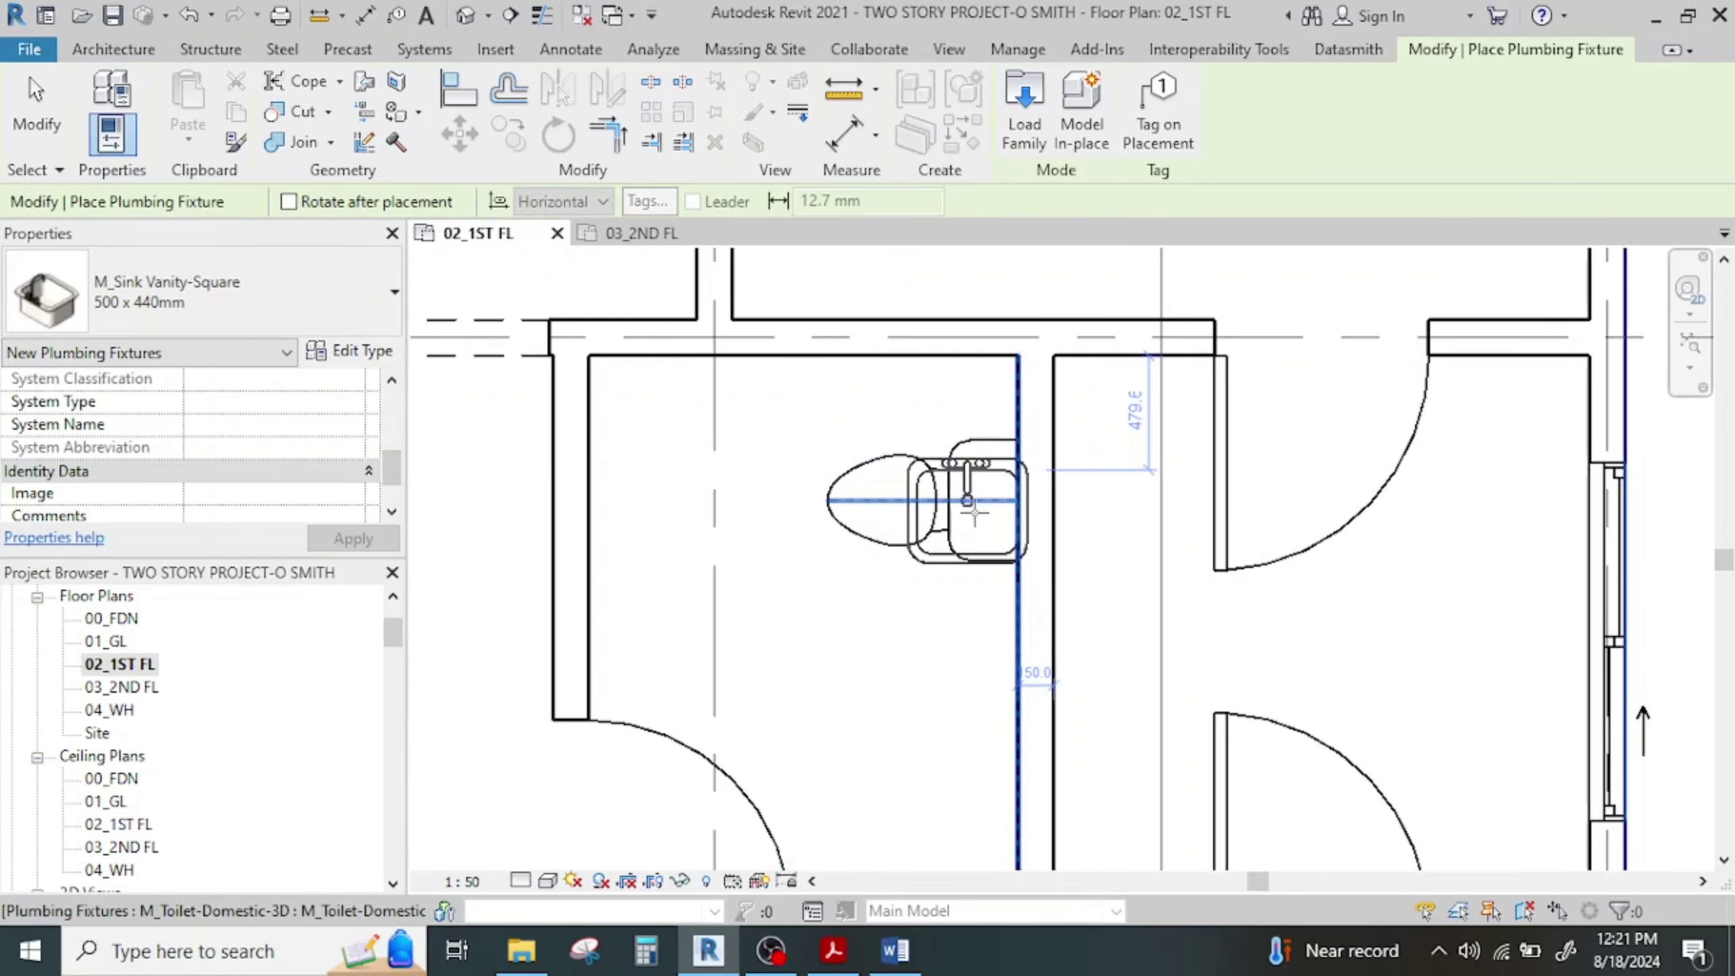
key(space)
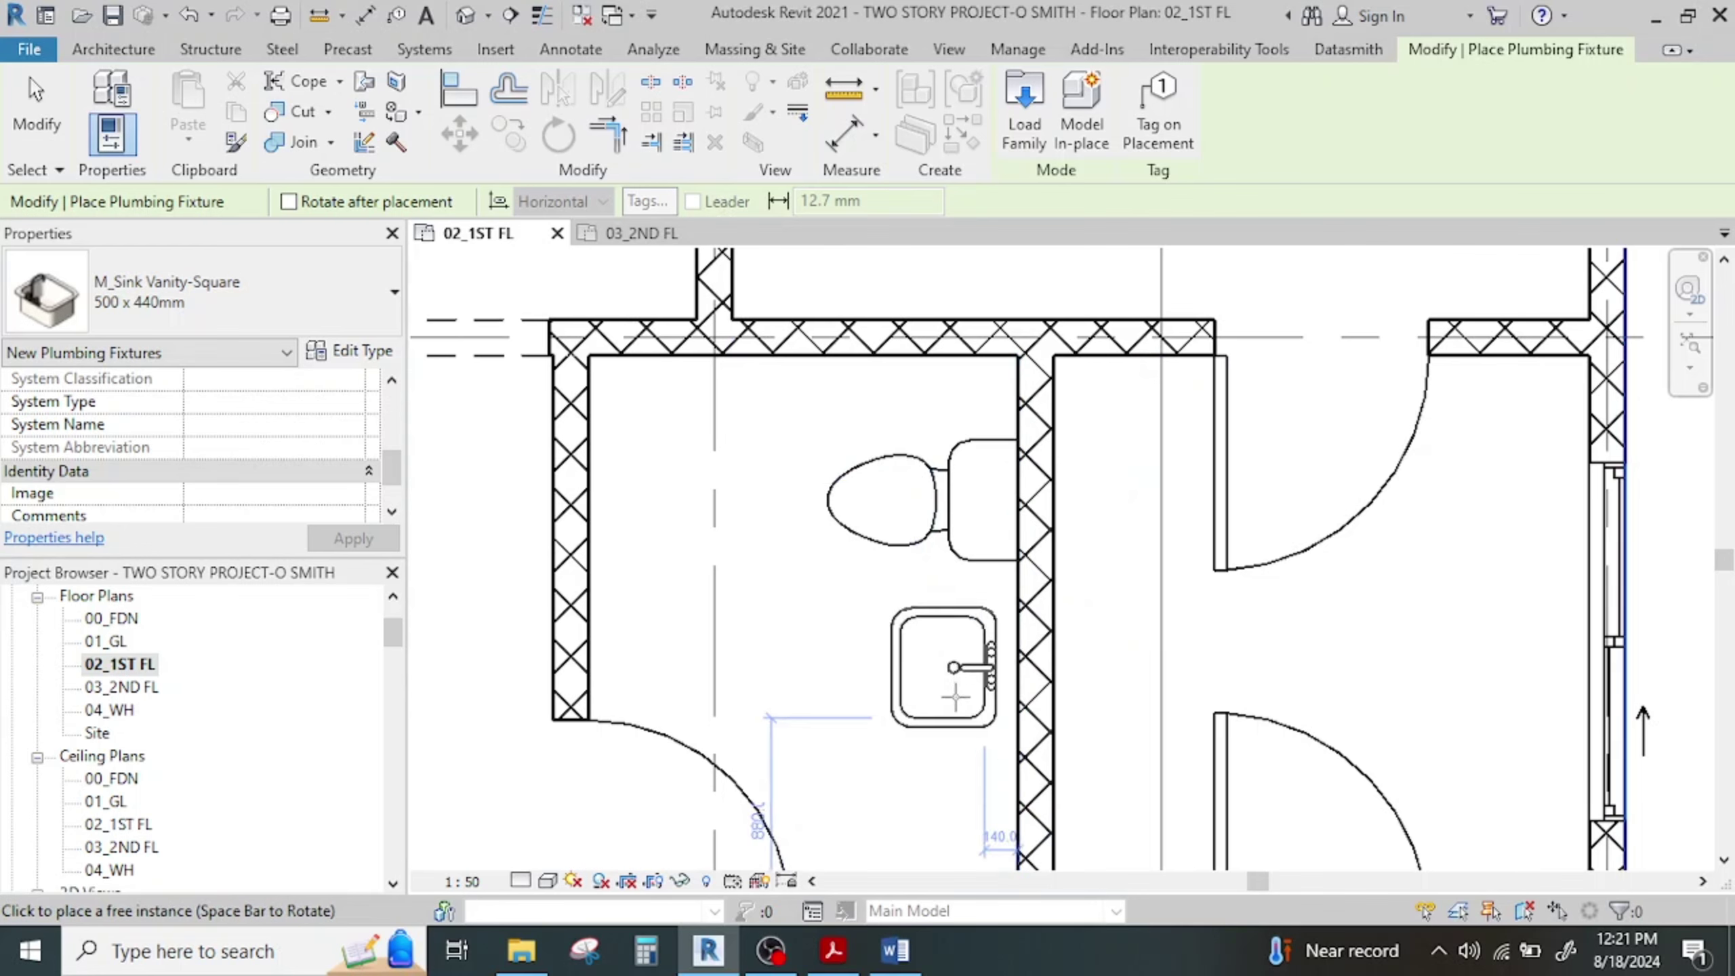
click(973, 748)
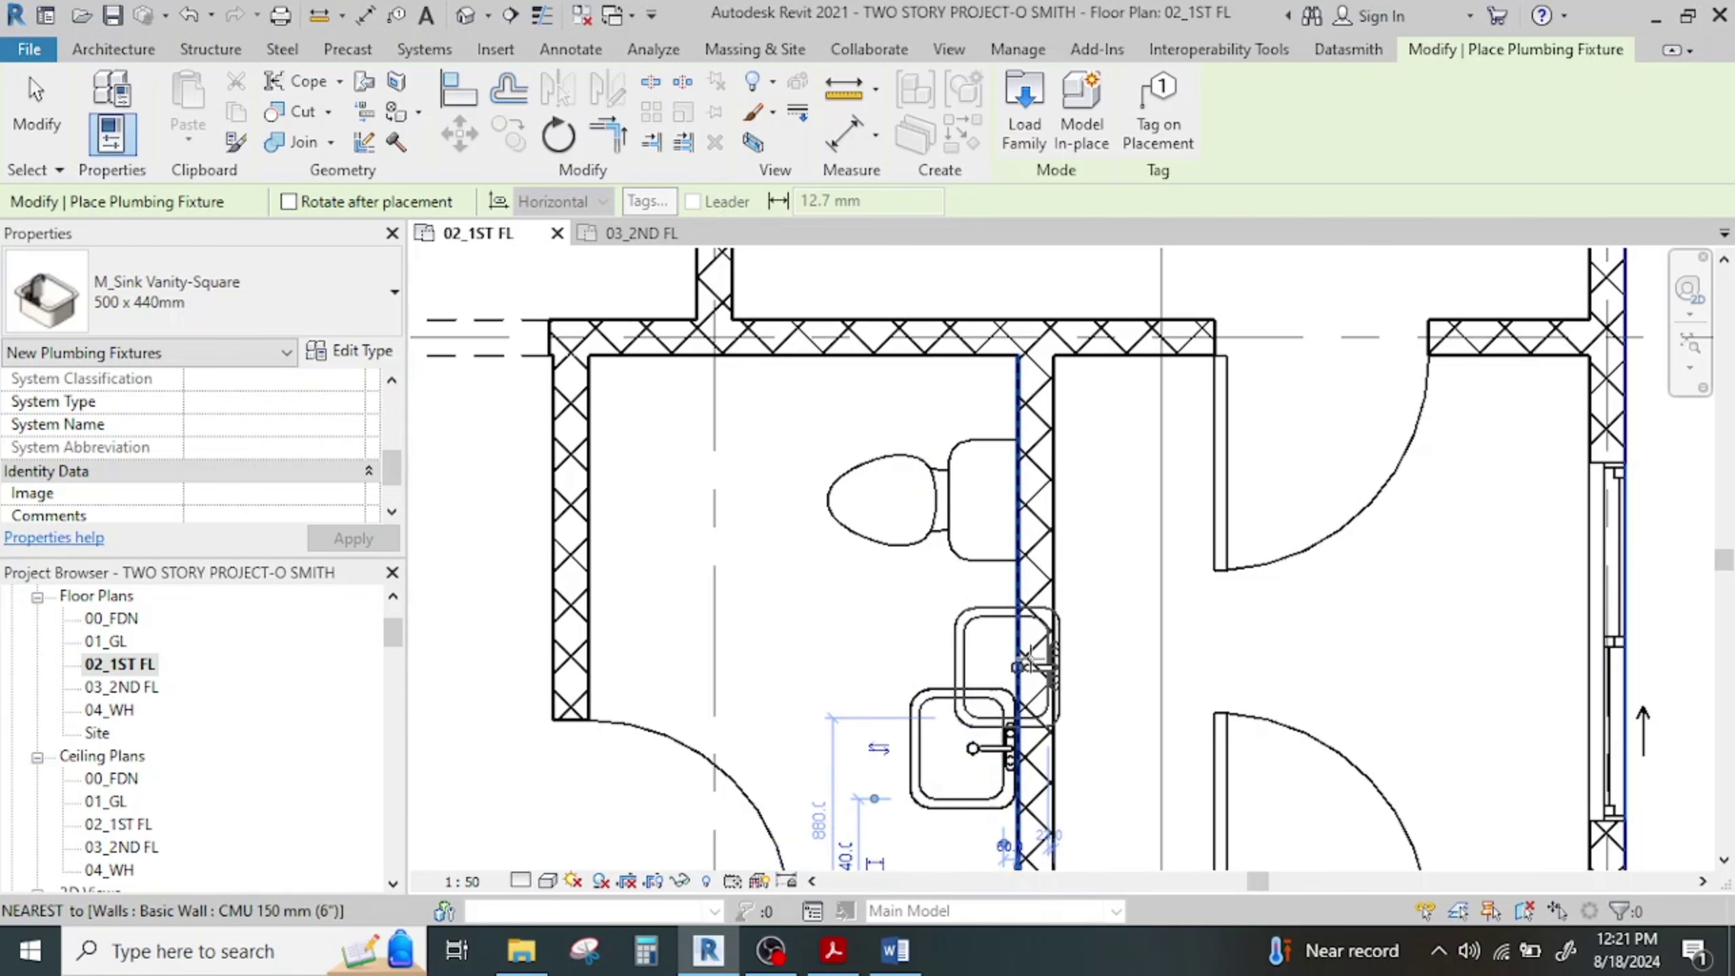
scroll(1093, 581, down, 2)
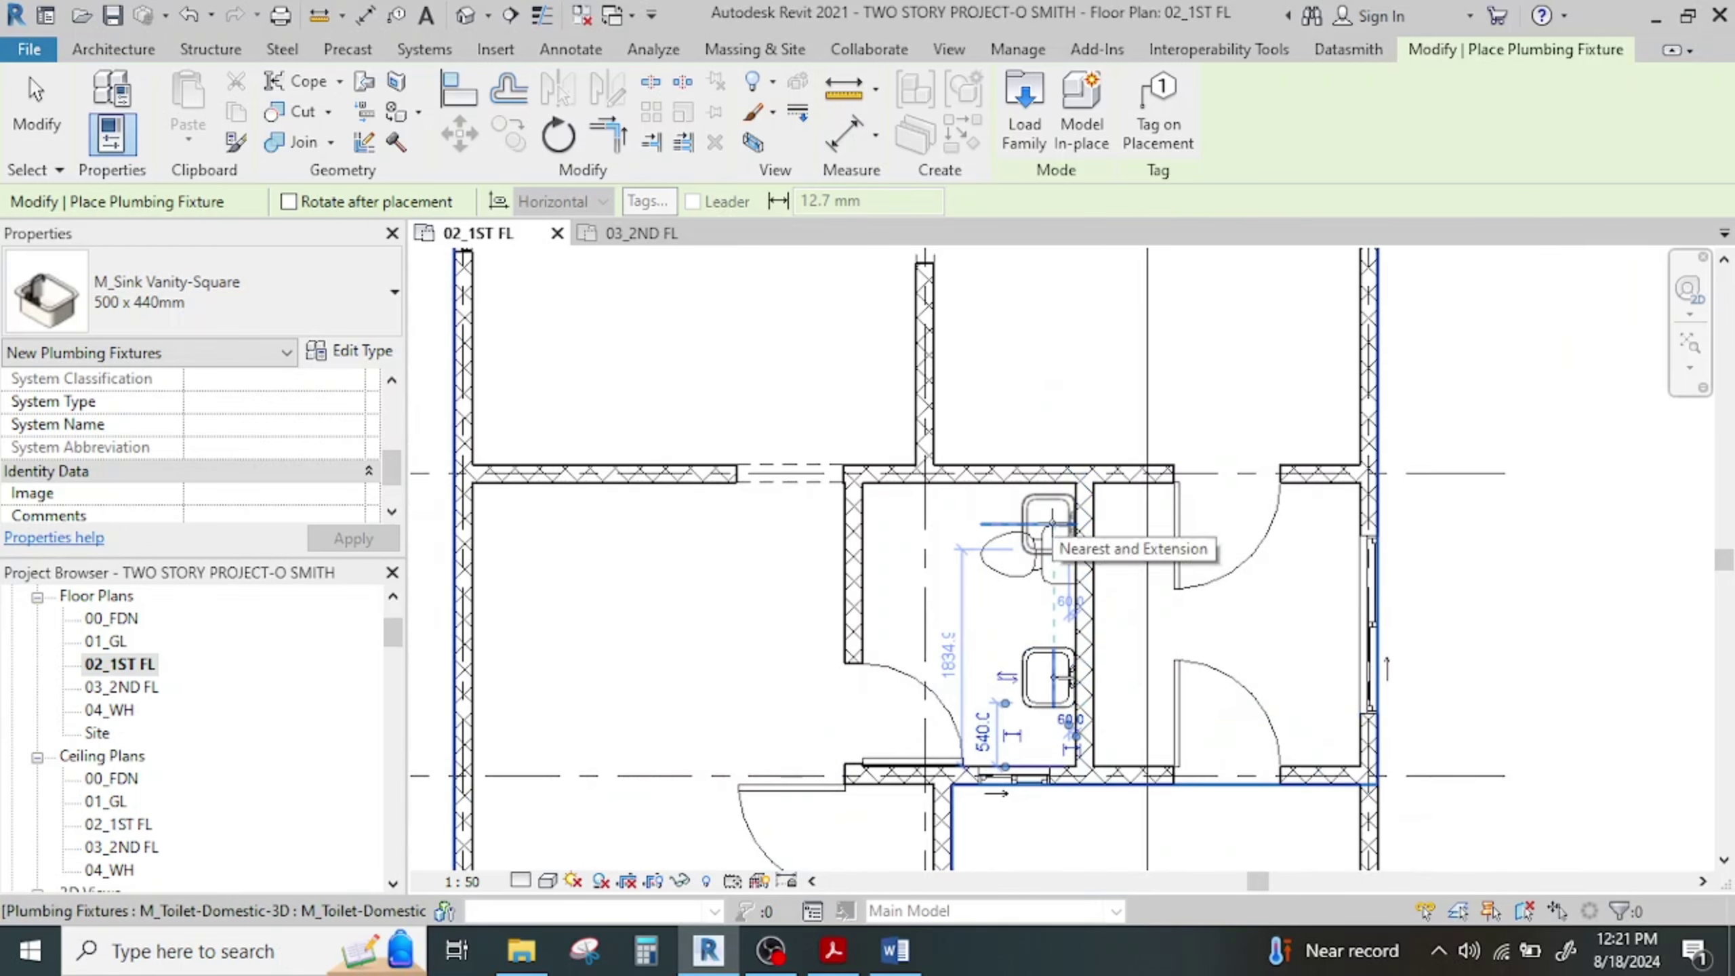
key(Escape)
Return to the 03_2ND FL plan and examine the toilet and sink layout in both second-floor bathrooms
click(670, 227)
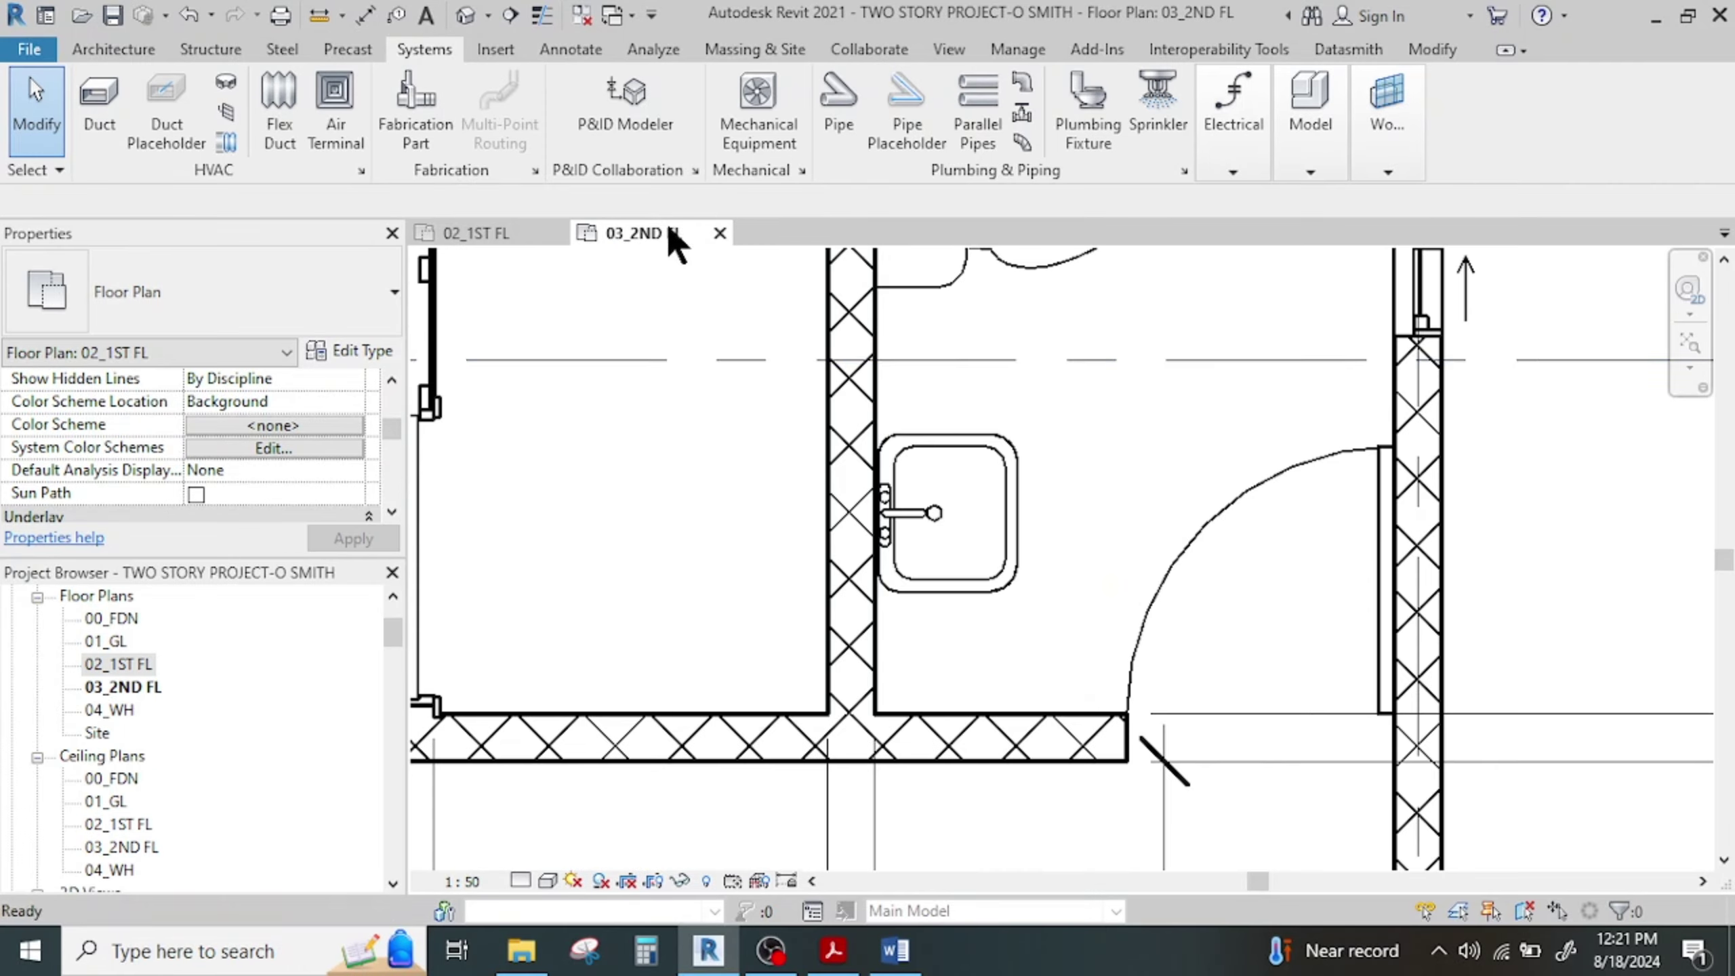
scroll(978, 383, down, 1)
middle_drag(975, 424, 968, 661)
scroll(968, 664, down, 1)
scroll(942, 507, down, 2)
middle_drag(940, 504, 946, 601)
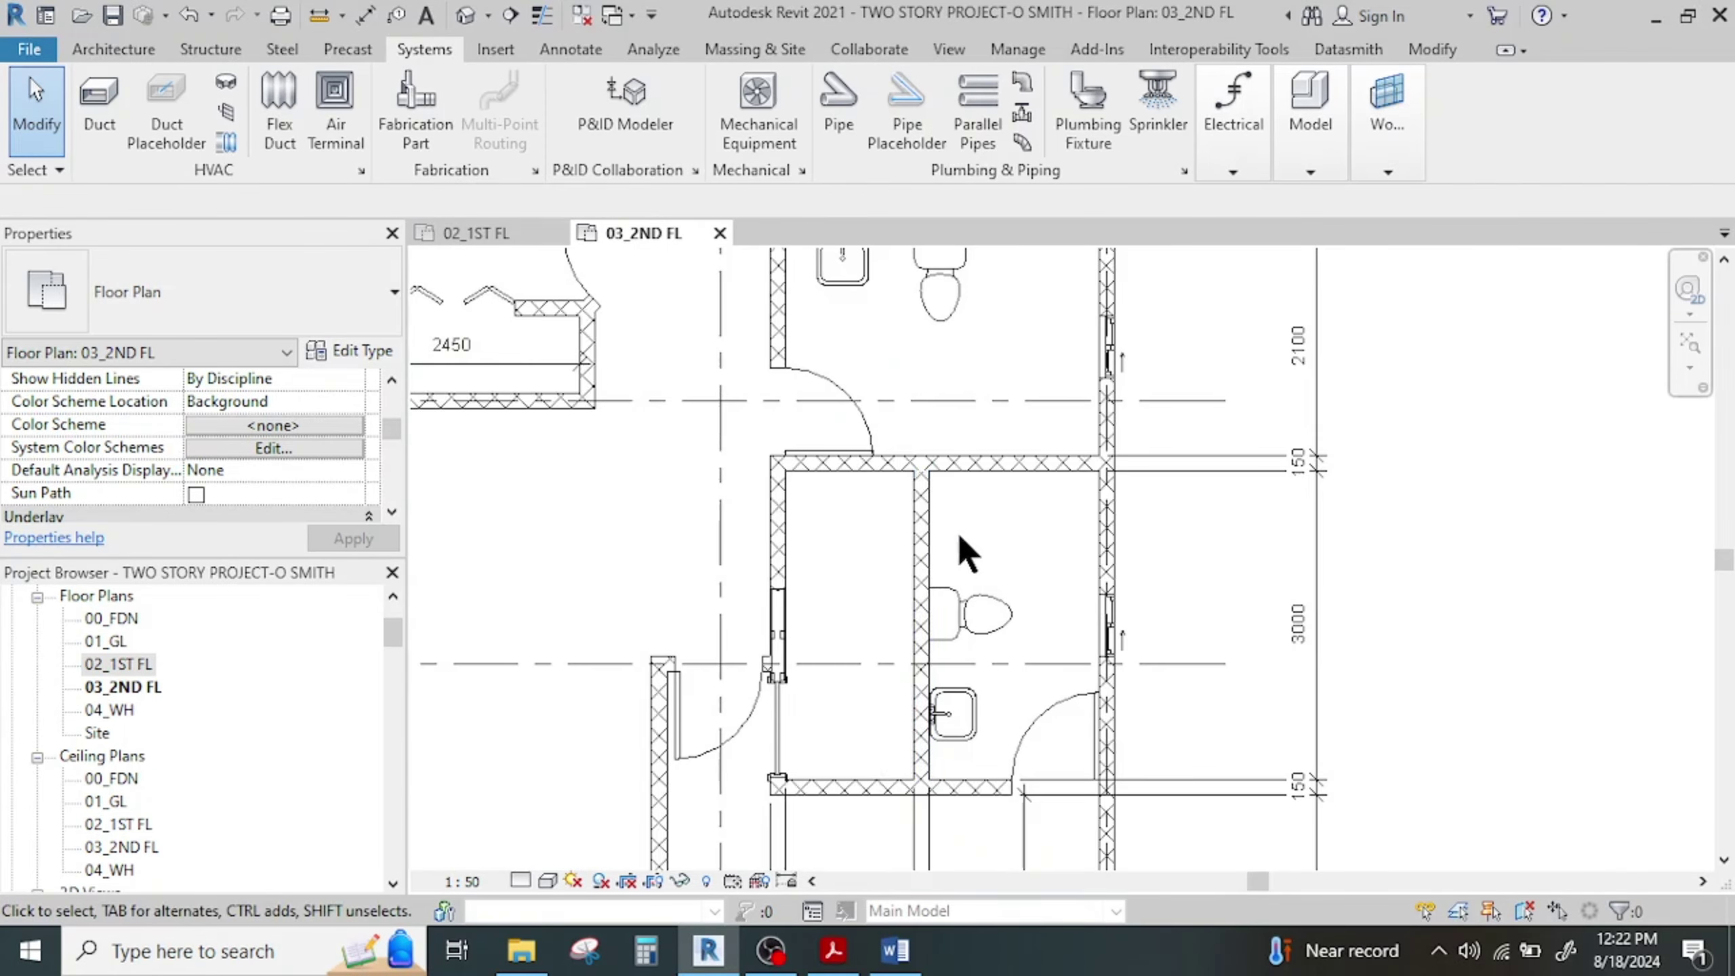
scroll(958, 535, up, 2)
middle_drag(1057, 627, 1040, 709)
scroll(1019, 557, down, 2)
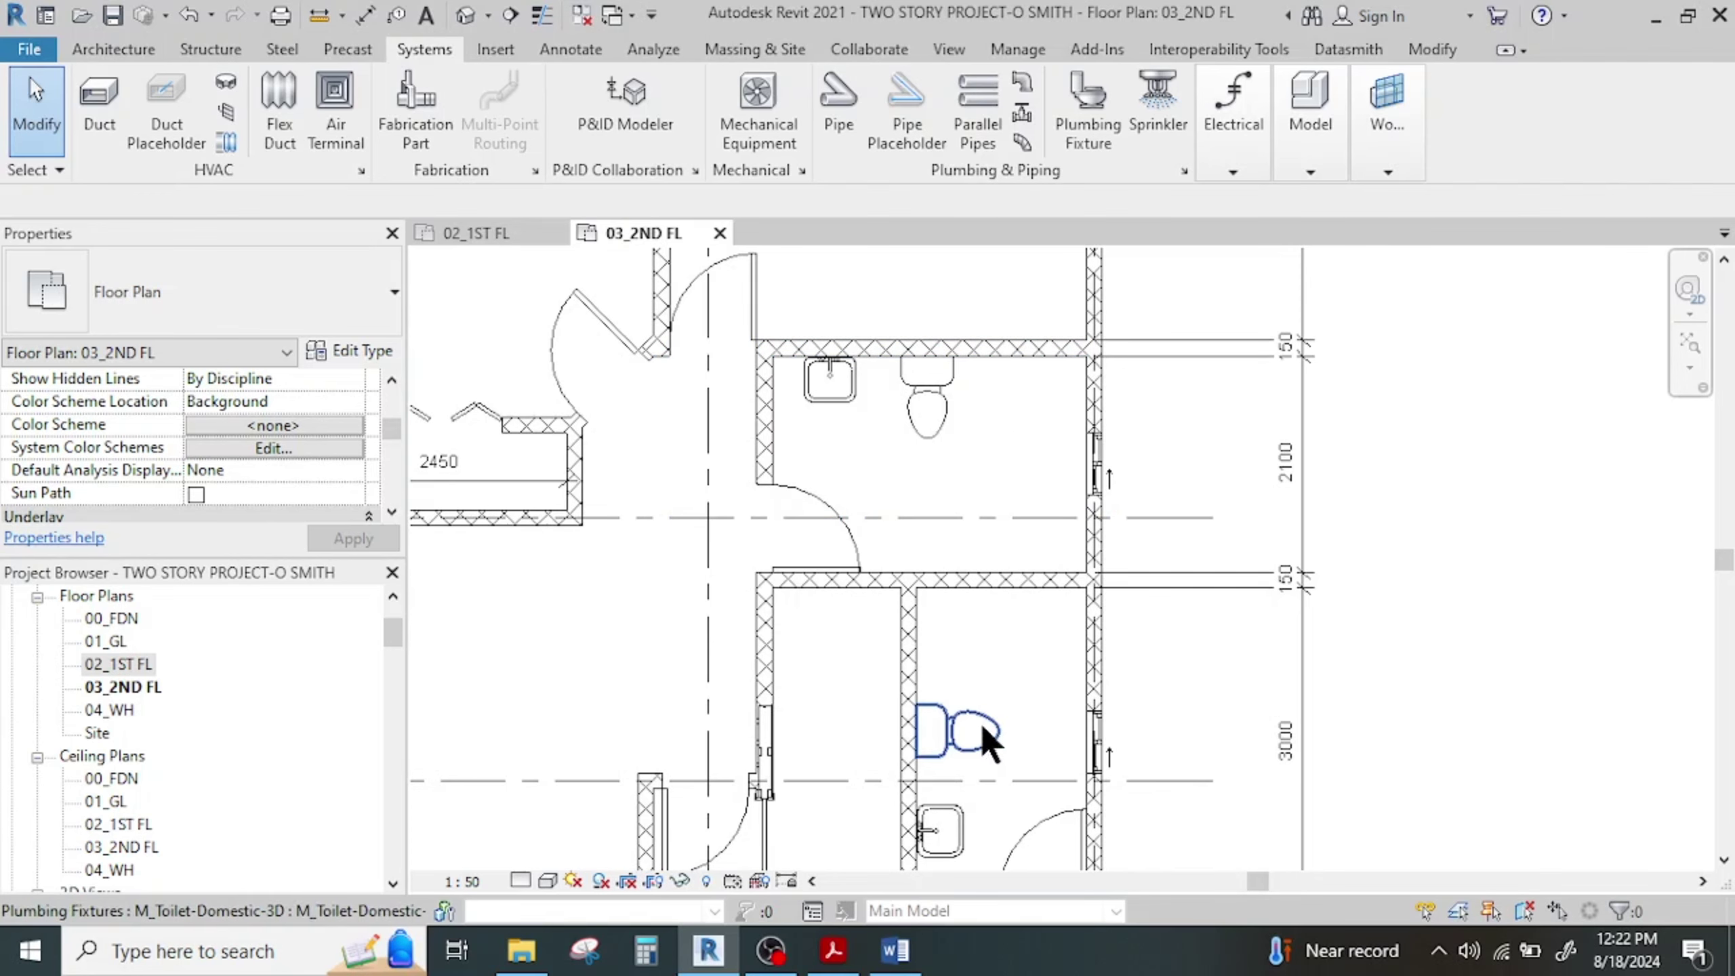
middle_drag(960, 735, 888, 537)
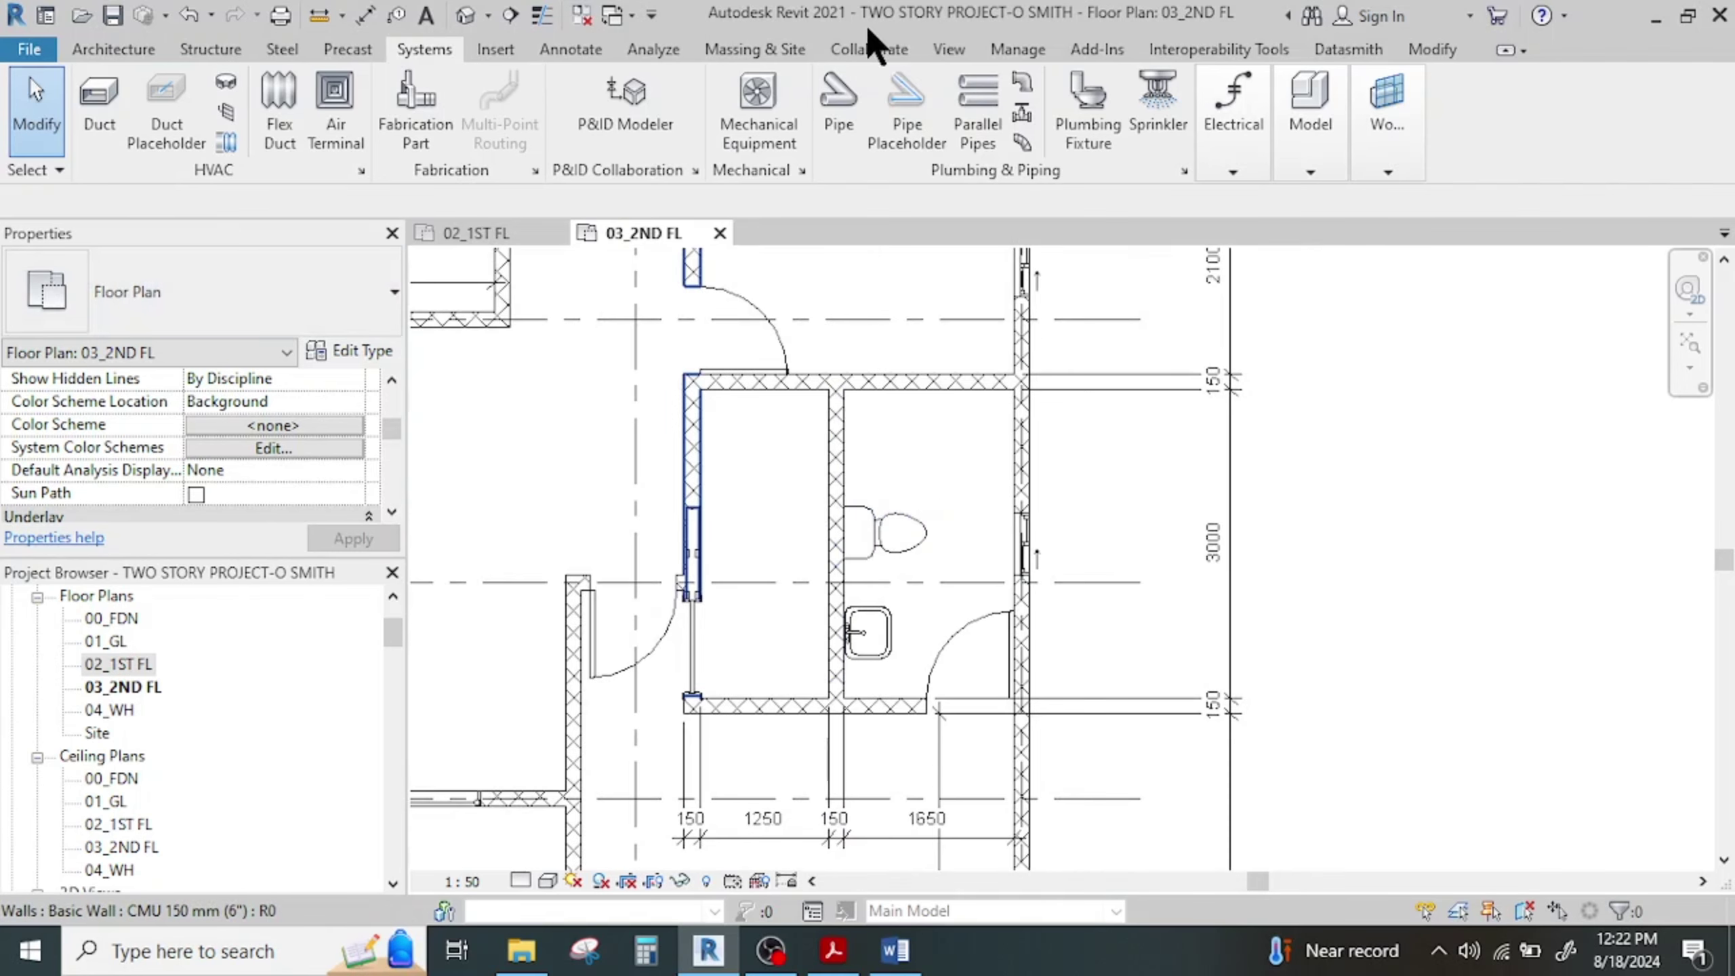
Place an M_Tub-Rectangular-3D against the window wall of the bathroom adjoining Bedroom 2, flipped so its drain faces the Bedroom 2 wall
click(1099, 120)
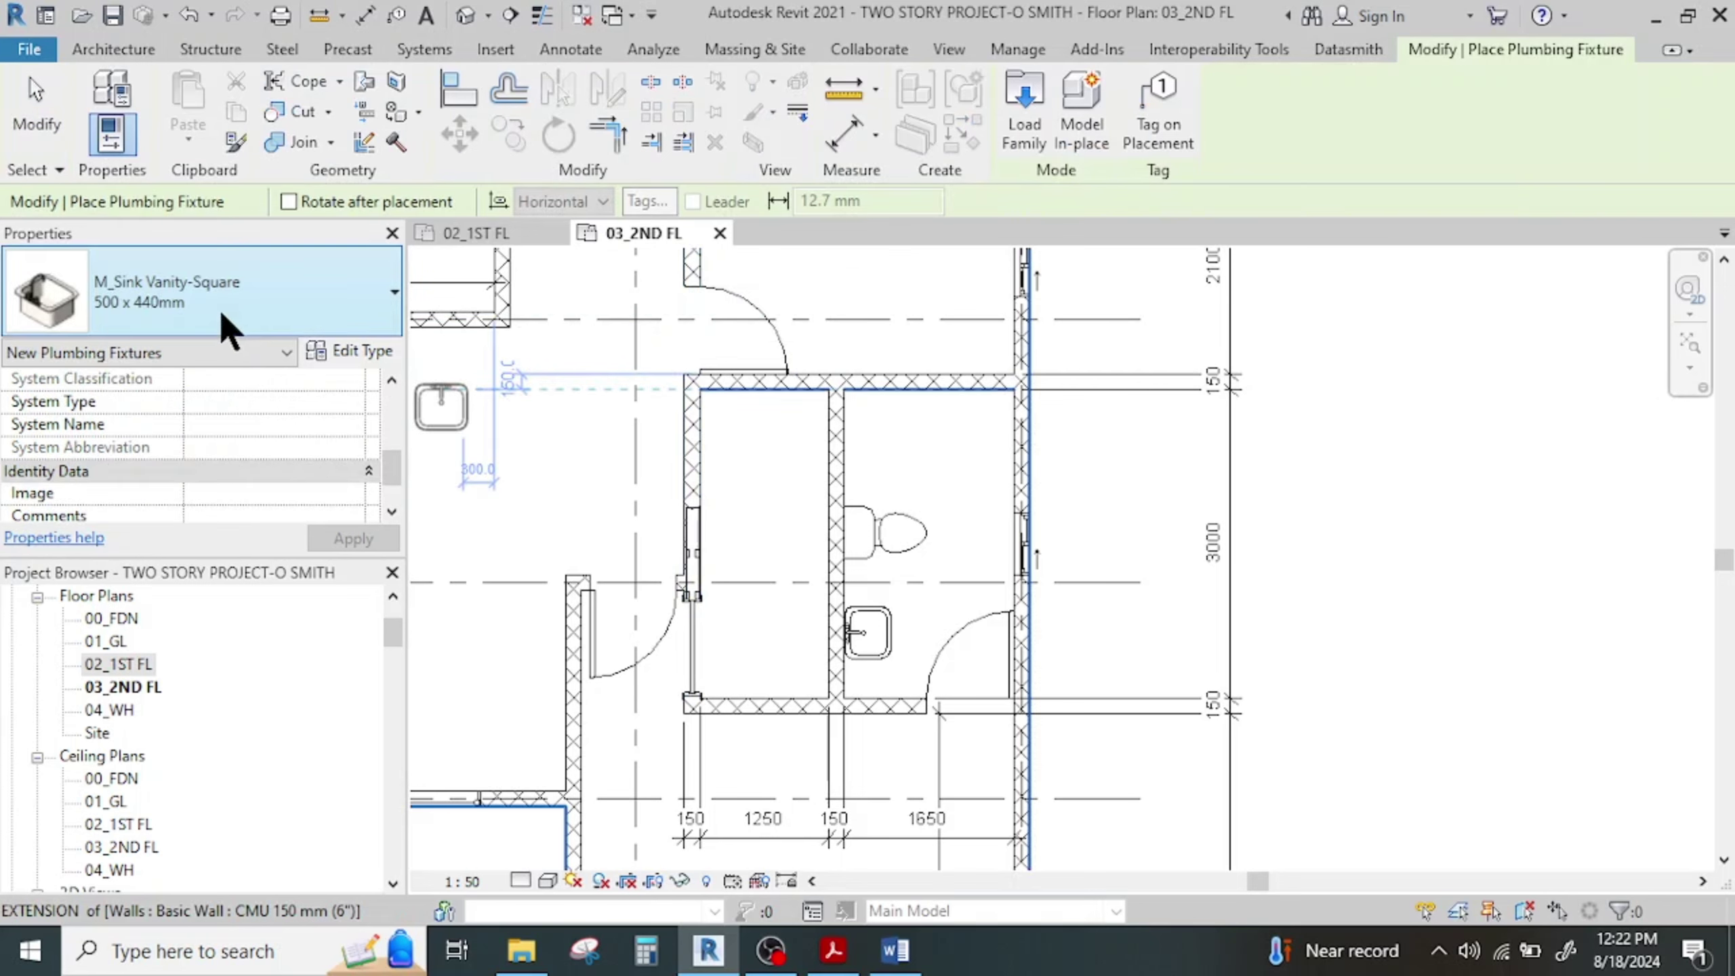
click(241, 296)
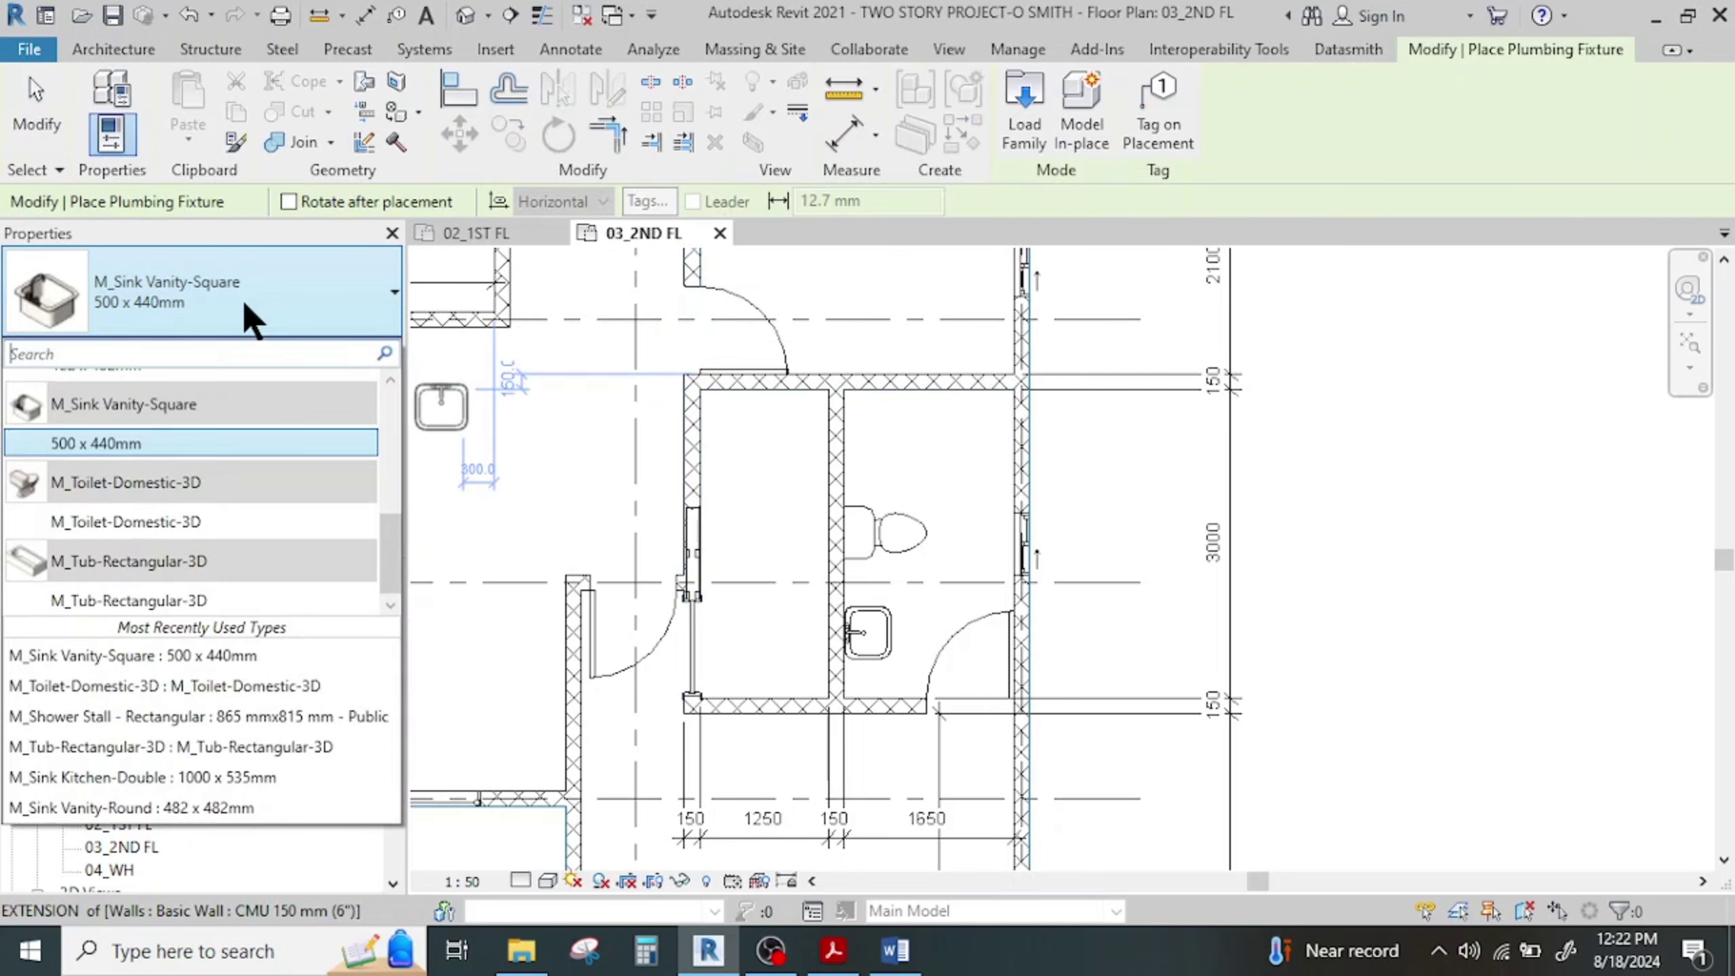
click(205, 602)
scroll(963, 417, down, 2)
middle_drag(966, 425, 984, 611)
scroll(1000, 455, up, 3)
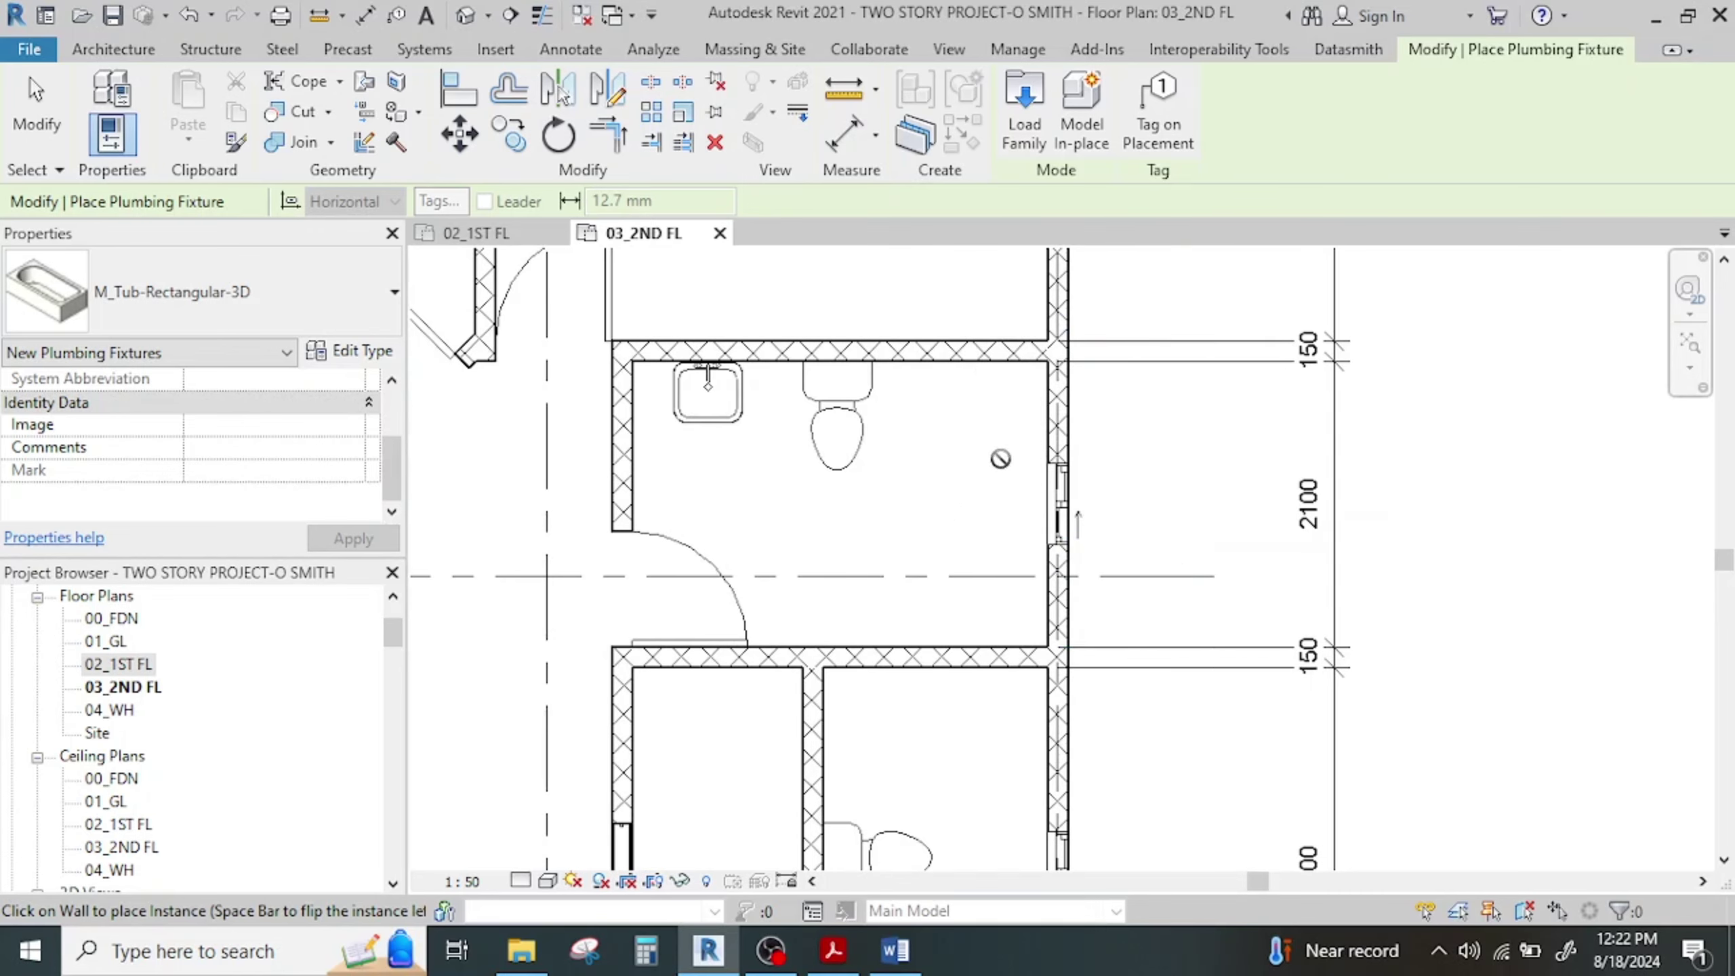
scroll(899, 506, up, 3)
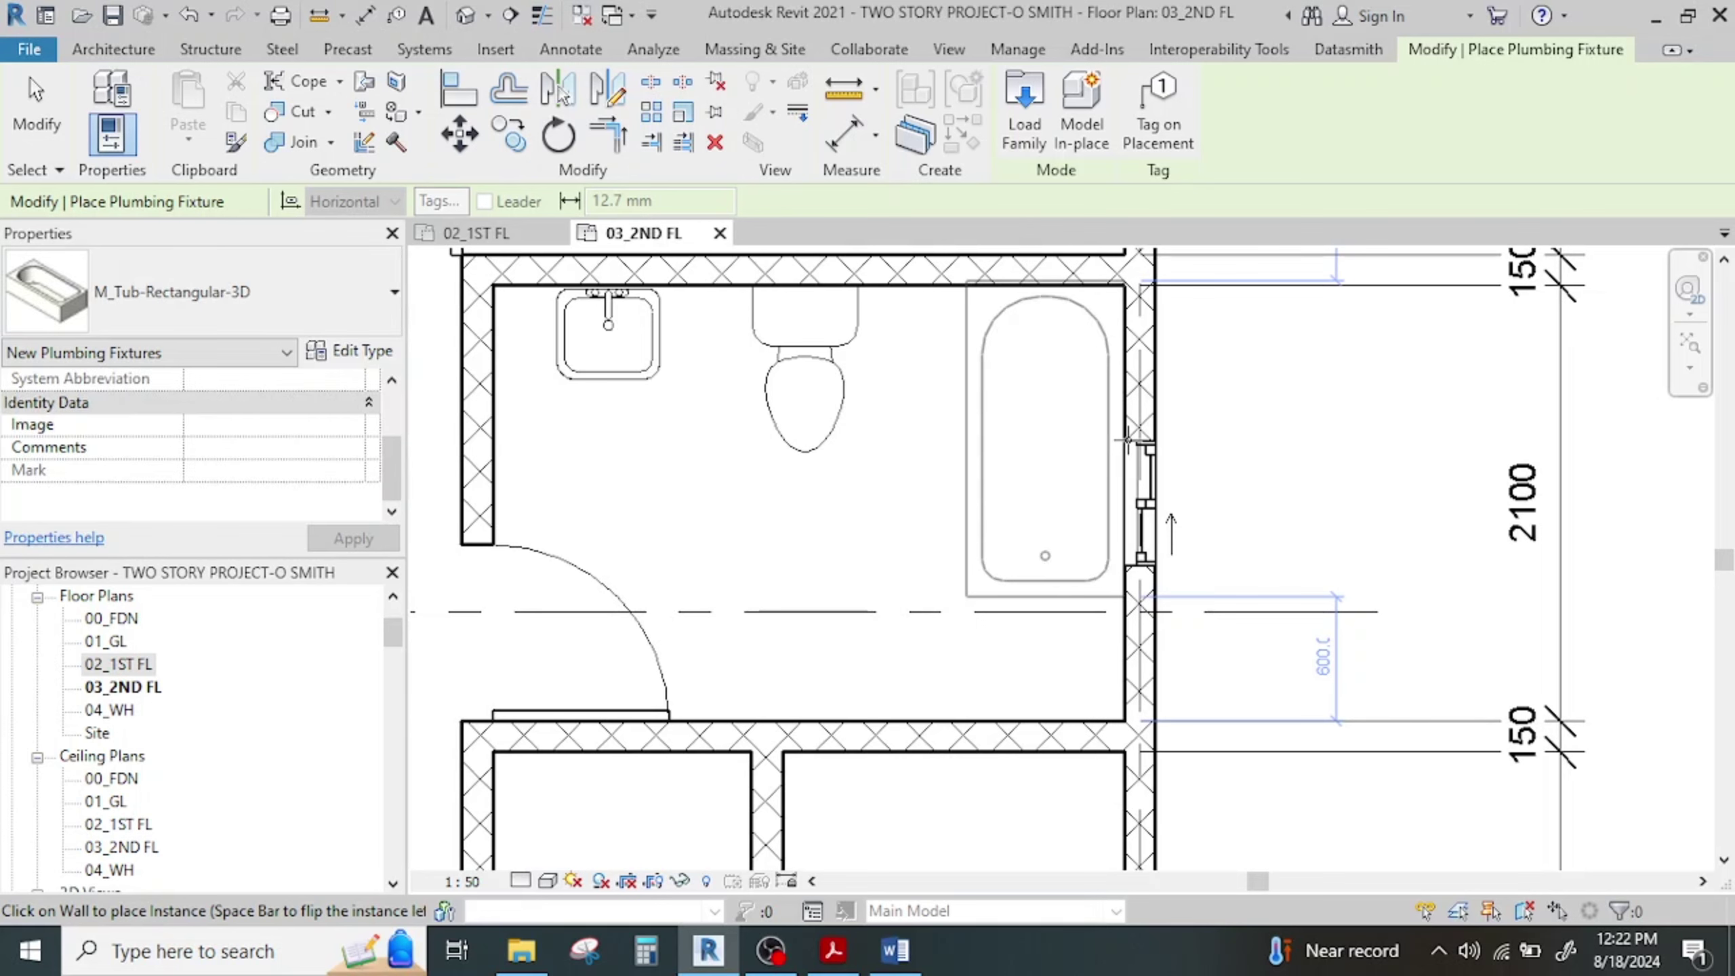
key(space)
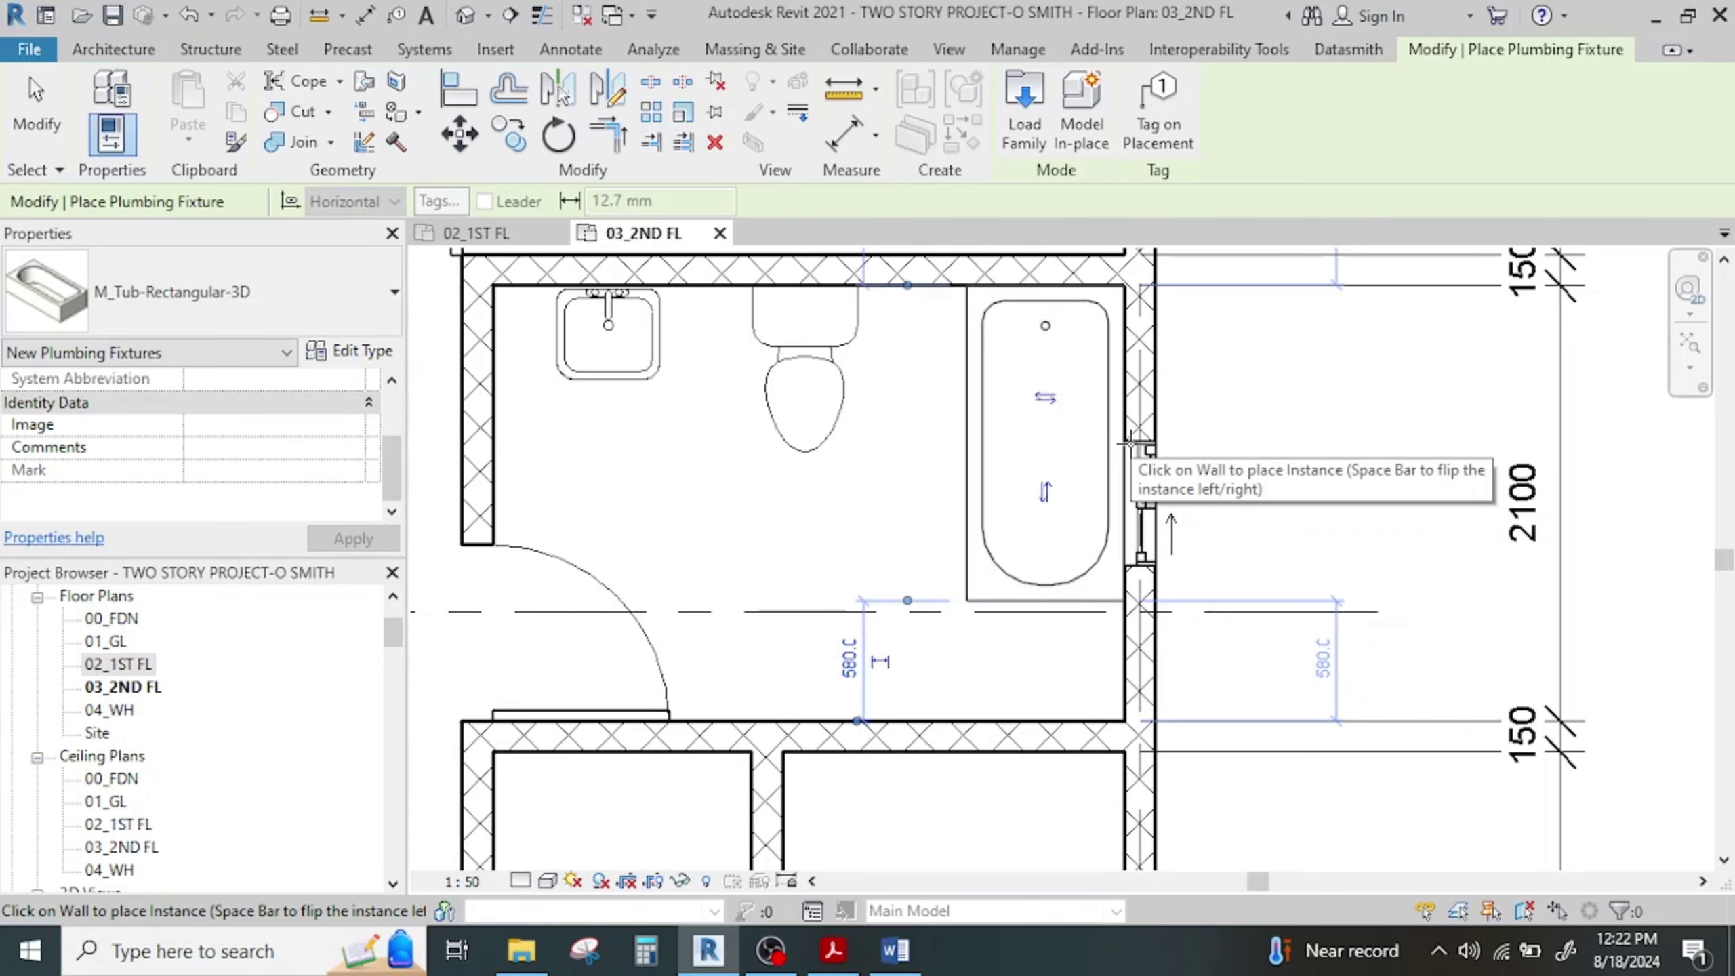
click(1129, 443)
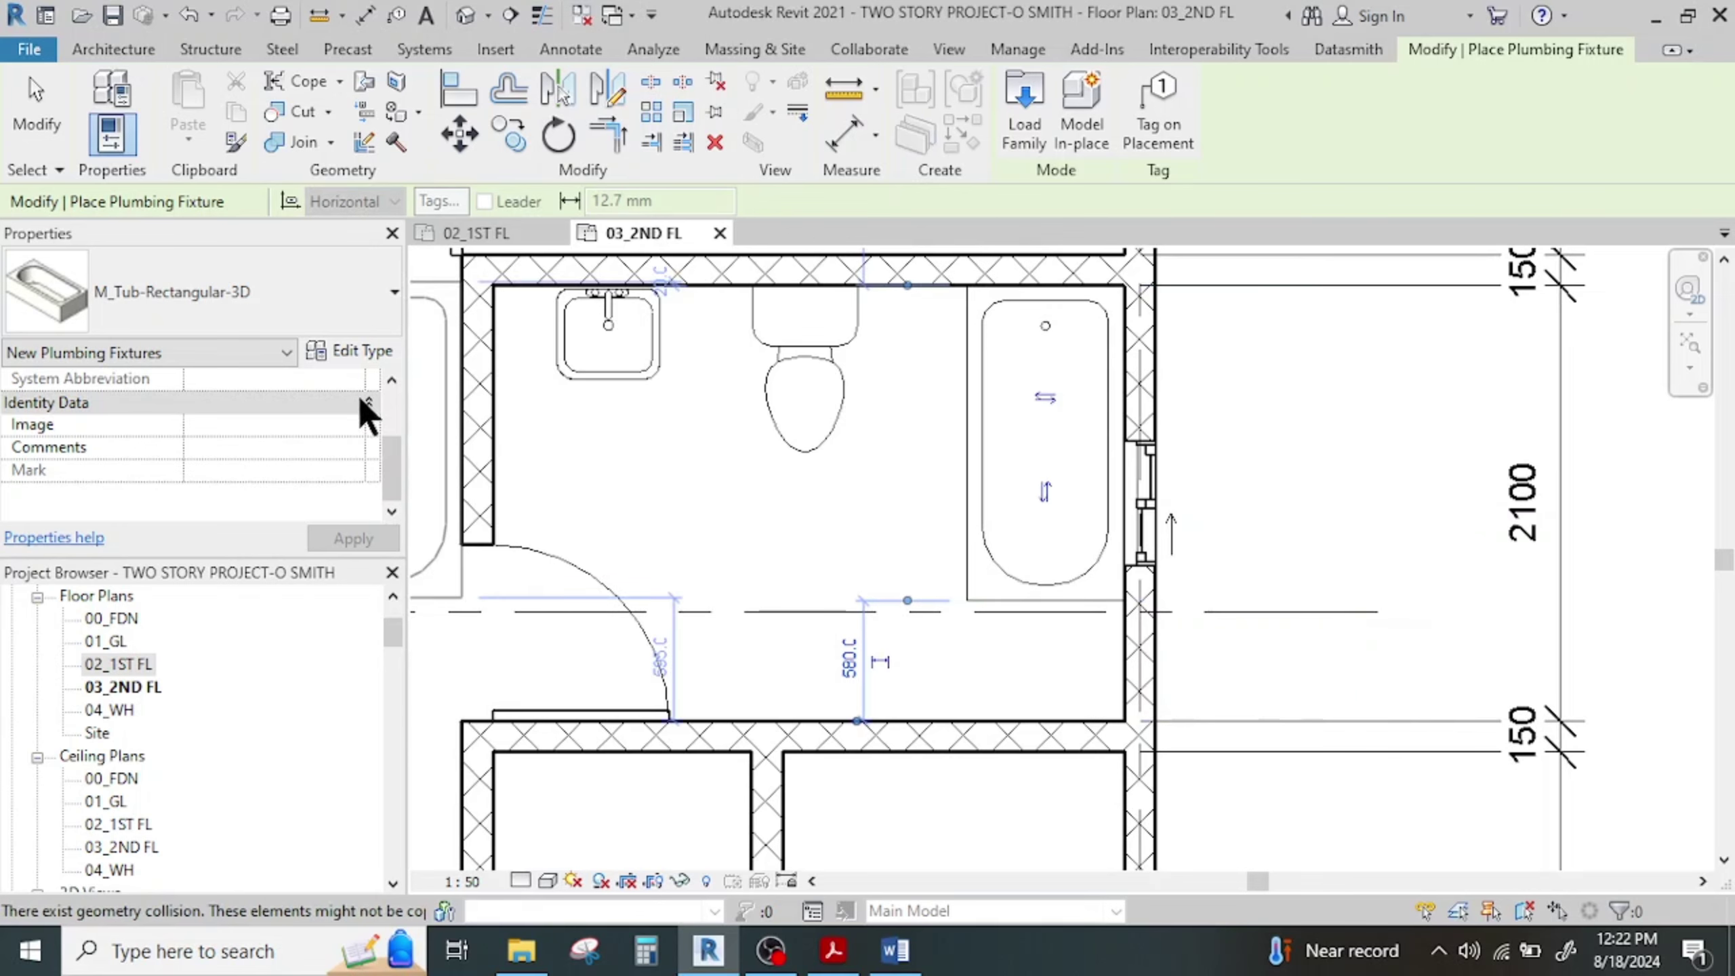
Try the M_Shower Stall - Rectangular 1065 mmx1065 mm - Private in the en suite, rotated so its opening faces the toilet
click(266, 293)
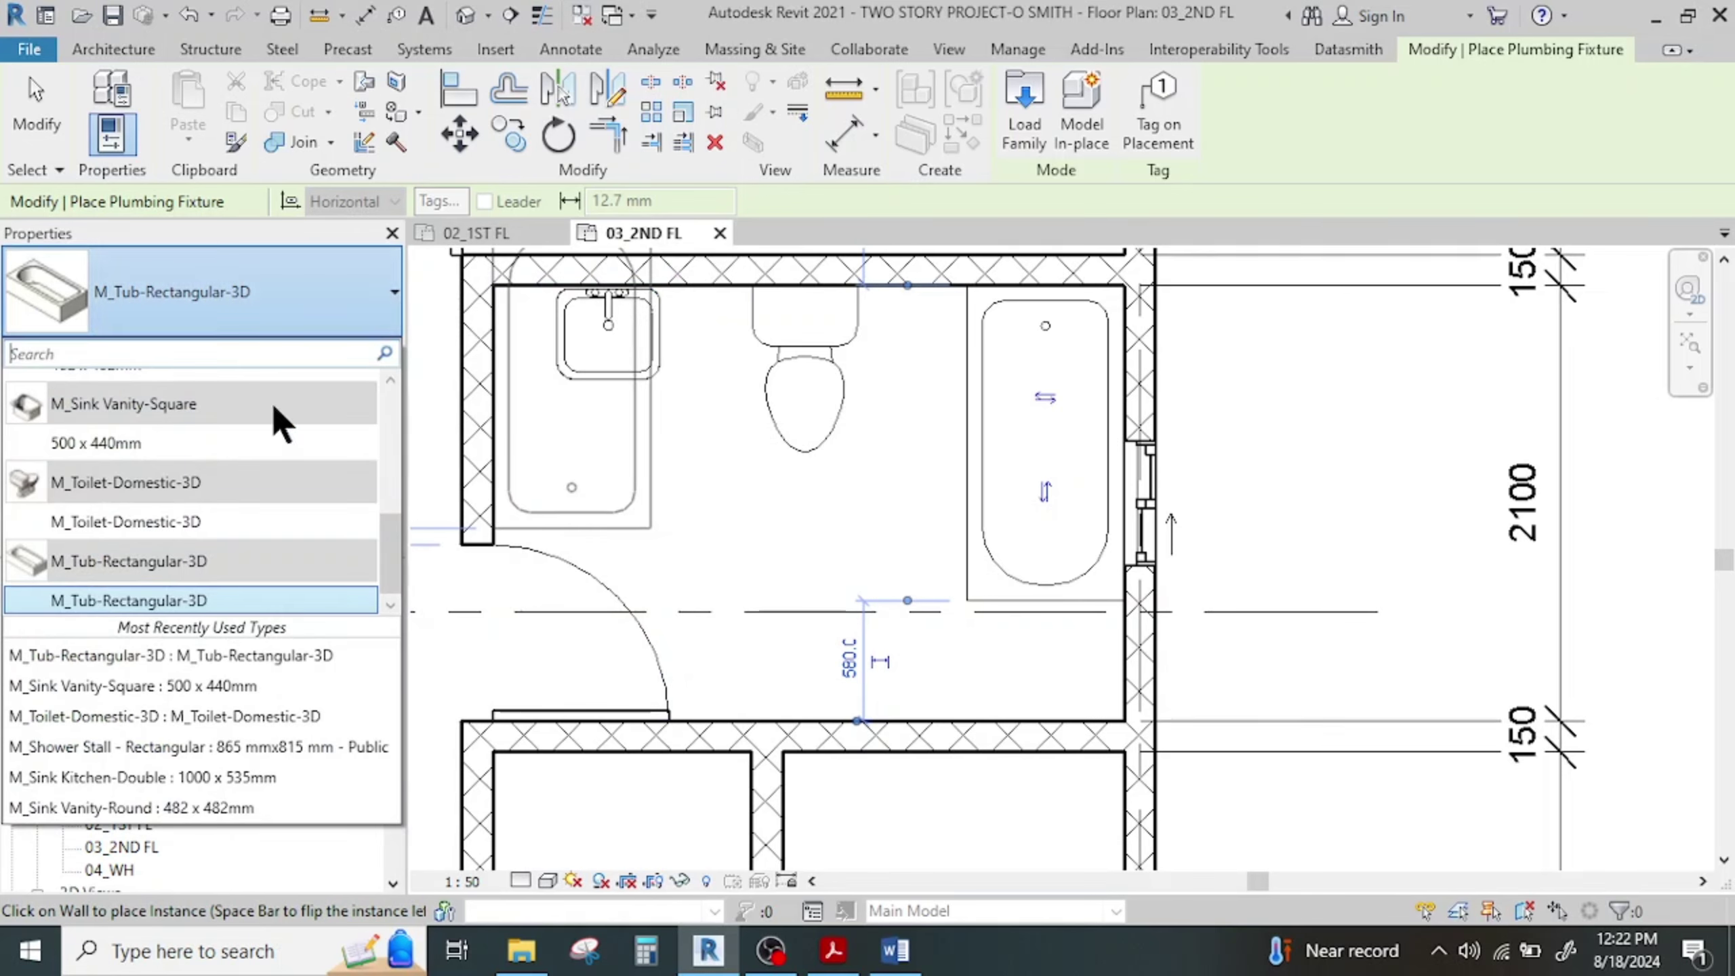
scroll(206, 479, up, 3)
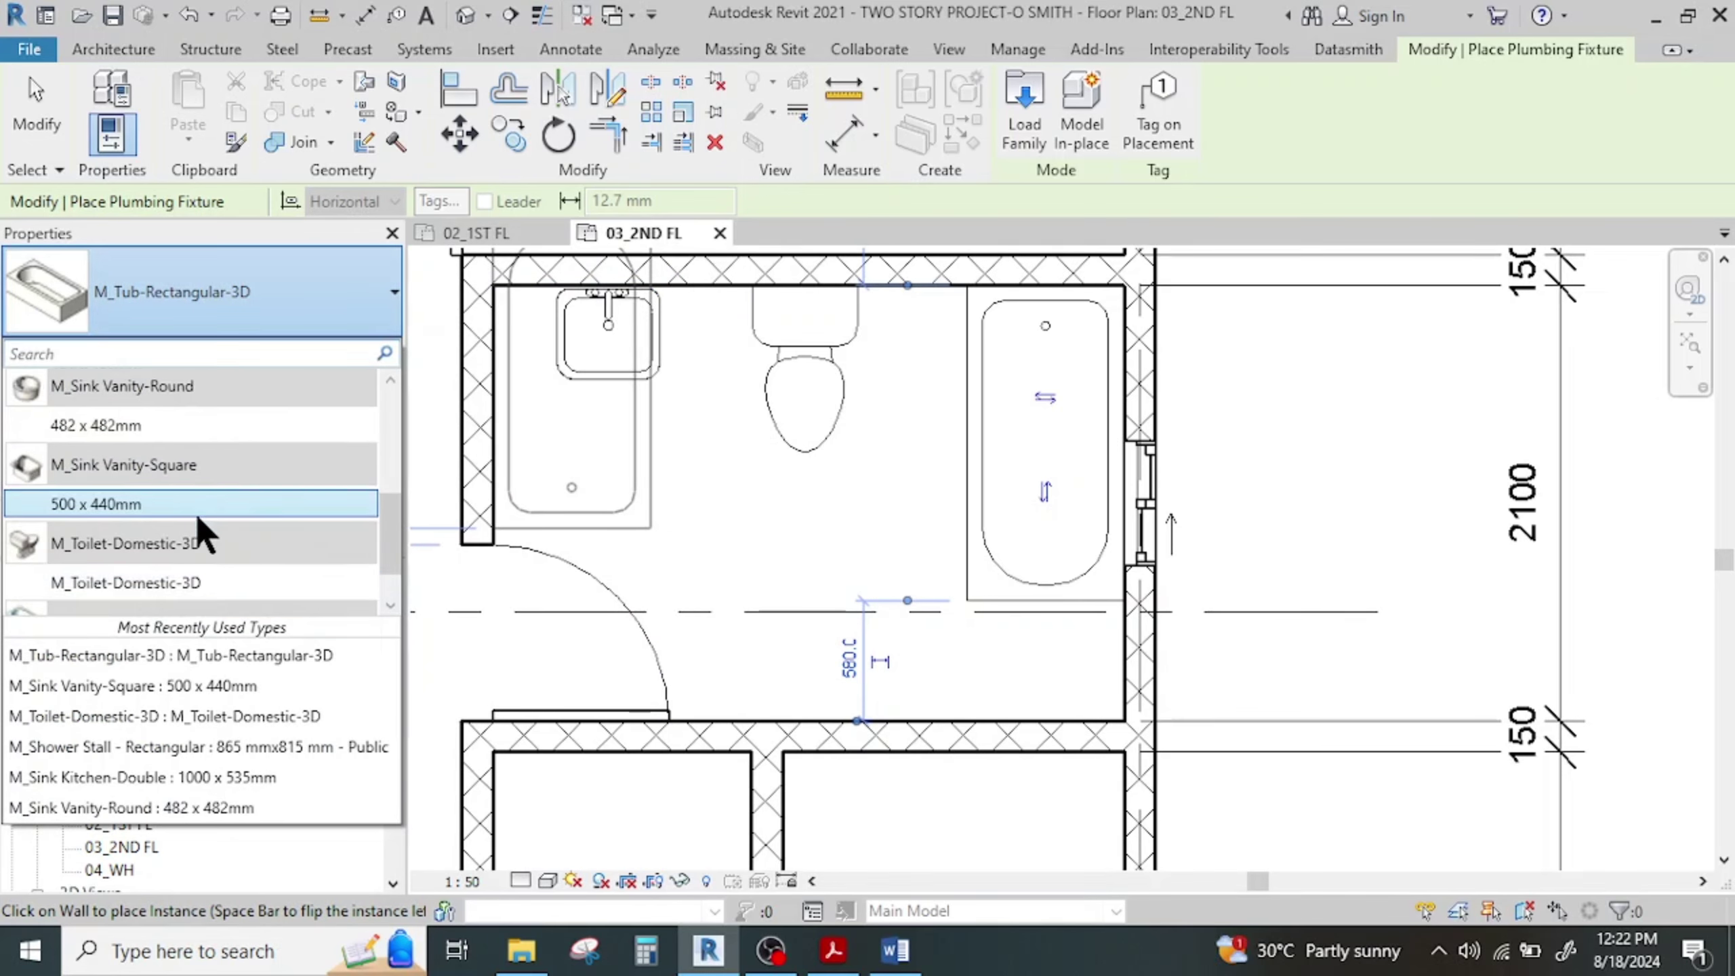
scroll(150, 485, up, 3)
scroll(149, 487, down, 2)
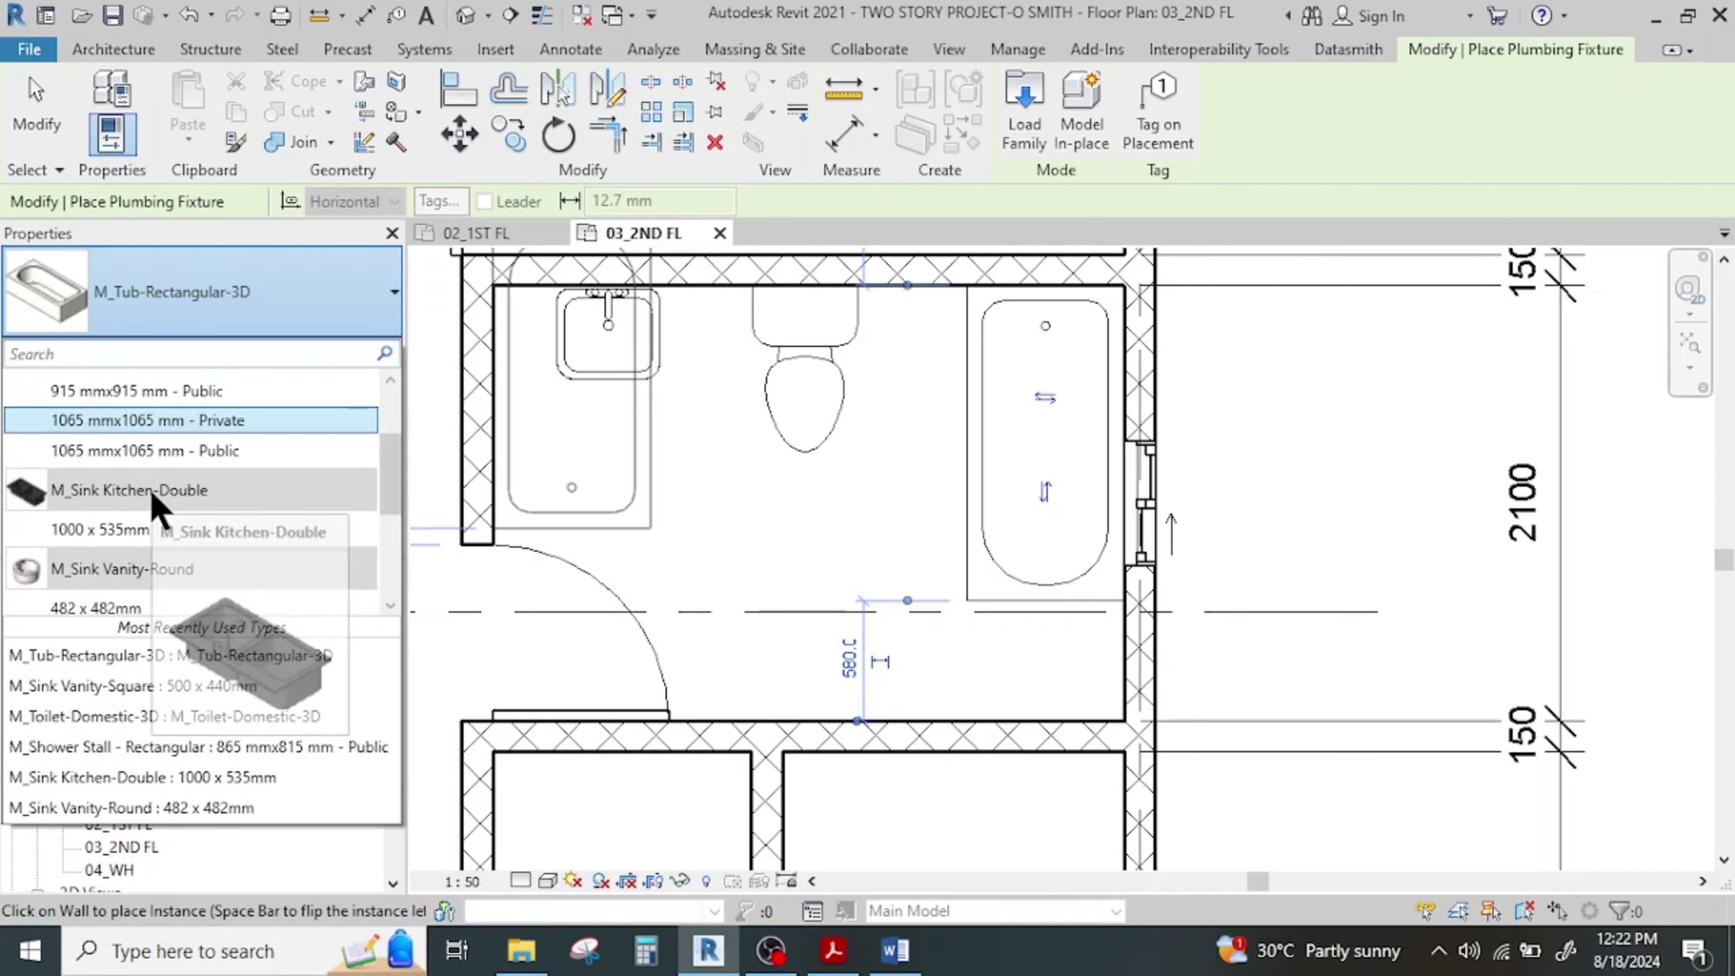
scroll(149, 488, up, 3)
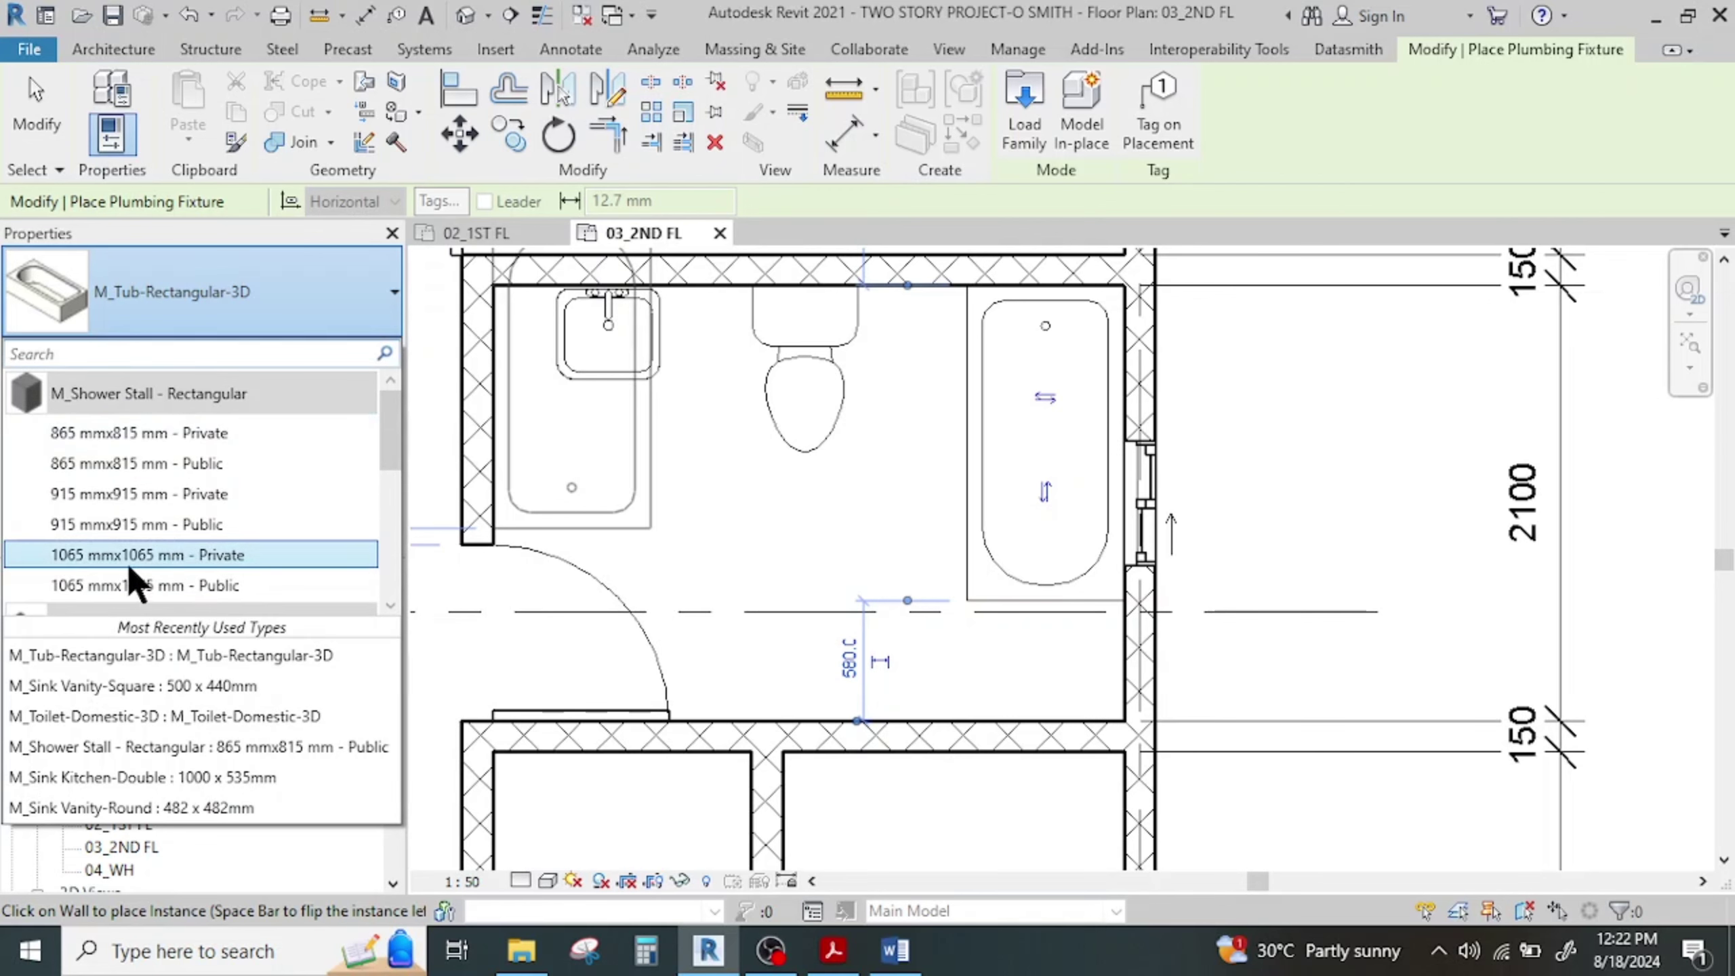
click(96, 559)
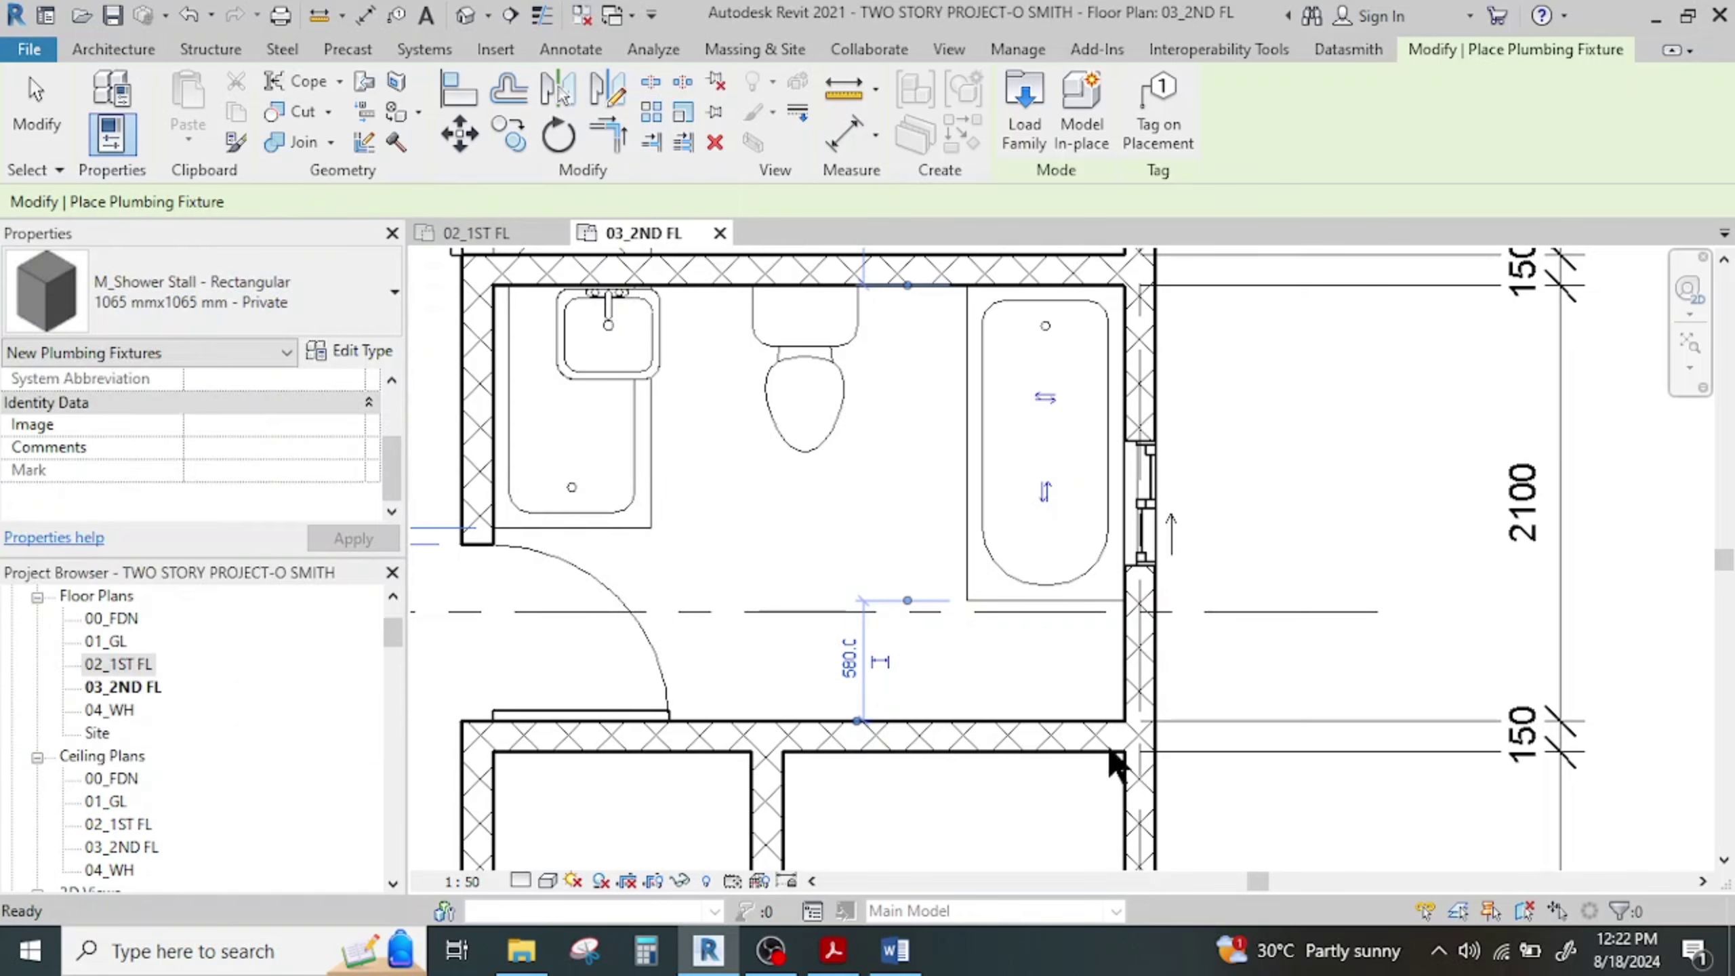
scroll(918, 732, down, 3)
middle_drag(901, 715, 872, 547)
scroll(864, 577, up, 2)
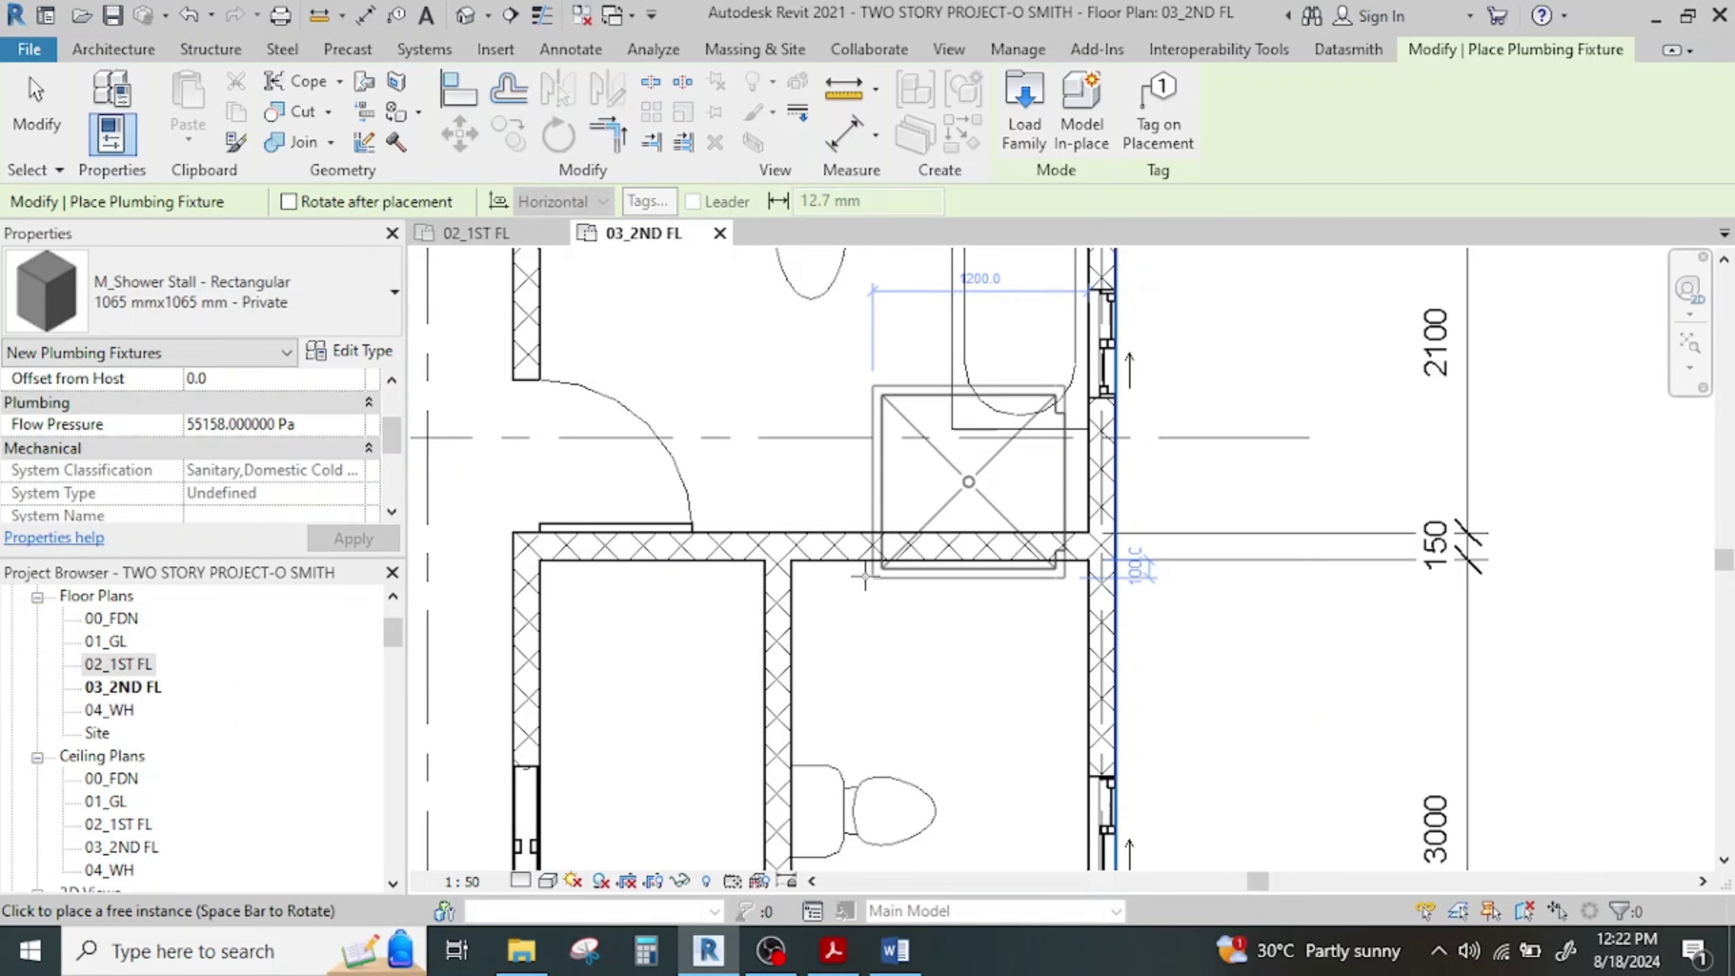
key(space)
key(space)
key(space)
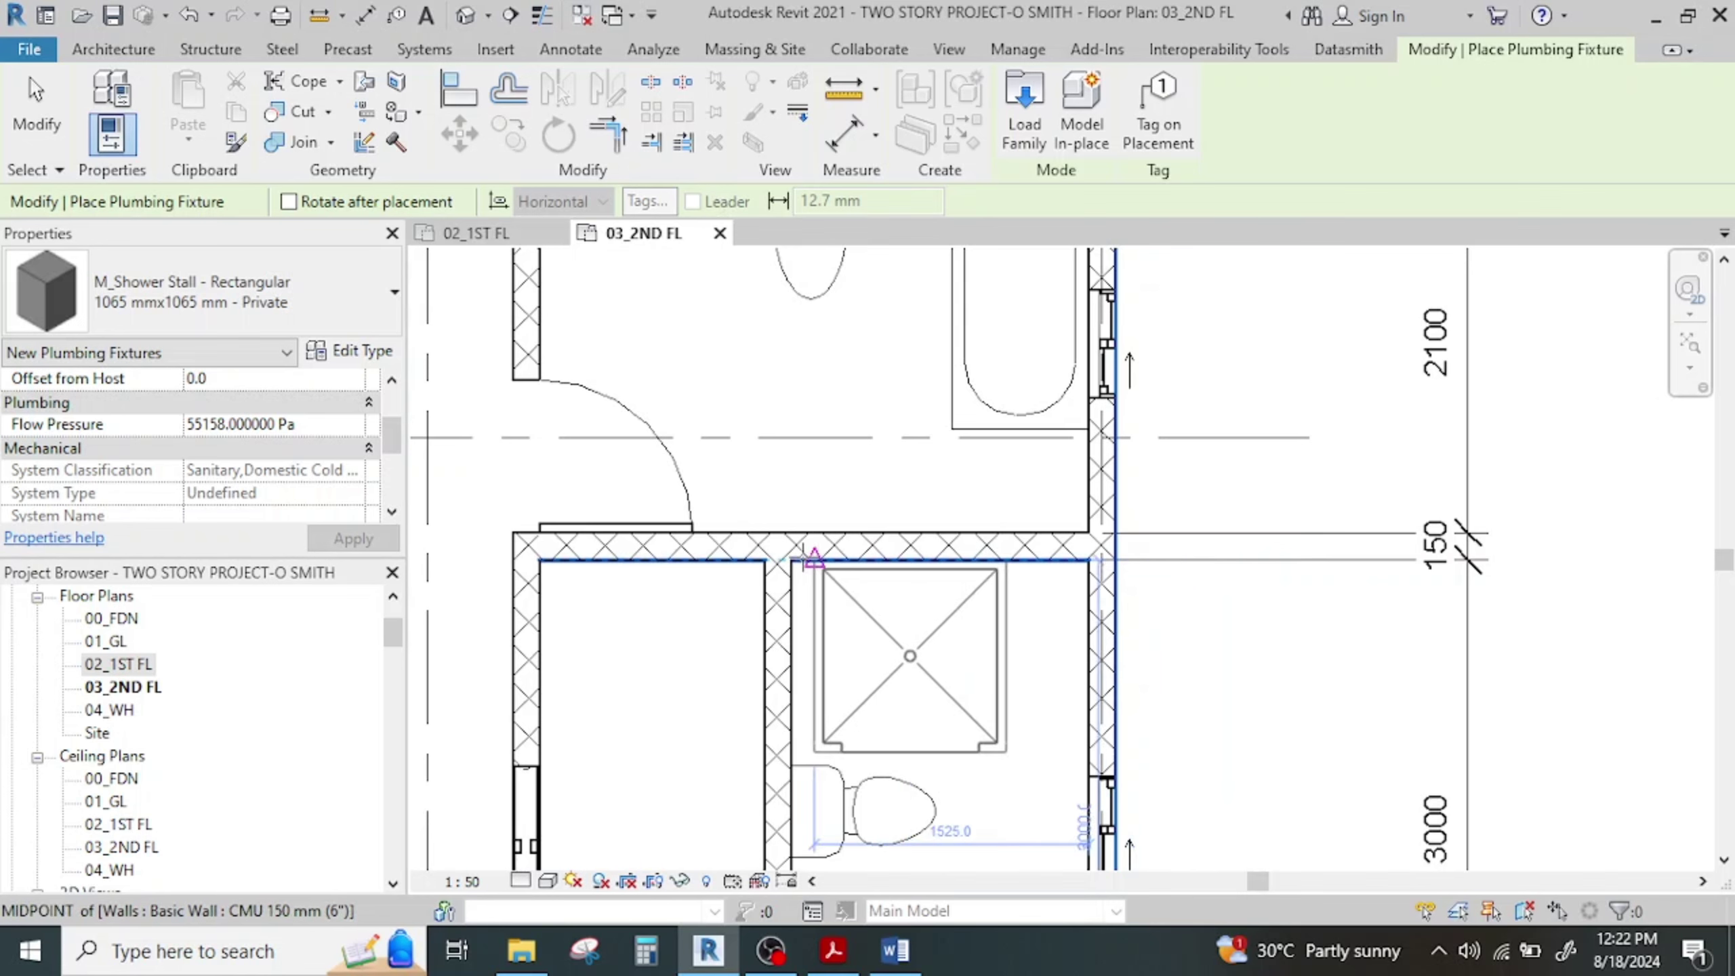
Switch the shower stall to the 915 mmx915 mm - Private type and try its fit in the en suite corner above the toilet
click(209, 314)
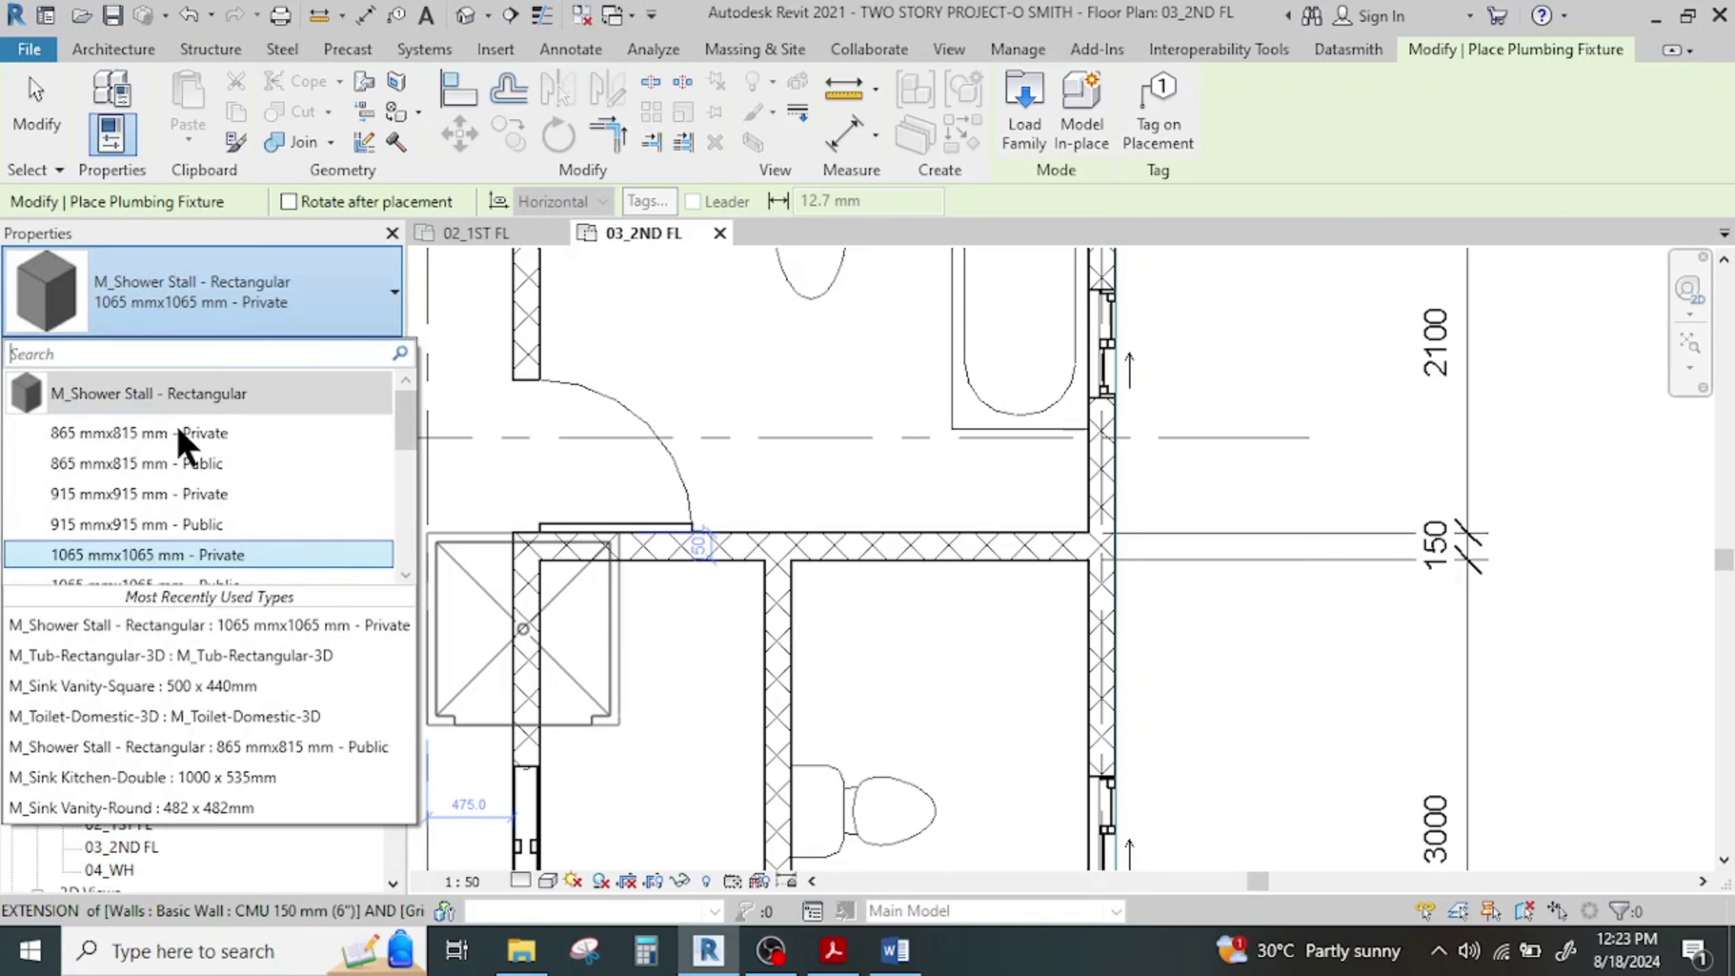
click(195, 494)
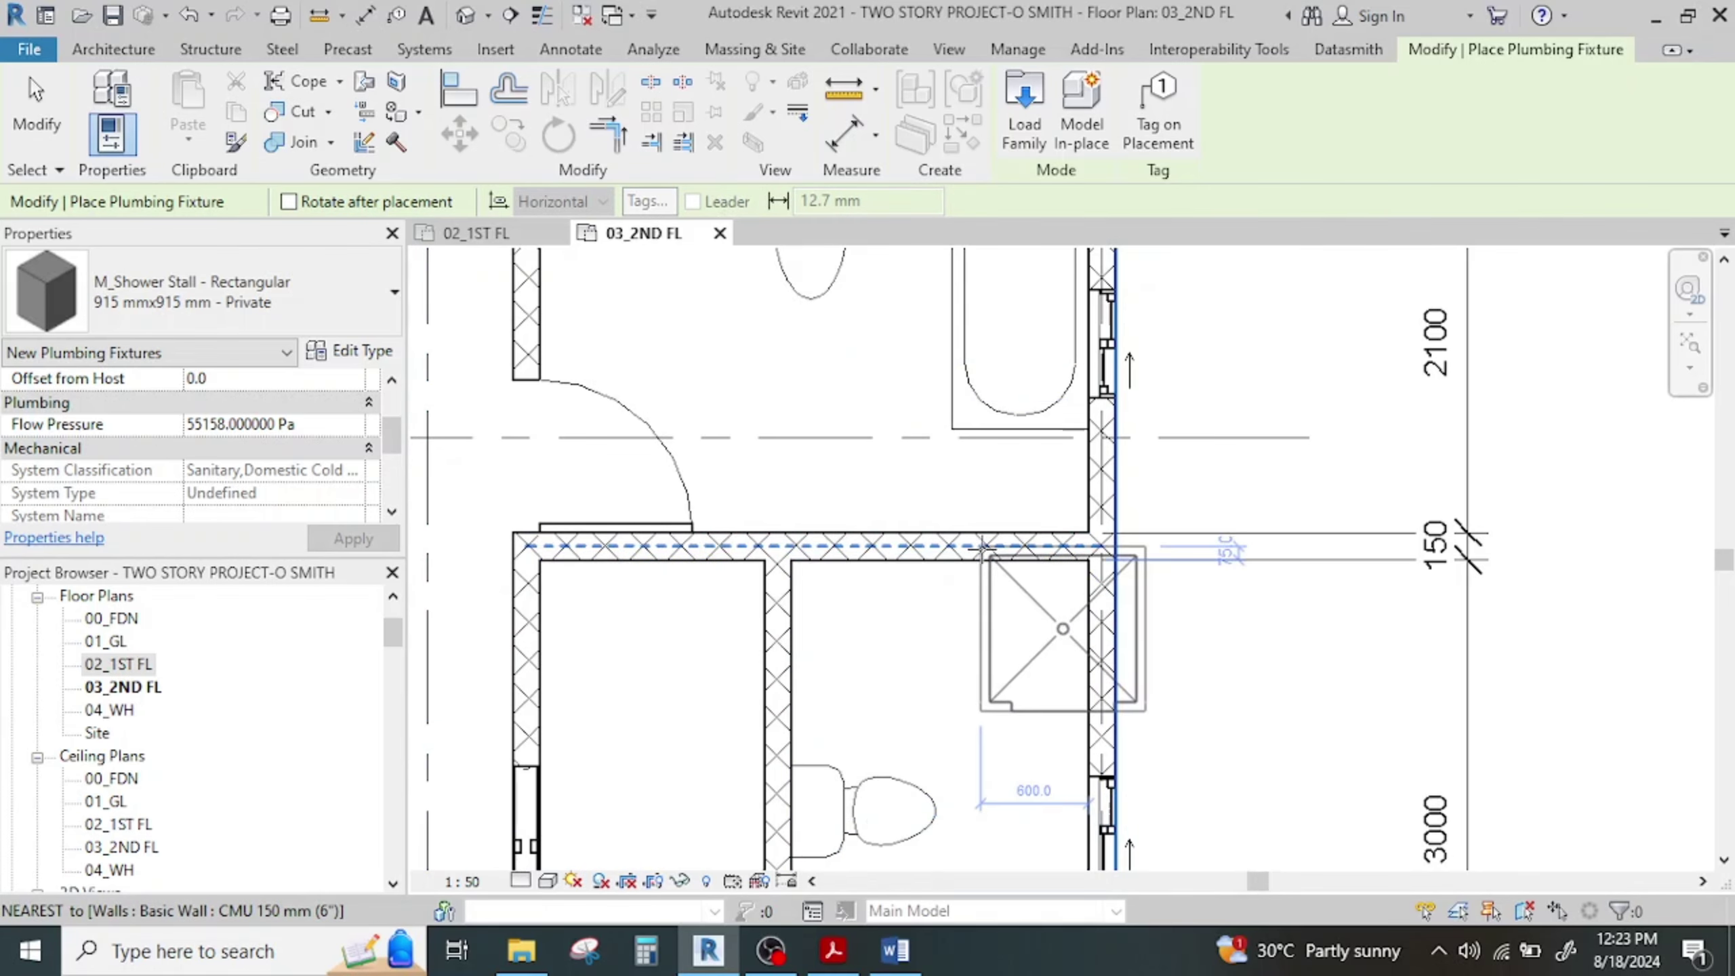
scroll(946, 576, down, 1)
middle_drag(946, 576, 920, 257)
middle_drag(913, 404, 936, 300)
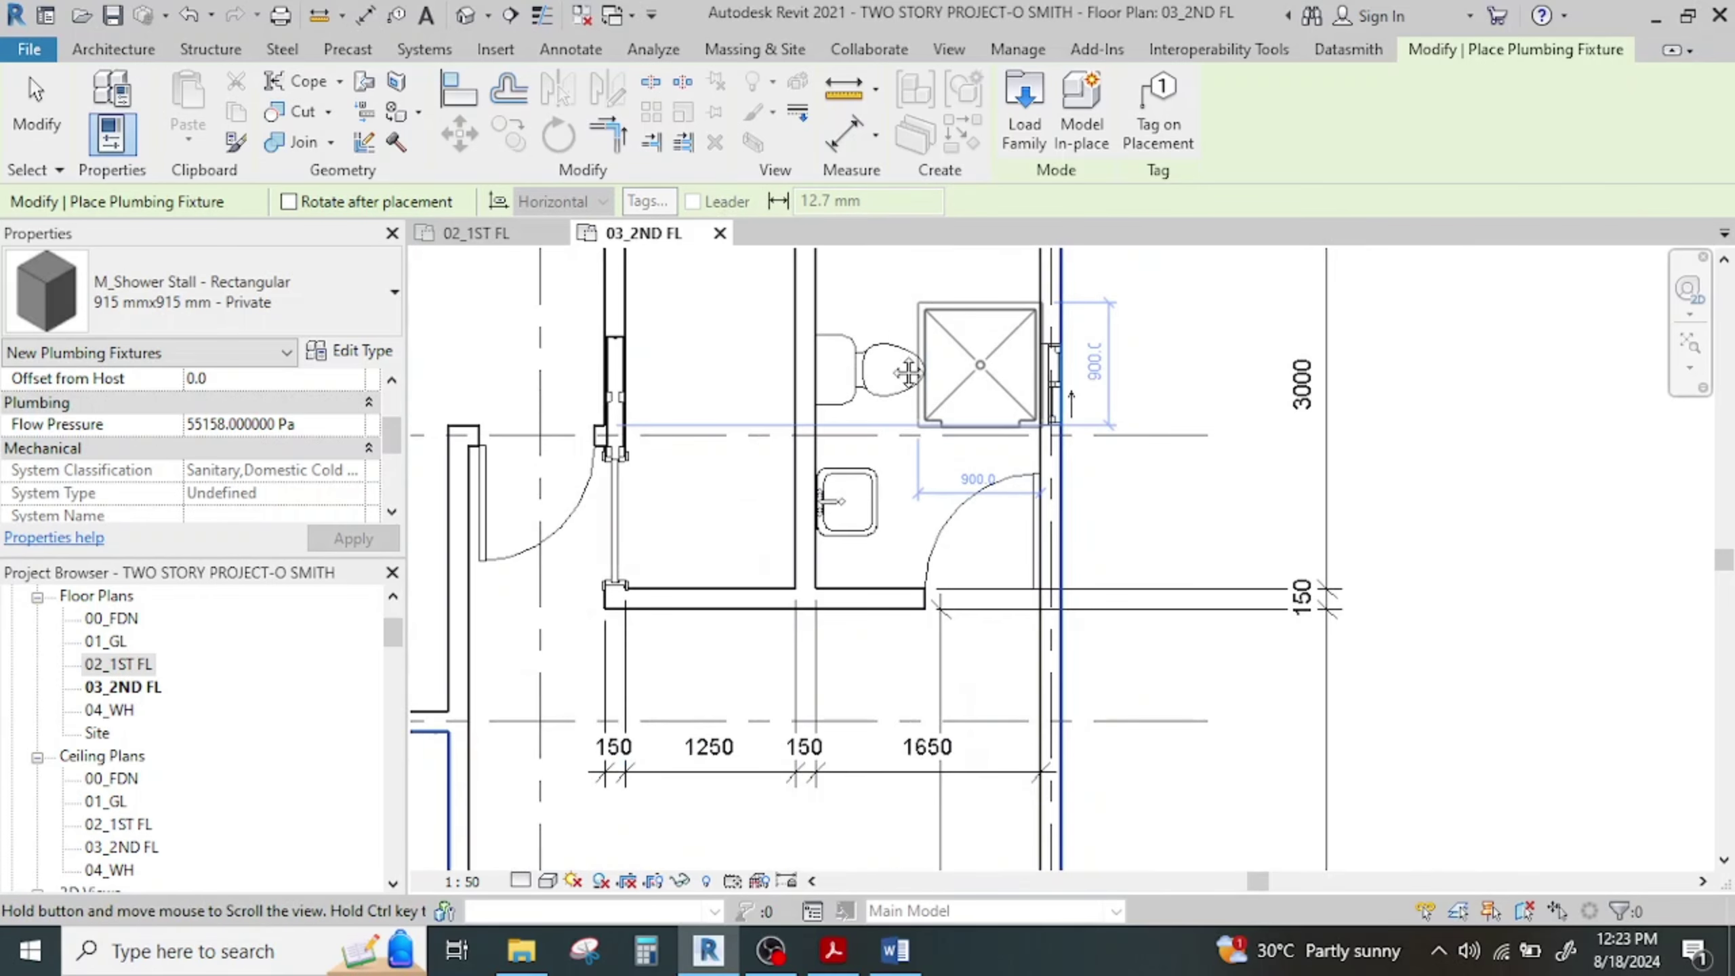
middle_drag(905, 370, 947, 626)
scroll(883, 534, up, 1)
scroll(887, 489, up, 1)
click(858, 424)
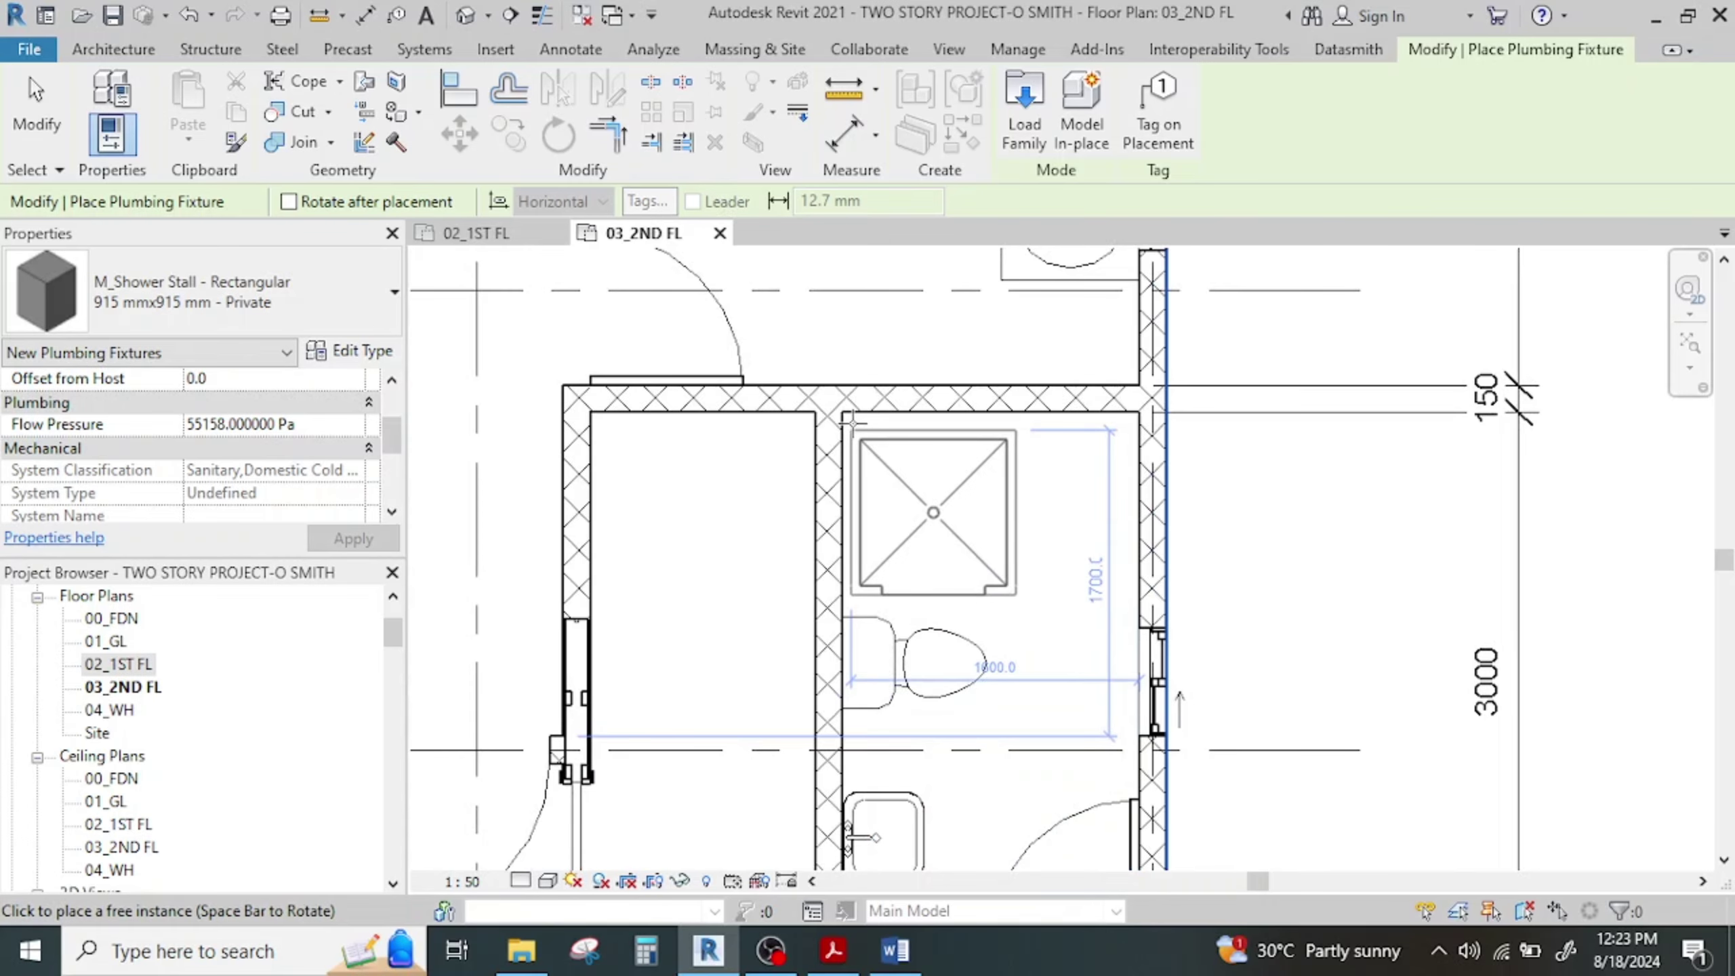
scroll(871, 402, down, 1)
middle_drag(871, 402, 866, 289)
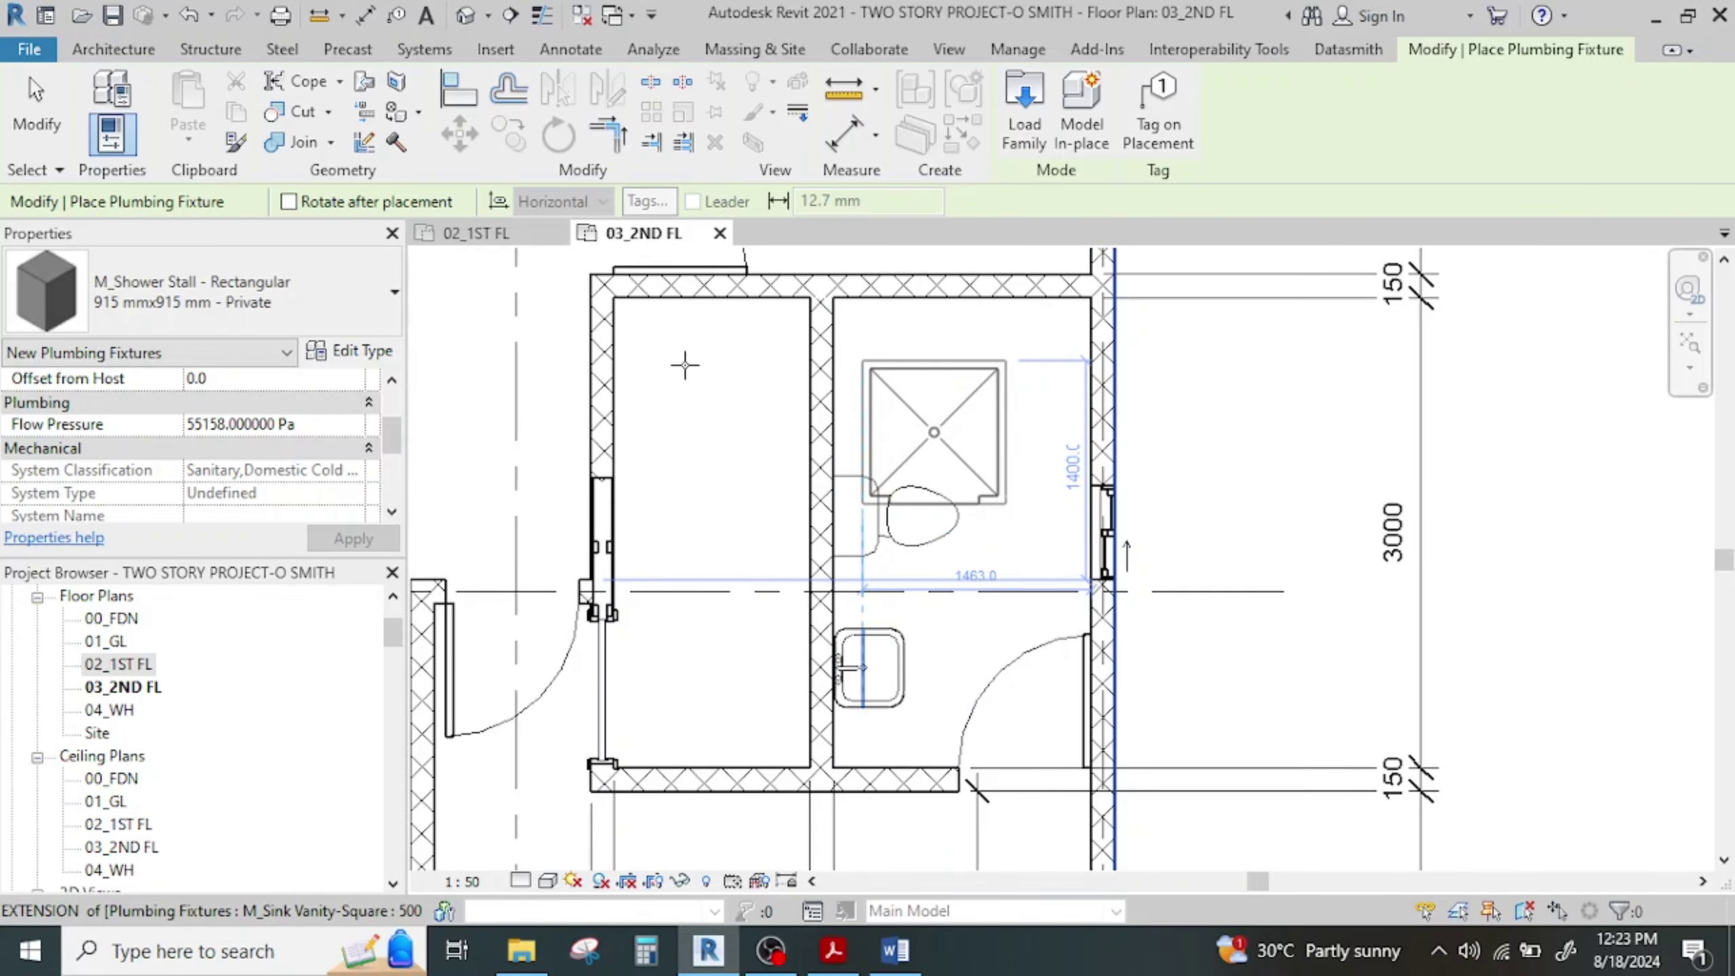
Duplicate the shower stall type as 915 mmx 1650mm - Private and set its Shower Width to 1650
click(354, 351)
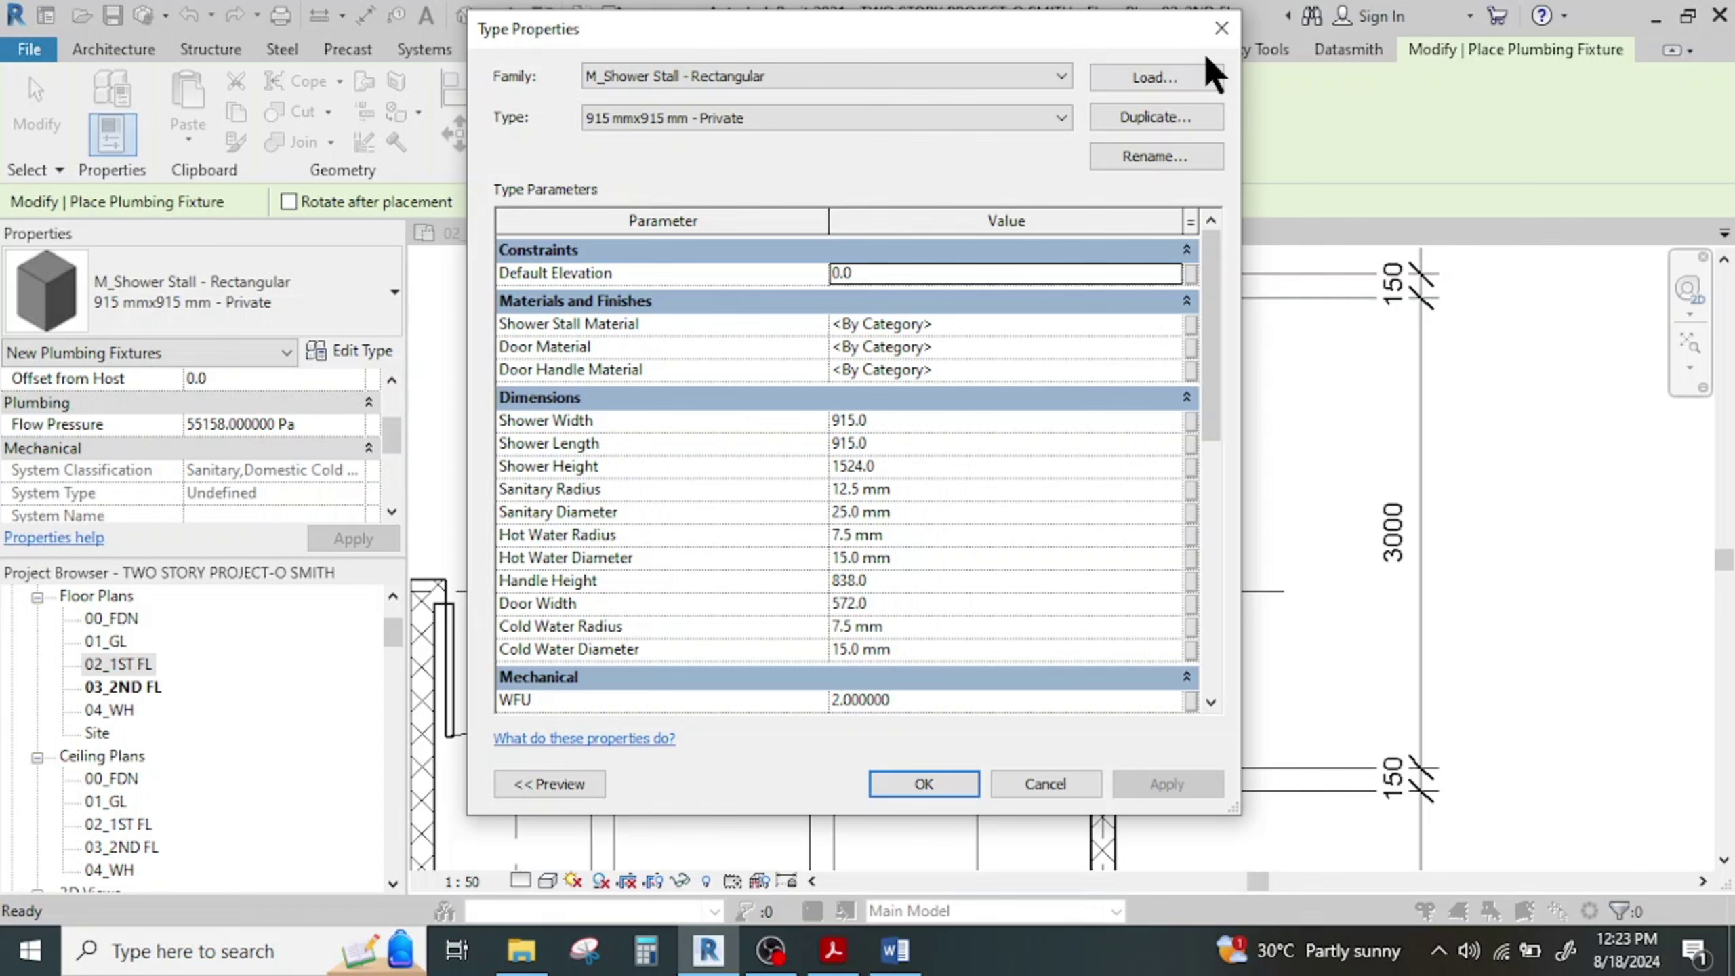
click(1153, 116)
click(755, 503)
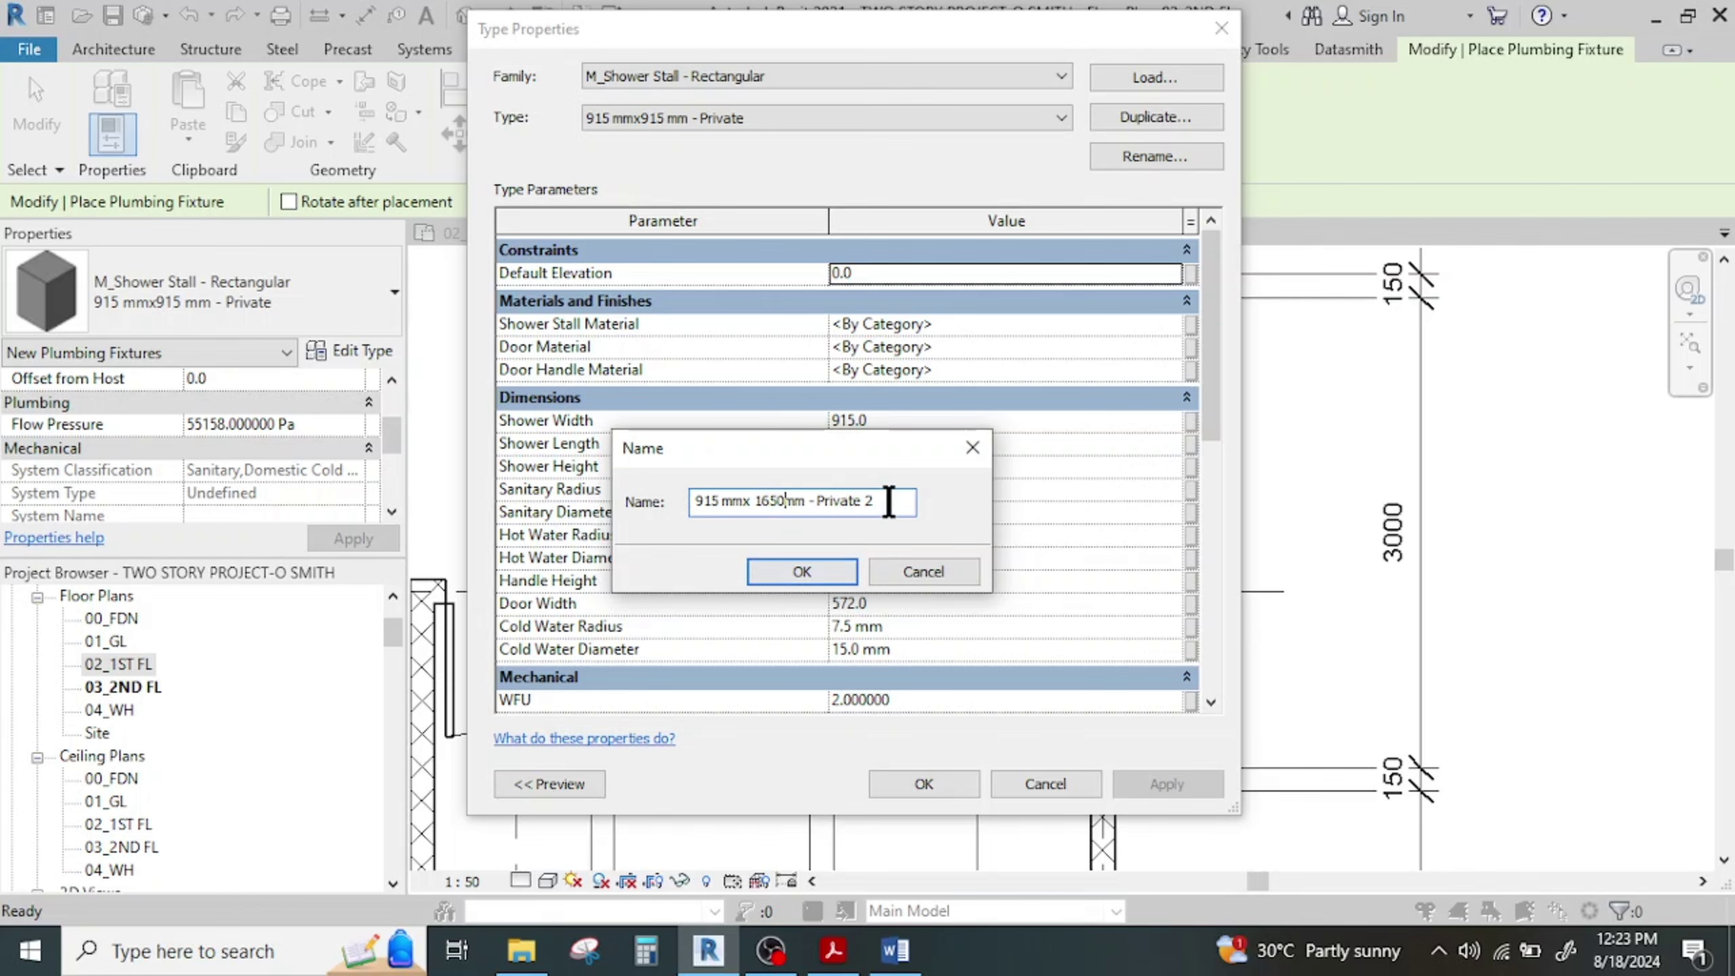
click(800, 569)
click(918, 416)
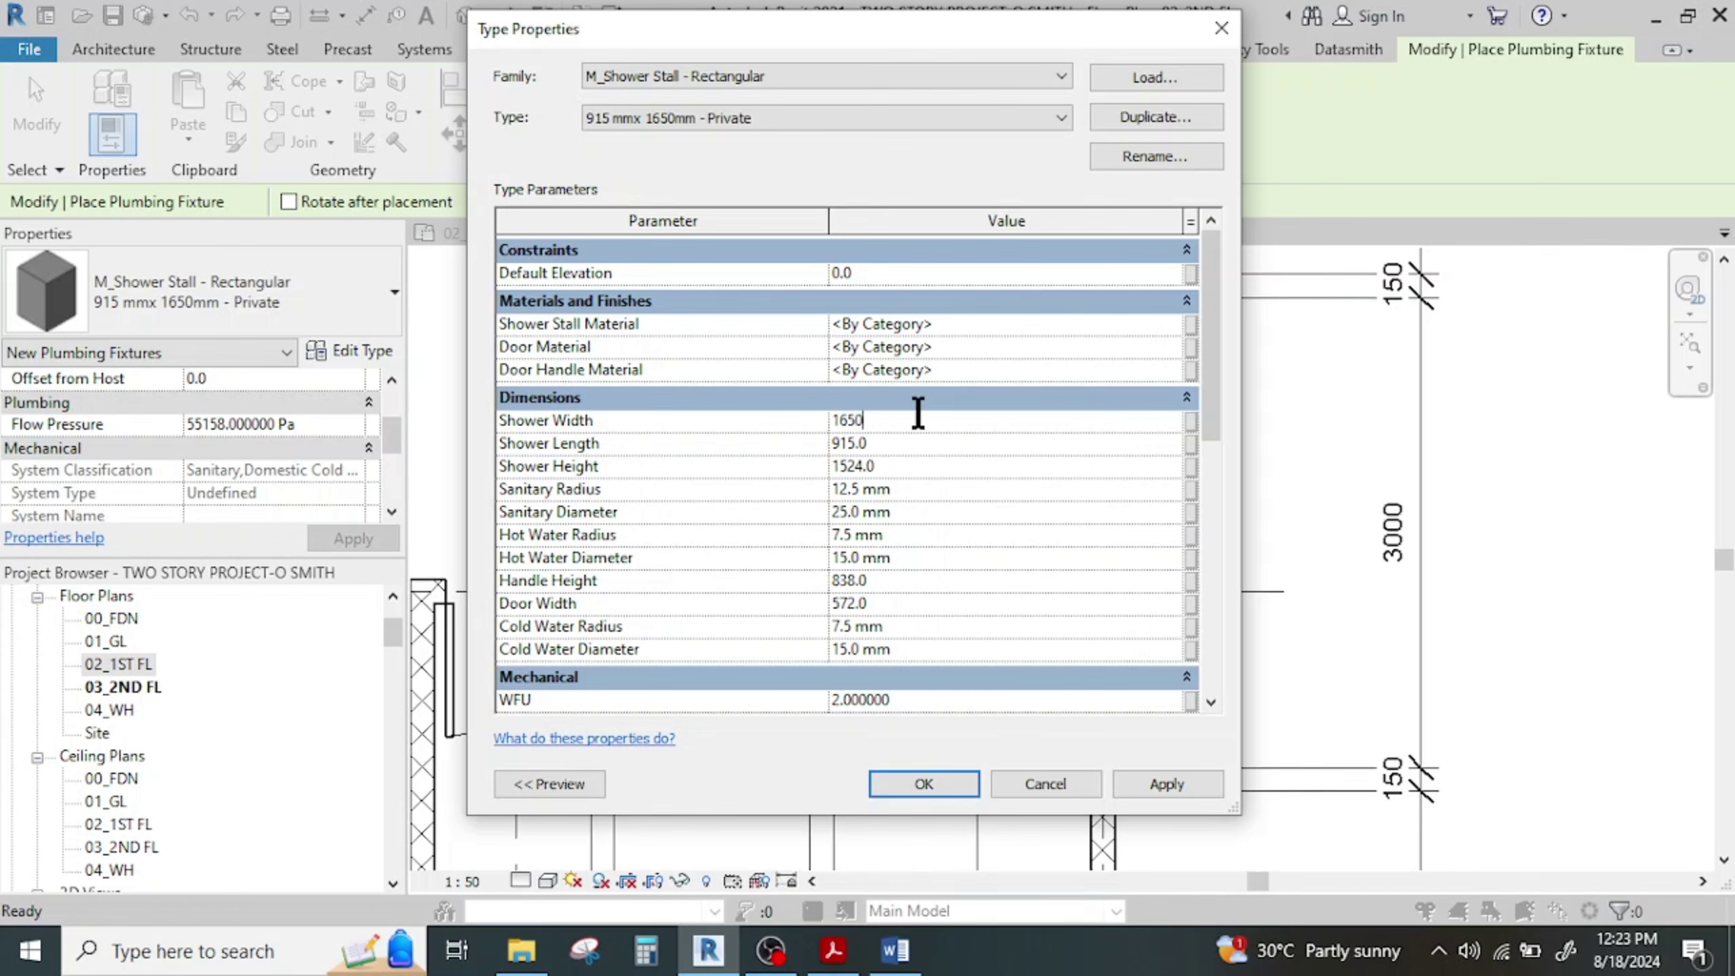
click(924, 785)
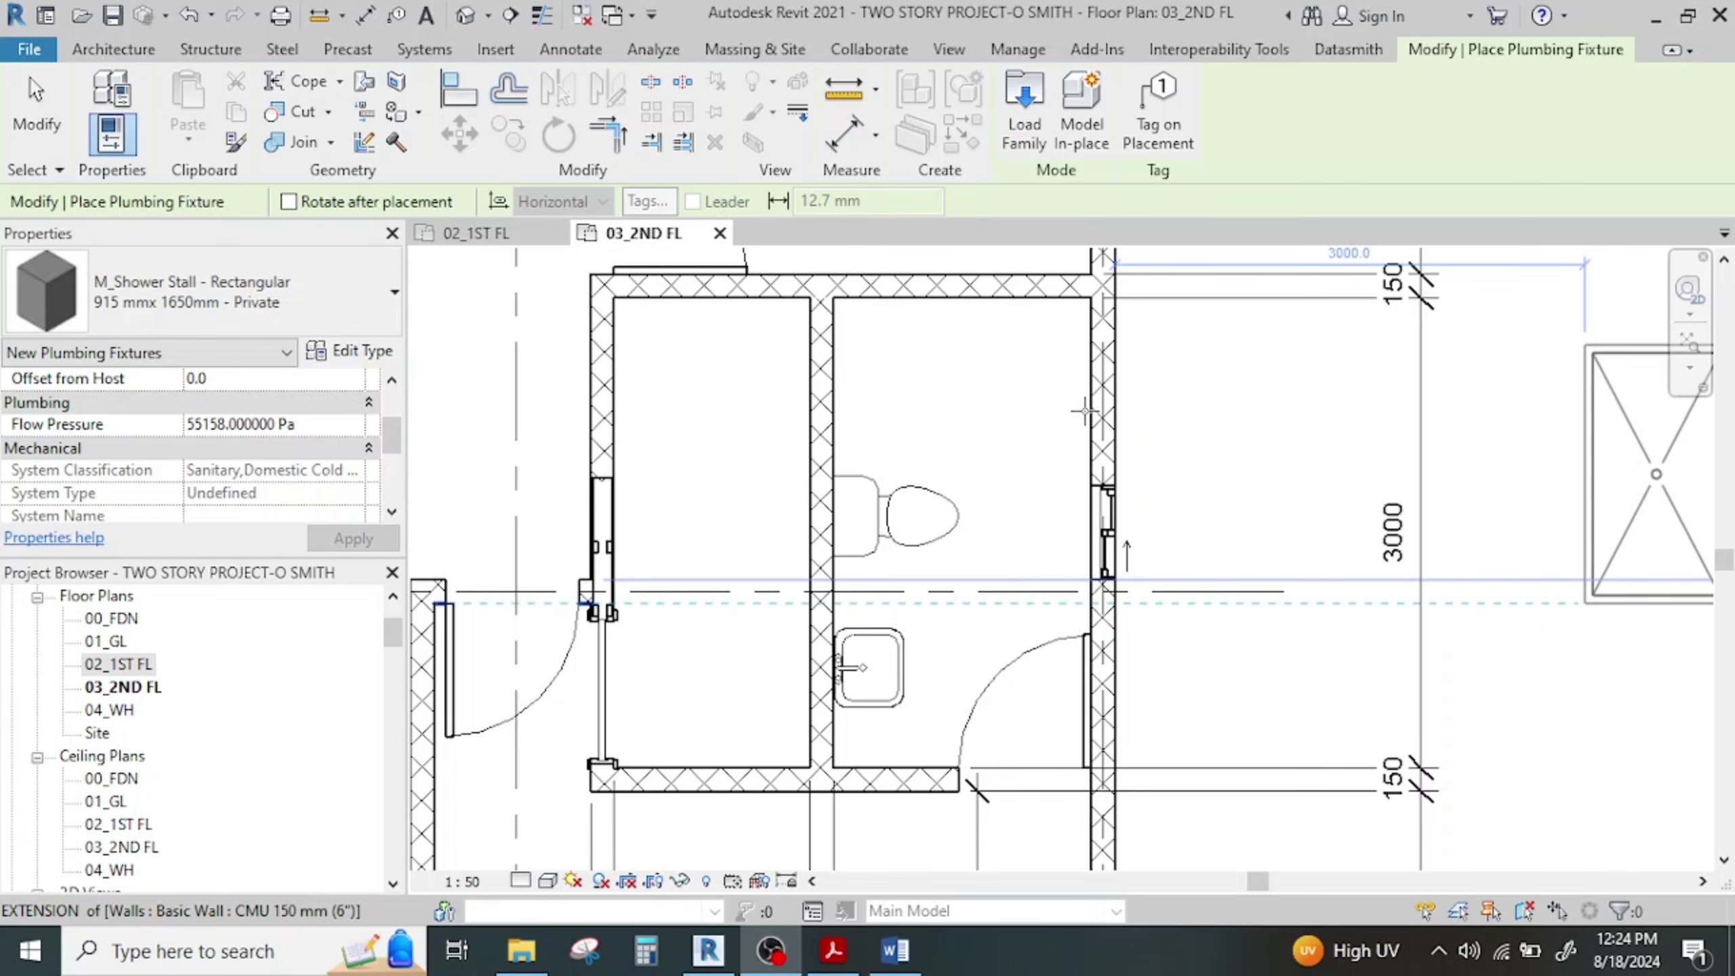
Place the 915 mmx 1650mm shower across the en suite against the bathroom wall, rotated so its opening faces the toilet, and end placement
click(1004, 445)
key(space)
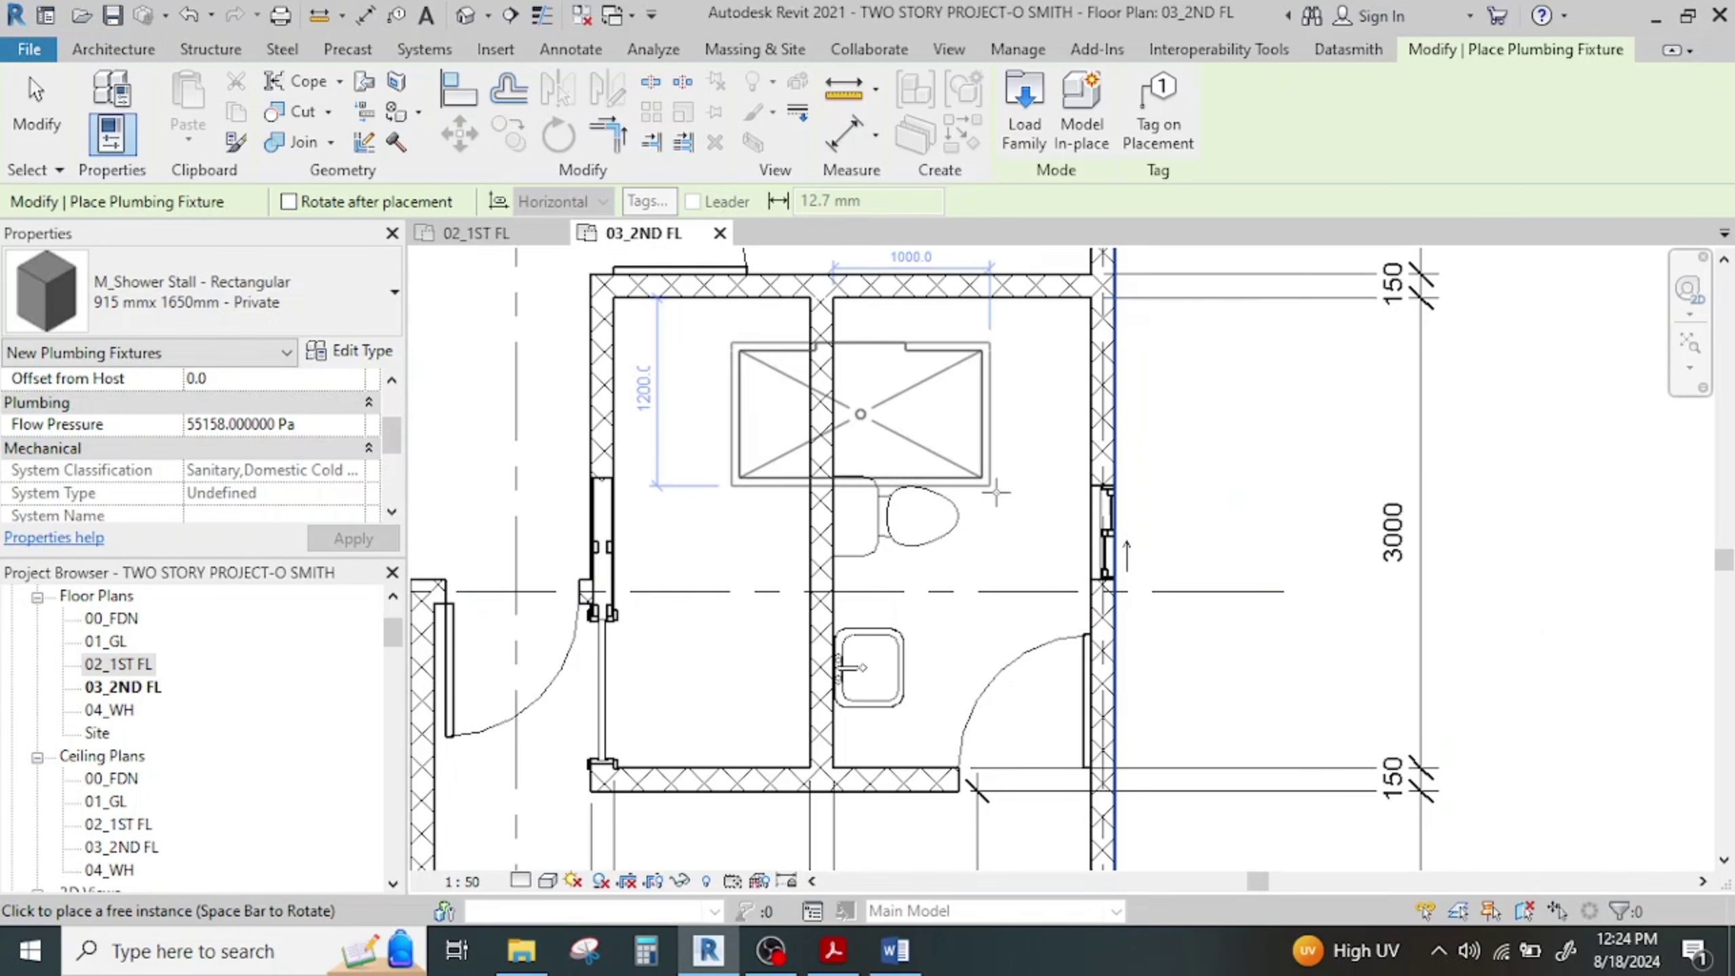
click(835, 299)
scroll(1261, 408, down, 1)
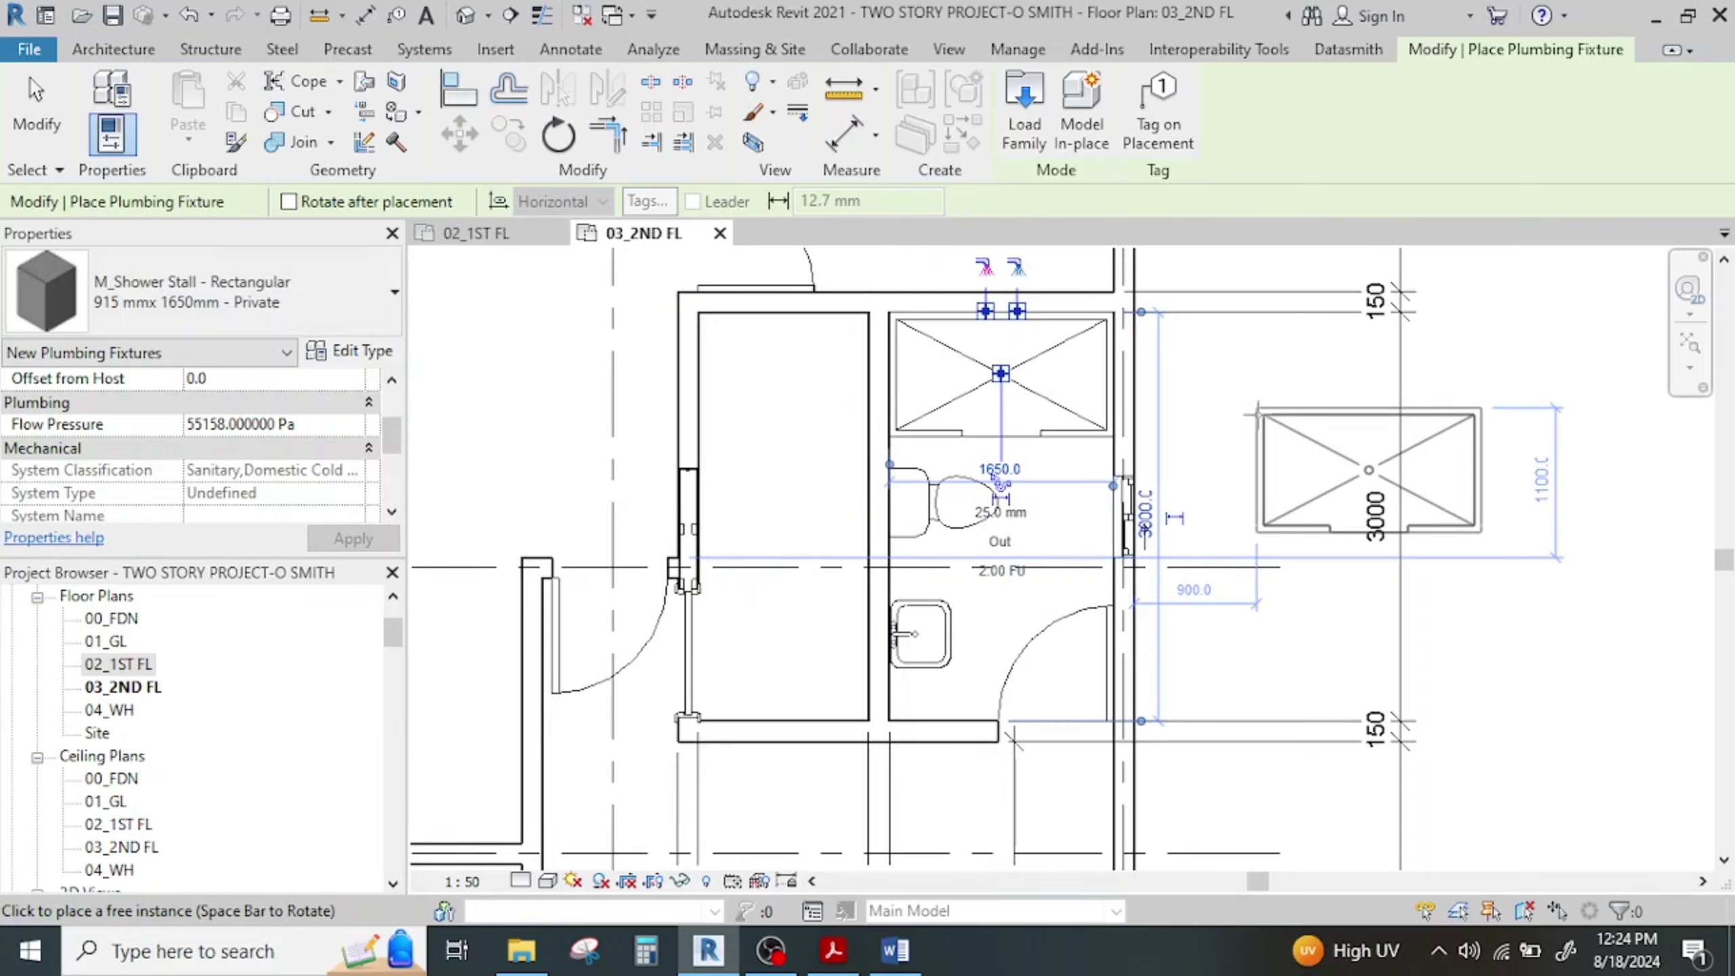
middle_drag(1286, 451, 1363, 551)
key(Escape)
key(Escape)
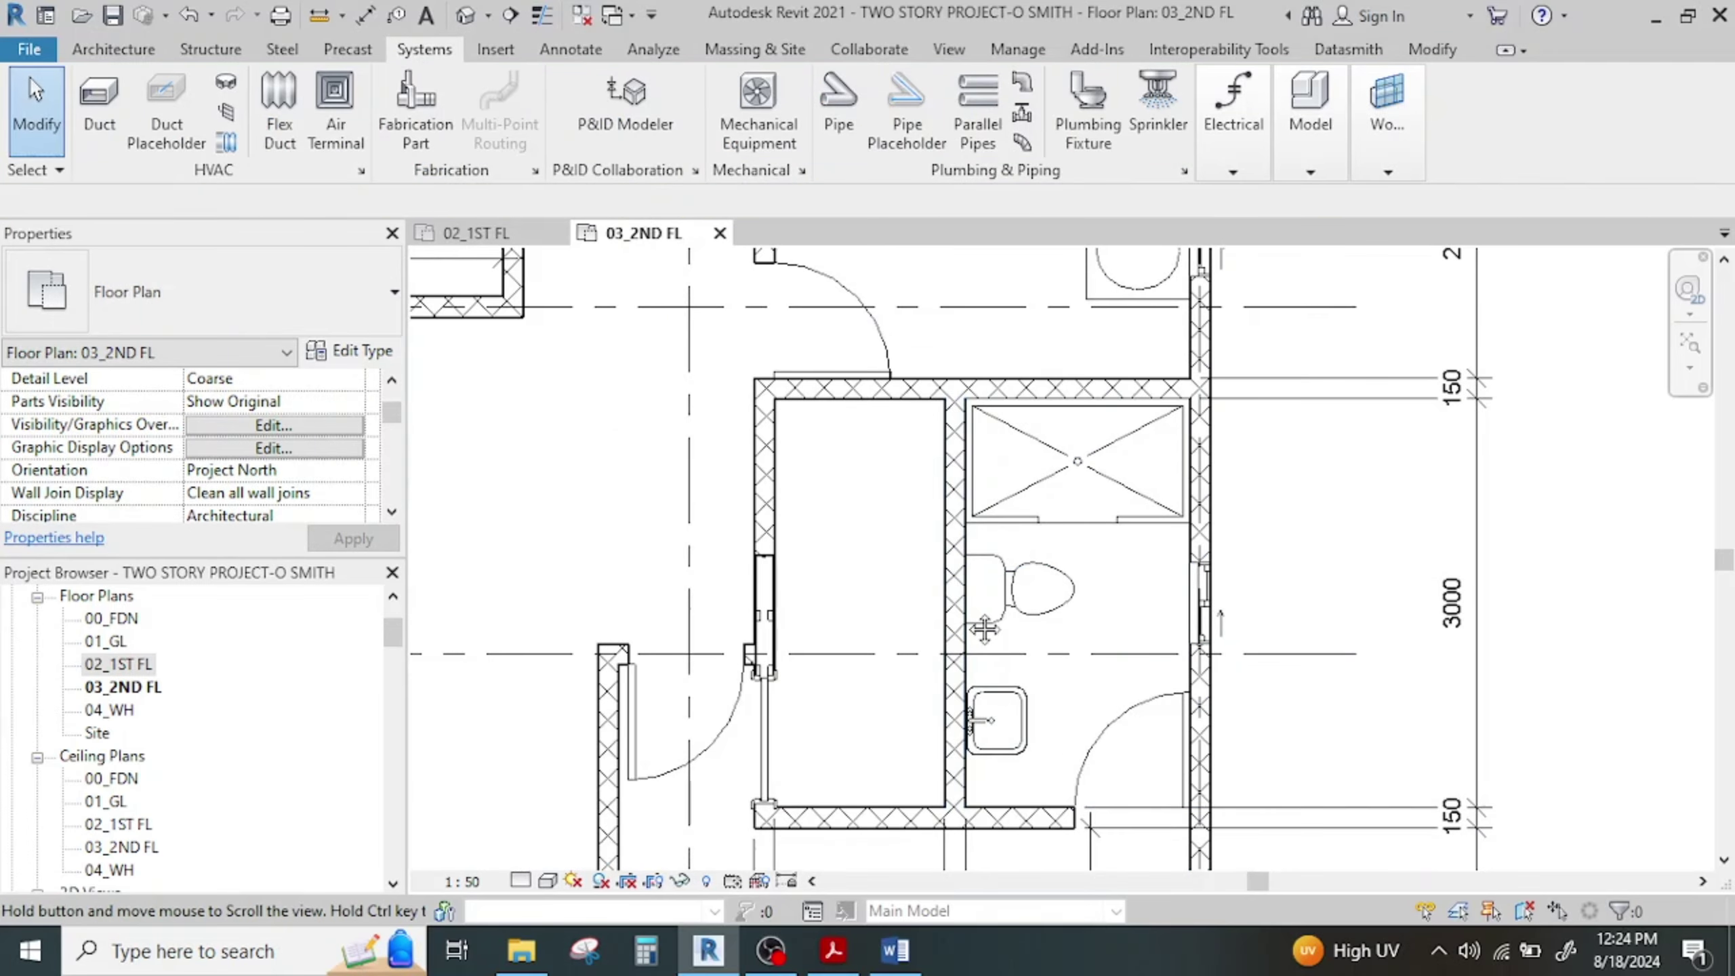
Move the en suite's square vanity sink about 200 mm along its wall, away from the toilet
middle_drag(984, 628, 924, 533)
scroll(923, 540, up, 1)
click(919, 596)
scroll(939, 613, down, 1)
click(938, 615)
scroll(938, 615, up, 2)
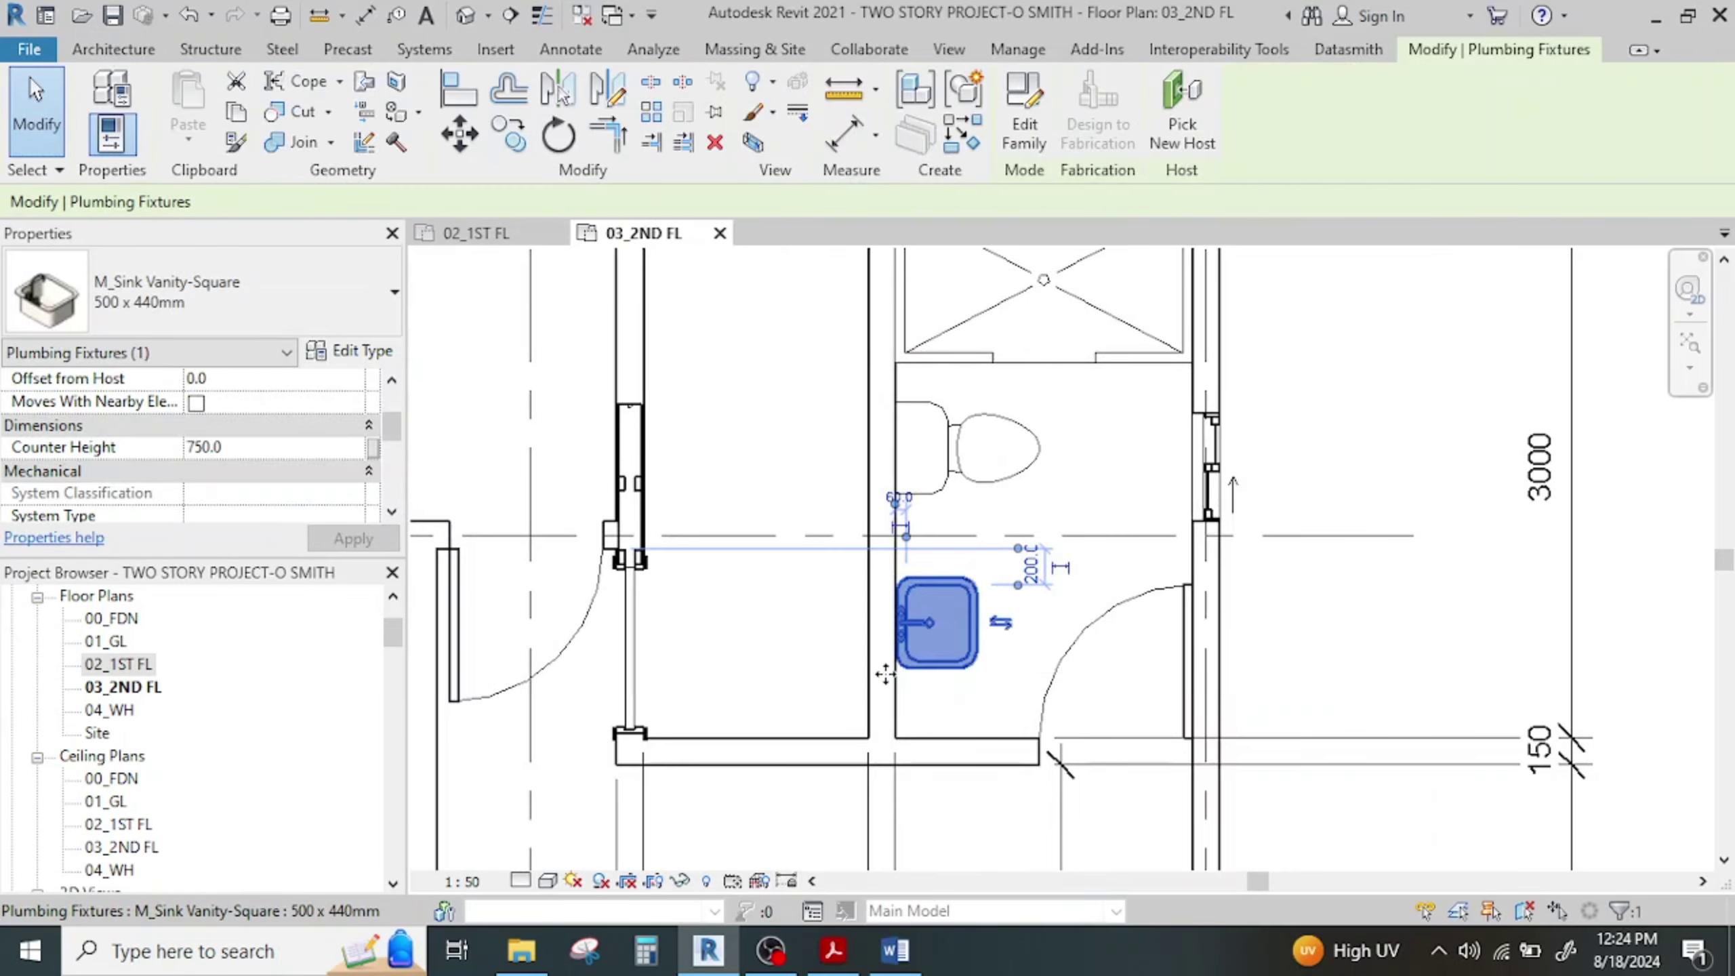
scroll(971, 672, up, 2)
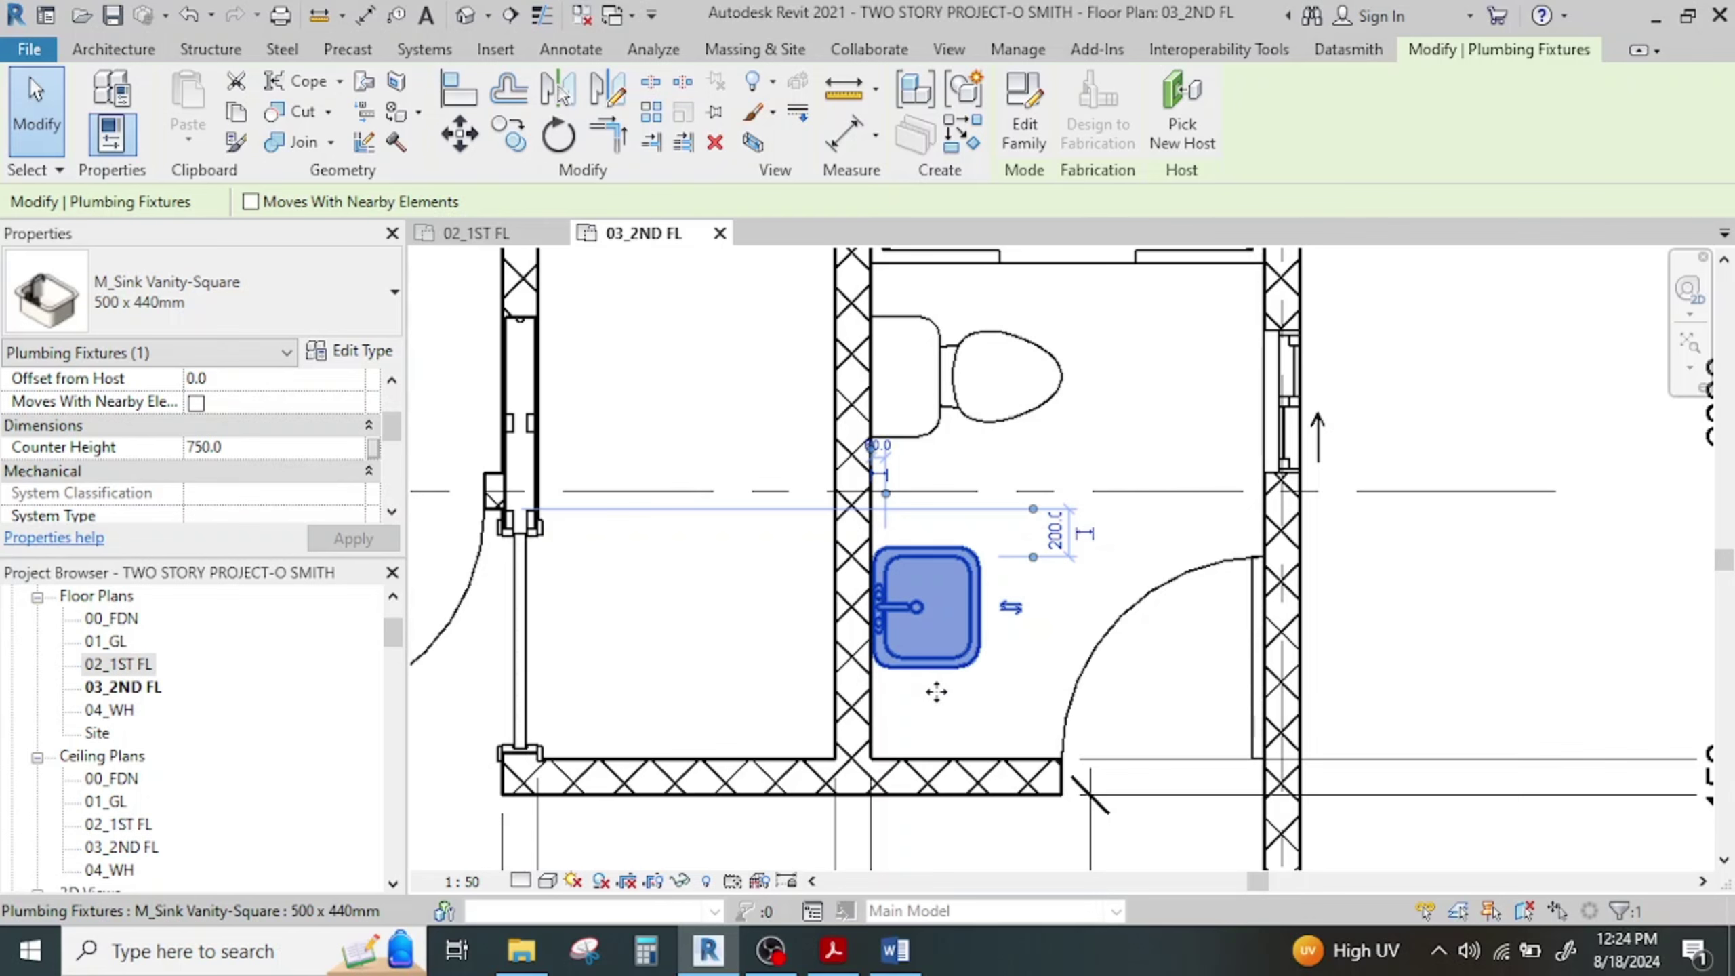
mouse_move(934, 690)
mouse_down()
mouse_move(918, 679)
mouse_move(935, 711)
mouse_up()
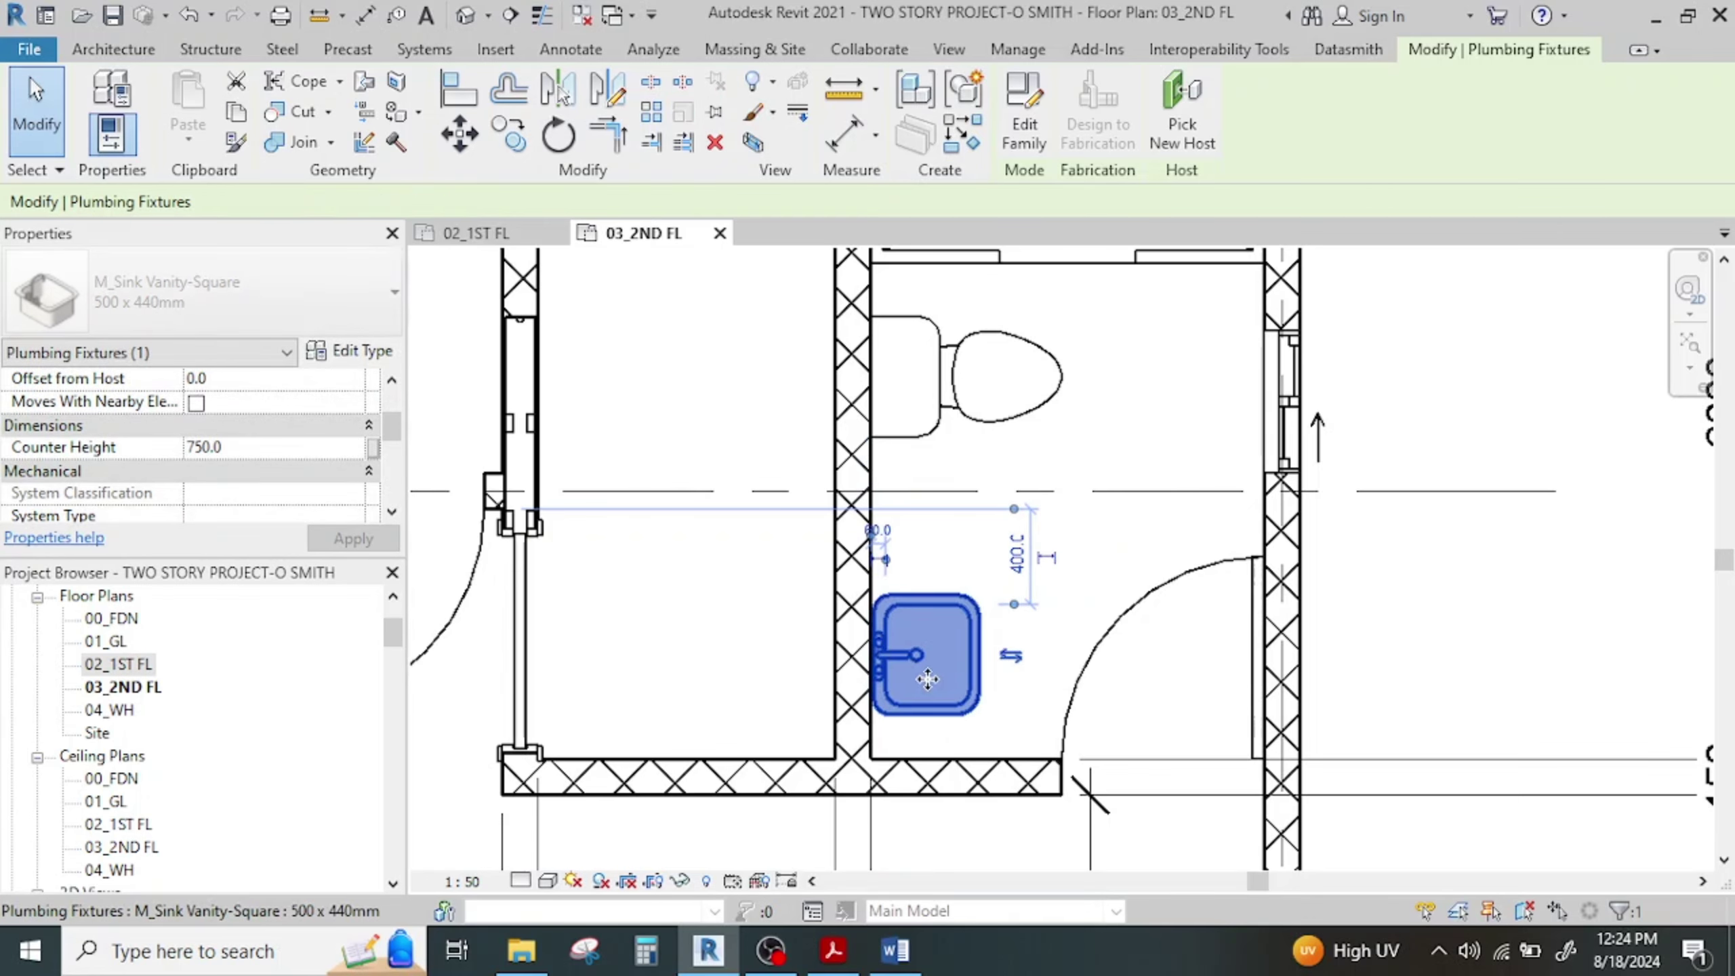
Nudge the en suite toilet along its wall away from the shower, towards the sink, and deselect it
scroll(929, 678, down, 3)
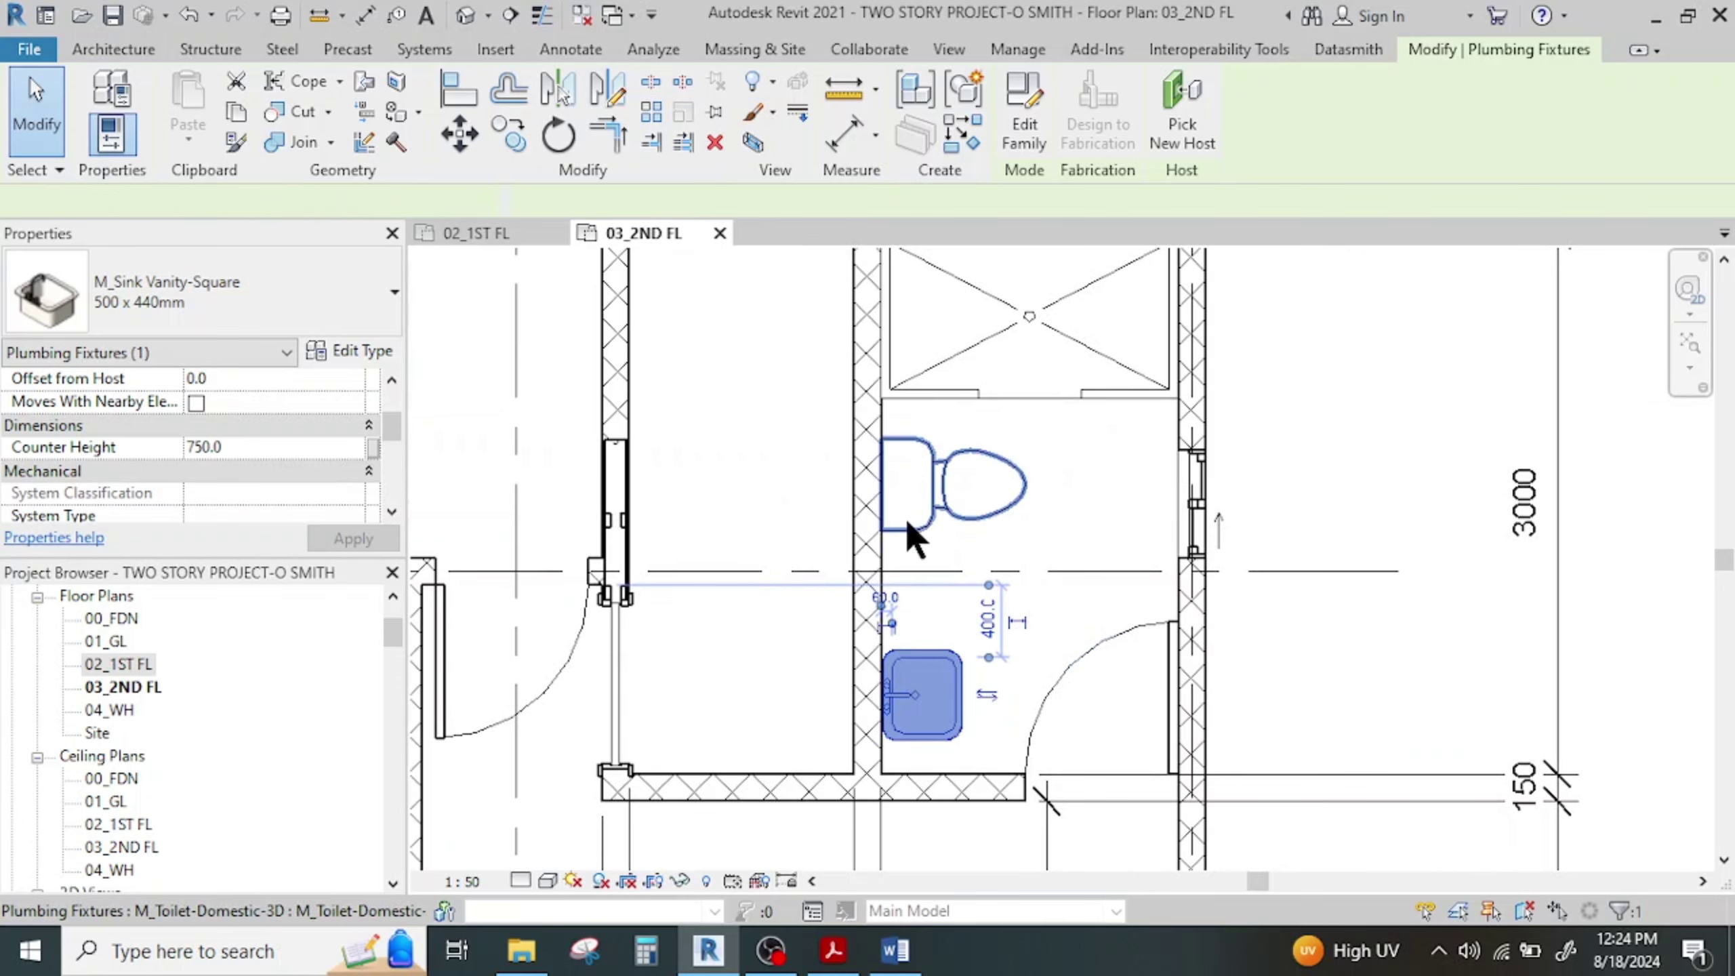
click(907, 522)
key(Down)
key(Down)
key(Down)
key(Down)
key(Down)
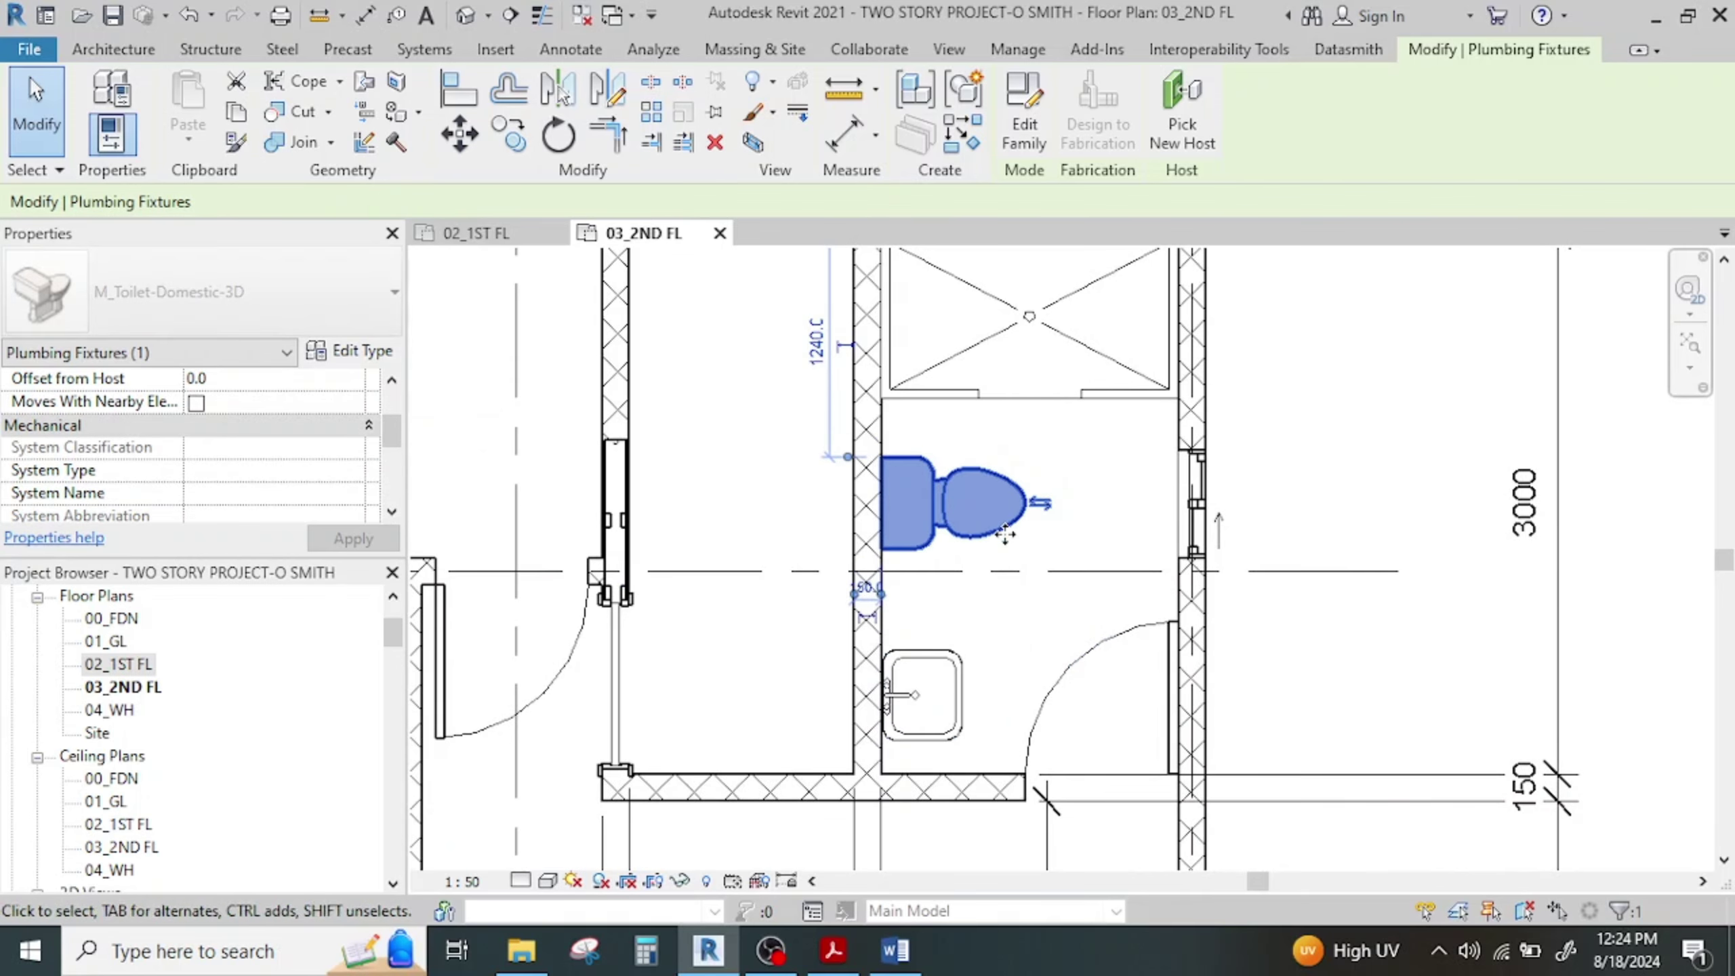
key(Down)
key(Down)
key(Down)
key(Down)
click(1351, 443)
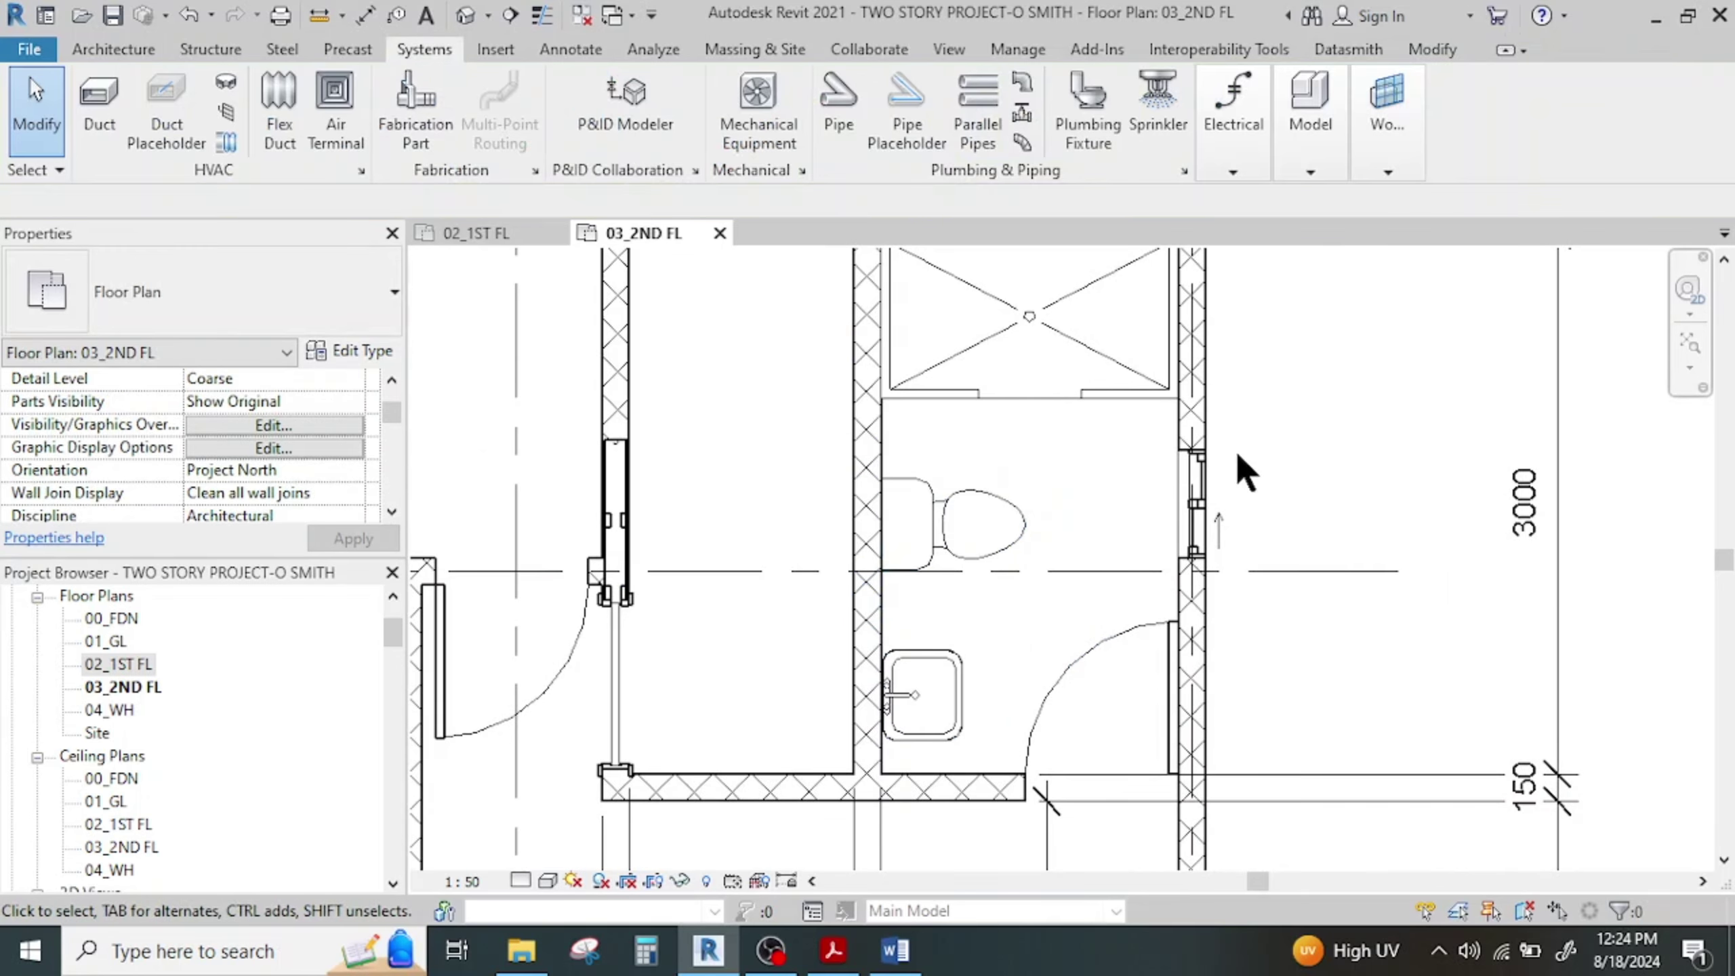
Review the second-floor bathroom fixtures, and examine the first-floor kitchen and dining area in the 02_1ST FL plan
scroll(1237, 454, down, 7)
middle_drag(1210, 501, 1235, 652)
scroll(1067, 565, down, 2)
middle_drag(1080, 613, 1053, 745)
middle_drag(1071, 643, 1070, 502)
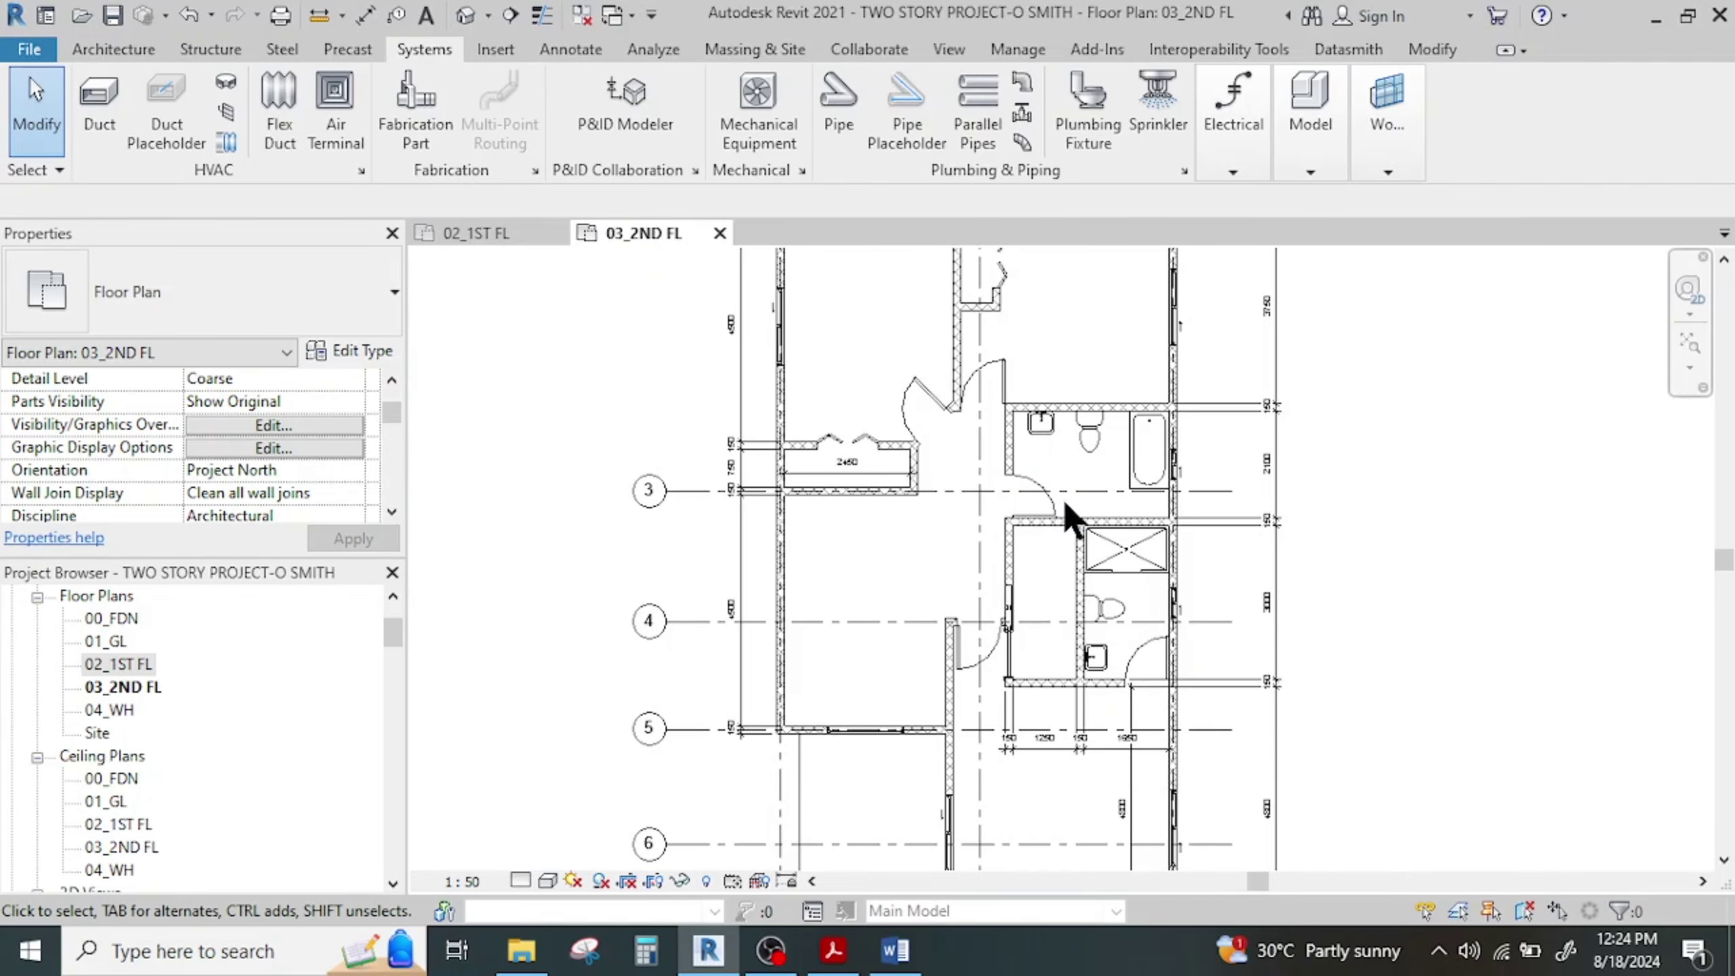
click(471, 236)
scroll(1076, 554, down, 3)
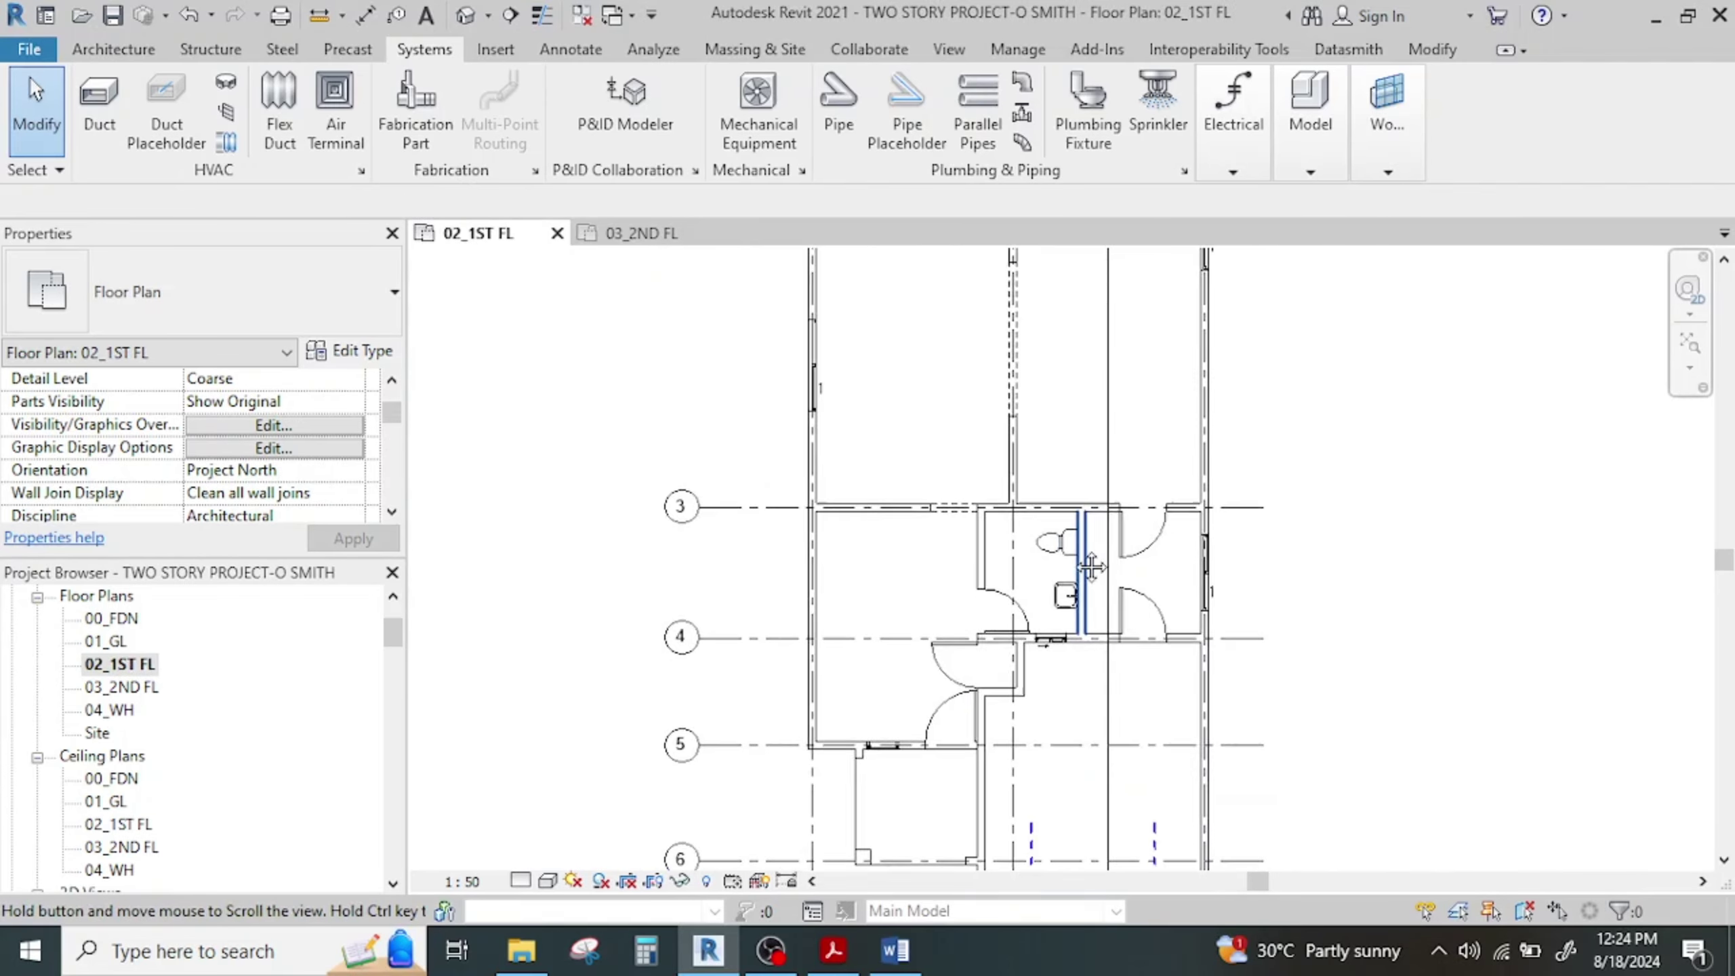
middle_drag(1039, 373, 1035, 564)
scroll(1036, 568, up, 1)
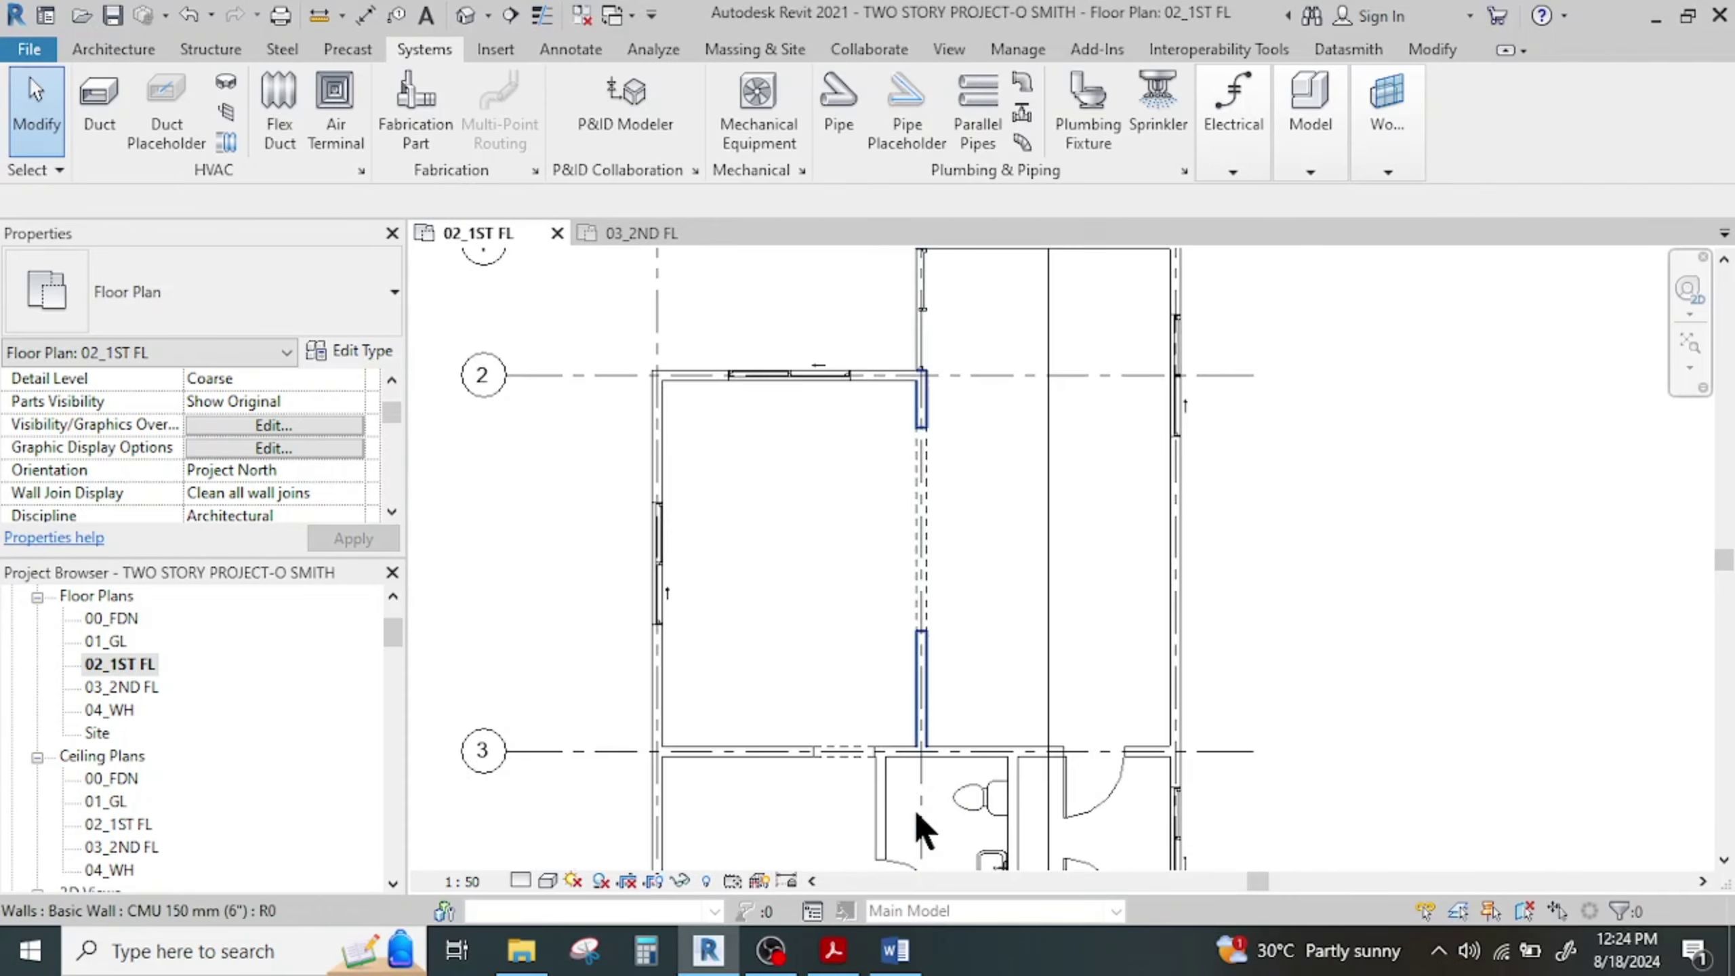
Switch to the floor plan PDF in Acrobat and examine the kitchen's counters, island and appliances up close
click(834, 950)
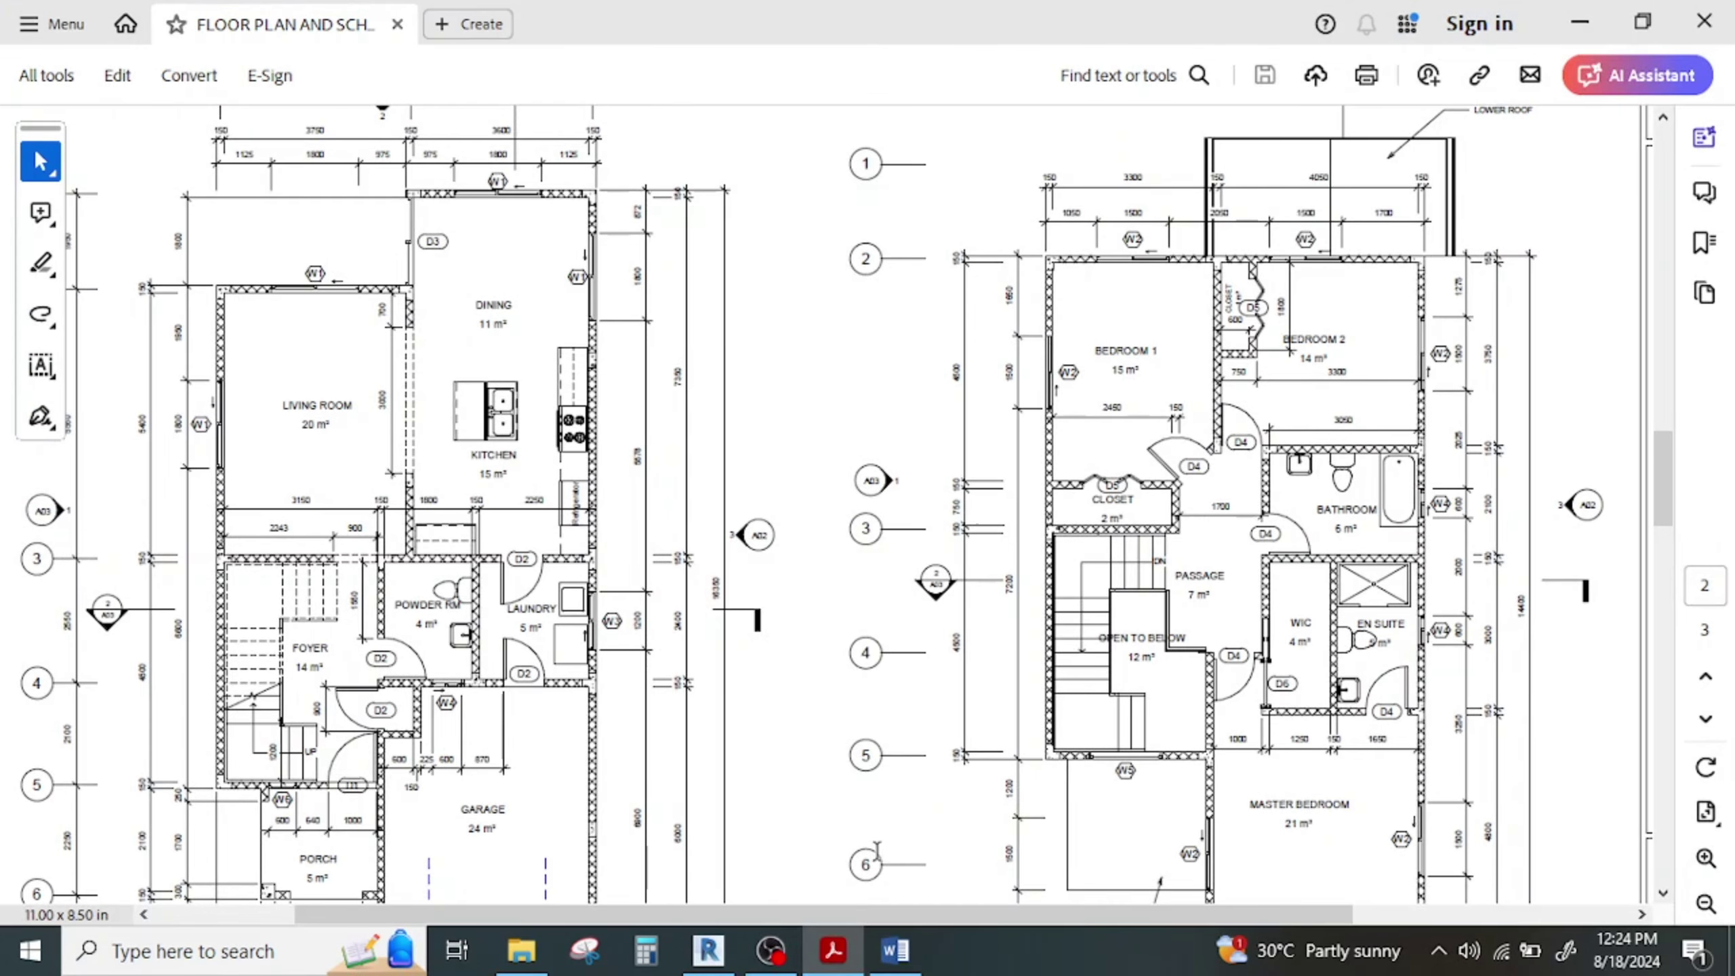
drag(1104, 916, 977, 916)
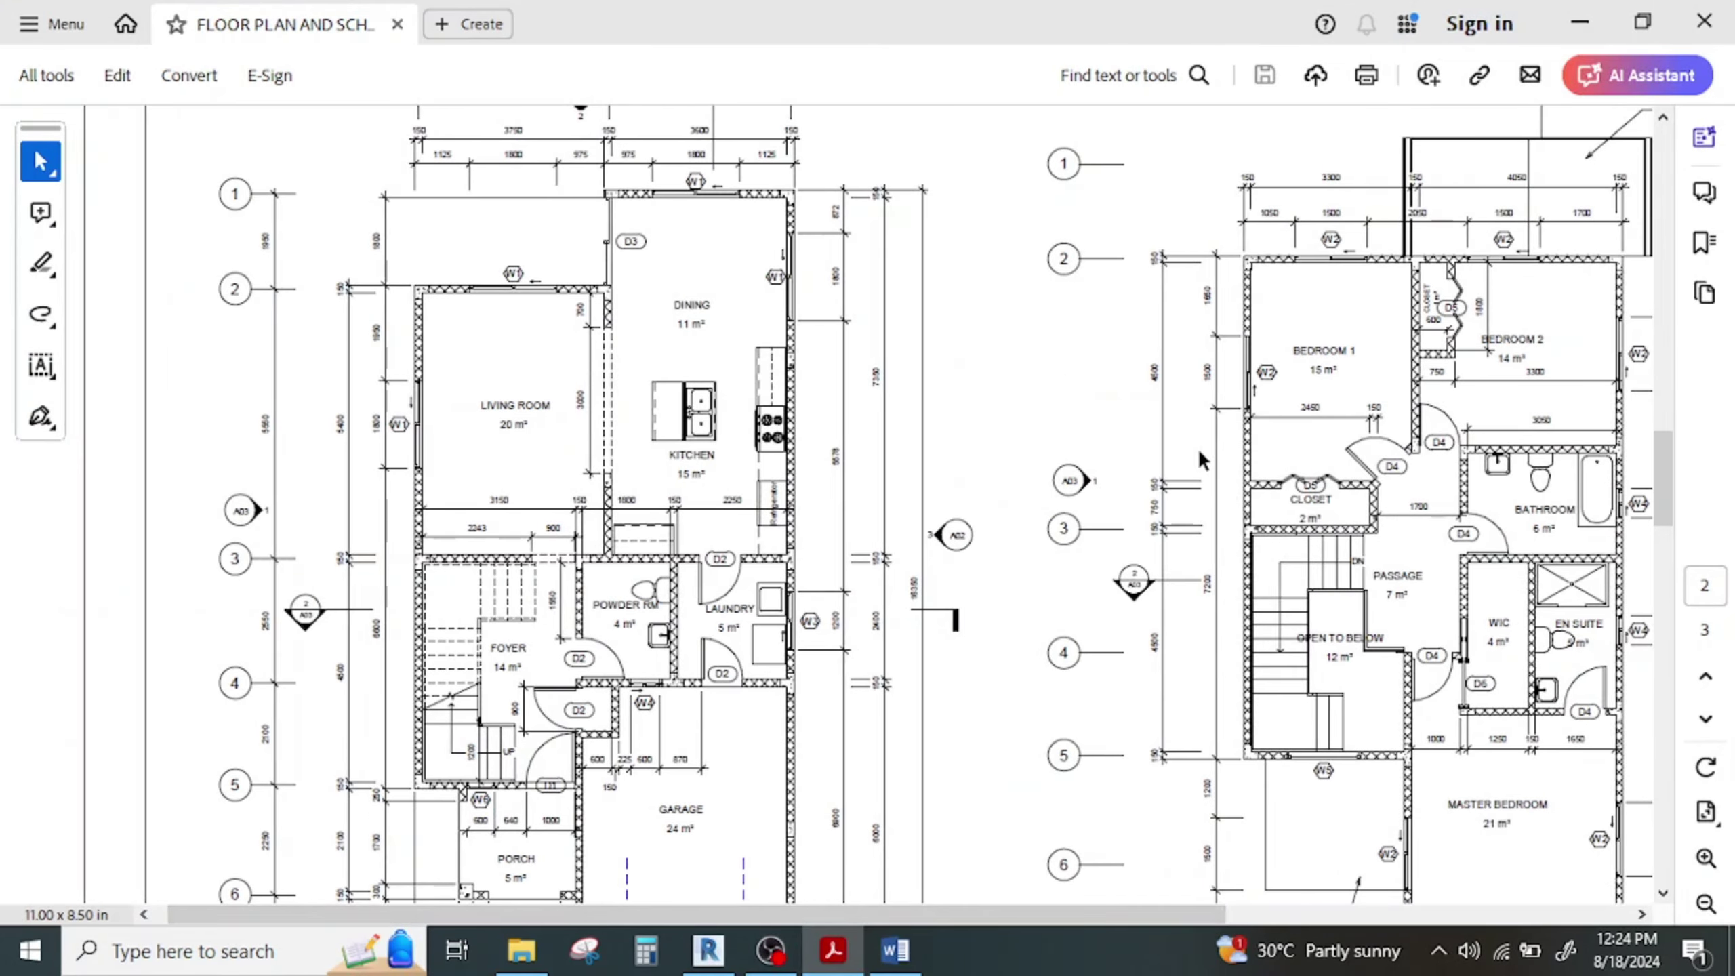
click(1705, 859)
click(1704, 859)
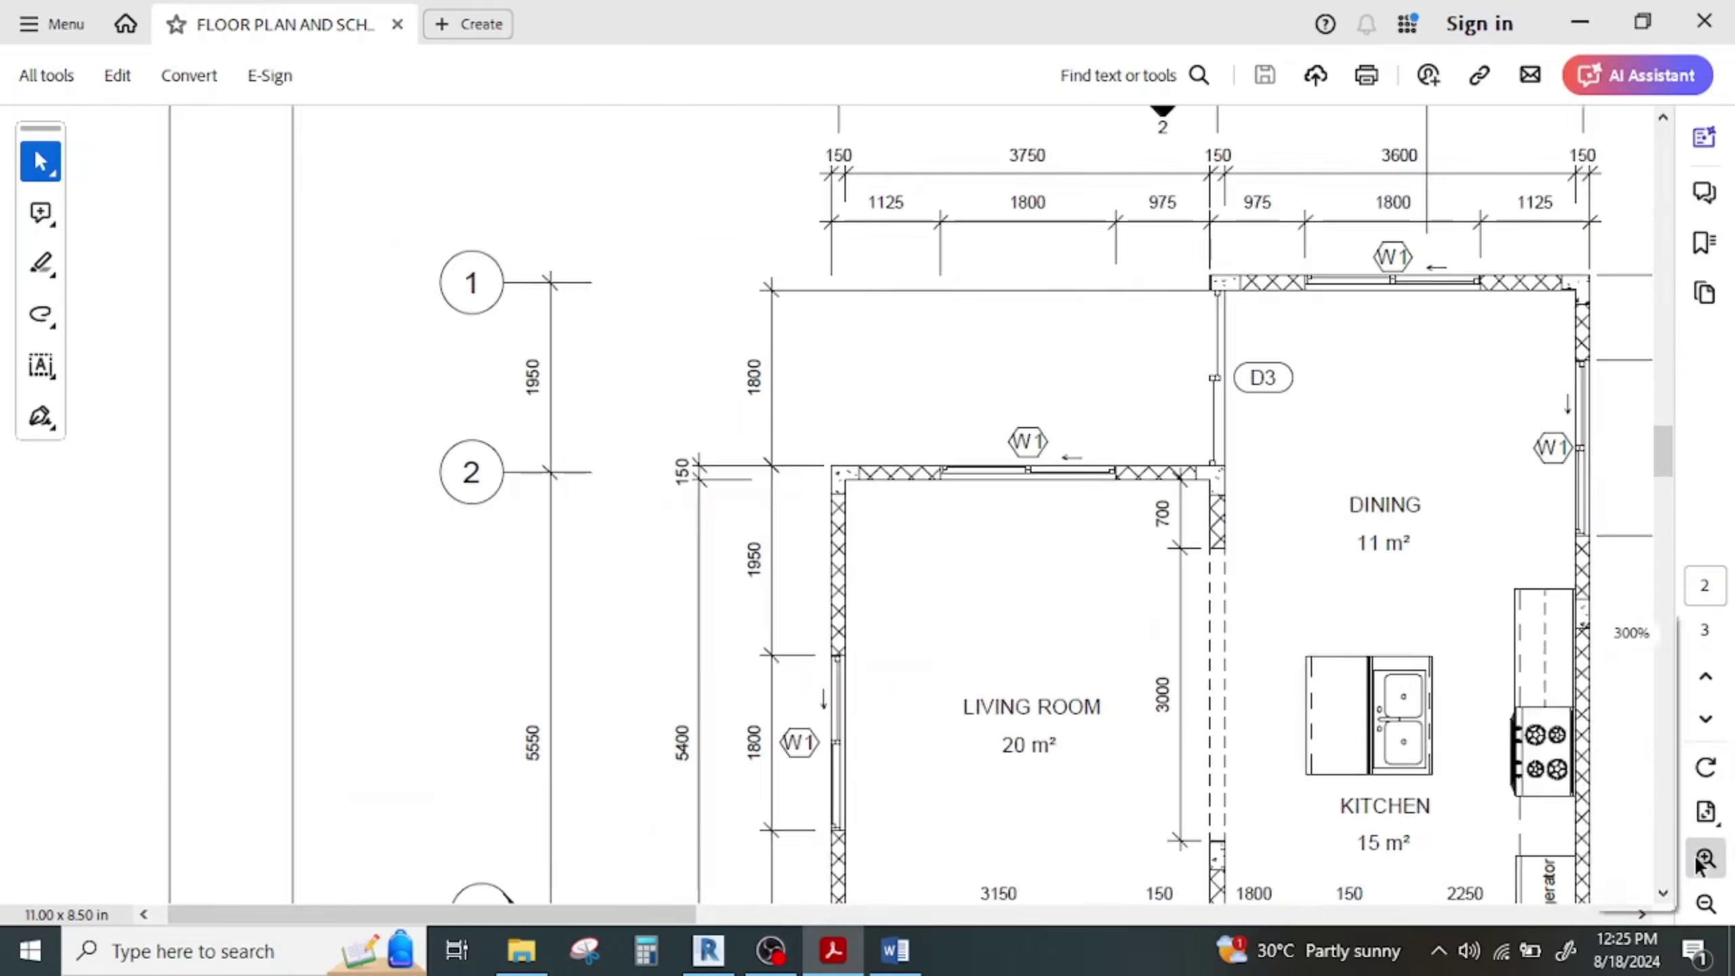
click(1704, 859)
drag(476, 916, 728, 916)
scroll(859, 674, down, 3)
scroll(860, 673, down, 5)
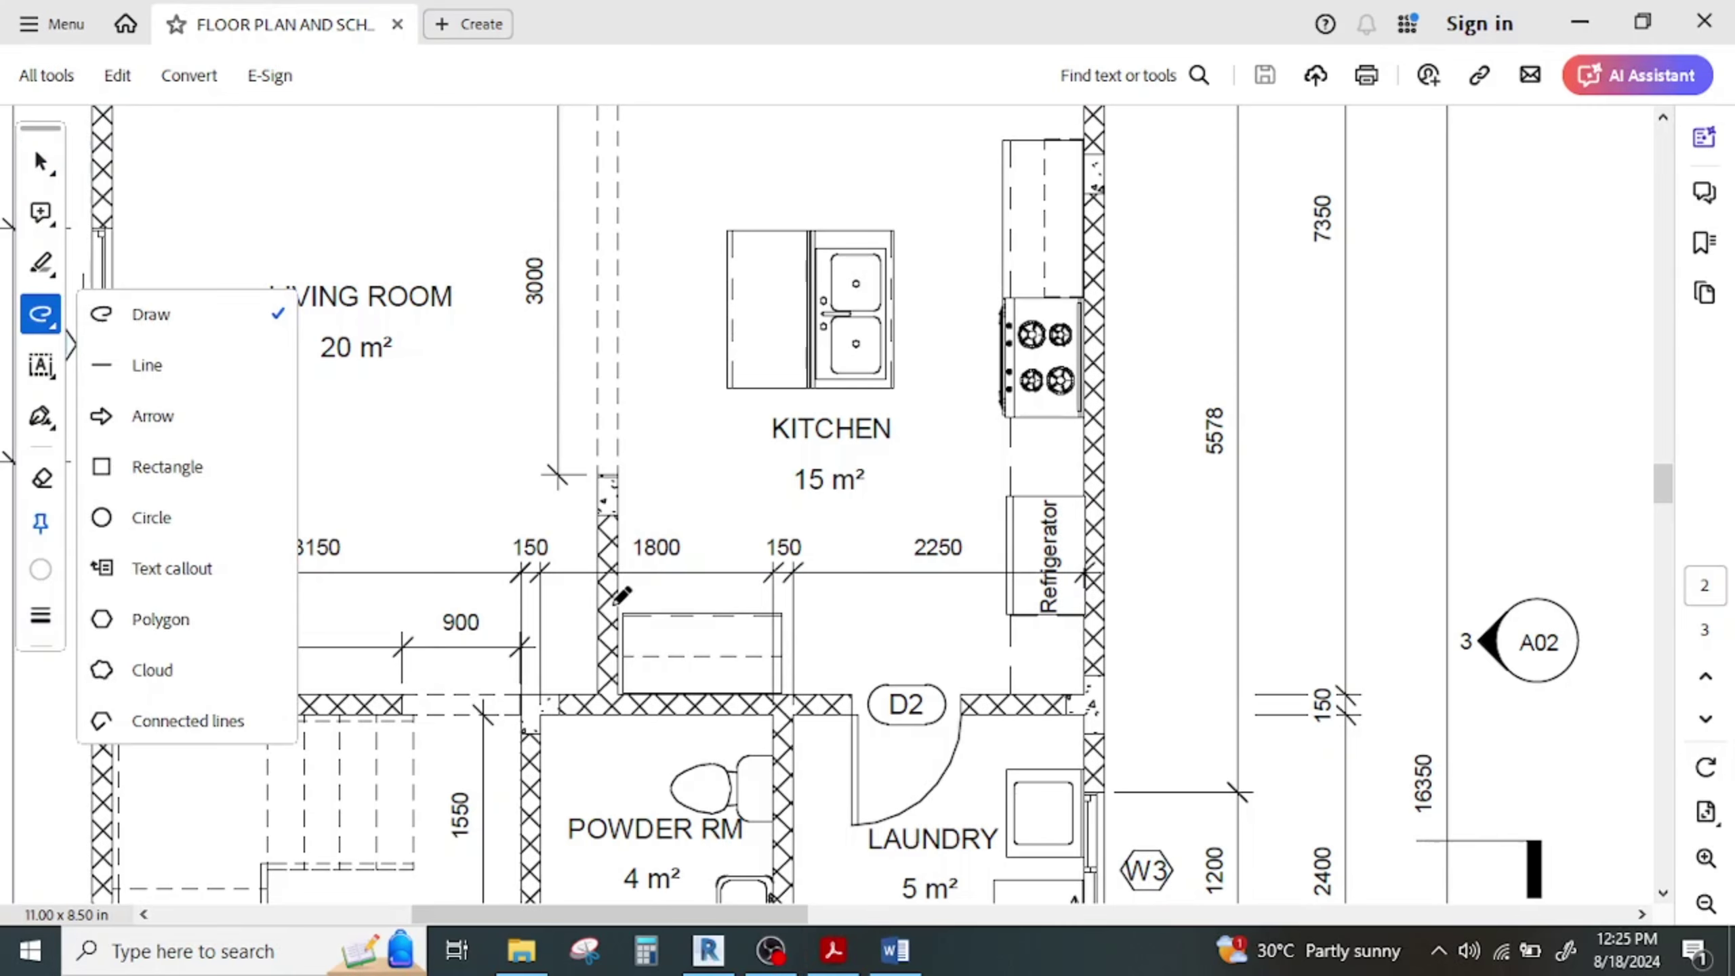
click(675, 614)
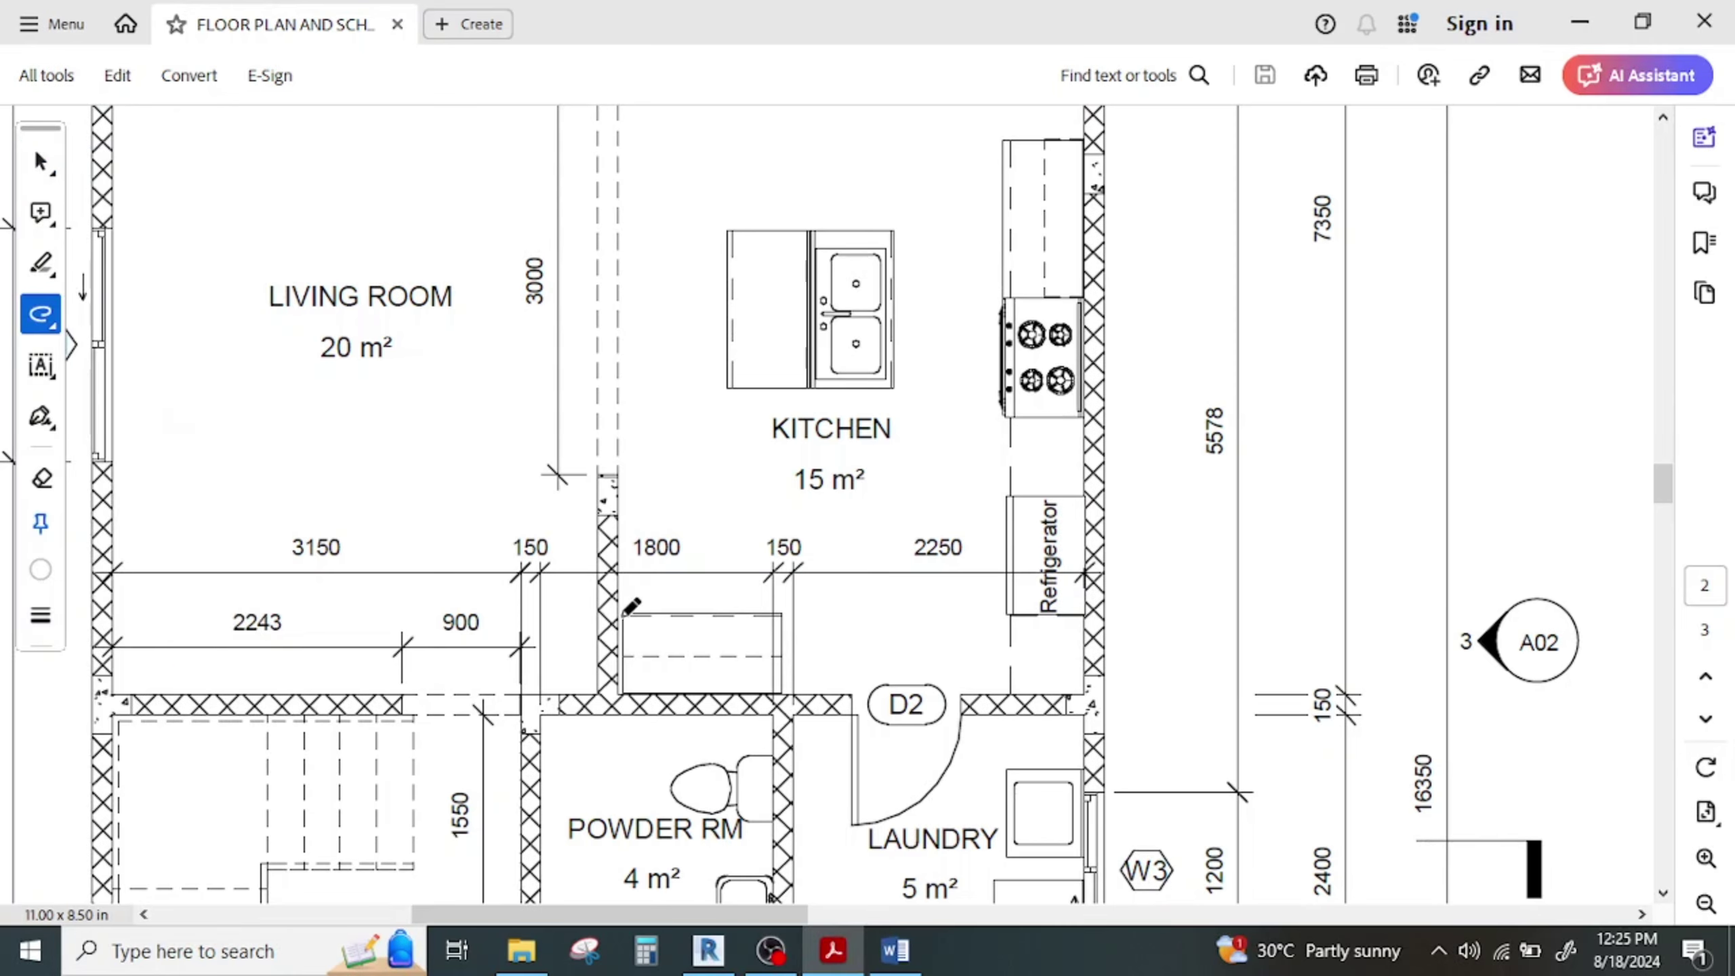
drag(617, 617, 638, 617)
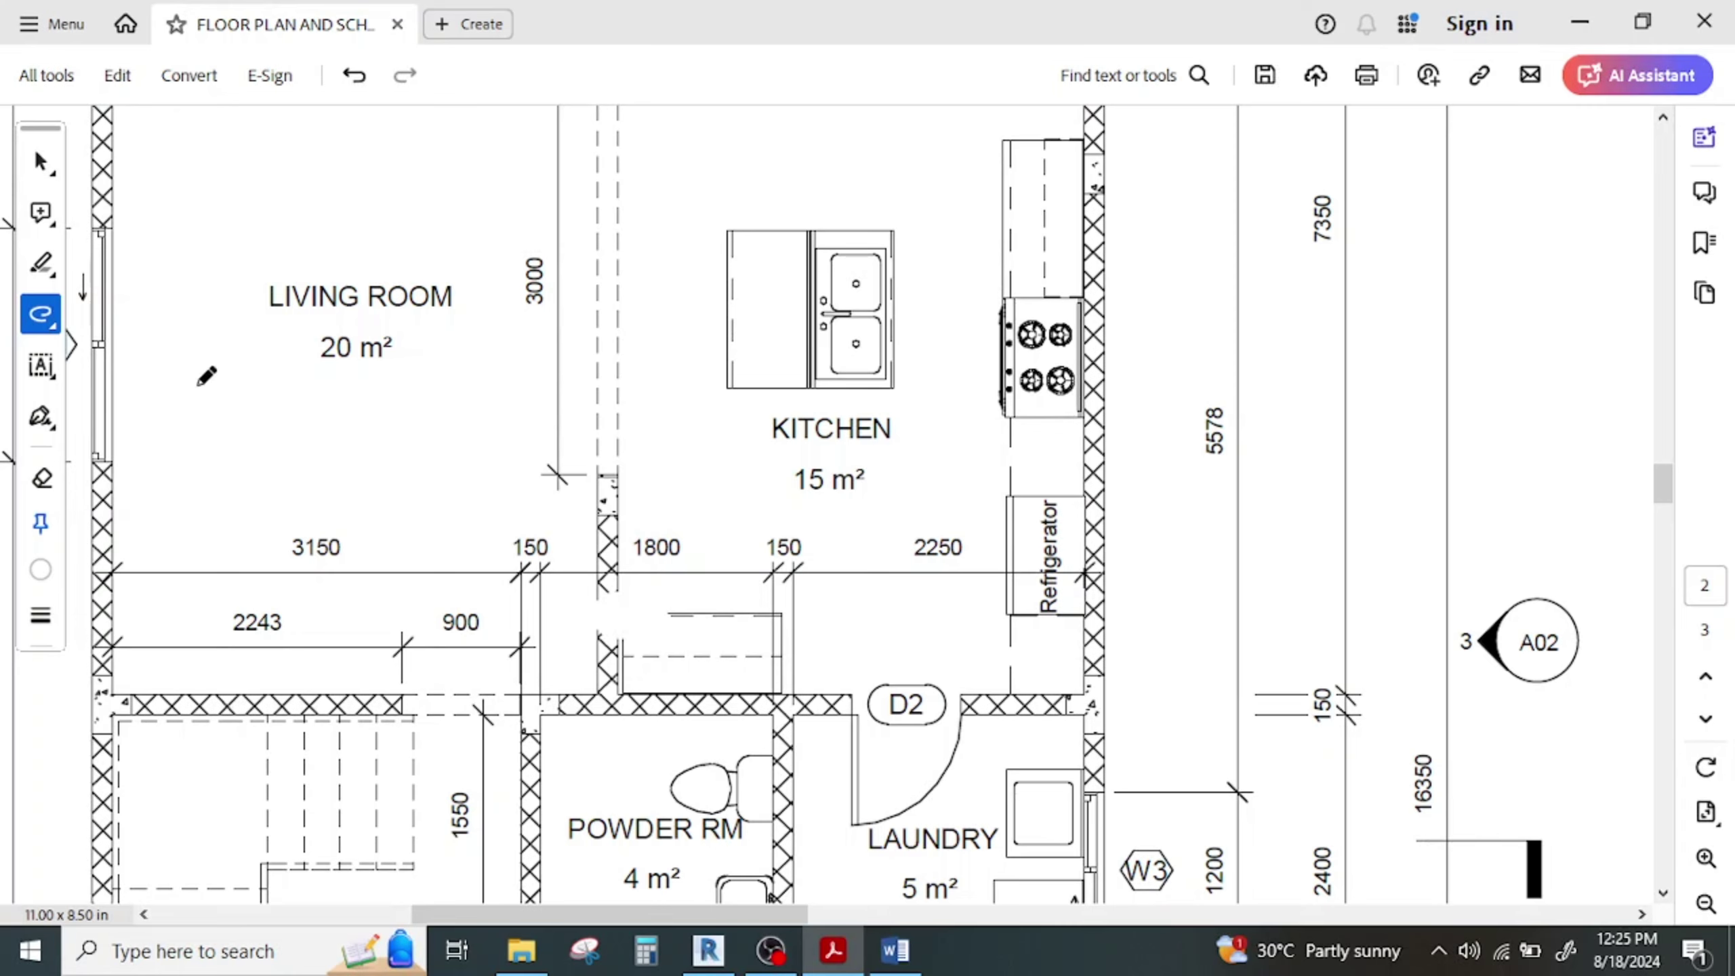
key(ctrl+z)
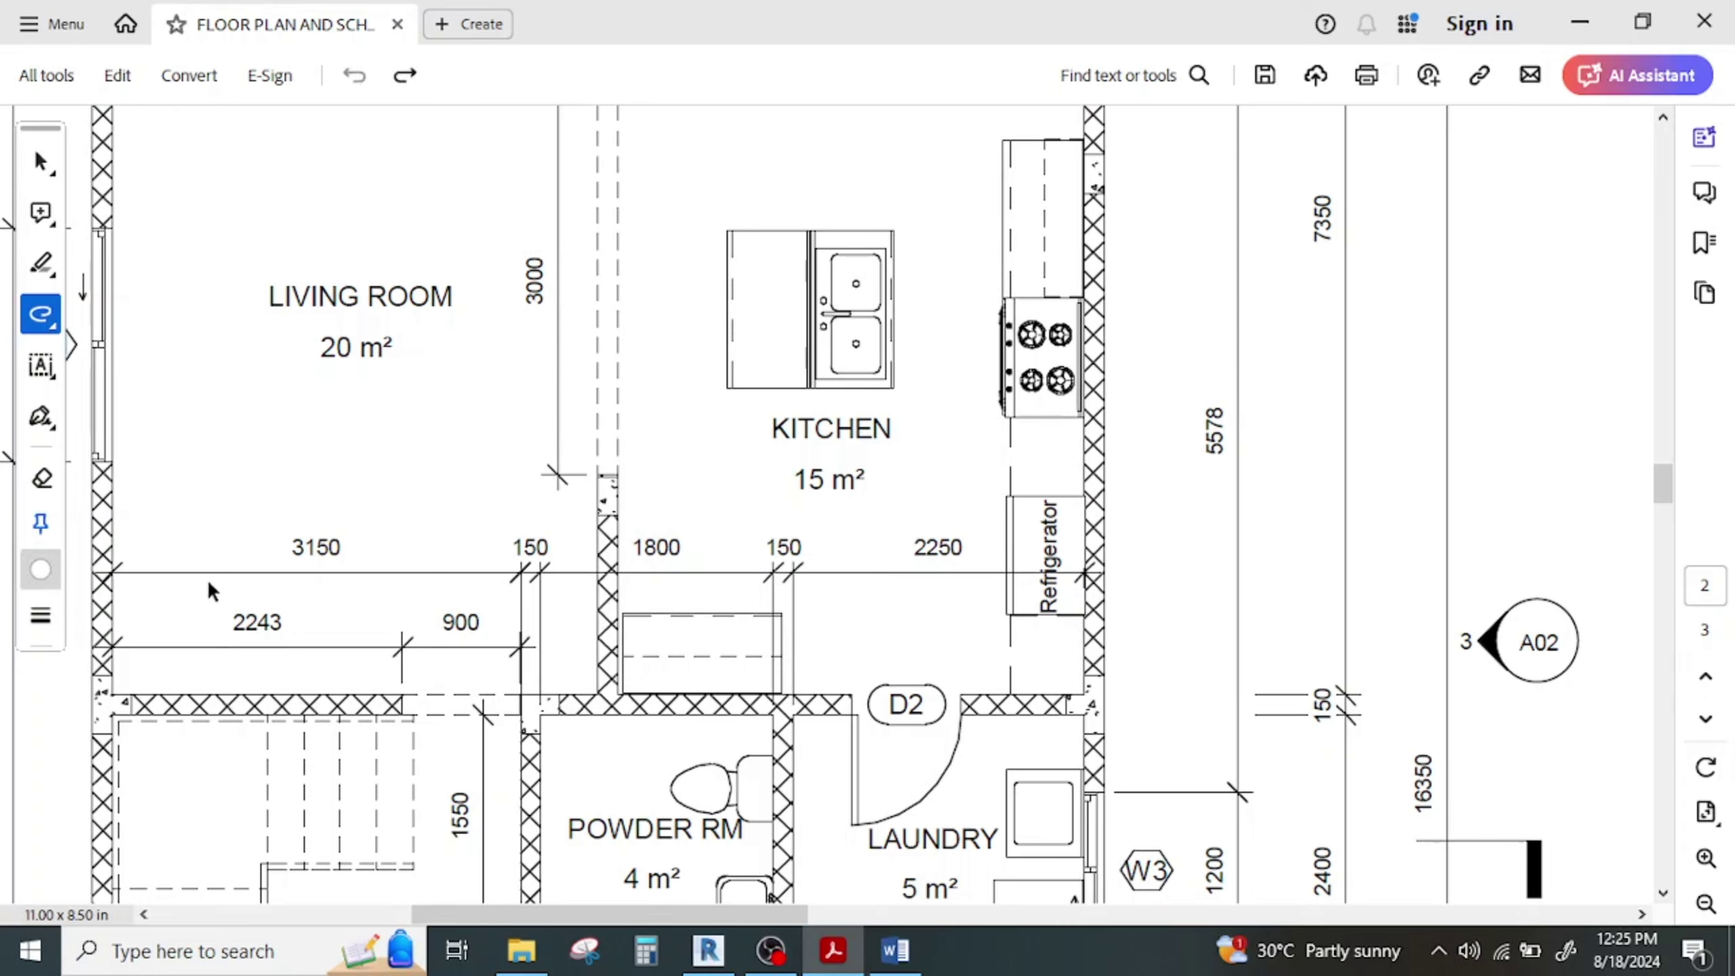
Set the freehand drawing to red, 100% opacity and 1 pt thickness, and mark the edge of the counter by the powder room wall
click(40, 569)
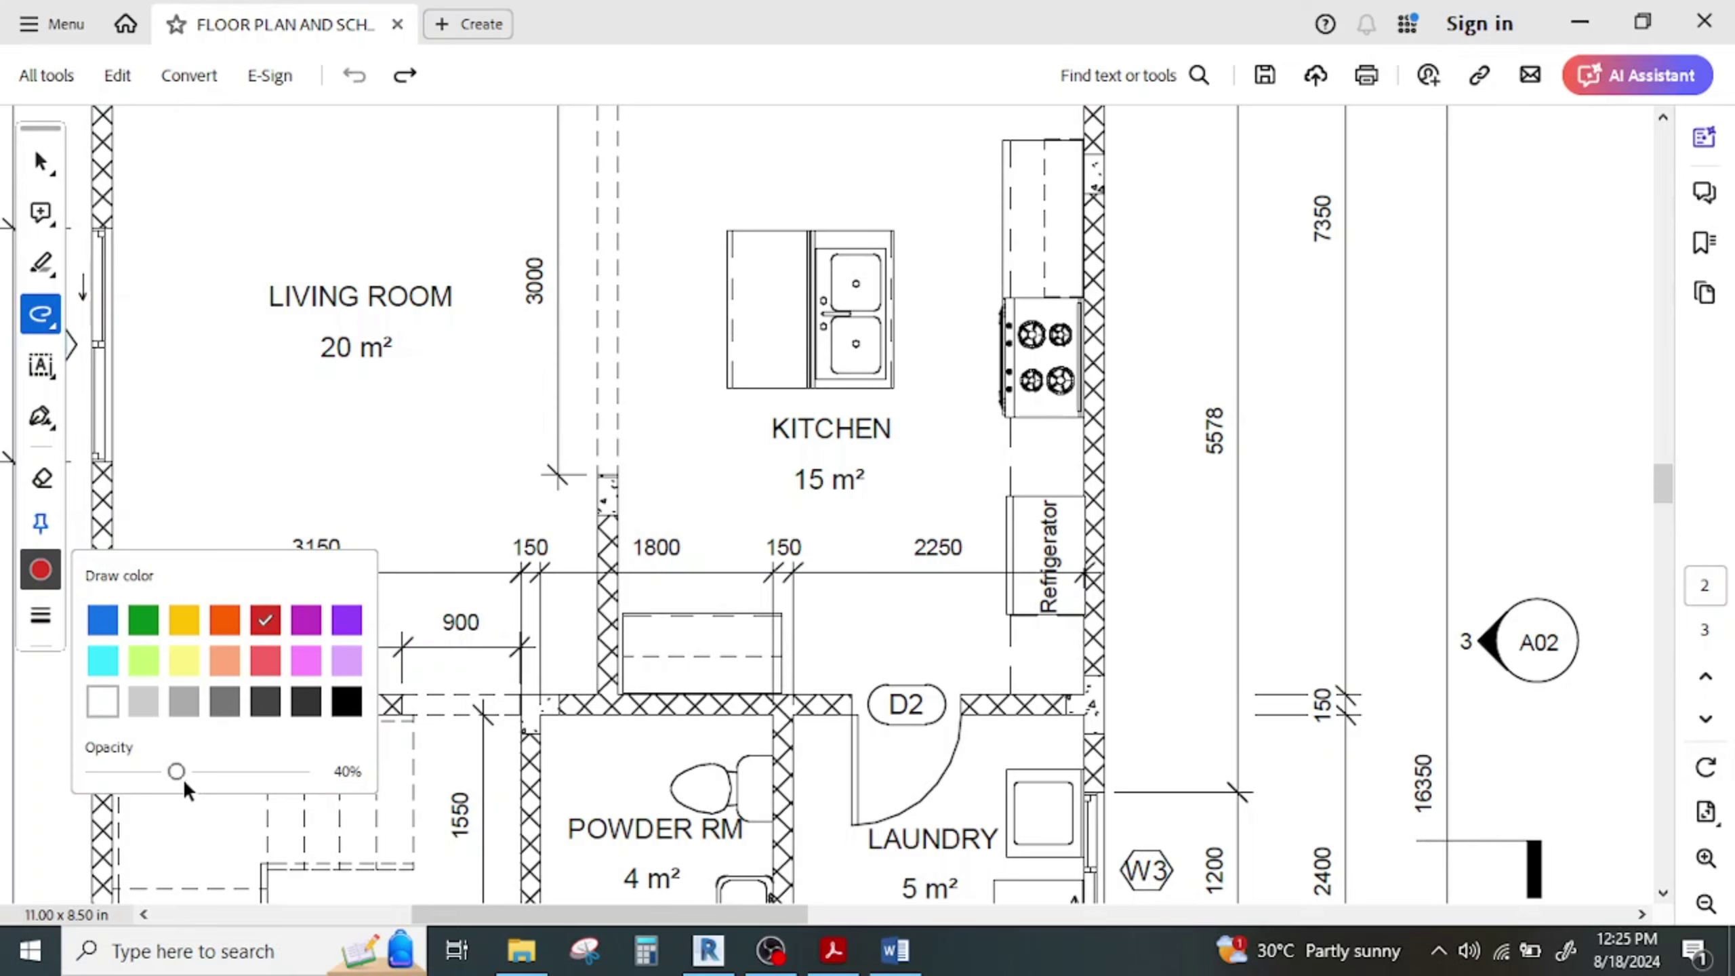
drag(178, 771, 358, 762)
click(34, 624)
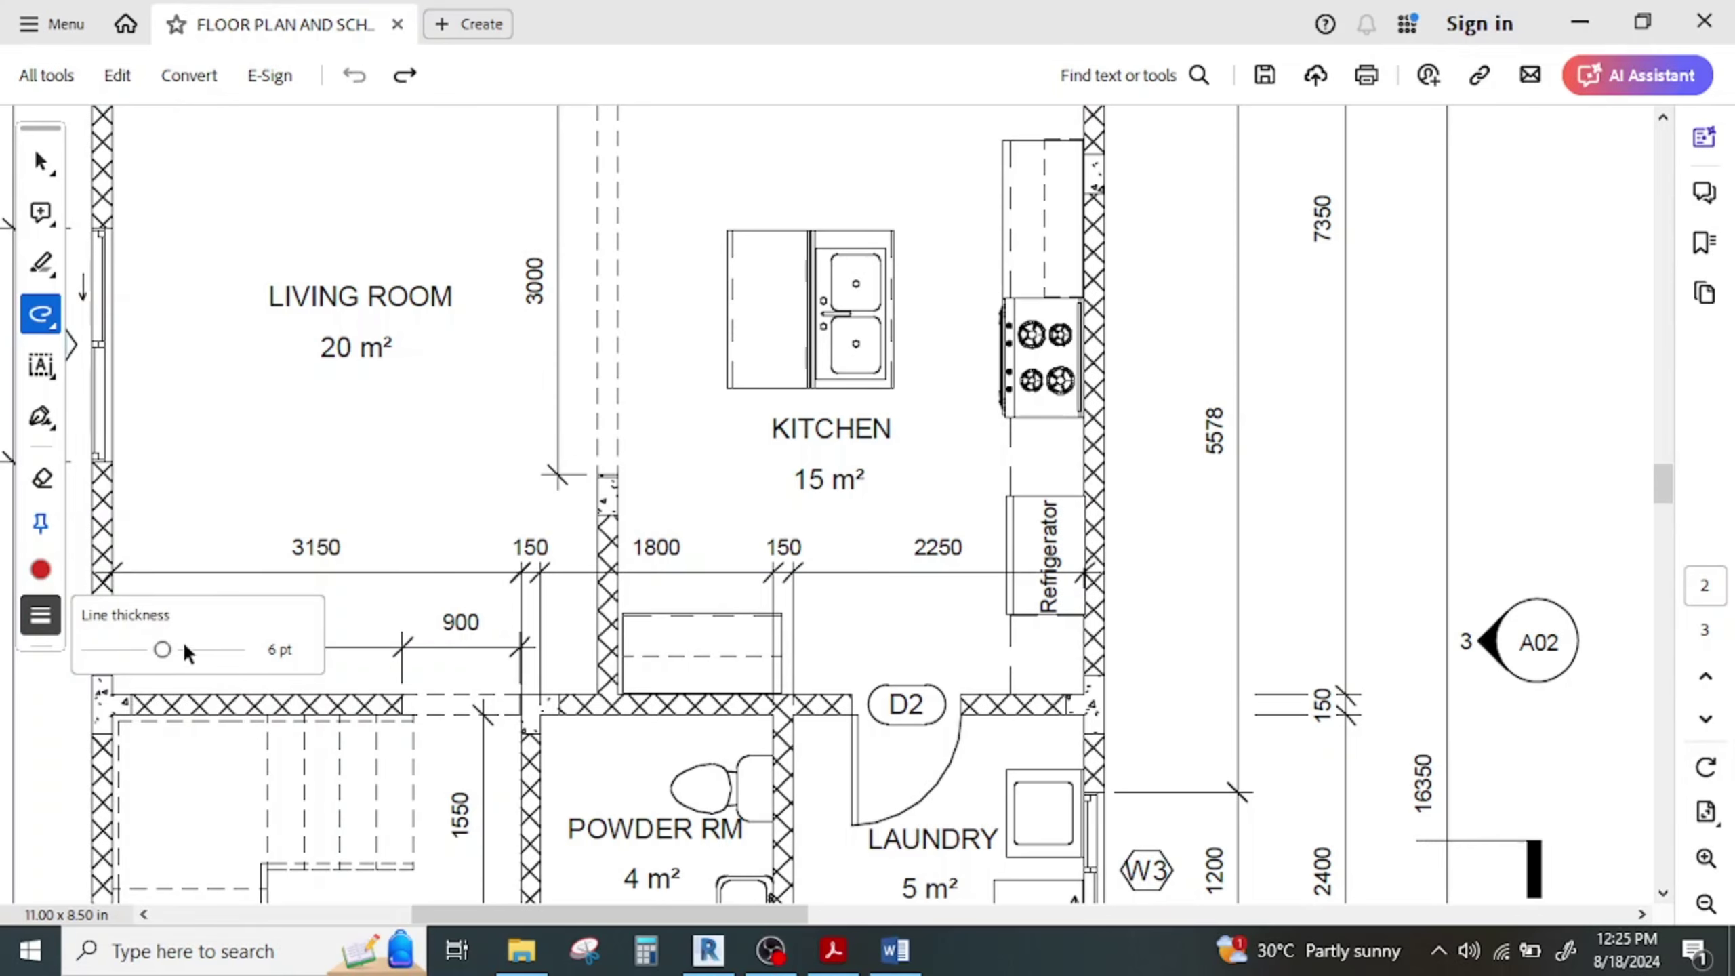
drag(162, 657, 86, 656)
drag(629, 615, 656, 618)
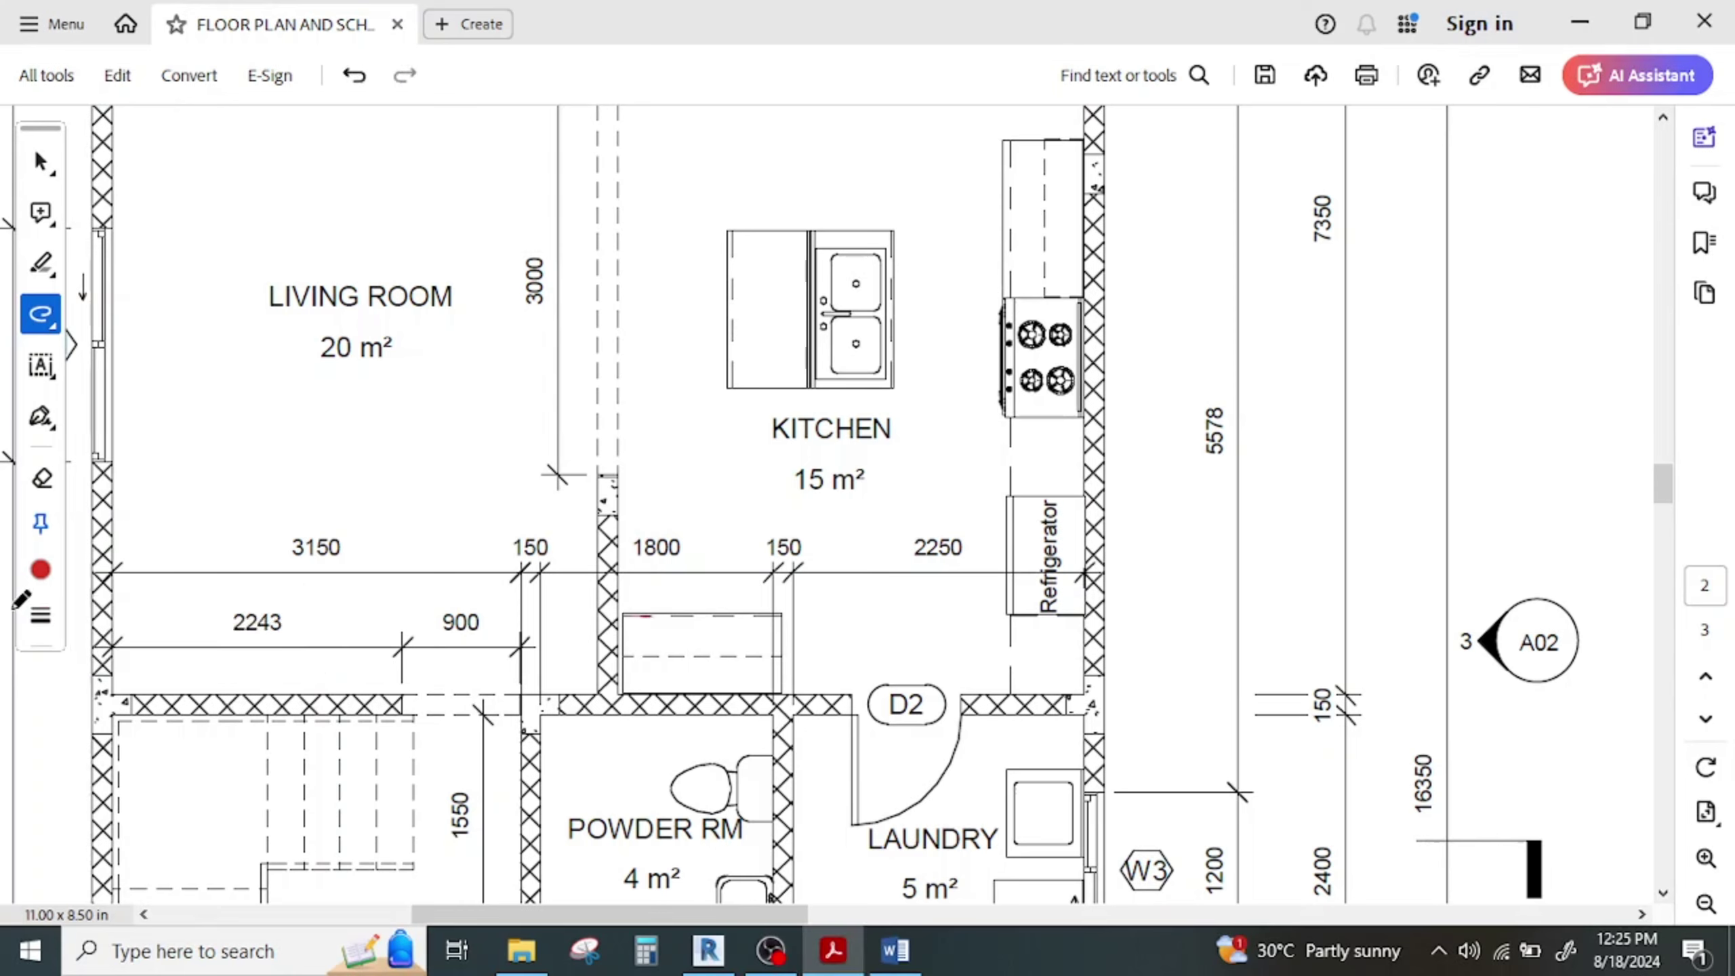
Thicken the drawing line, mark that counter's front edge with red dashes, and circle the counter section beside the stove
click(40, 568)
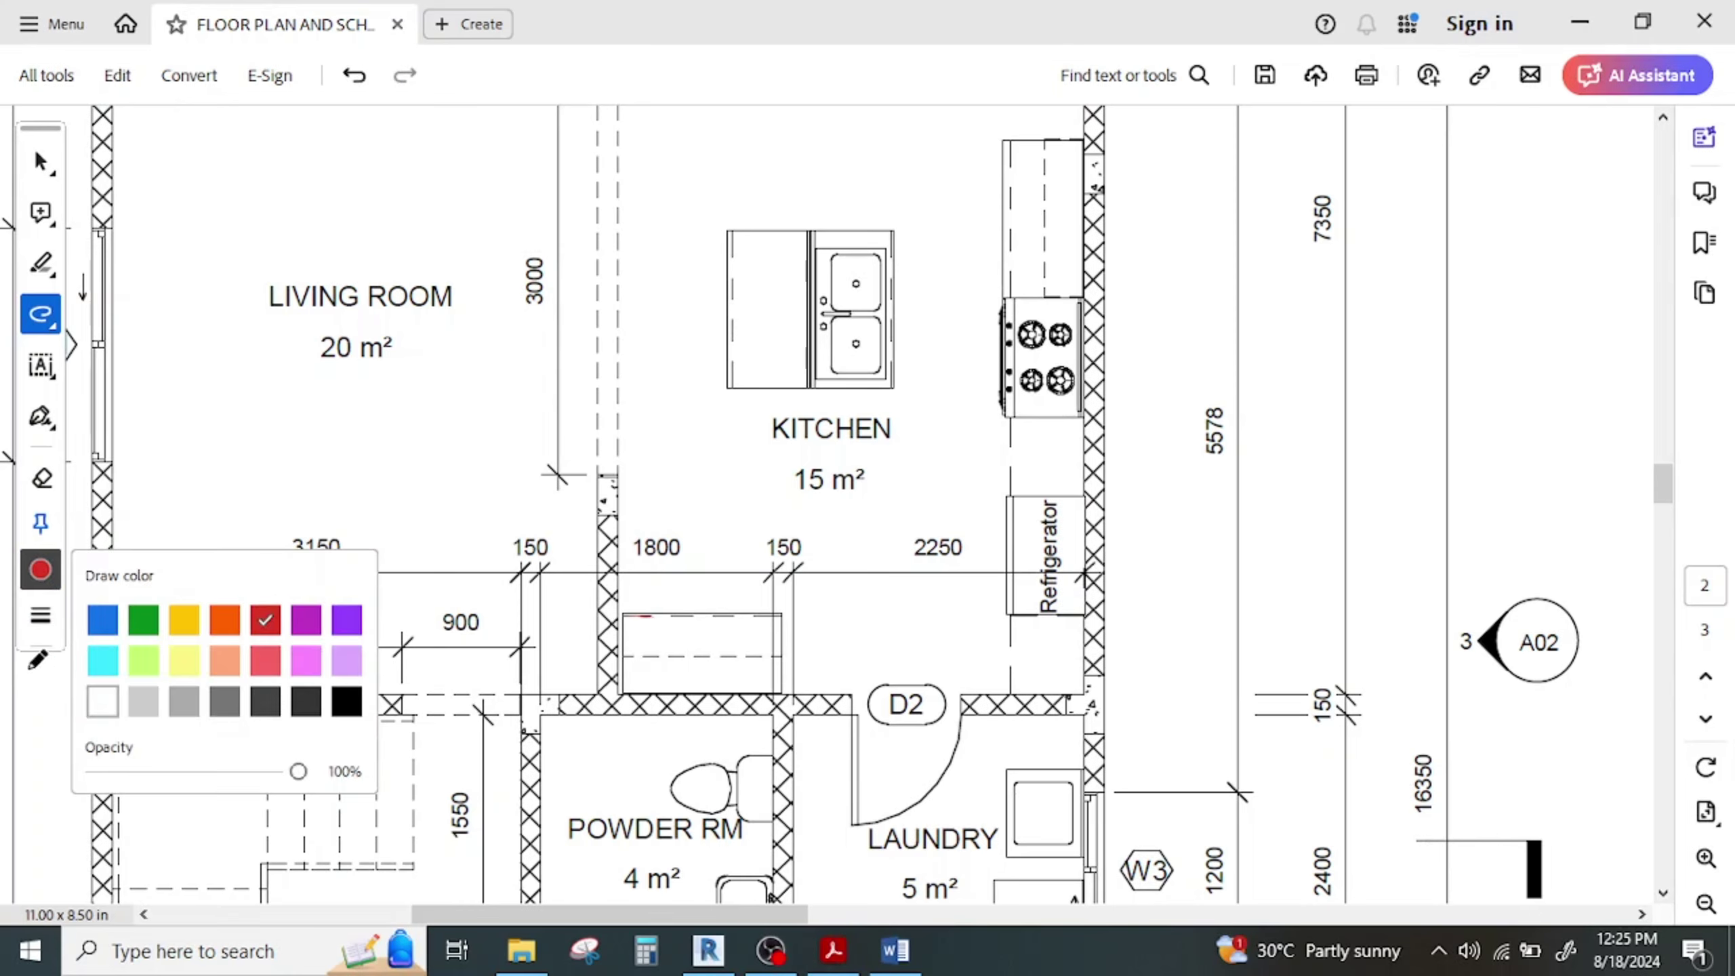
click(40, 614)
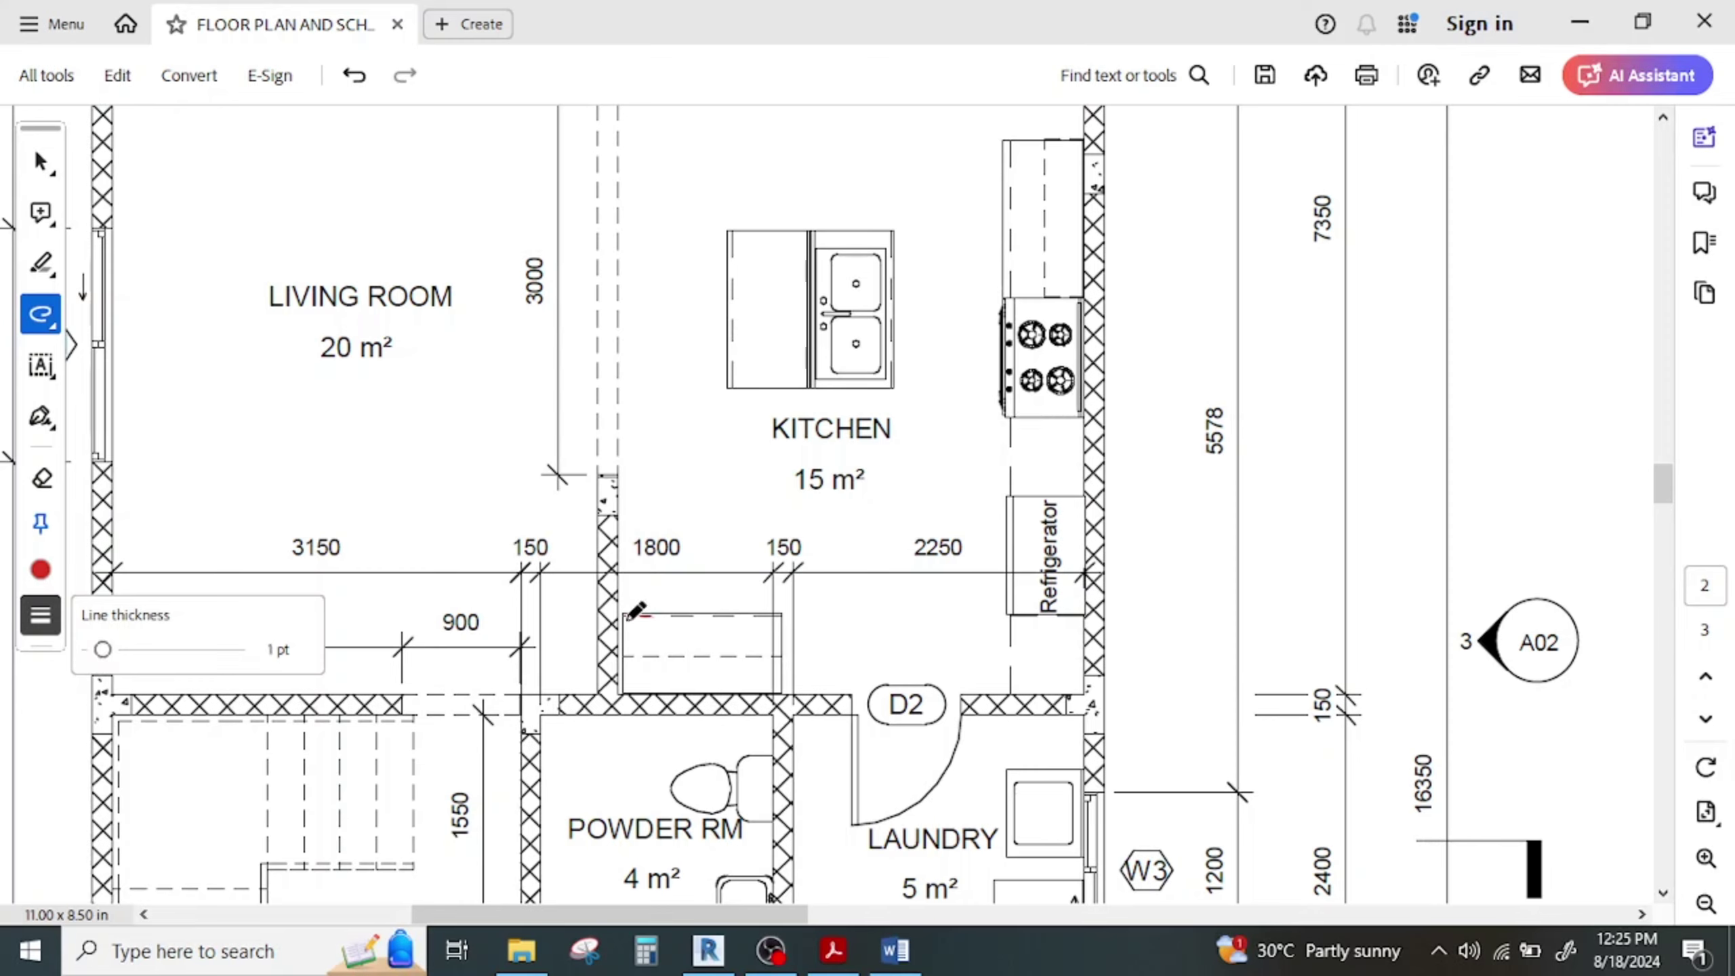
drag(629, 616, 667, 616)
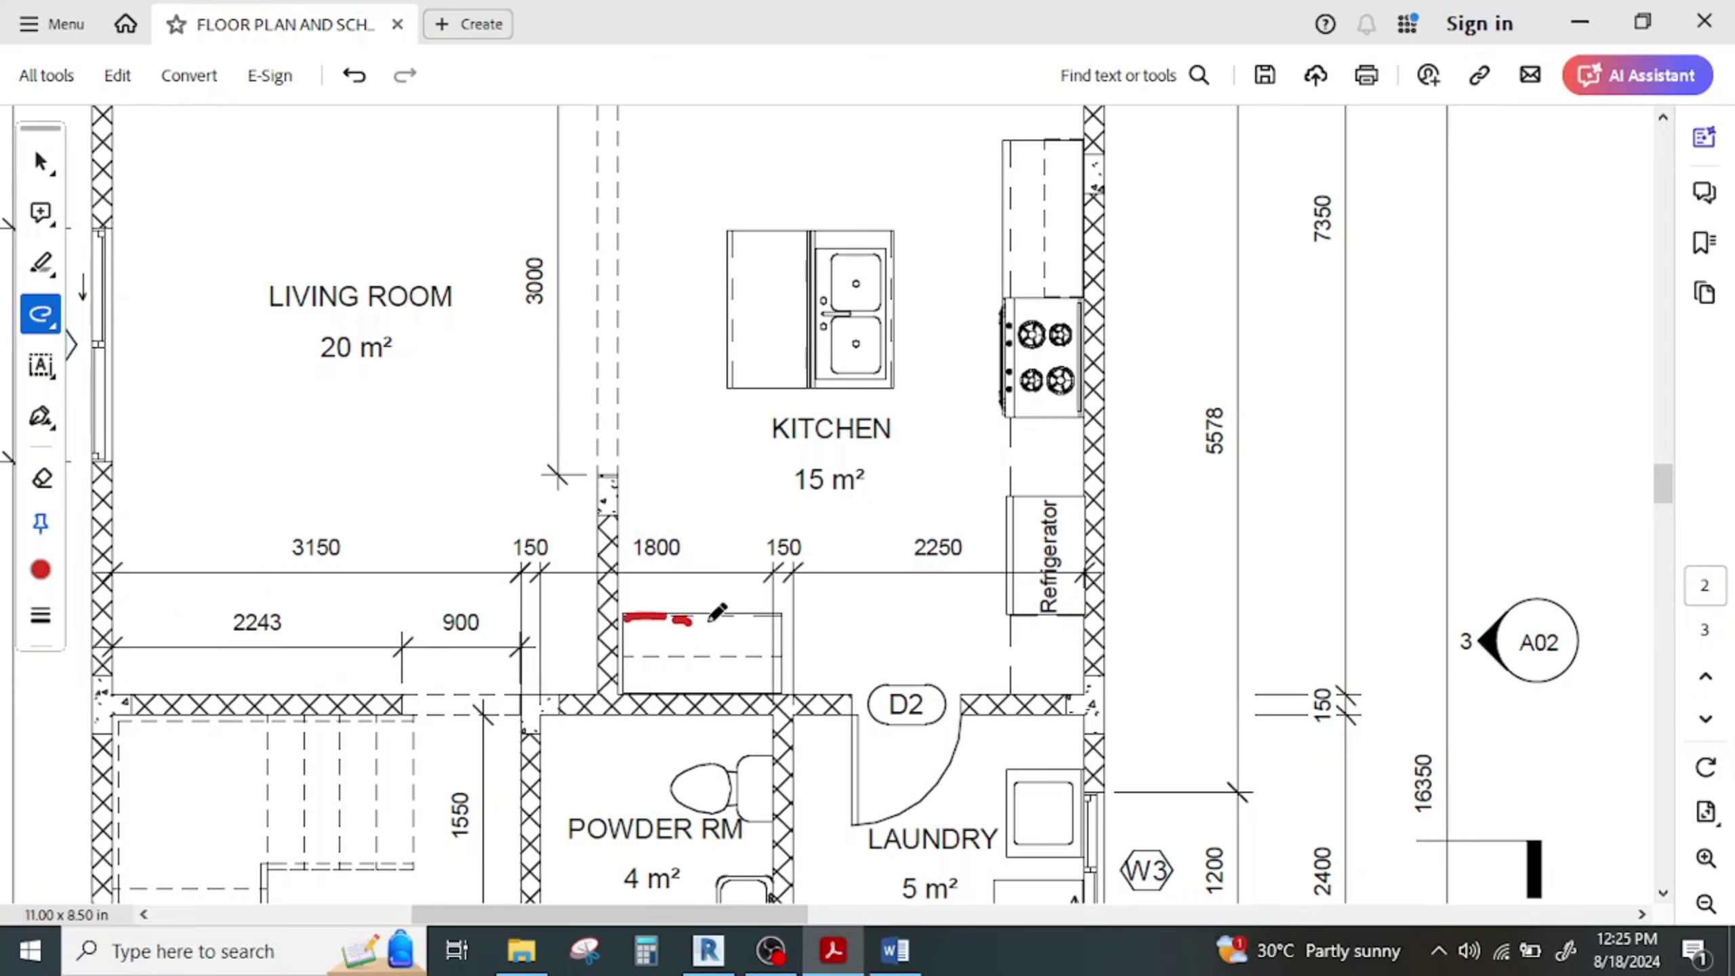
drag(704, 620, 787, 621)
mouse_move(984, 152)
mouse_down()
mouse_move(1042, 140)
mouse_move(1052, 270)
mouse_move(1011, 301)
mouse_move(985, 164)
mouse_move(1005, 113)
mouse_up()
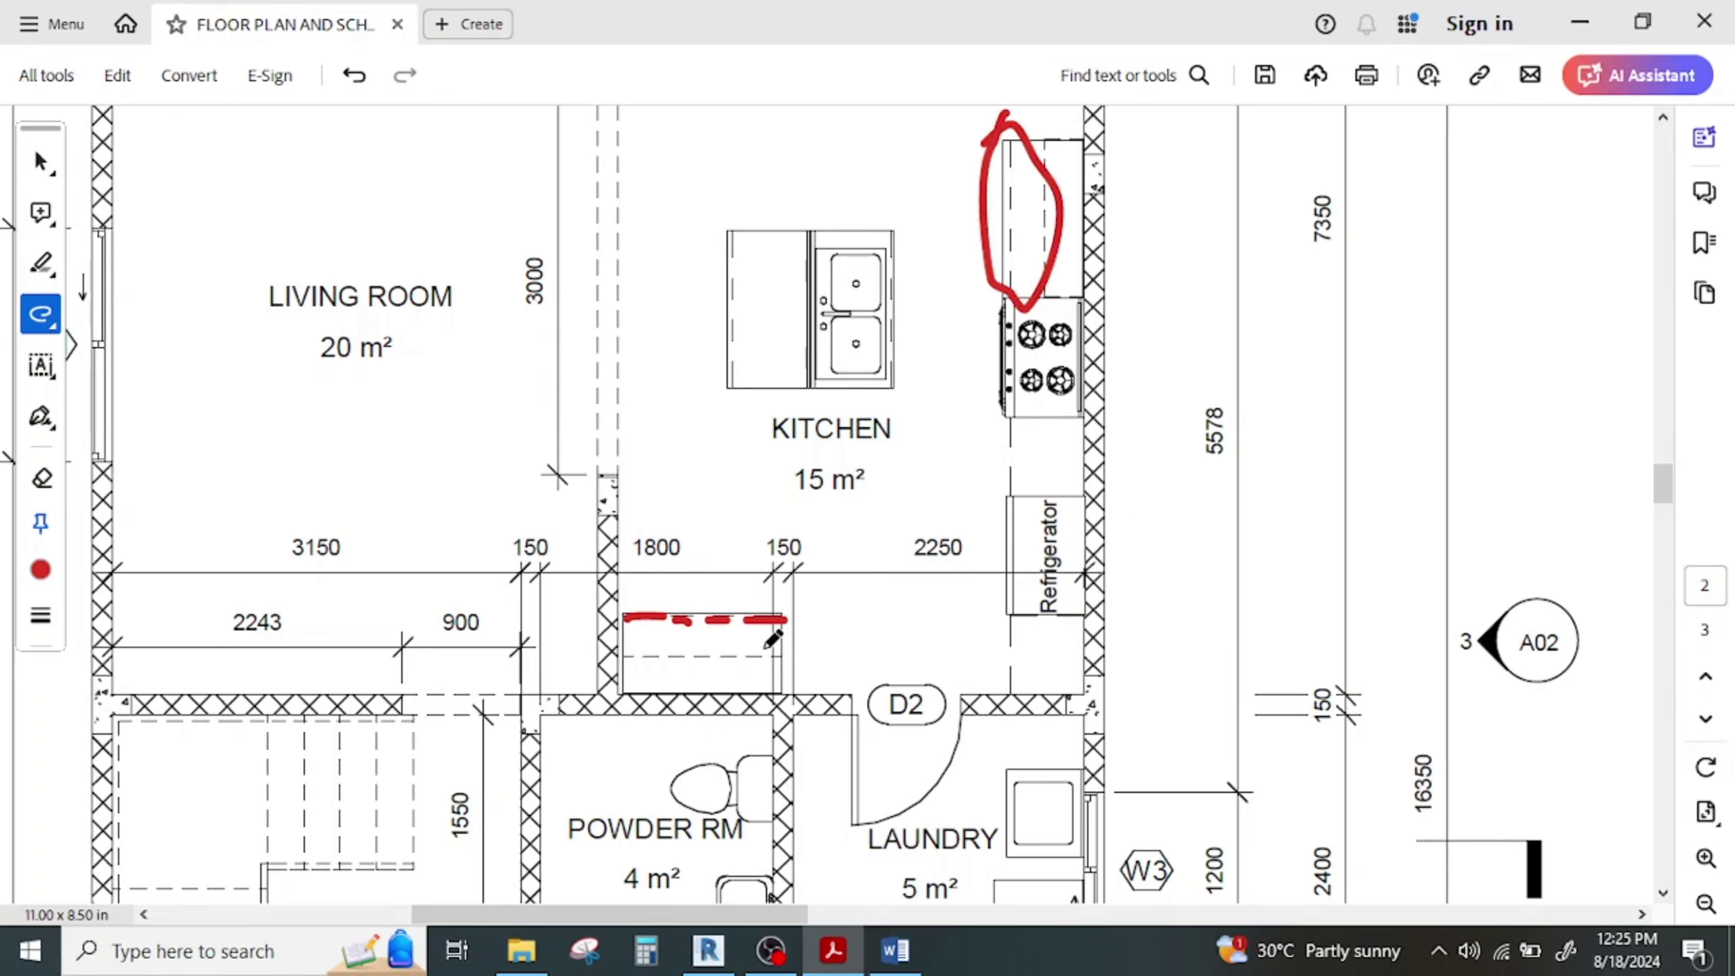
Draw red arrows pointing to the counter by the powder room wall and to the kitchen island
drag(766, 656, 884, 614)
drag(770, 634, 832, 648)
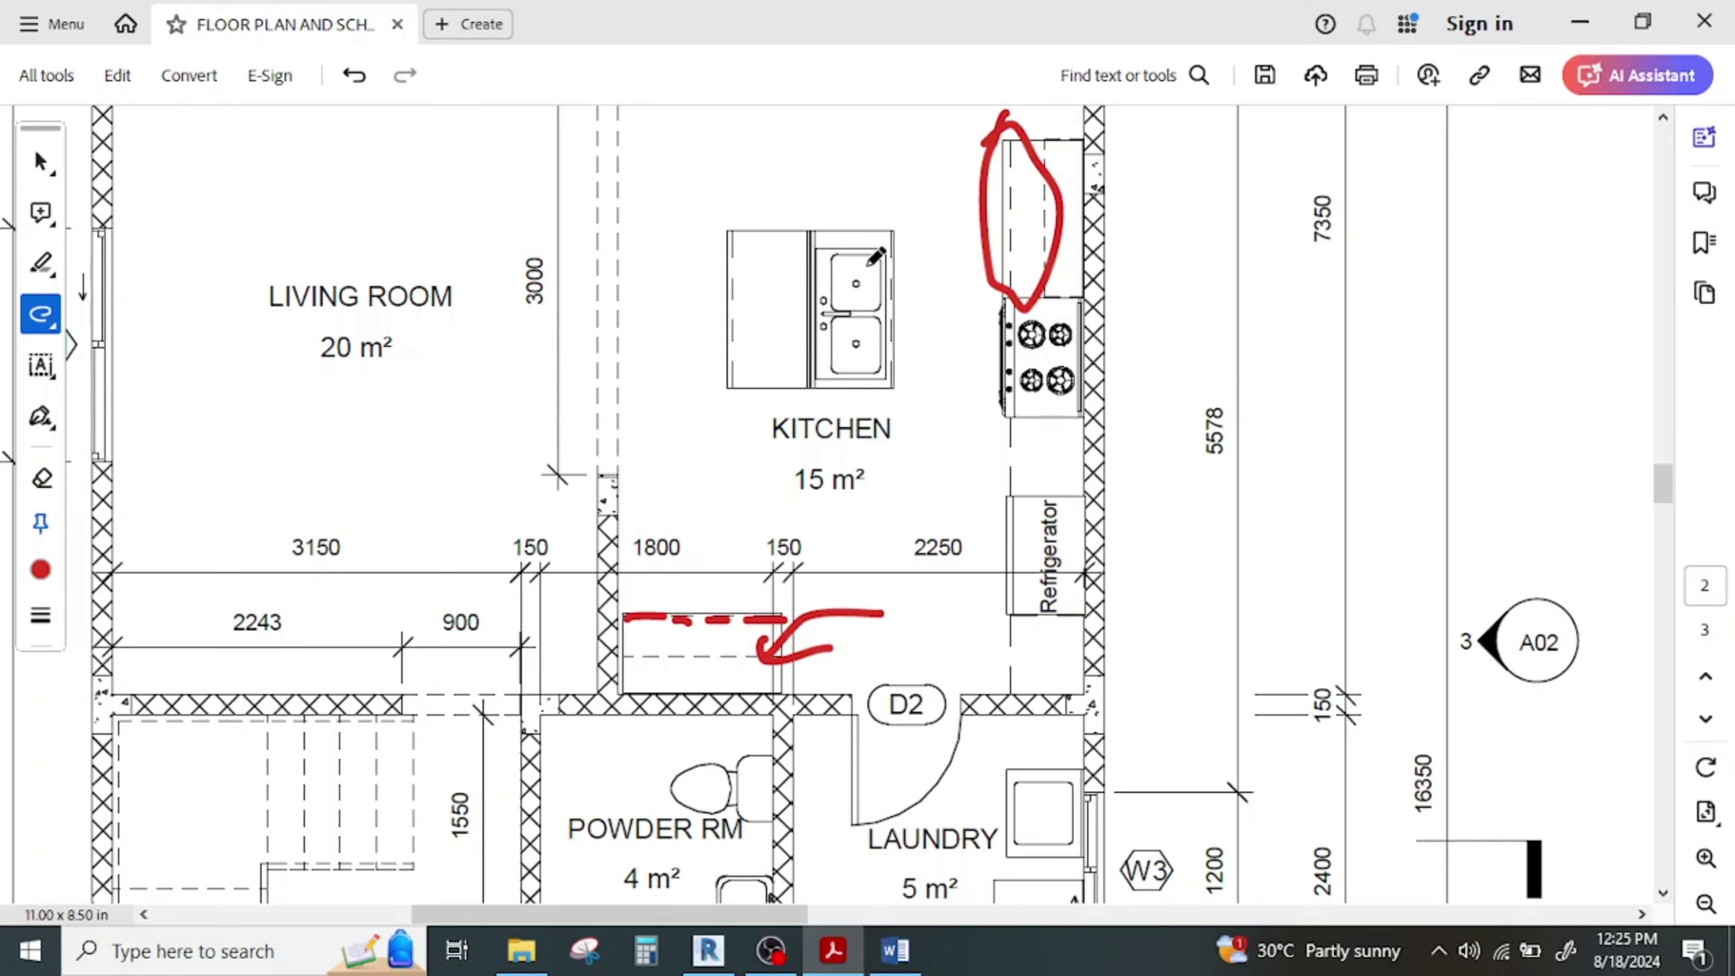
mouse_move(785, 162)
mouse_down()
mouse_move(787, 229)
mouse_move(763, 219)
mouse_move(809, 205)
mouse_up()
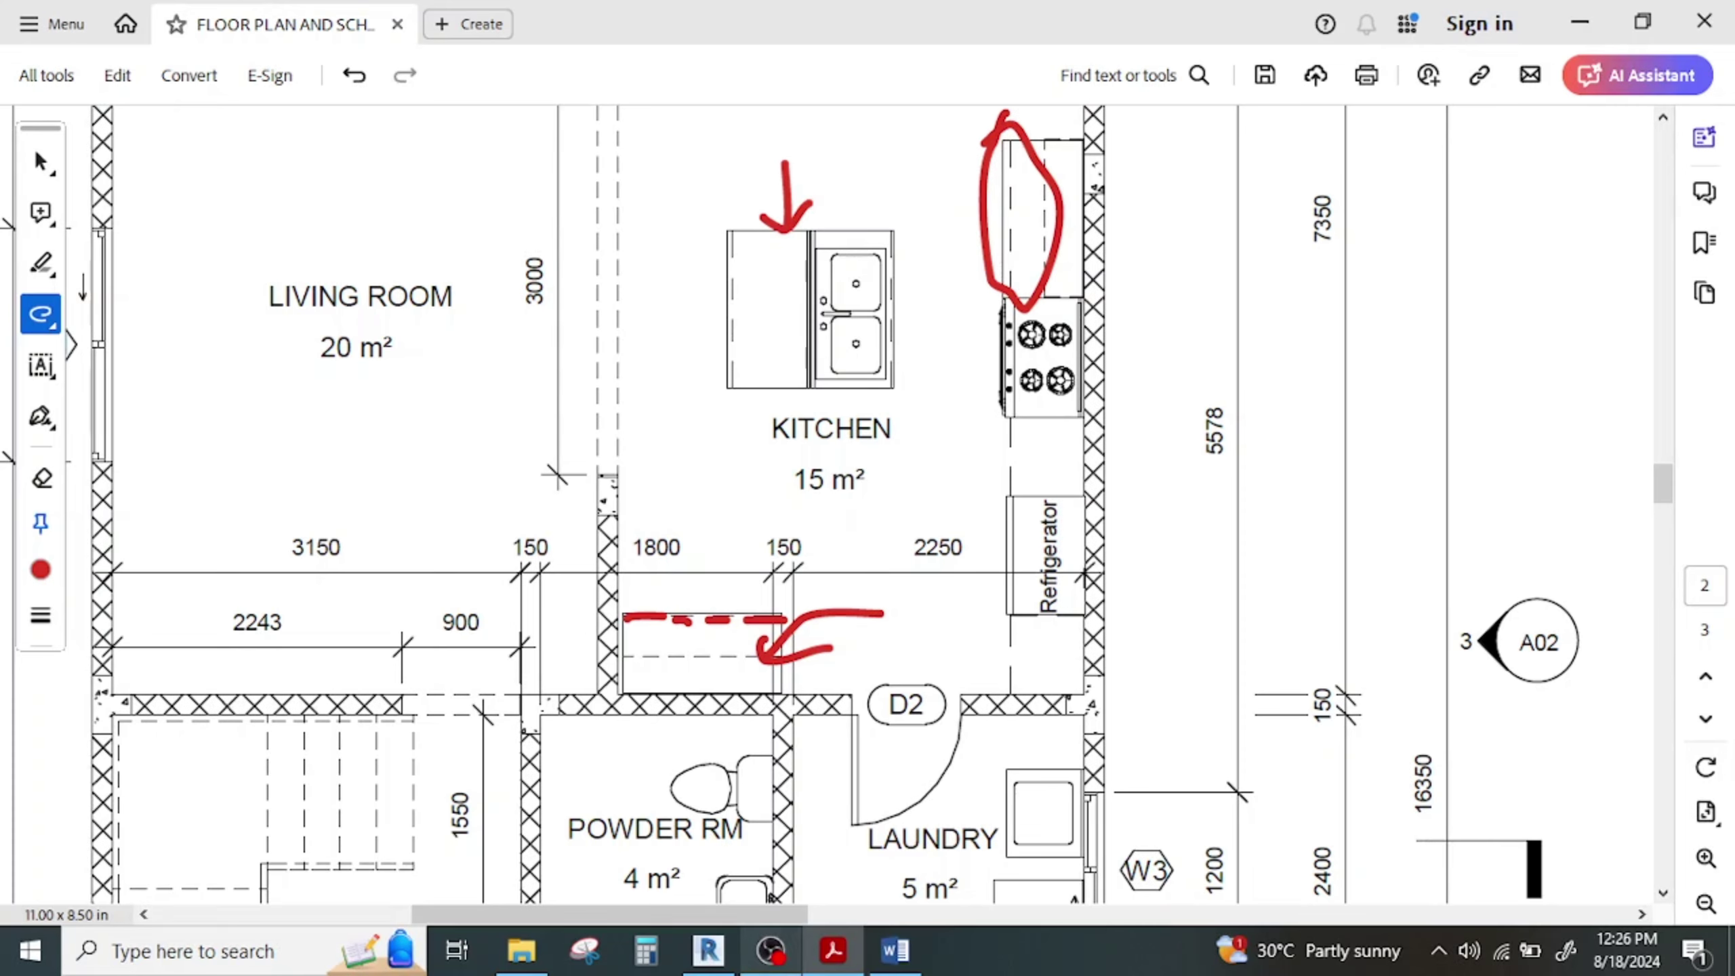
Switch to Revit and hide the section line running through the kitchen in the 02_1ST FL plan
click(708, 951)
scroll(831, 440, down, 1)
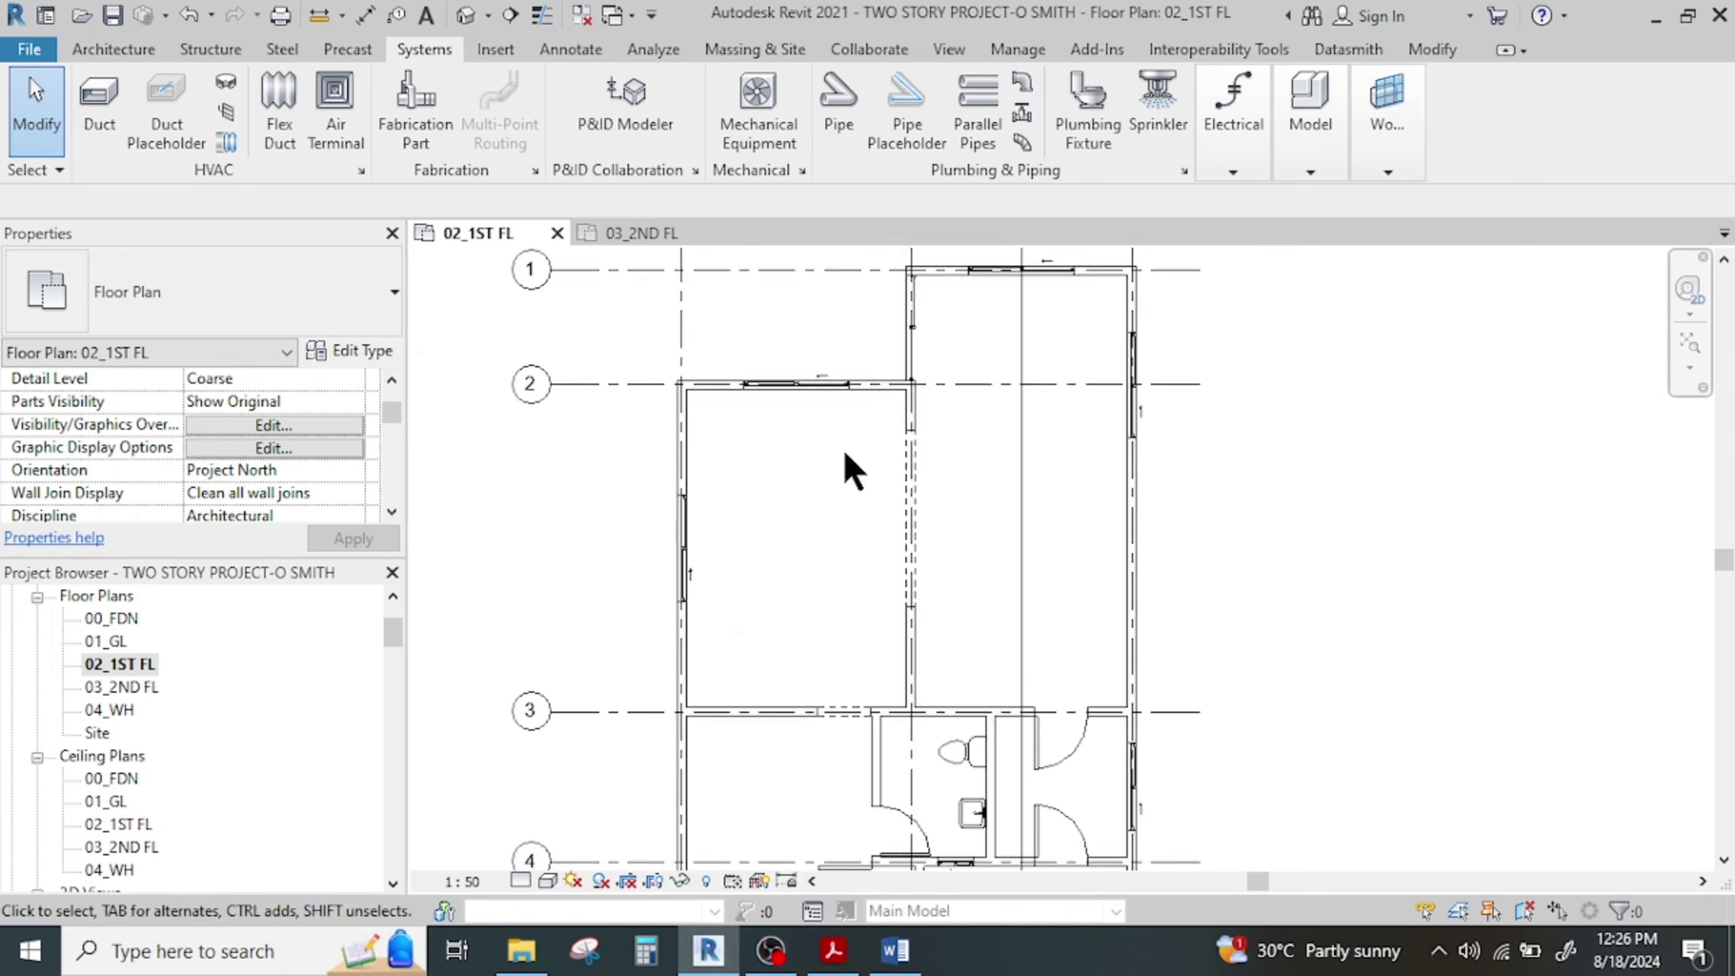
middle_drag(843, 448, 780, 499)
click(963, 518)
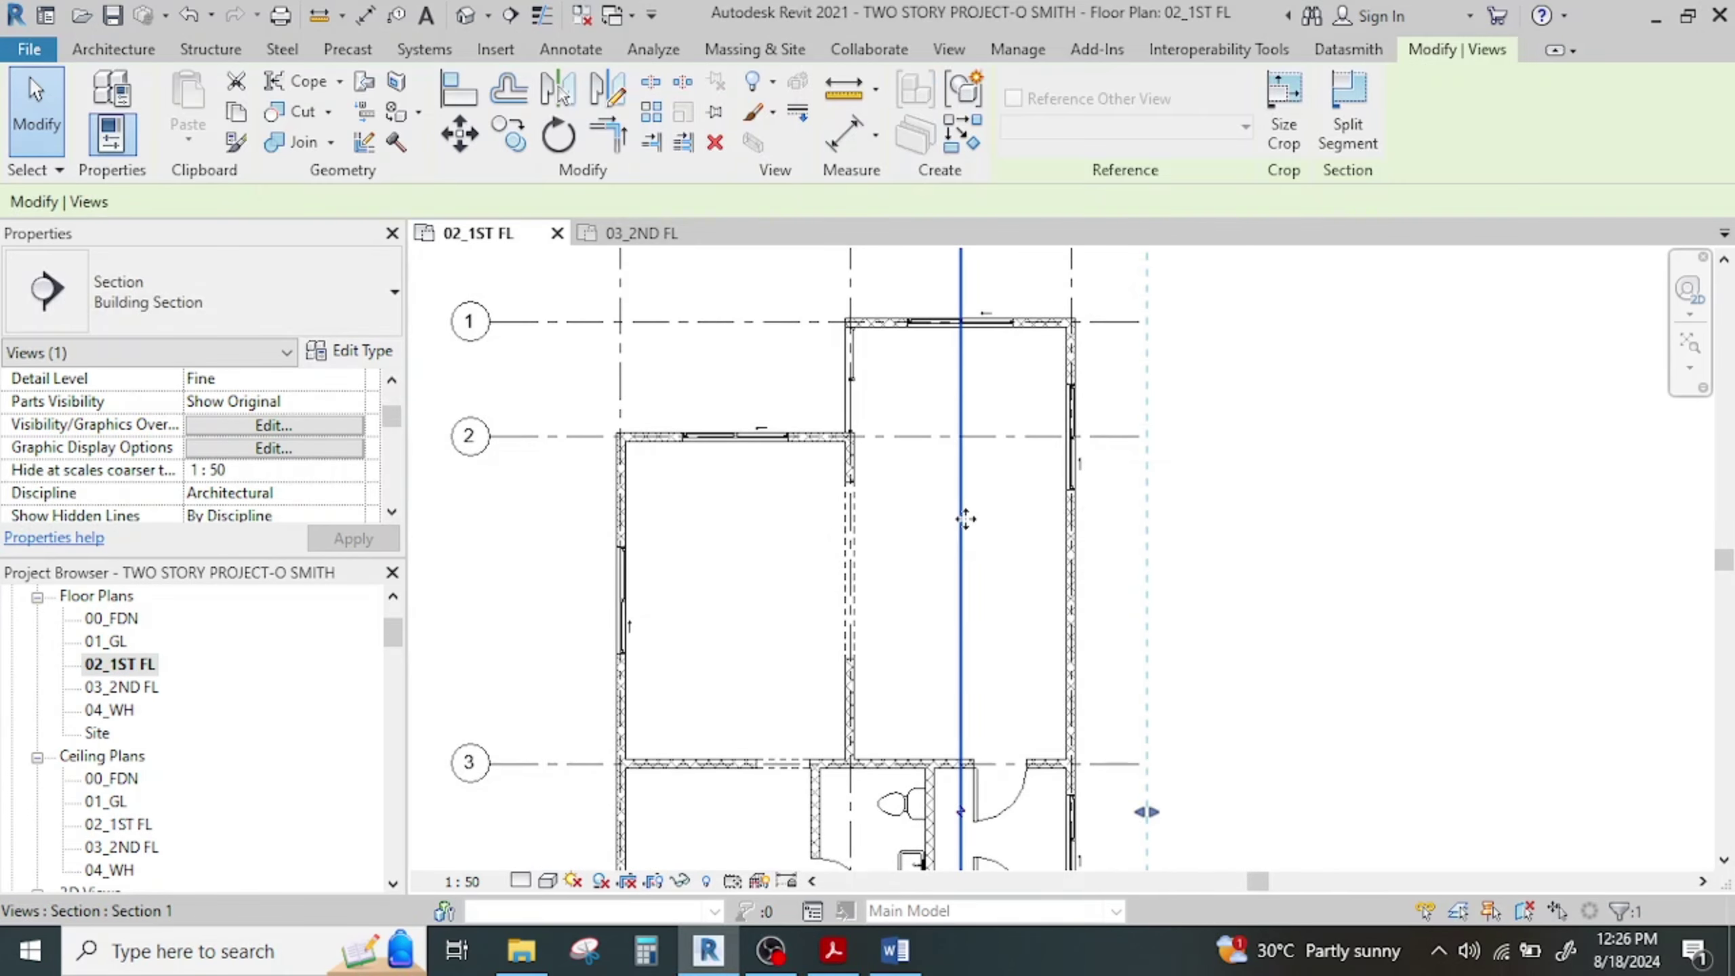
right_click(963, 517)
mouse_move(1105, 480)
click(1283, 480)
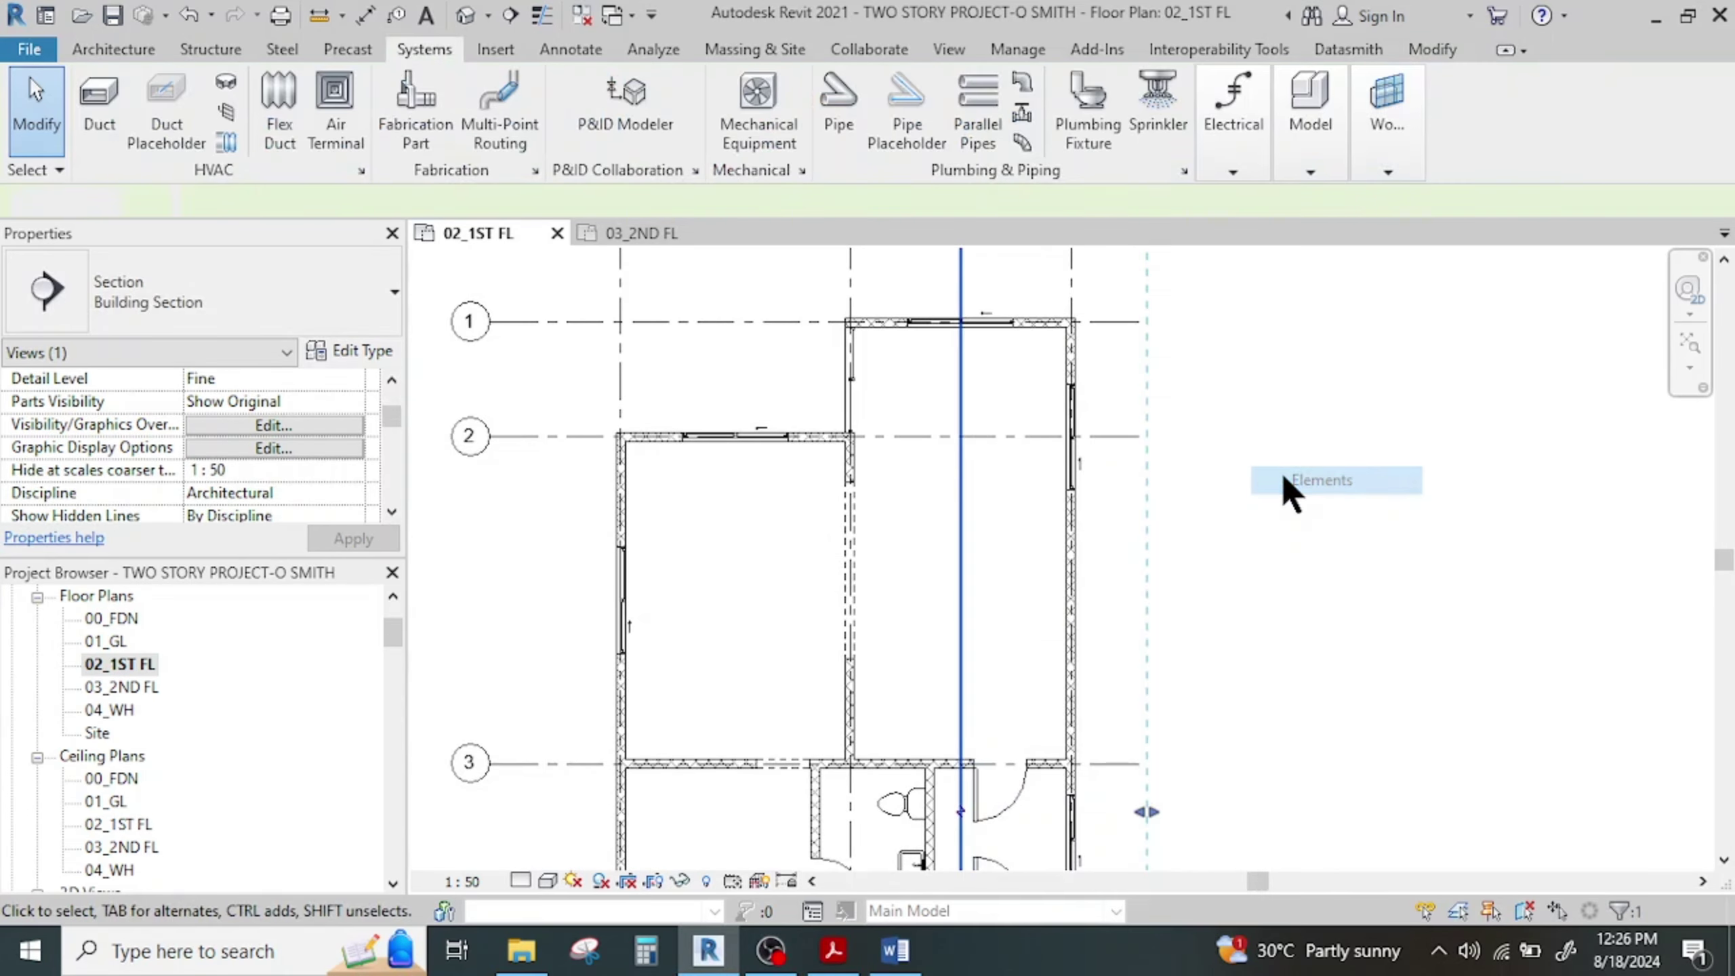
Start placing a component and look through the loaded component types for base cabinets
scroll(879, 621, up, 1)
middle_drag(880, 620, 960, 537)
click(113, 49)
click(256, 96)
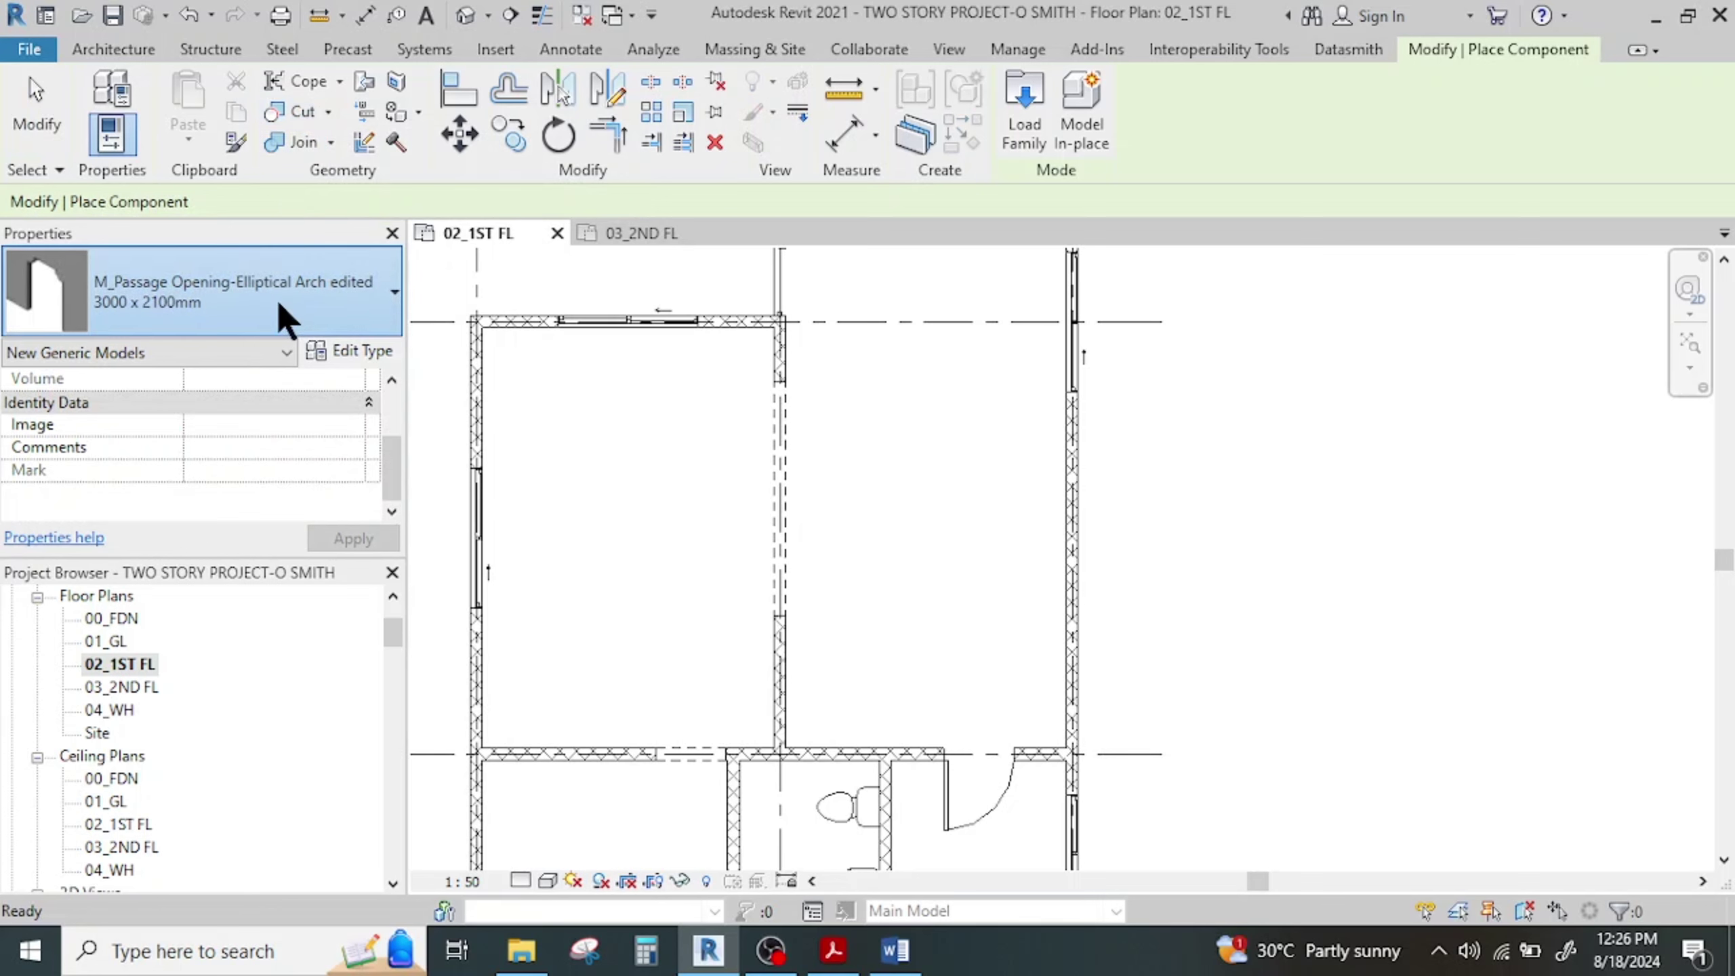
click(286, 321)
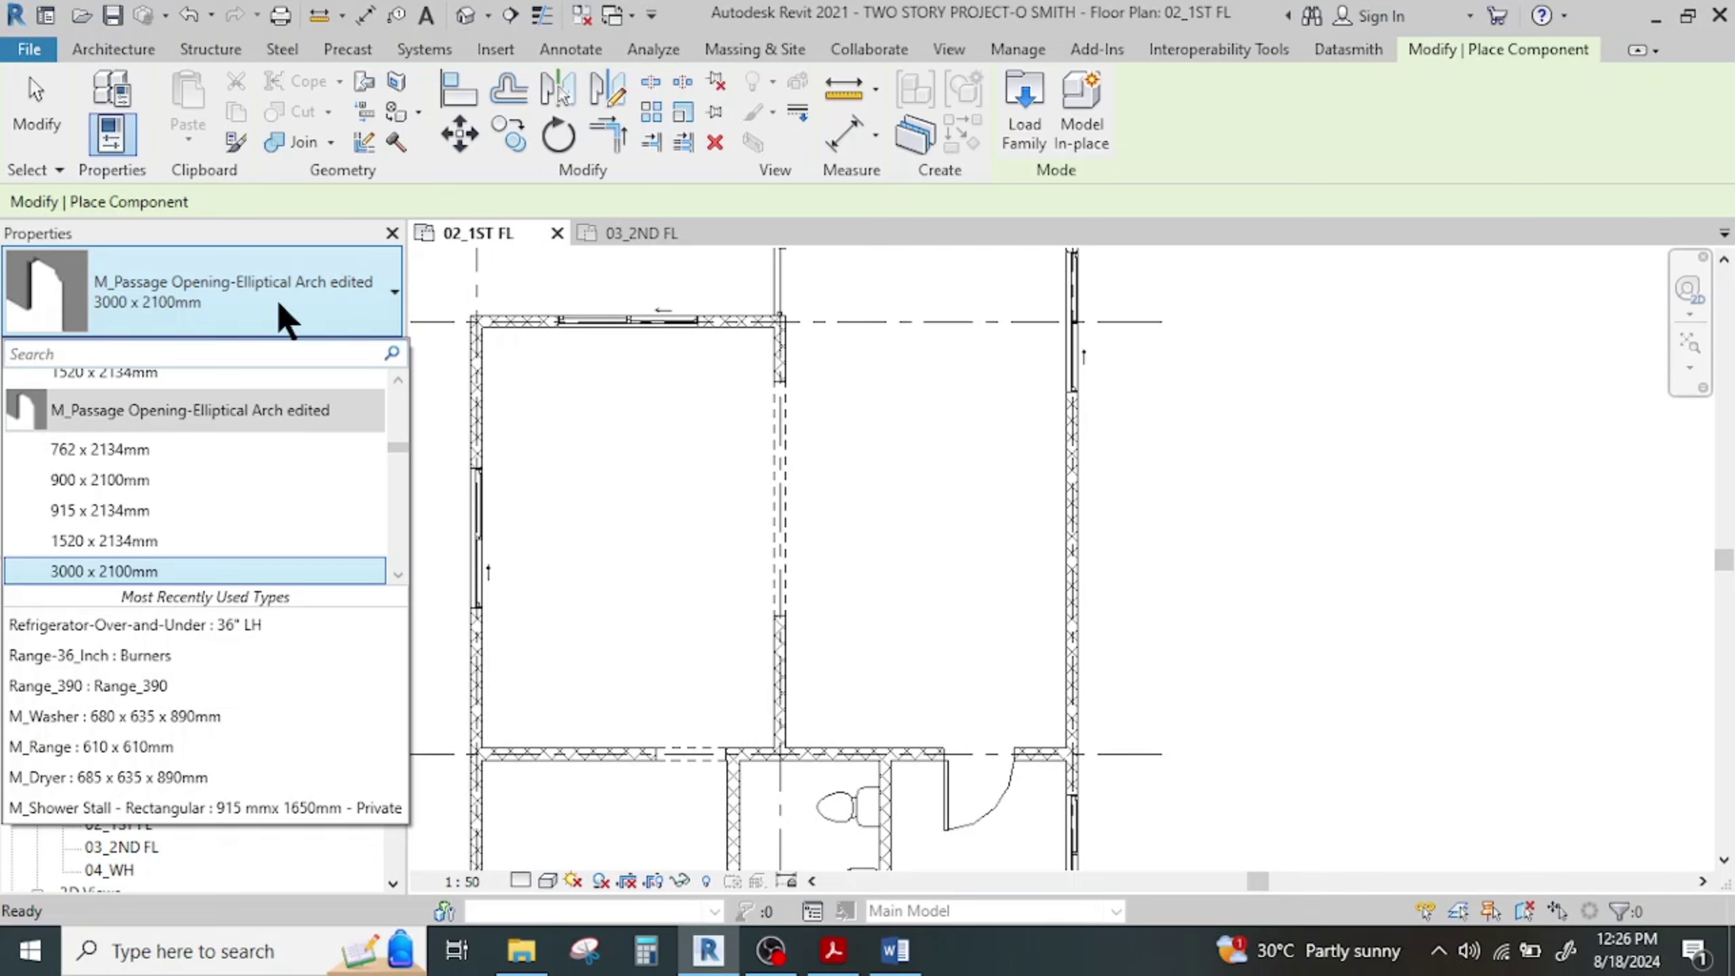
scroll(283, 480, up, 2)
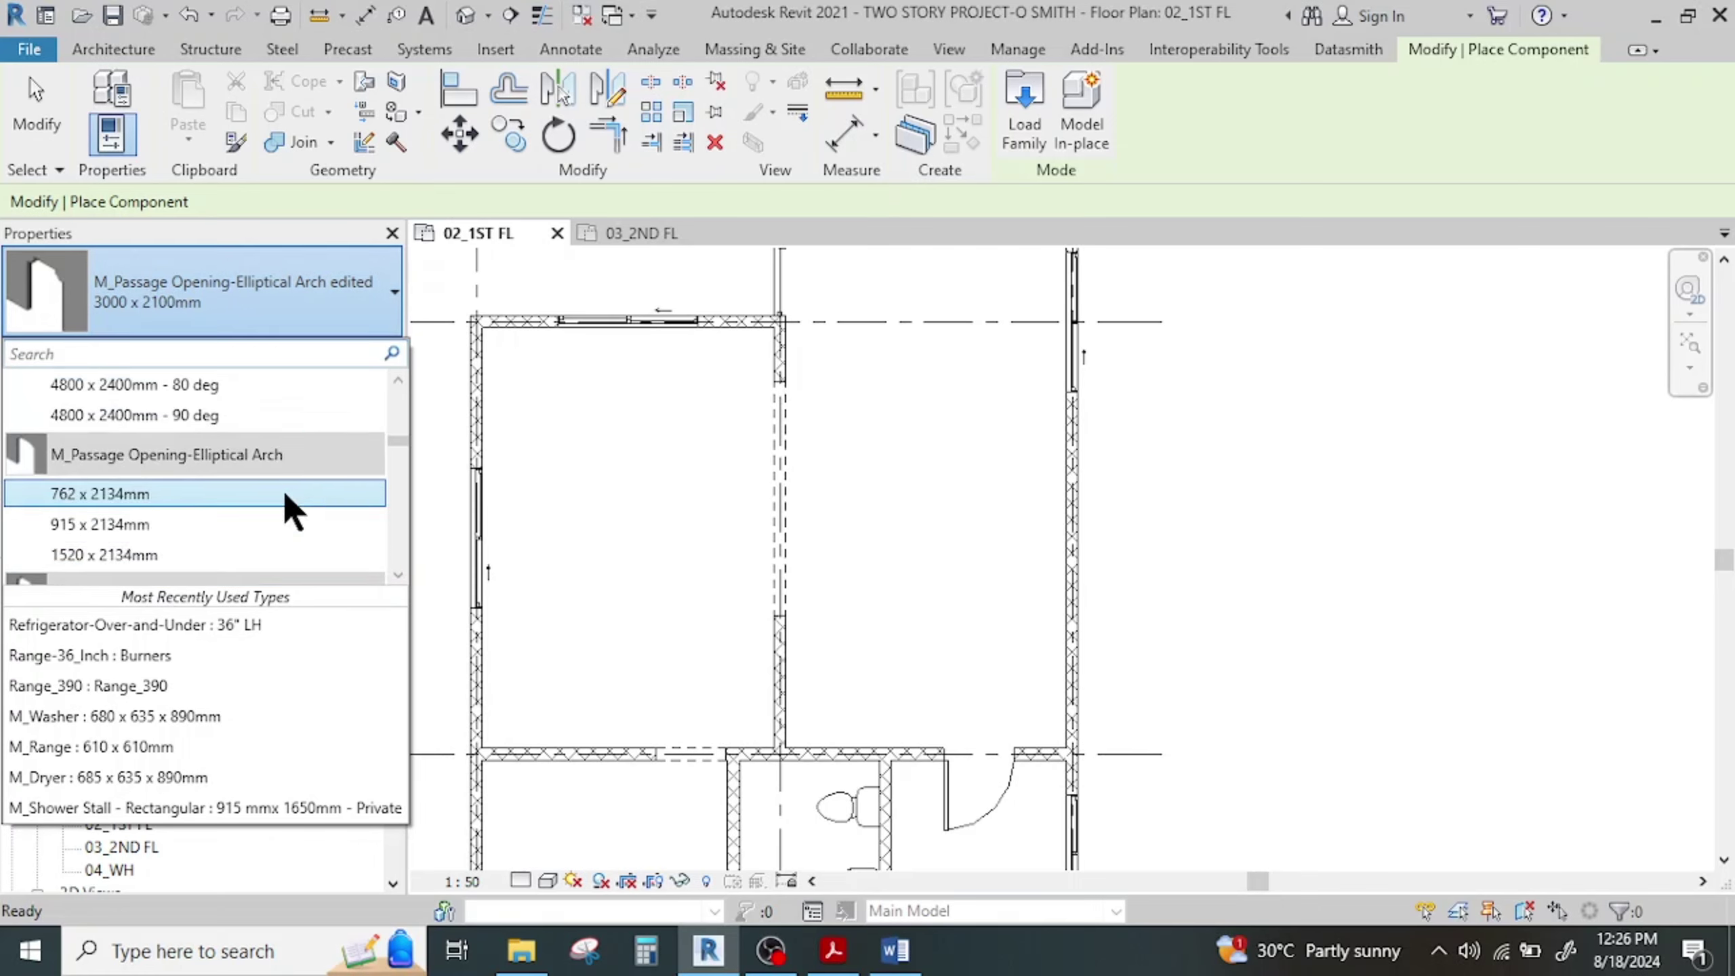
scroll(284, 494, up, 10)
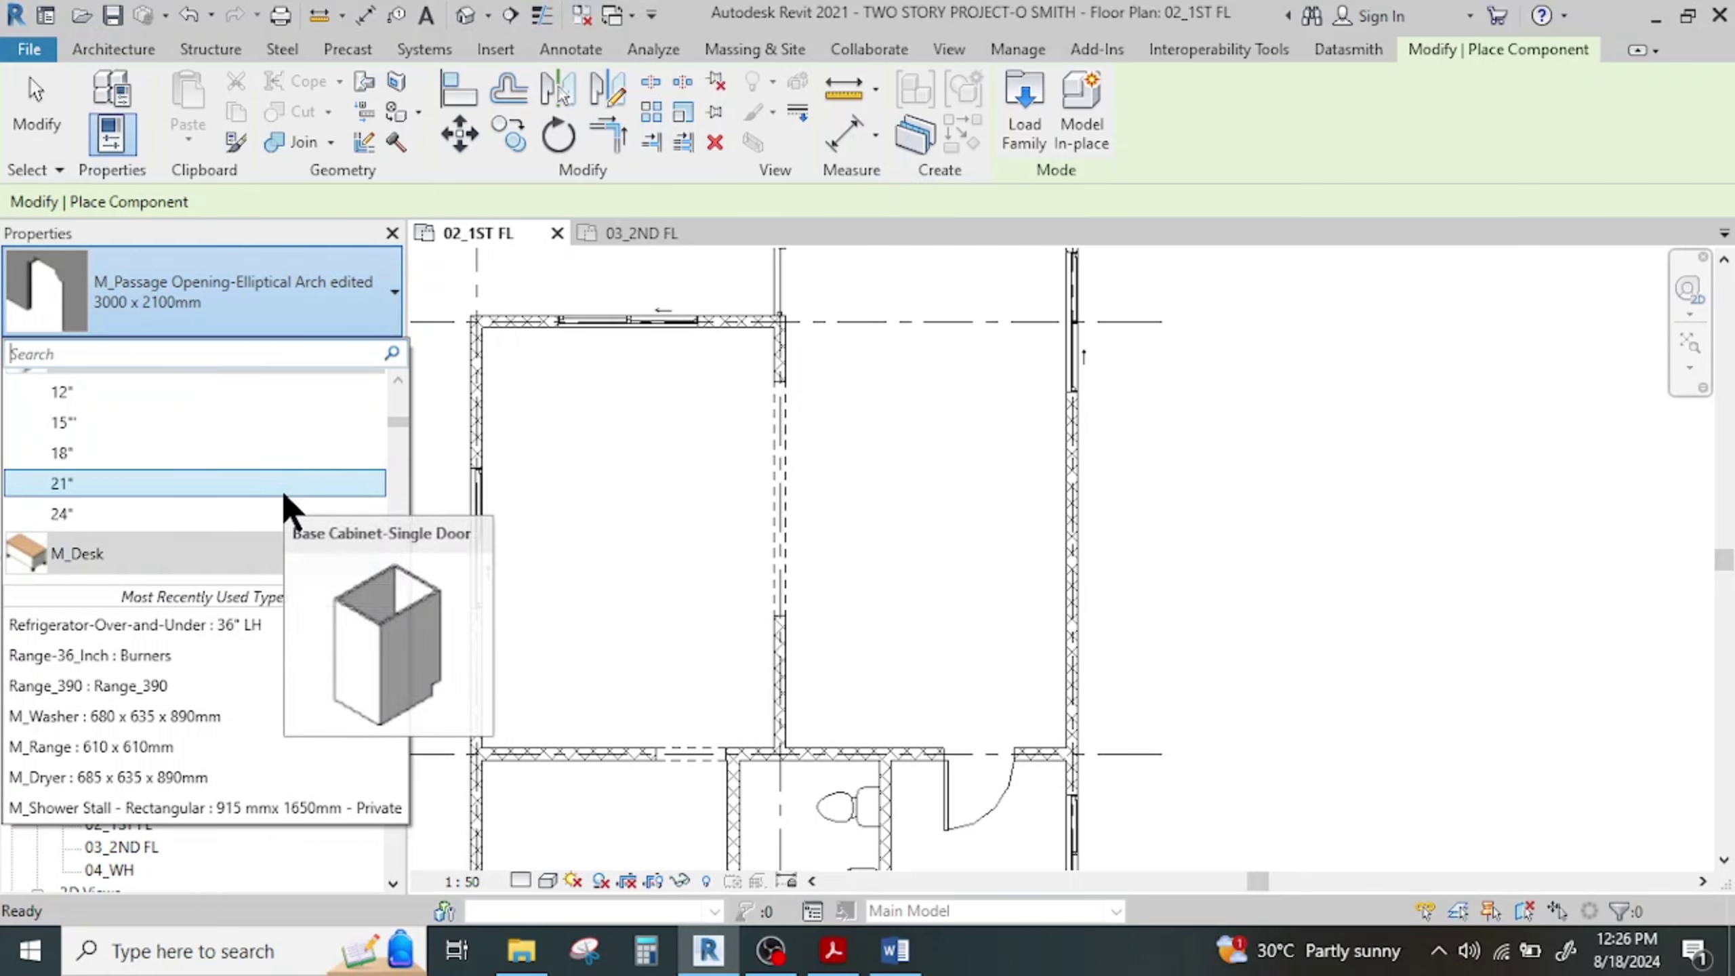
scroll(282, 494, up, 3)
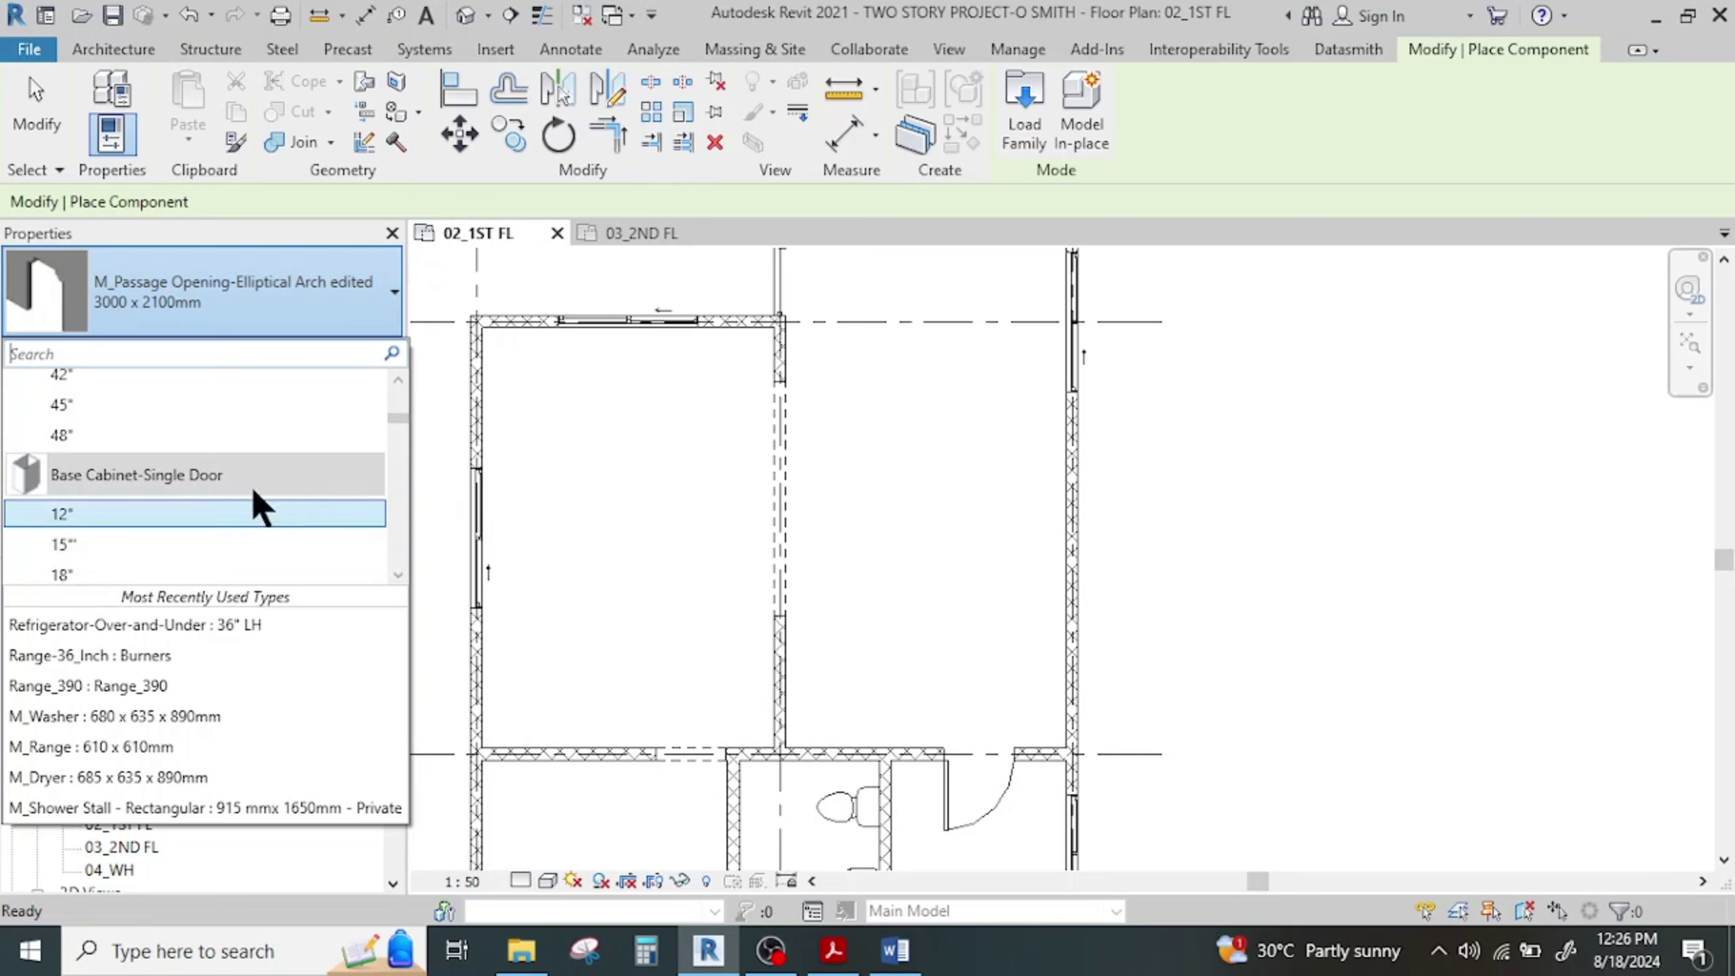
scroll(247, 489, up, 3)
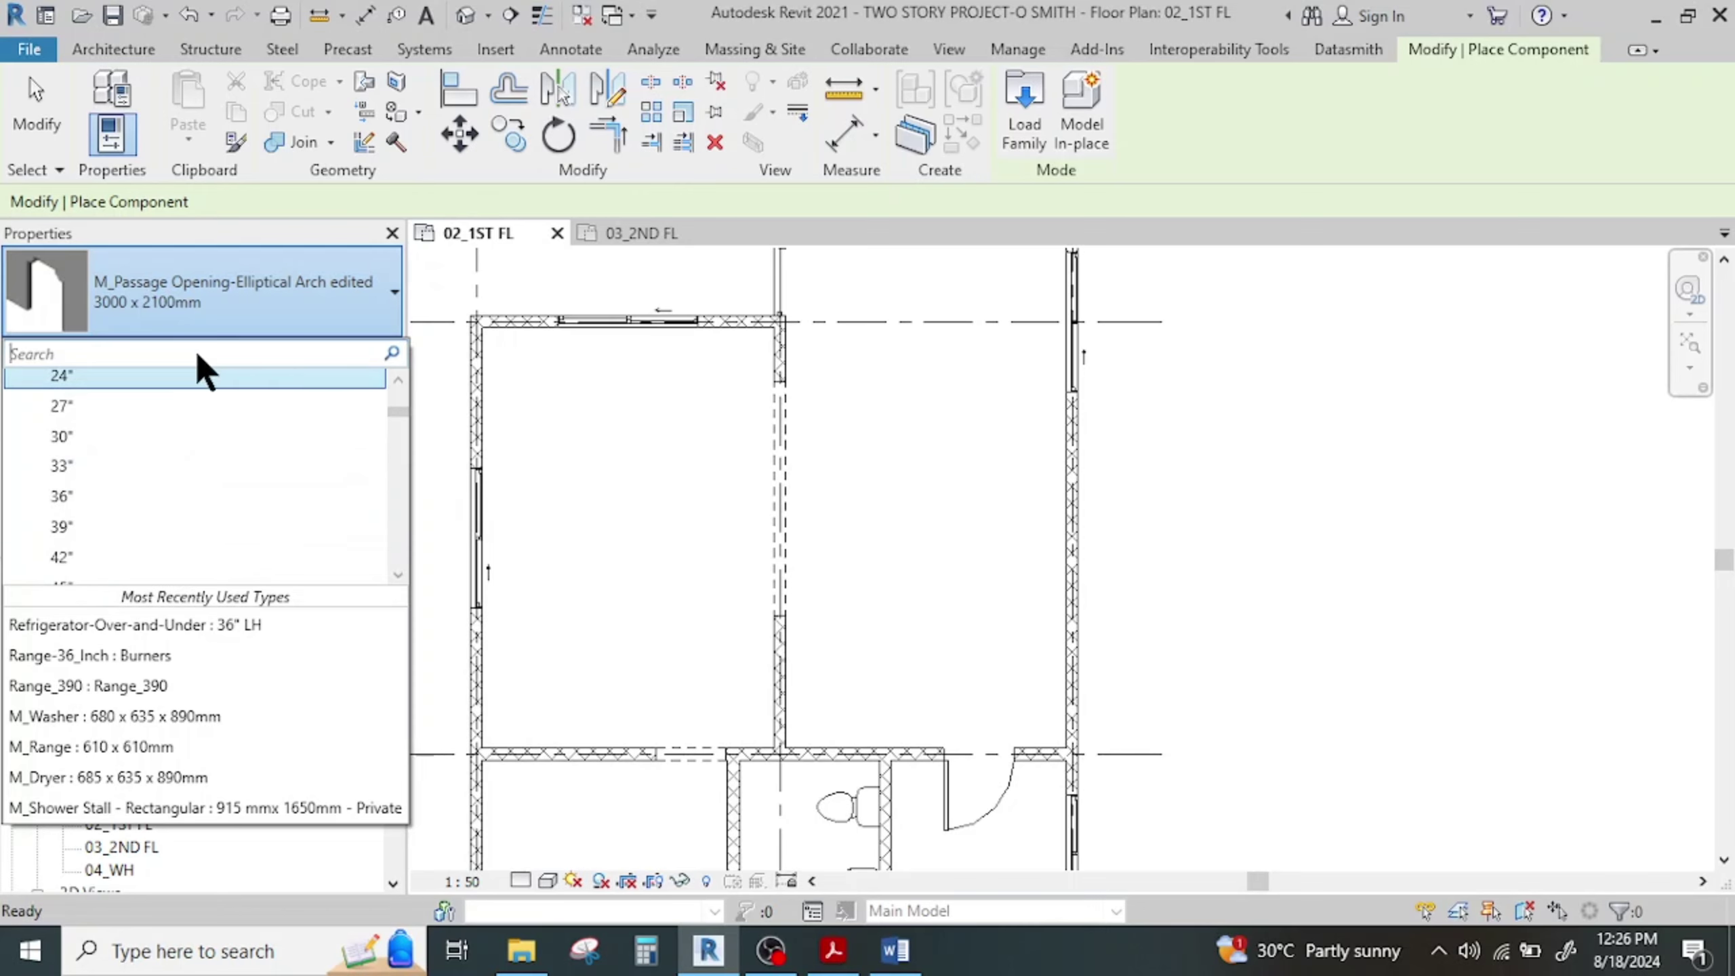
scroll(248, 457, down, 3)
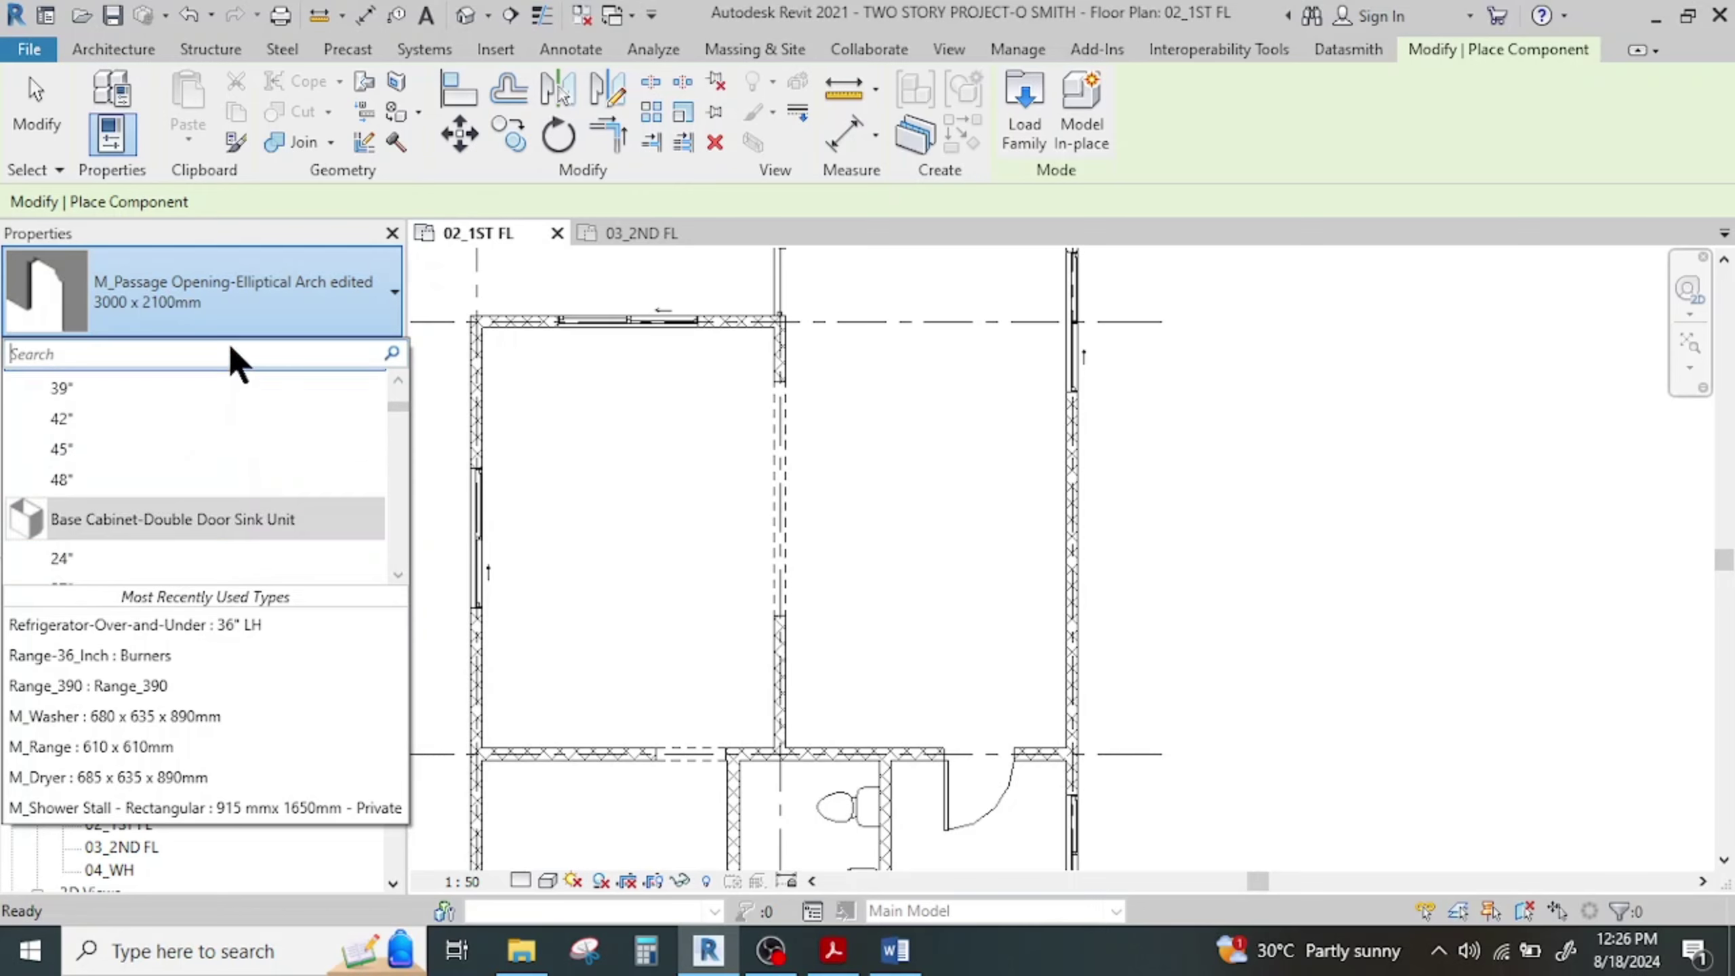
Filter the component types by "cabinet" and choose Base Cabinet-Double Door & 2 Drawer, size 48"
text(cabinet)
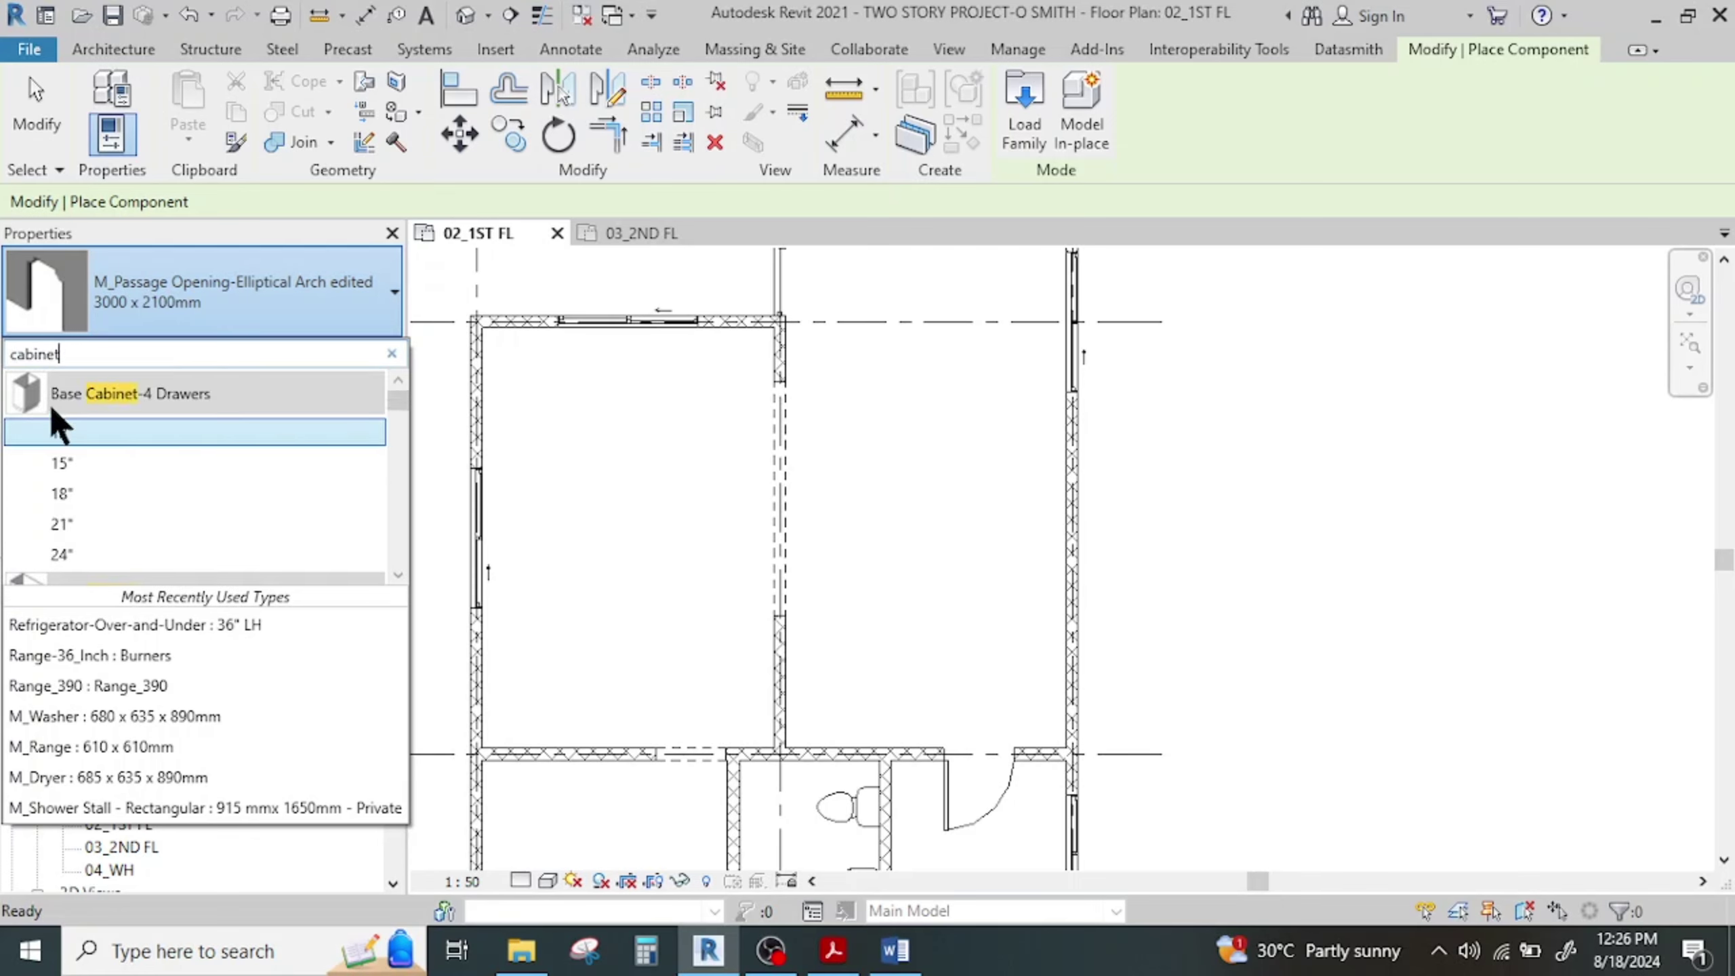
scroll(154, 520, down, 1)
scroll(156, 521, down, 4)
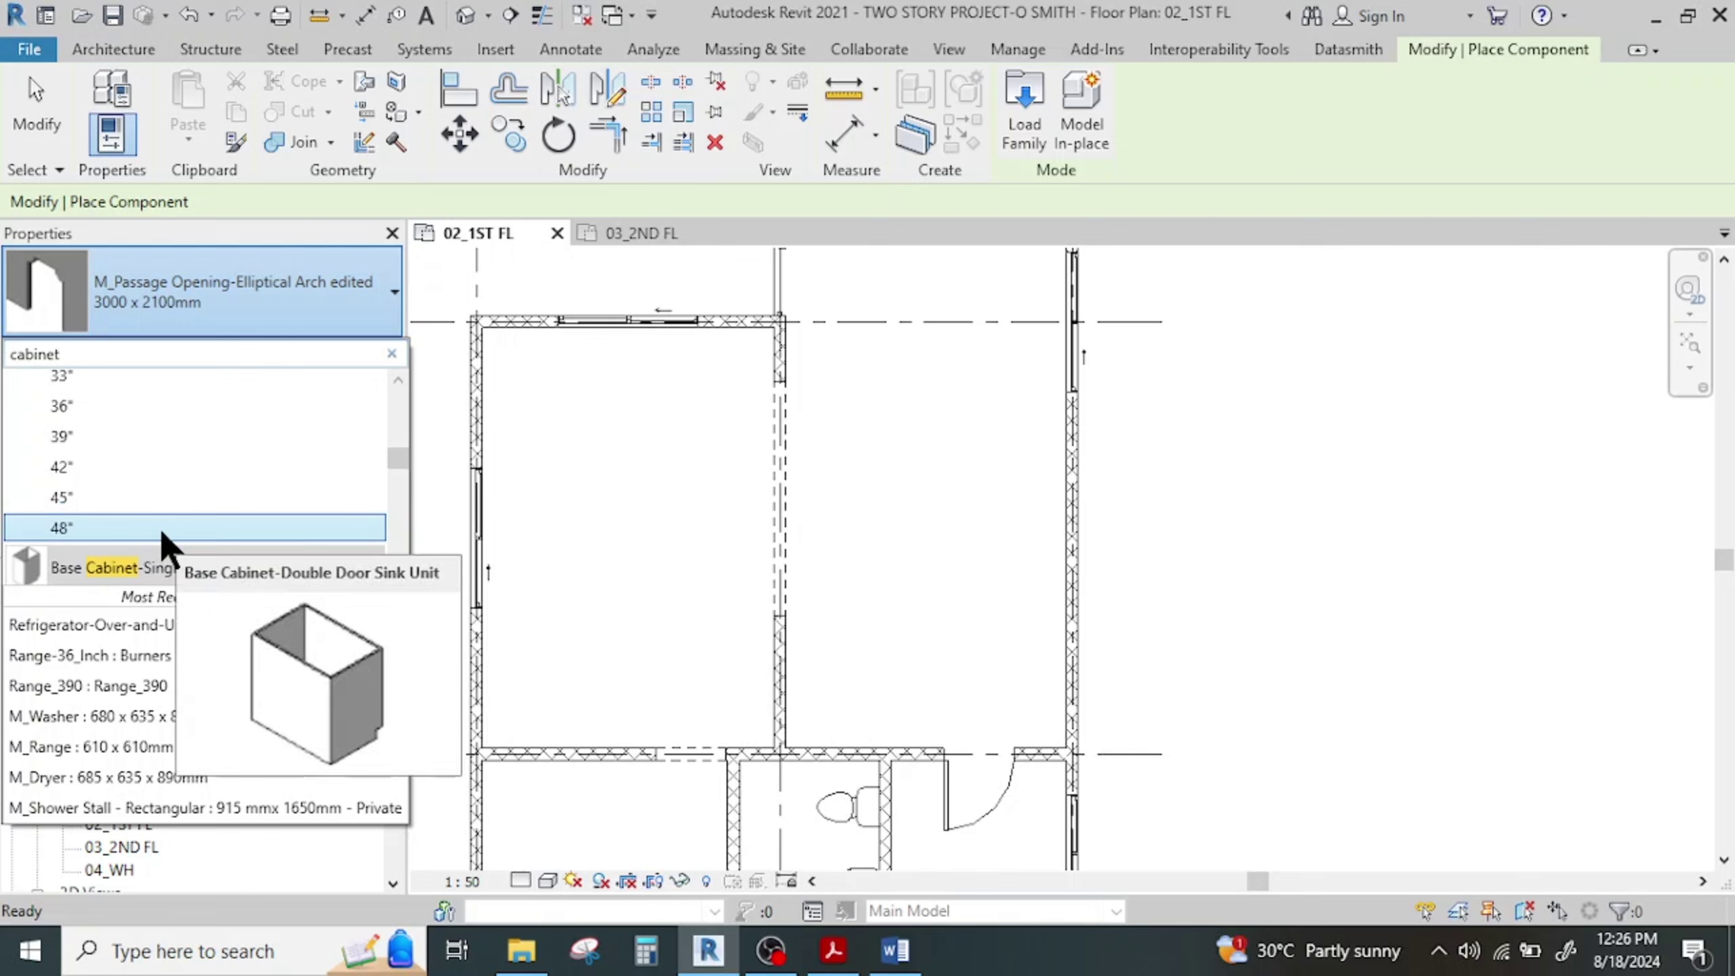
mouse_move(164, 544)
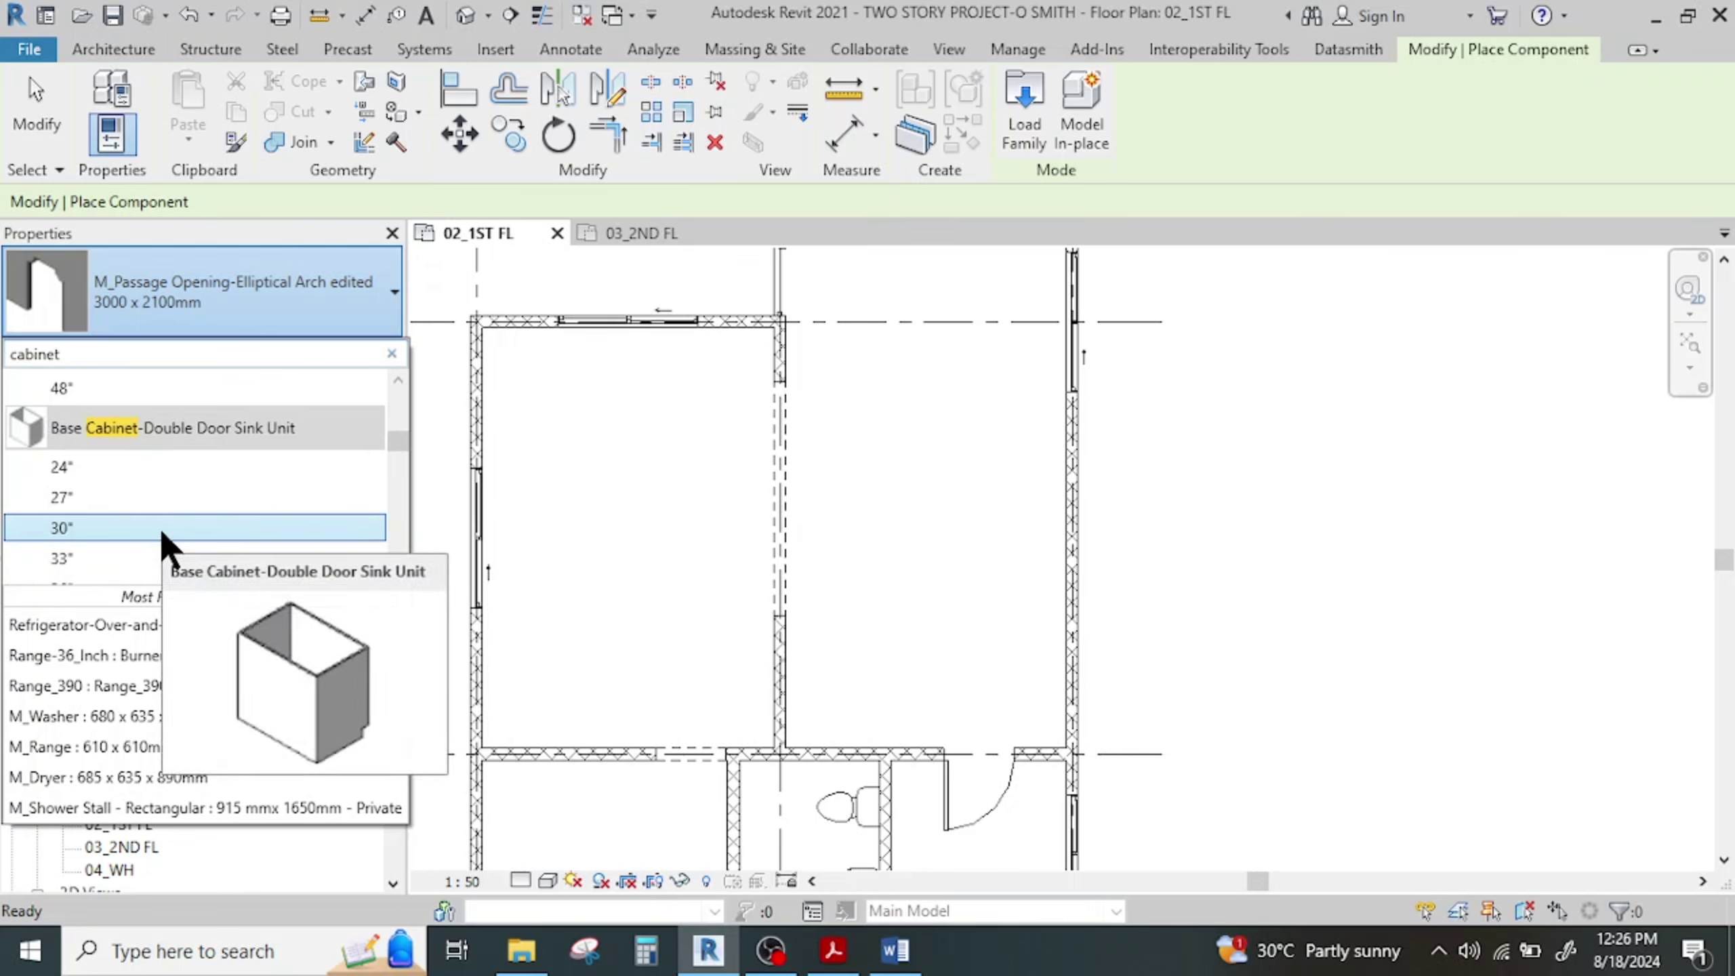
scroll(168, 547, up, 4)
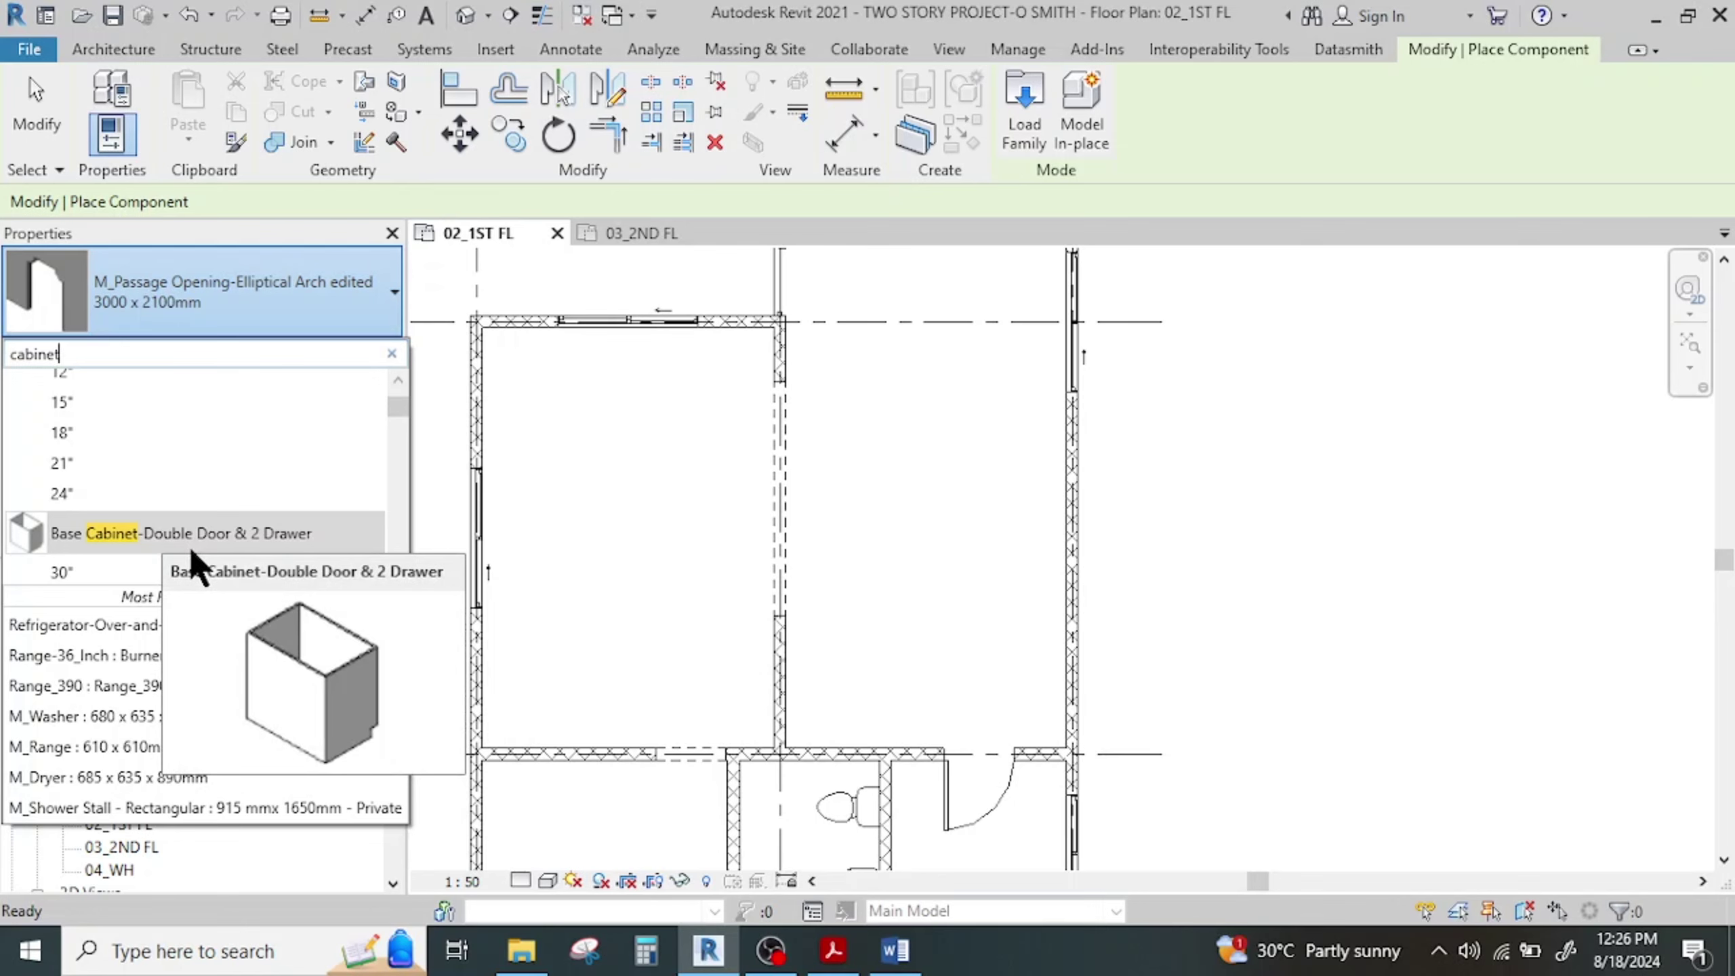
scroll(184, 555, down, 2)
click(171, 572)
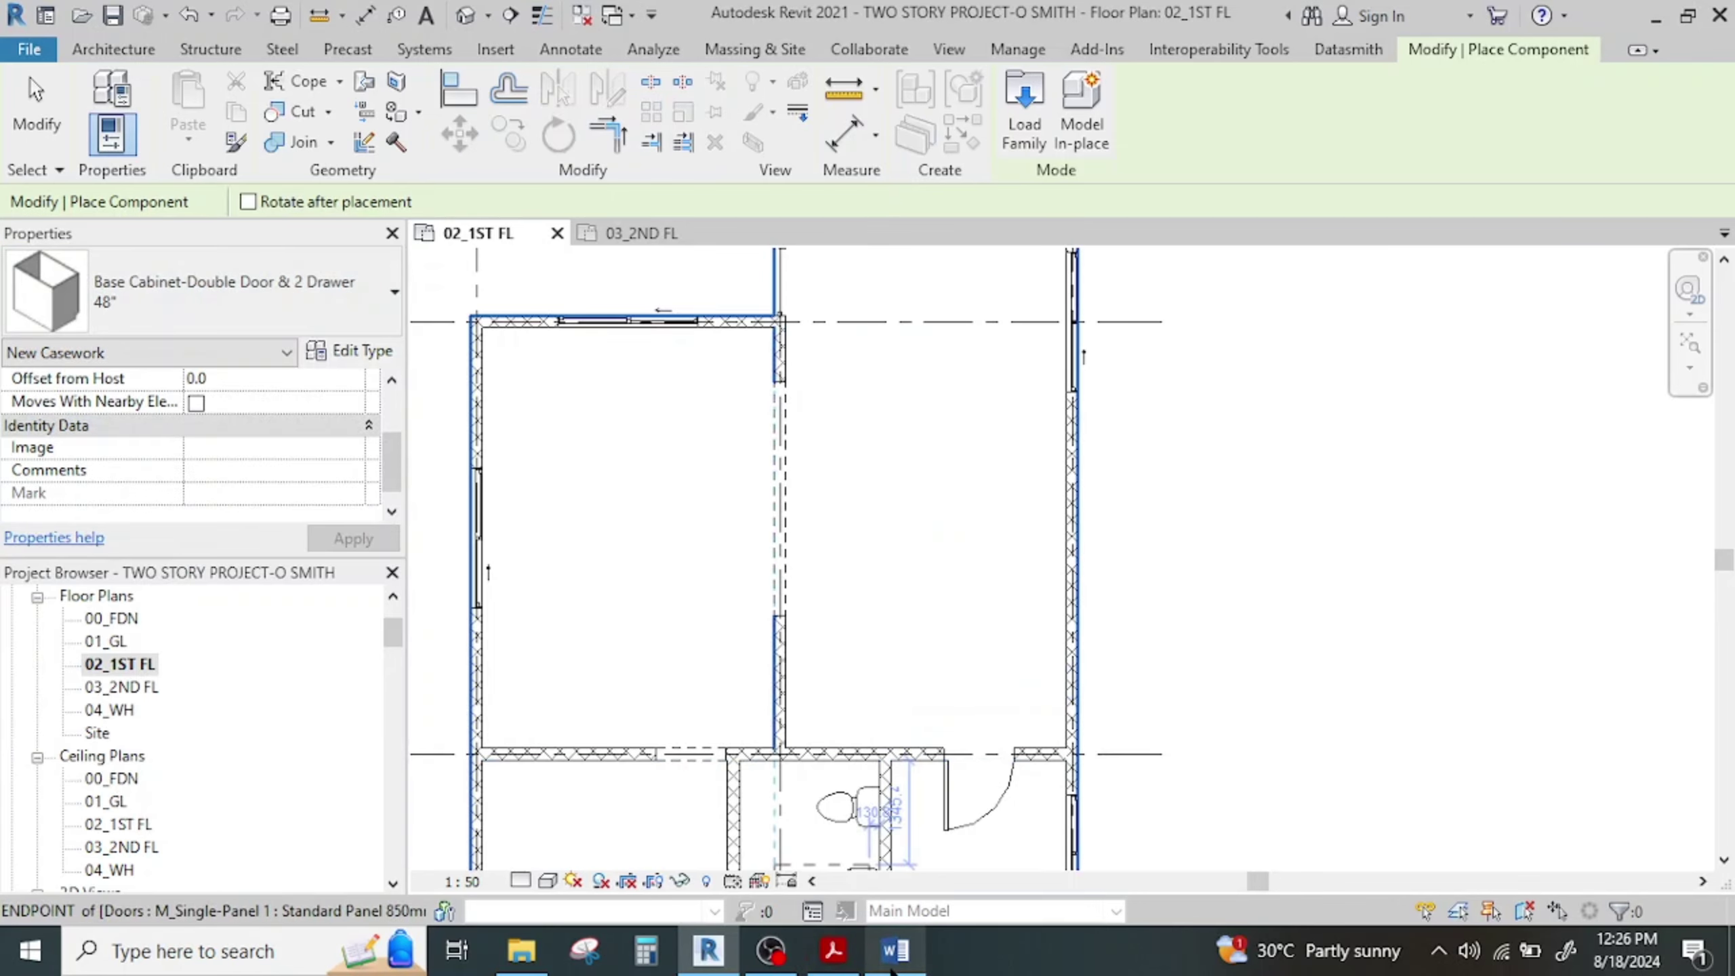
Check the kitchen layout in the PDF, and place the 48" cabinet in the kitchen corner against the powder room wall
click(834, 950)
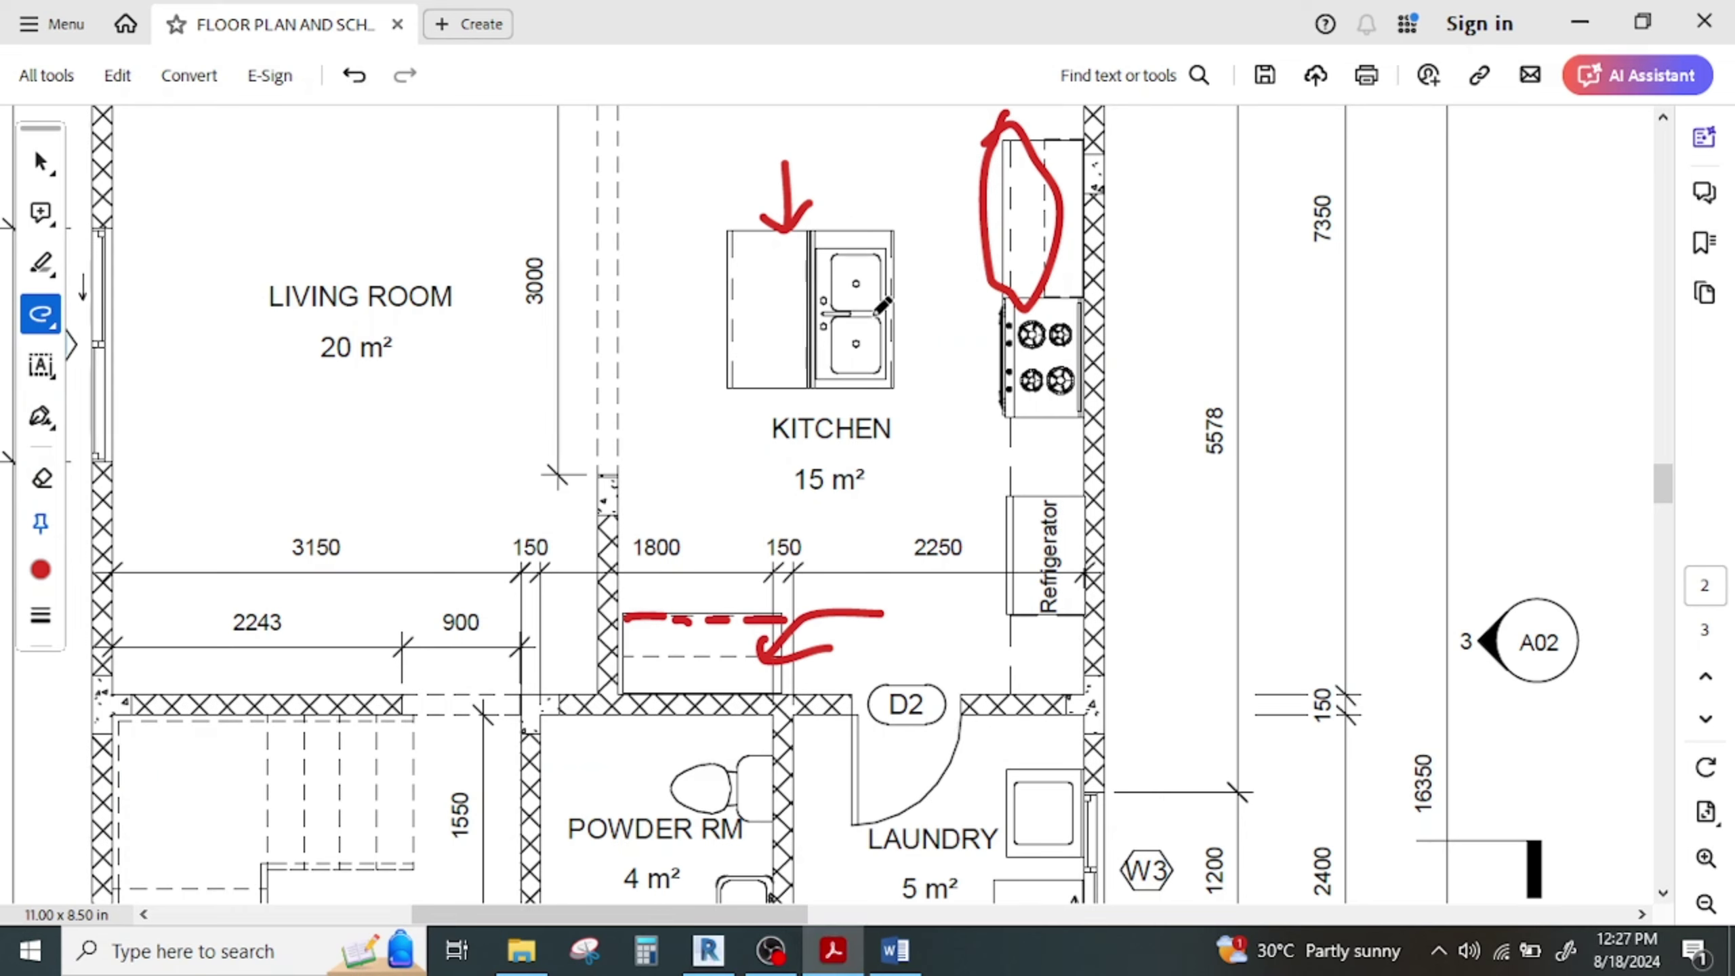
click(708, 950)
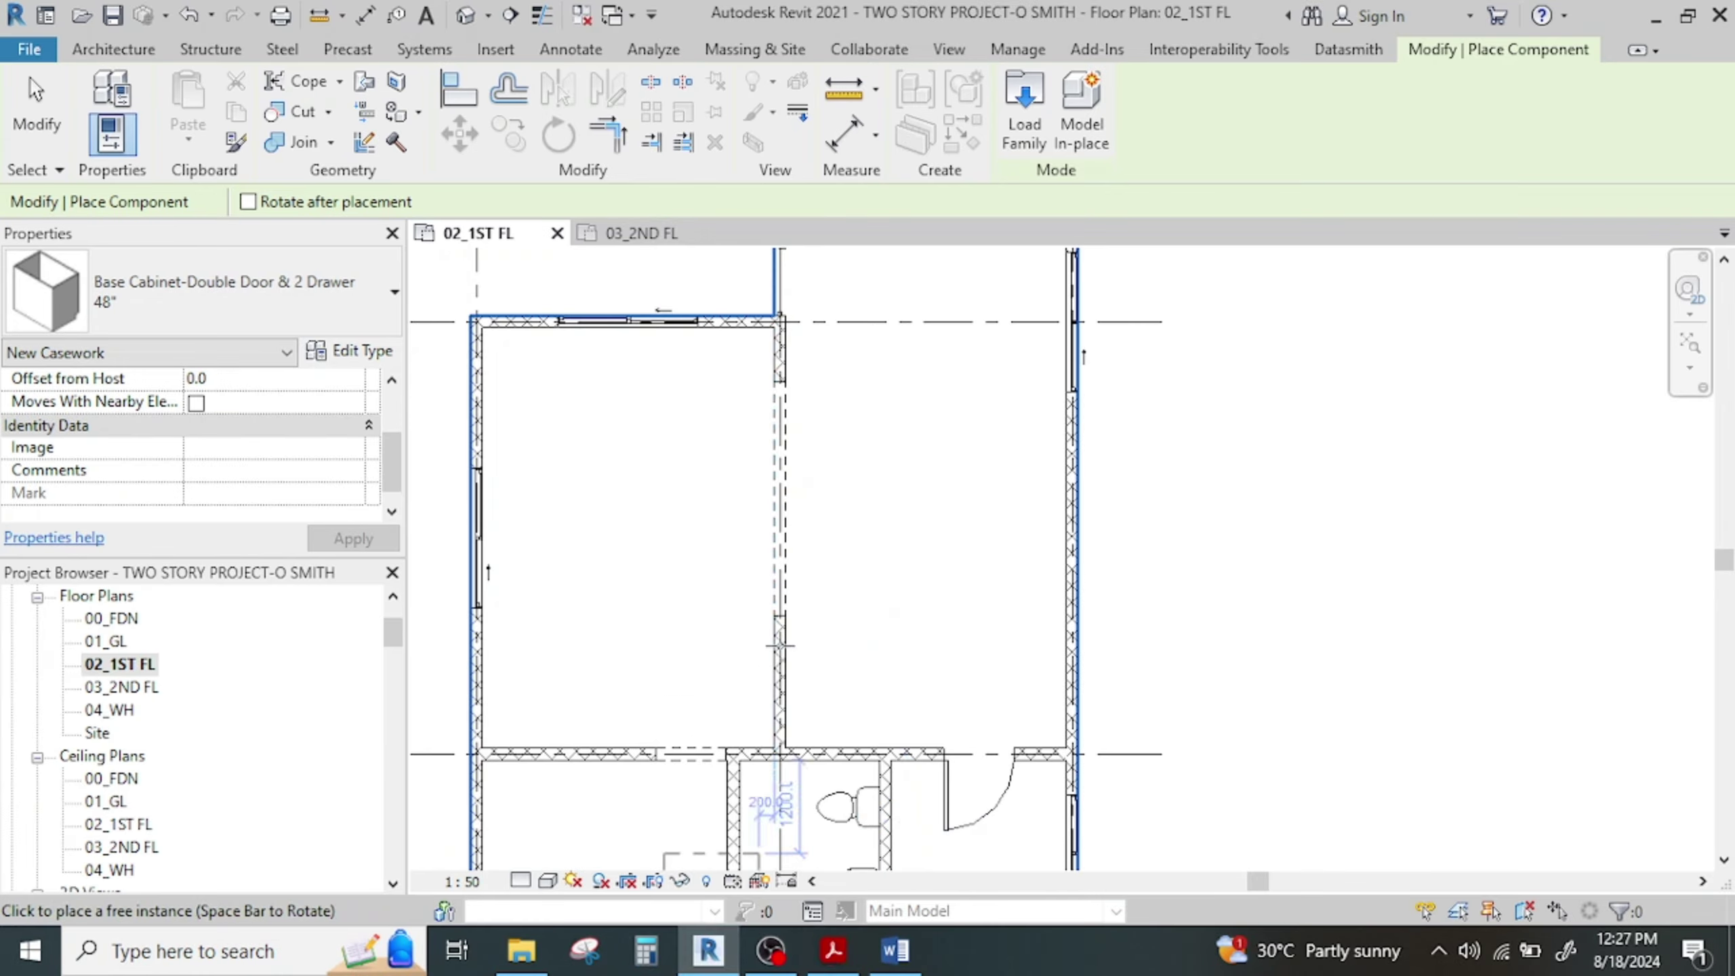
scroll(862, 640, up, 2)
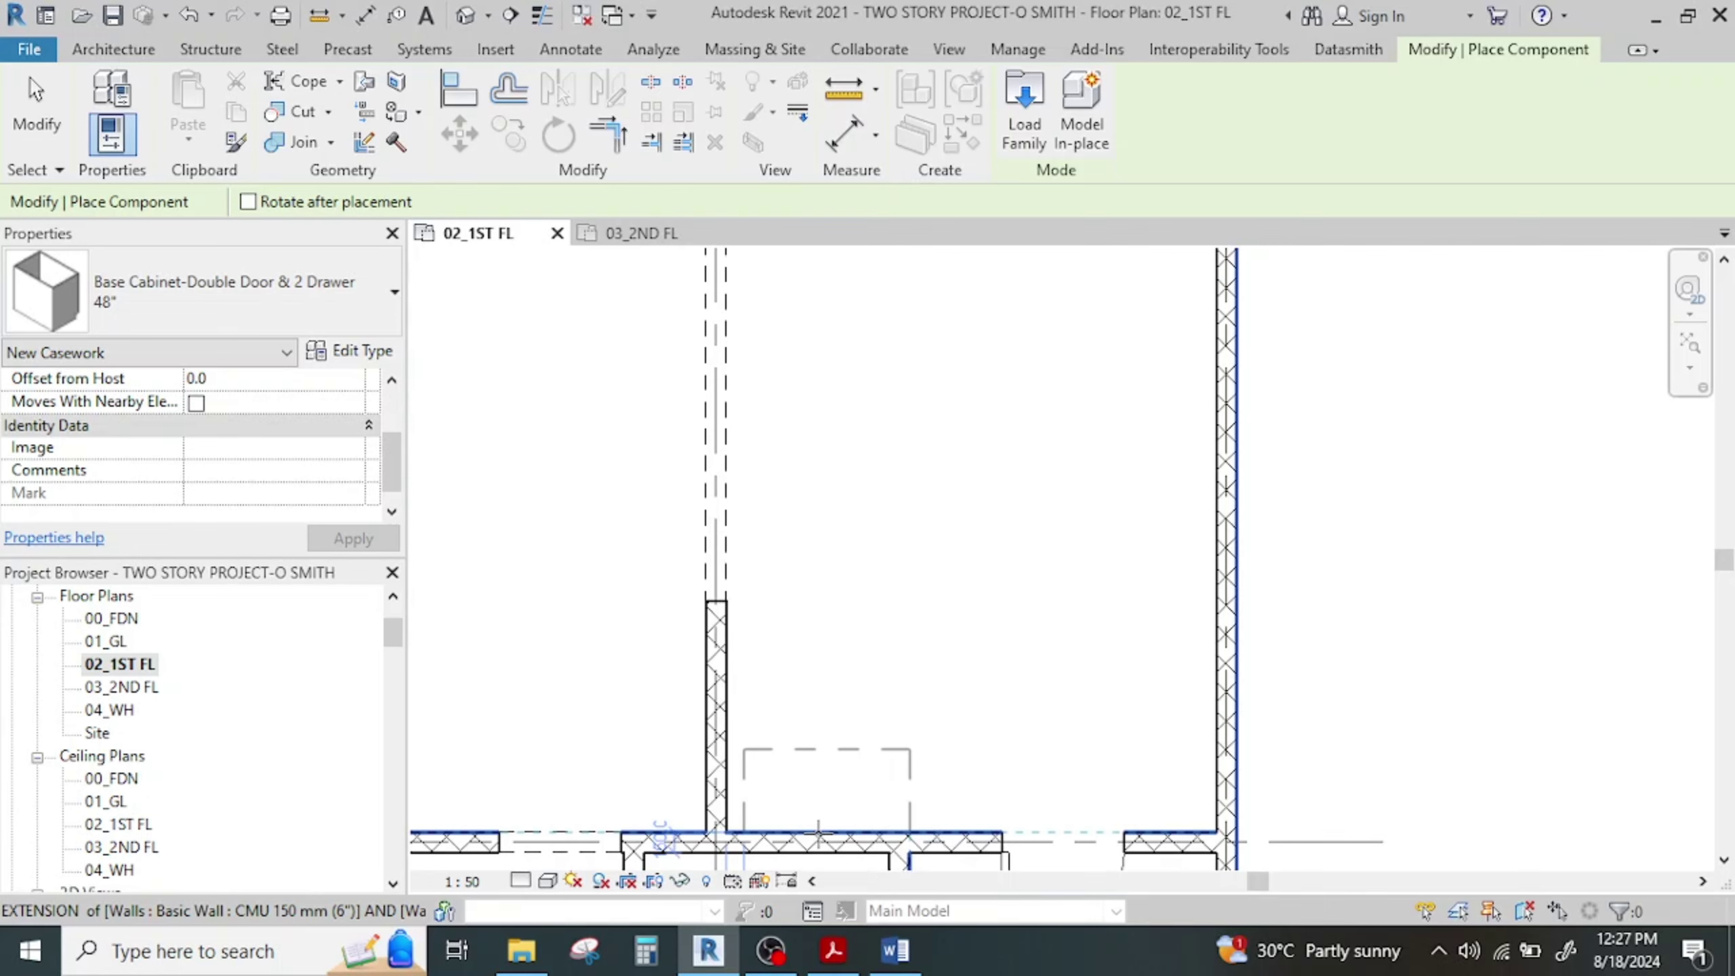
middle_drag(820, 832, 853, 759)
scroll(853, 695, up, 3)
scroll(854, 695, up, 2)
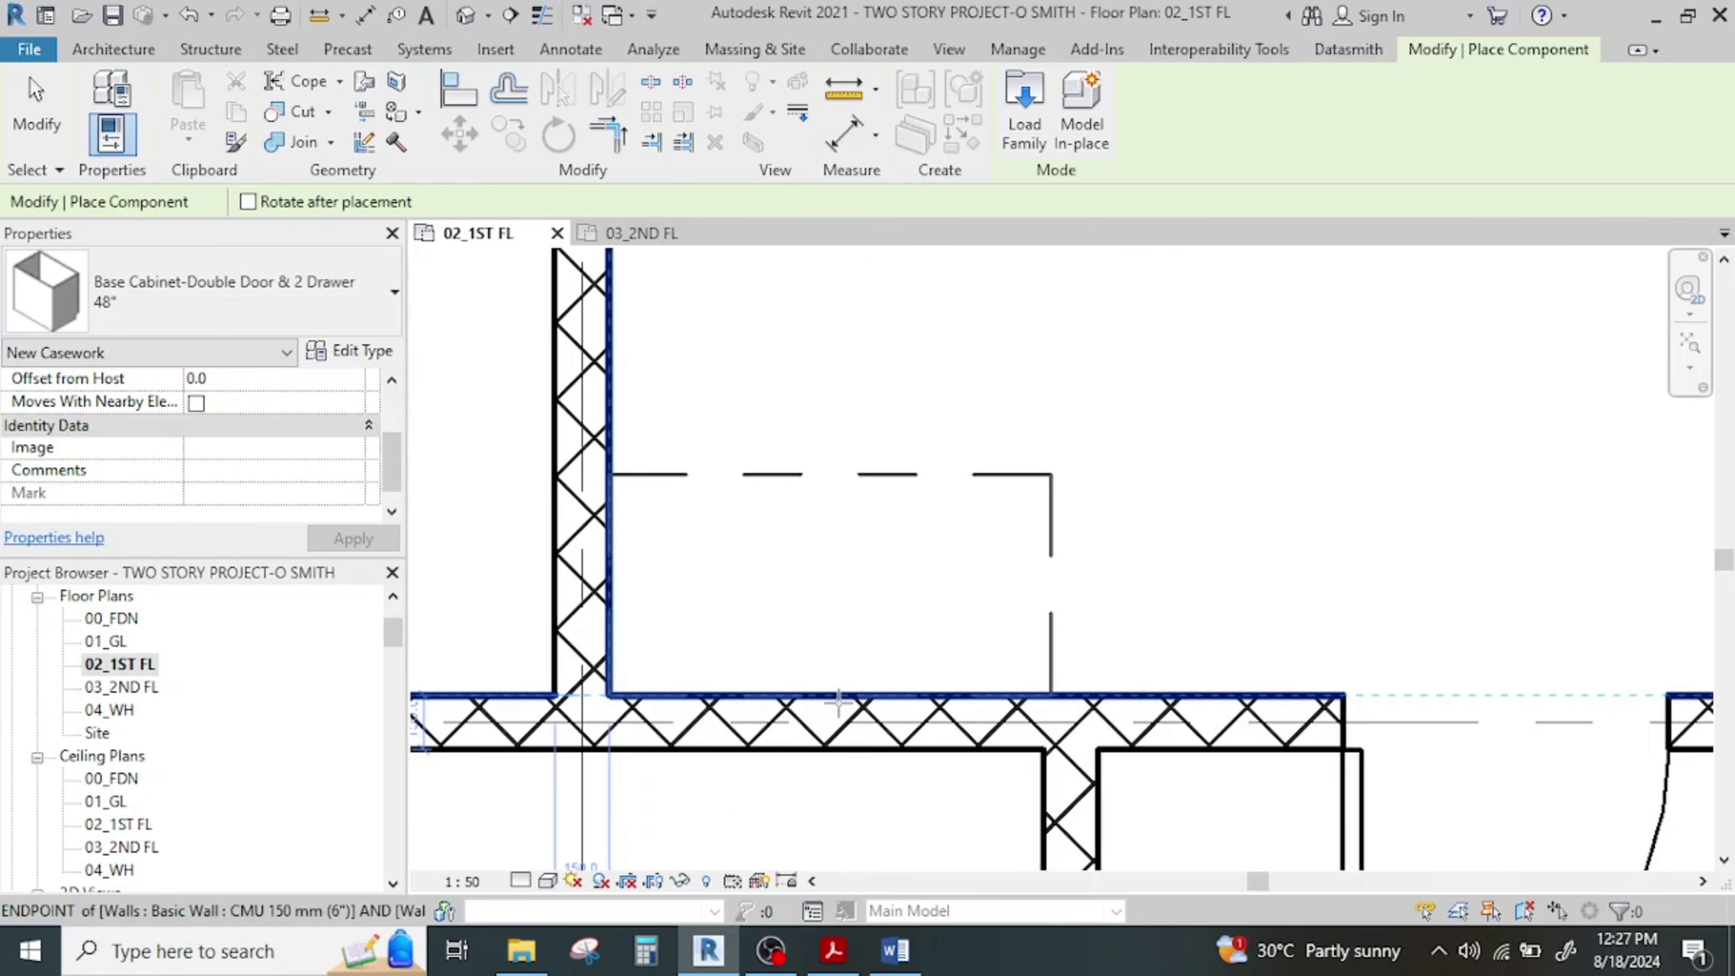
click(839, 703)
Rotate a second 48" double-door cabinet upright and place it as the island, about 1940 mm from the exterior wall
scroll(931, 654, down, 1)
middle_drag(935, 657, 931, 772)
scroll(1077, 497, down, 4)
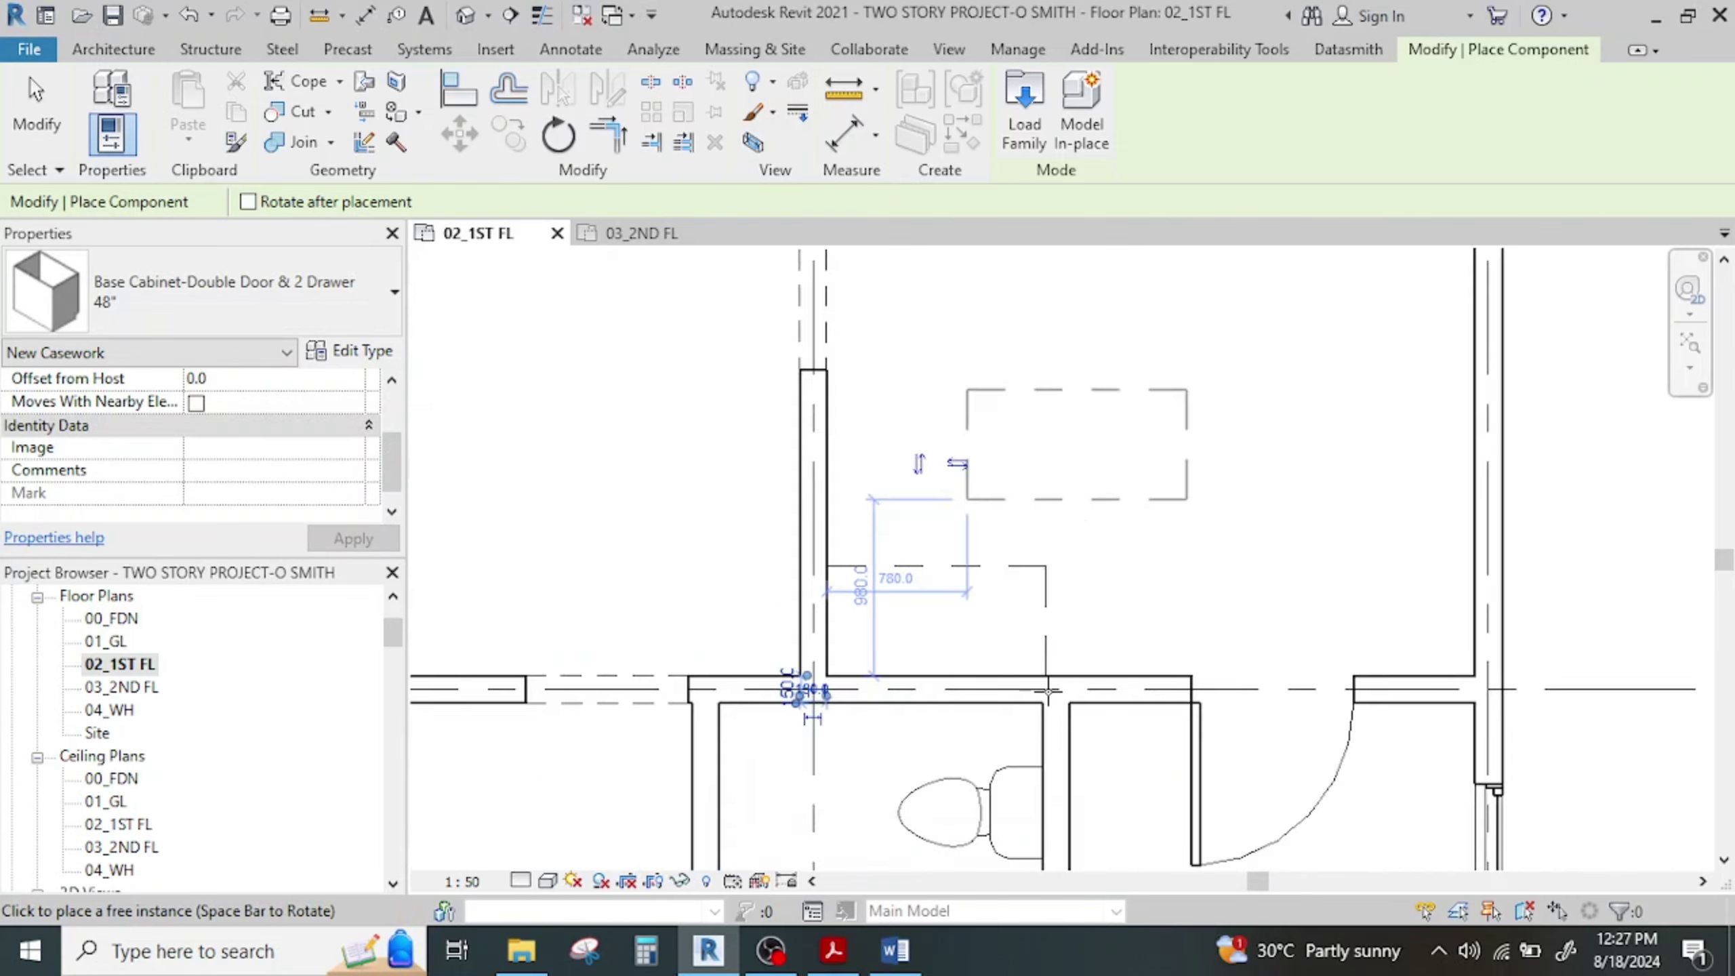
middle_drag(1075, 461, 1049, 692)
scroll(1112, 403, down, 3)
middle_drag(1112, 403, 1061, 617)
key(space)
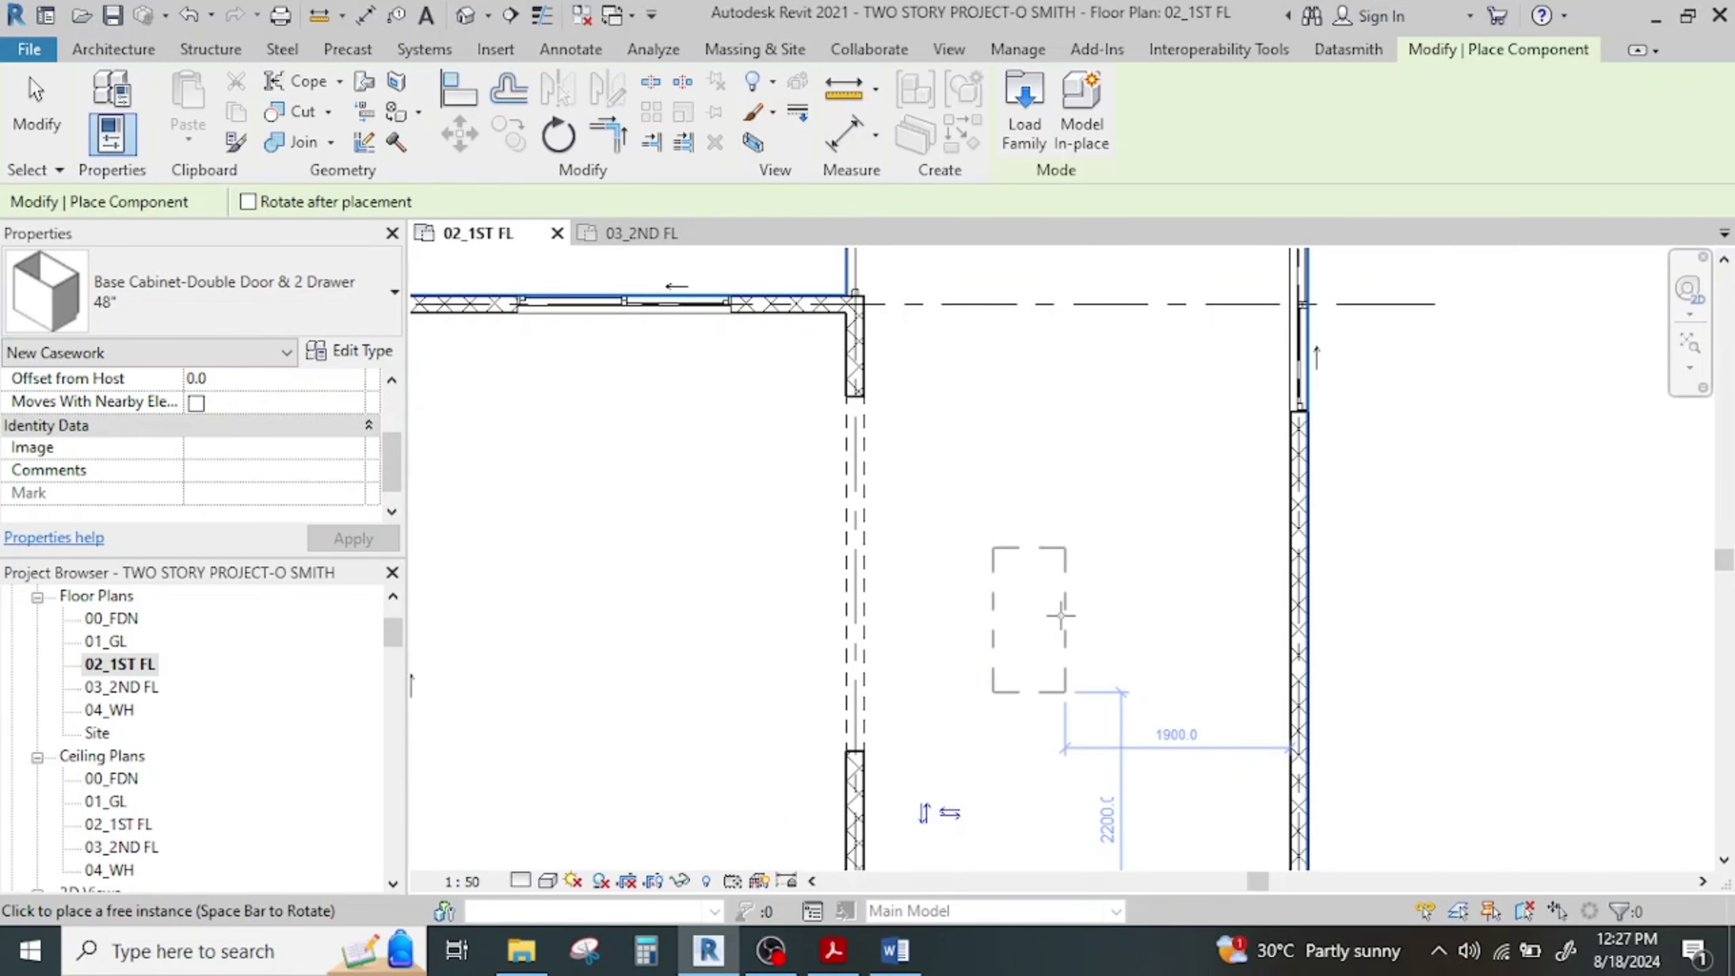
scroll(1061, 616, up, 2)
click(1060, 625)
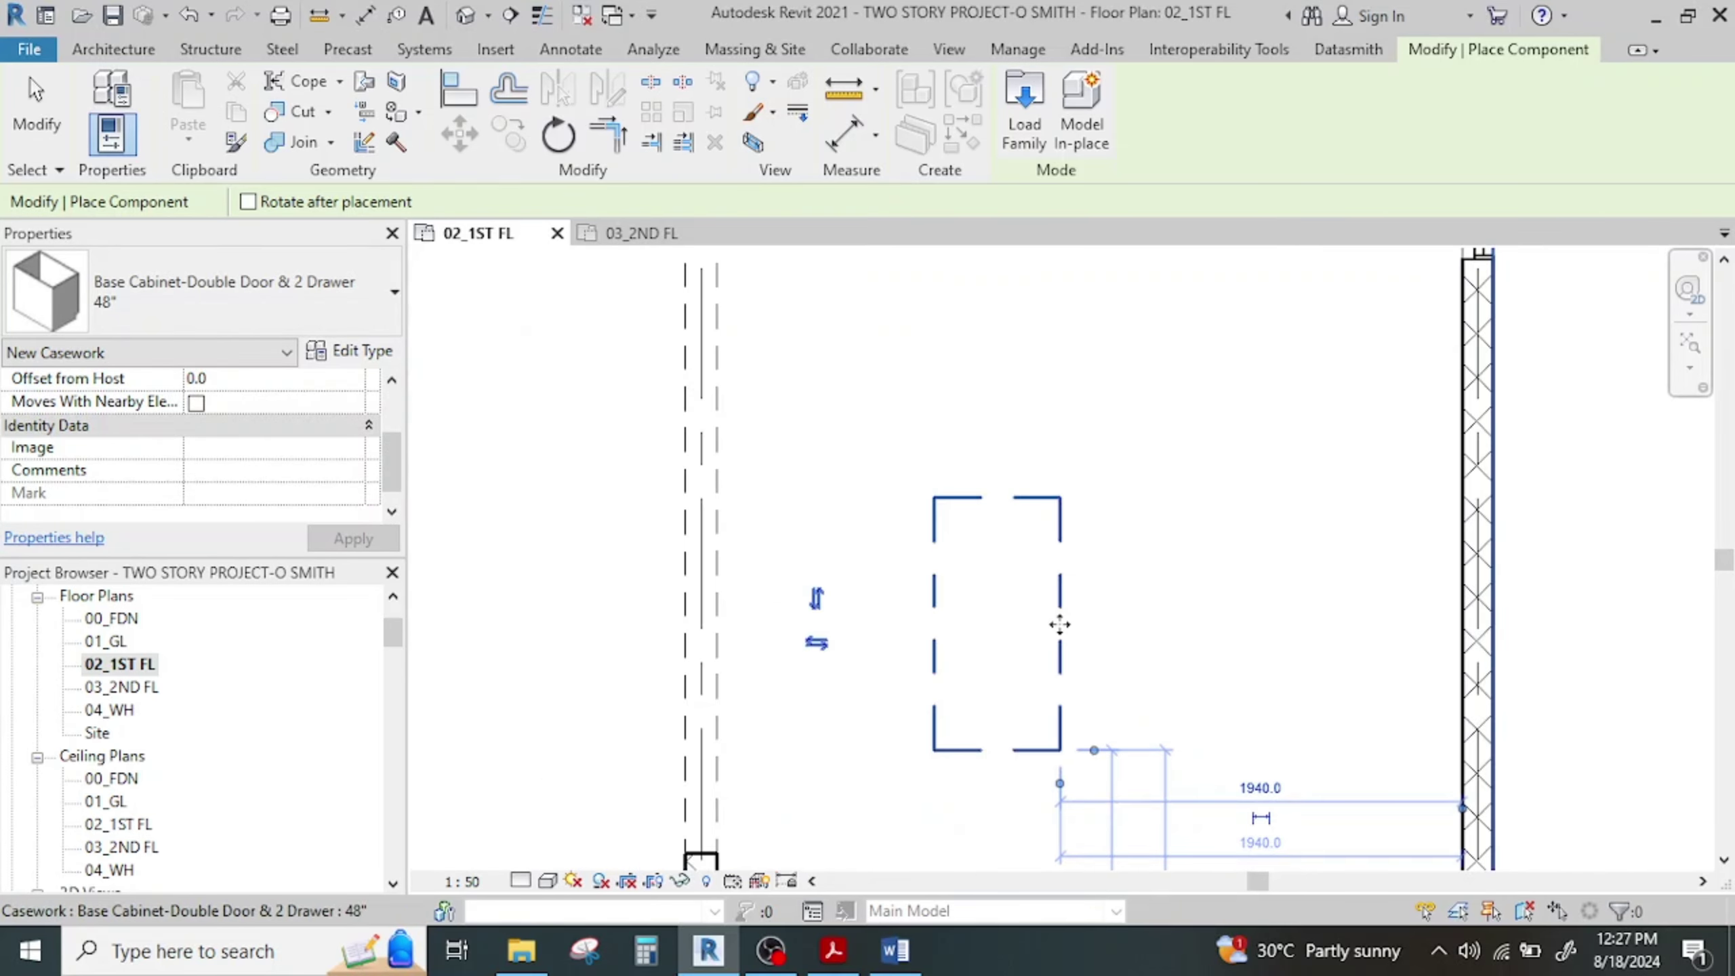
Place a third 48" double-door cabinet against the kitchen's exterior wall, just below the window
scroll(1060, 625, down, 6)
middle_drag(1060, 624, 926, 648)
scroll(926, 647, down, 1)
scroll(1019, 615, up, 2)
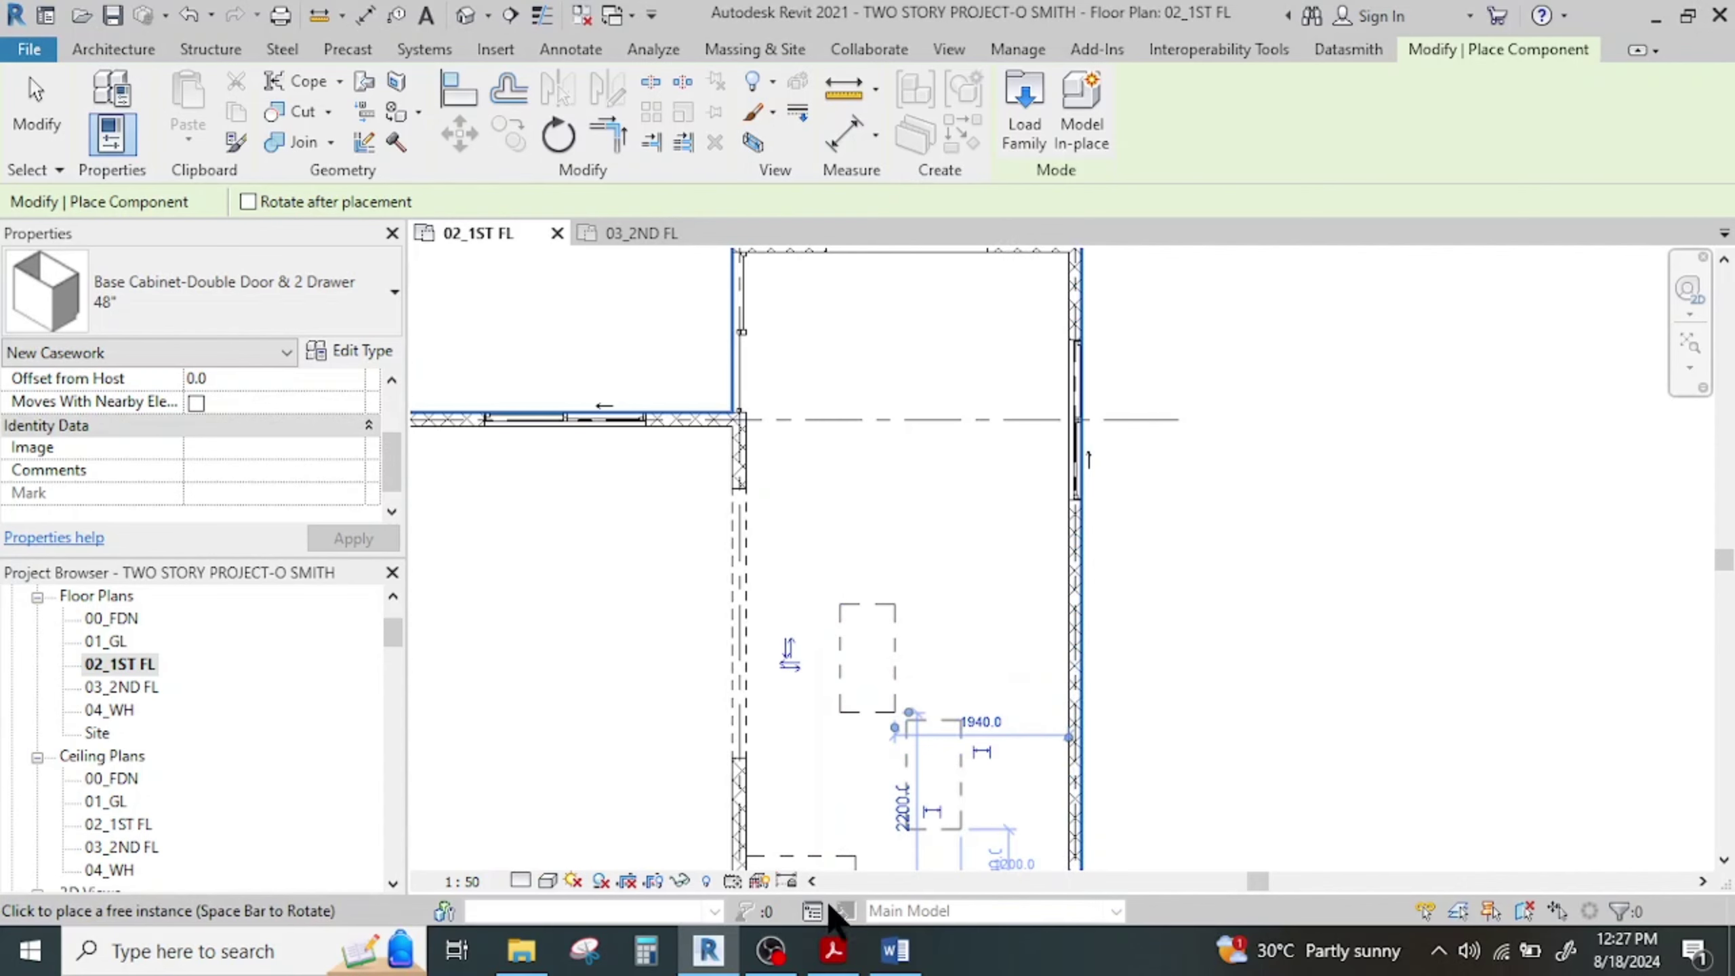
click(848, 957)
click(847, 956)
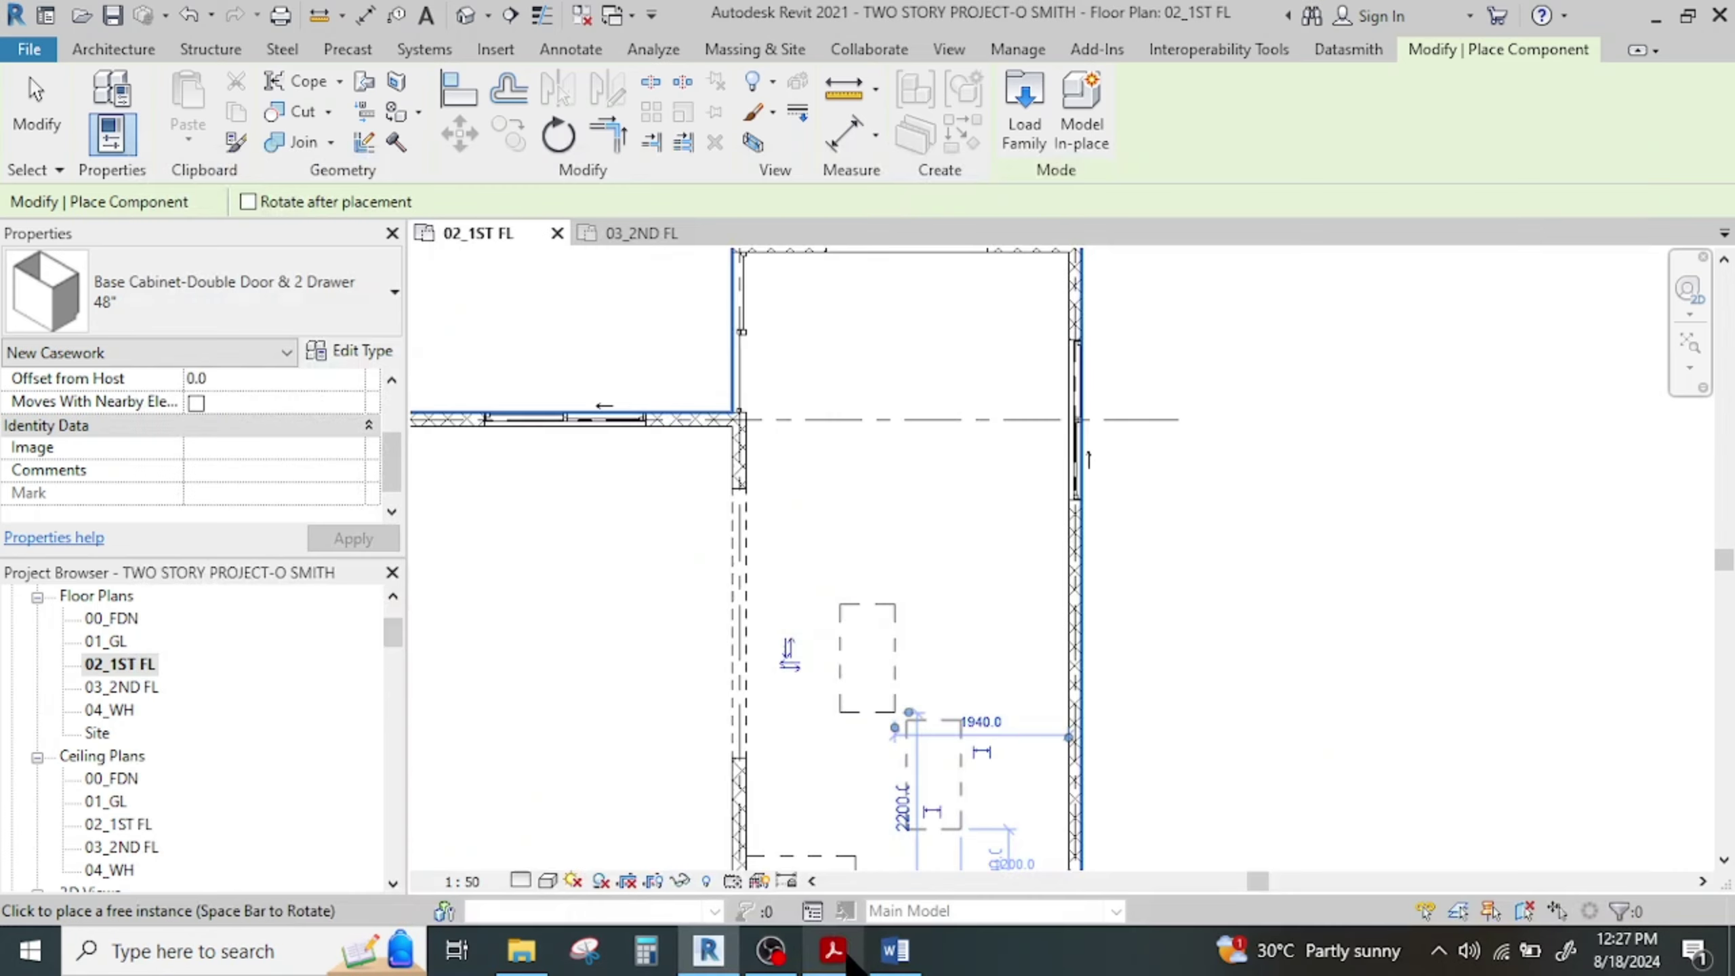
click(1078, 571)
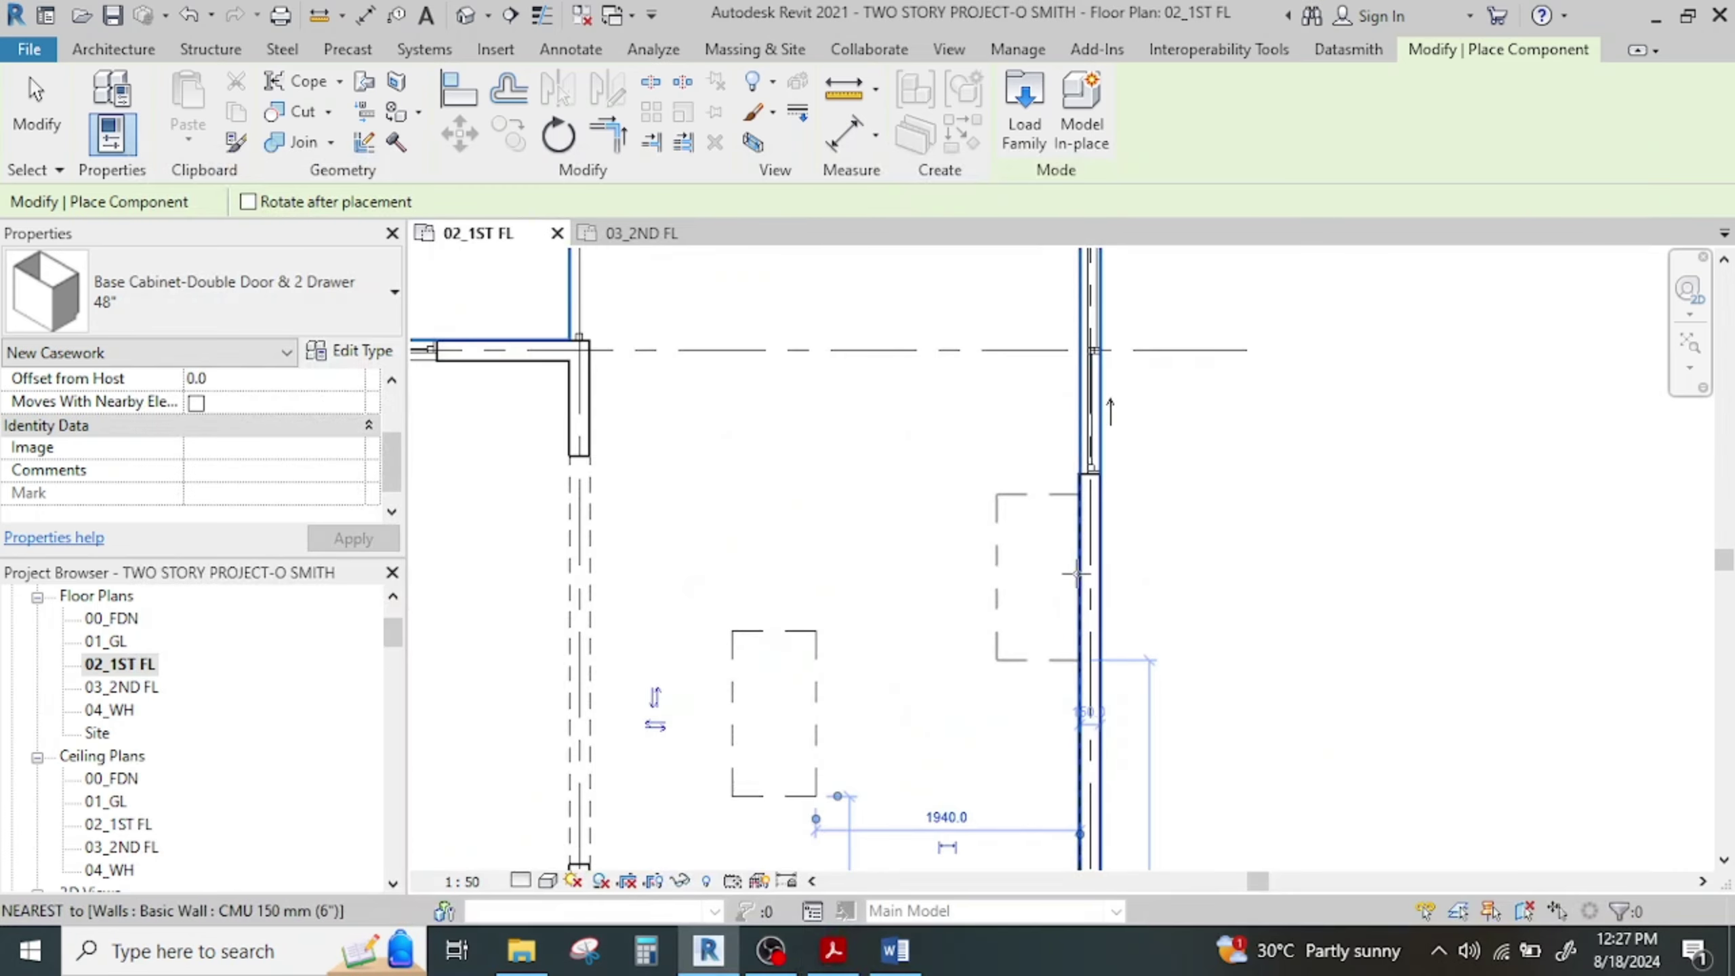
scroll(1037, 568, down, 3)
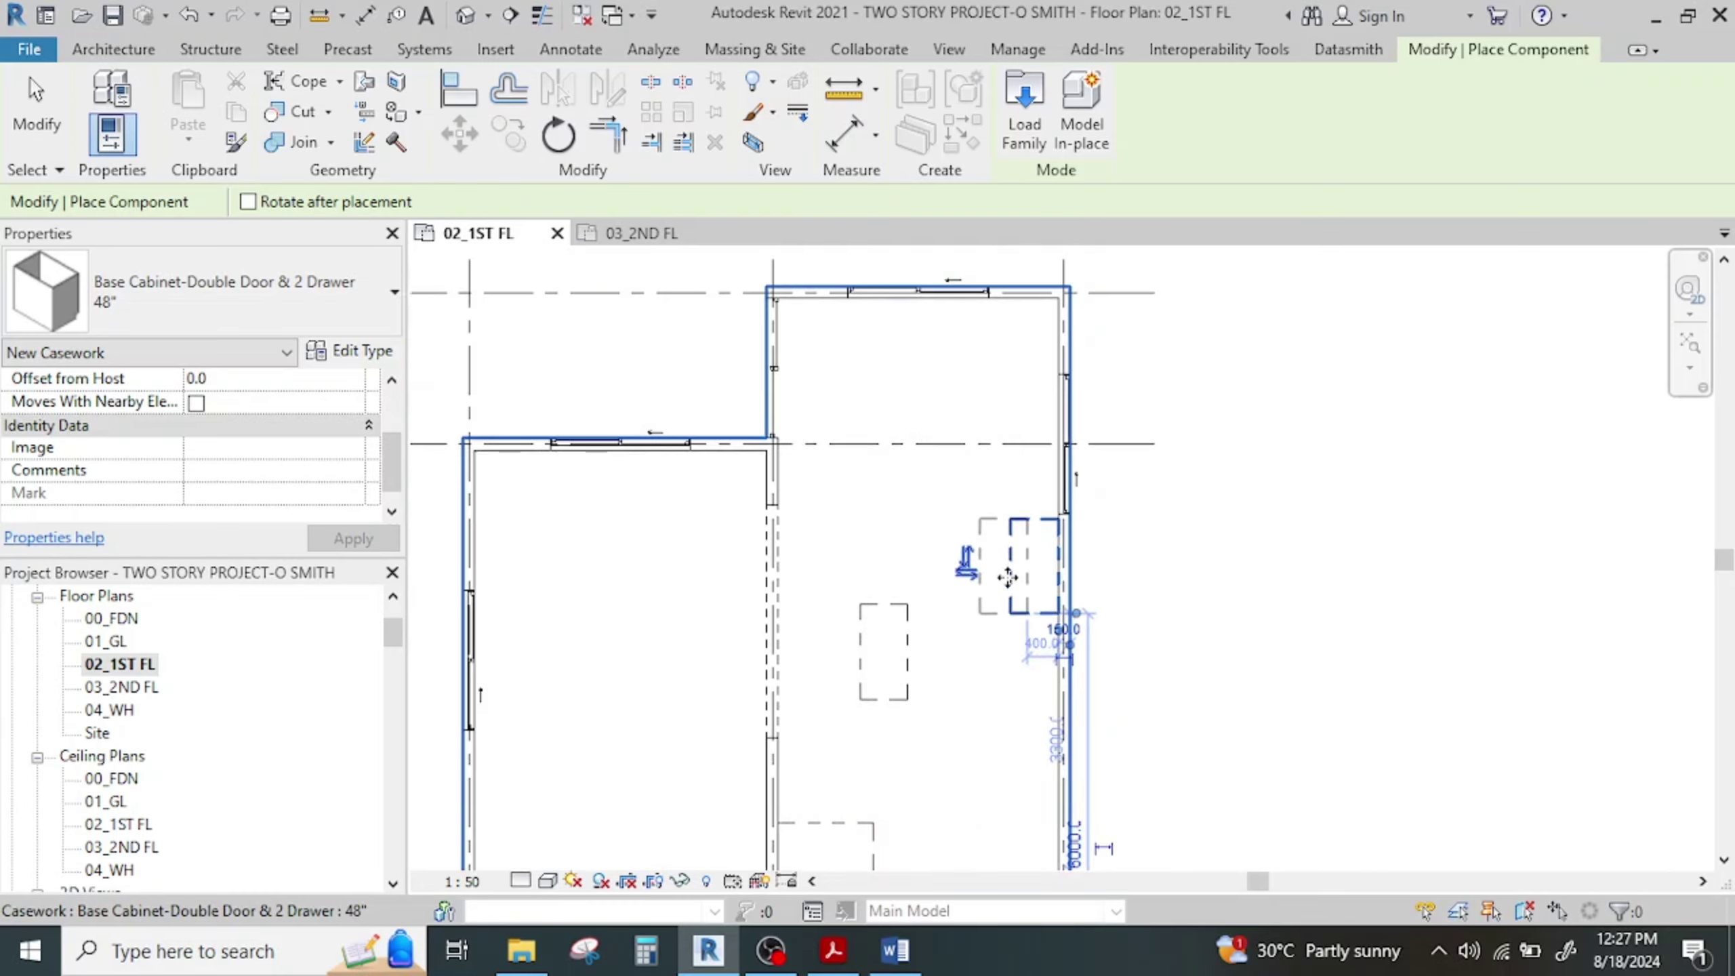
Place a 48" Base Cabinet-Double Door Sink Unit back to back with the island cabinet, on its exterior-wall side
click(226, 311)
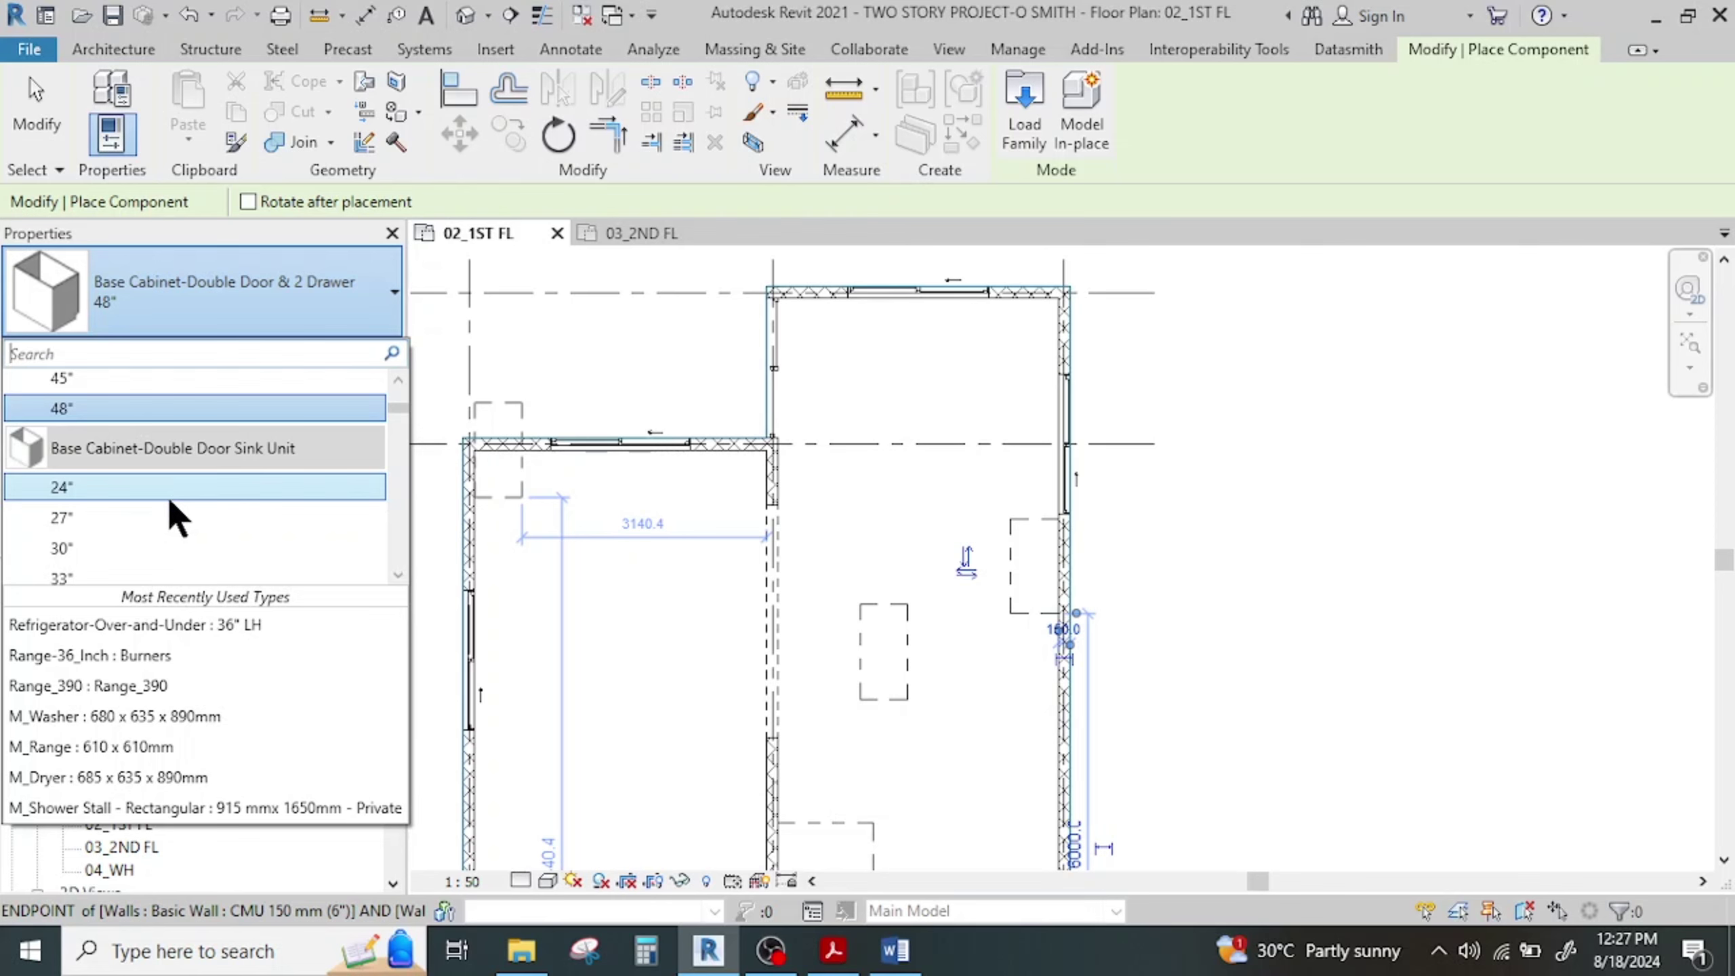
scroll(171, 506, down, 3)
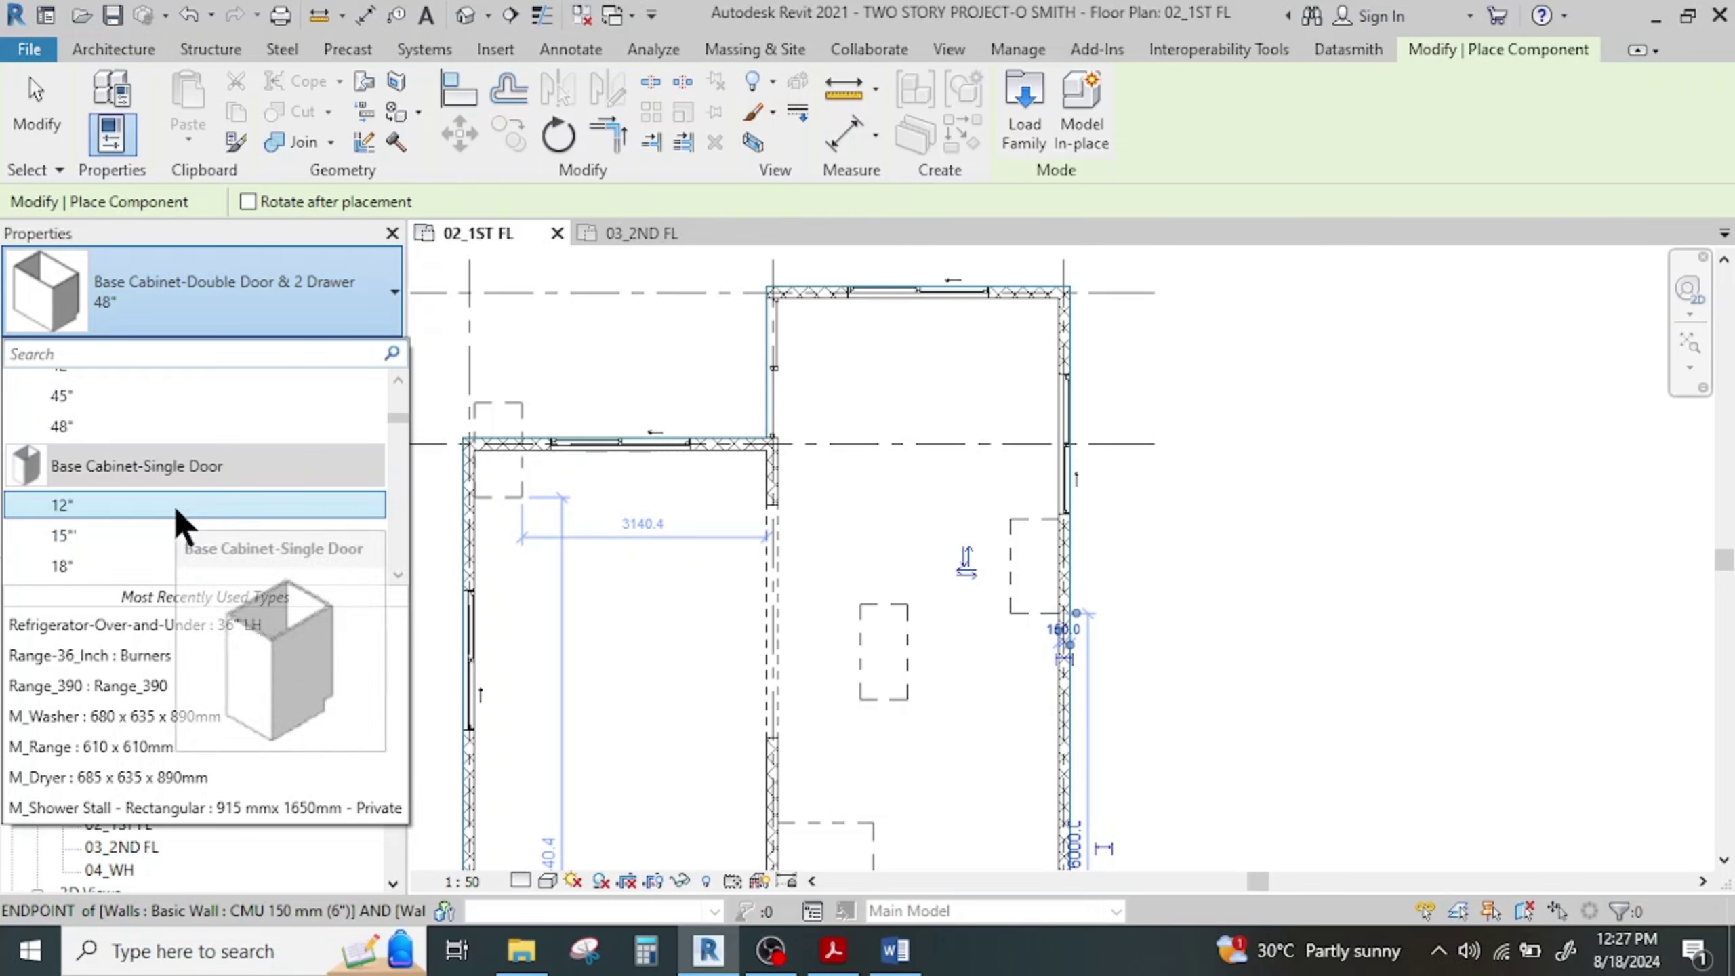
click(179, 427)
scroll(930, 646, up, 3)
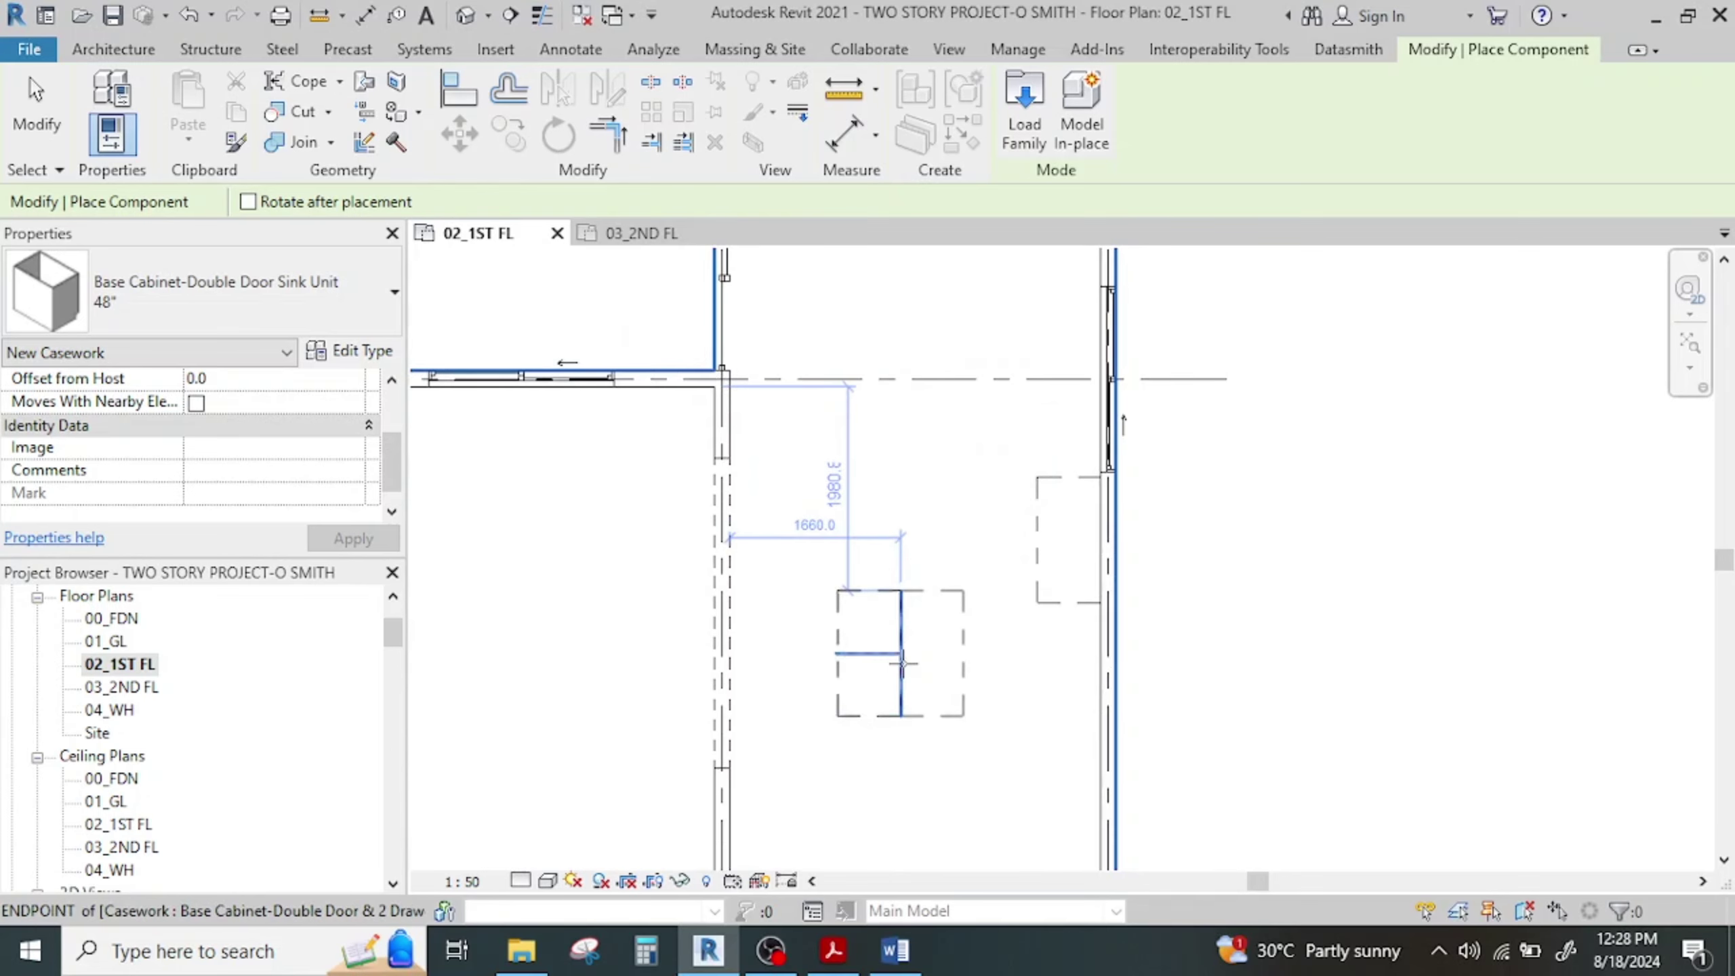
scroll(900, 656, up, 1)
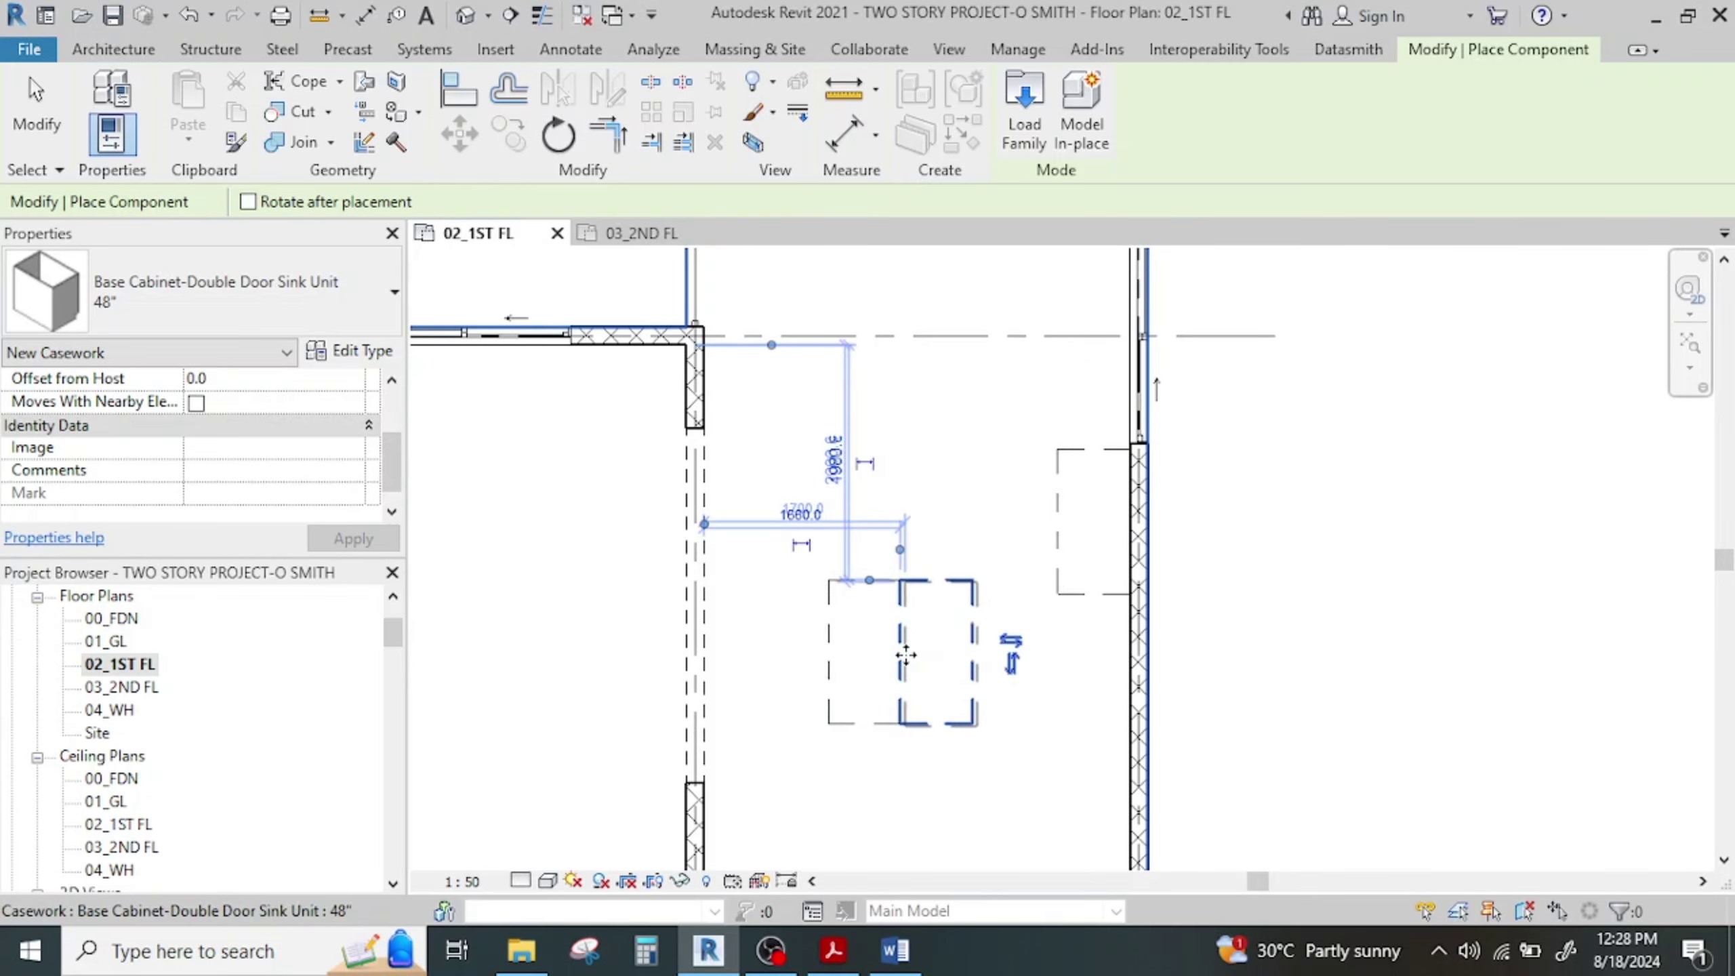
Switch to the floor plan PDF in Acrobat and check the counter layout around the stove
scroll(908, 601, down, 2)
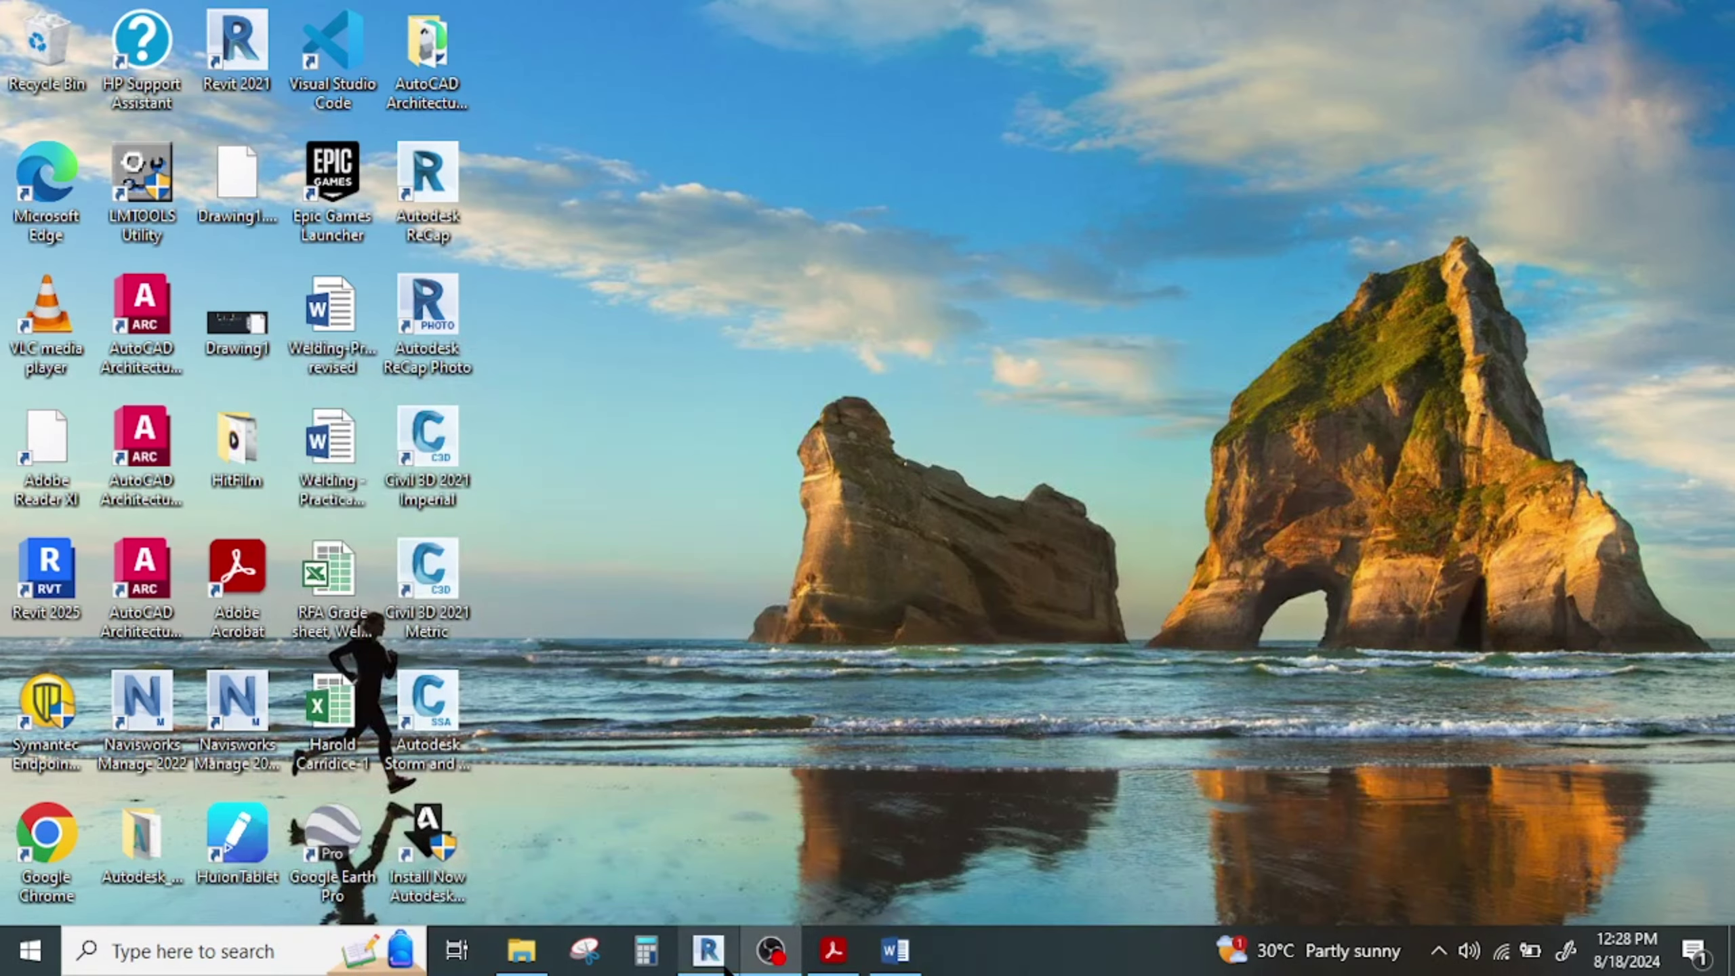
click(711, 953)
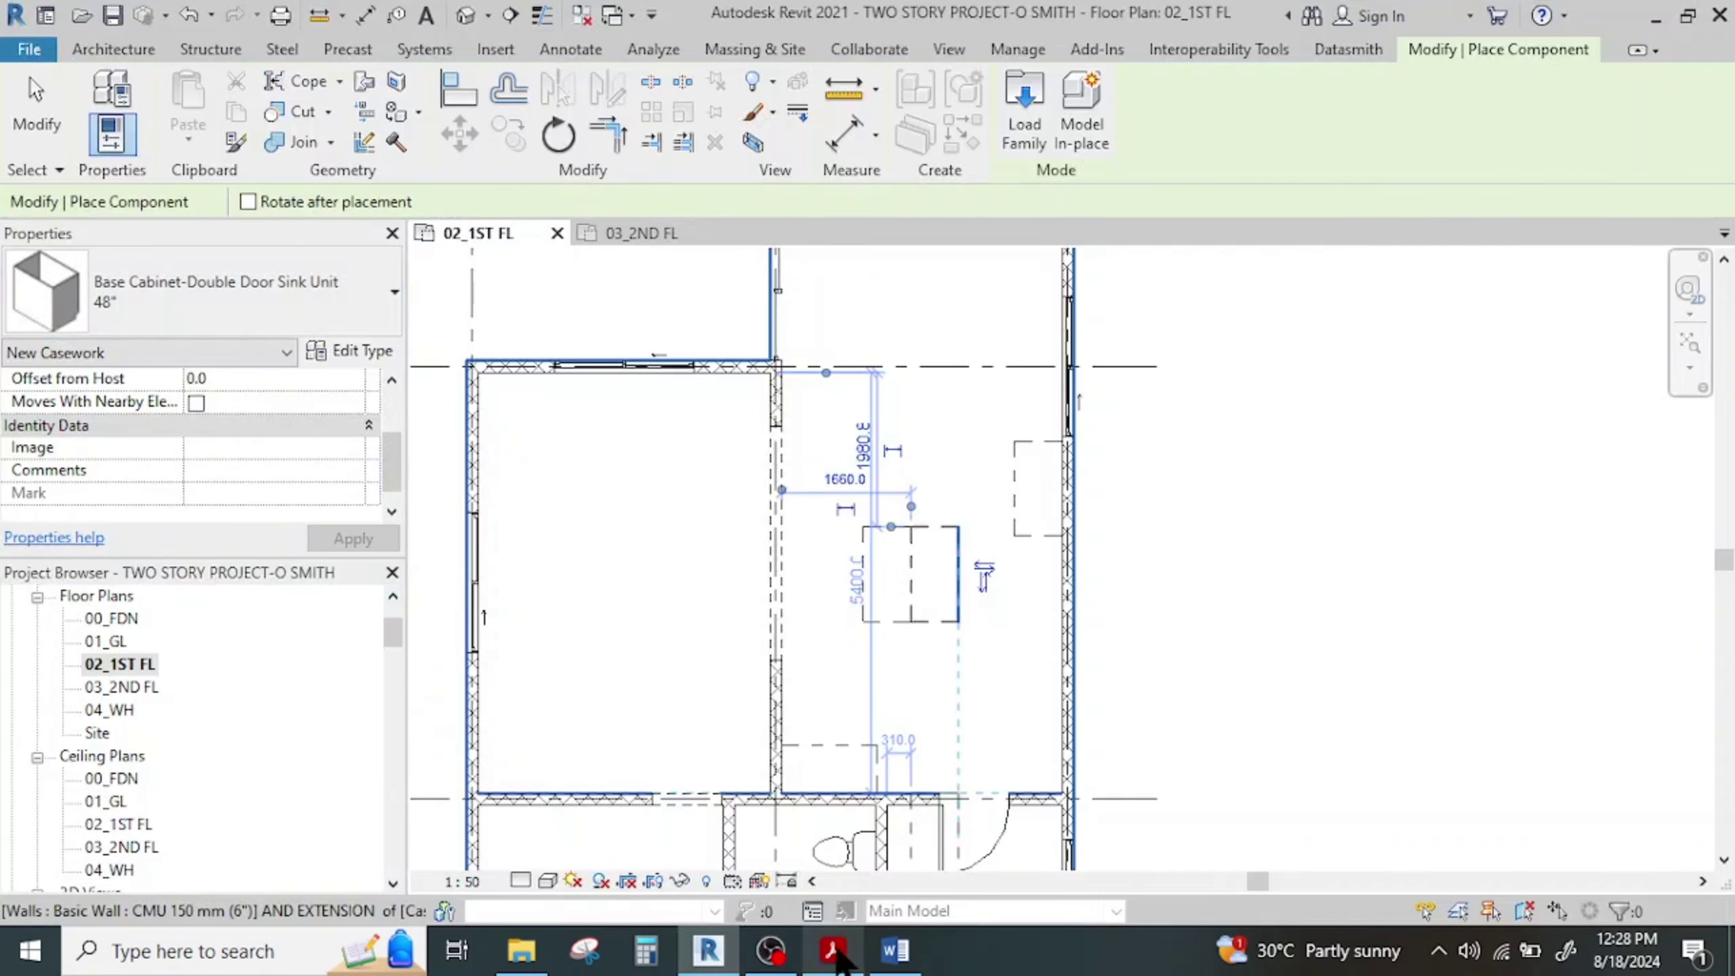
click(834, 951)
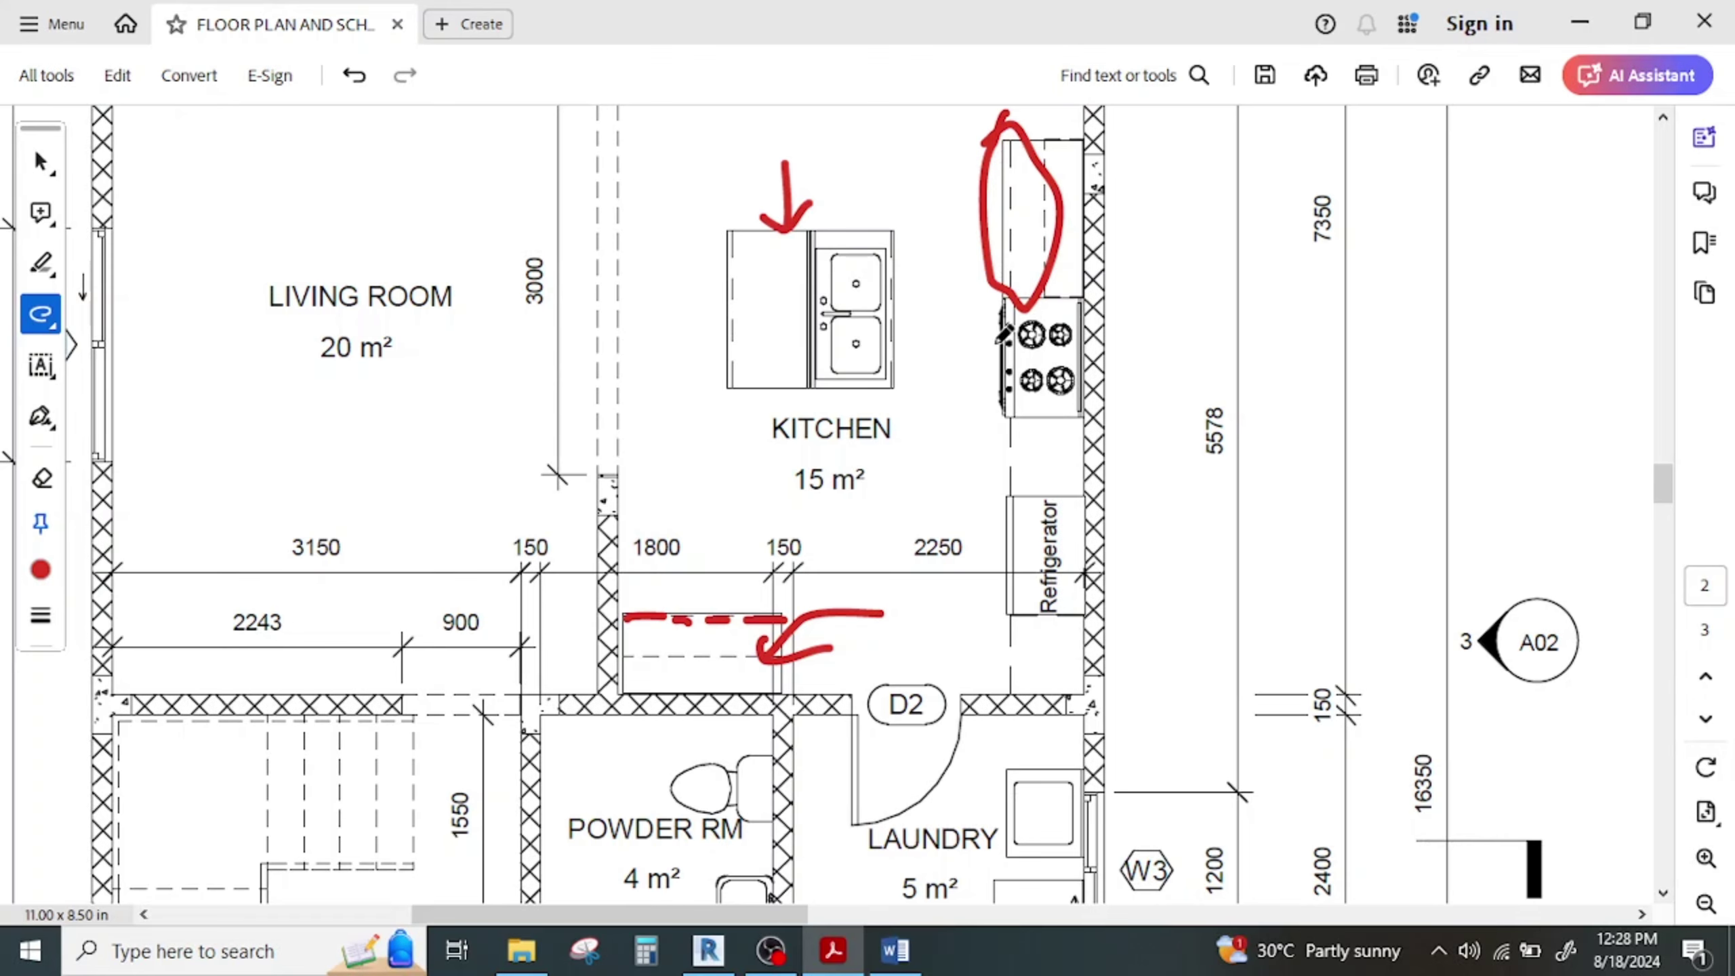
Switch back to Revit and choose the Base Cabinet-4 Drawers 24" type for placement
click(709, 951)
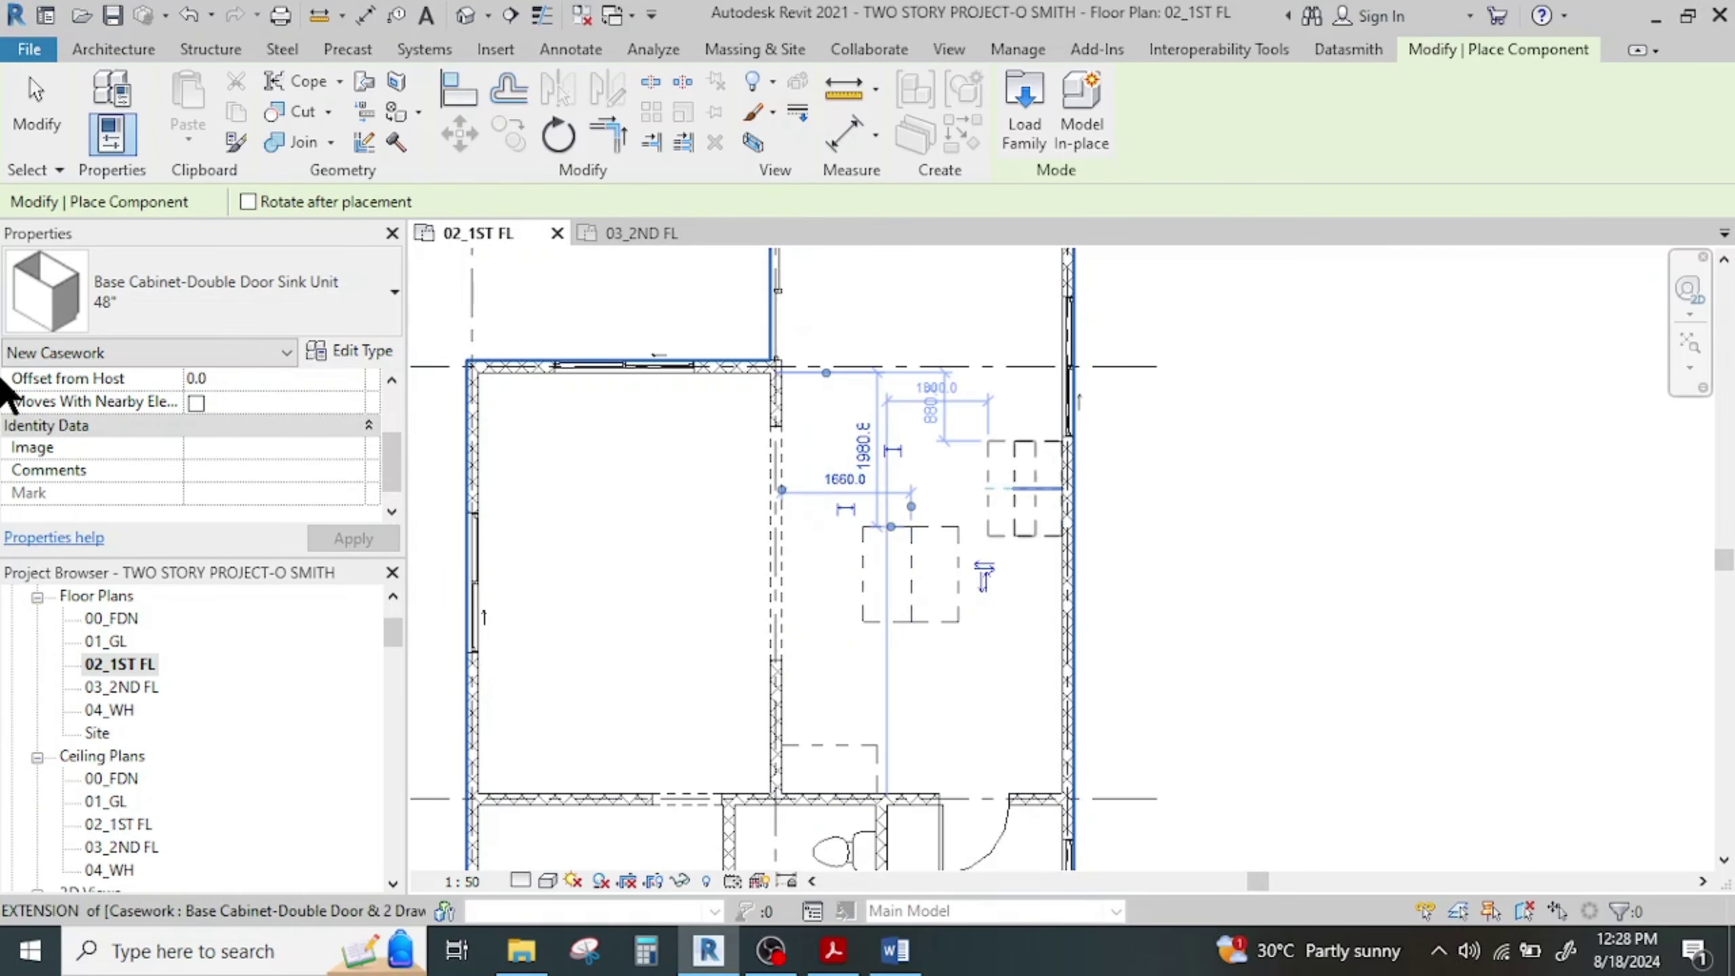
click(182, 299)
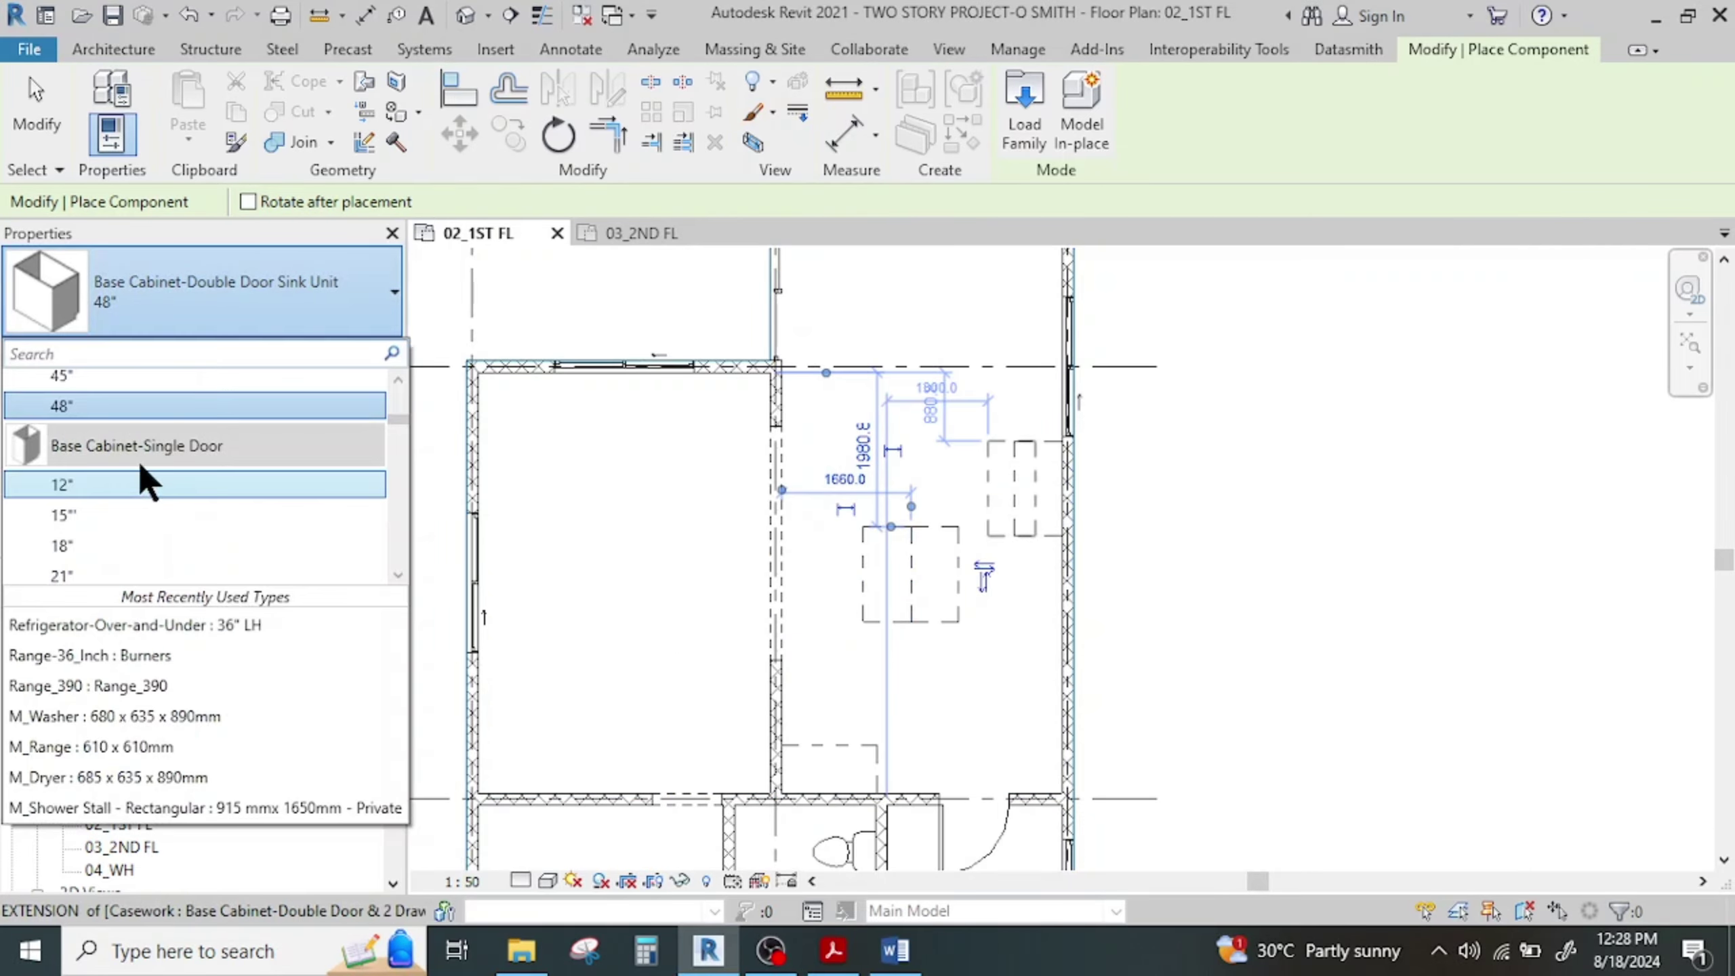
scroll(142, 465, up, 6)
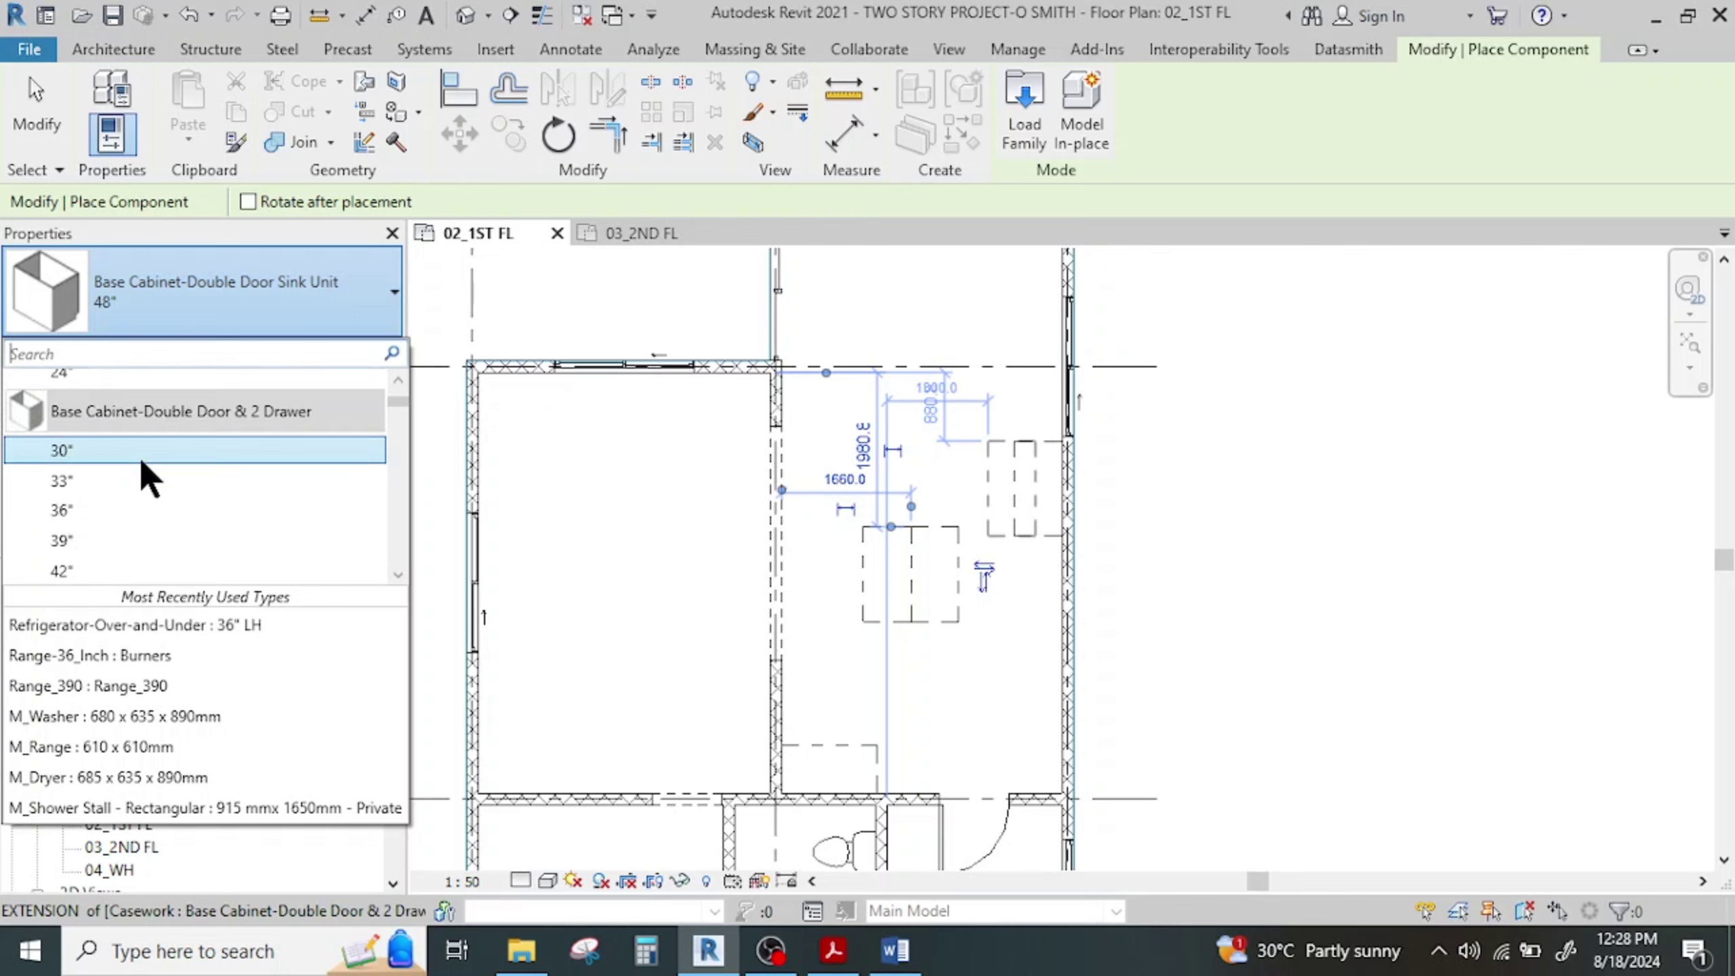
scroll(141, 462, up, 2)
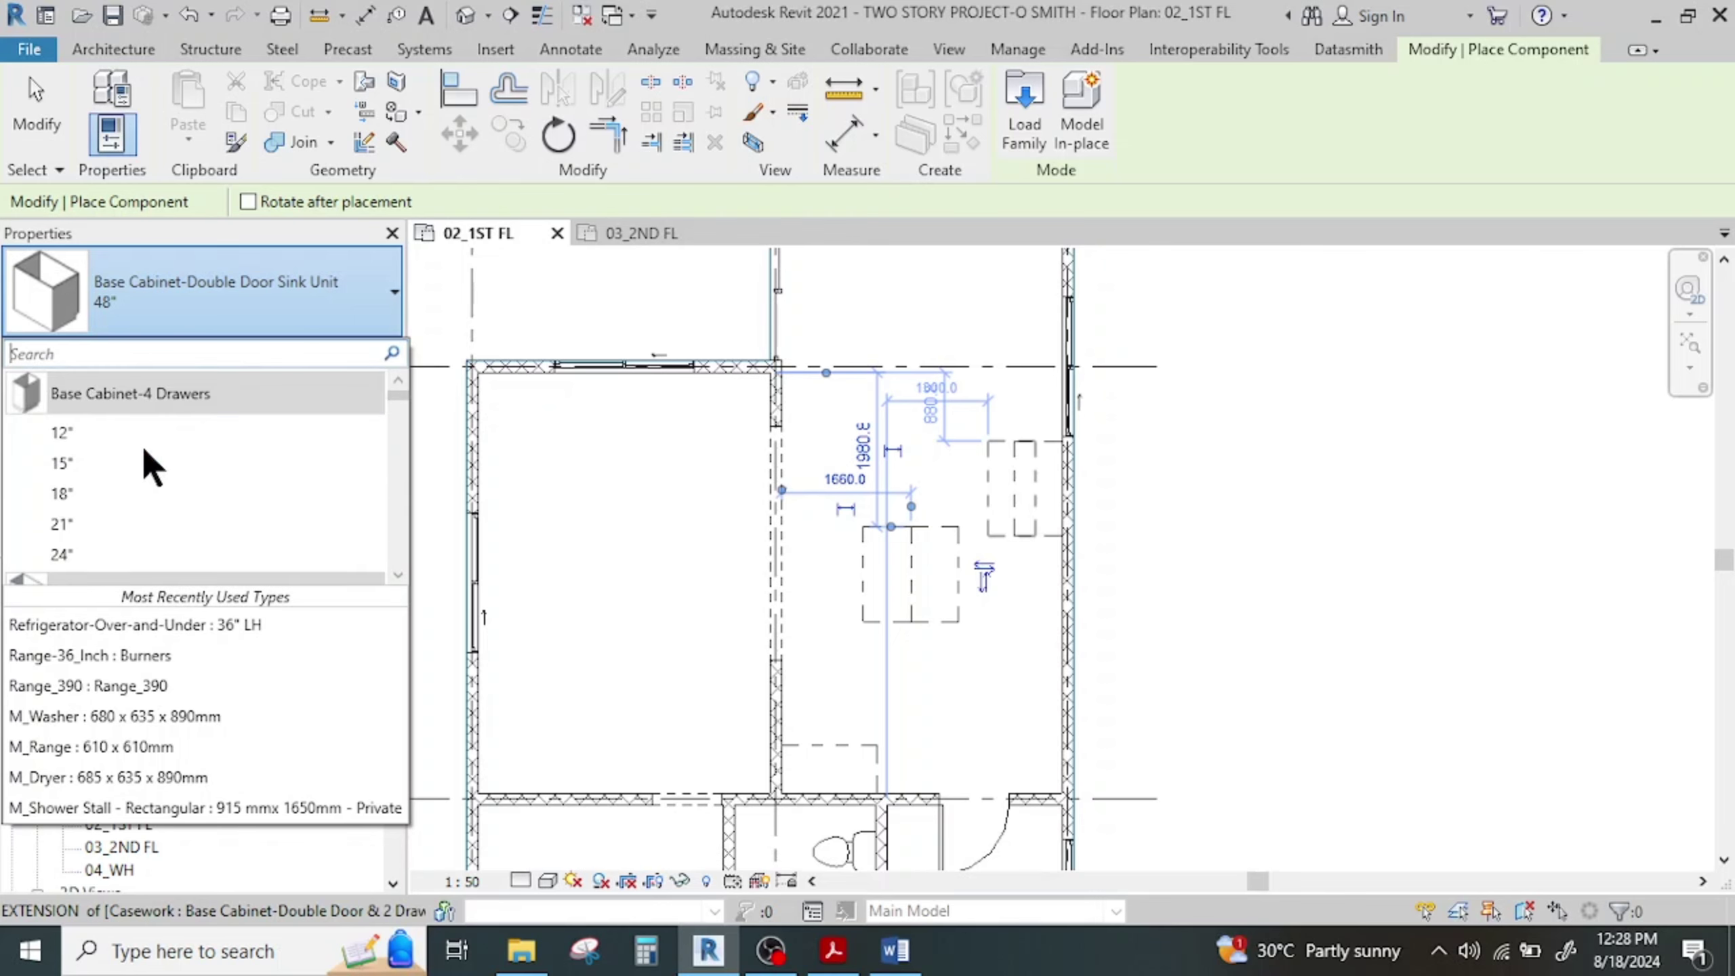
click(104, 555)
Rotate the 24" four-drawer cabinet and place it against the kitchen's exterior wall, leaving a stove gap below the 48" cabinet
scroll(1124, 656, up, 3)
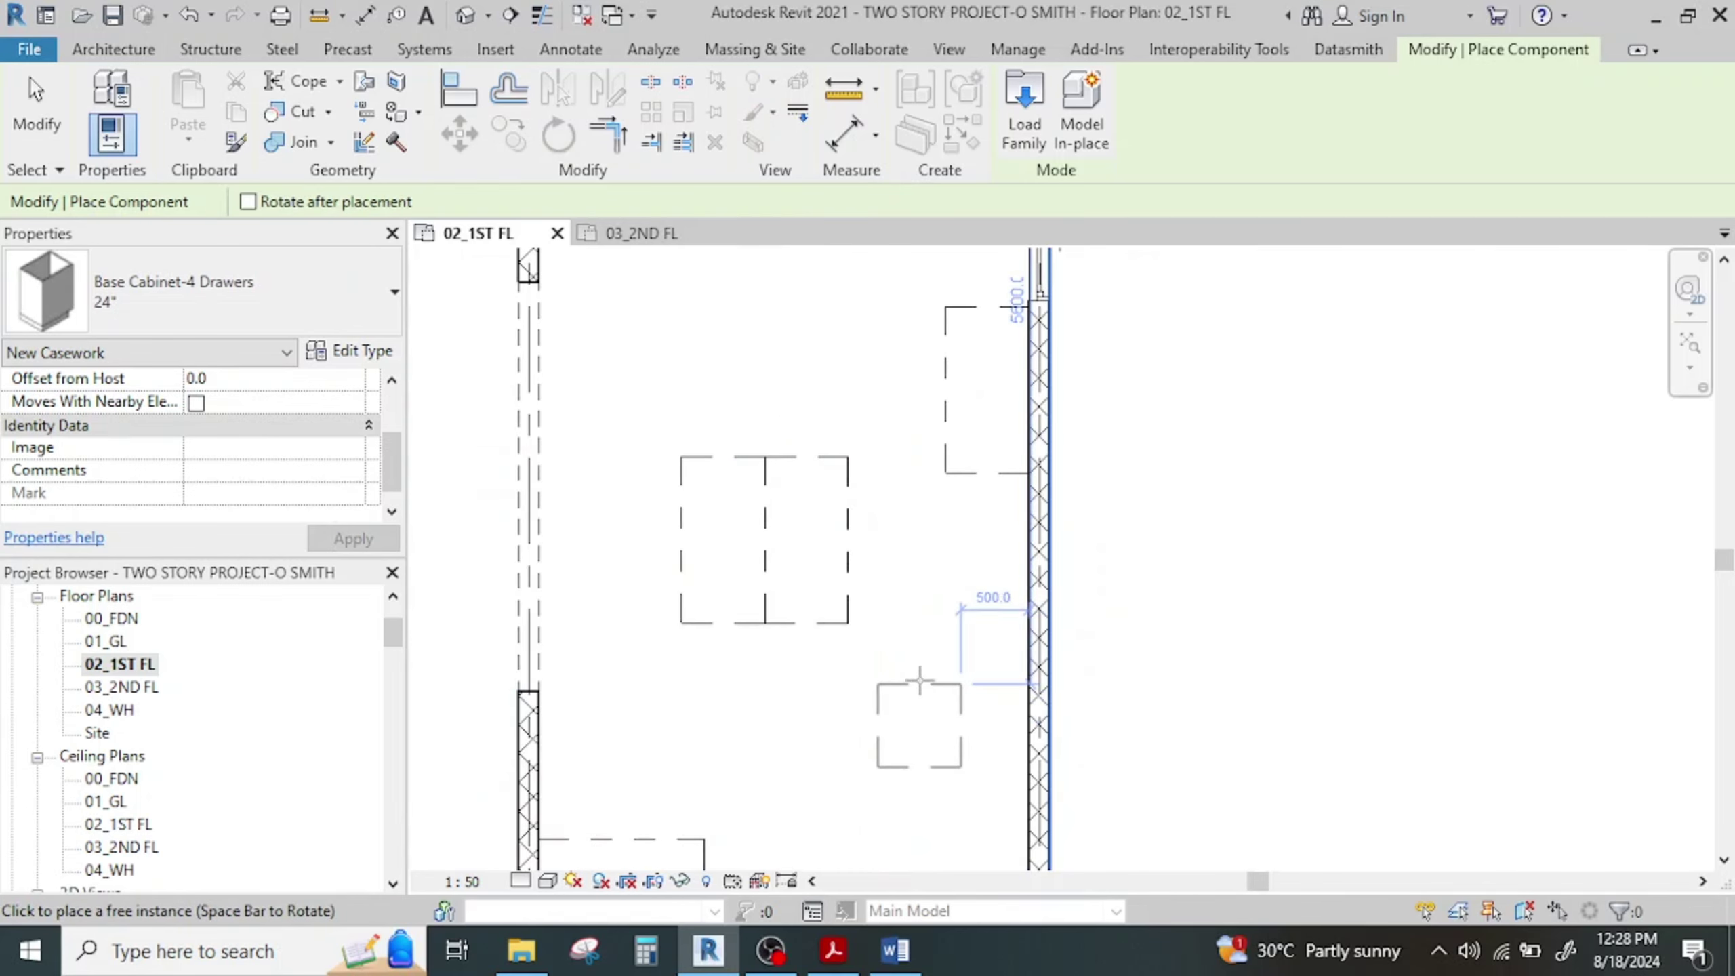
key(space)
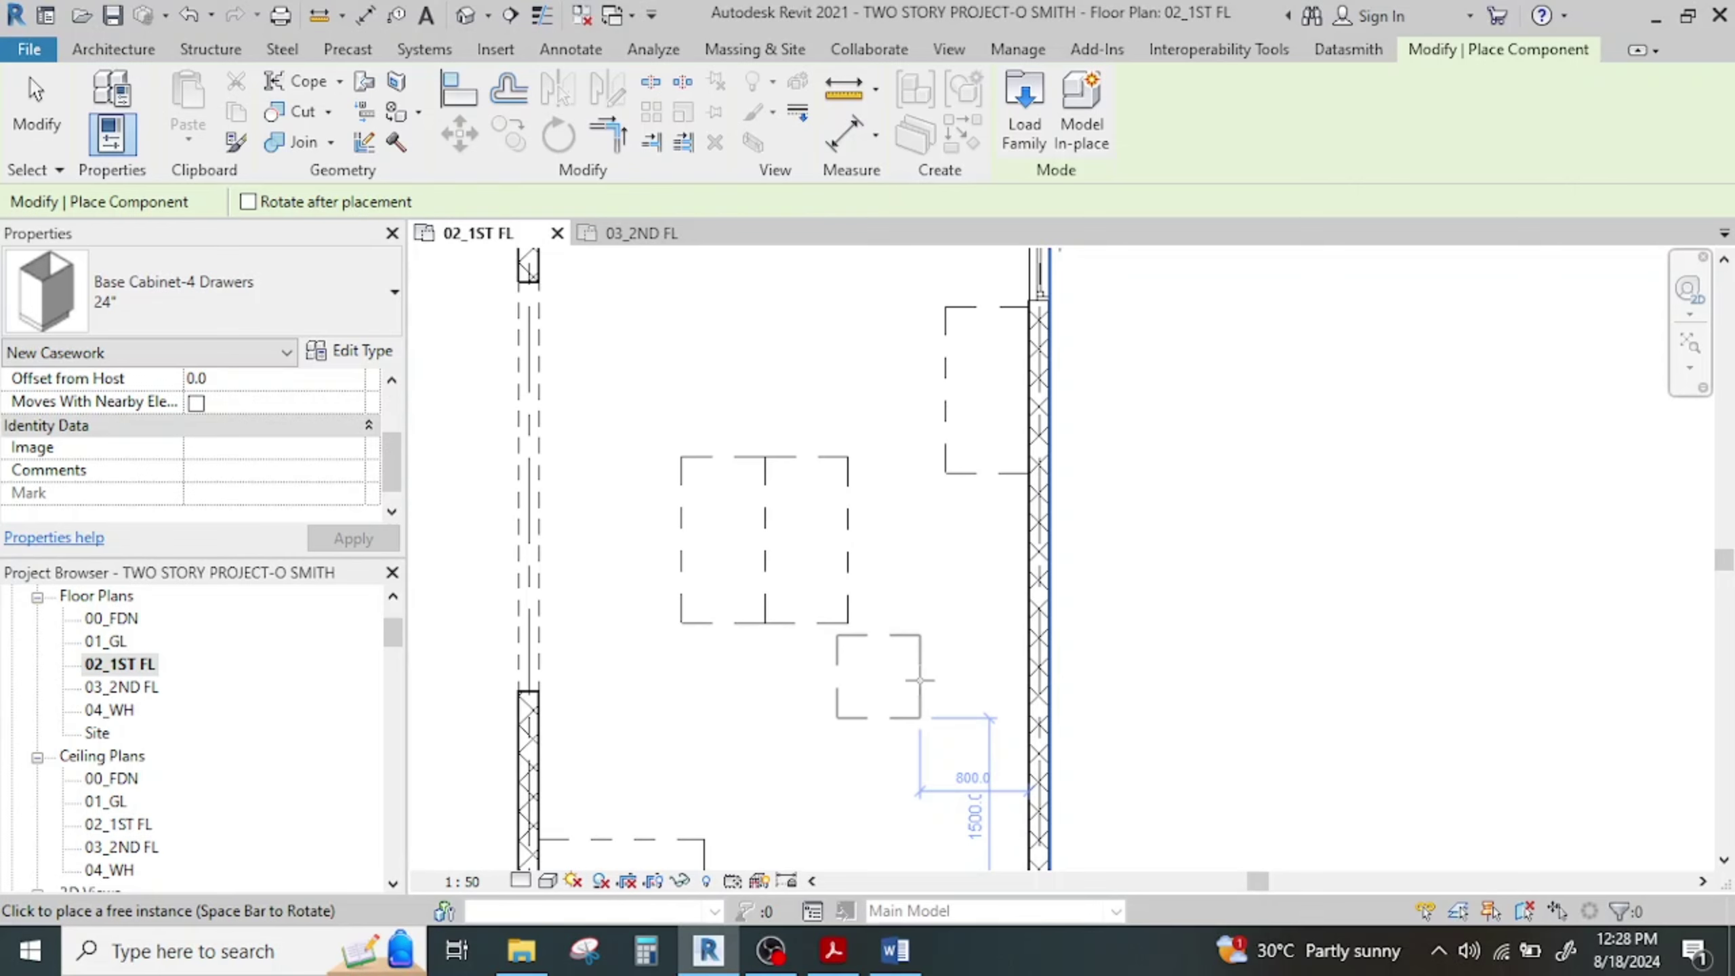
scroll(933, 676, up, 2)
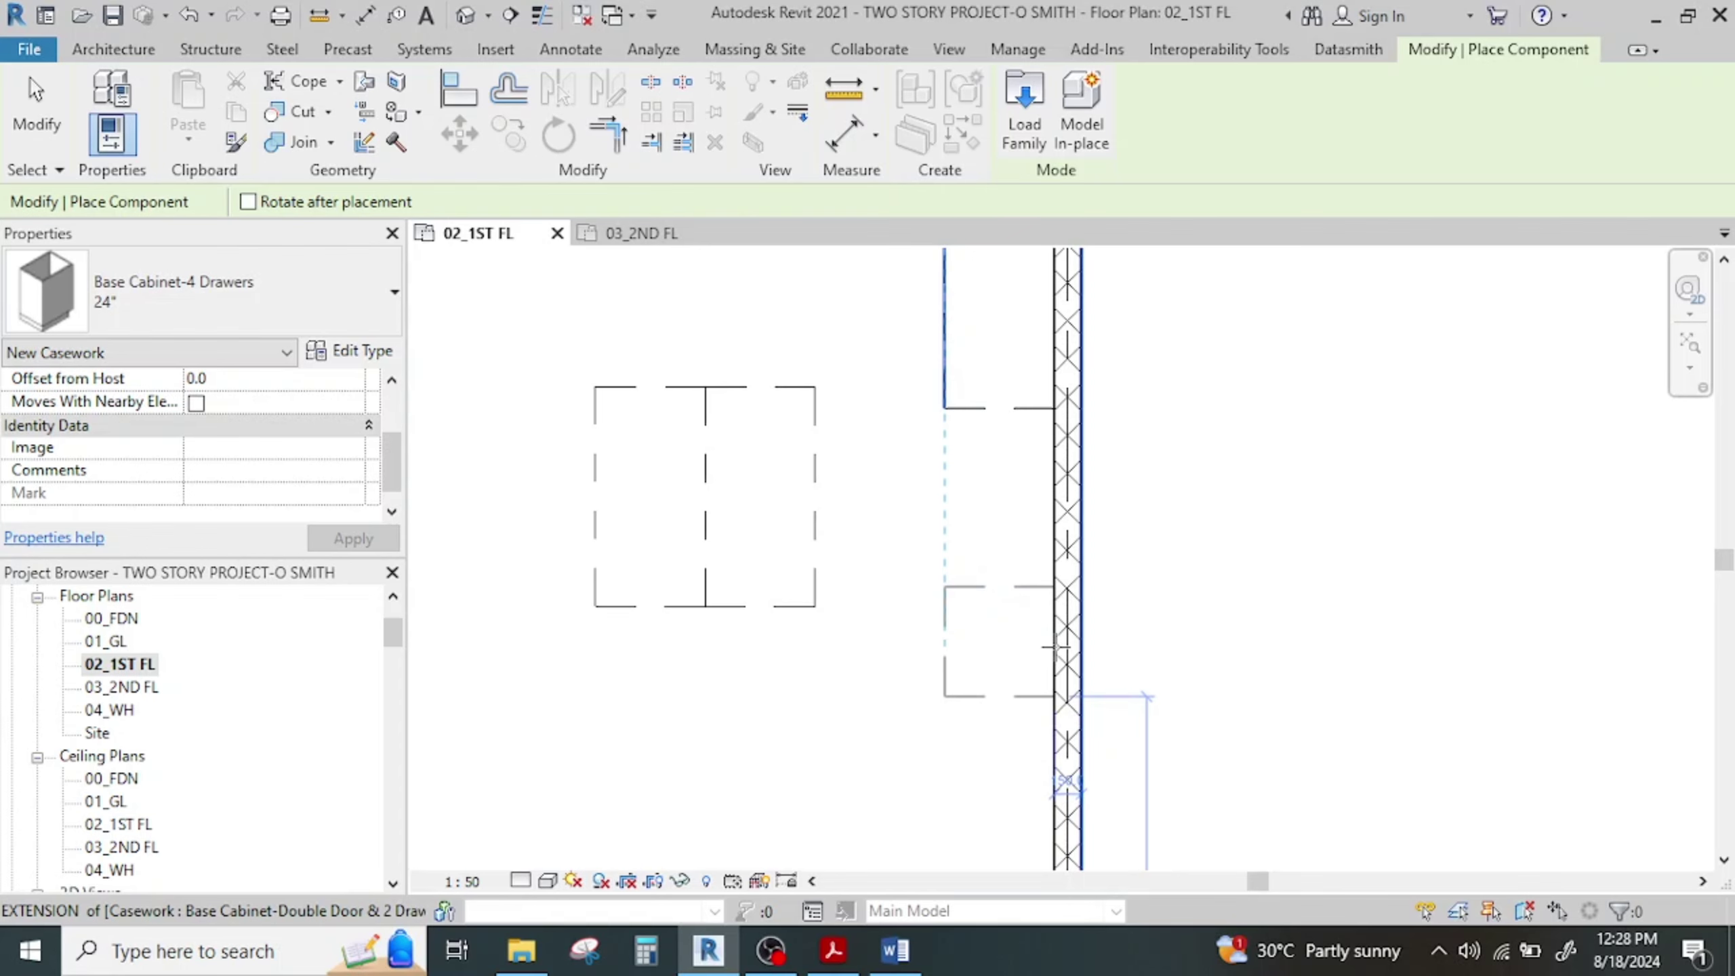
scroll(1168, 604, down, 4)
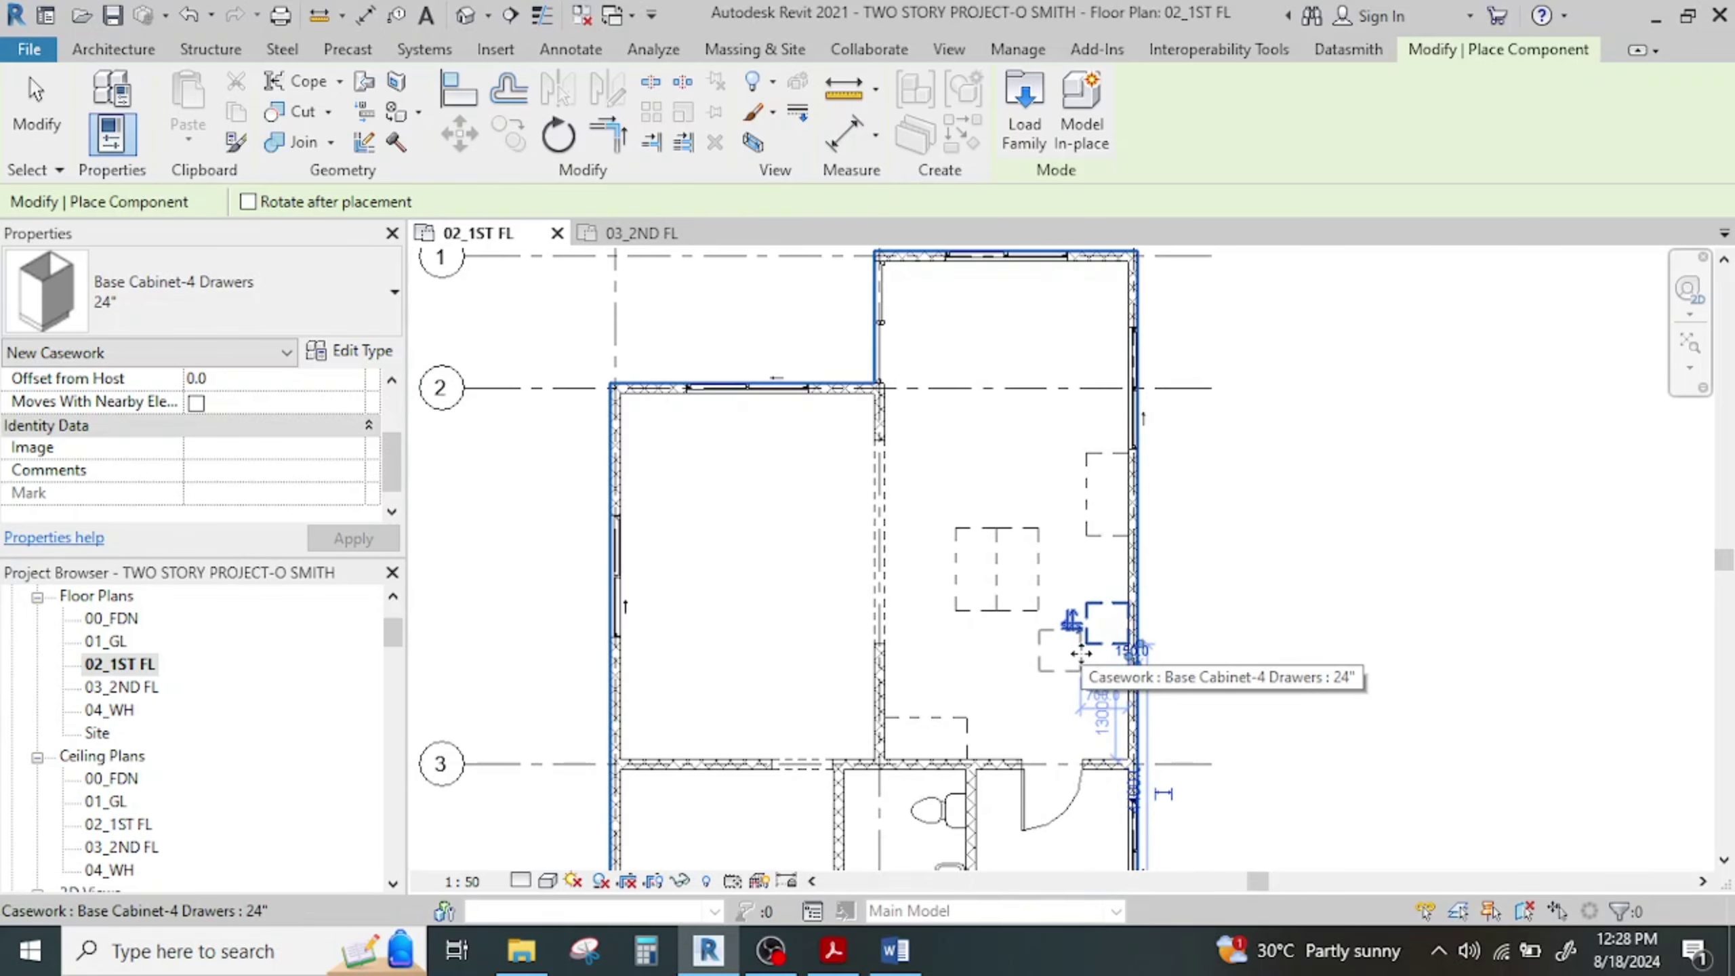
key(Escape)
key(Escape)
Review the base cabinets and island placed in the first-floor kitchen
middle_drag(959, 605, 869, 593)
scroll(869, 593, down, 1)
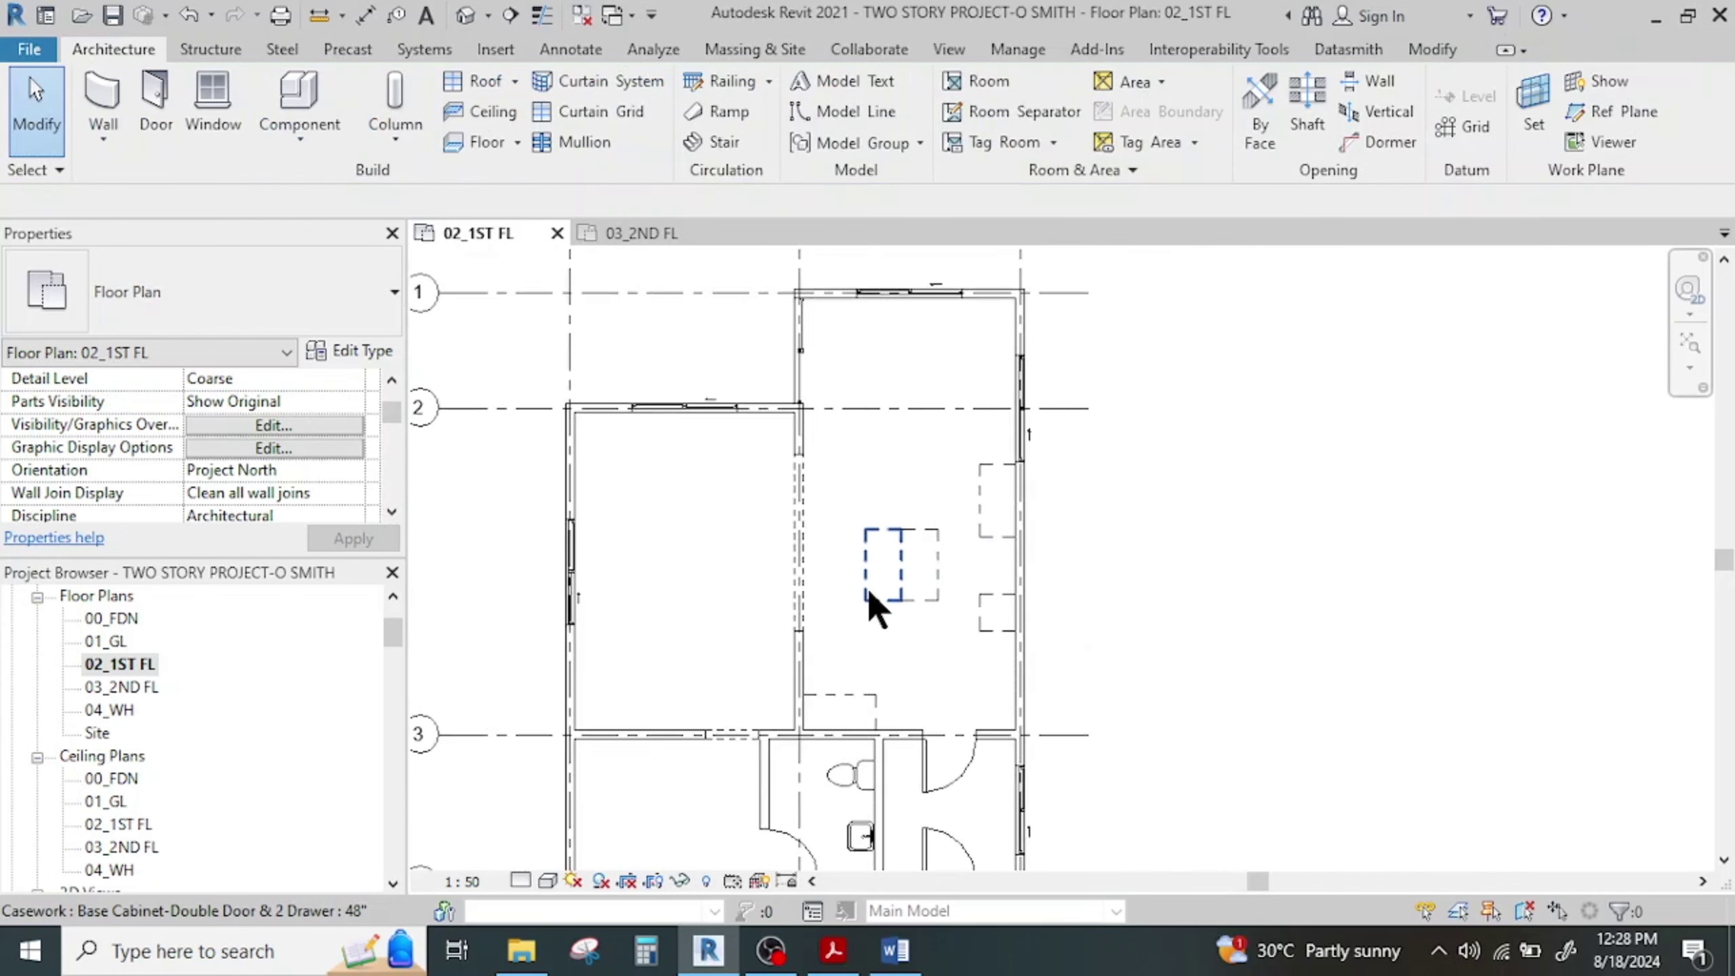
scroll(894, 595, up, 4)
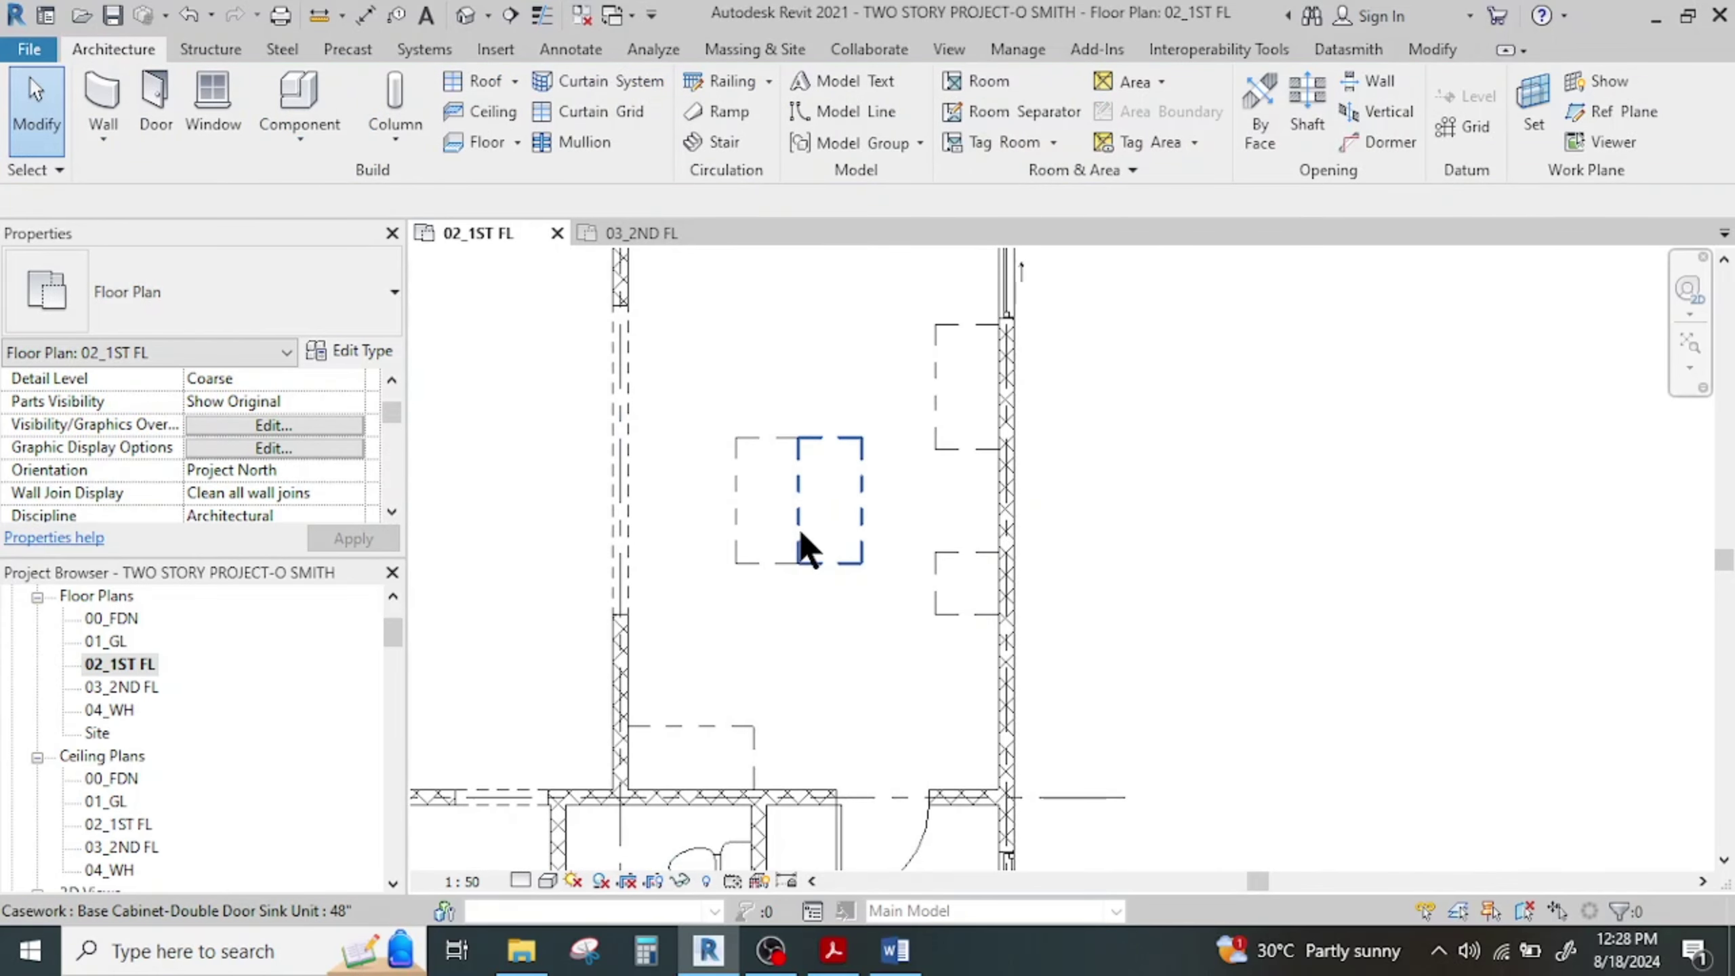
middle_drag(872, 515, 1132, 366)
middle_drag(1026, 427, 1119, 296)
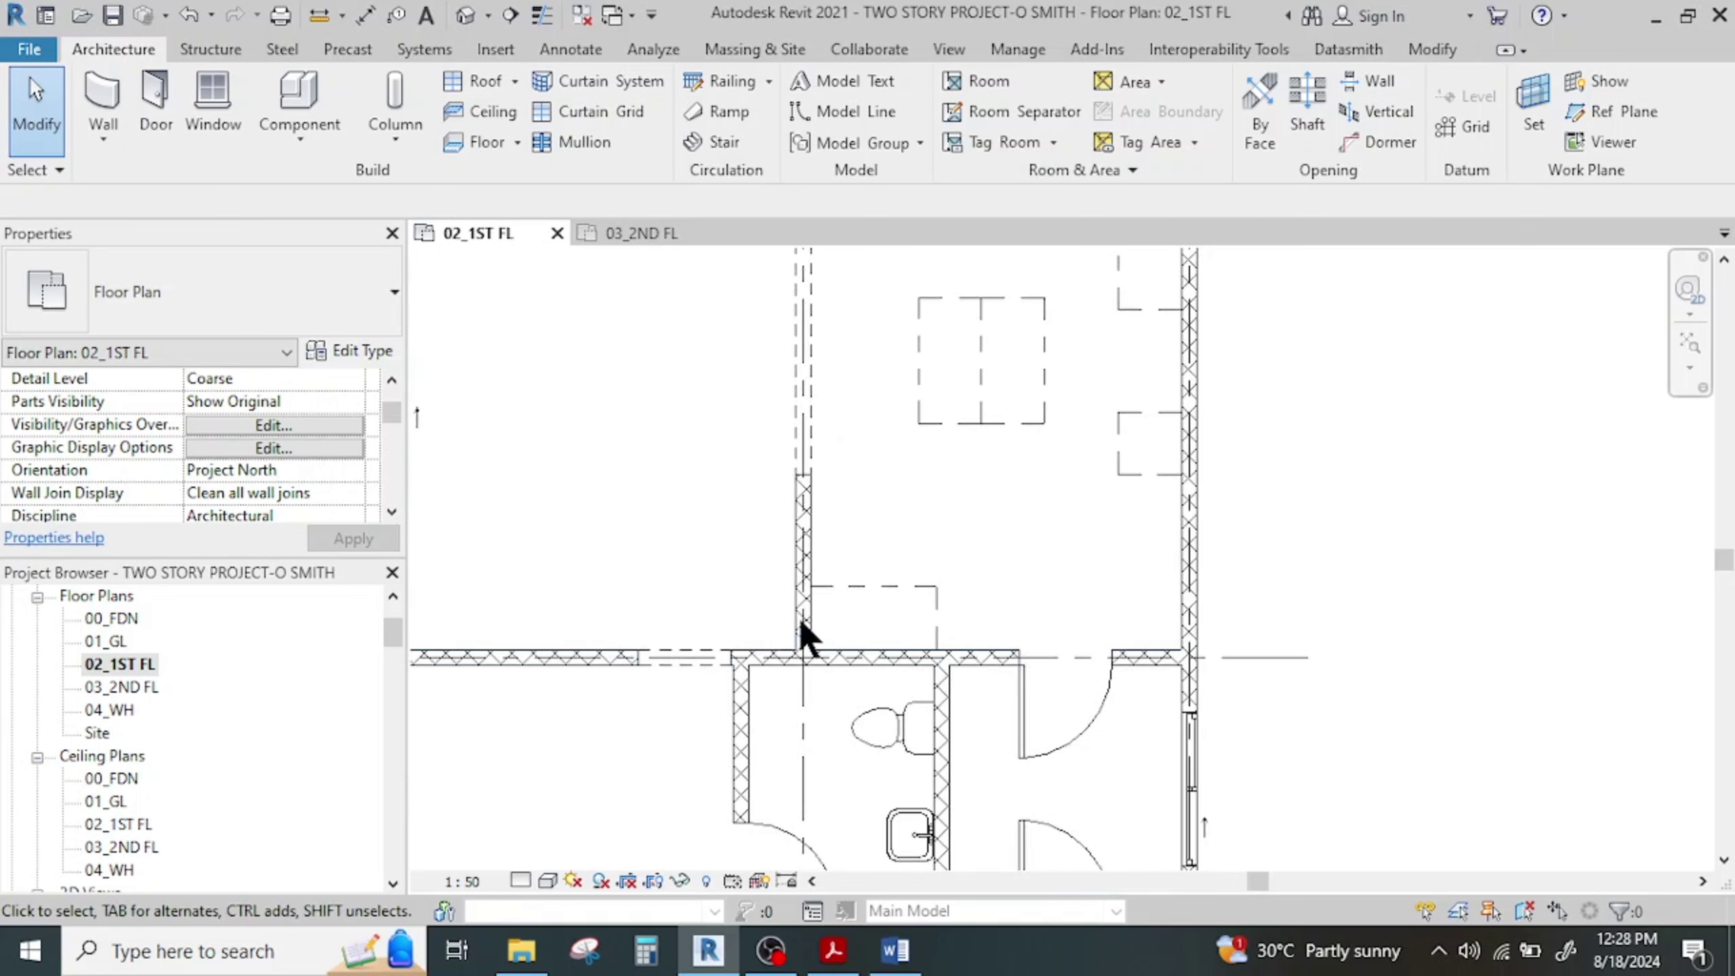
scroll(796, 619, up, 1)
middle_drag(968, 663, 802, 814)
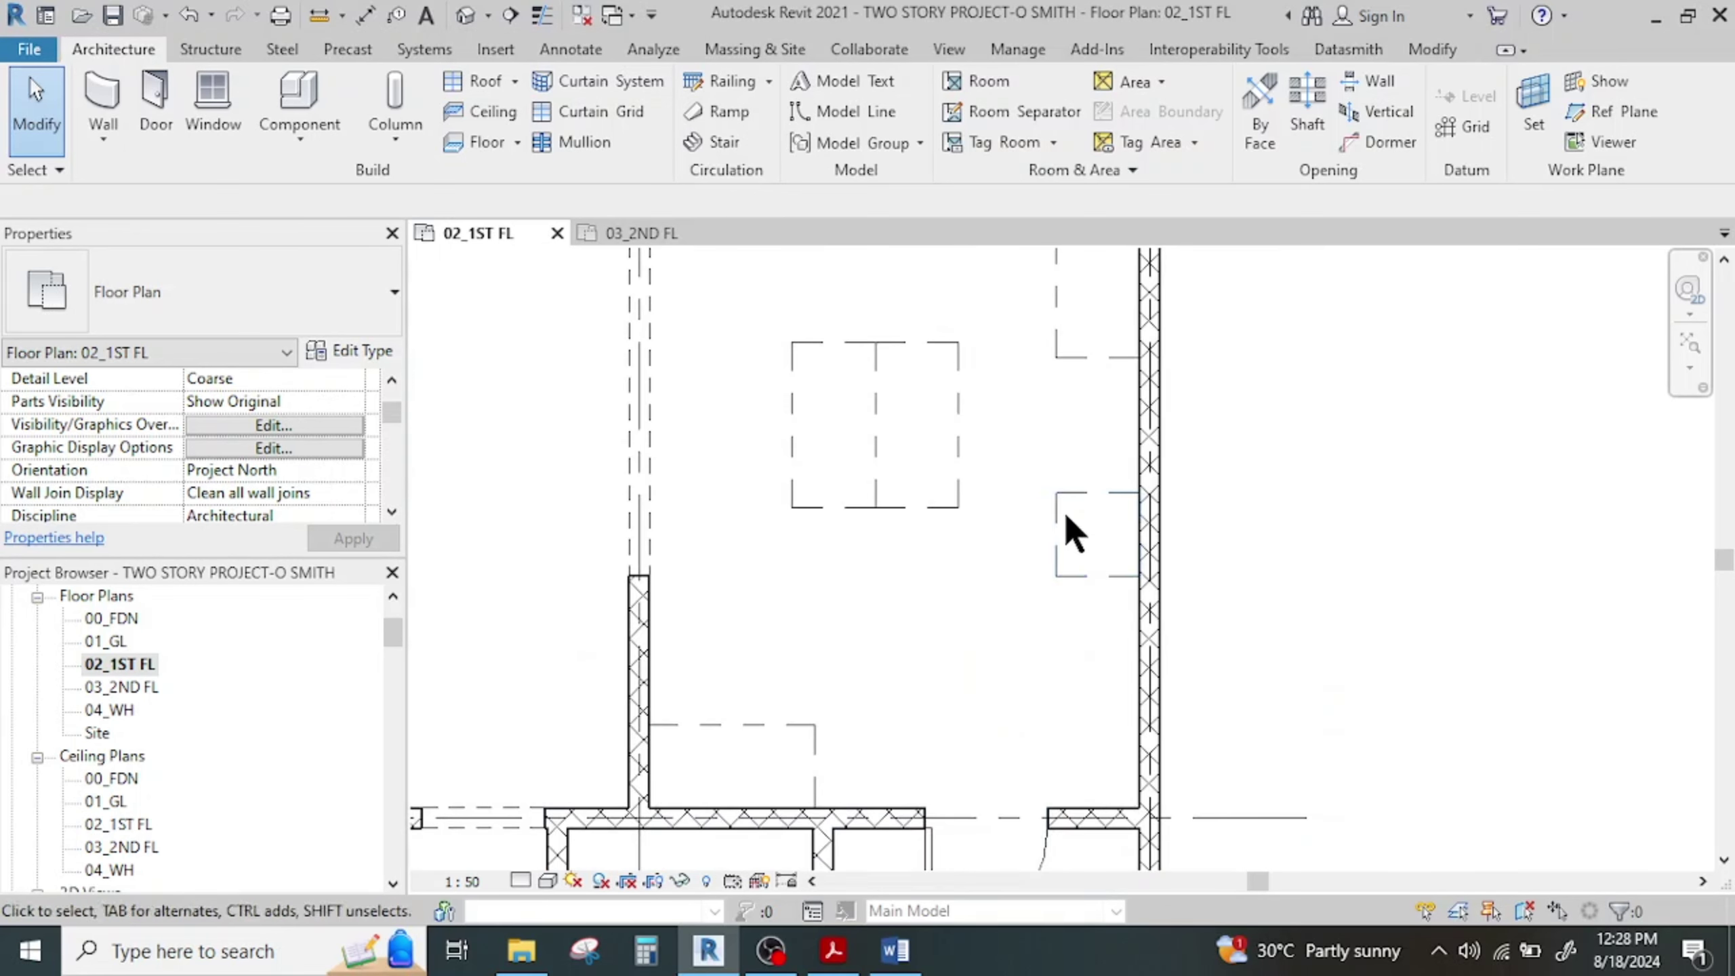
middle_drag(1072, 569, 972, 720)
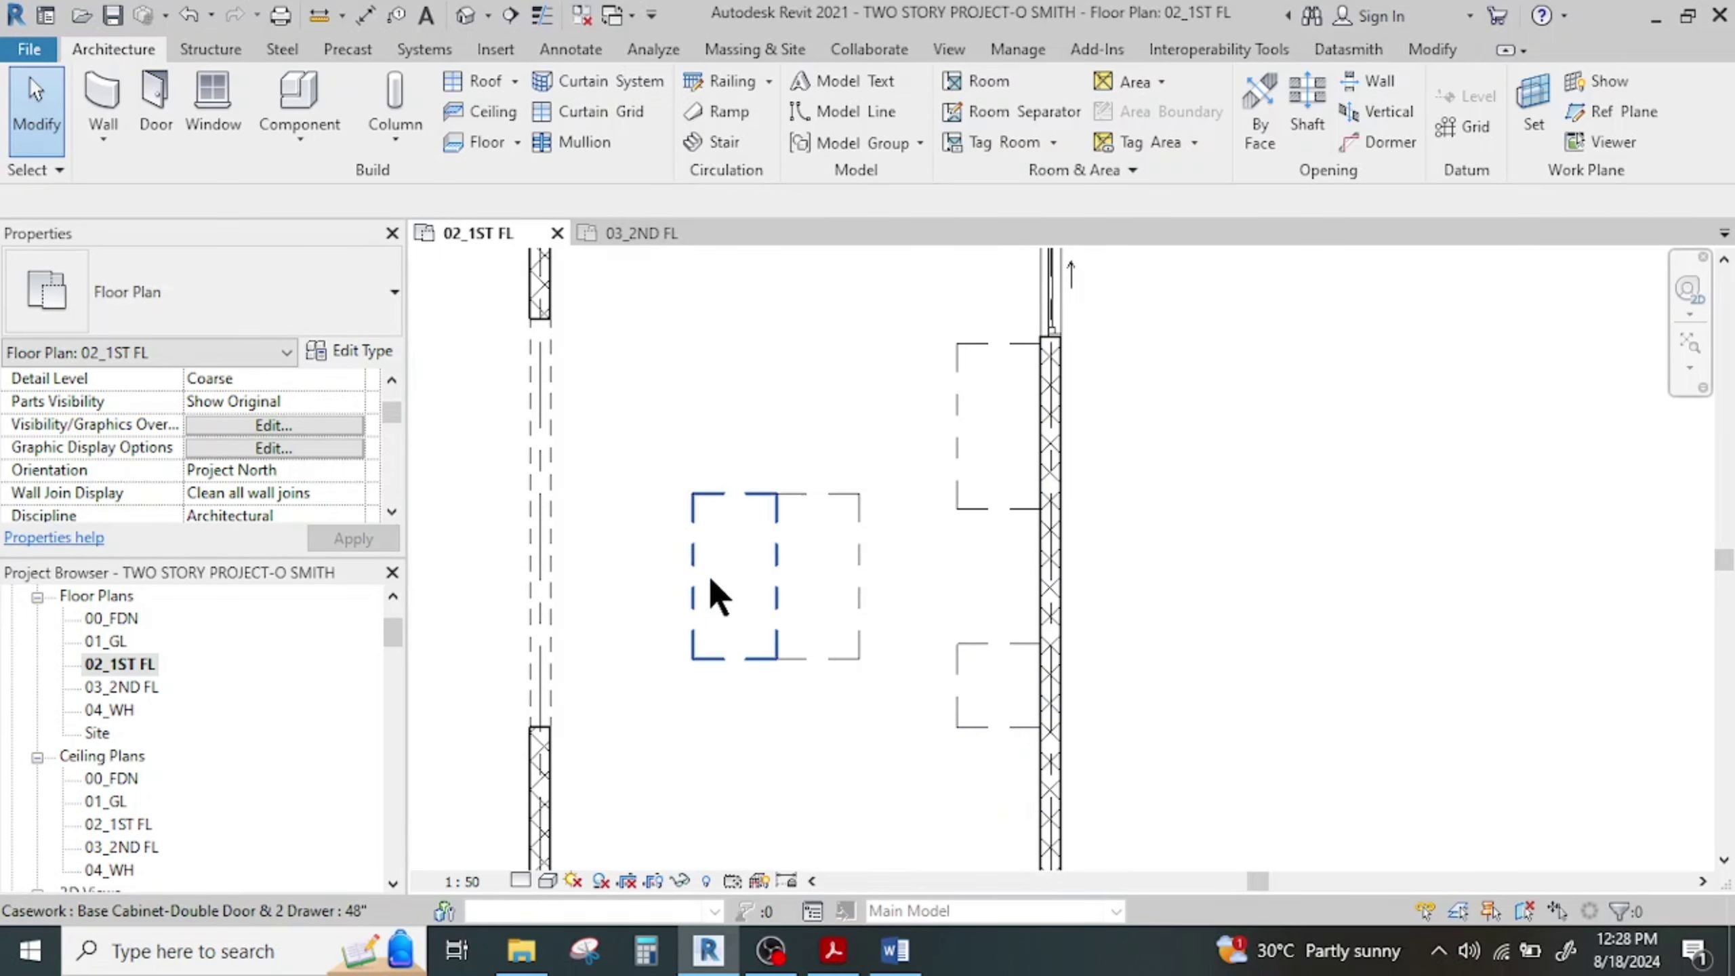
Start placing a component and search the loaded types for "counter"
click(299, 107)
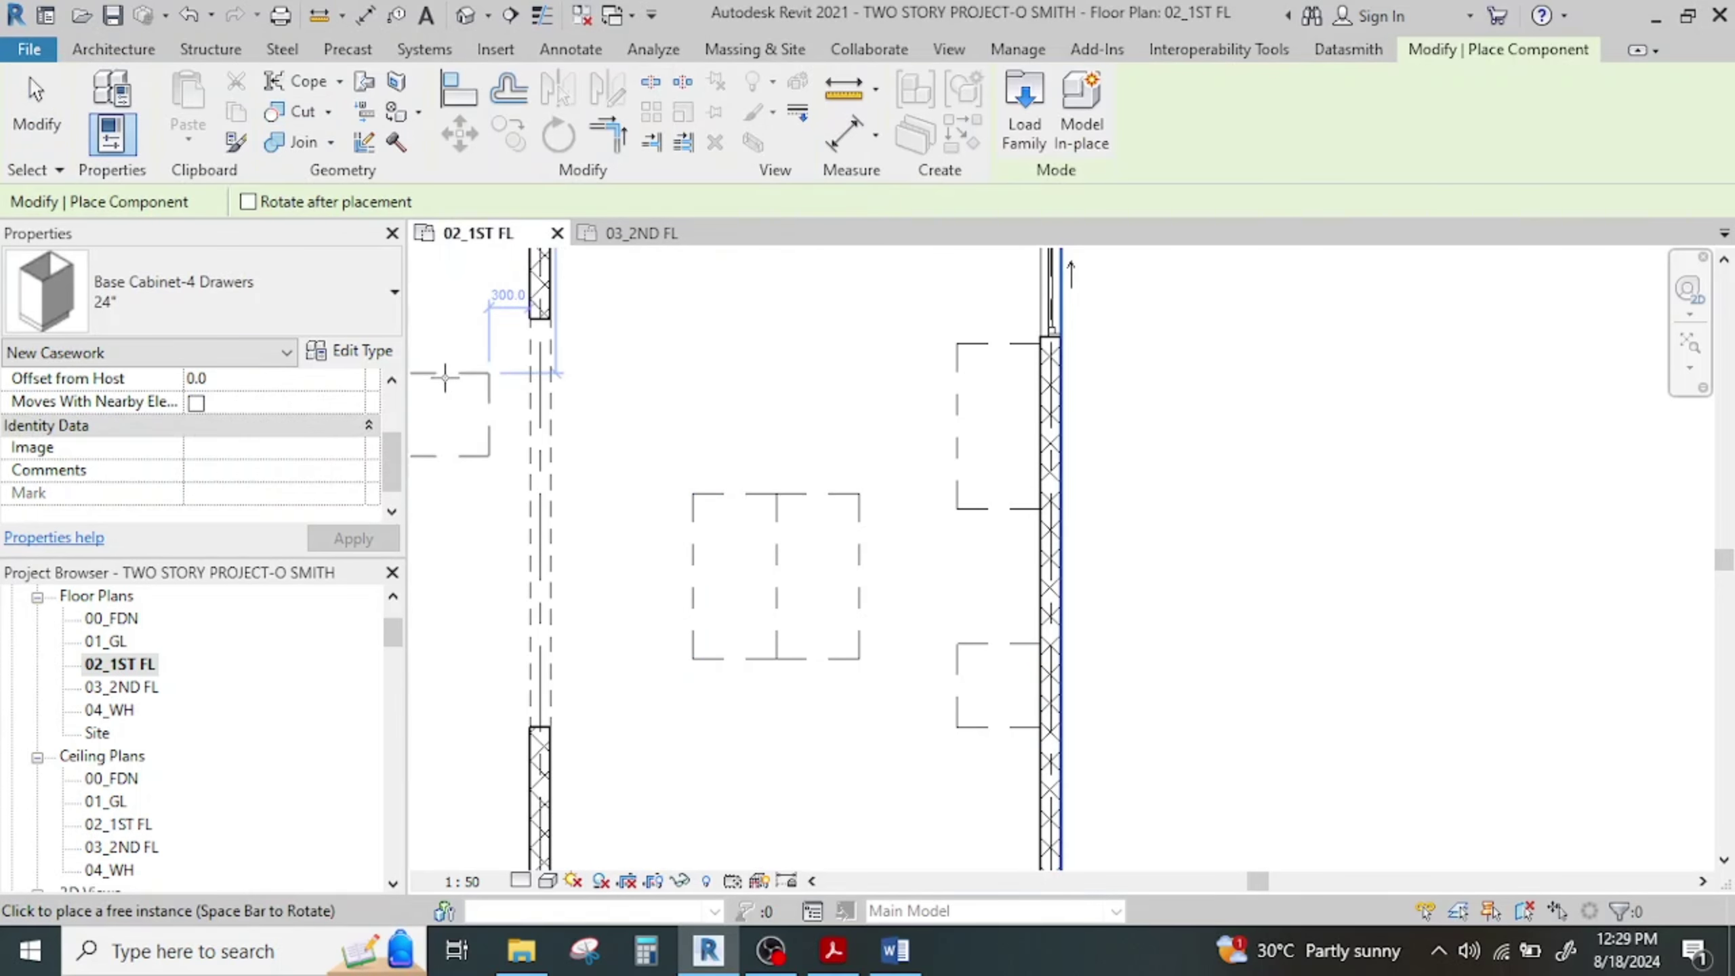
click(240, 291)
text(counter)
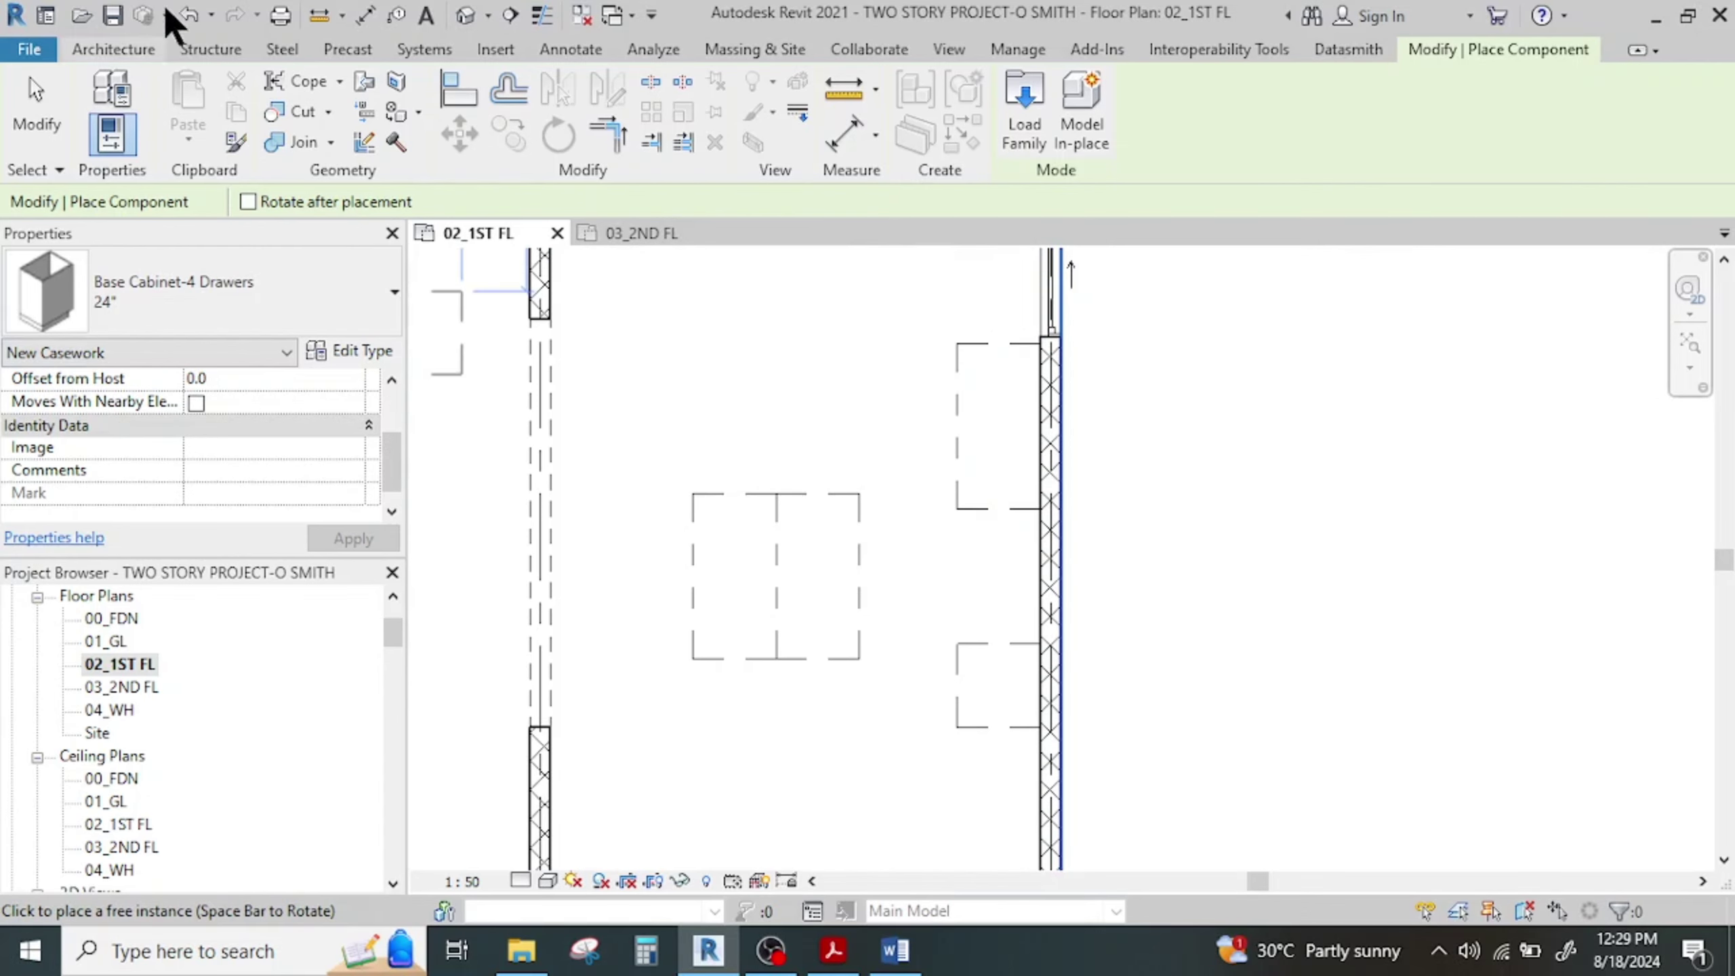
Start loading a family and browse to the US Metric folder inside 1 My Documents
click(1024, 133)
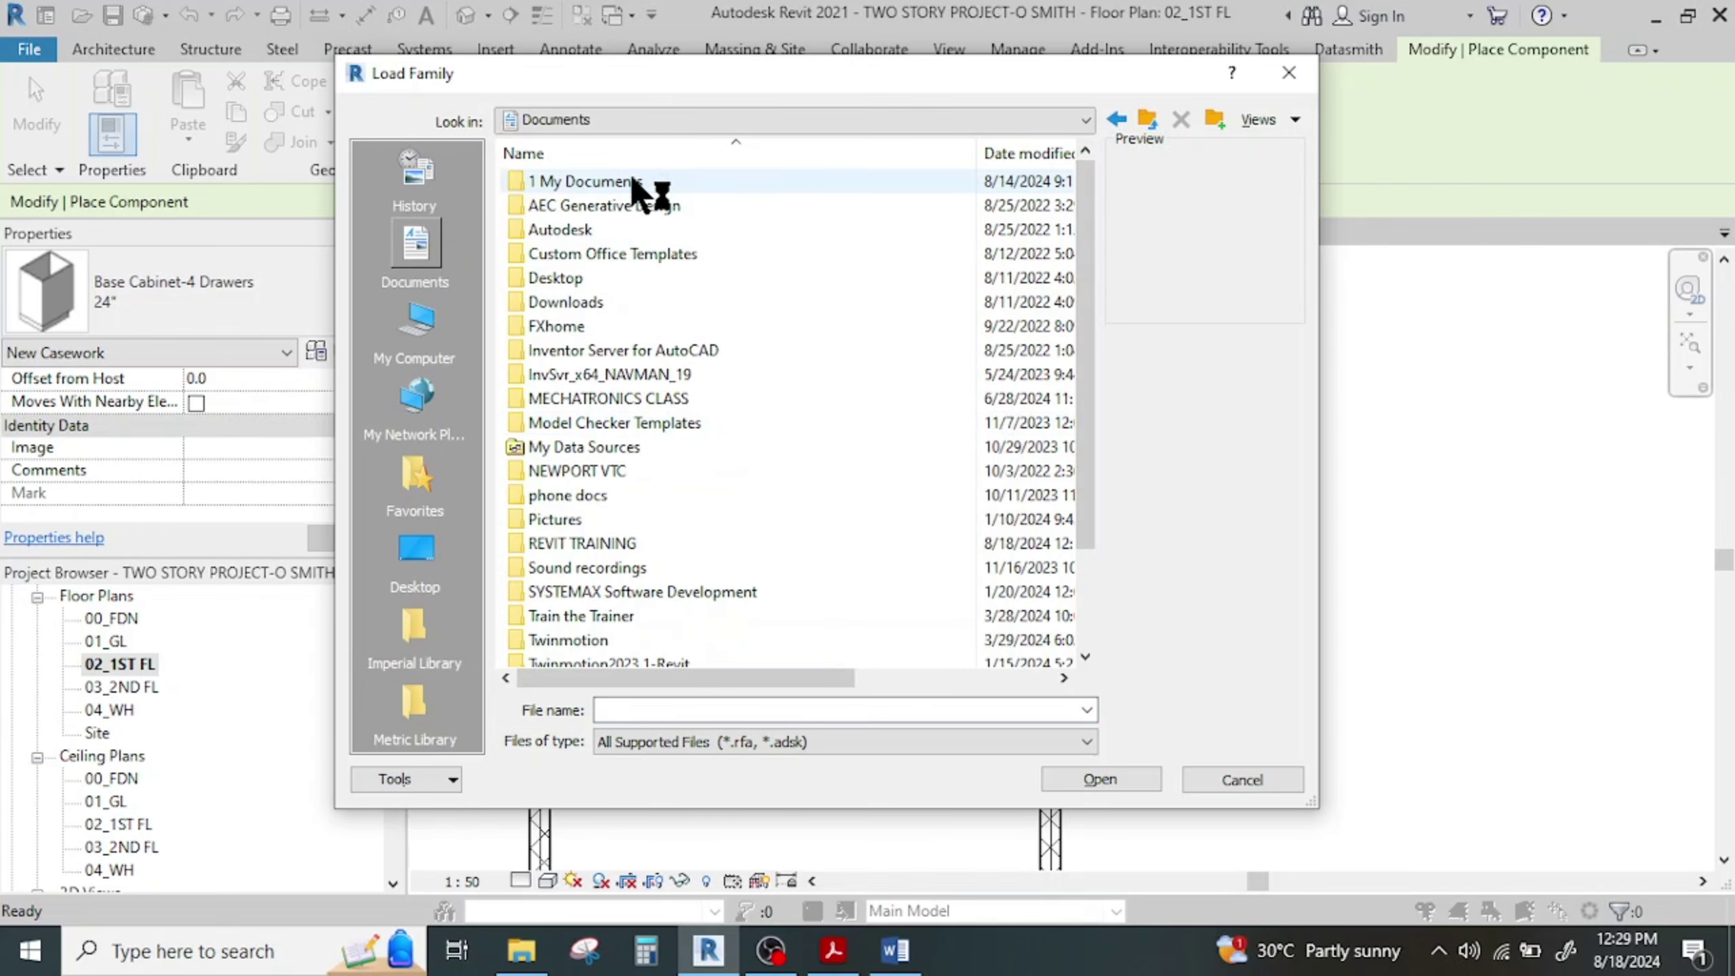
double_click(632, 181)
scroll(689, 489, down, 16)
scroll(690, 537, up, 5)
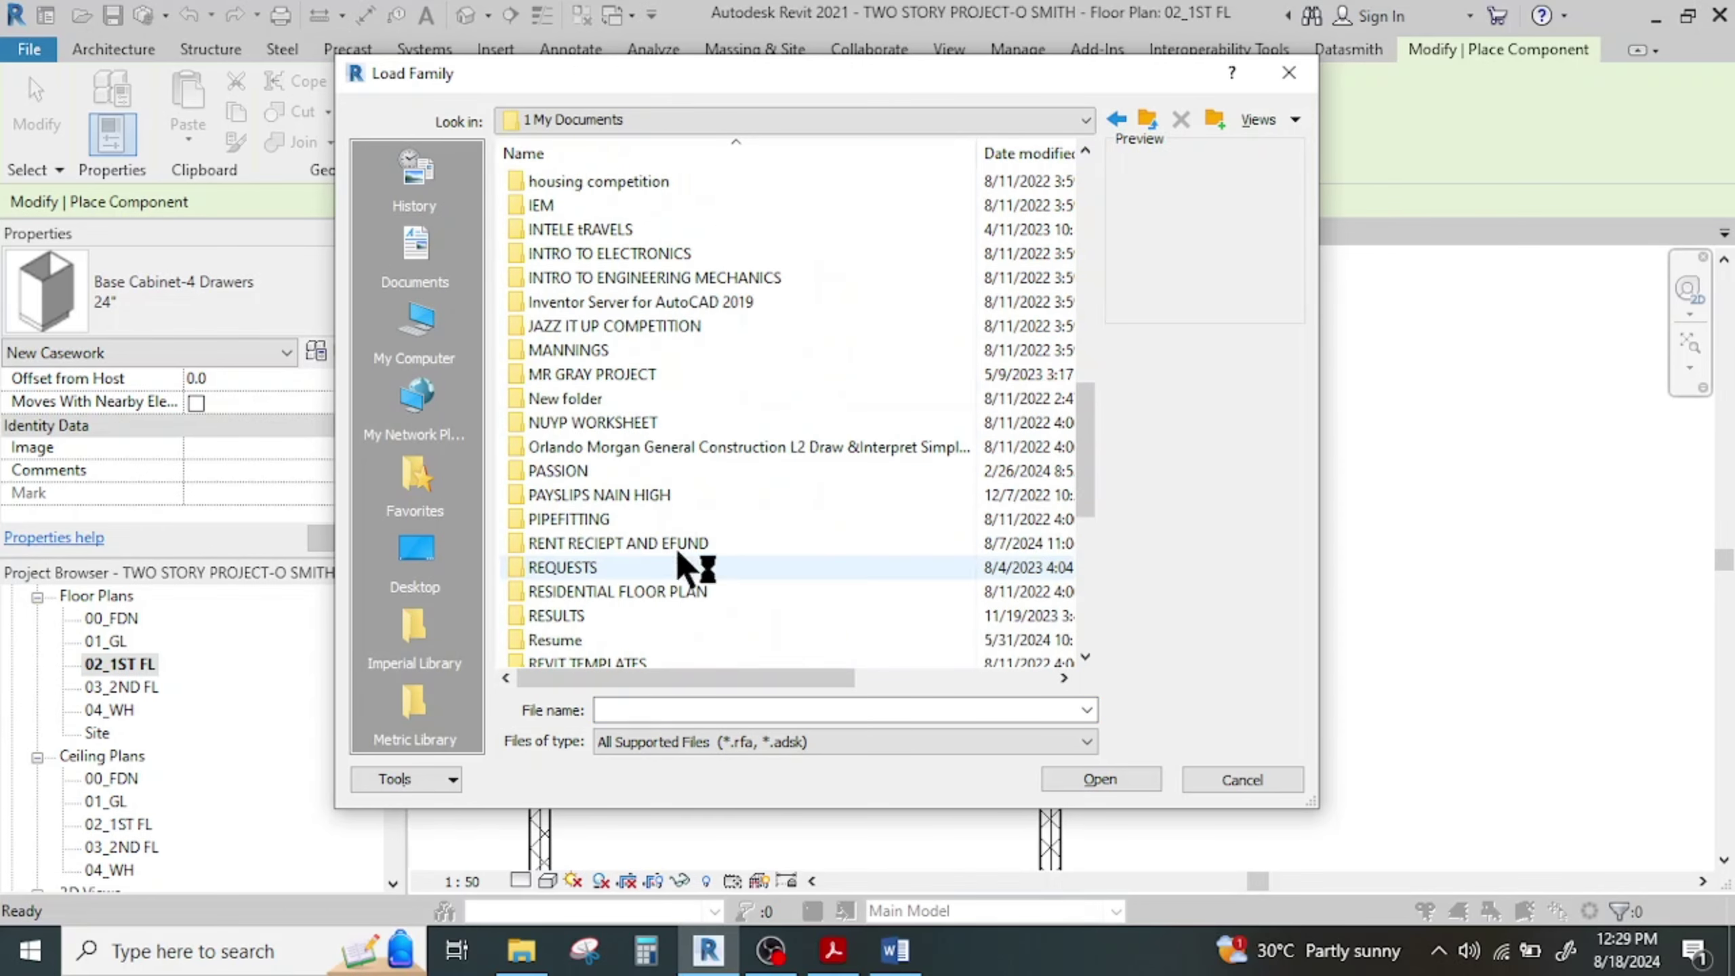
scroll(666, 561, down, 3)
scroll(602, 642, down, 4)
double_click(589, 496)
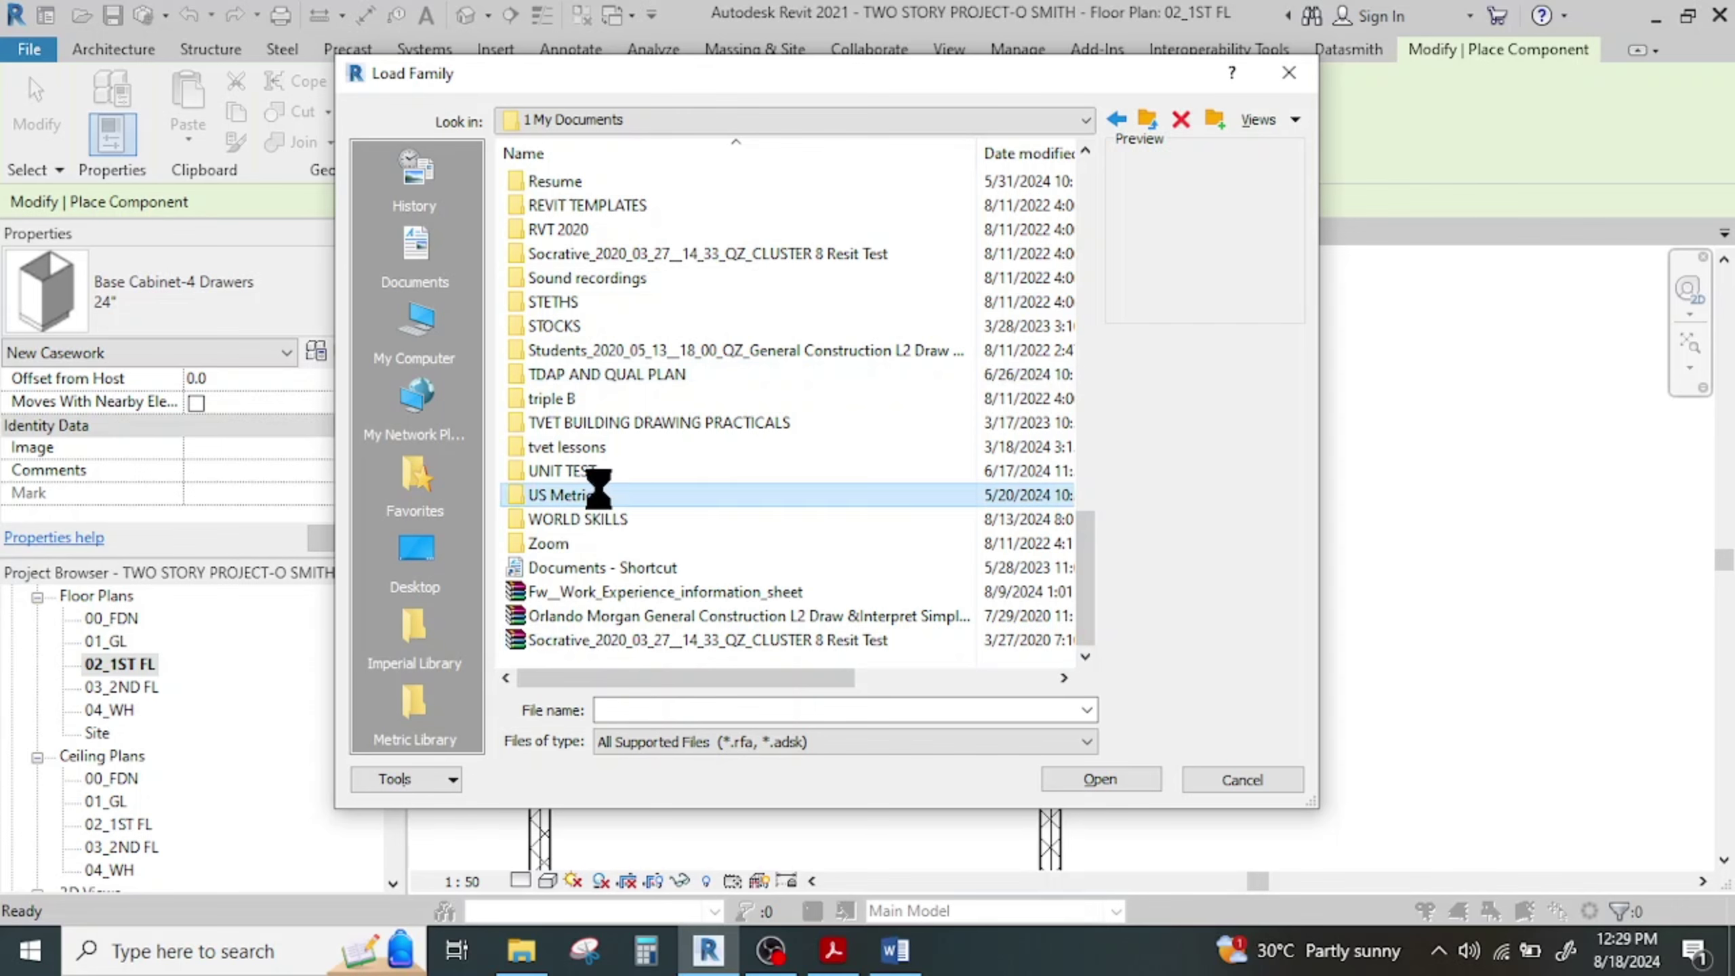
Open the wetransfer_english-imperial_2022-09-30_1846 library and go to English-Imperial, Casework, Counter Tops
scroll(676, 595, down, 12)
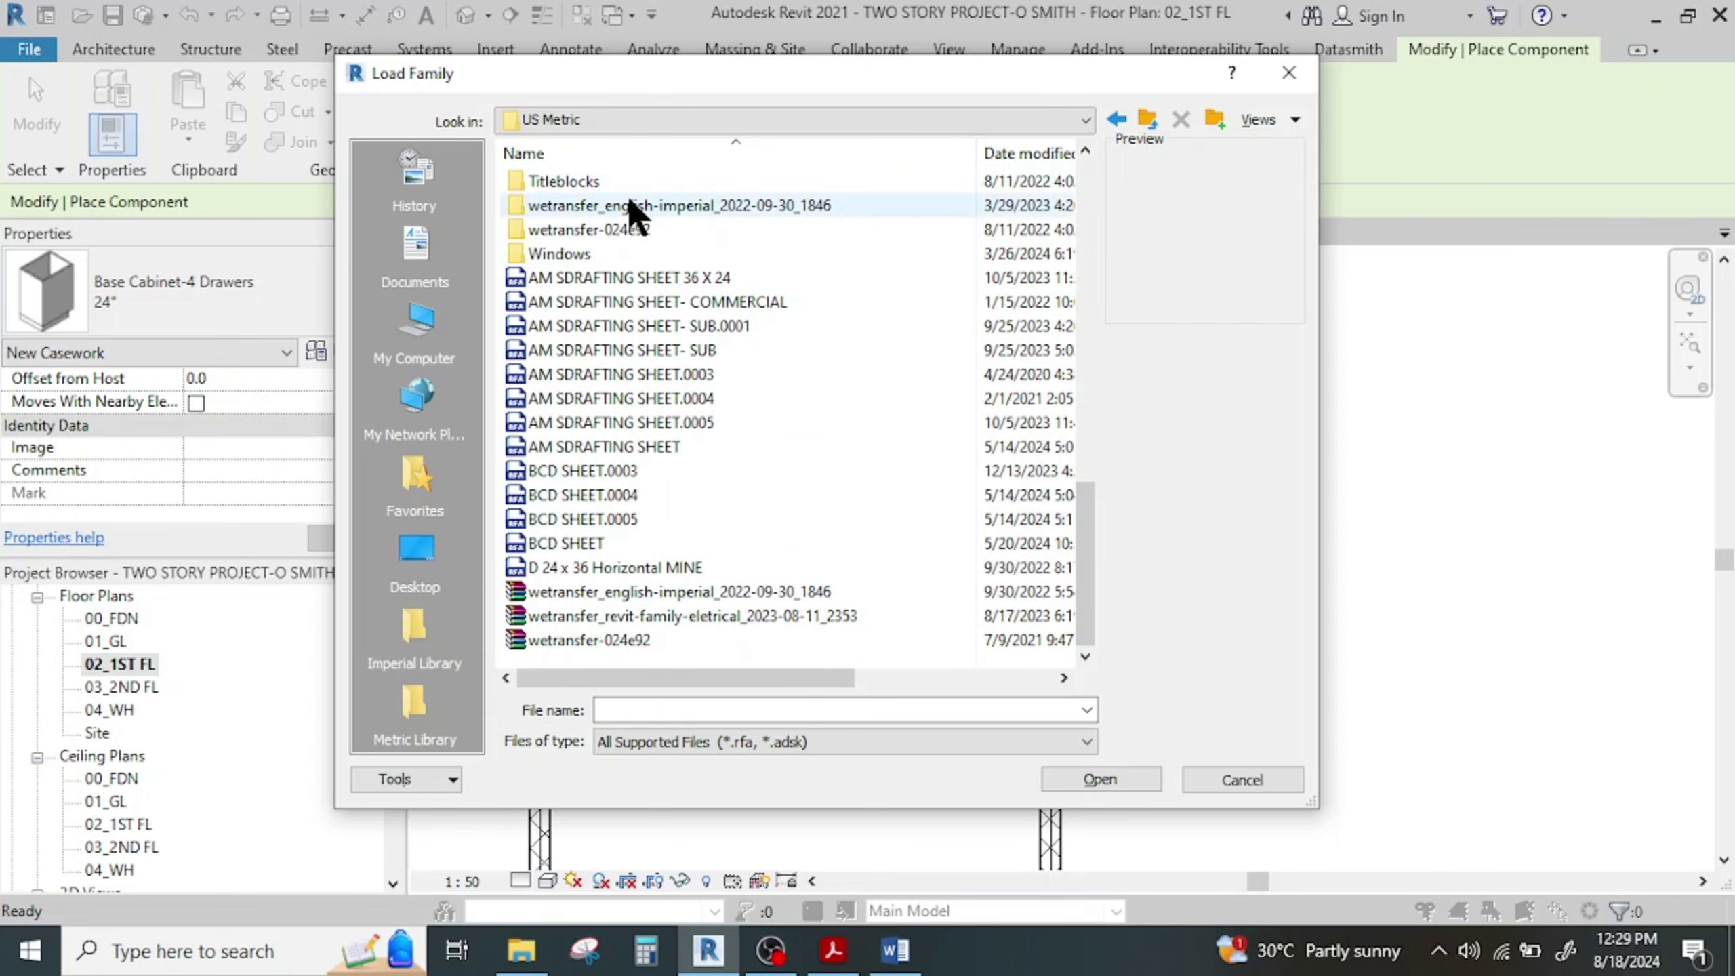
double_click(629, 204)
double_click(614, 184)
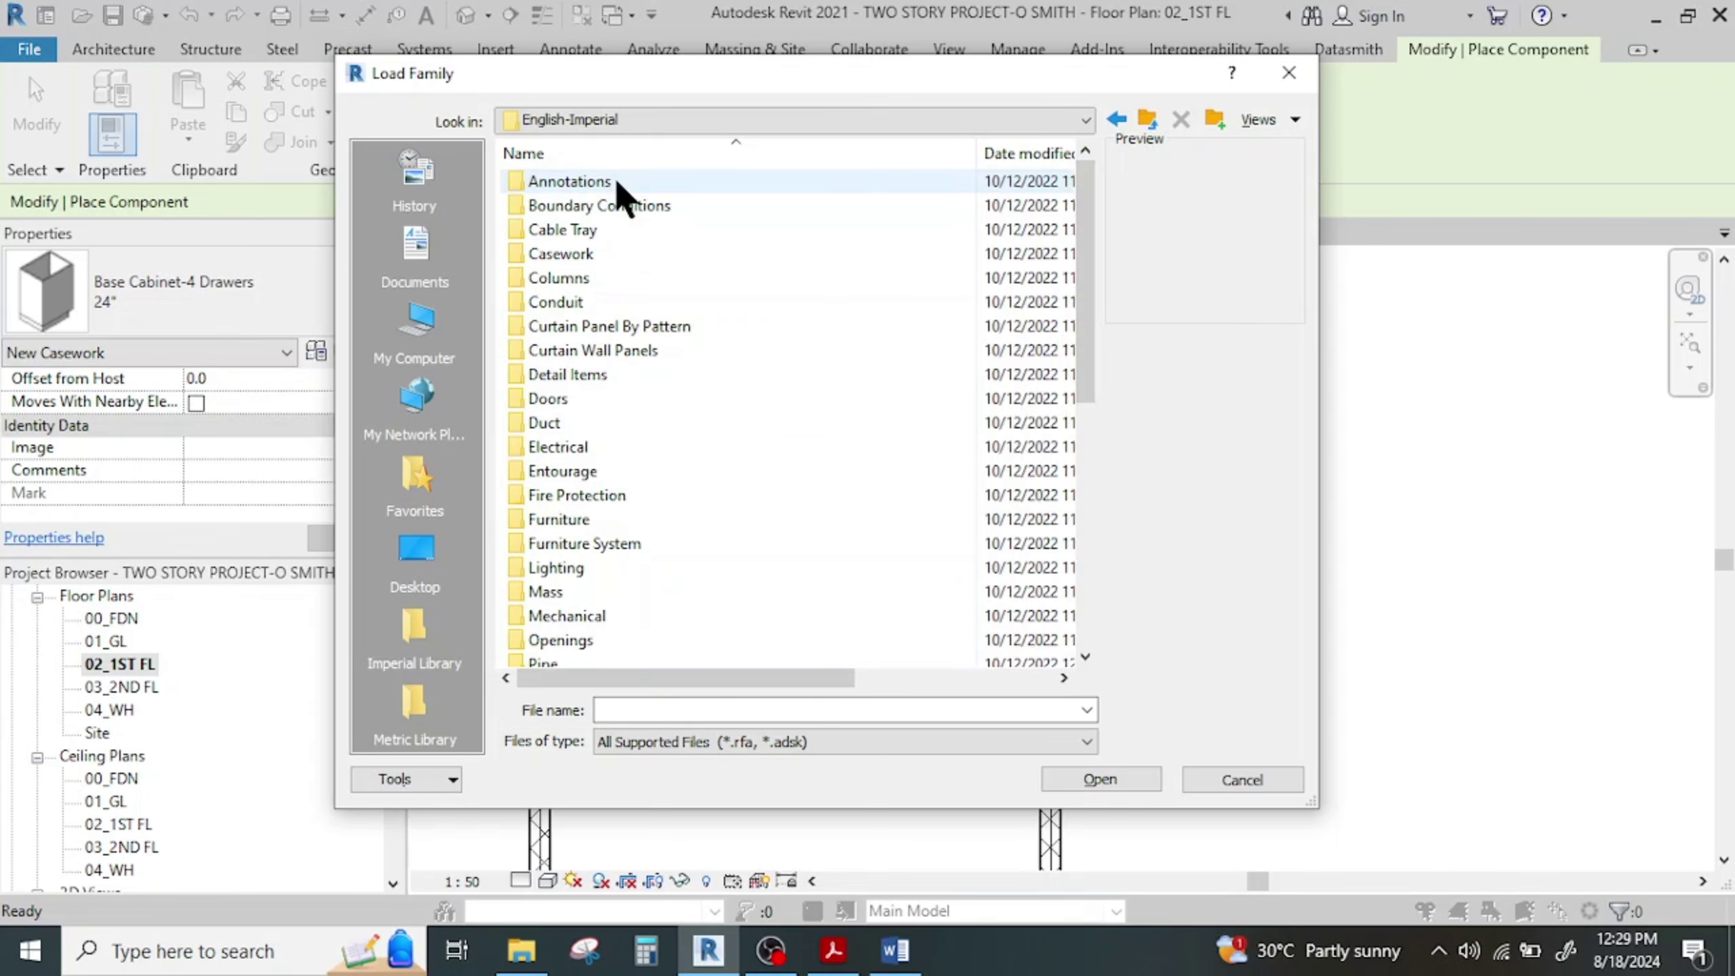
double_click(614, 255)
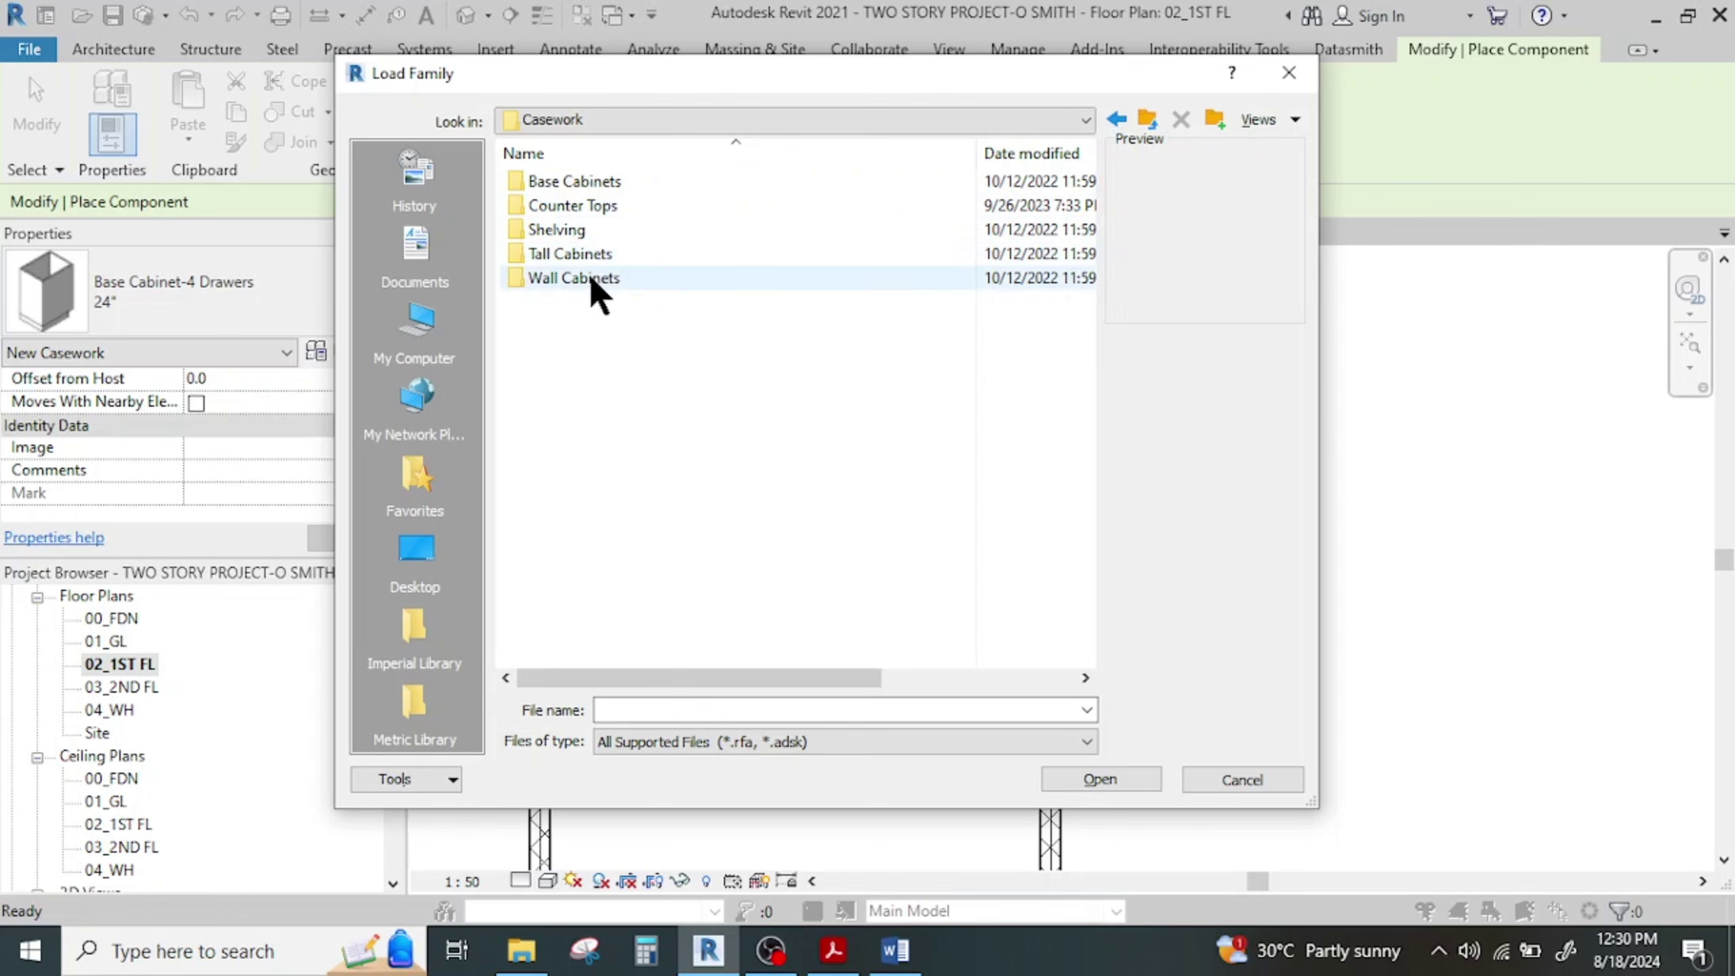
double_click(602, 209)
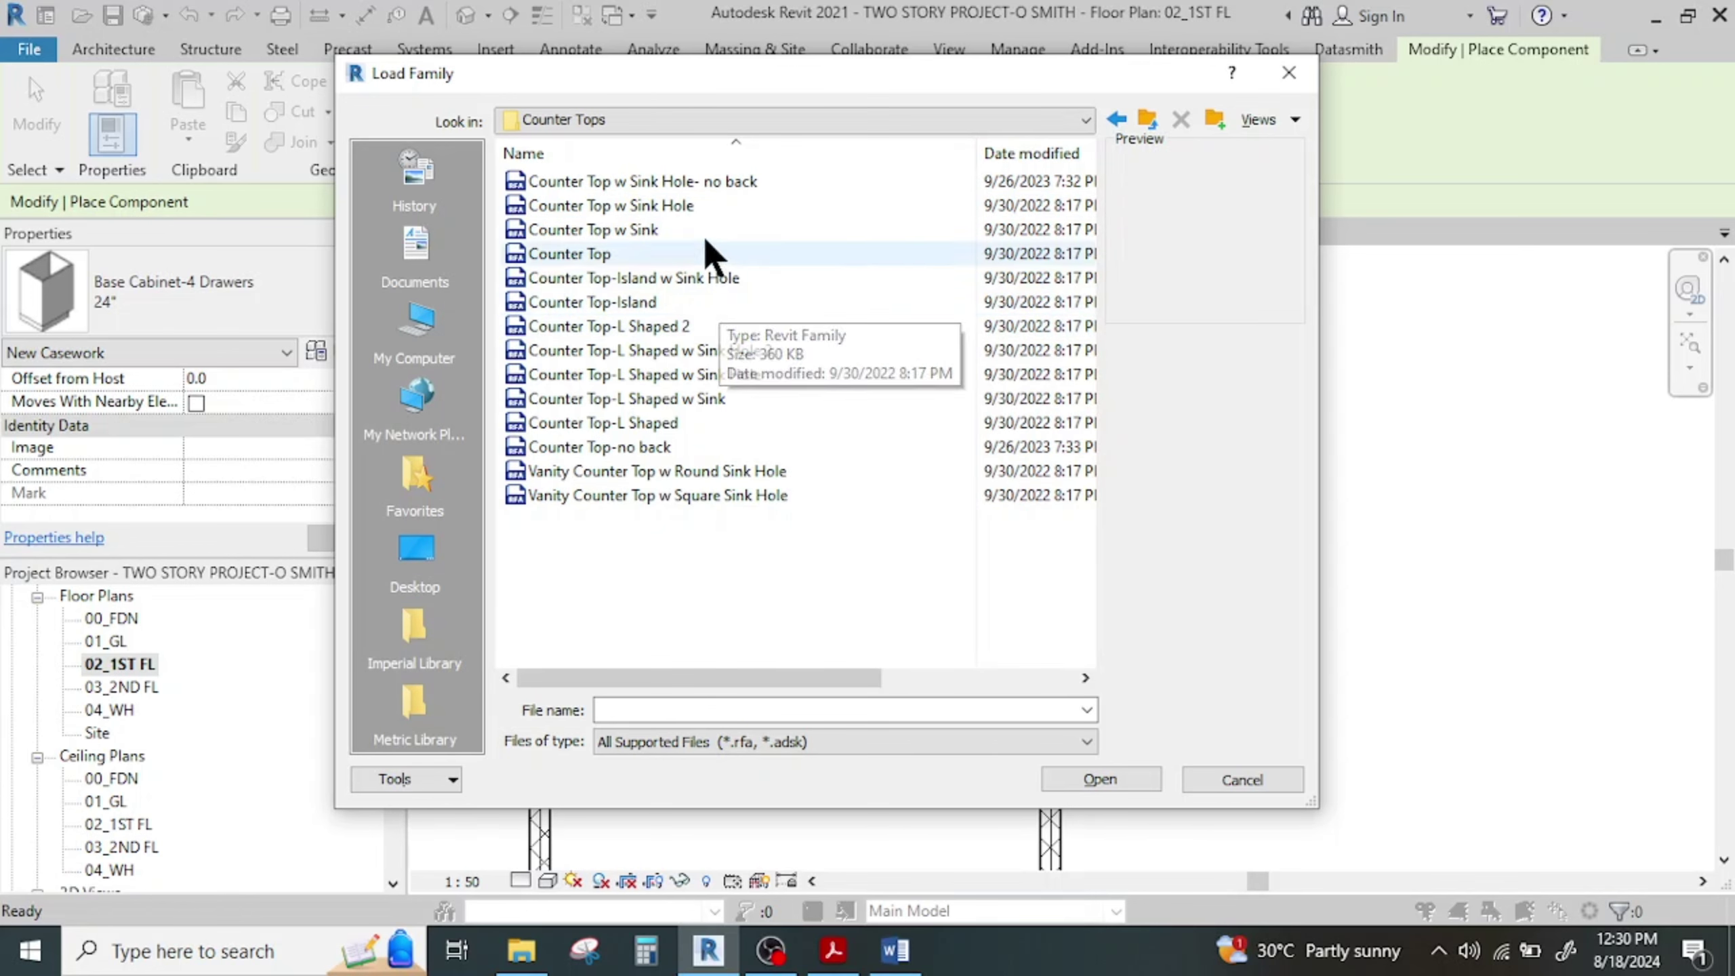
Load the Counter Top w Sink and Counter Top families into the project
click(698, 205)
click(642, 253)
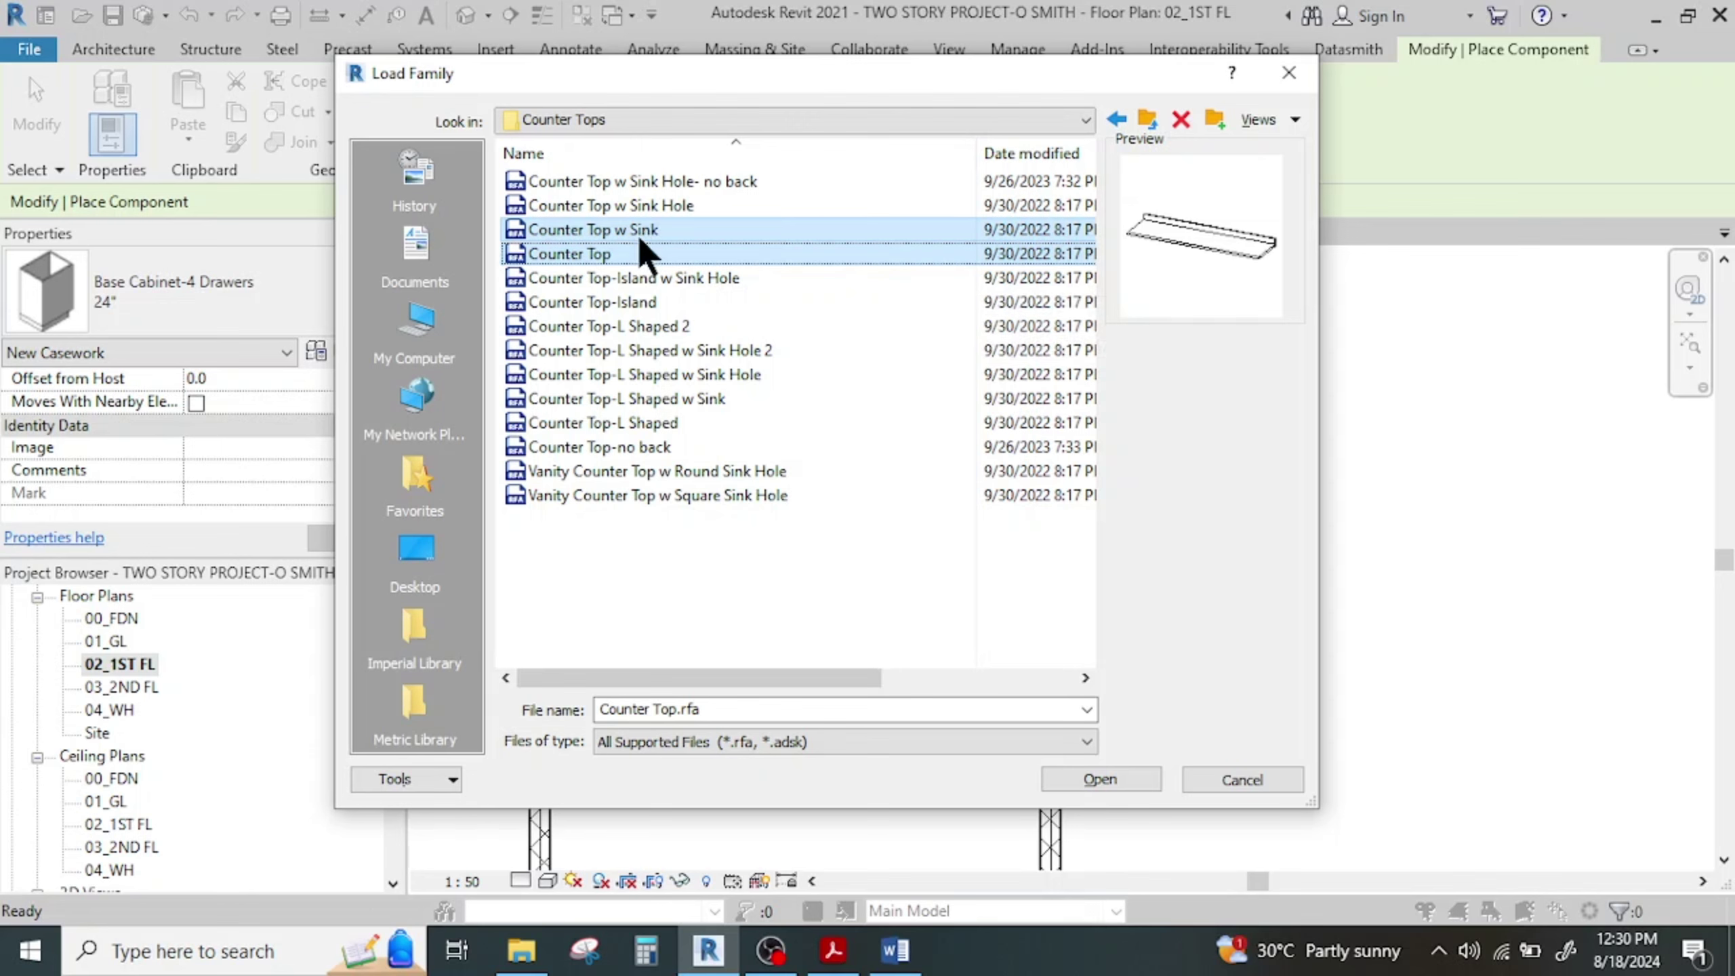
click(1106, 780)
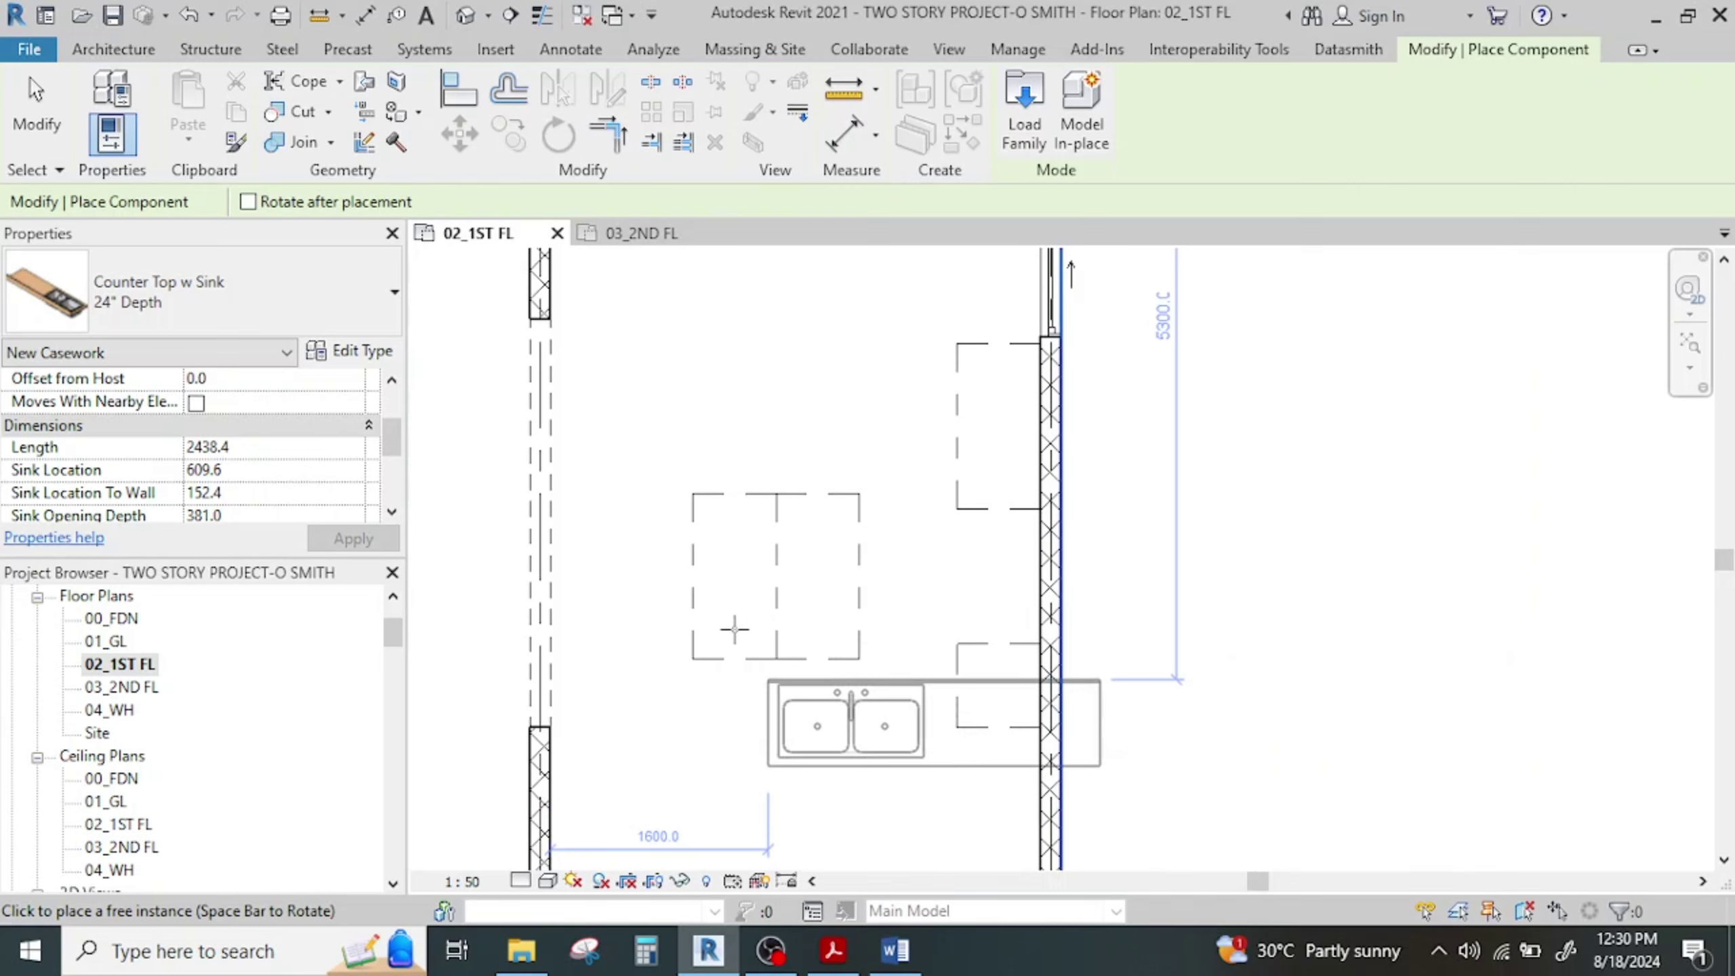
Rotate the Counter Top w Sink 24" Depth upright and place it over the island's sink unit, aligned to the cabinet's lower corner
scroll(832, 678, up, 1)
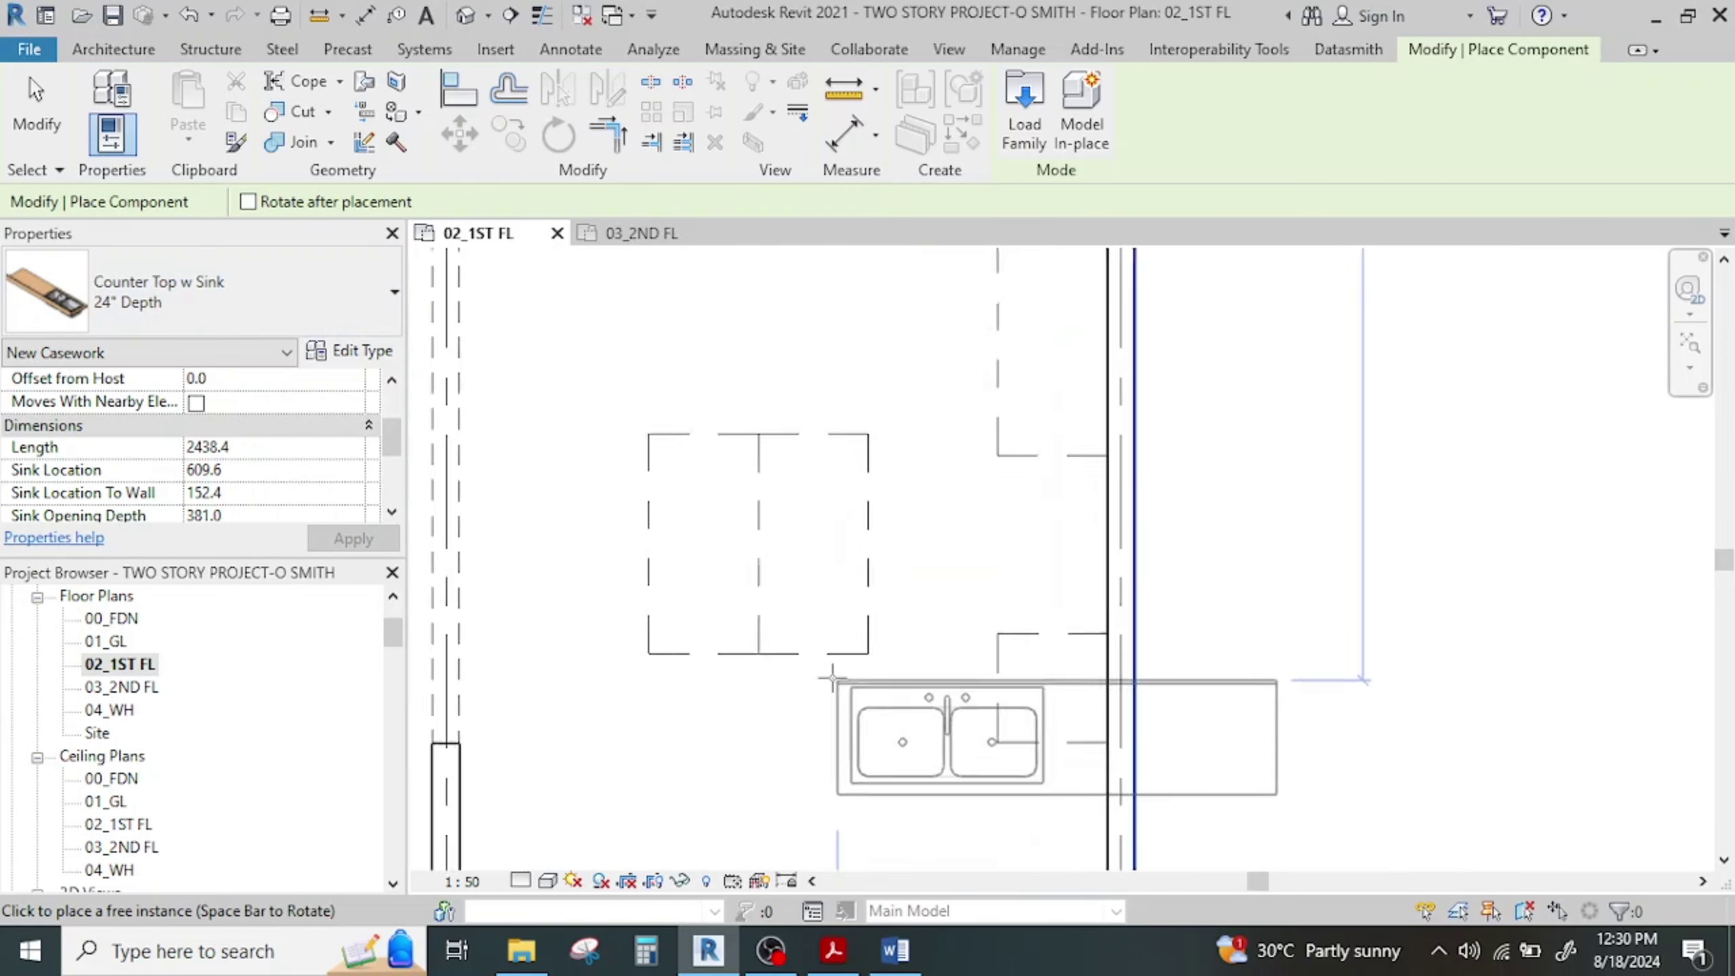
scroll(832, 677, up, 4)
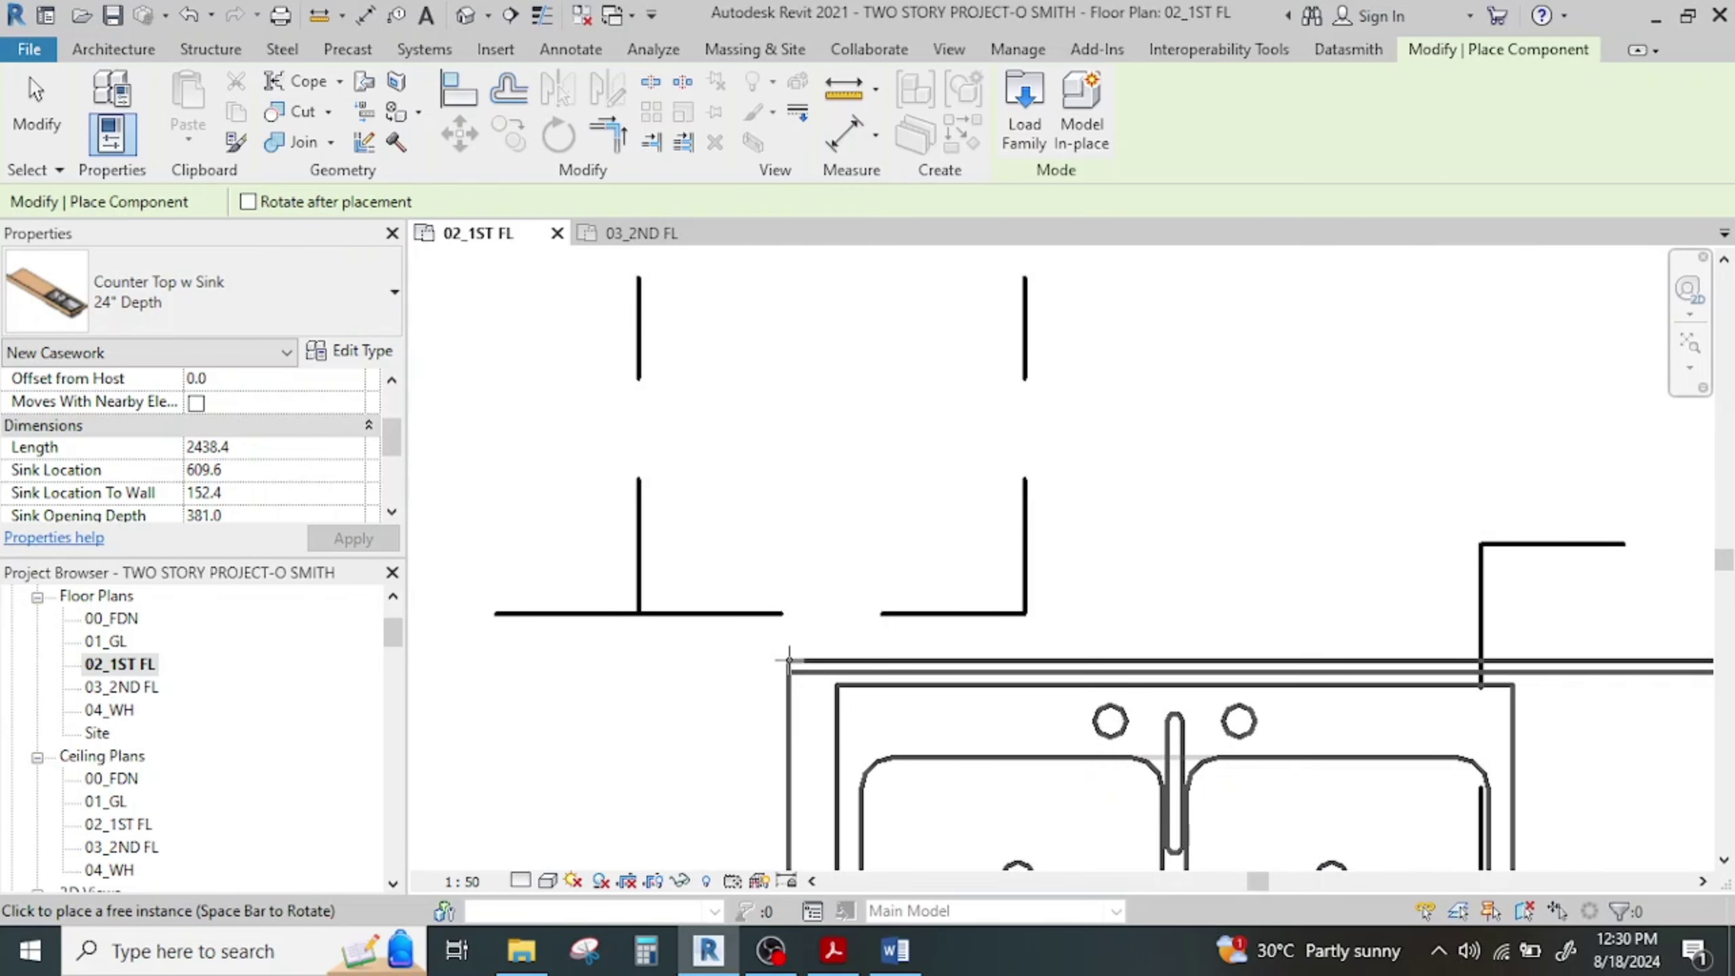
scroll(789, 660, down, 3)
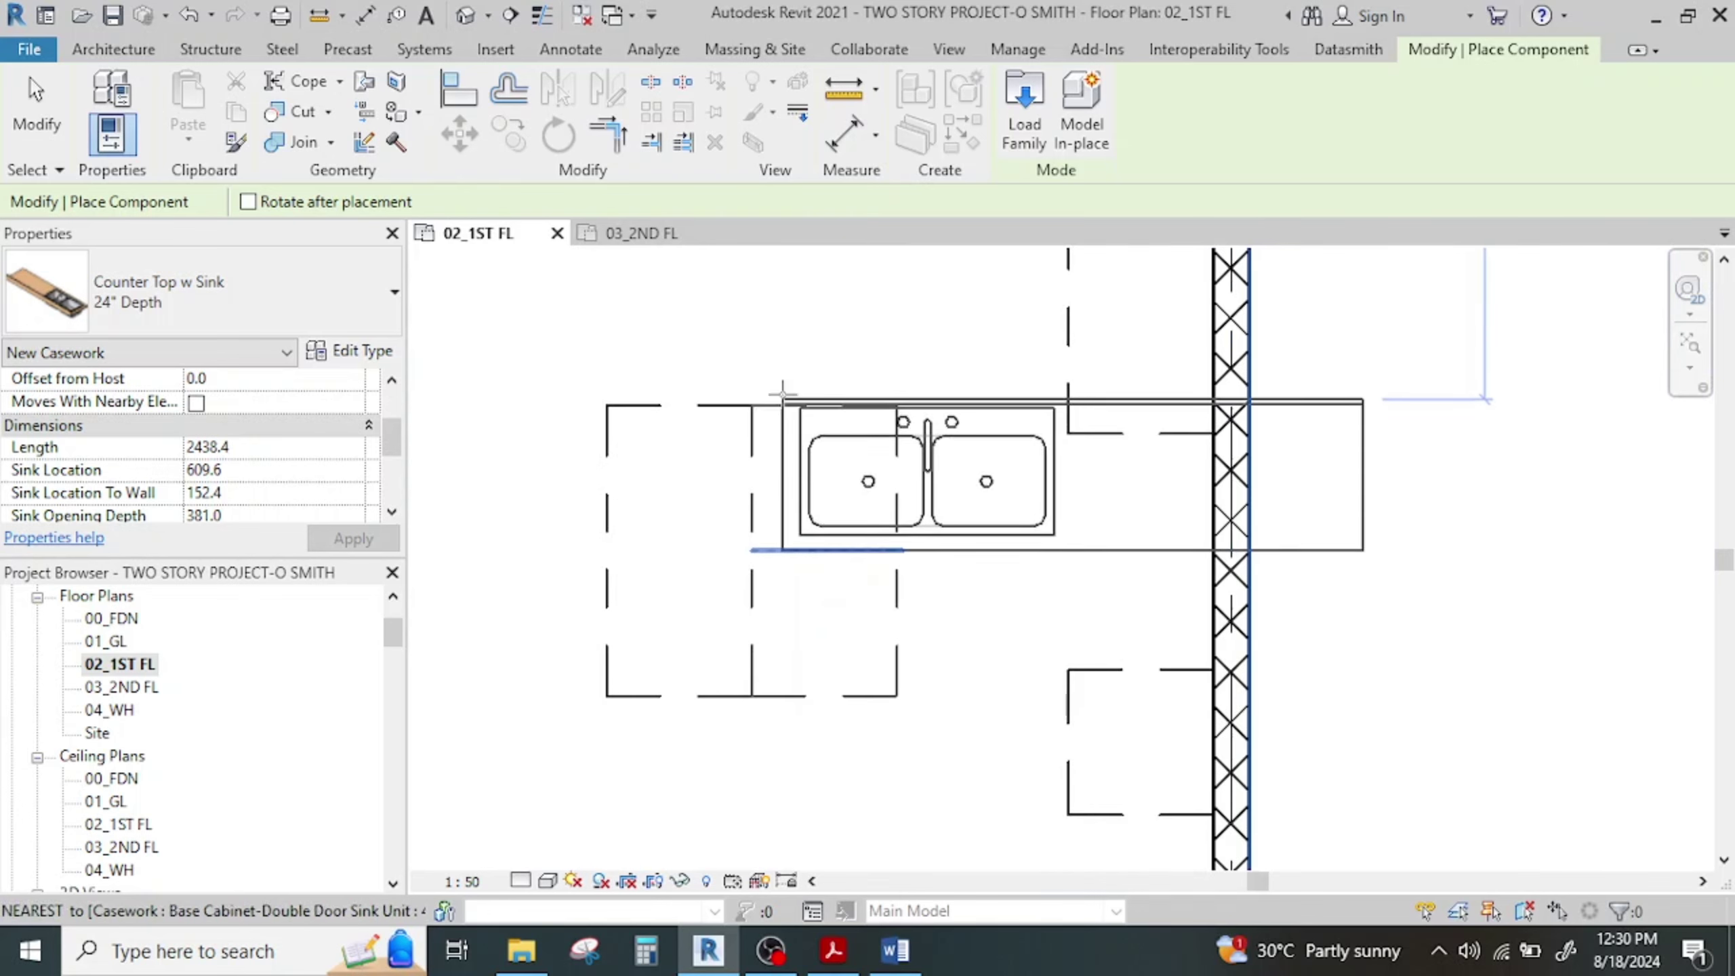
key(space)
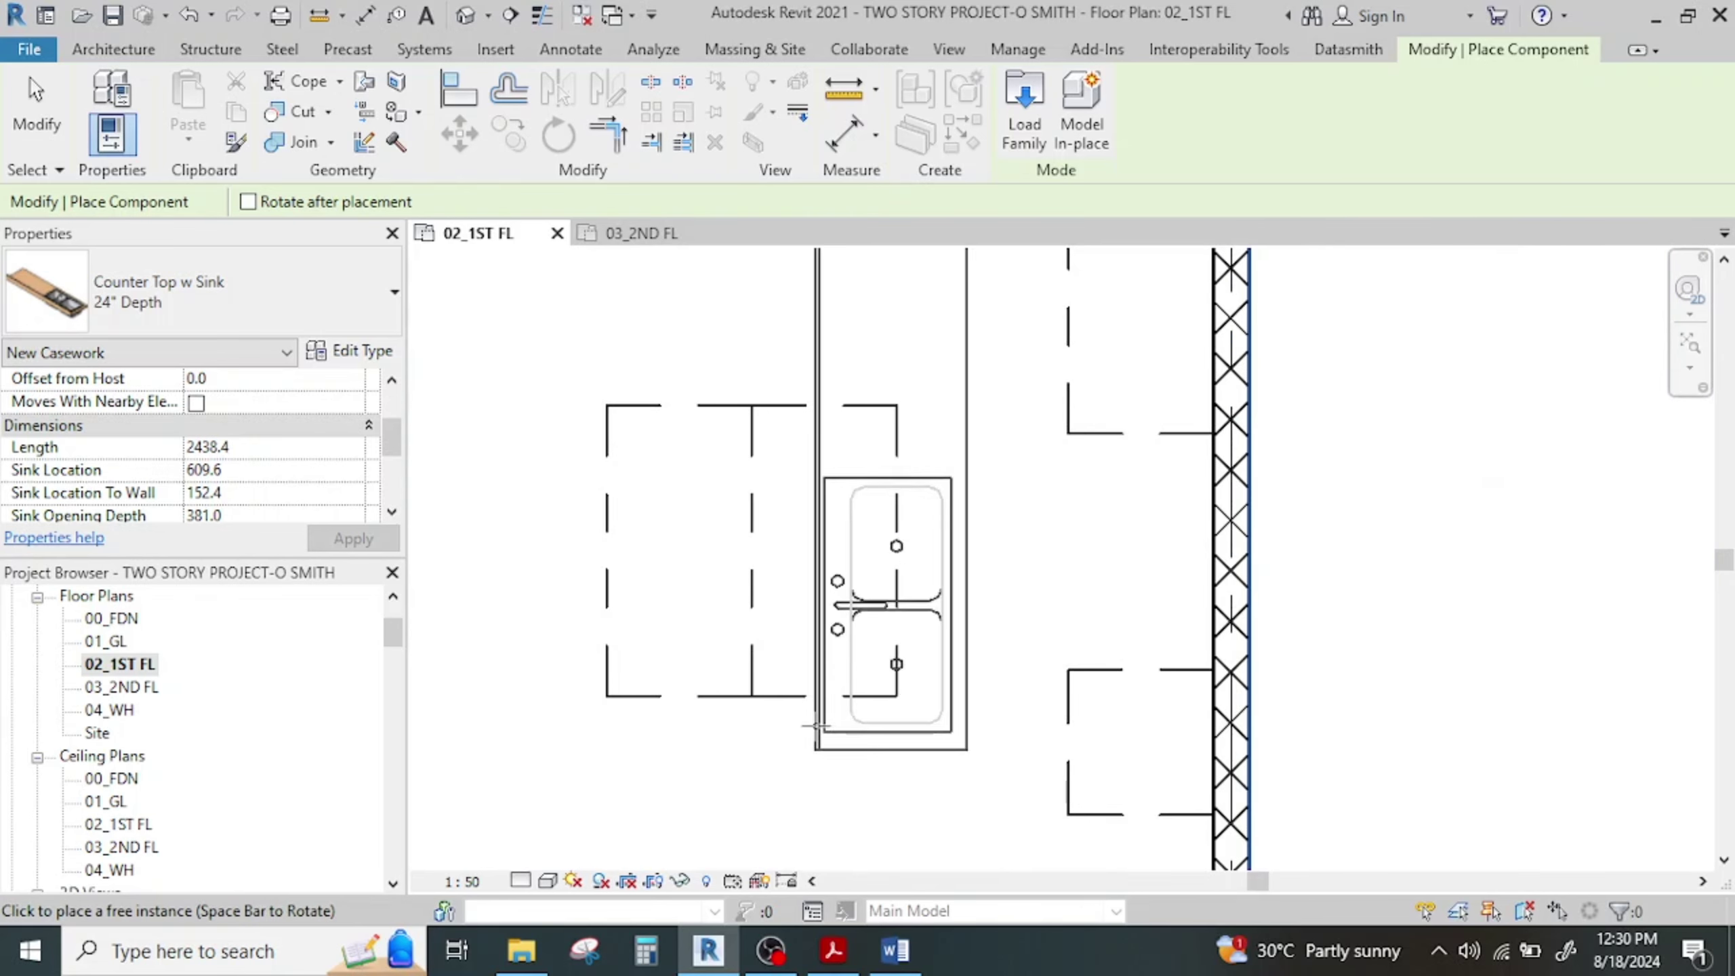
scroll(815, 725, up, 3)
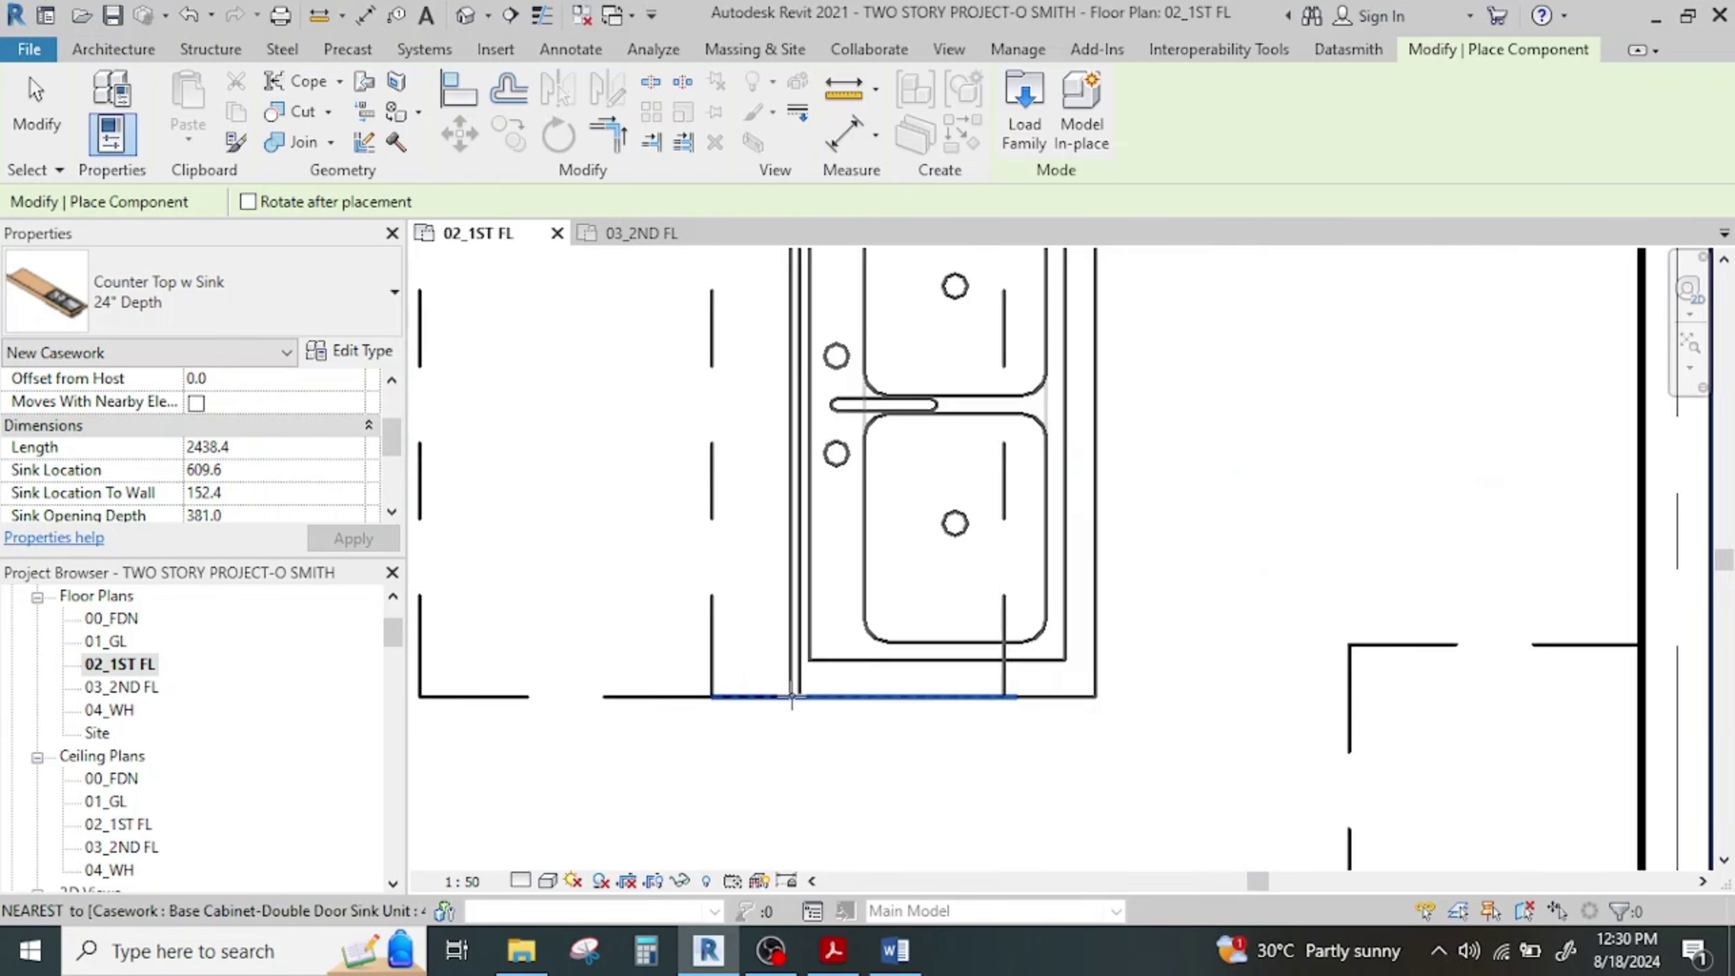
click(704, 694)
scroll(970, 707, down, 2)
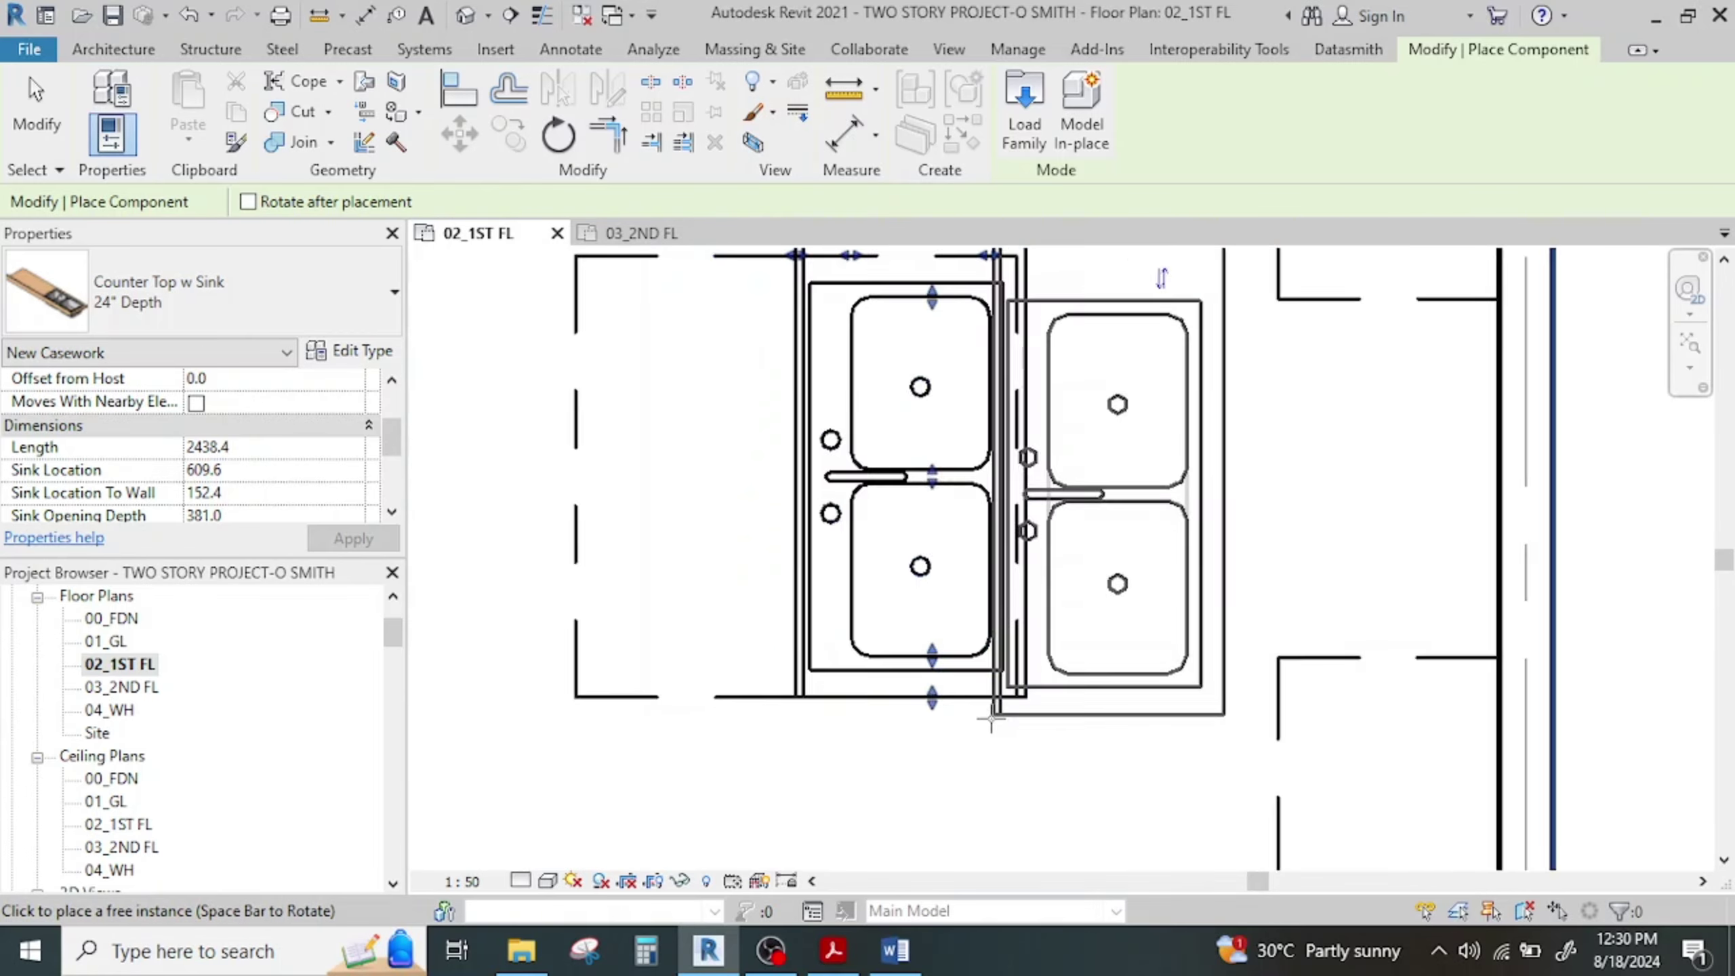
scroll(991, 719, down, 3)
middle_drag(991, 736, 993, 812)
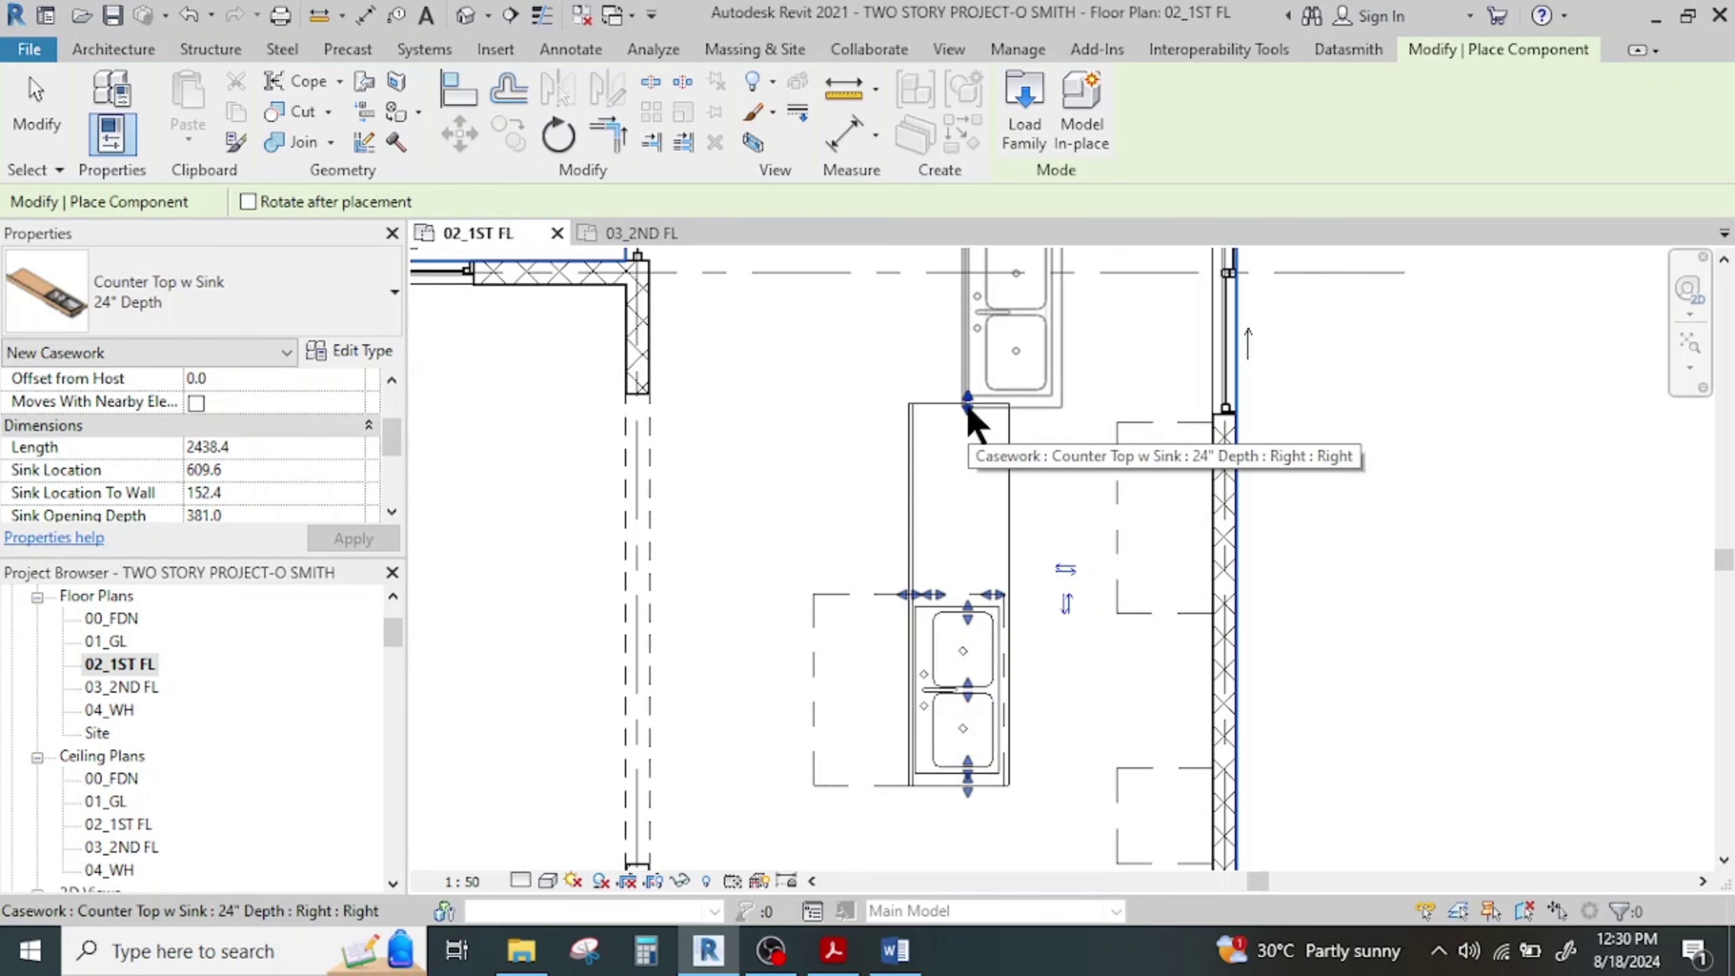
scroll(966, 396, up, 2)
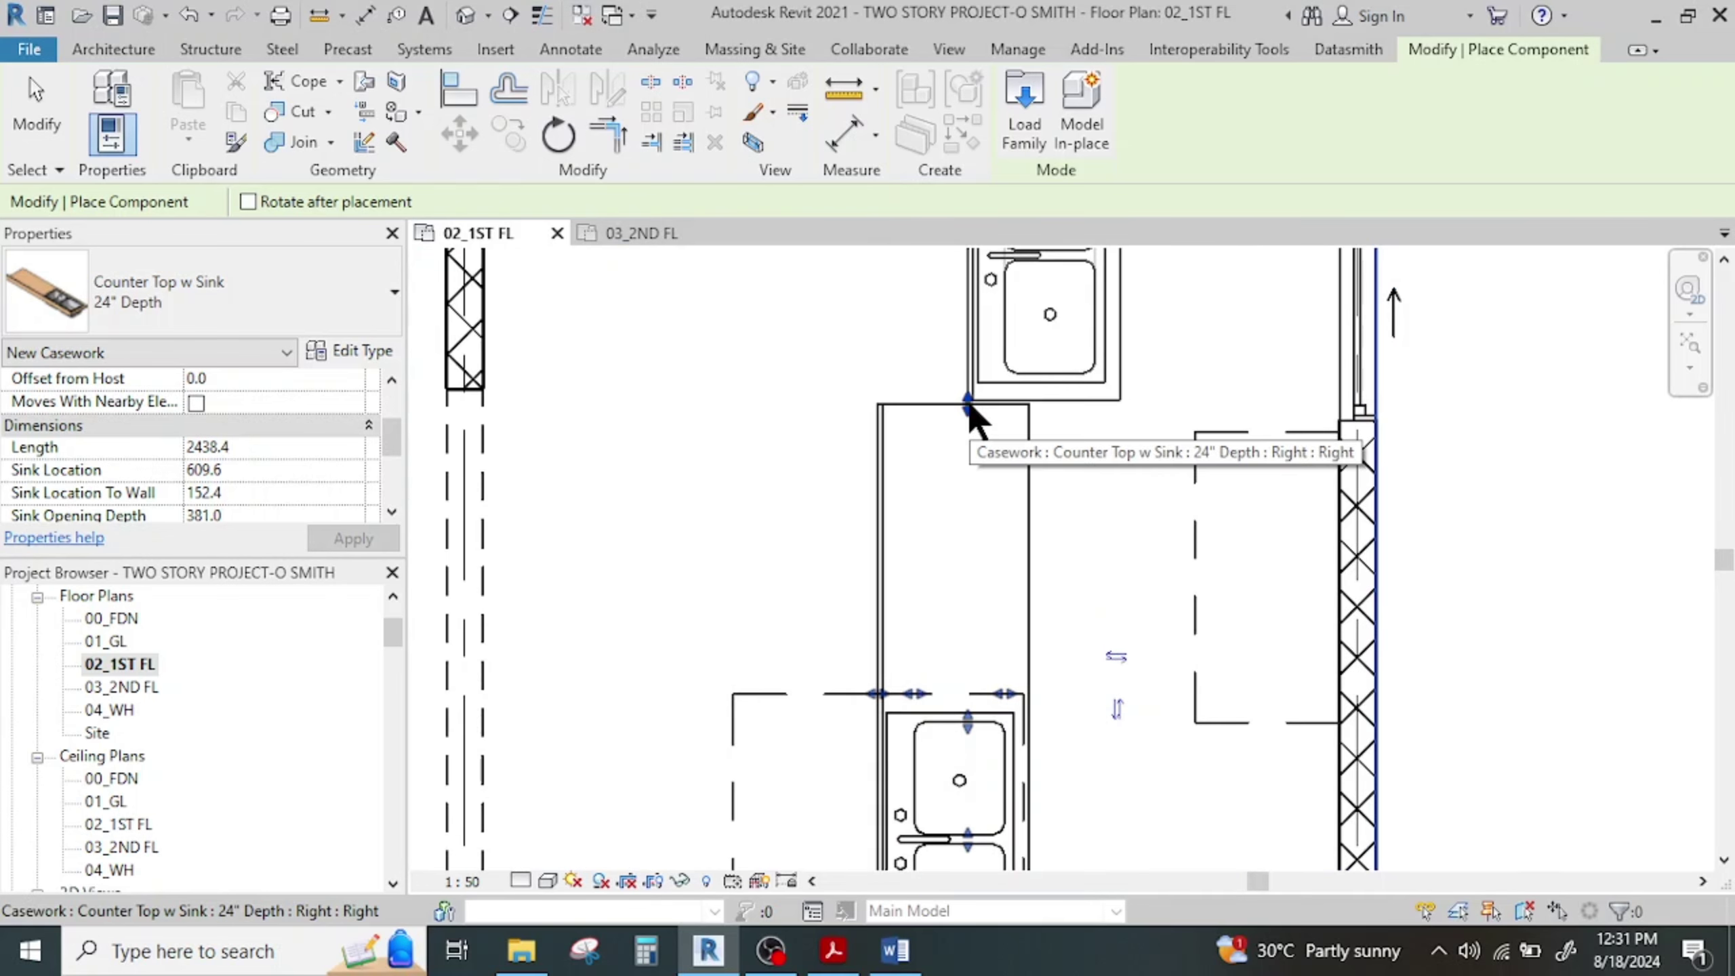
key(Escape)
Shorten the sink countertop to 1219.2 mm so its upper end meets the edge of the sink cabinet
click(966, 394)
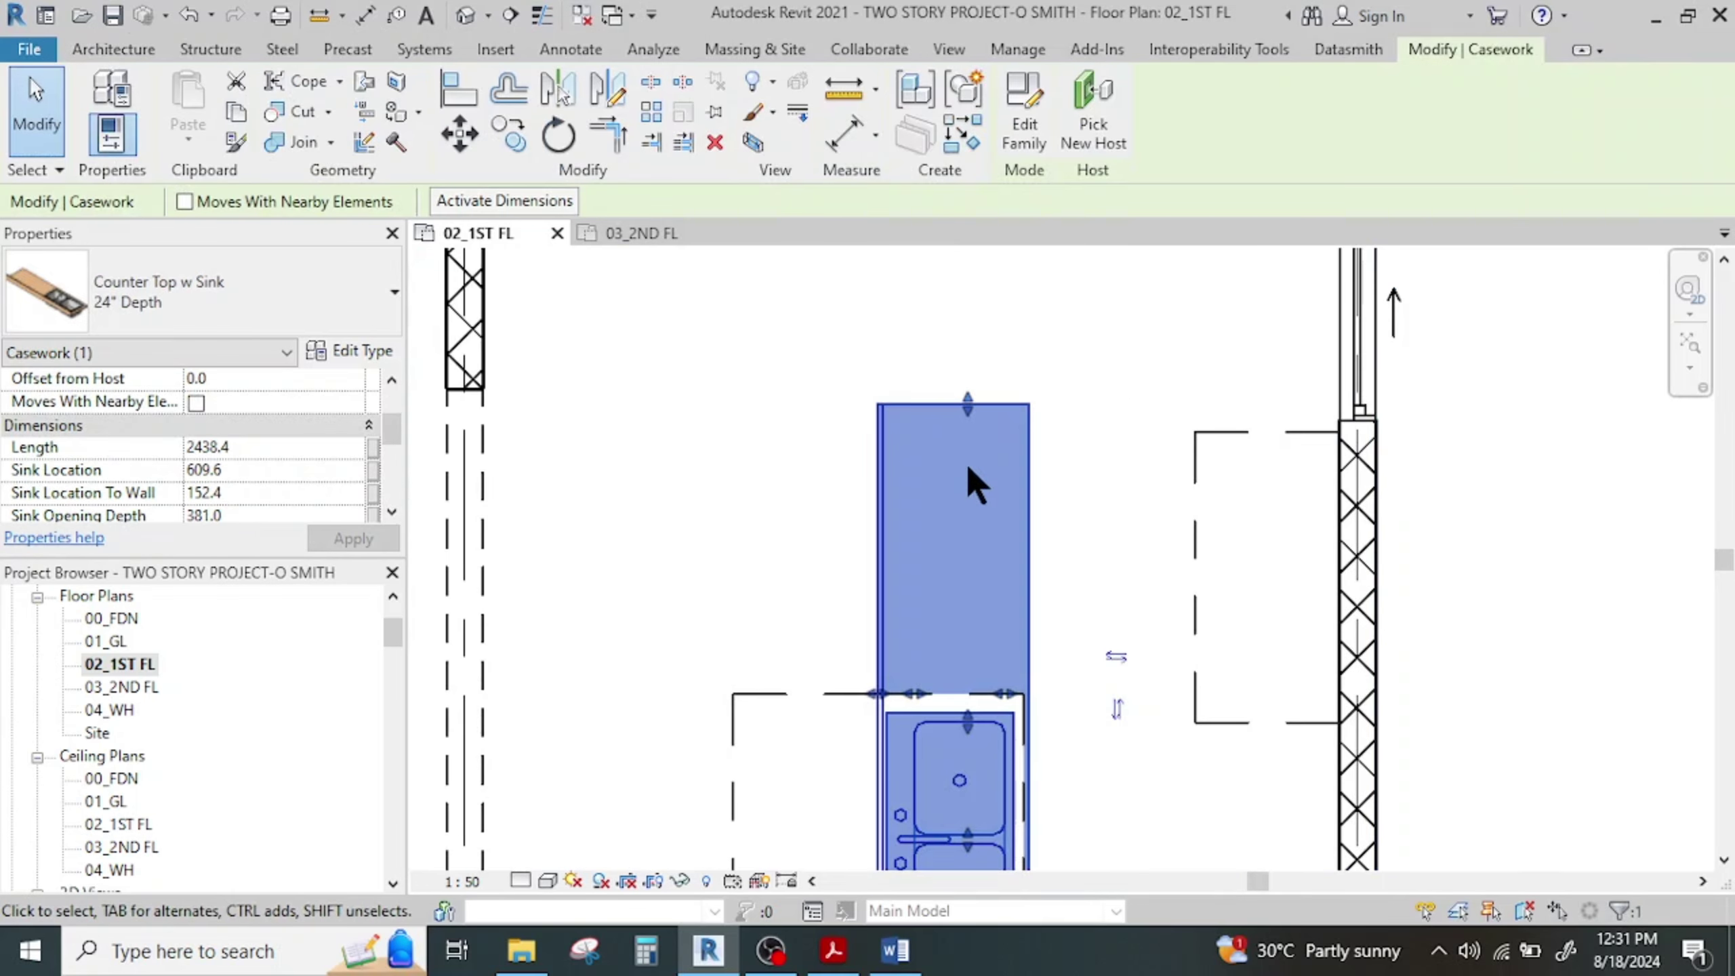
middle_drag(994, 549, 974, 510)
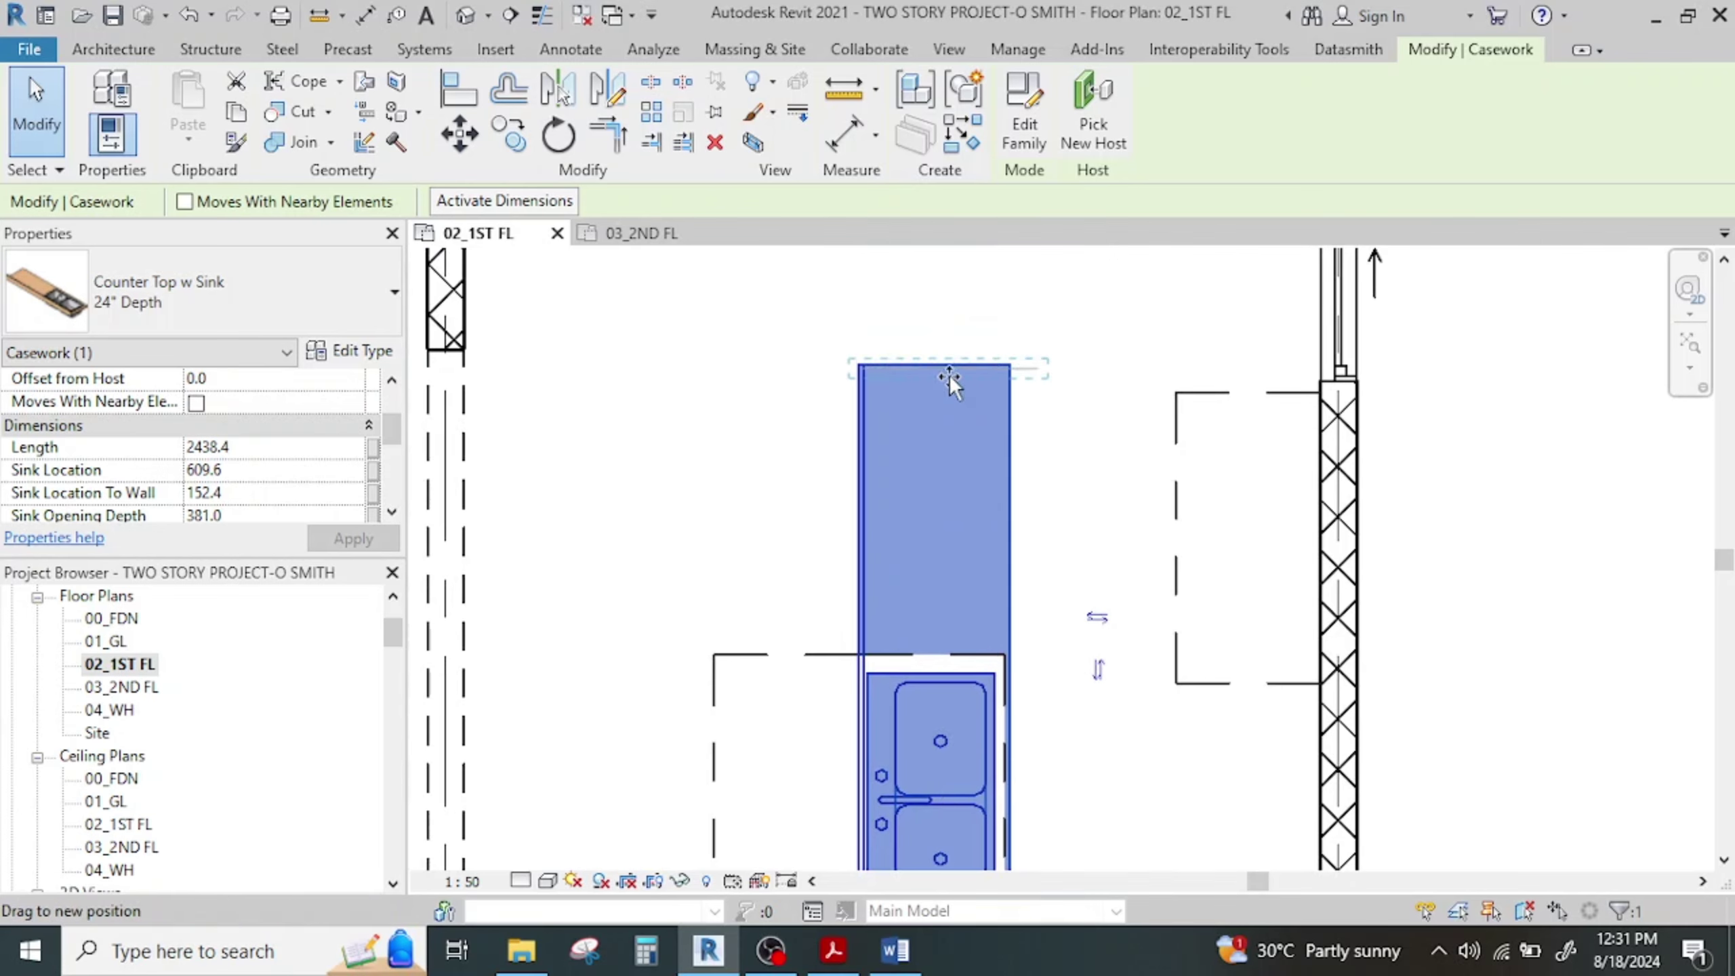
drag(955, 645, 957, 653)
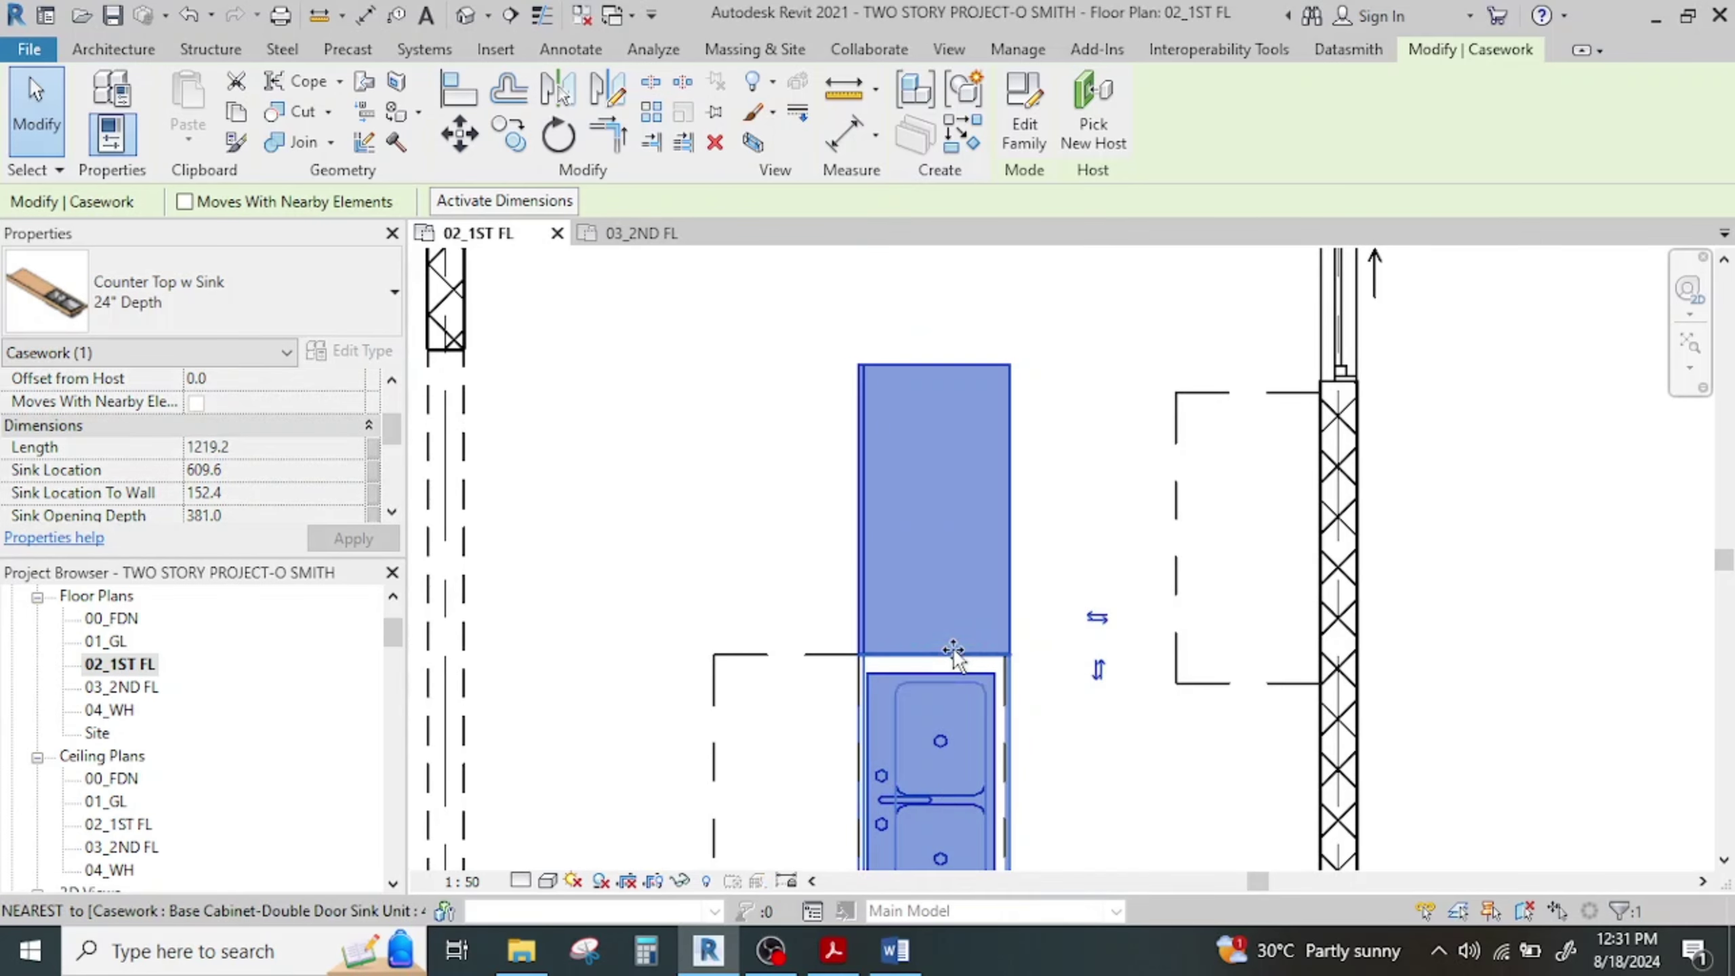
Place a Counter Top 24" Depth over the island's base cabinet beside the sink unit and shorten it to the cabinet's lower edge
click(1025, 563)
scroll(992, 551, down, 2)
middle_drag(990, 556, 975, 397)
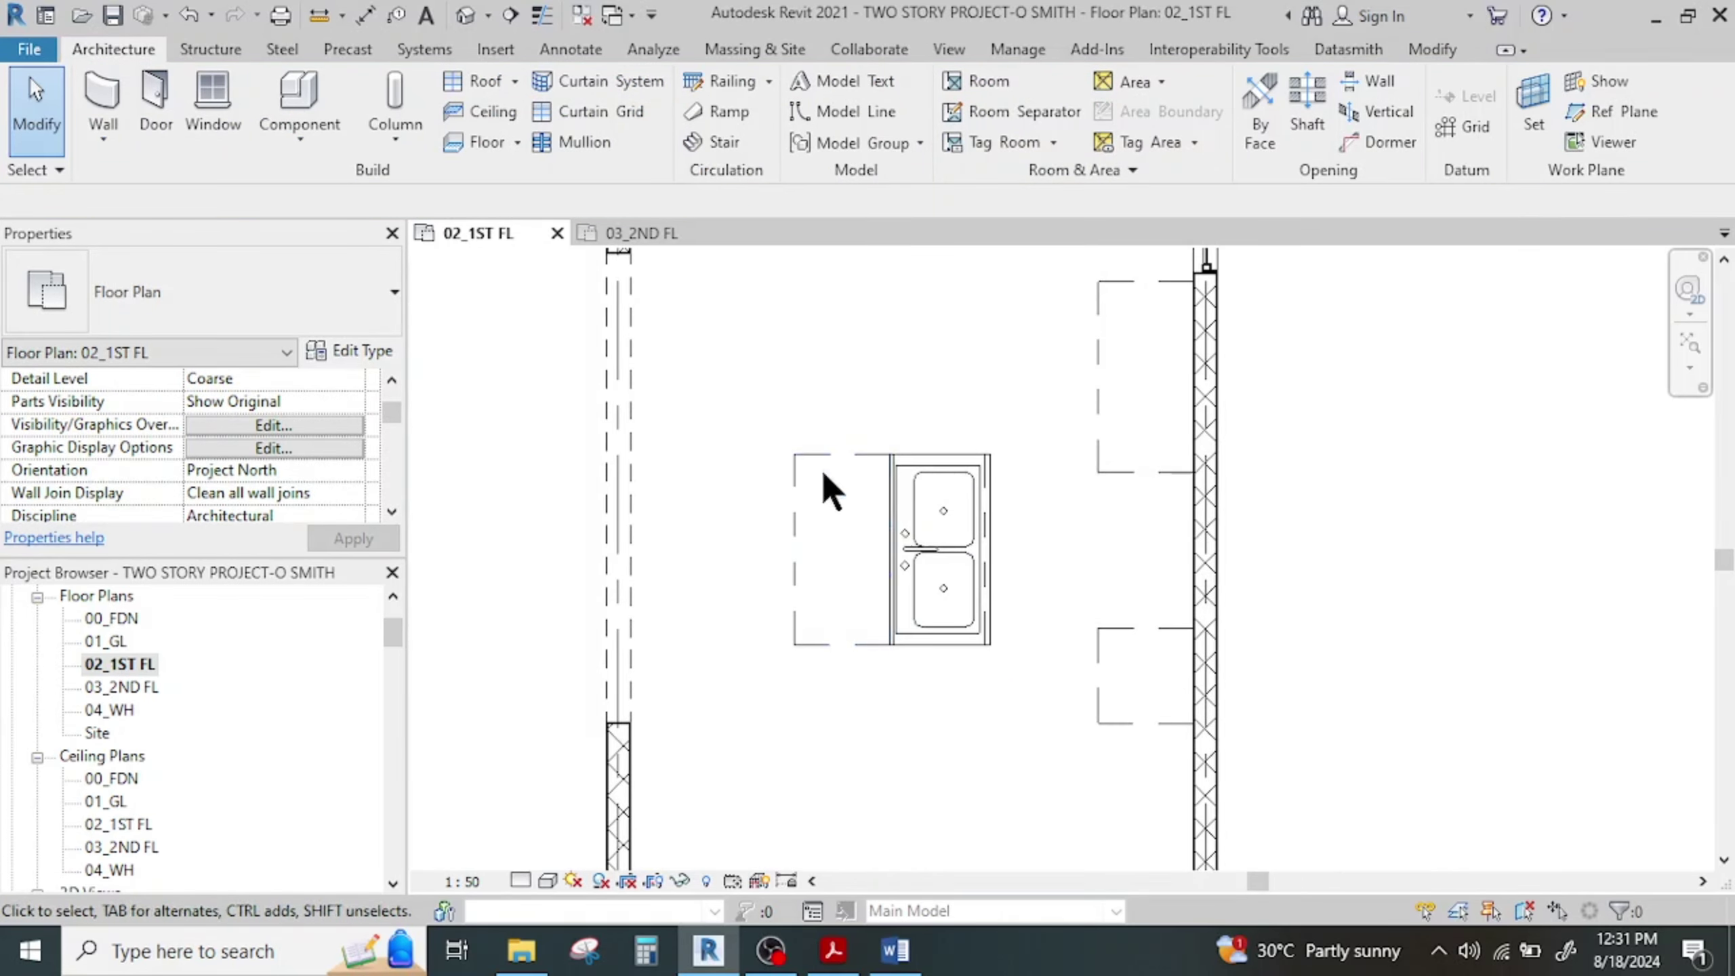
click(265, 309)
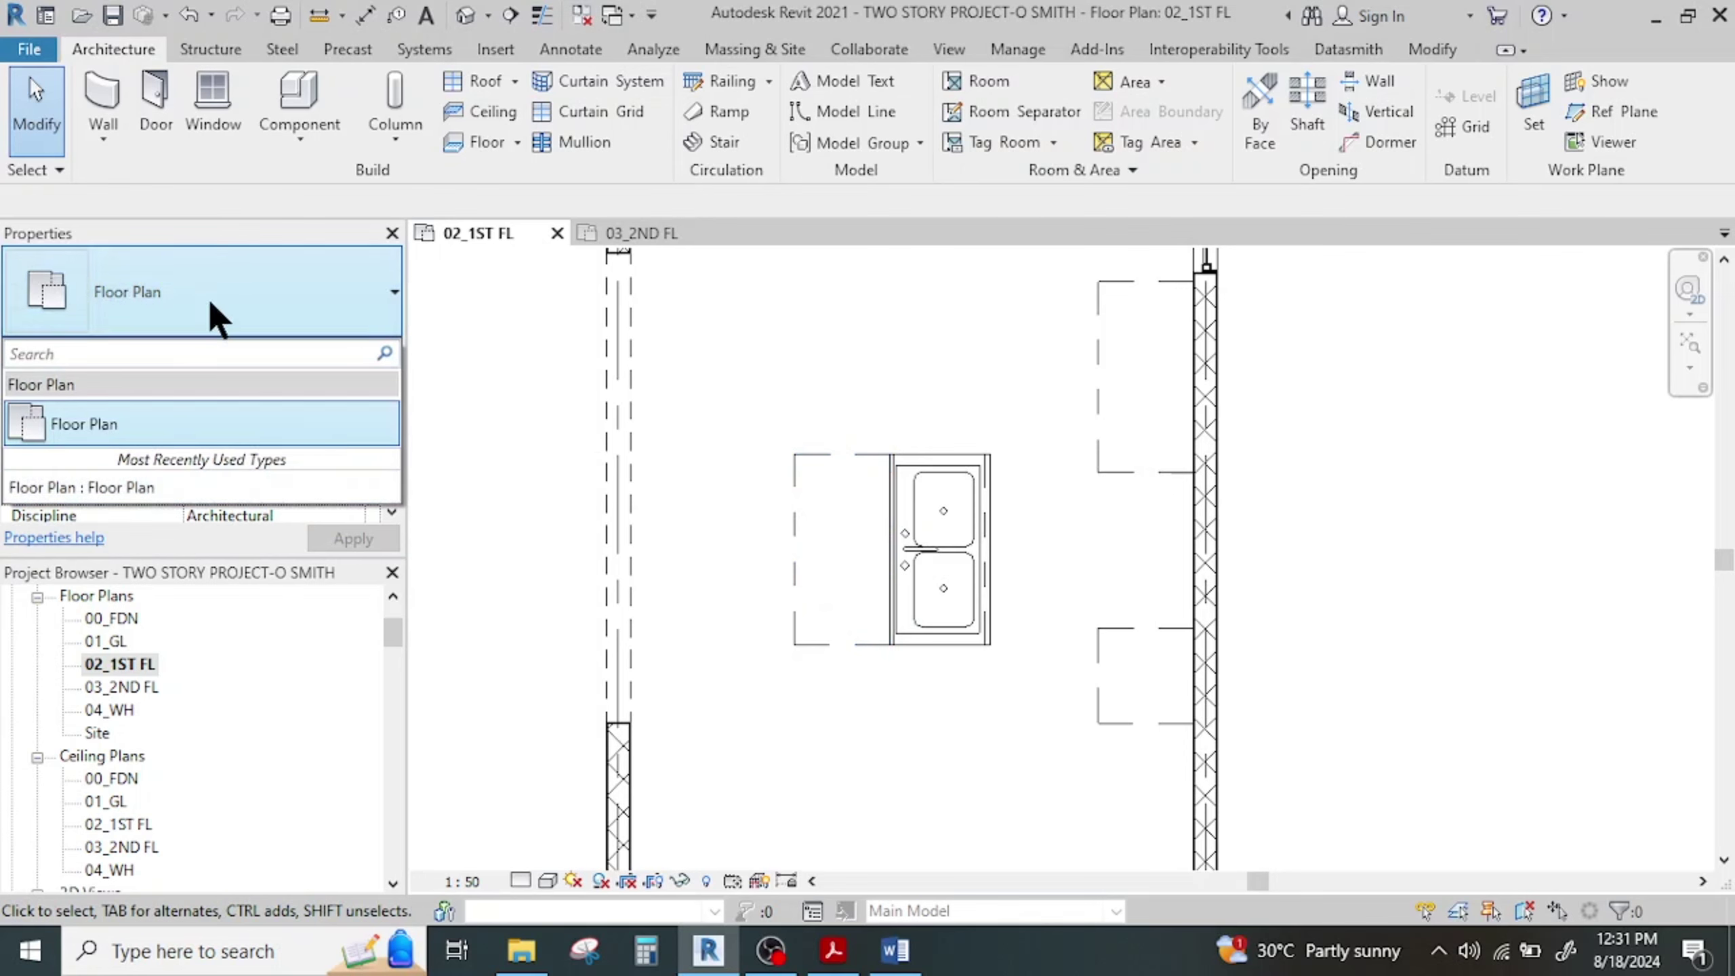
click(316, 96)
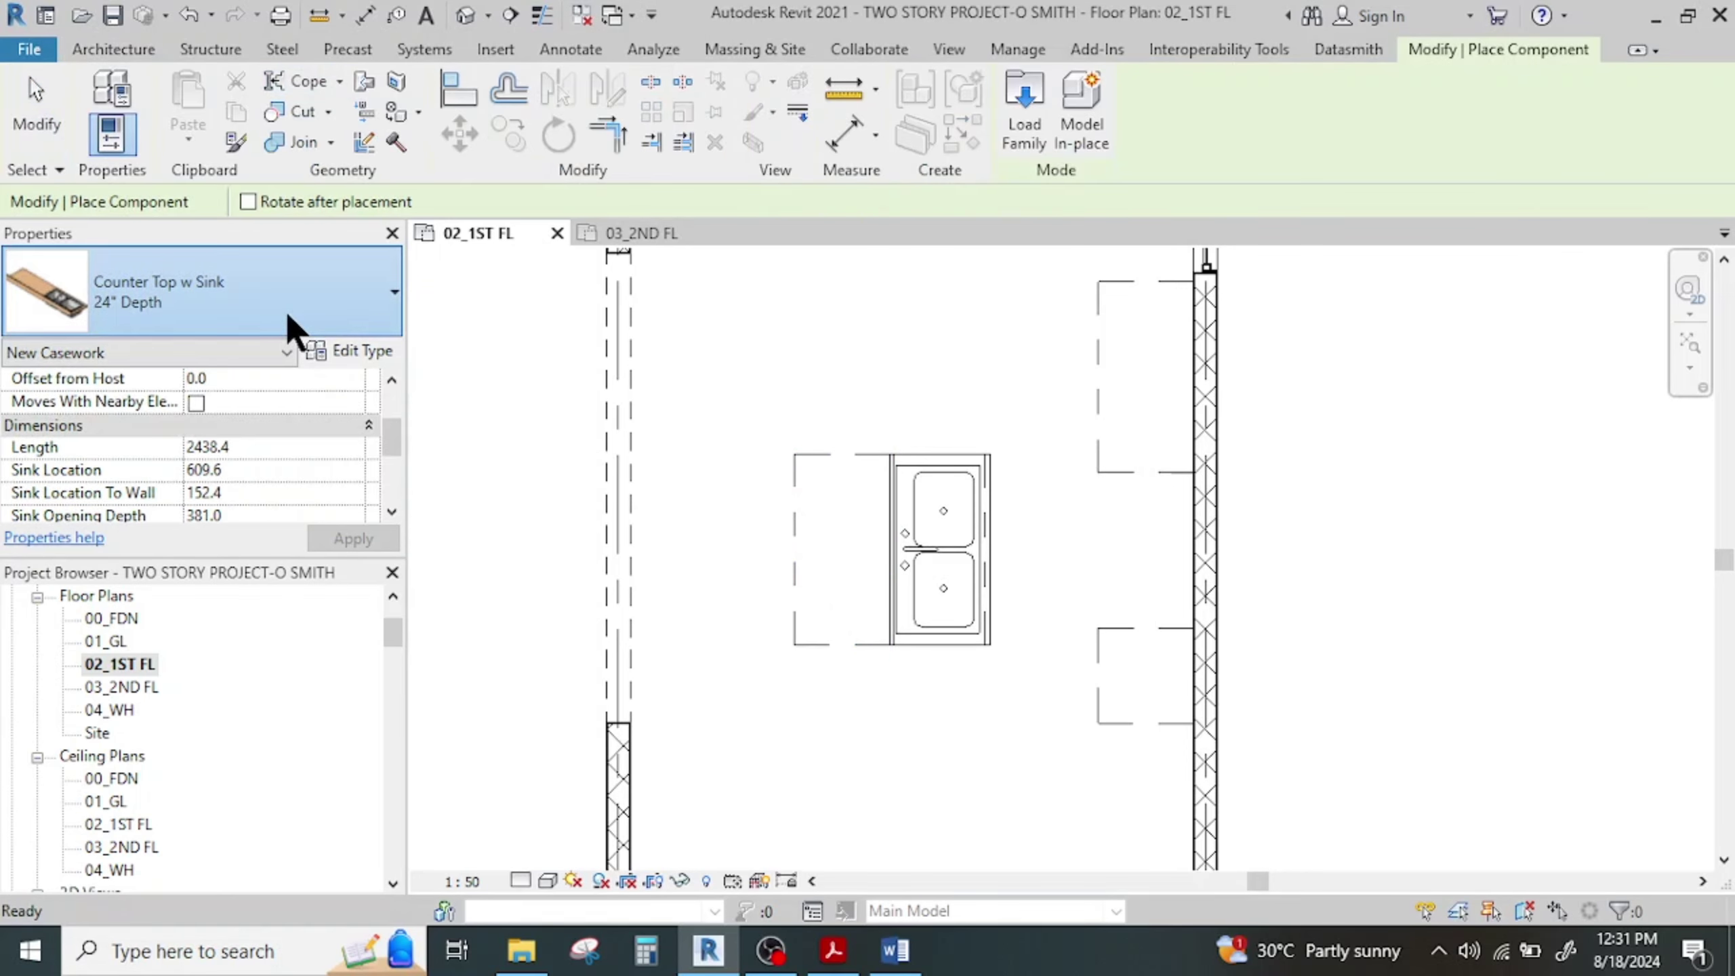
click(289, 328)
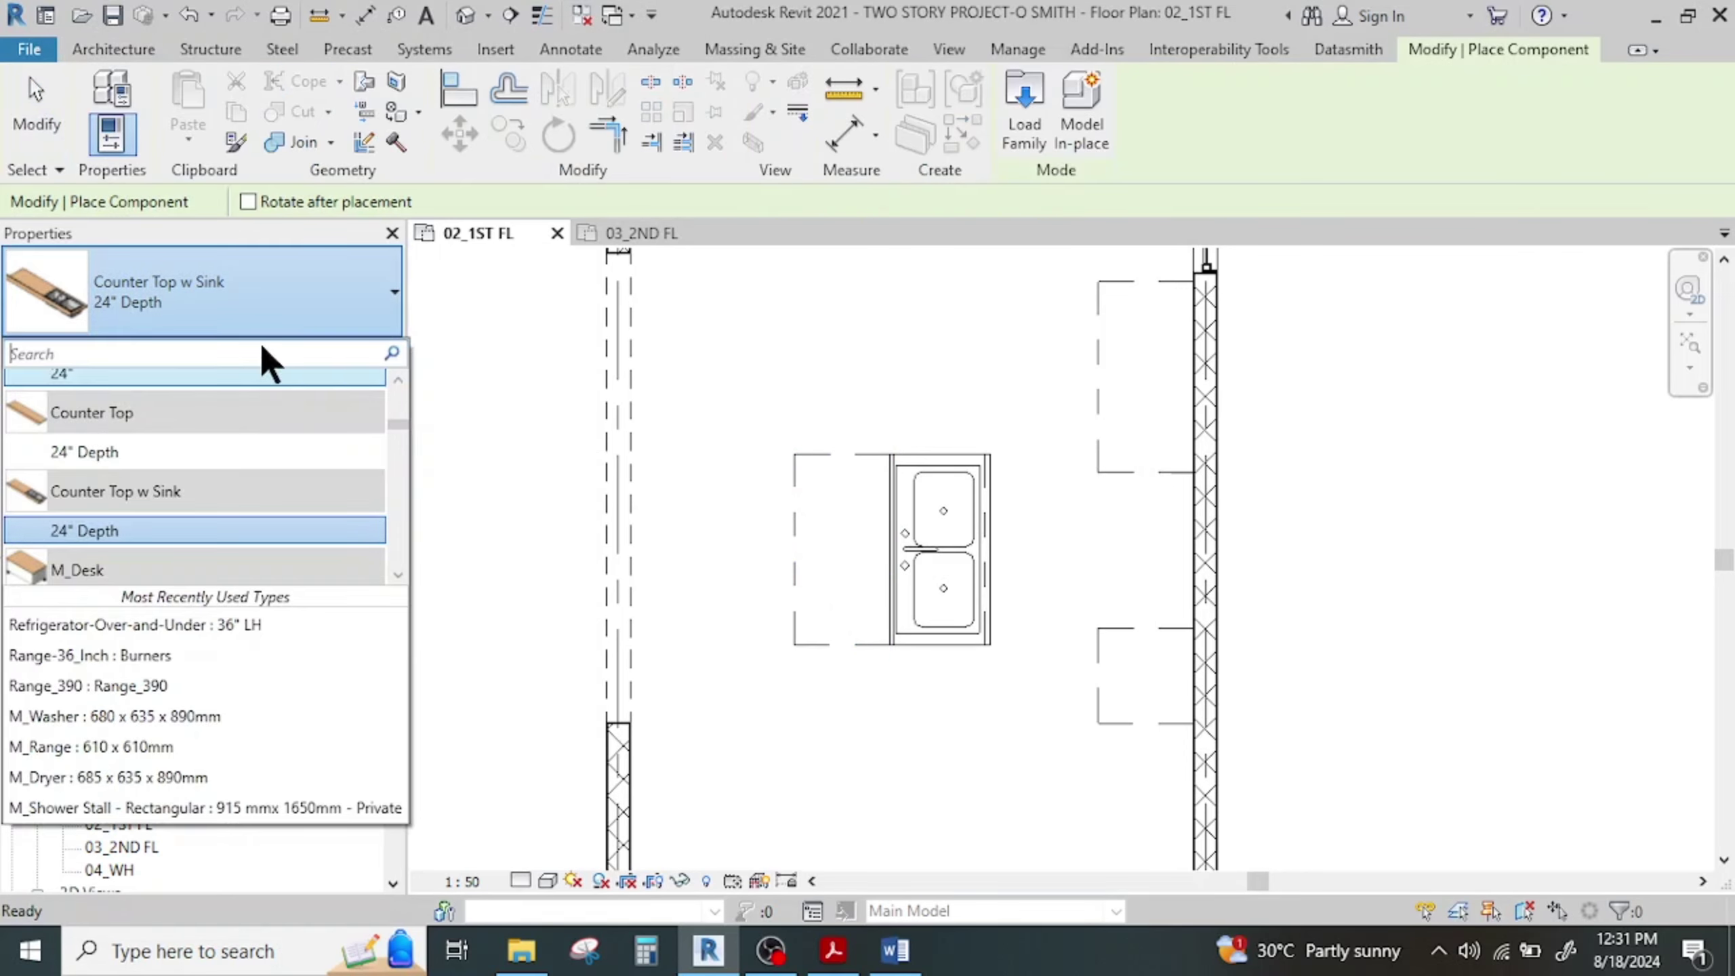
click(215, 452)
scroll(861, 459, up, 2)
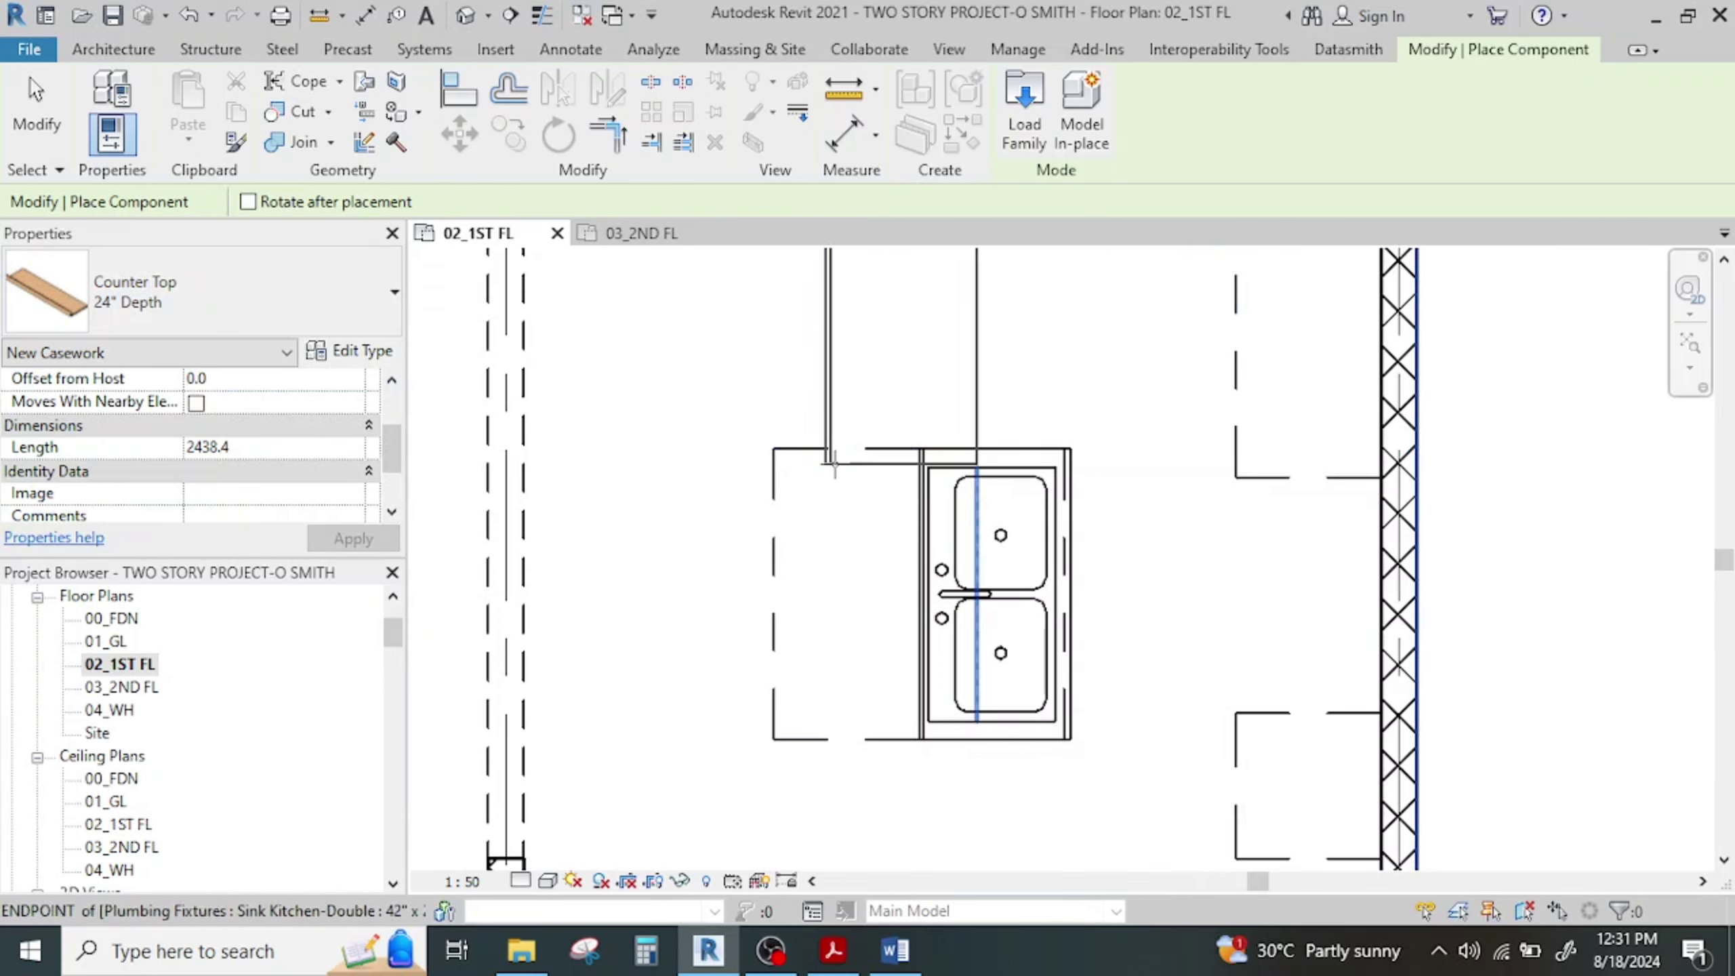
scroll(901, 453, up, 2)
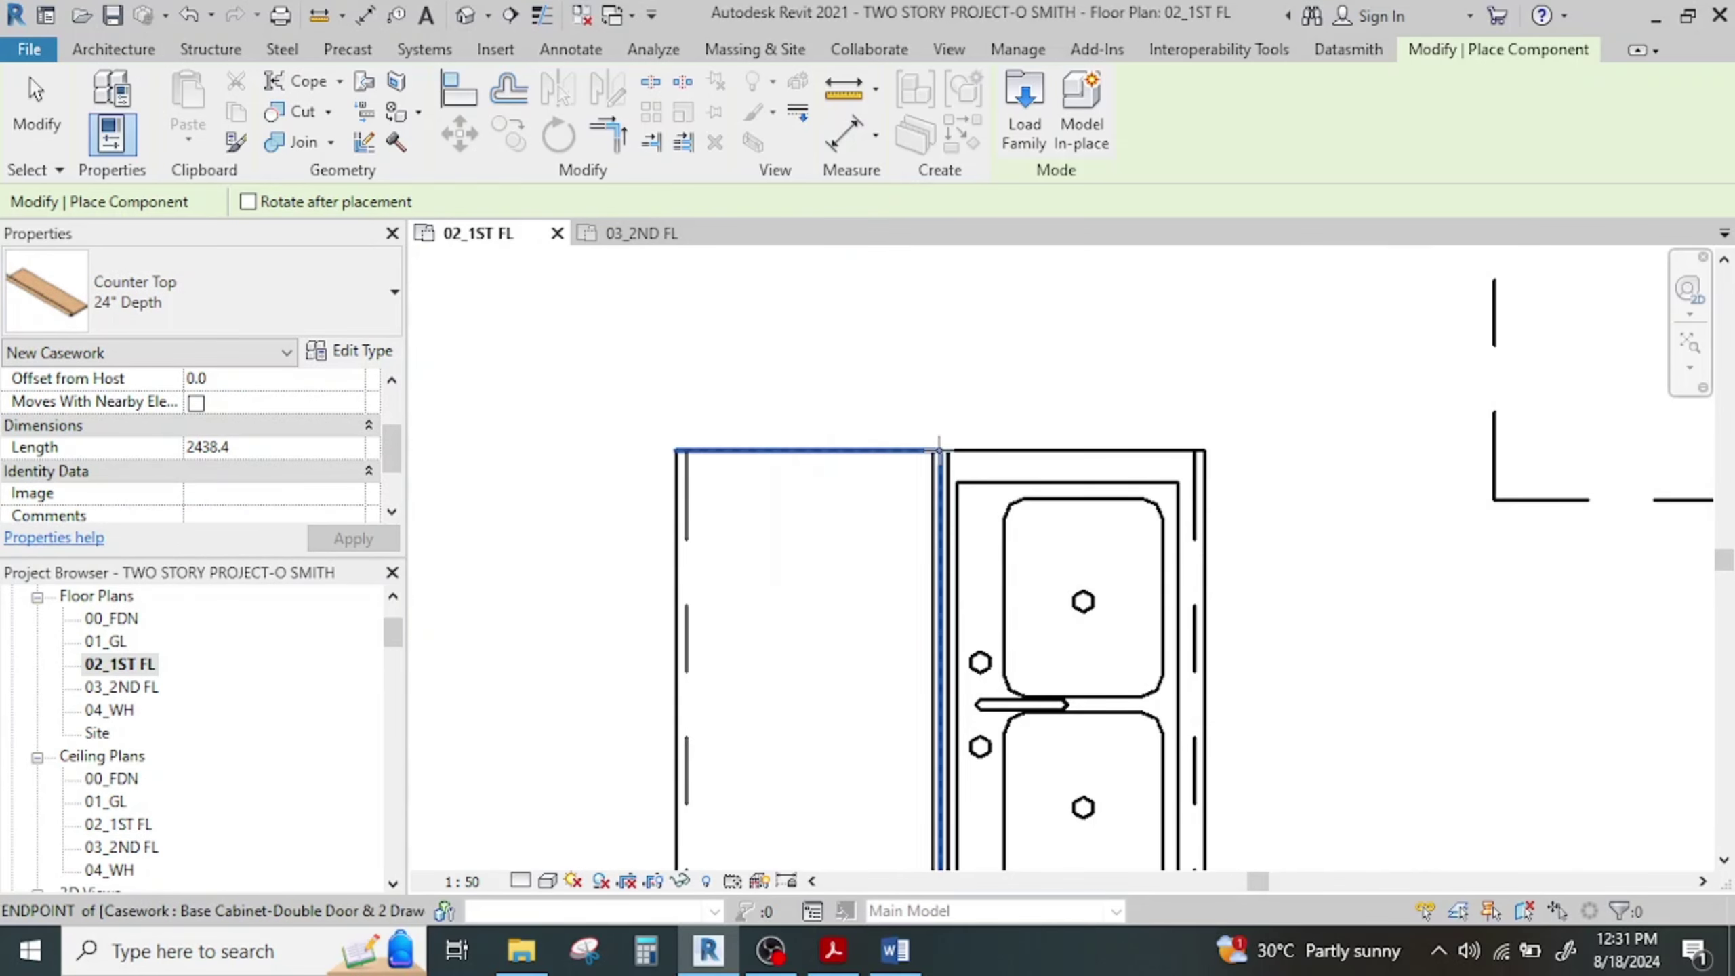
click(940, 452)
scroll(806, 492, down, 4)
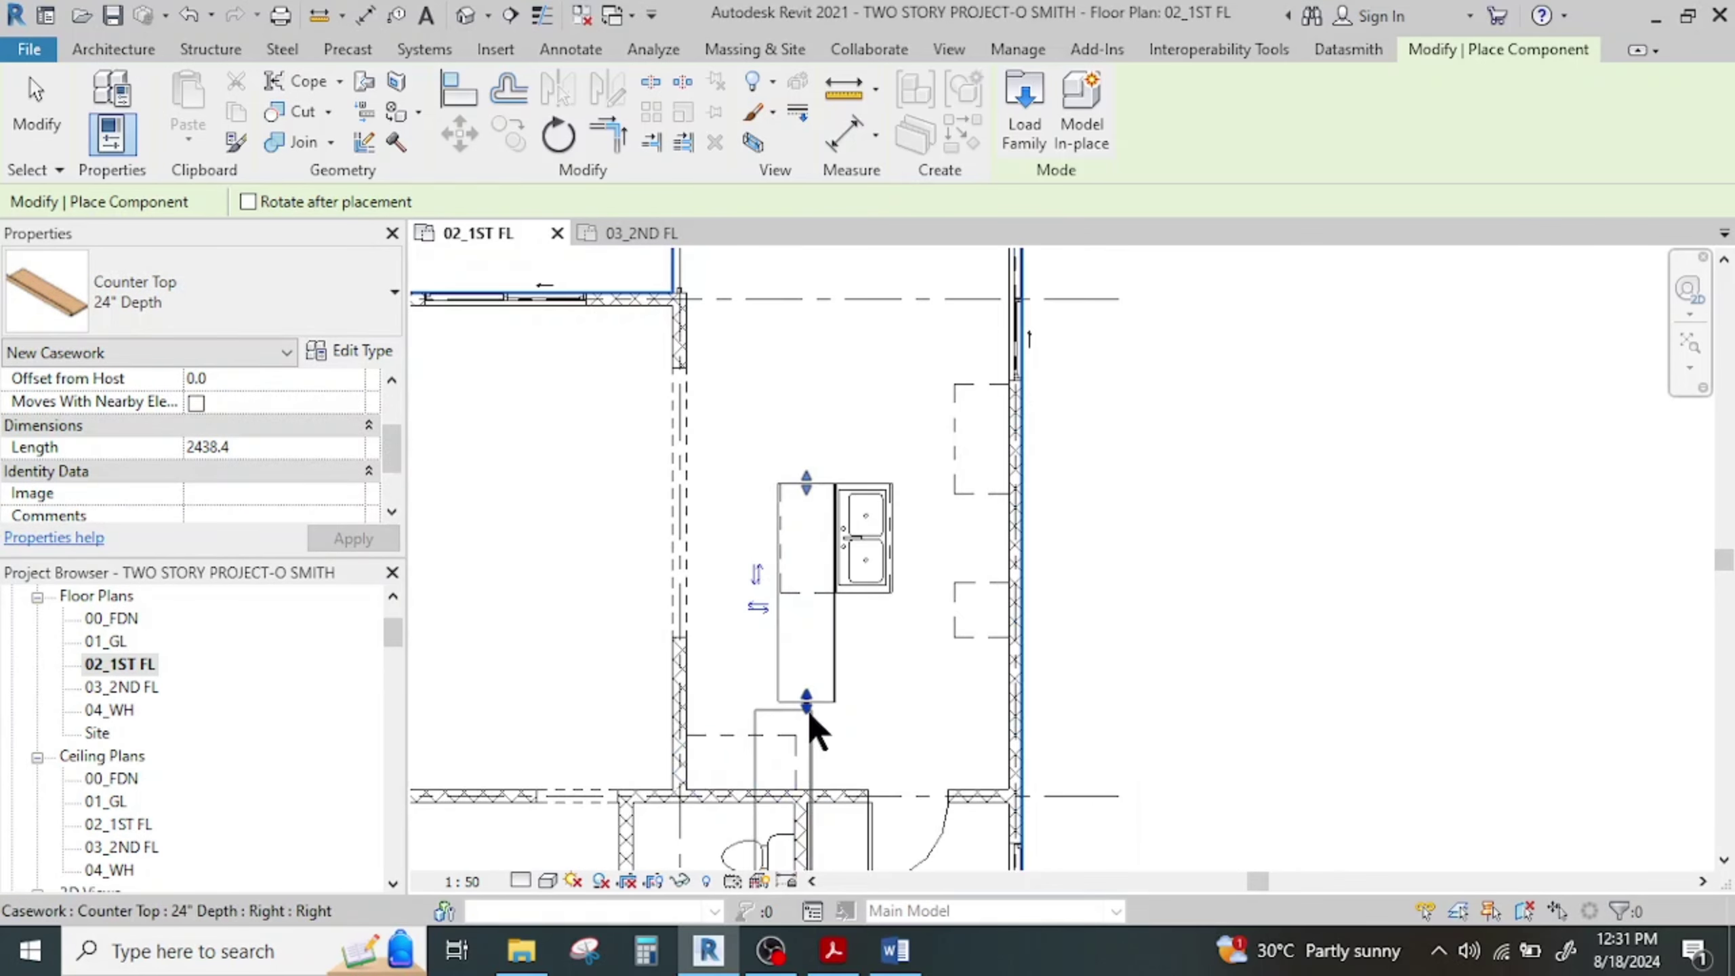
drag(807, 703, 807, 593)
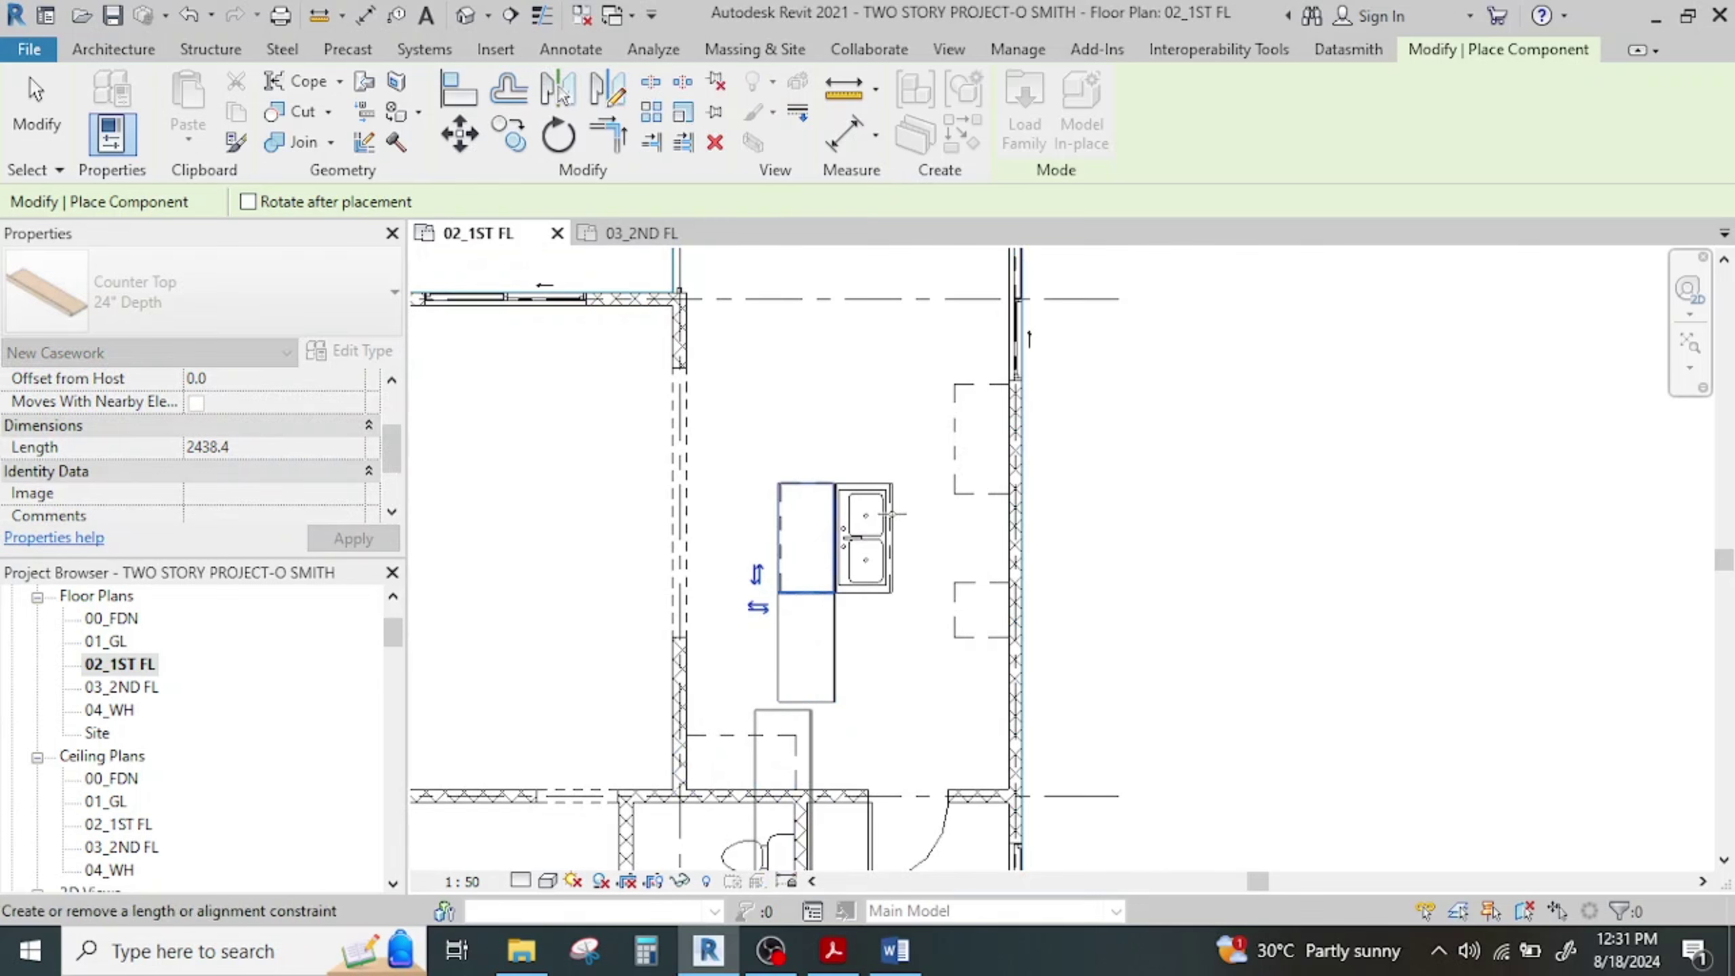
scroll(1004, 390, up, 5)
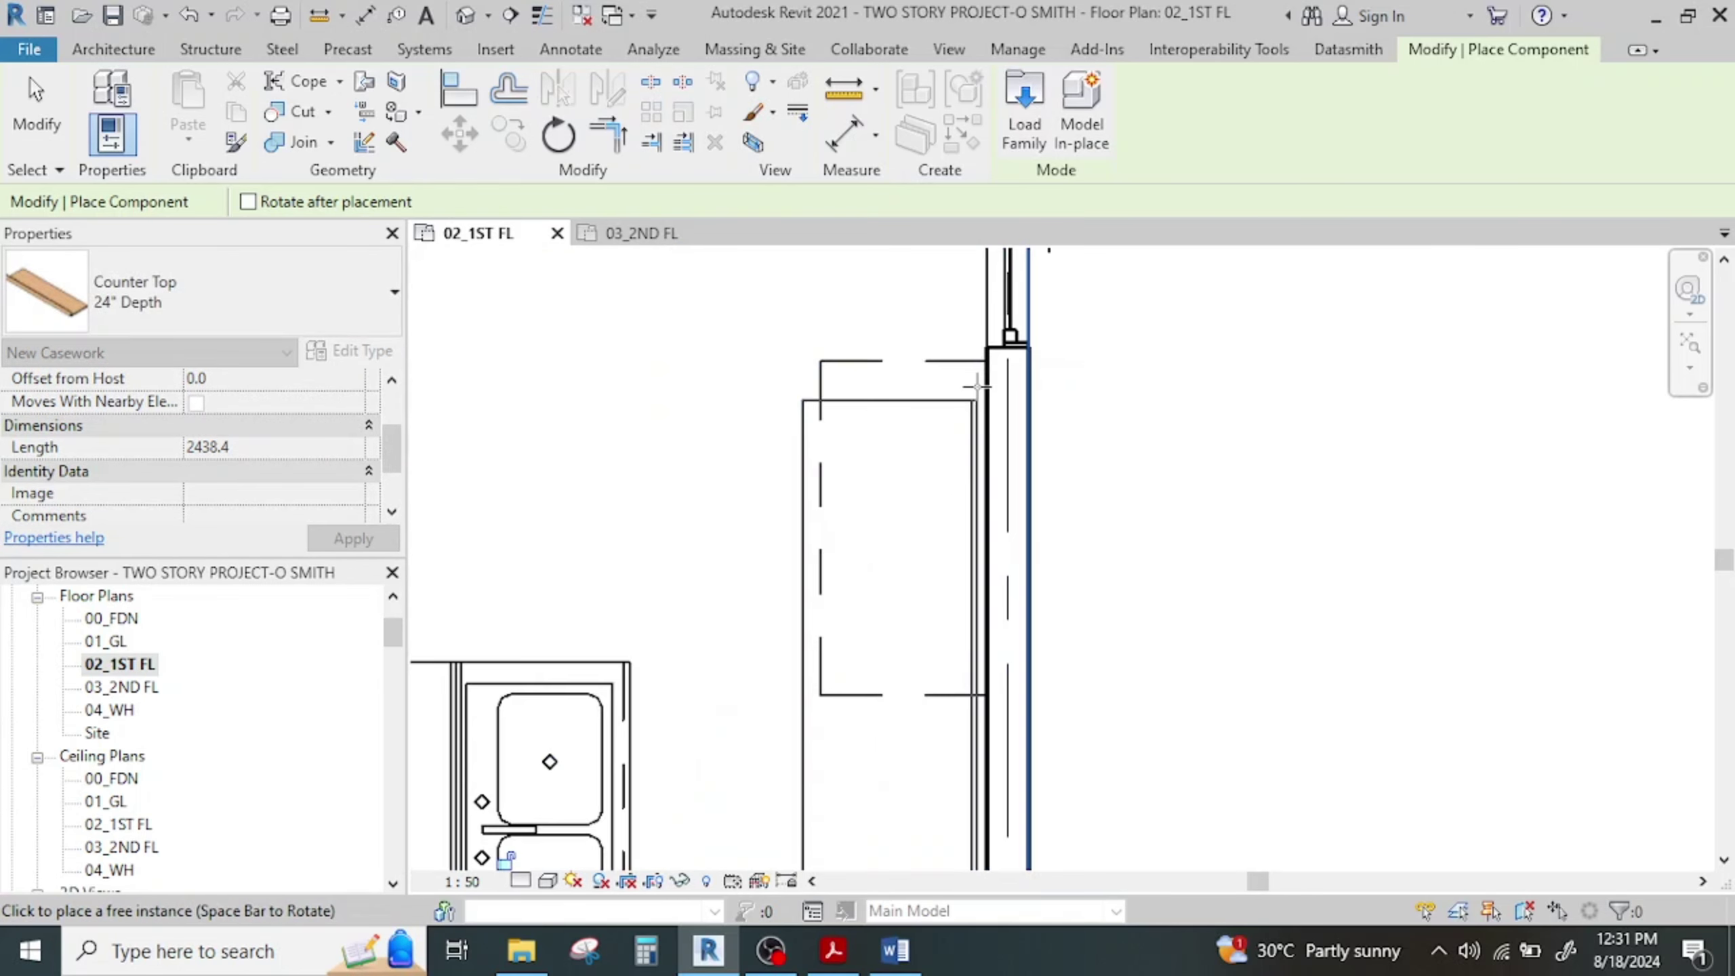
click(986, 361)
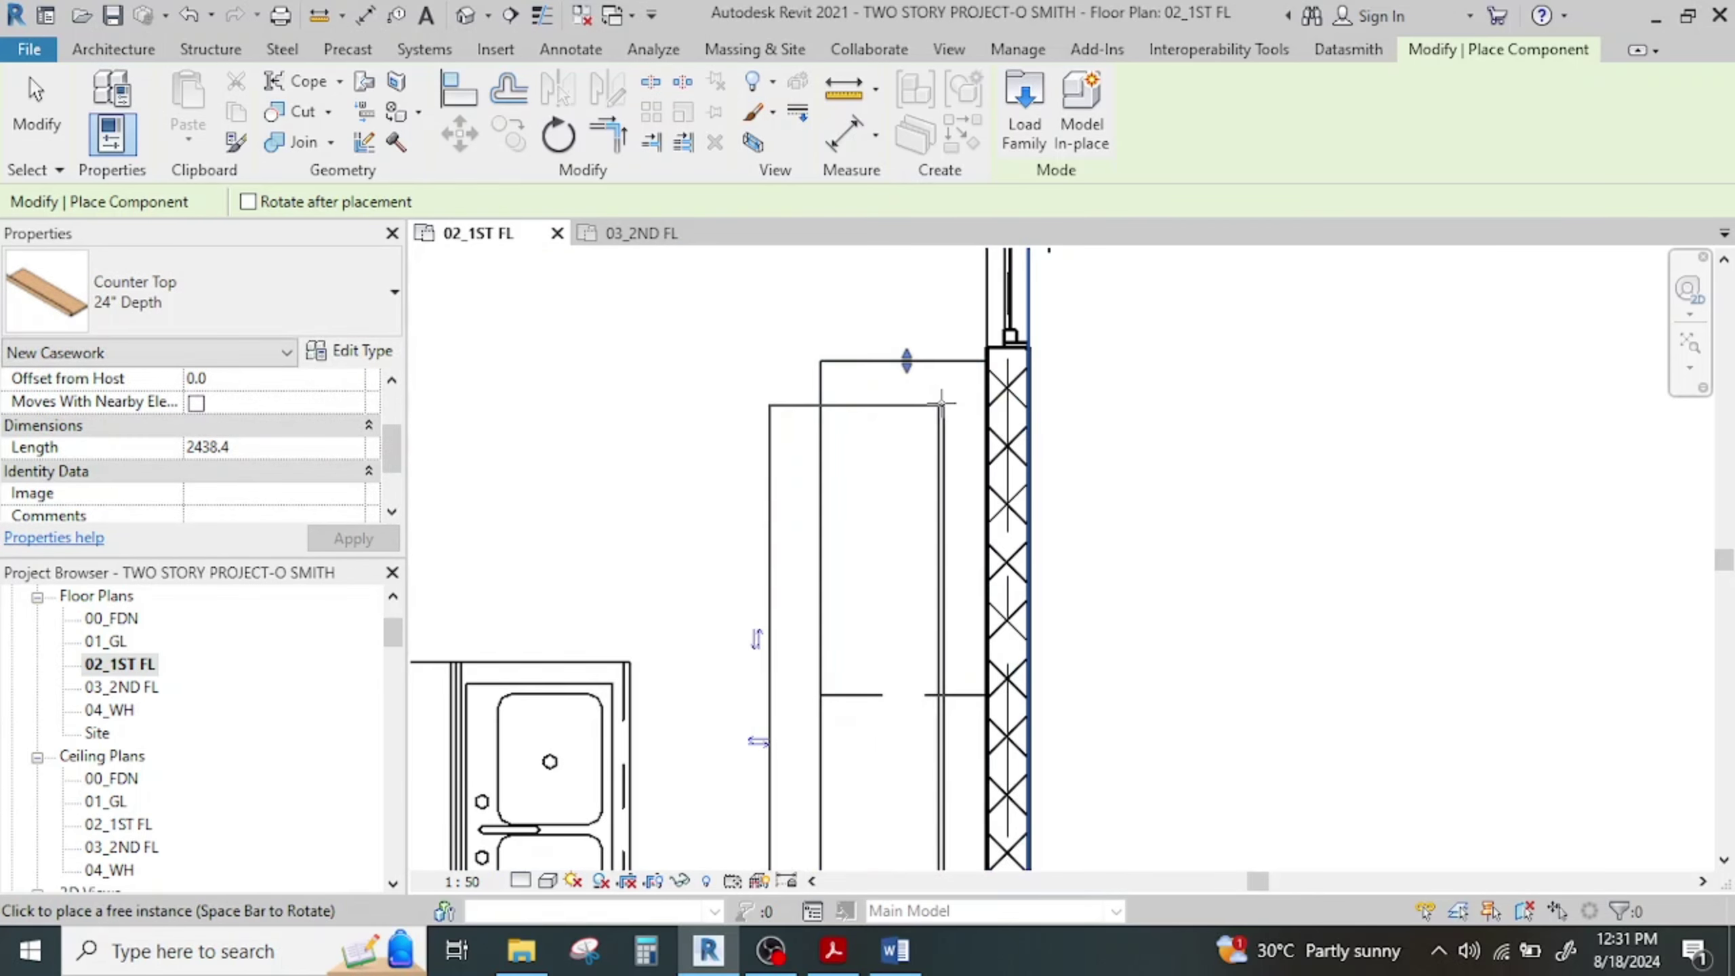
key(ctrl+z)
Rotate the Counter Top 24" Depth upright and place it at the upper corner of the larger base cabinet on the kitchen's exterior wall
scroll(959, 388, up, 1)
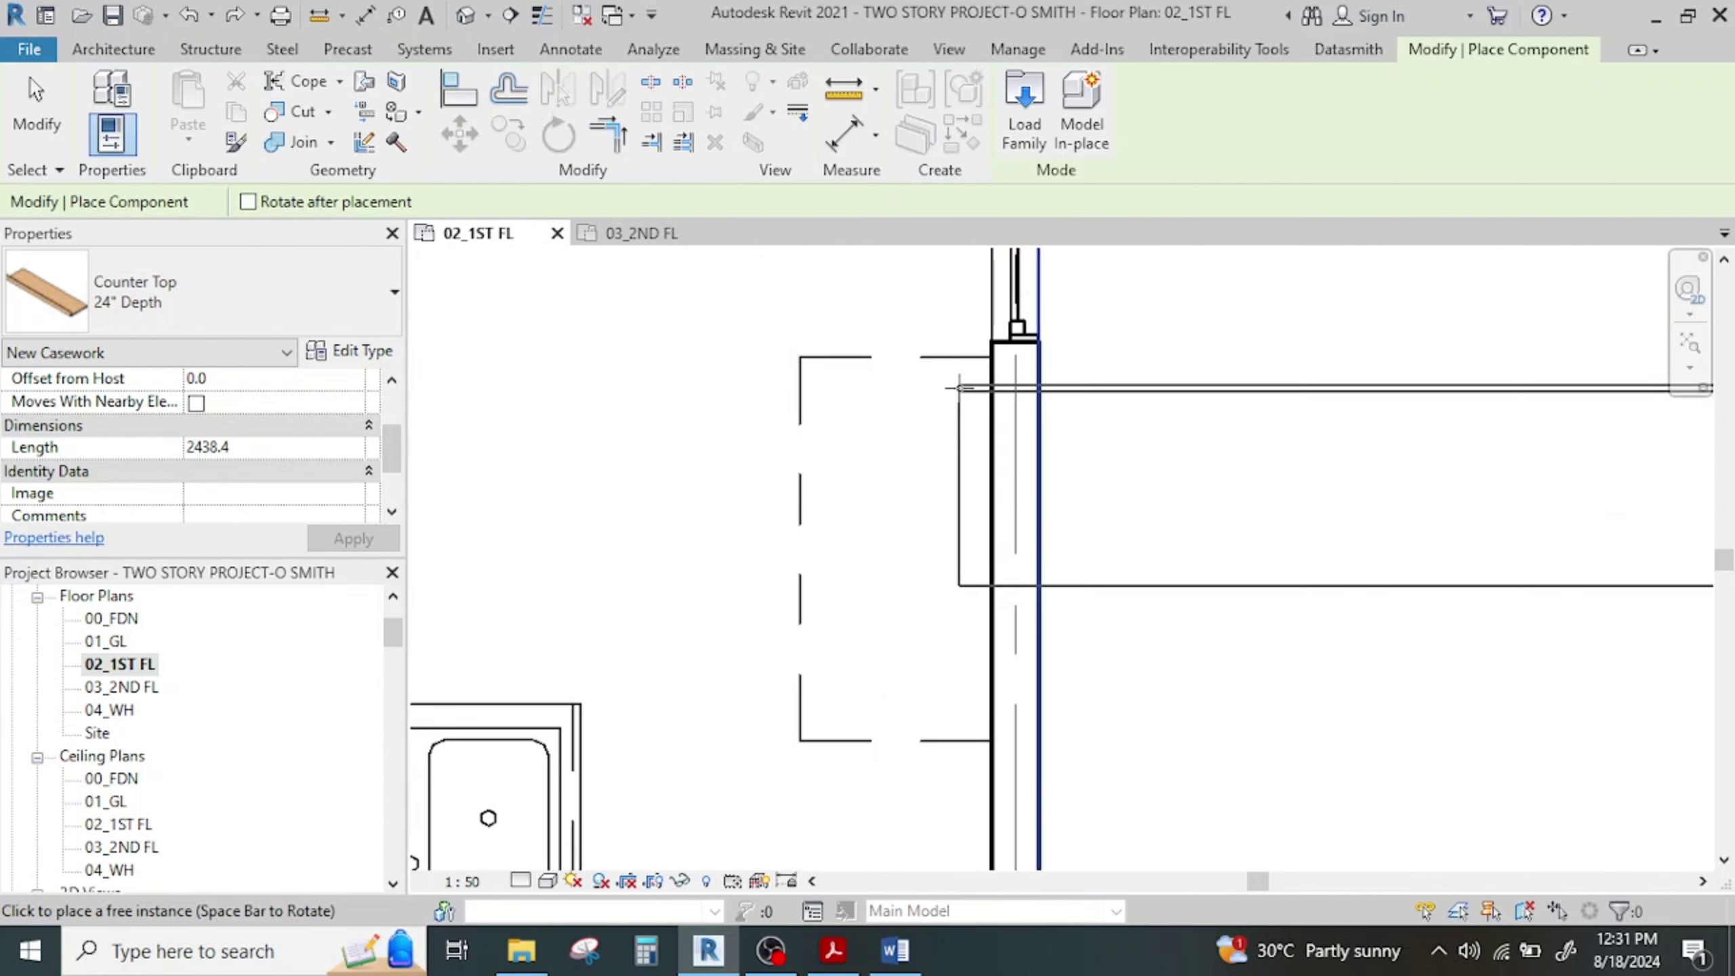
key(space)
key(space)
key(space)
scroll(992, 356, up, 1)
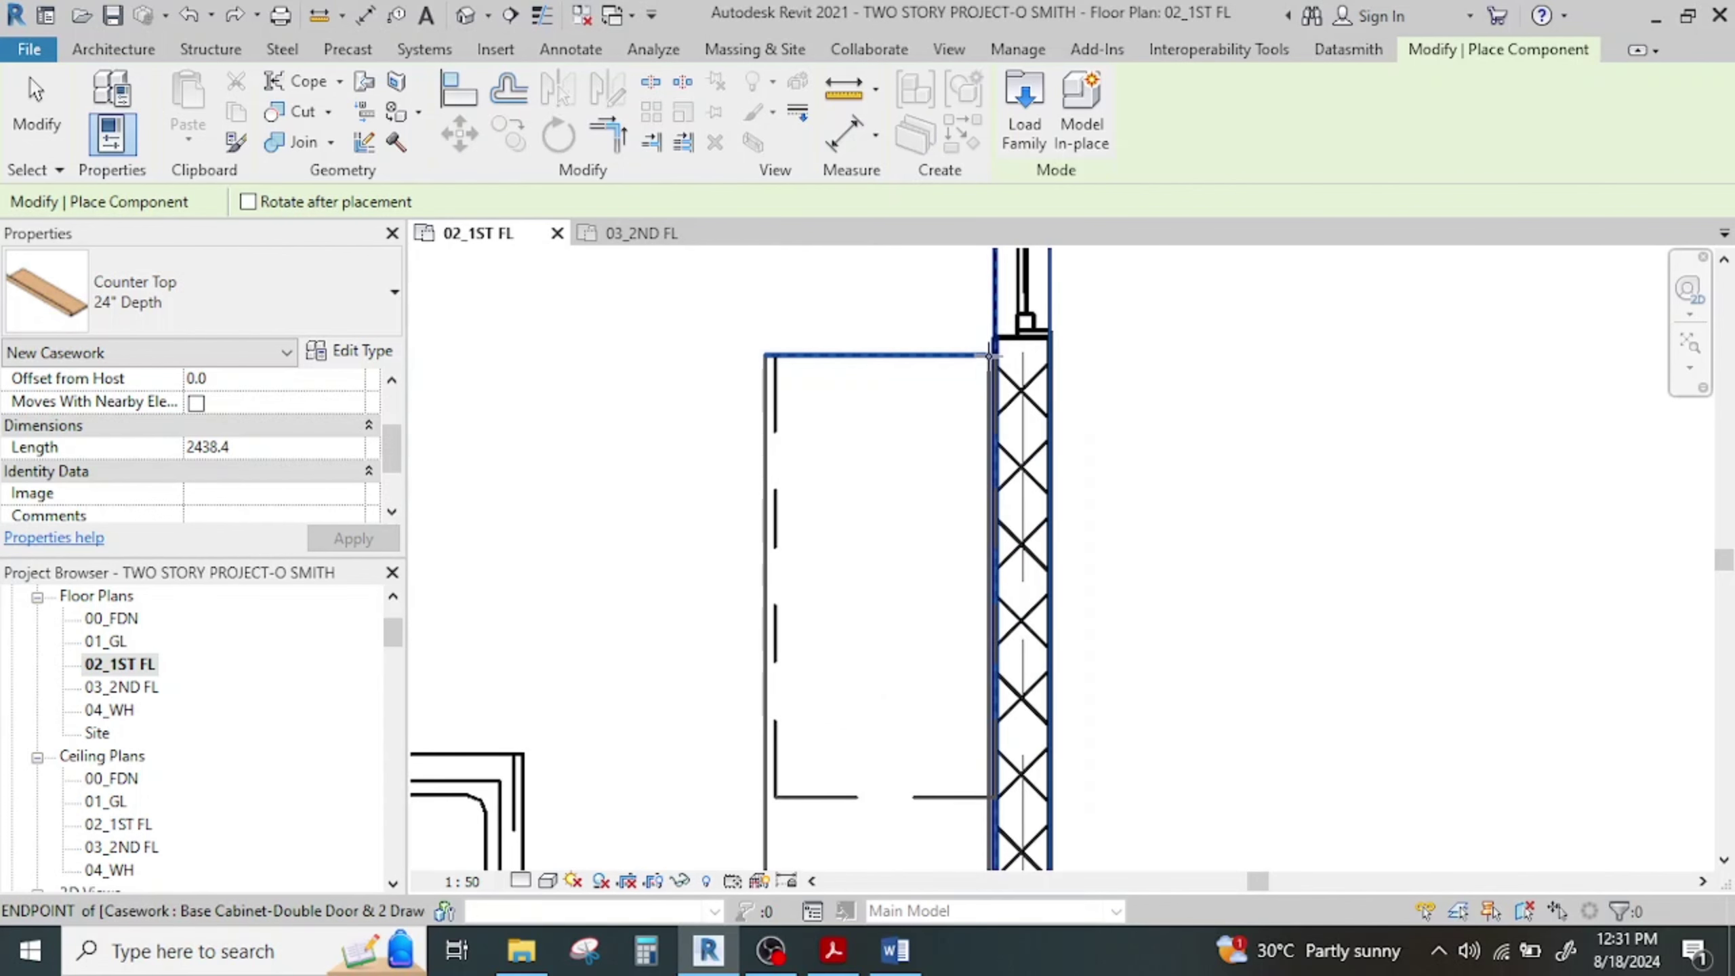
scroll(990, 356, up, 3)
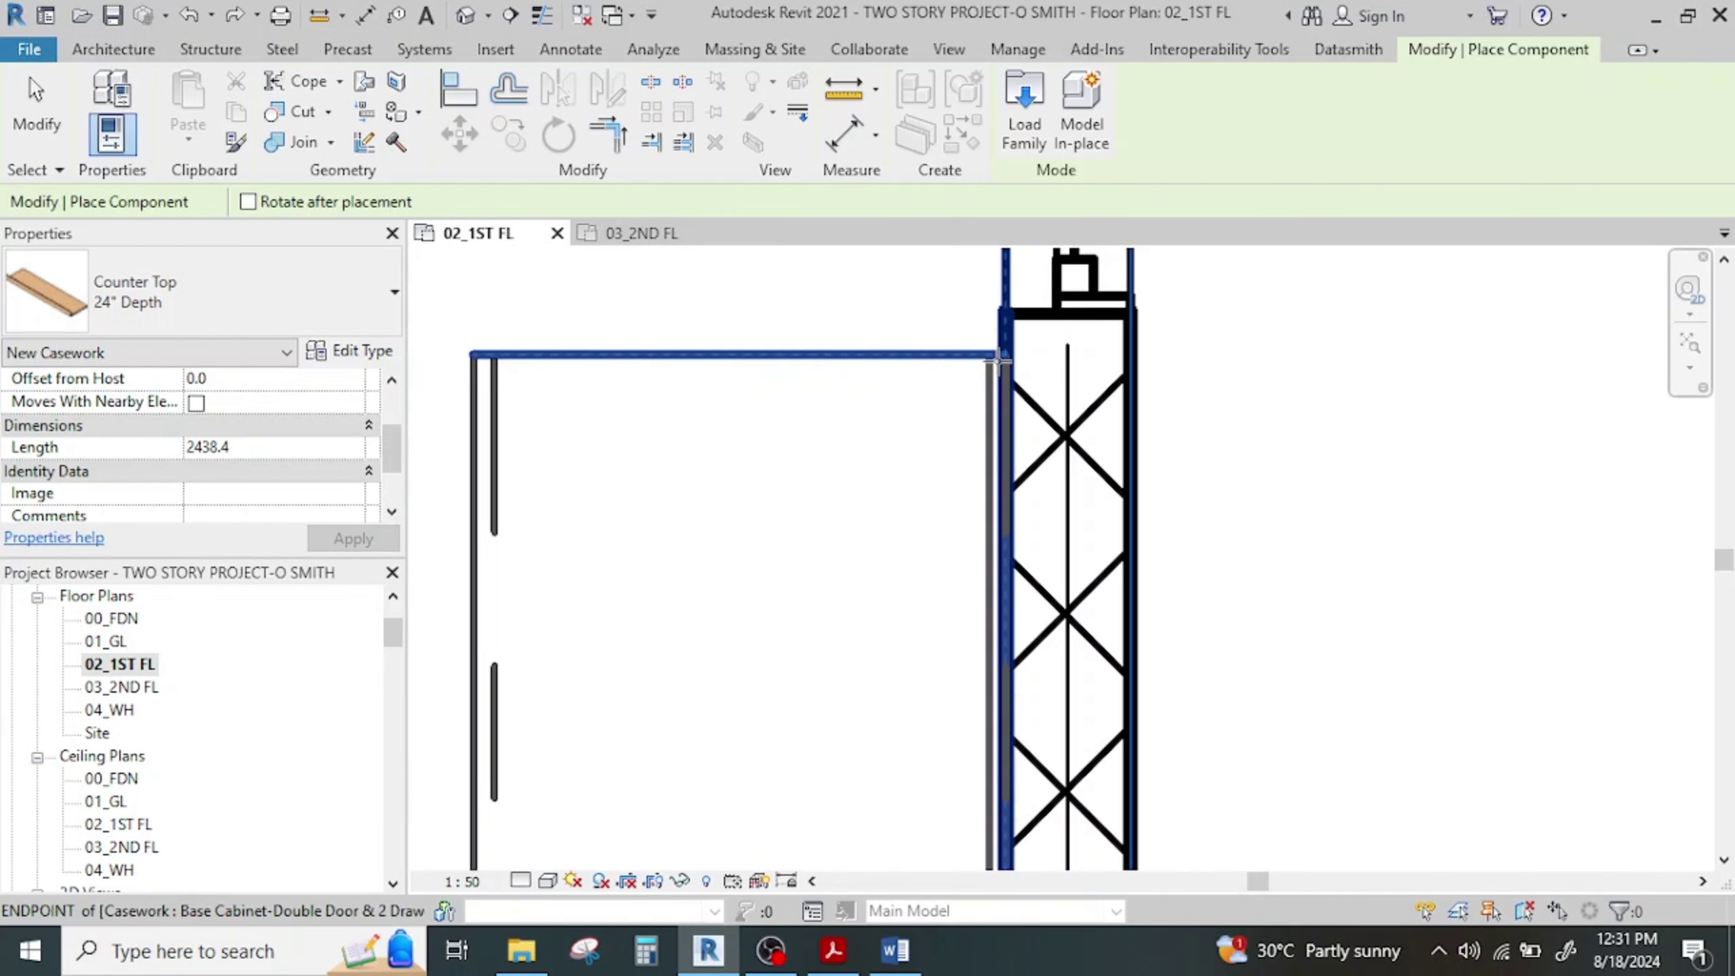
click(998, 362)
Shorten the new exterior-wall countertop until its lower end meets the lower edge of the larger base cabinet
scroll(912, 403, down, 3)
middle_drag(928, 328, 819, 66)
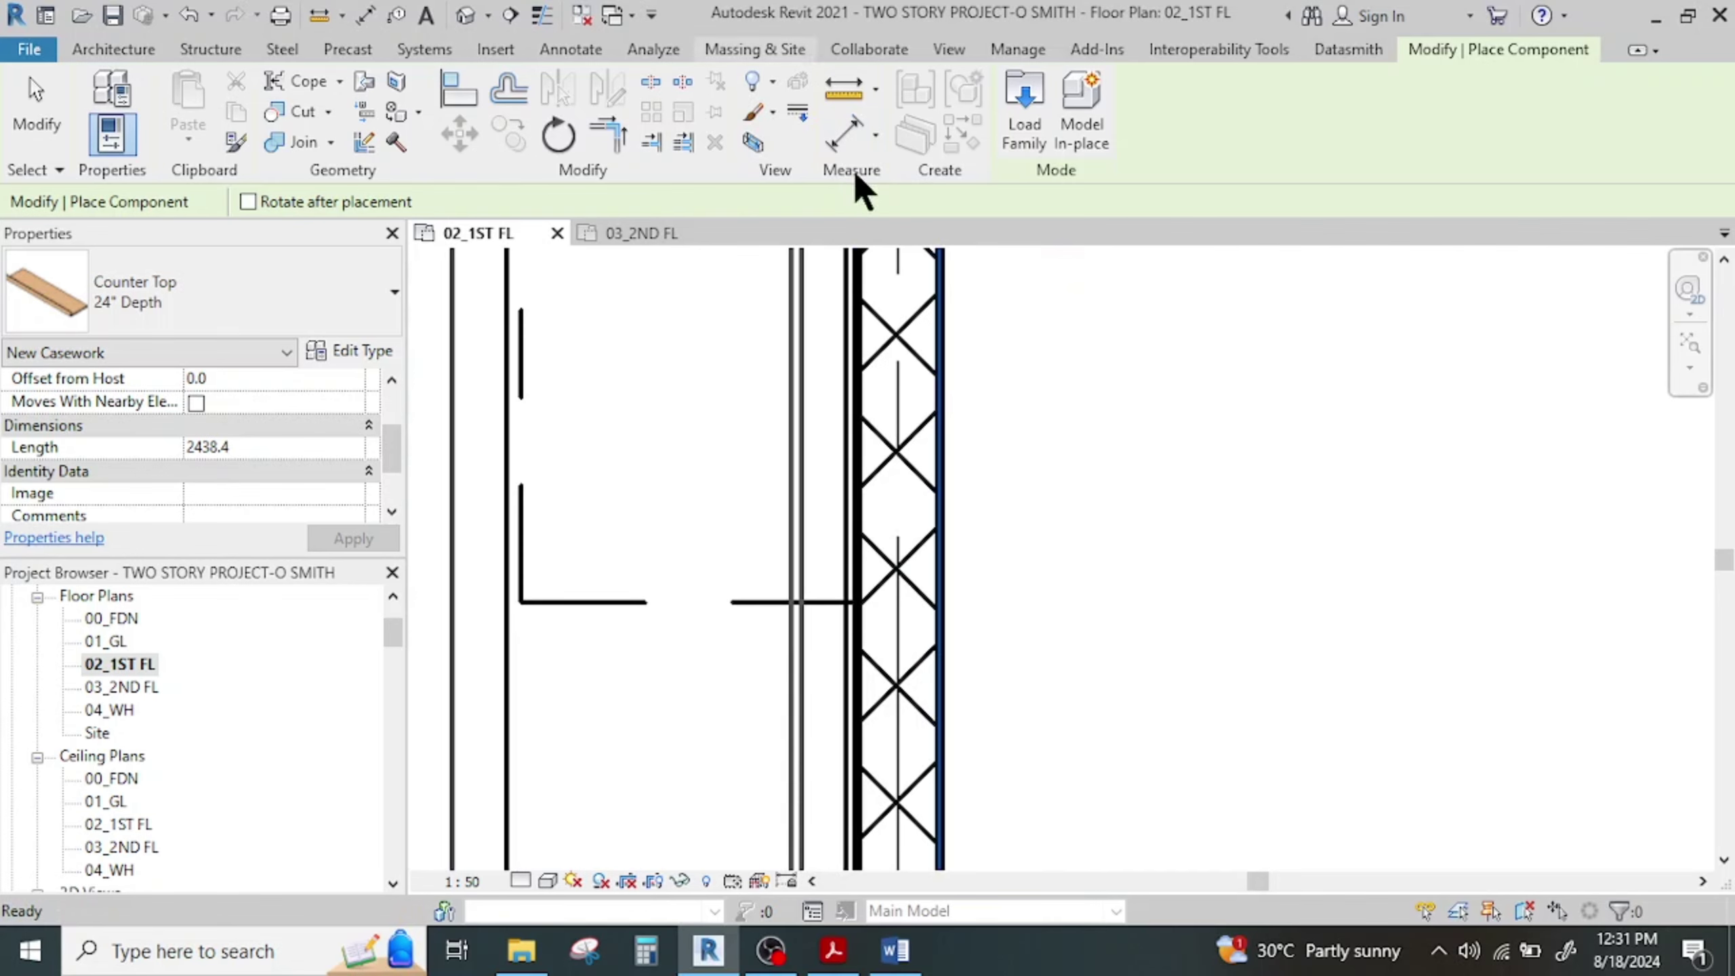
scroll(908, 412, down, 3)
middle_drag(909, 414, 914, 66)
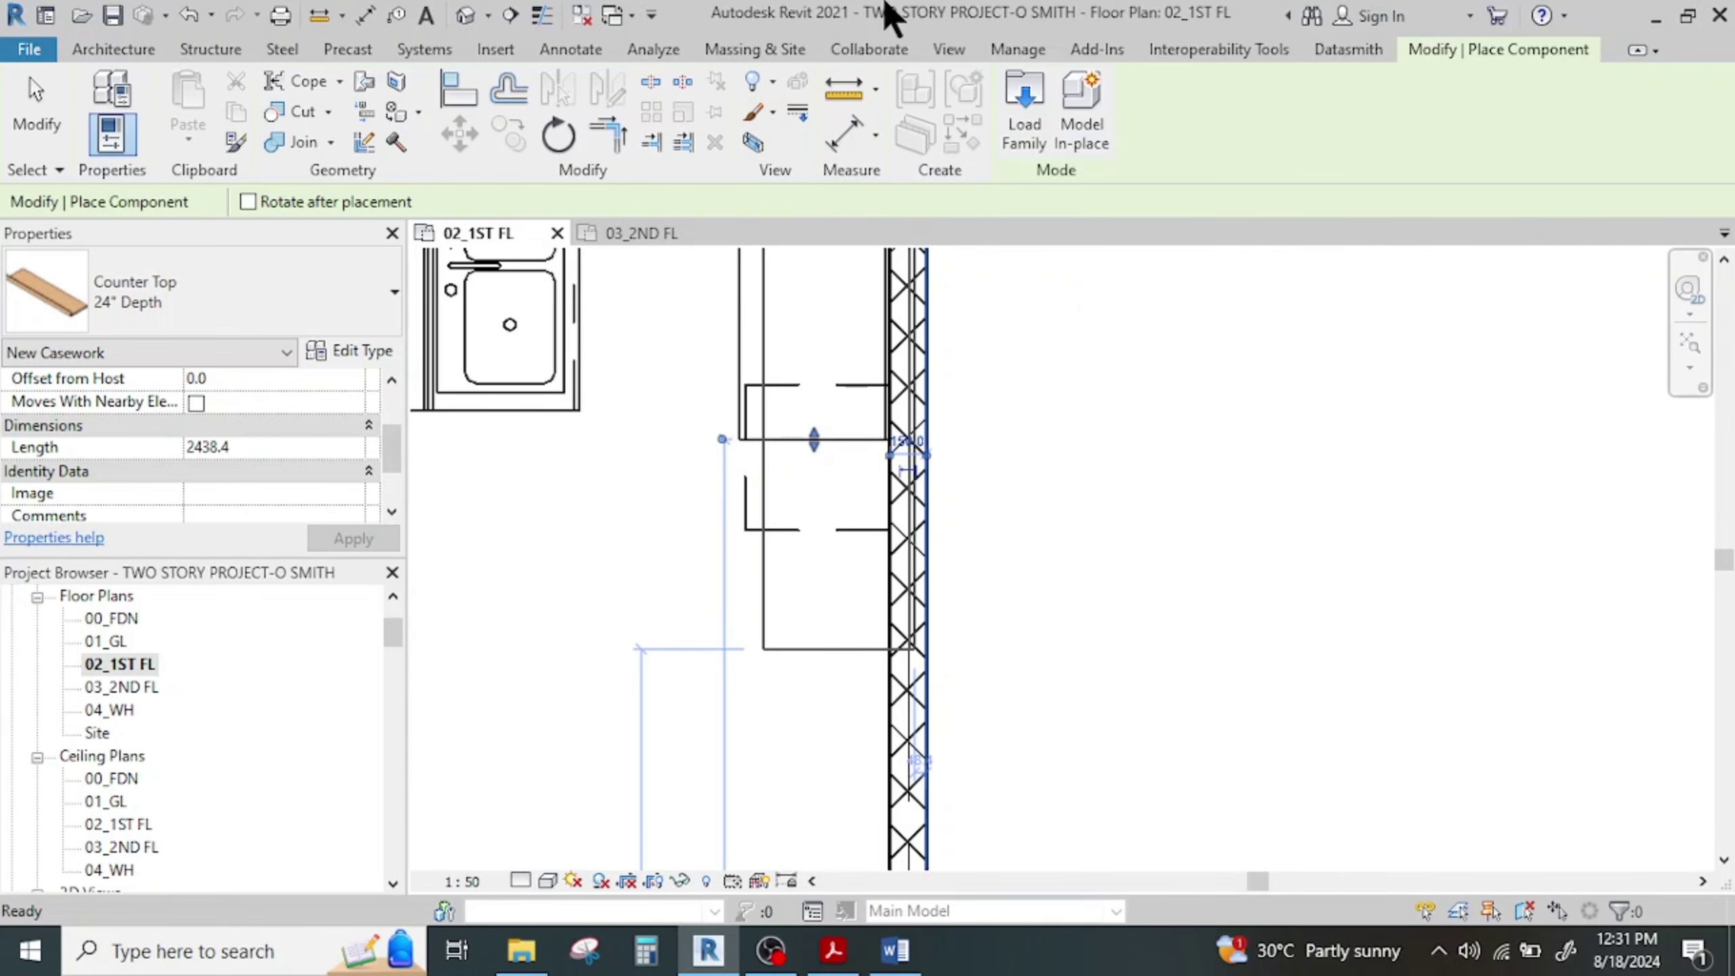
scroll(884, 400, up, 3)
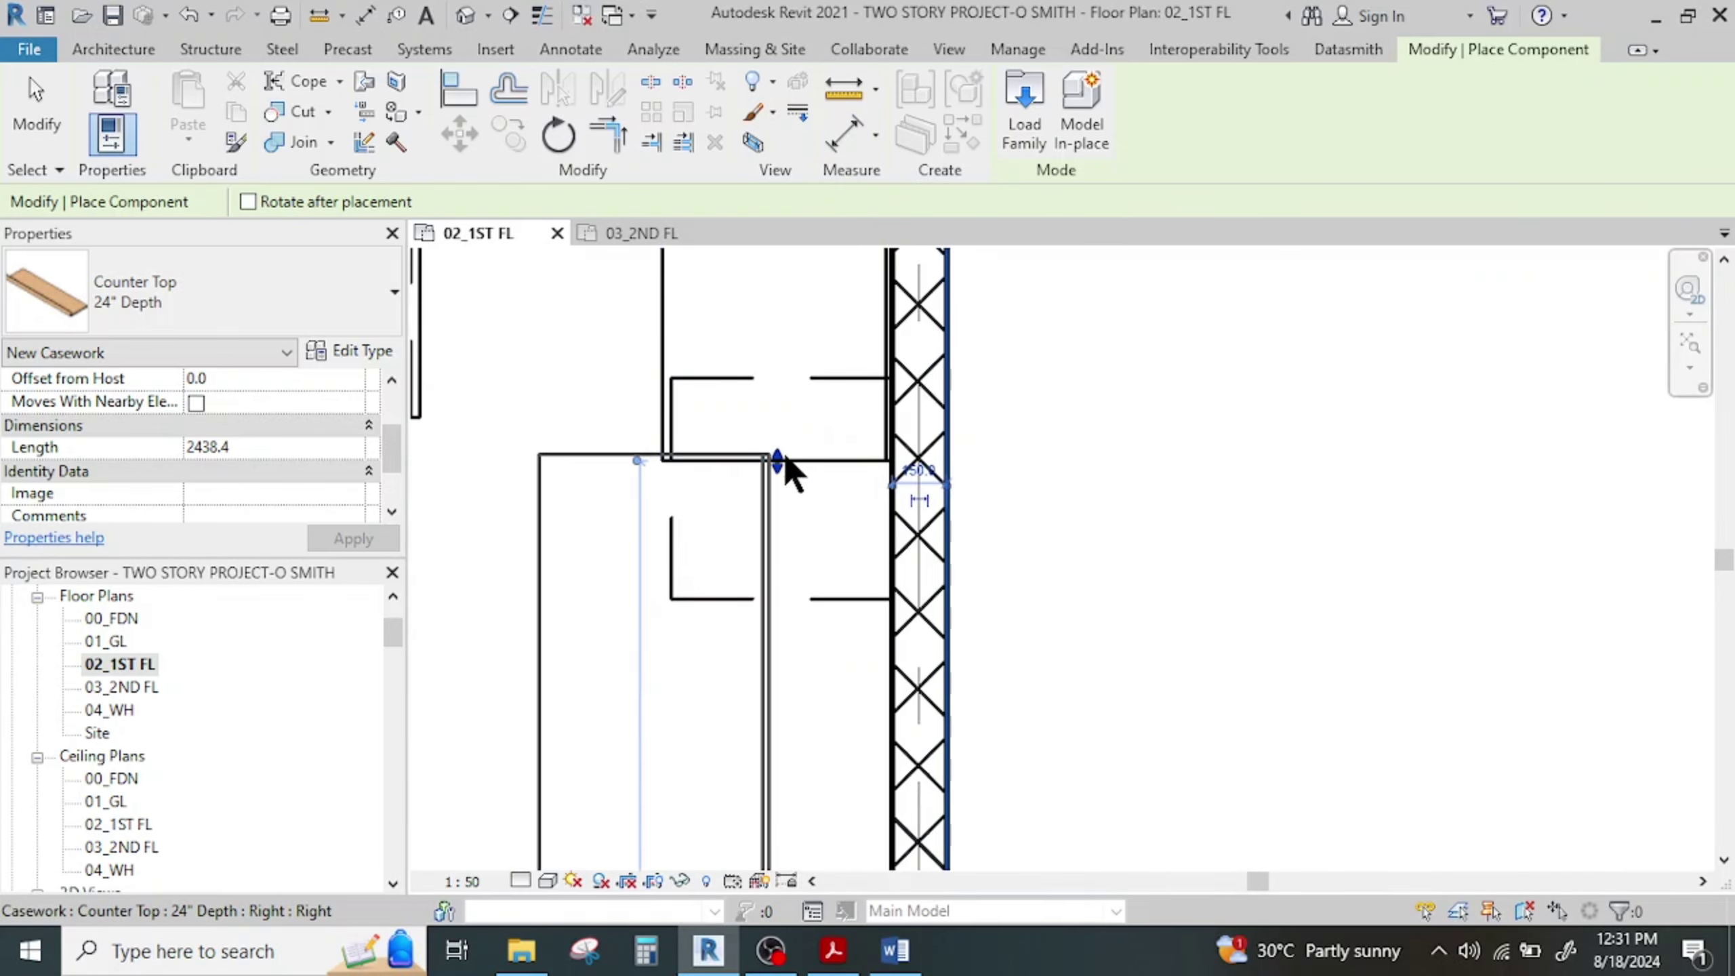
scroll(786, 460, down, 3)
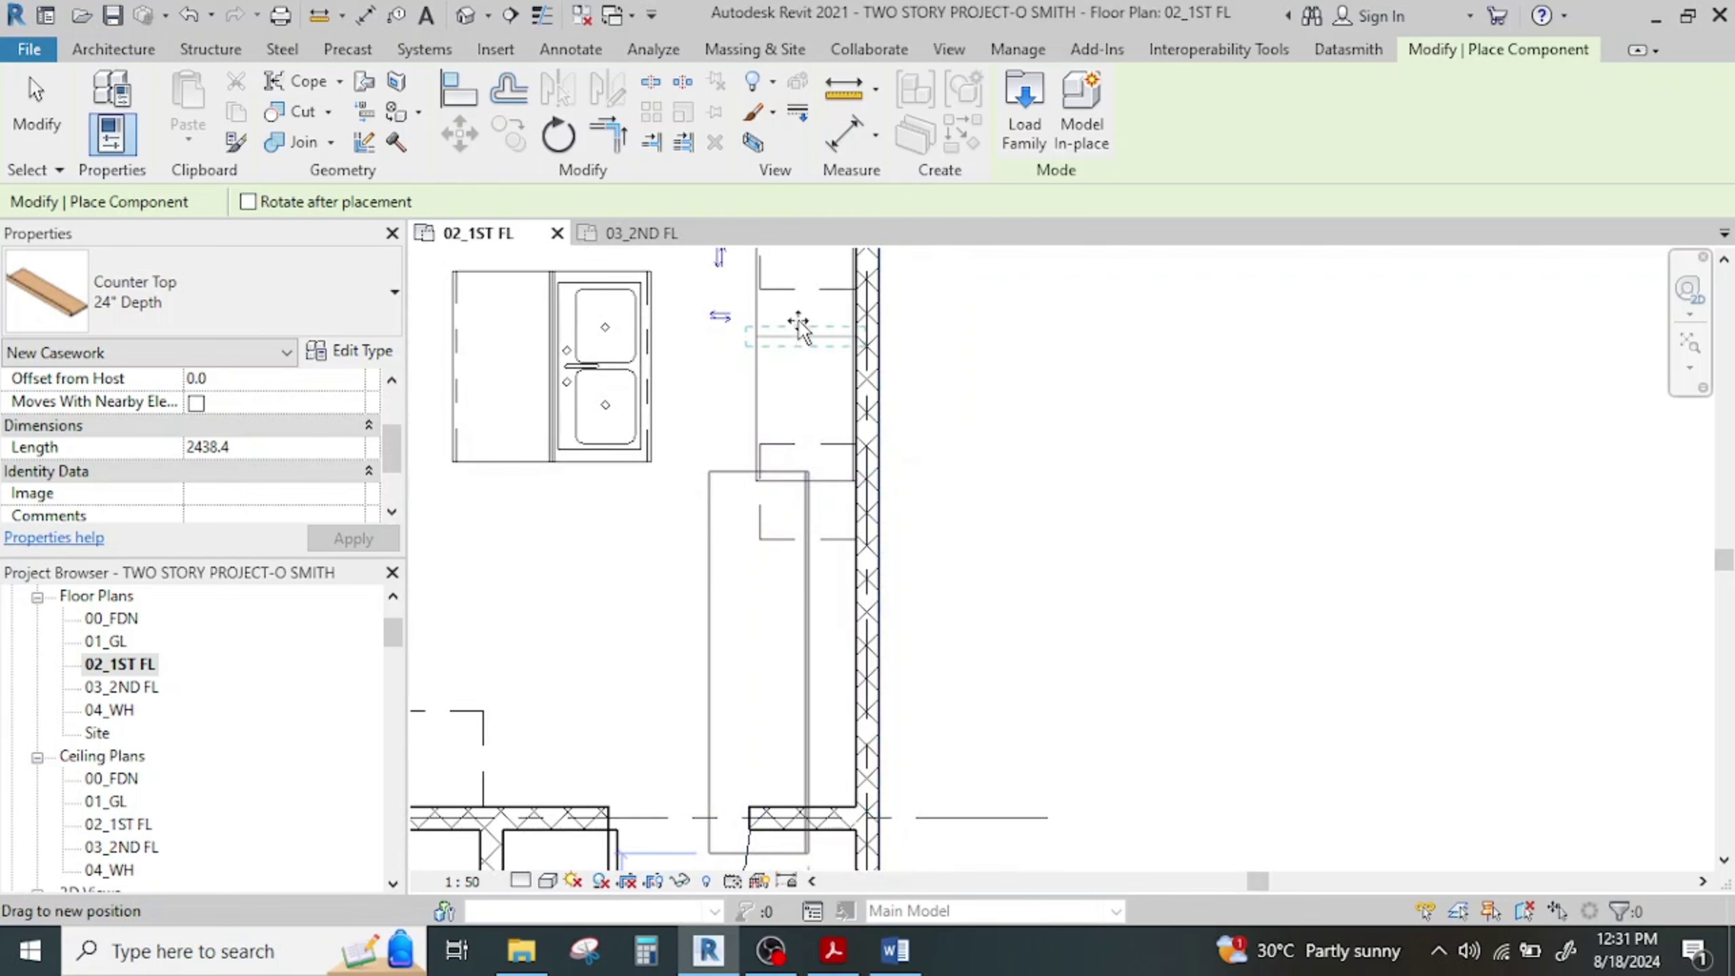
drag(798, 321, 794, 295)
Place another Counter Top 24" Depth over the smaller base cabinet on the exterior wall and shorten it to that cabinet's lower edge
scroll(795, 295, up, 3)
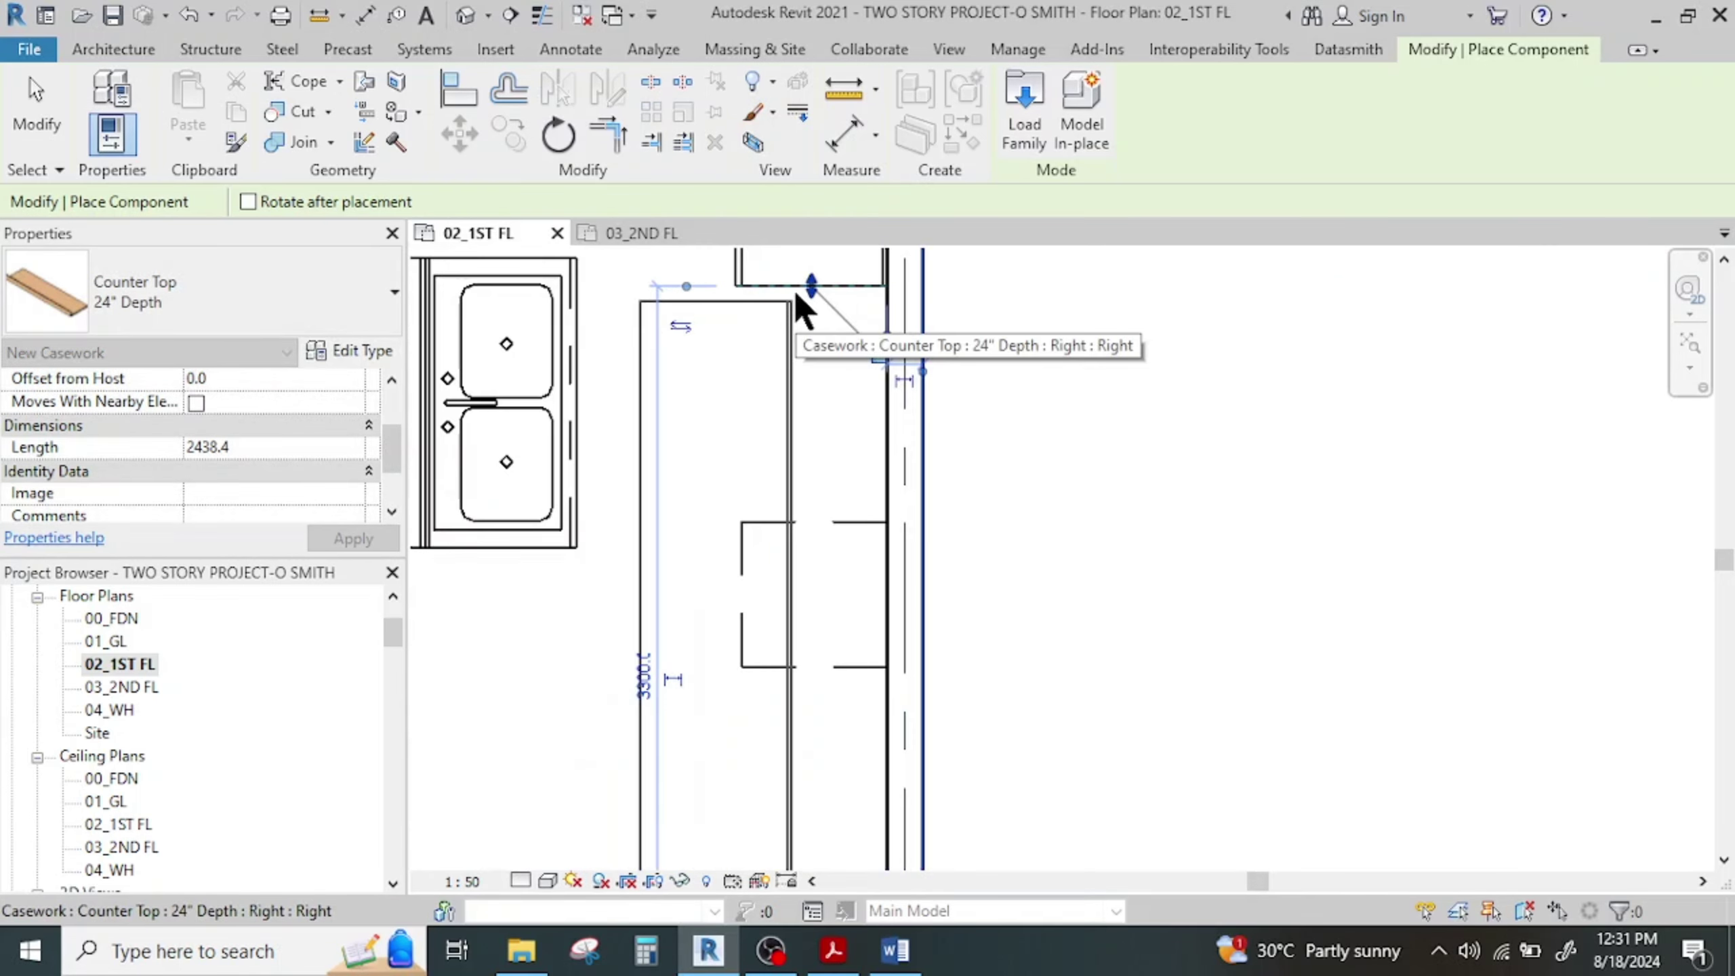
scroll(888, 478, up, 4)
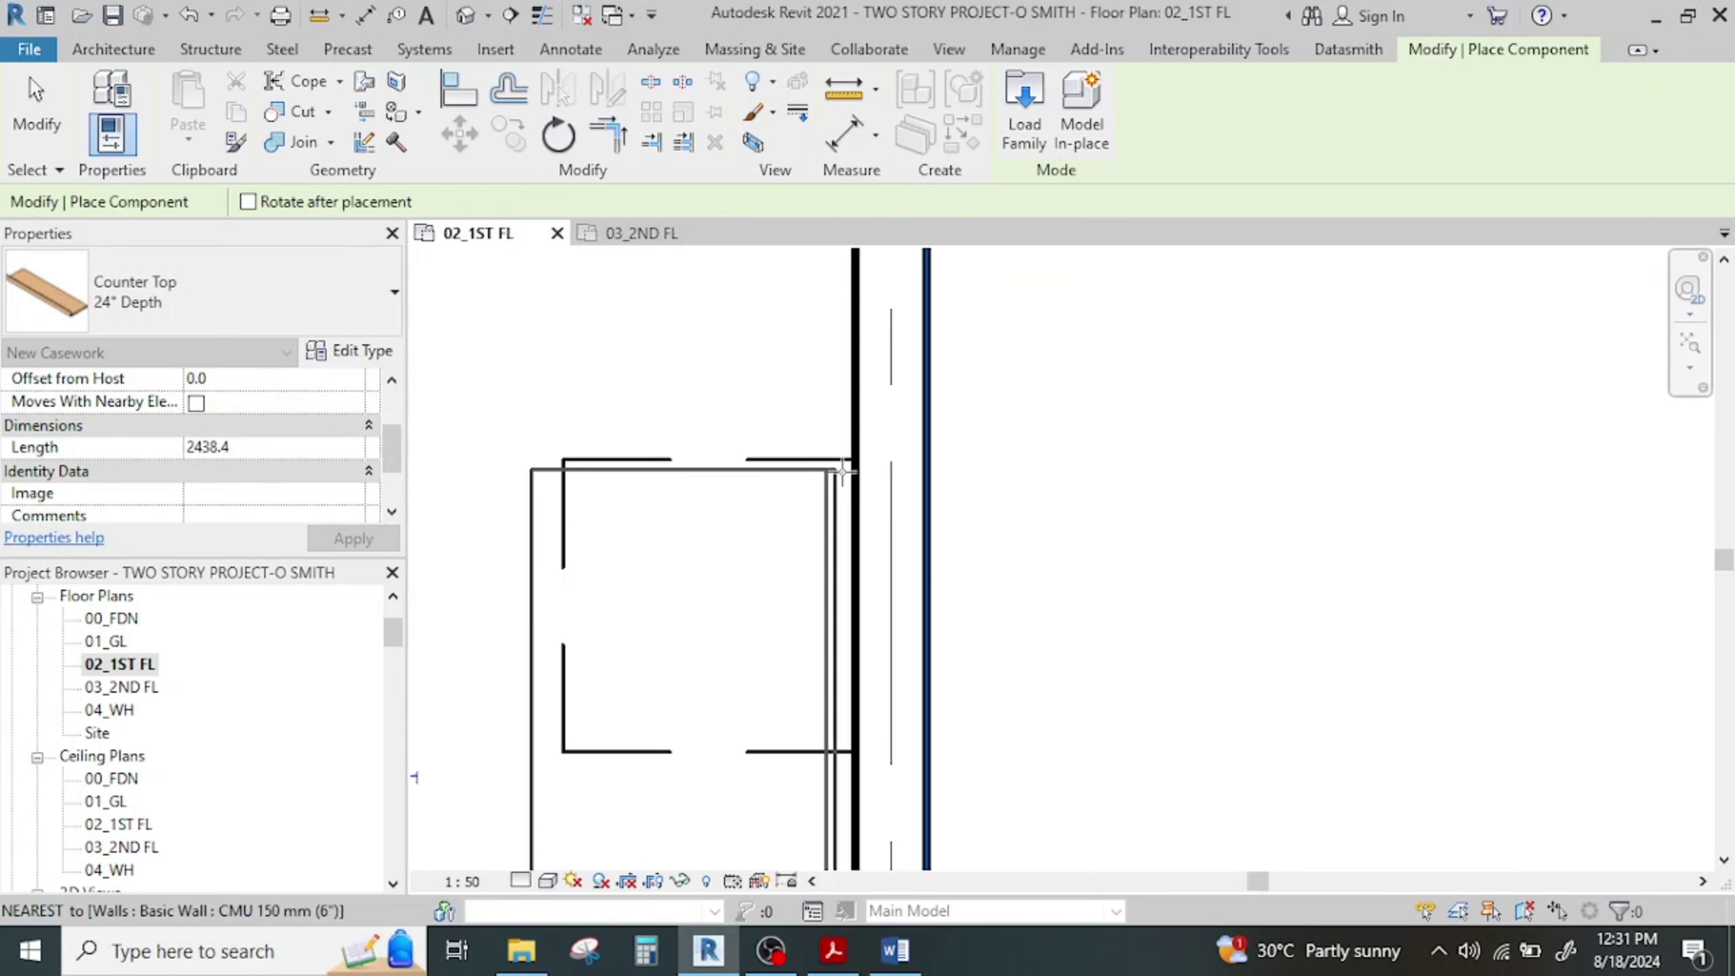
click(847, 470)
scroll(854, 468, down, 5)
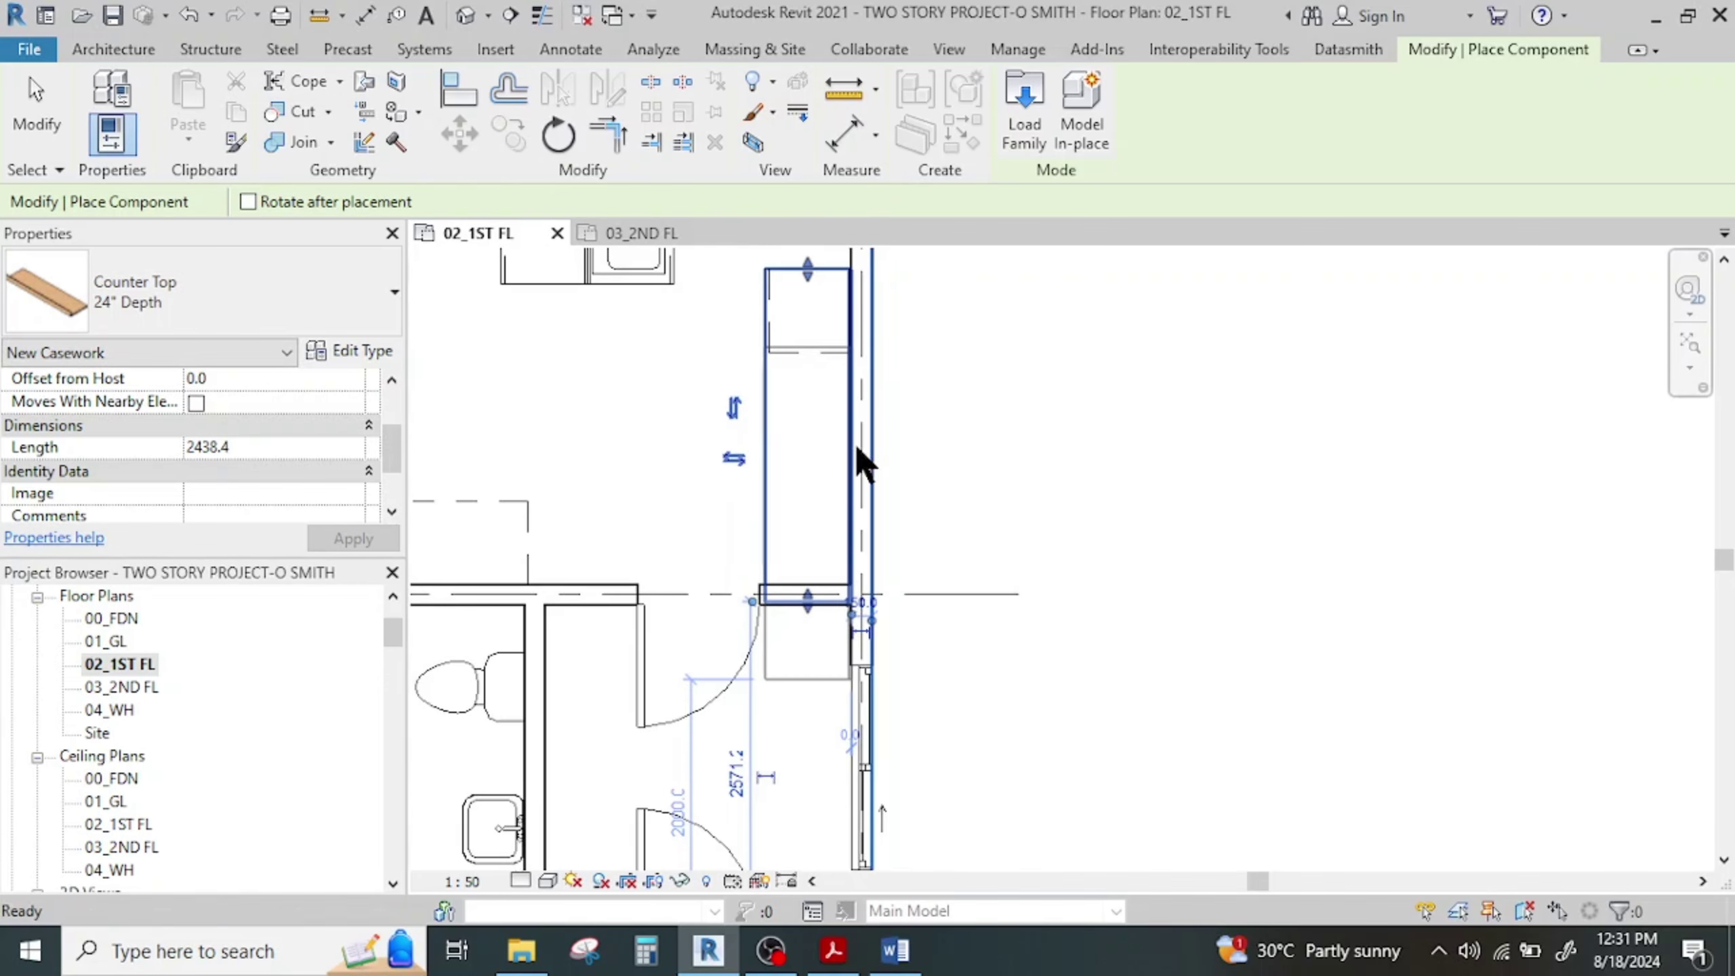
drag(807, 601, 819, 362)
Rotate the Counter Top 24" Depth horizontally and place it over the base cabinet along the powder room wall, aligned to the cabinet's outer corner
middle_drag(702, 457, 1122, 468)
key(space)
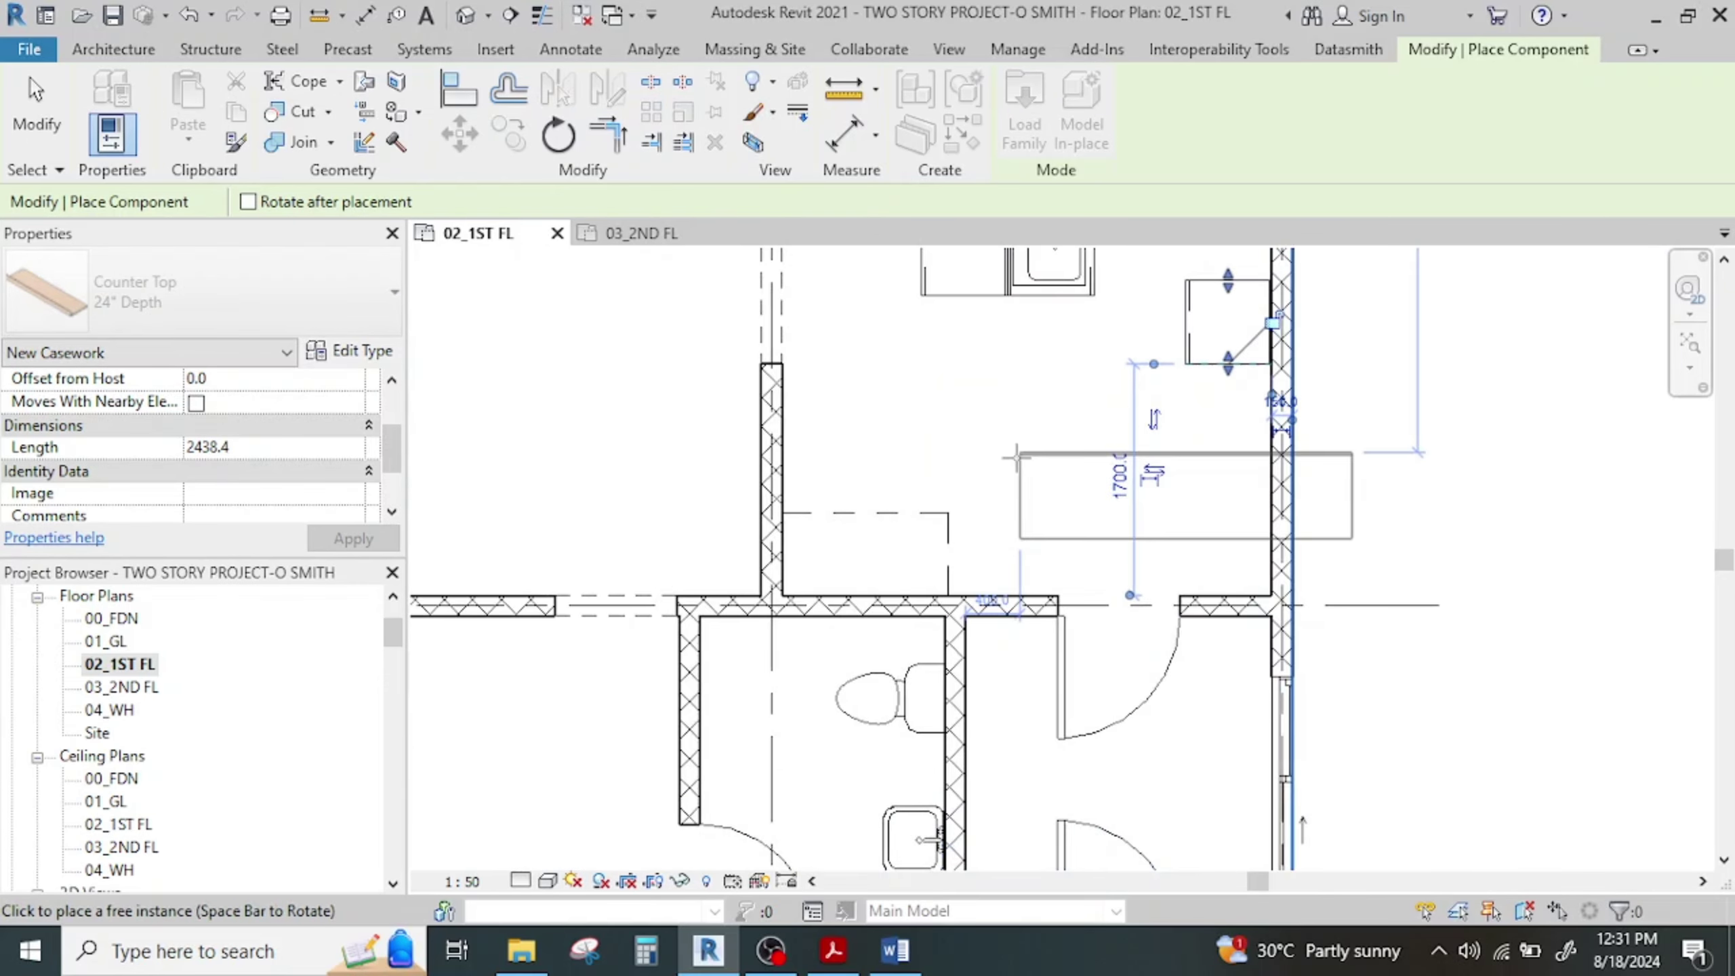
key(space)
scroll(939, 609, up, 5)
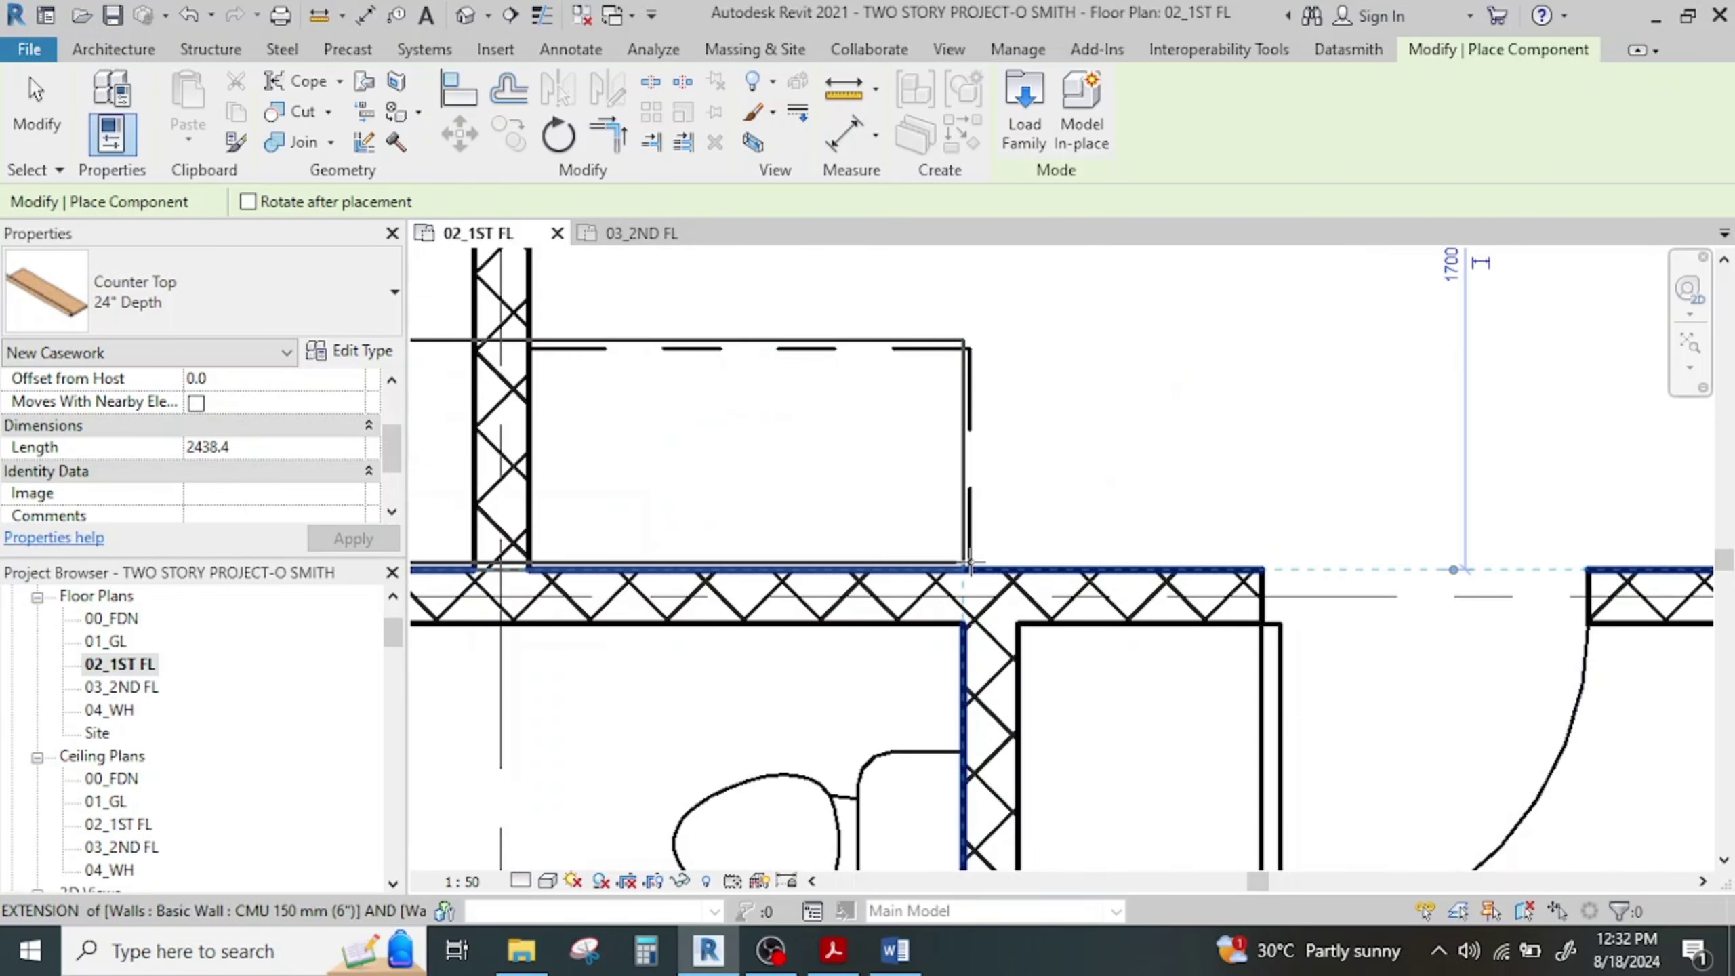
scroll(970, 566, up, 3)
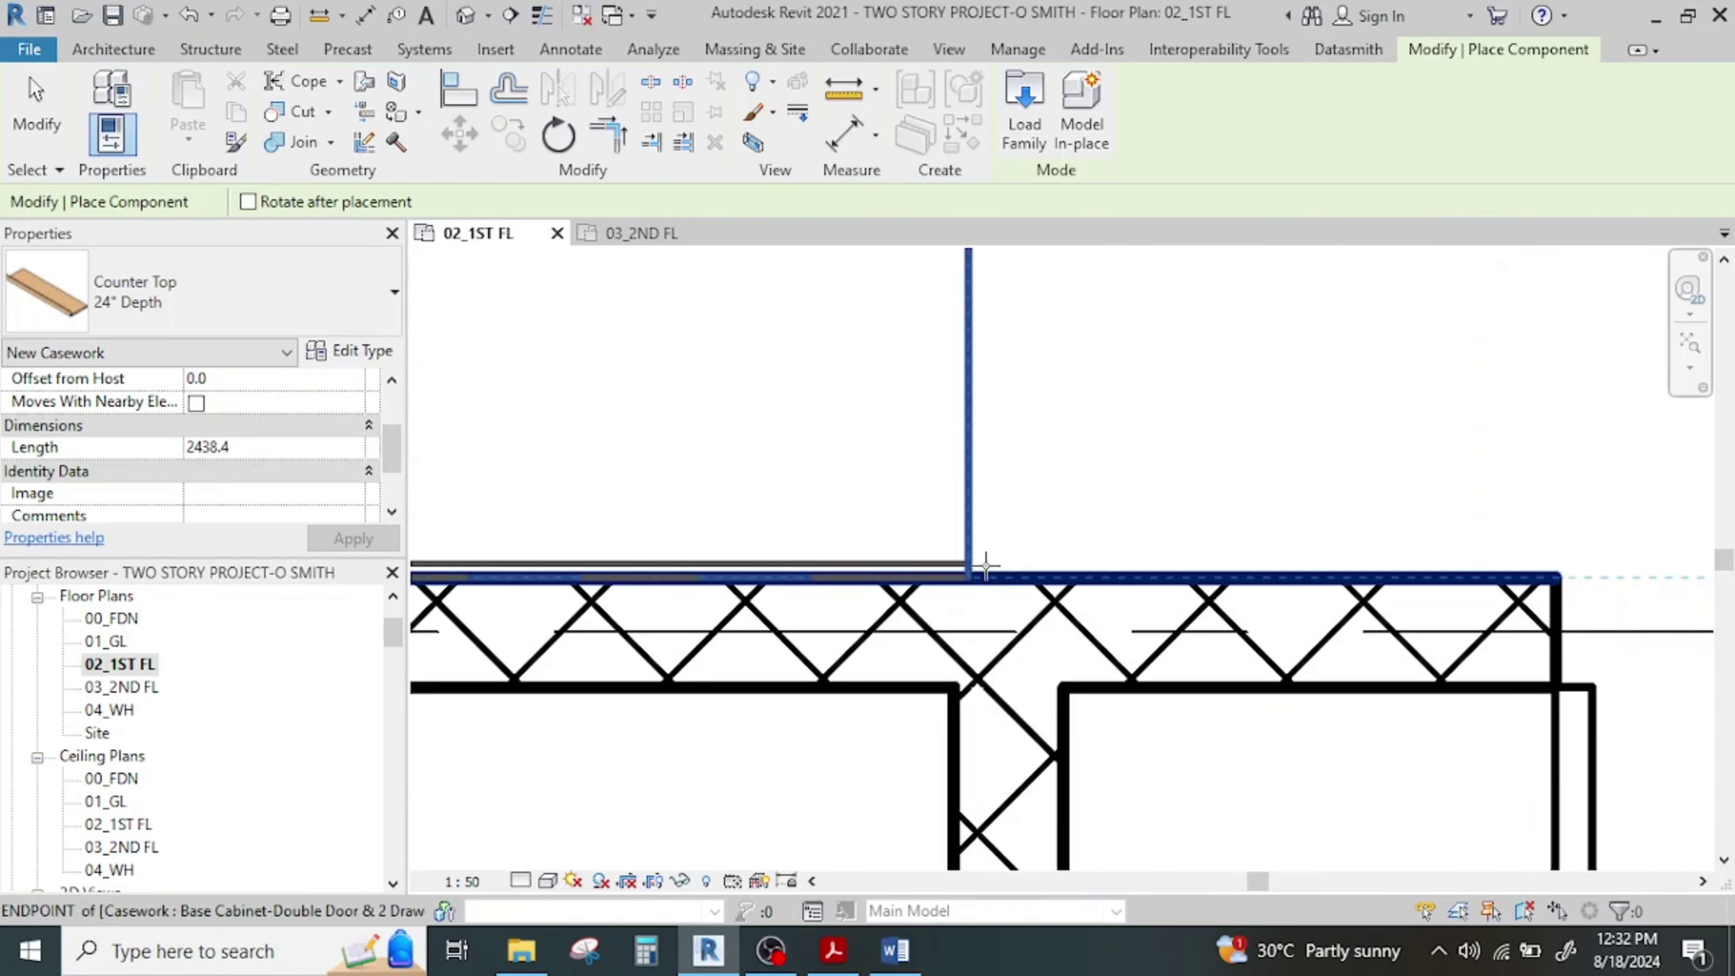
middle_drag(972, 555, 1443, 534)
Shorten the countertop along the powder room wall so its far end meets the kitchen's side wall, and end component placement
scroll(1421, 533, down, 6)
click(1040, 480)
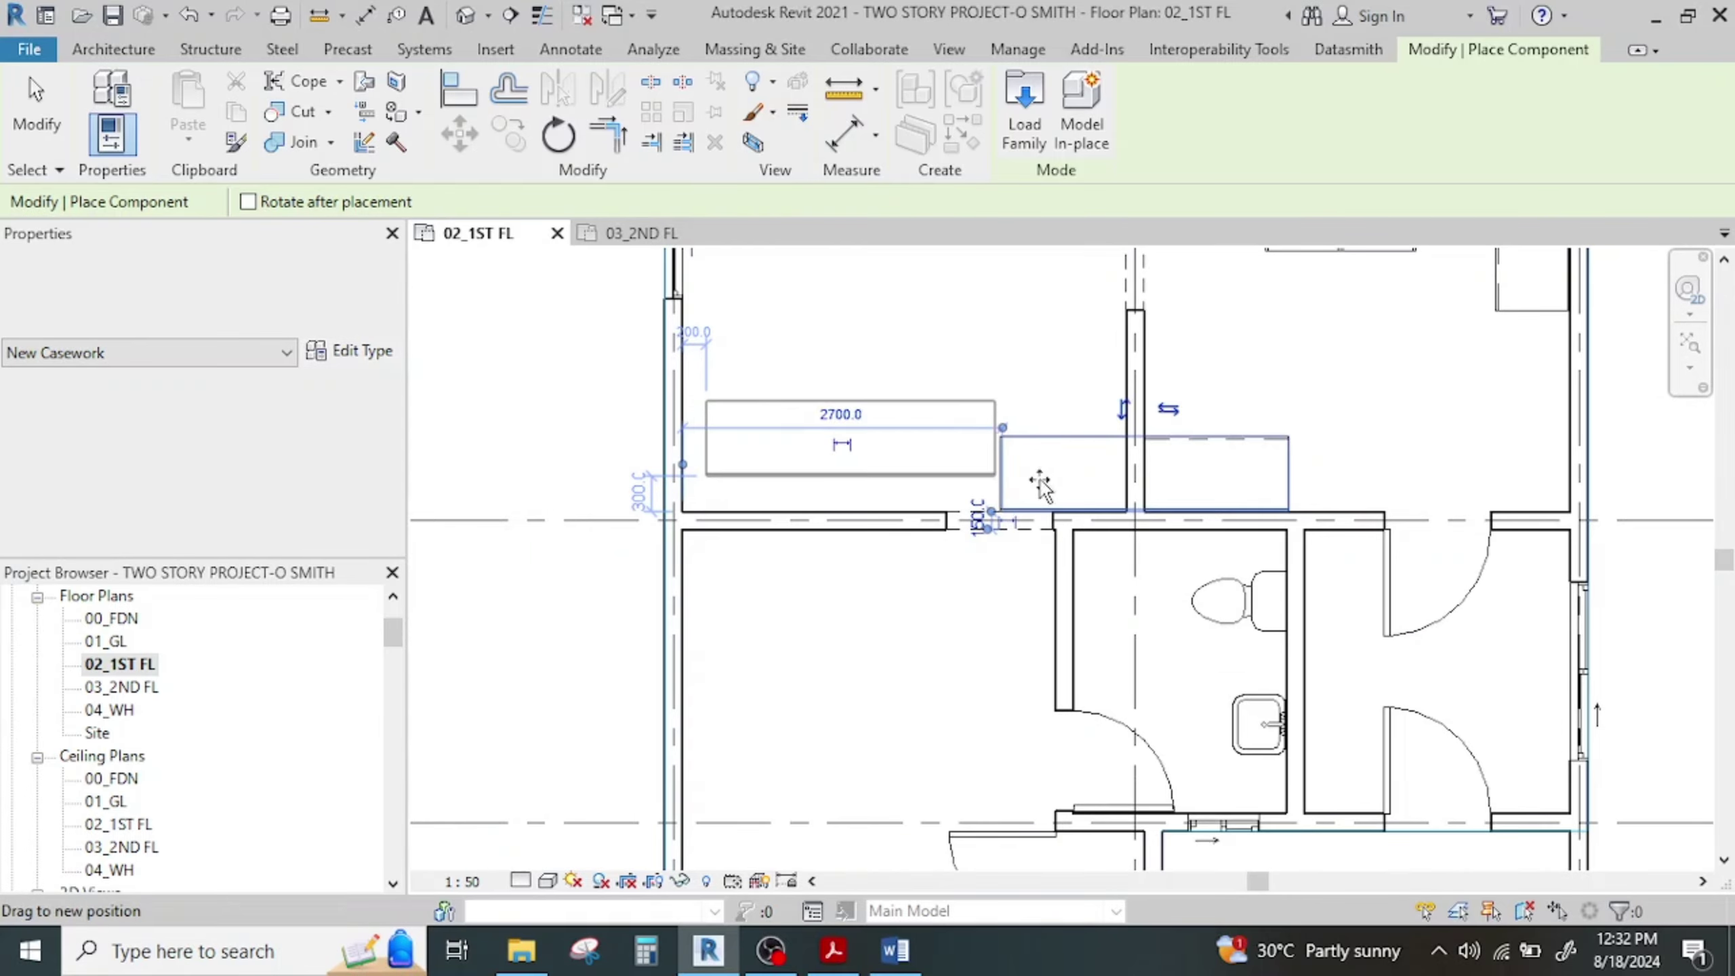
drag(1040, 480, 1130, 474)
scroll(1156, 471, up, 3)
scroll(1157, 446, down, 4)
key(Escape)
key(Escape)
Examine the laundry room's appliance layout on the first-floor plan in the PDF and return to the Revit model
scroll(1138, 469, down, 3)
middle_drag(1140, 471, 1023, 554)
scroll(1146, 357, up, 2)
middle_drag(1161, 488, 1058, 549)
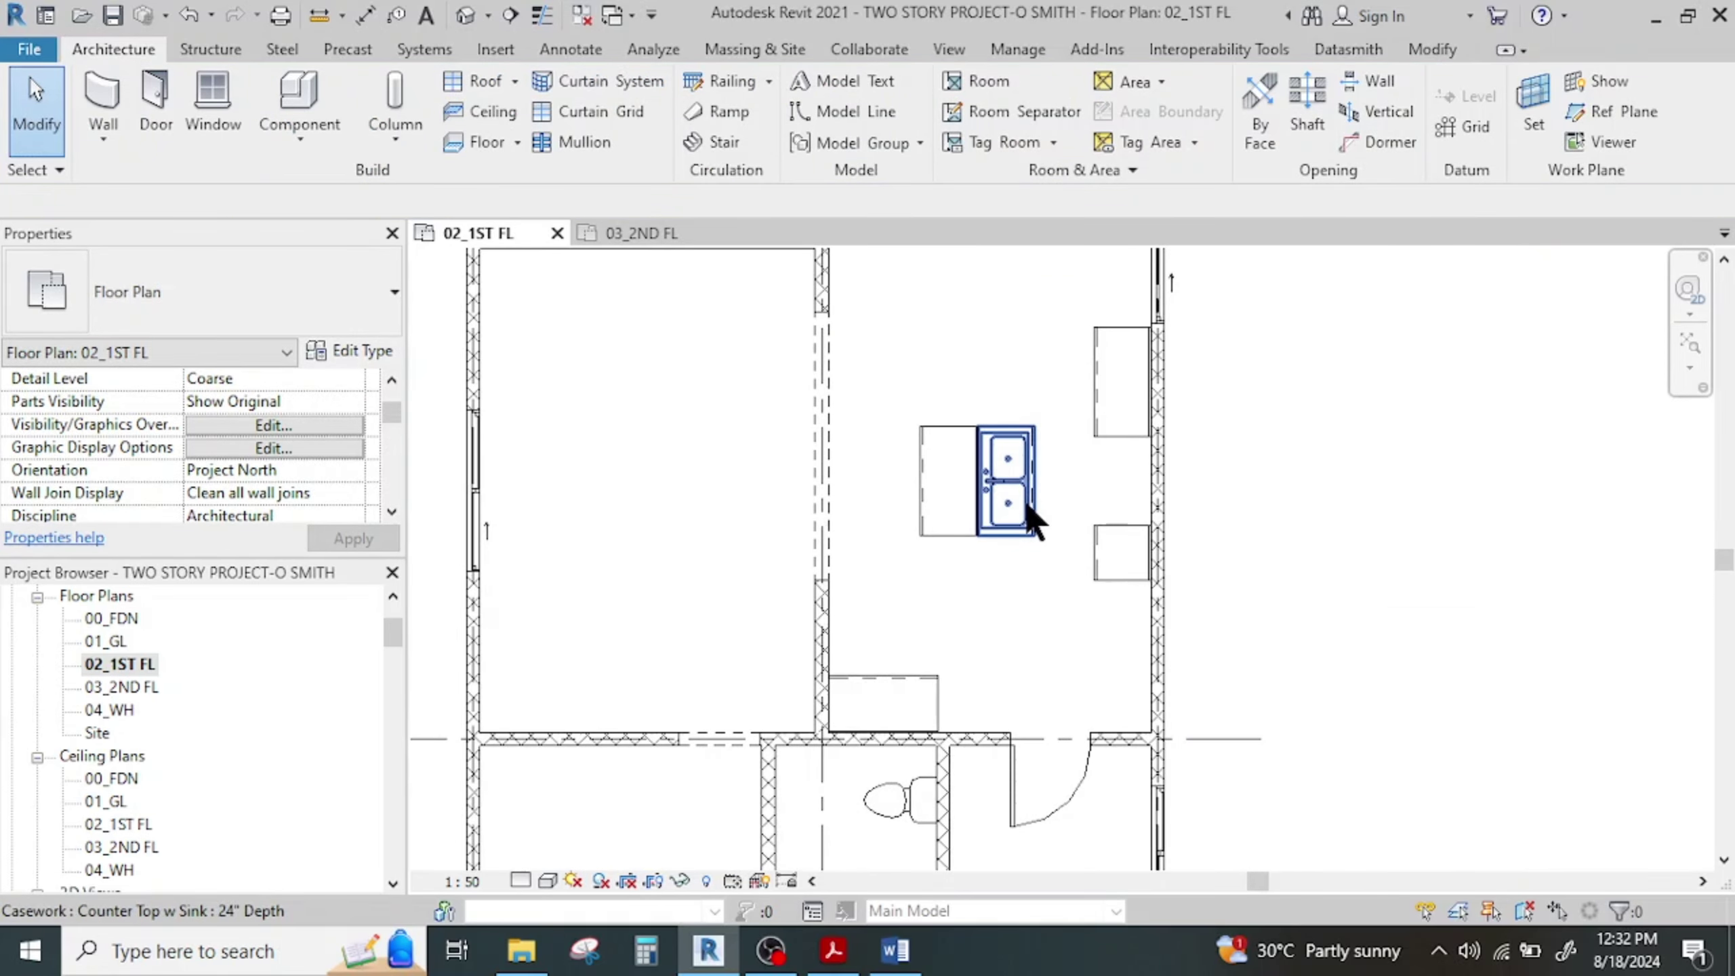
click(833, 952)
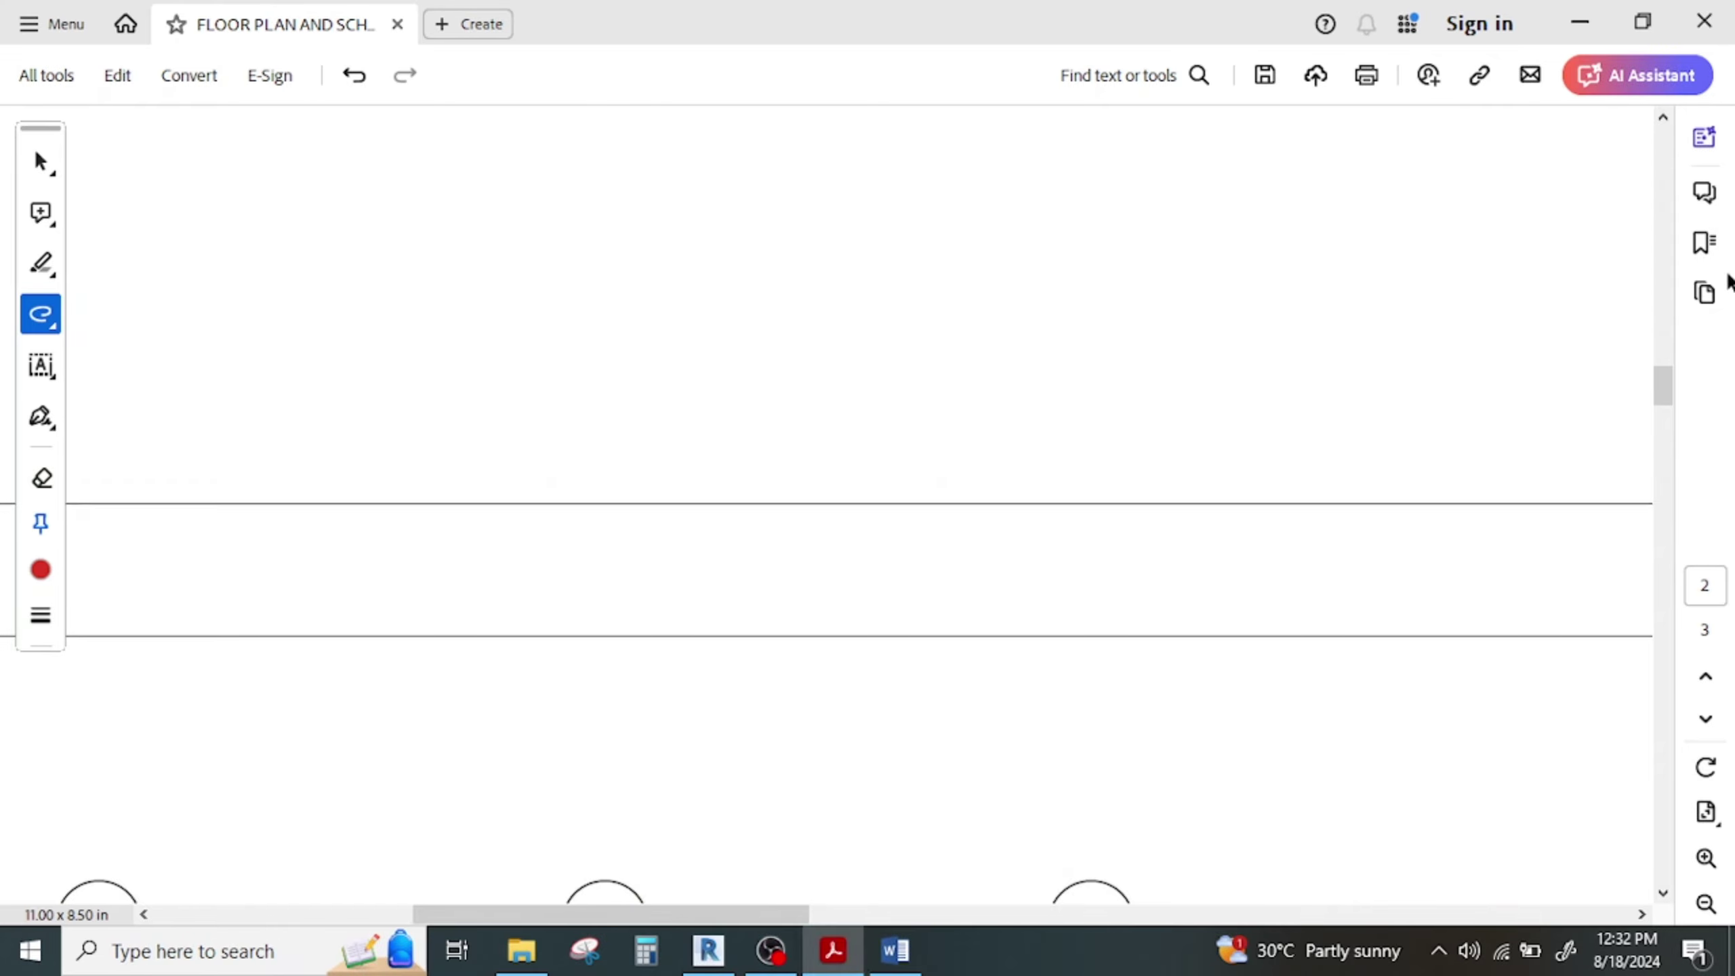
drag(1666, 381, 1663, 511)
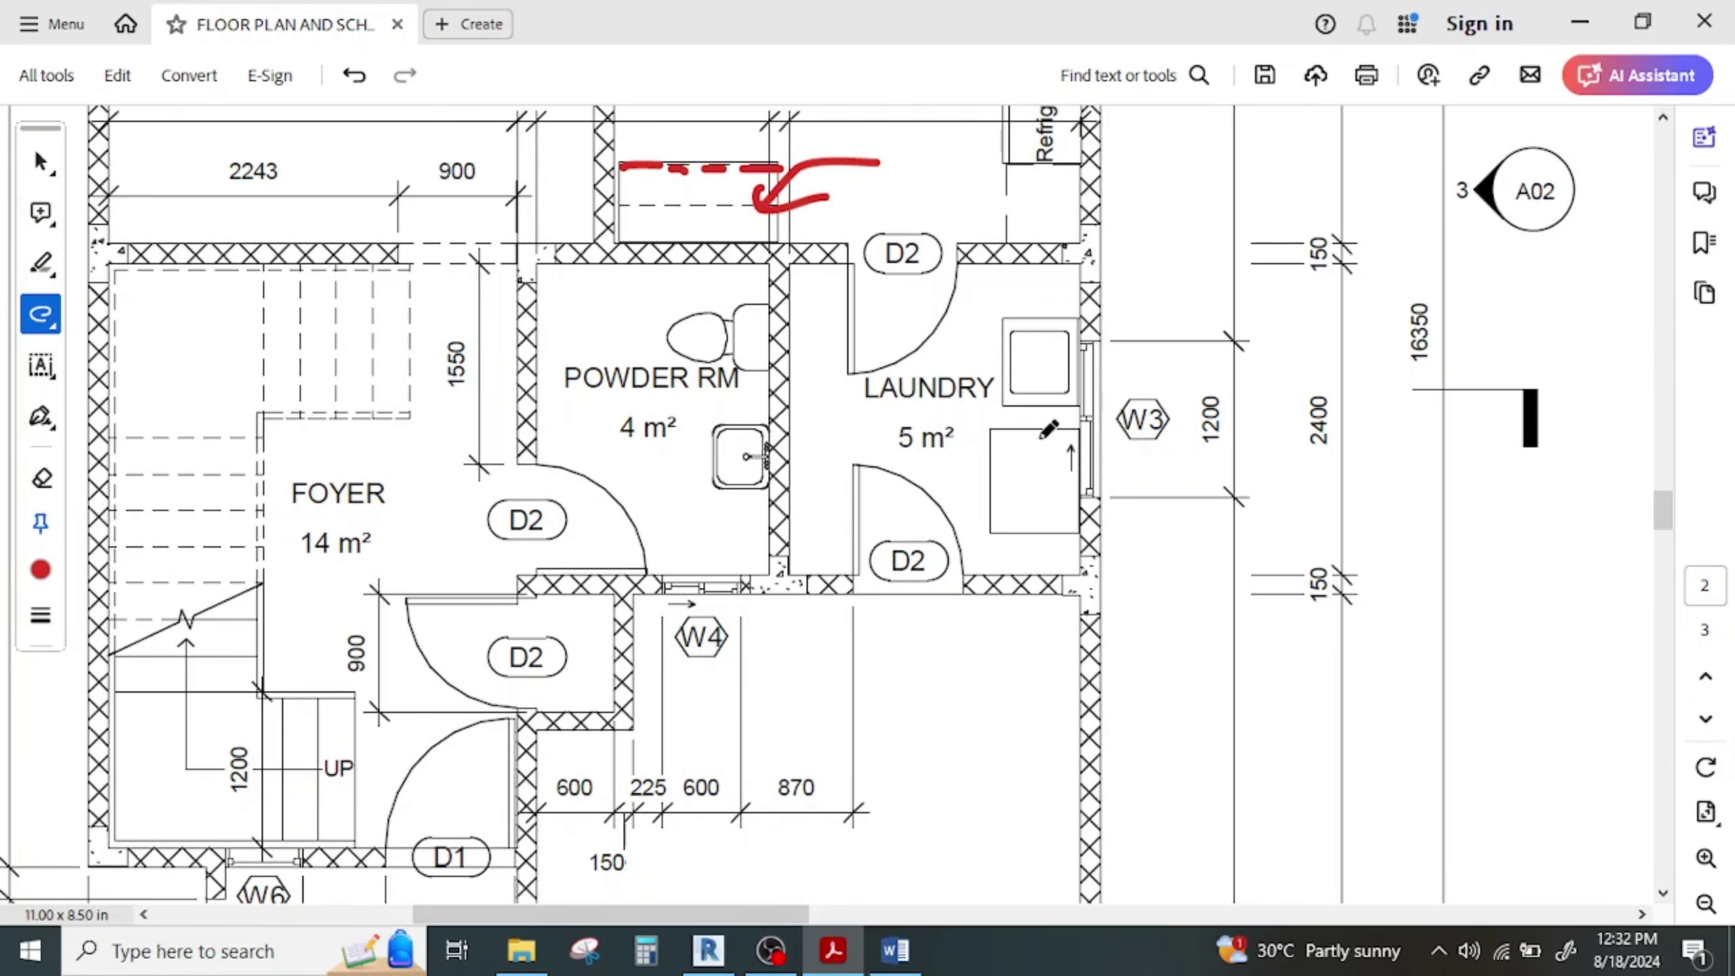
click(709, 951)
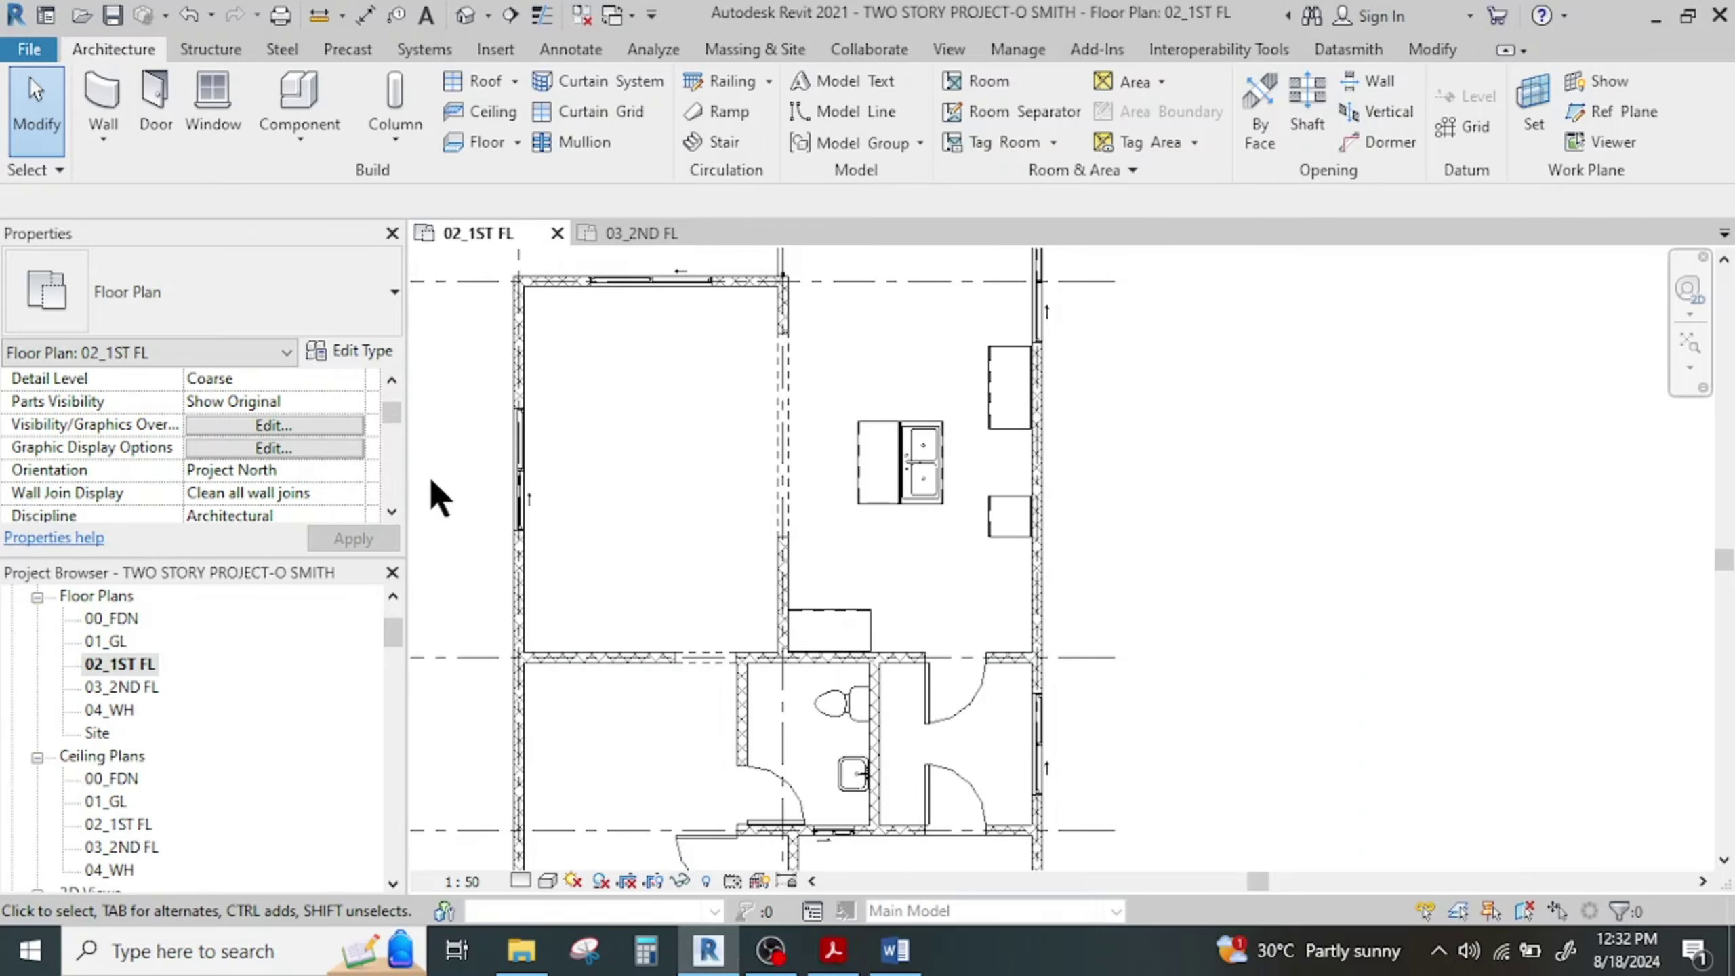
Place an M_Washer 680 x 635 x 890mm in the laundry room against the exterior wall near the kitchen-side corner
click(301, 100)
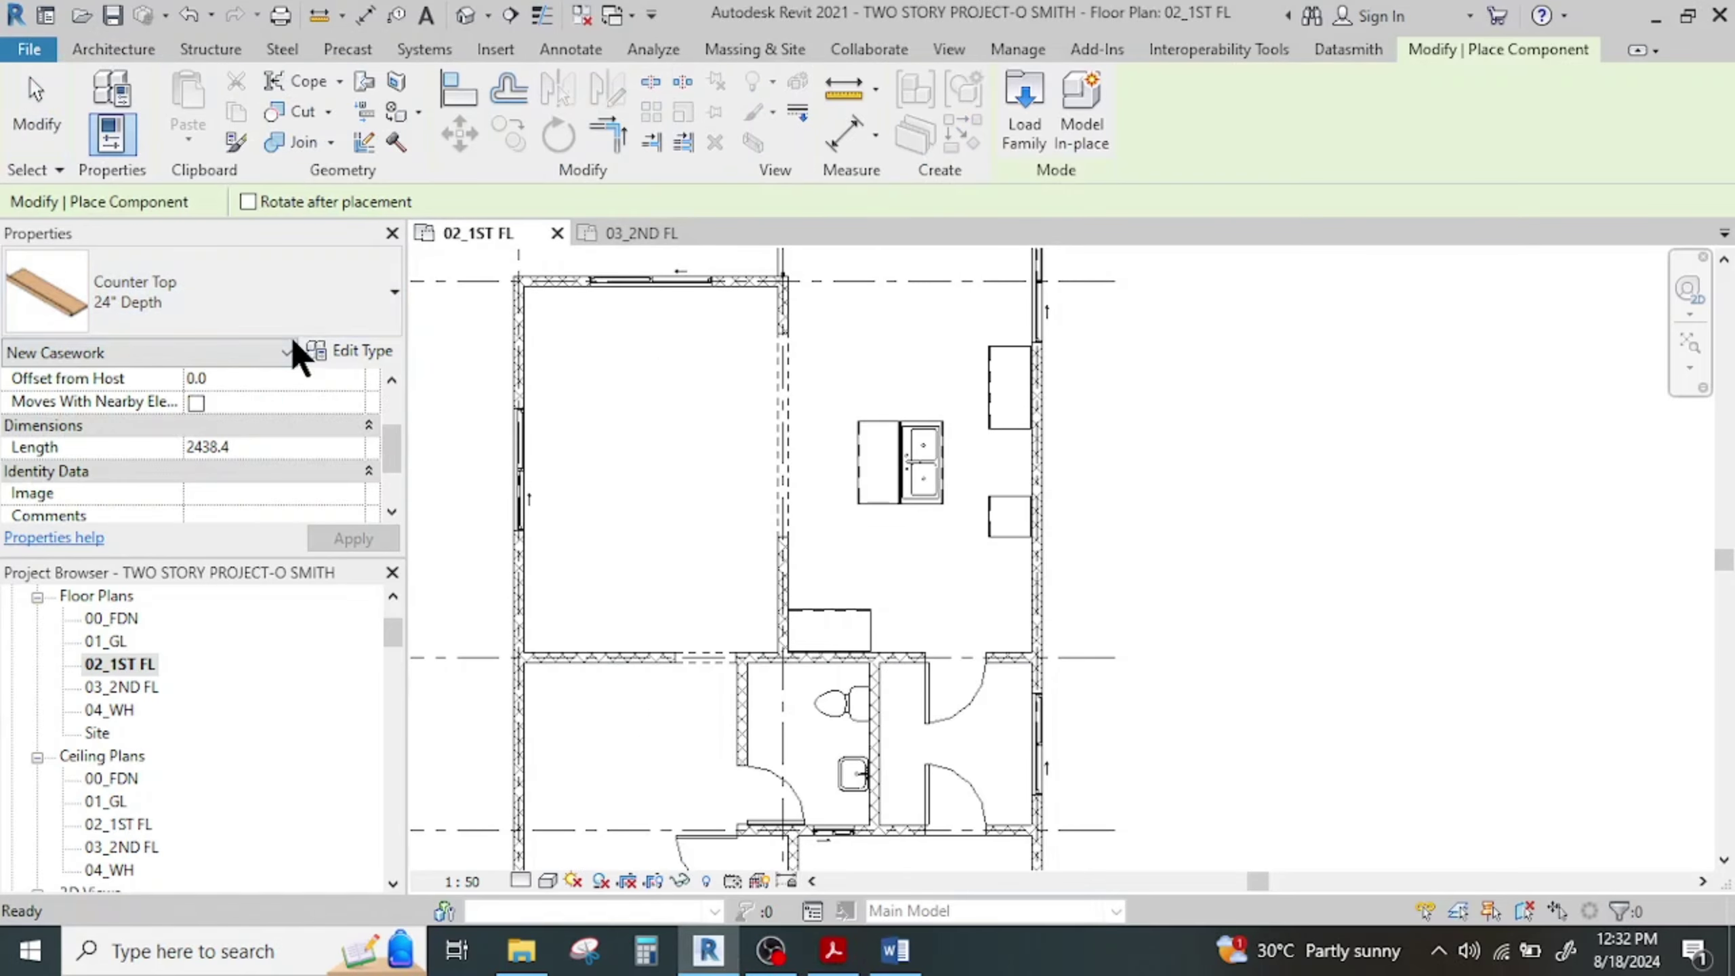
click(198, 301)
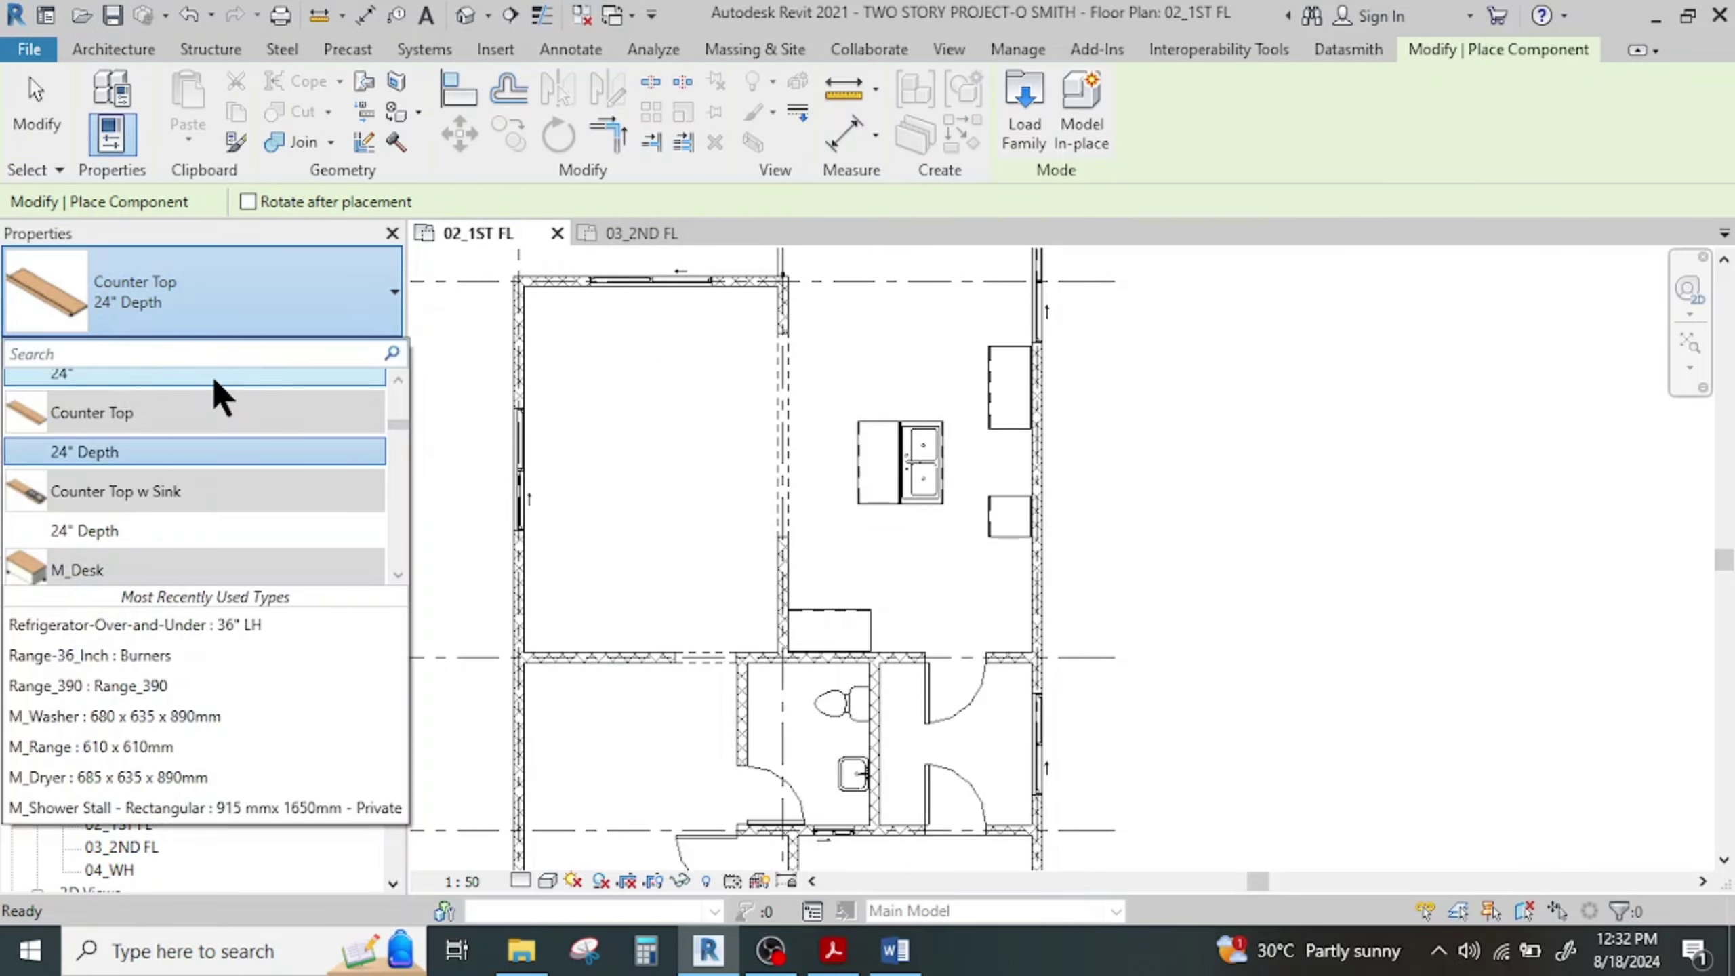
text(washer)
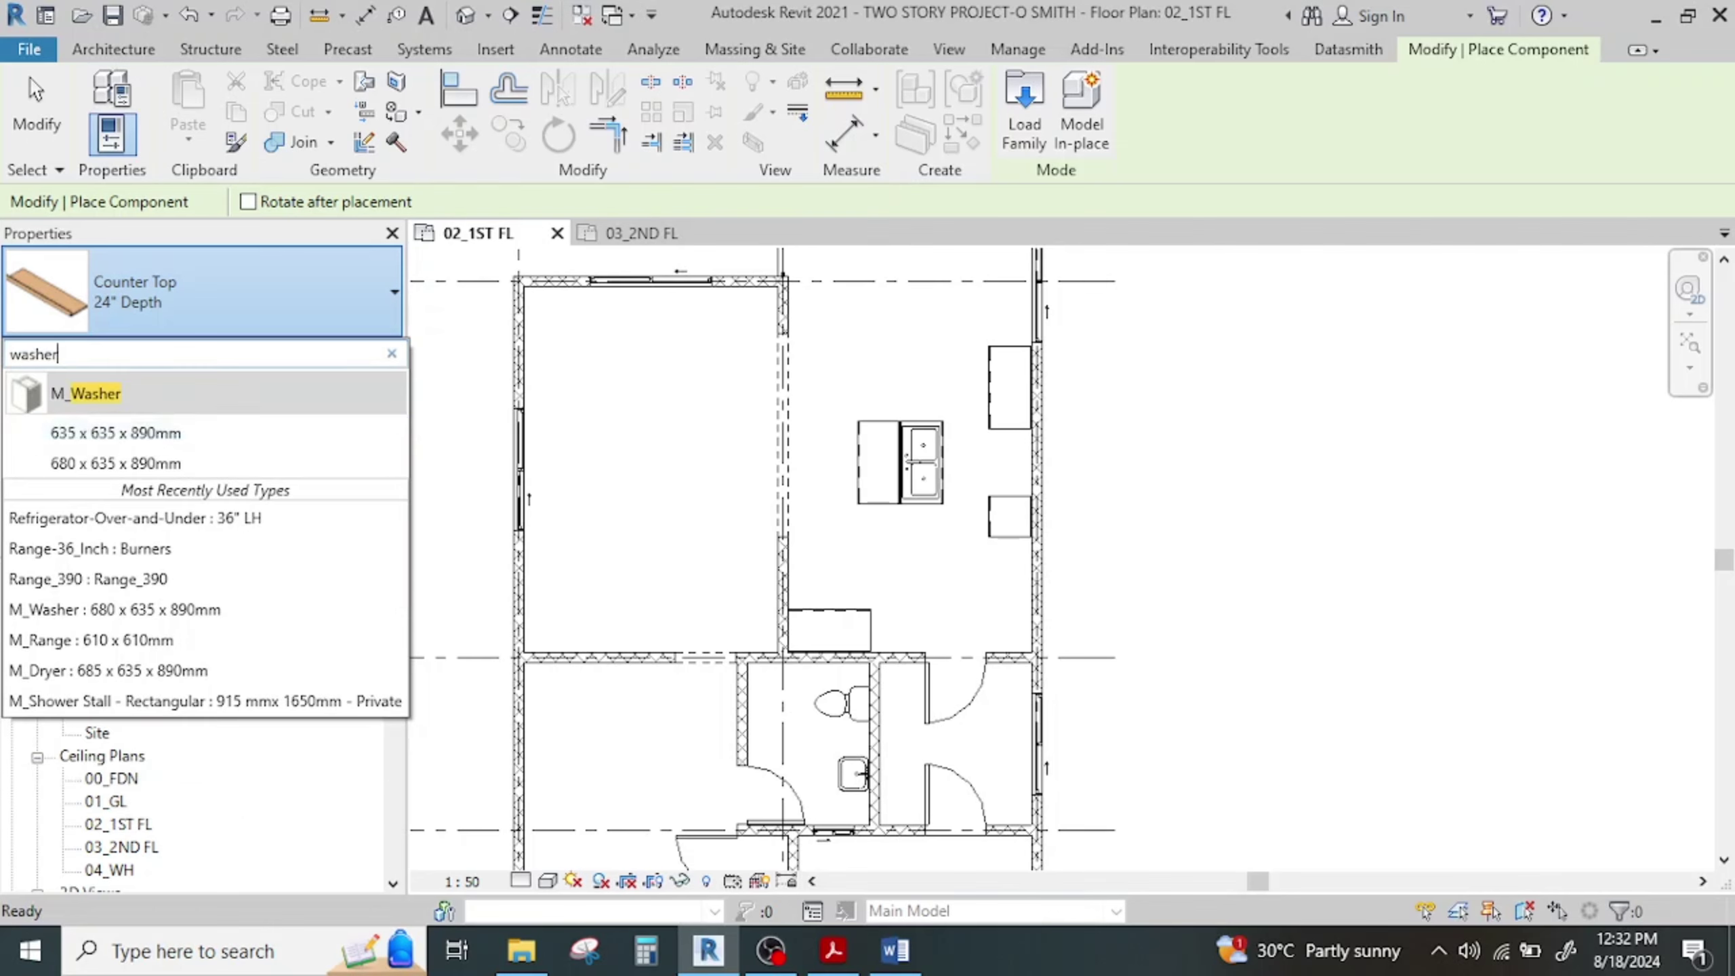
click(182, 463)
scroll(1005, 698, down, 2)
scroll(1009, 709, up, 6)
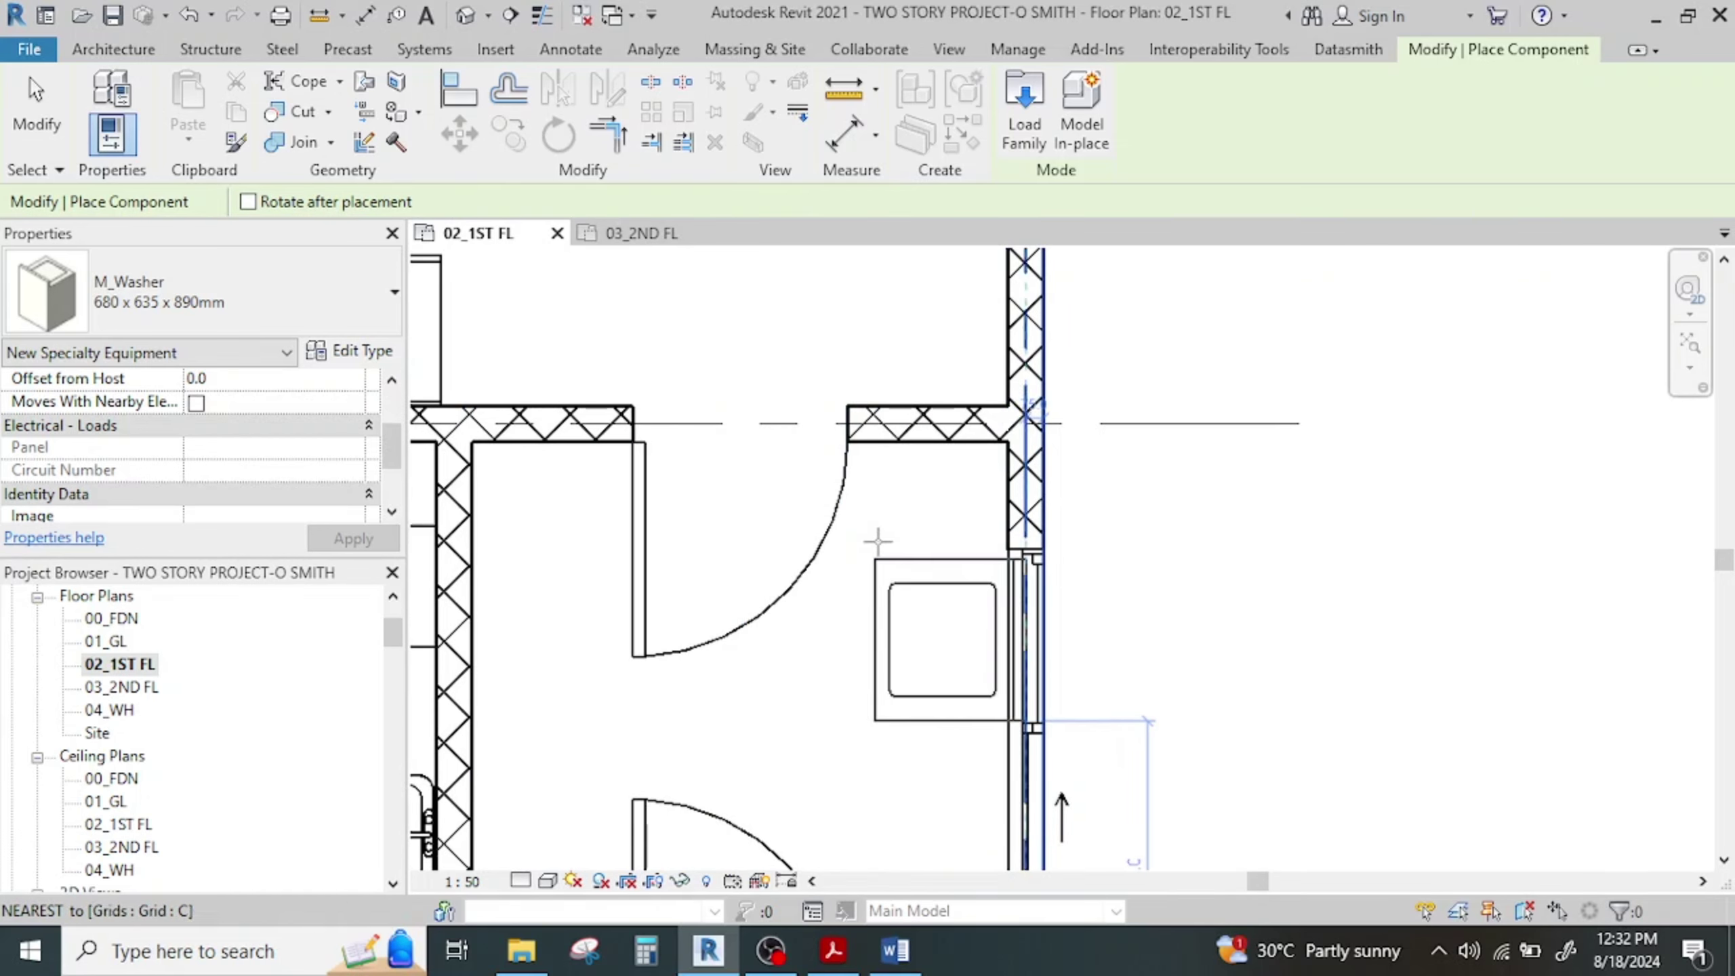
click(873, 551)
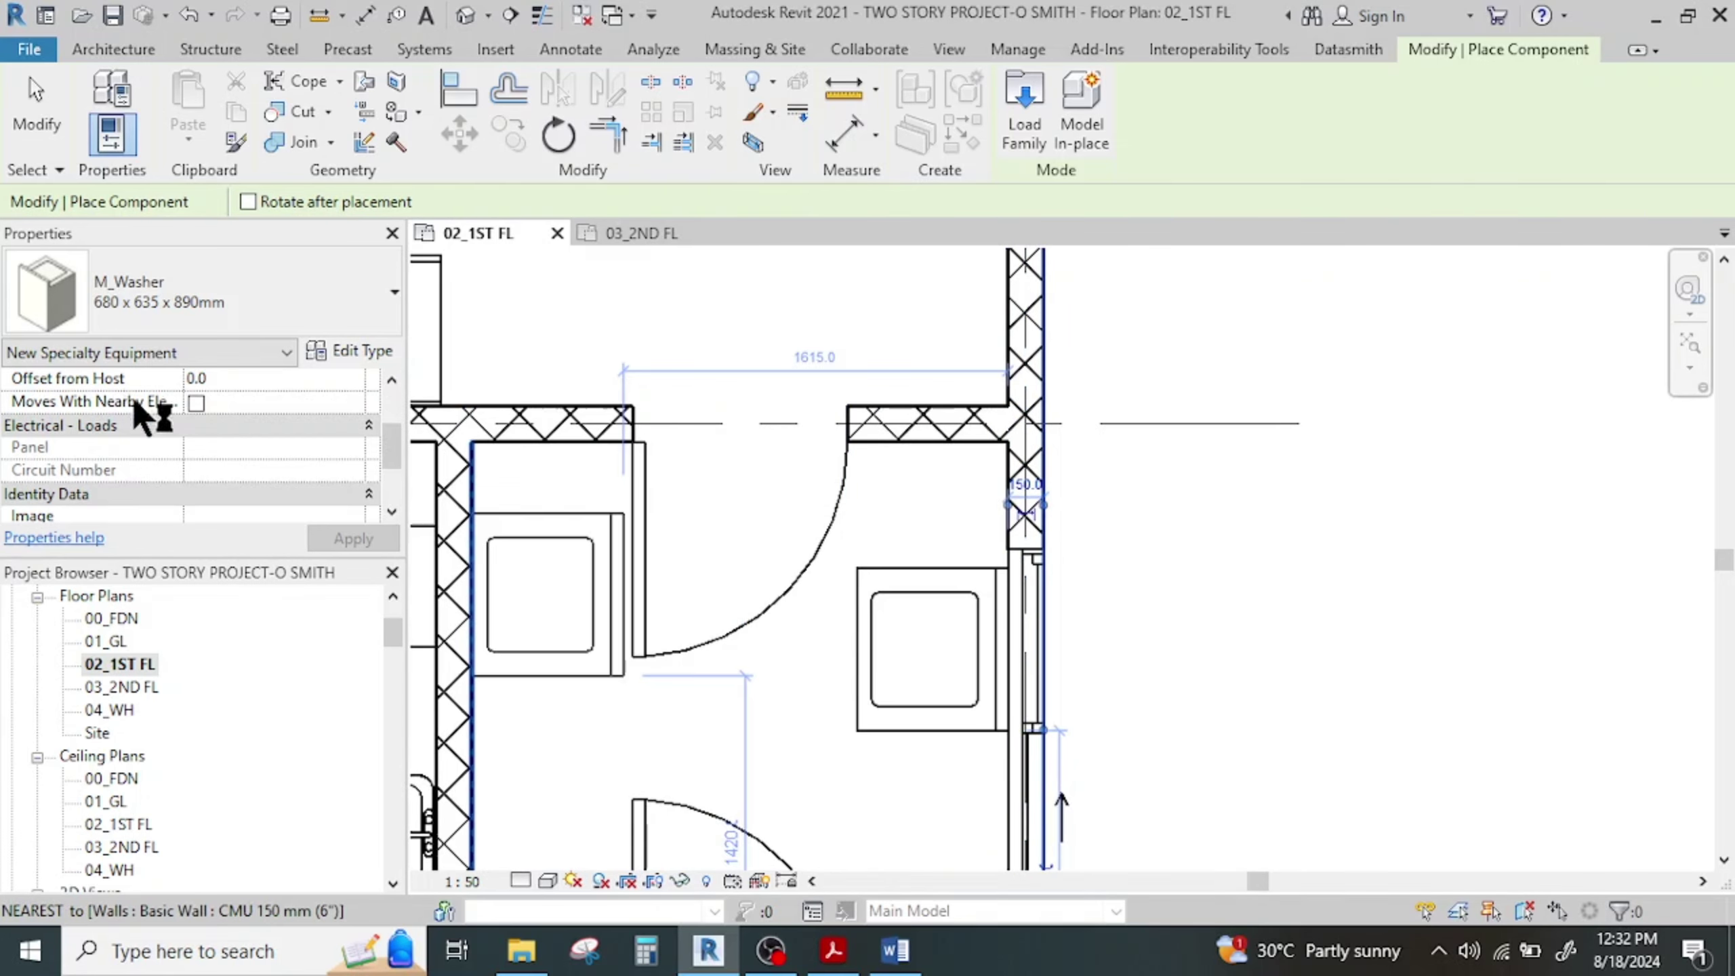
Place an M_Dryer 800 x 730 x 930mm beside the washer, rotated so its back is against the laundry room's exterior wall
click(101, 328)
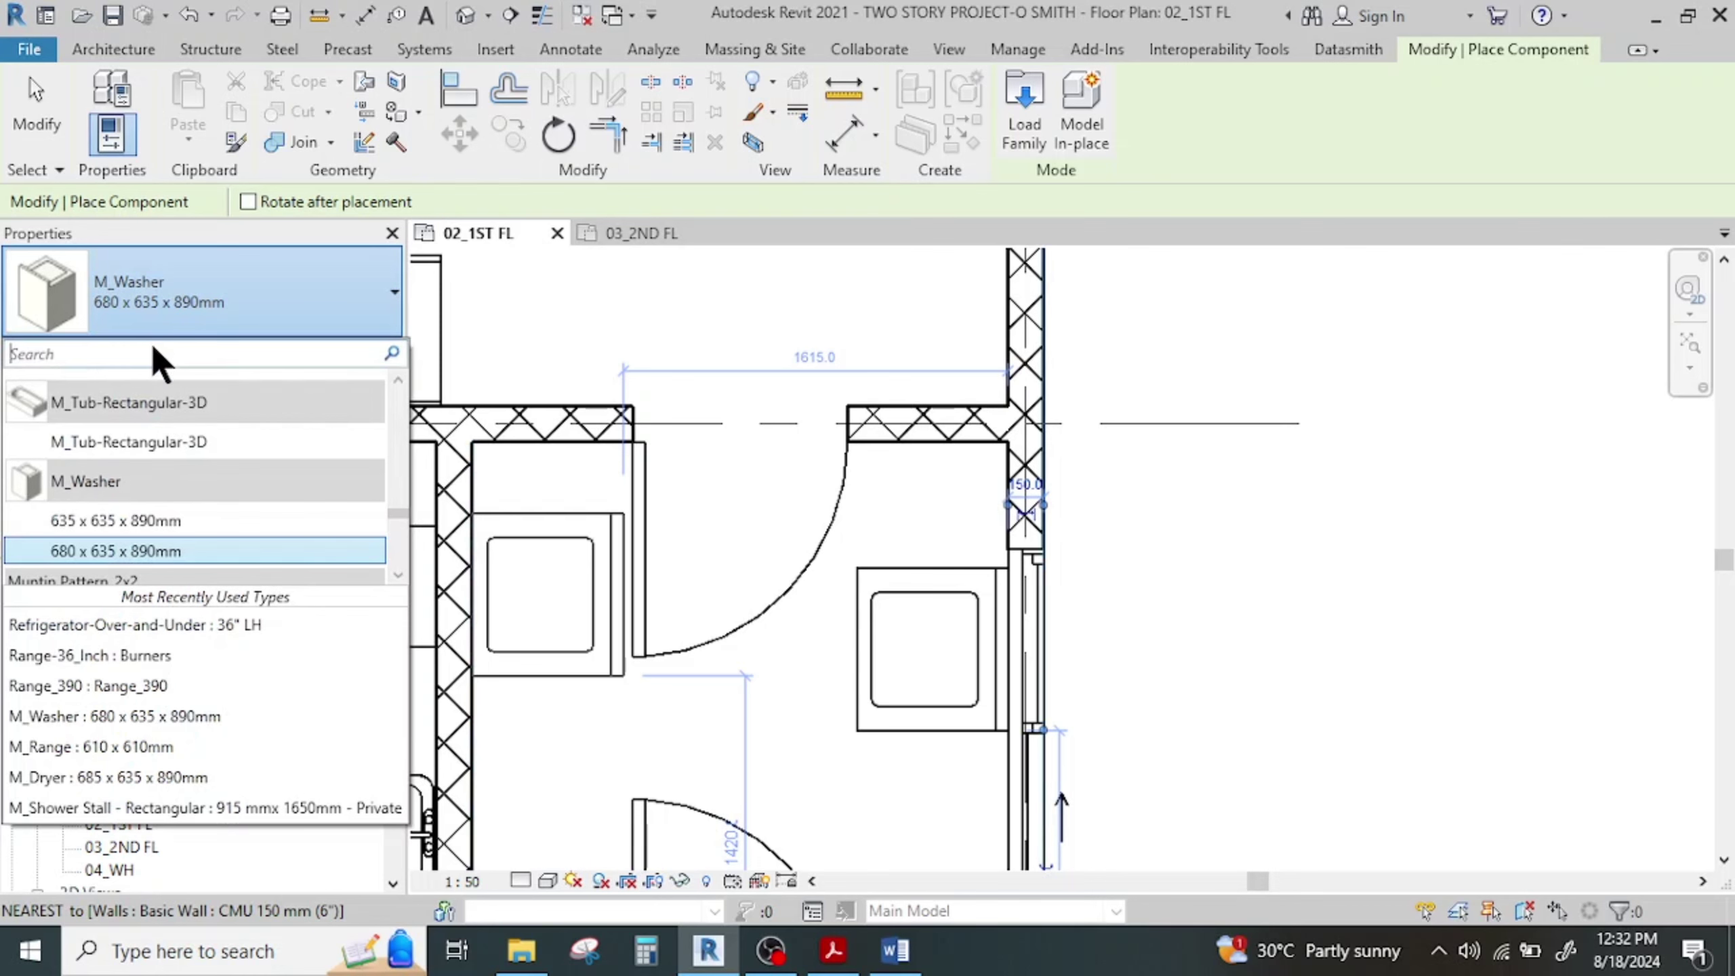
text(d)
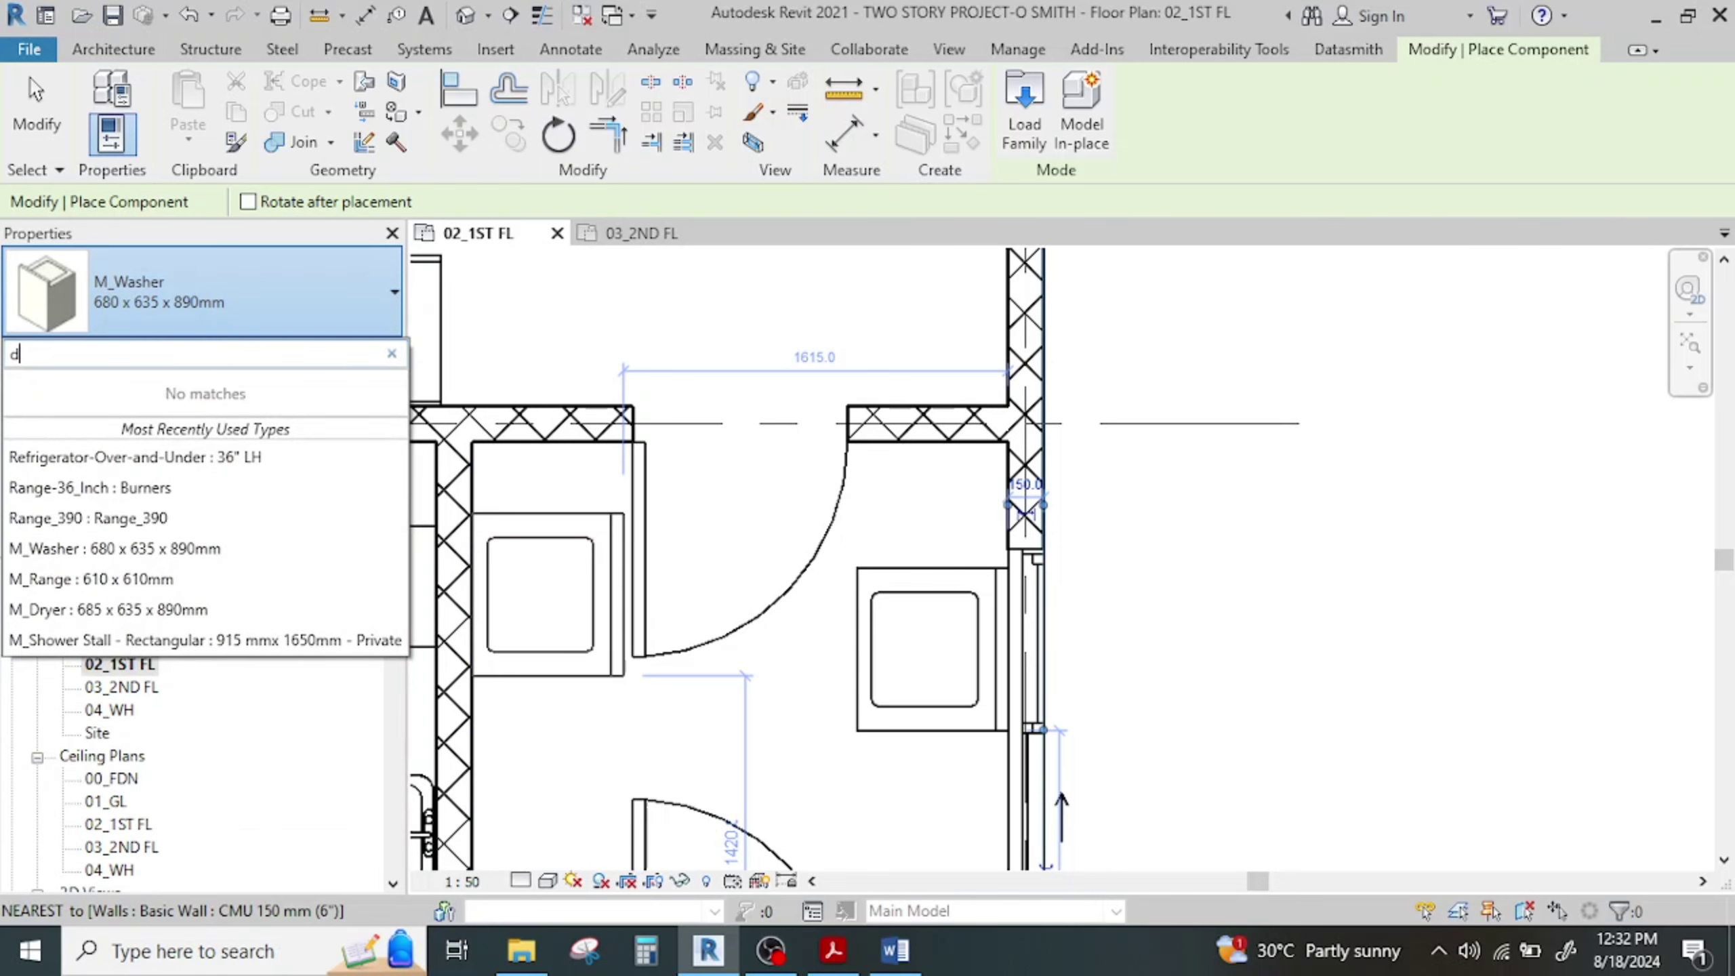
text(tyerryer)
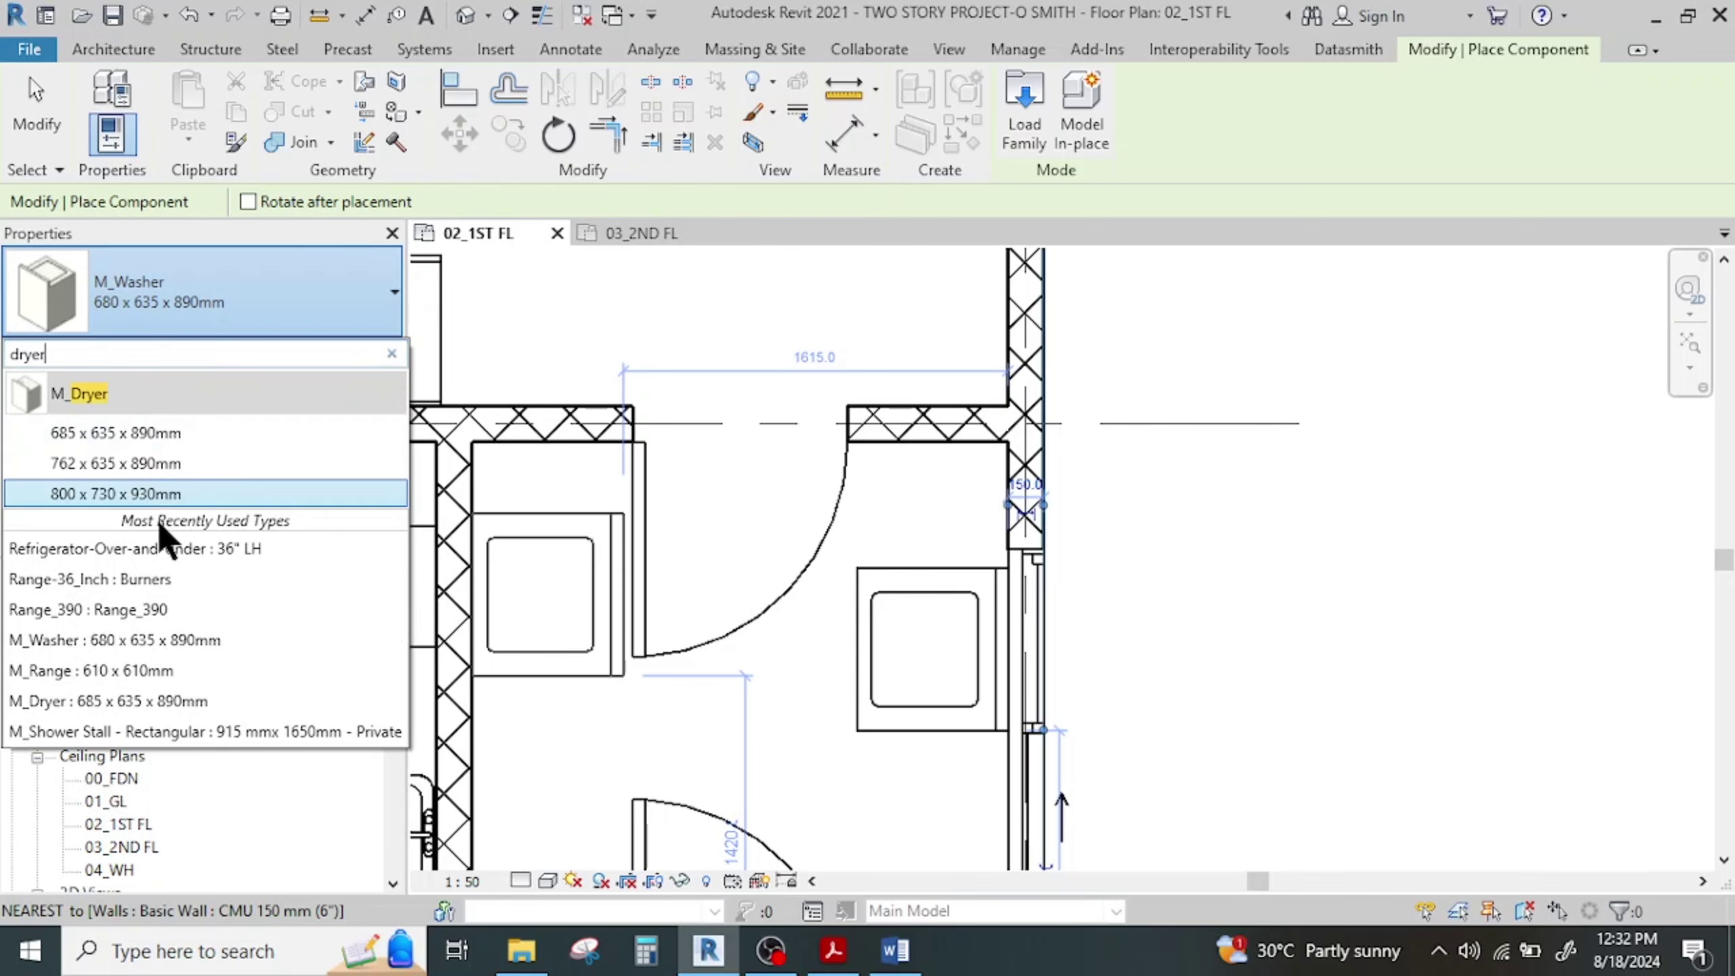
click(160, 493)
scroll(955, 648, down, 1)
middle_drag(955, 648, 895, 423)
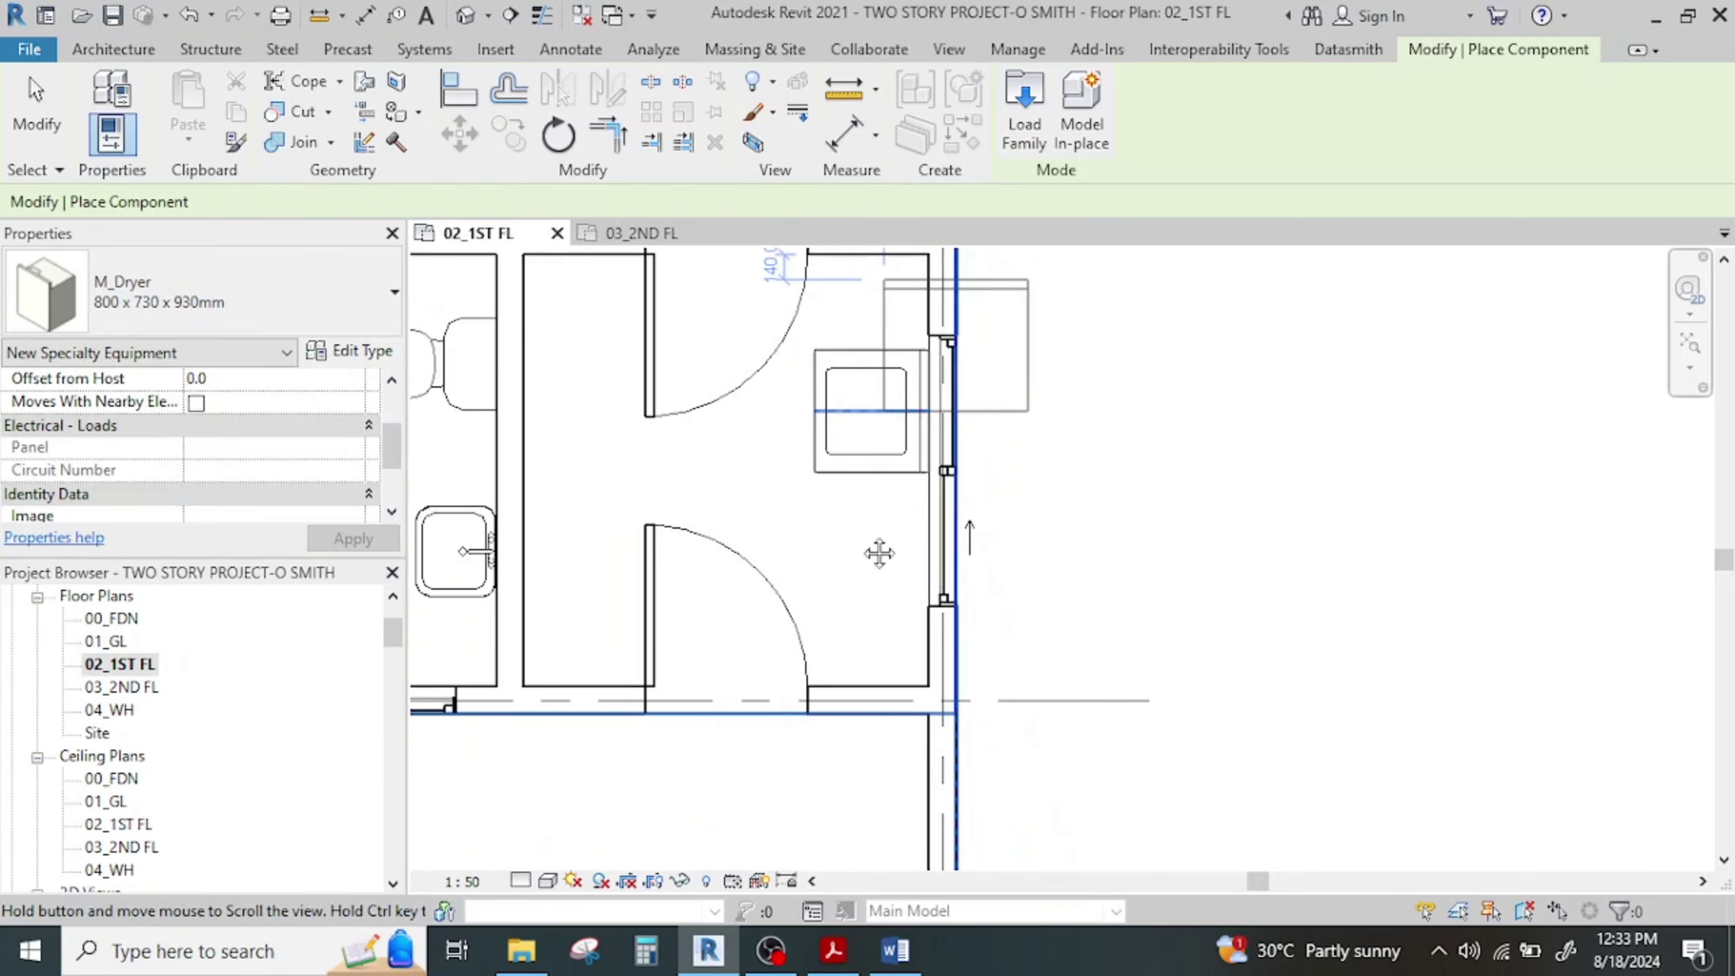
scroll(879, 553, up, 1)
key(space)
key(space)
key(space)
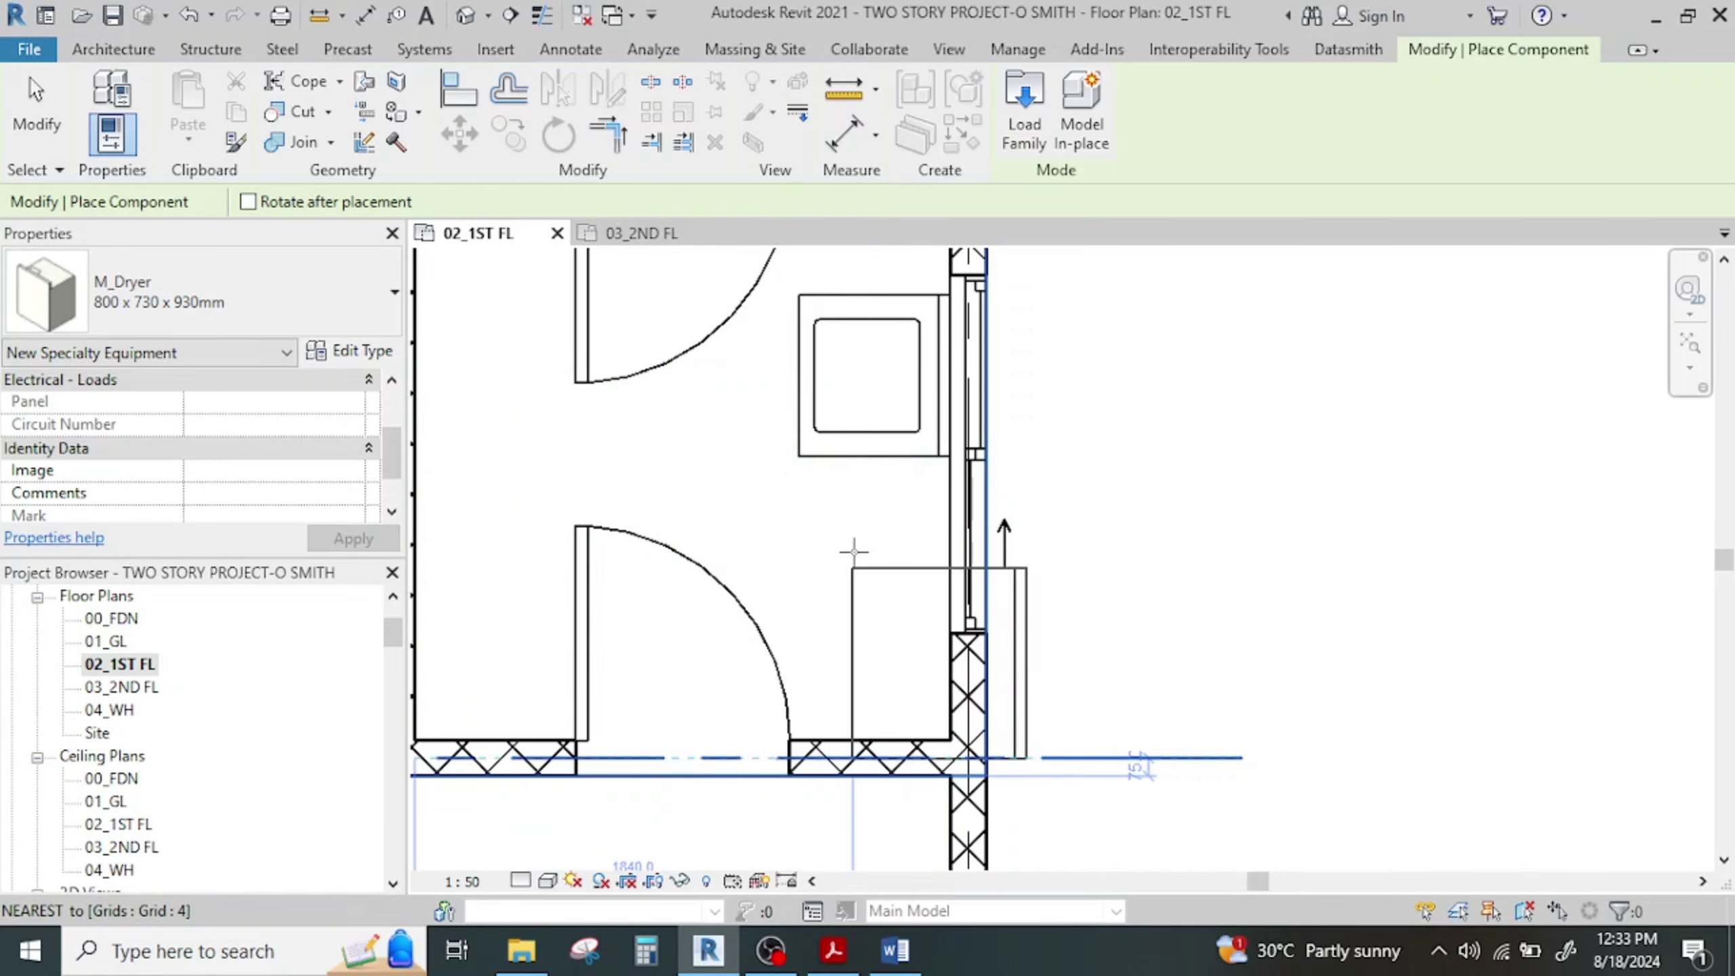
click(774, 469)
scroll(793, 493, down, 3)
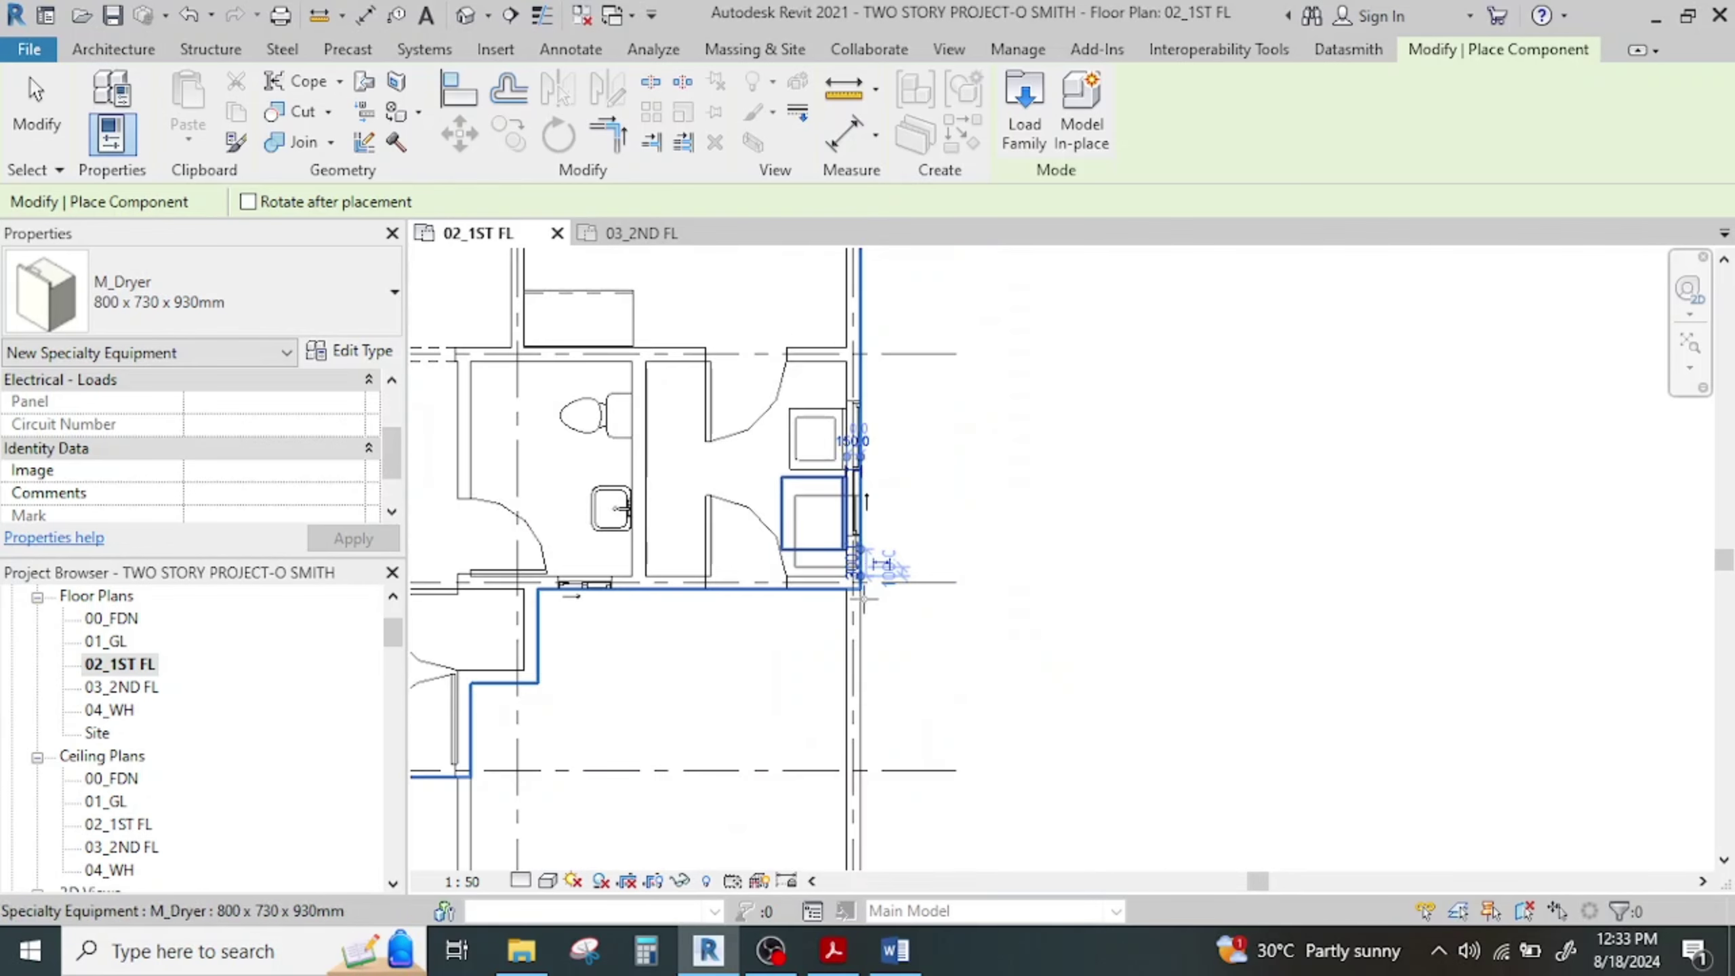
key(Escape)
Move the washer and dryer together slightly along the exterior wall toward the kitchen
scroll(830, 547, up, 2)
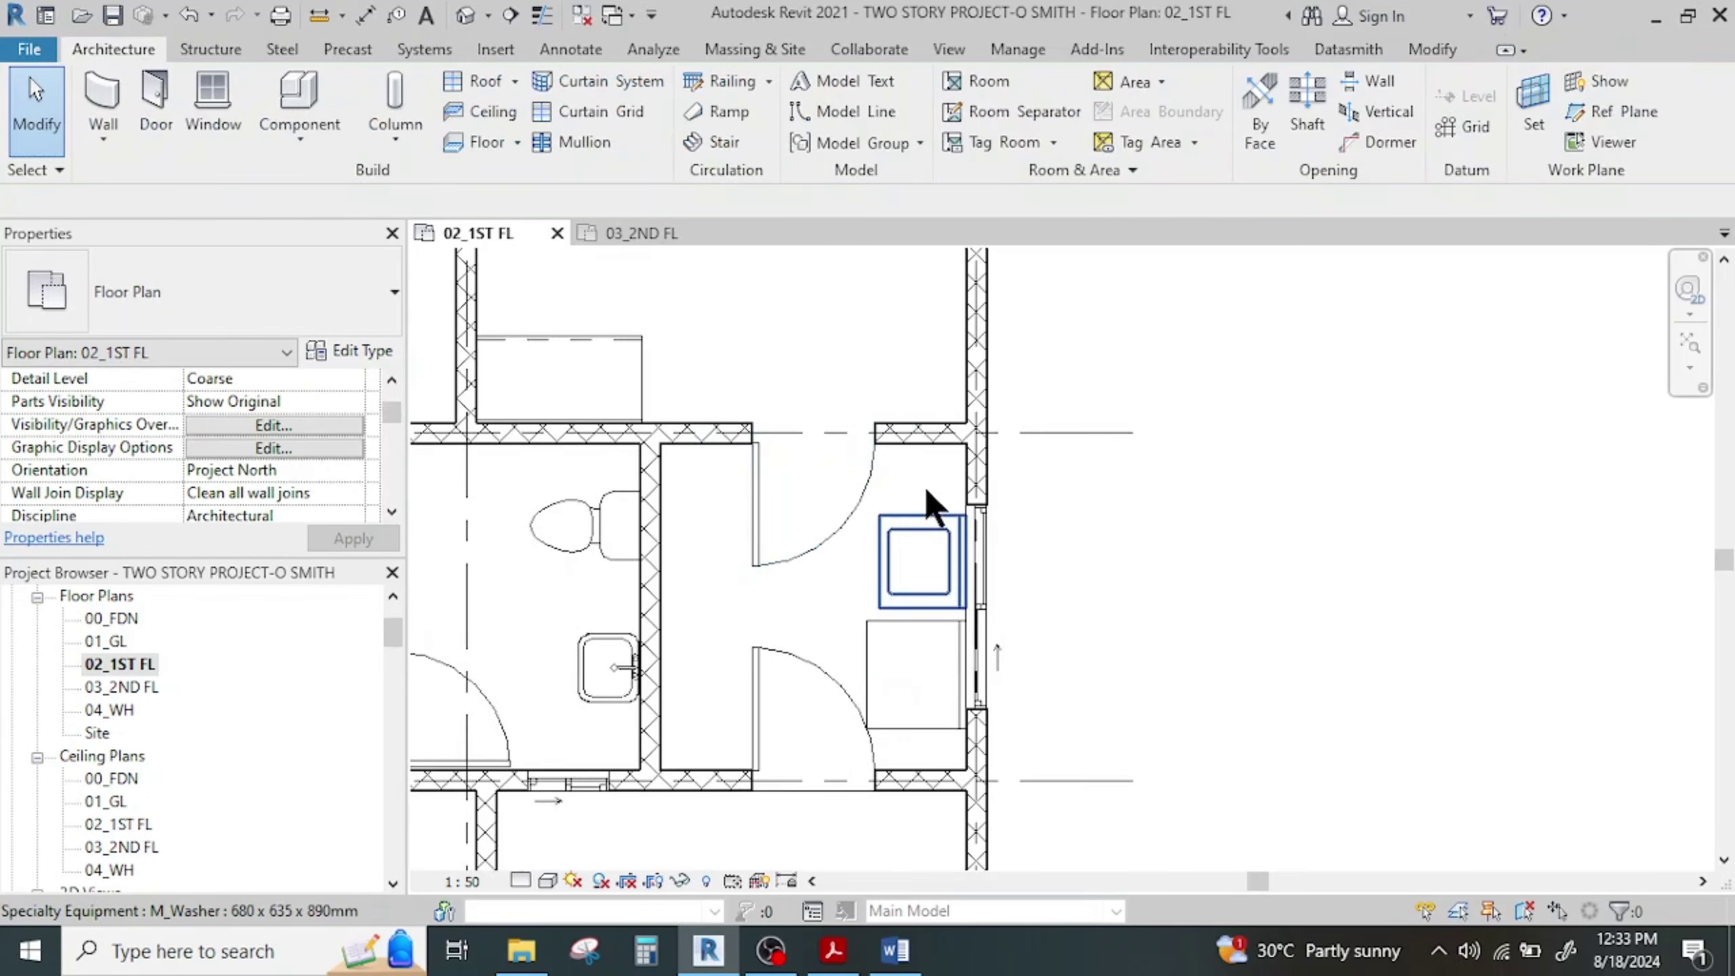
click(924, 547)
ctrl+click(917, 624)
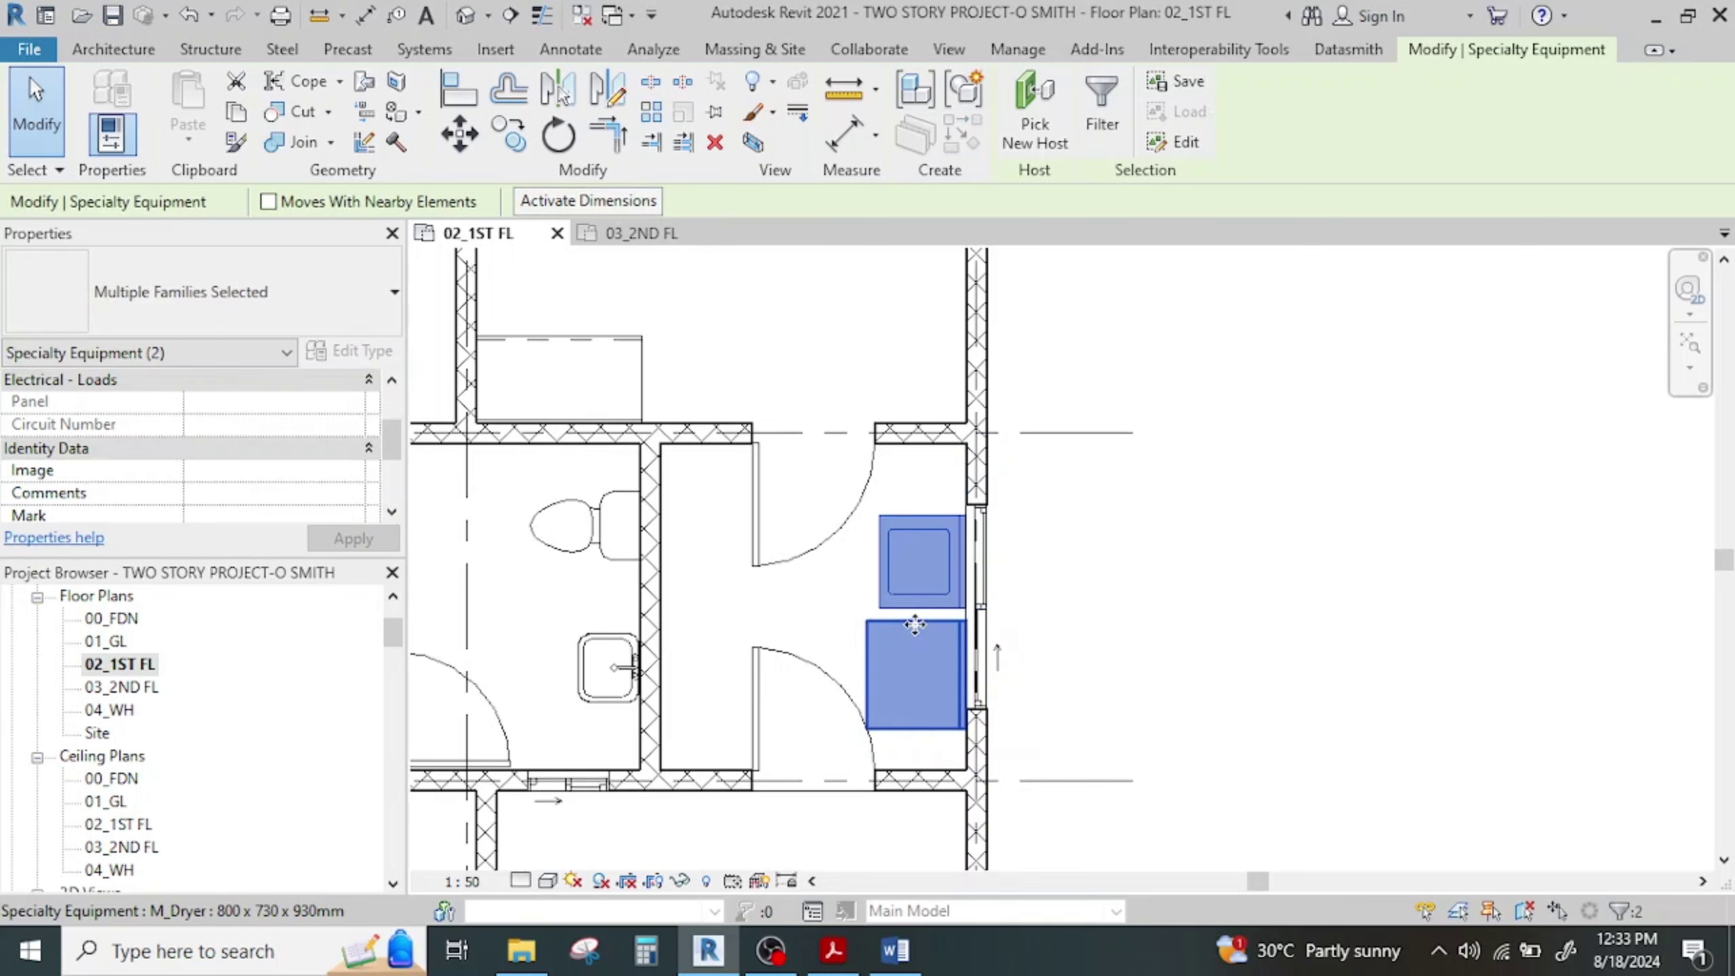
drag(915, 625, 915, 603)
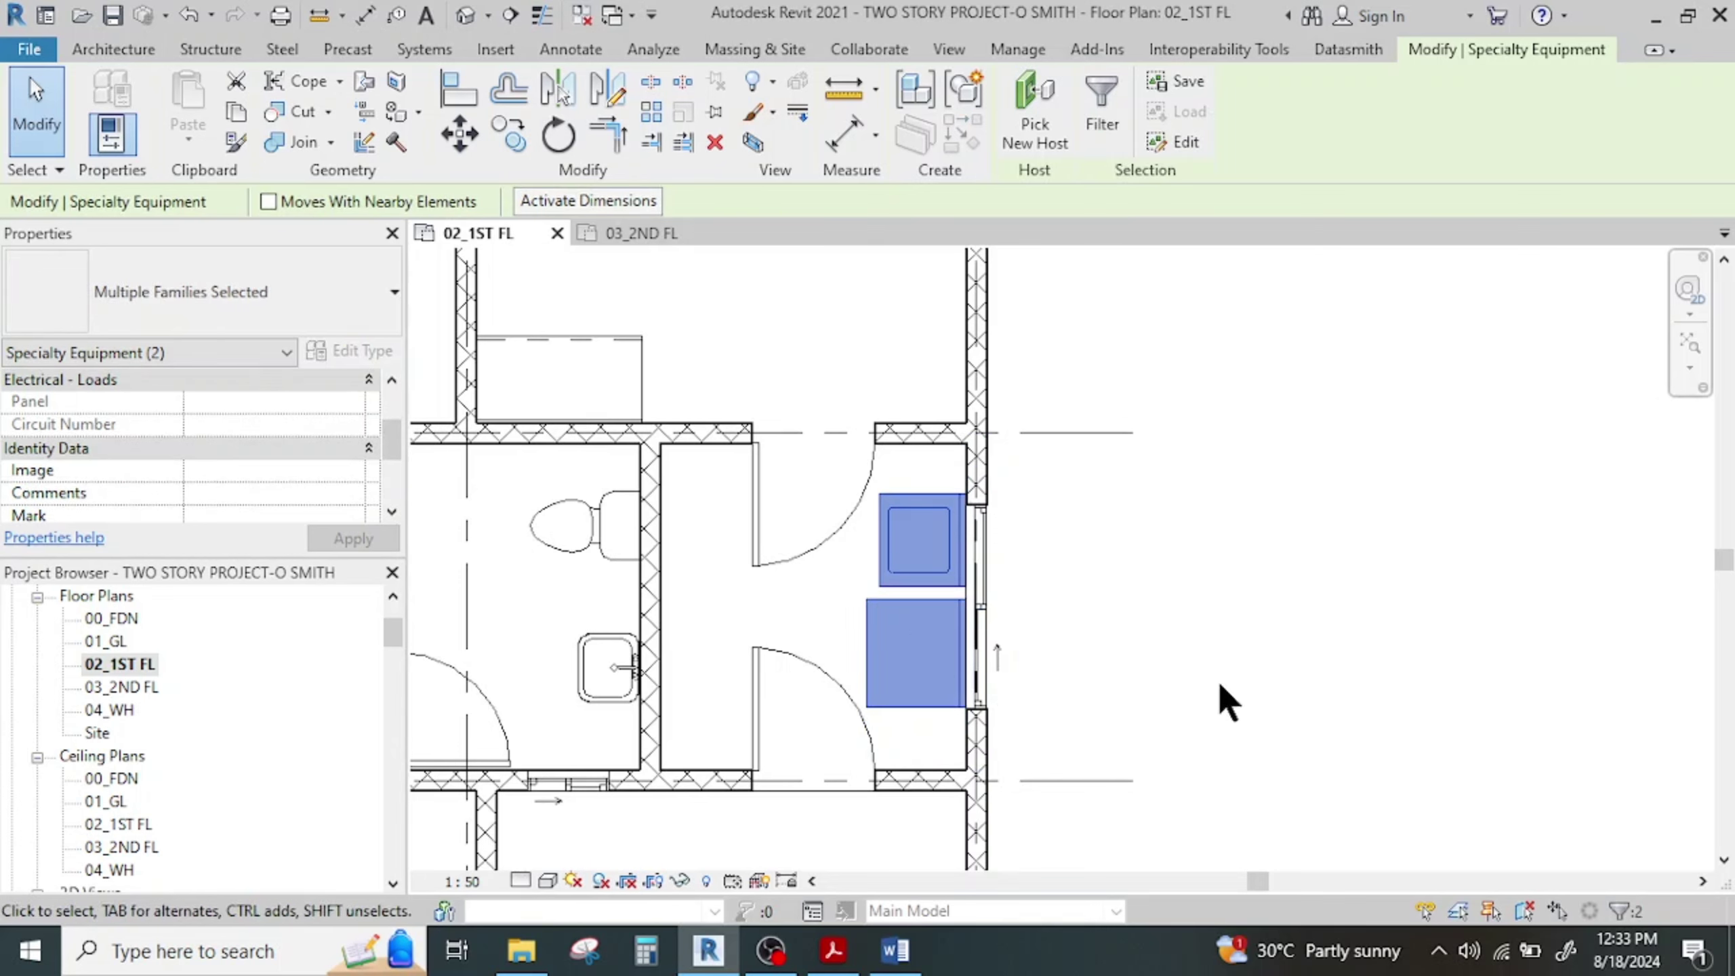
click(1169, 644)
Start component placement with the Range-36_Inch Burners type for the kitchen and browse the alternative range types
scroll(1166, 635, down, 2)
scroll(945, 613, down, 2)
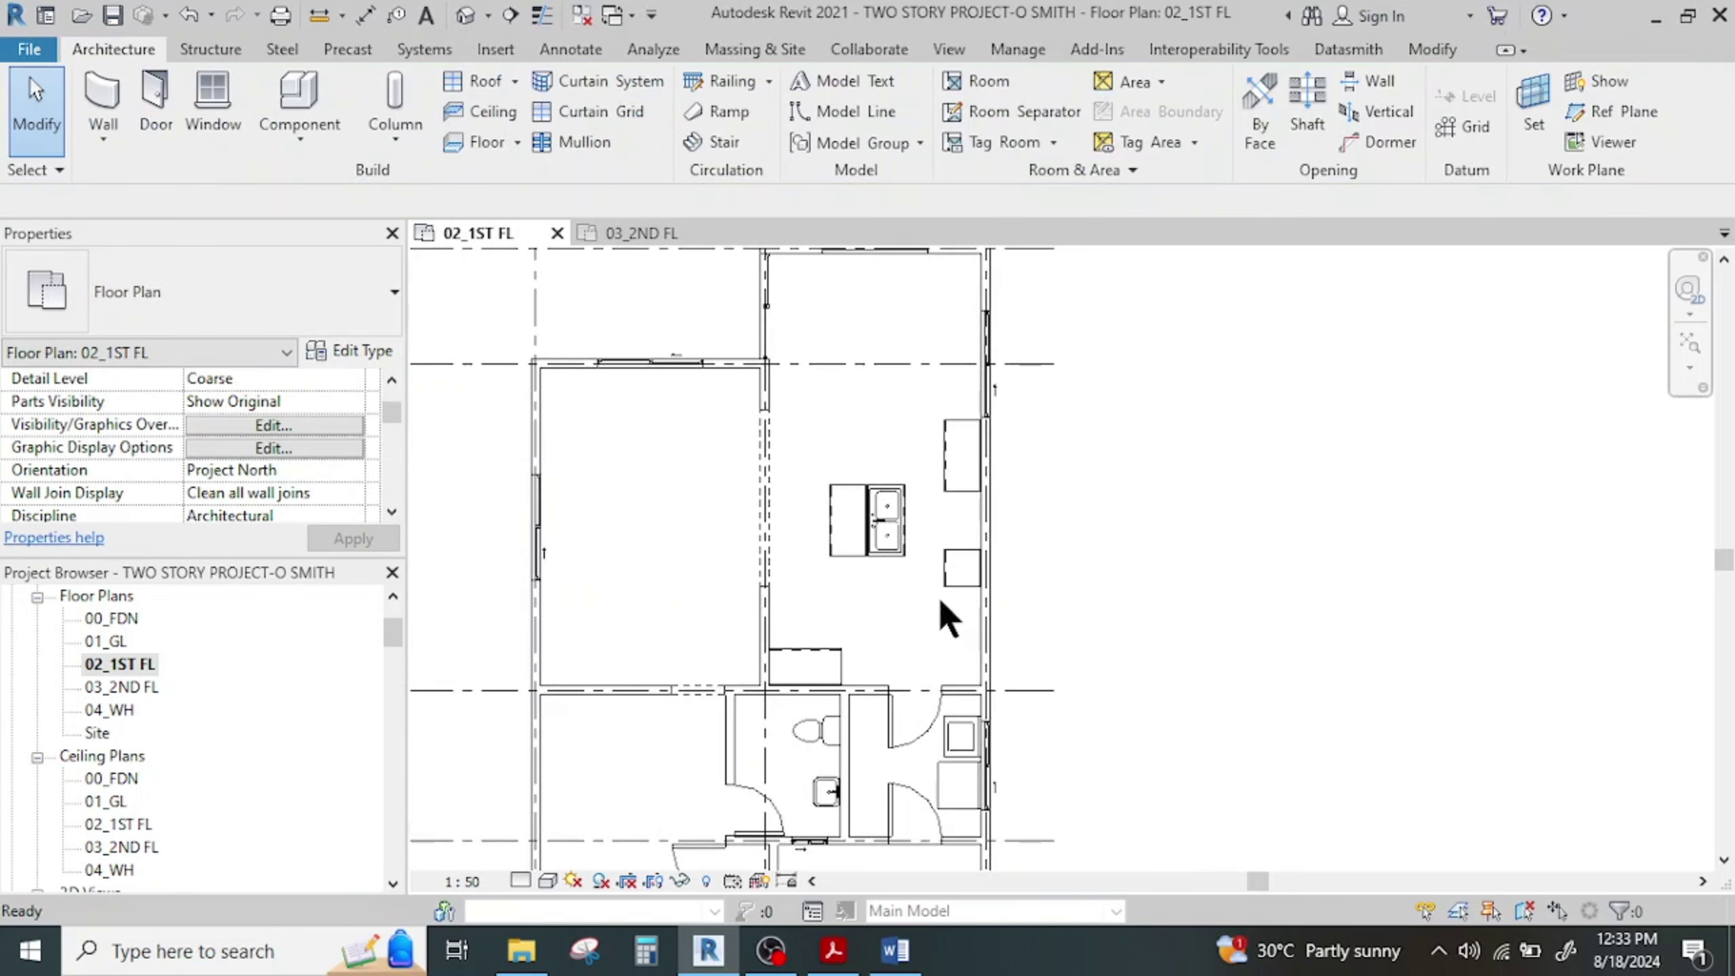
click(225, 279)
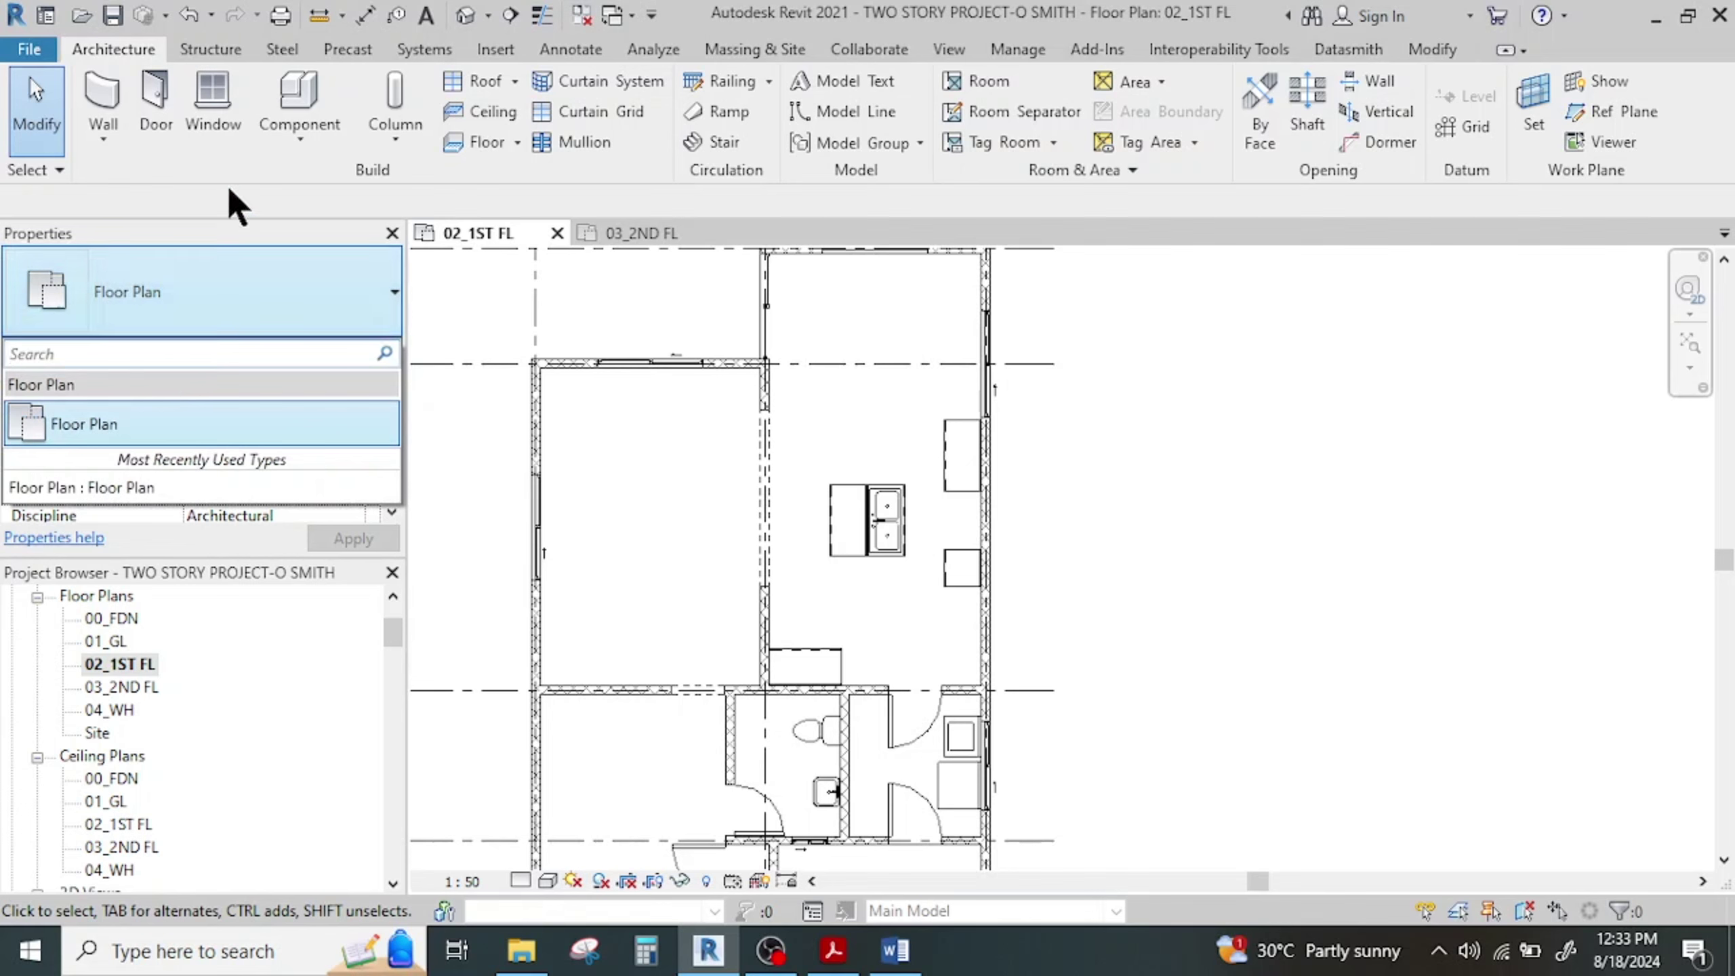
click(306, 99)
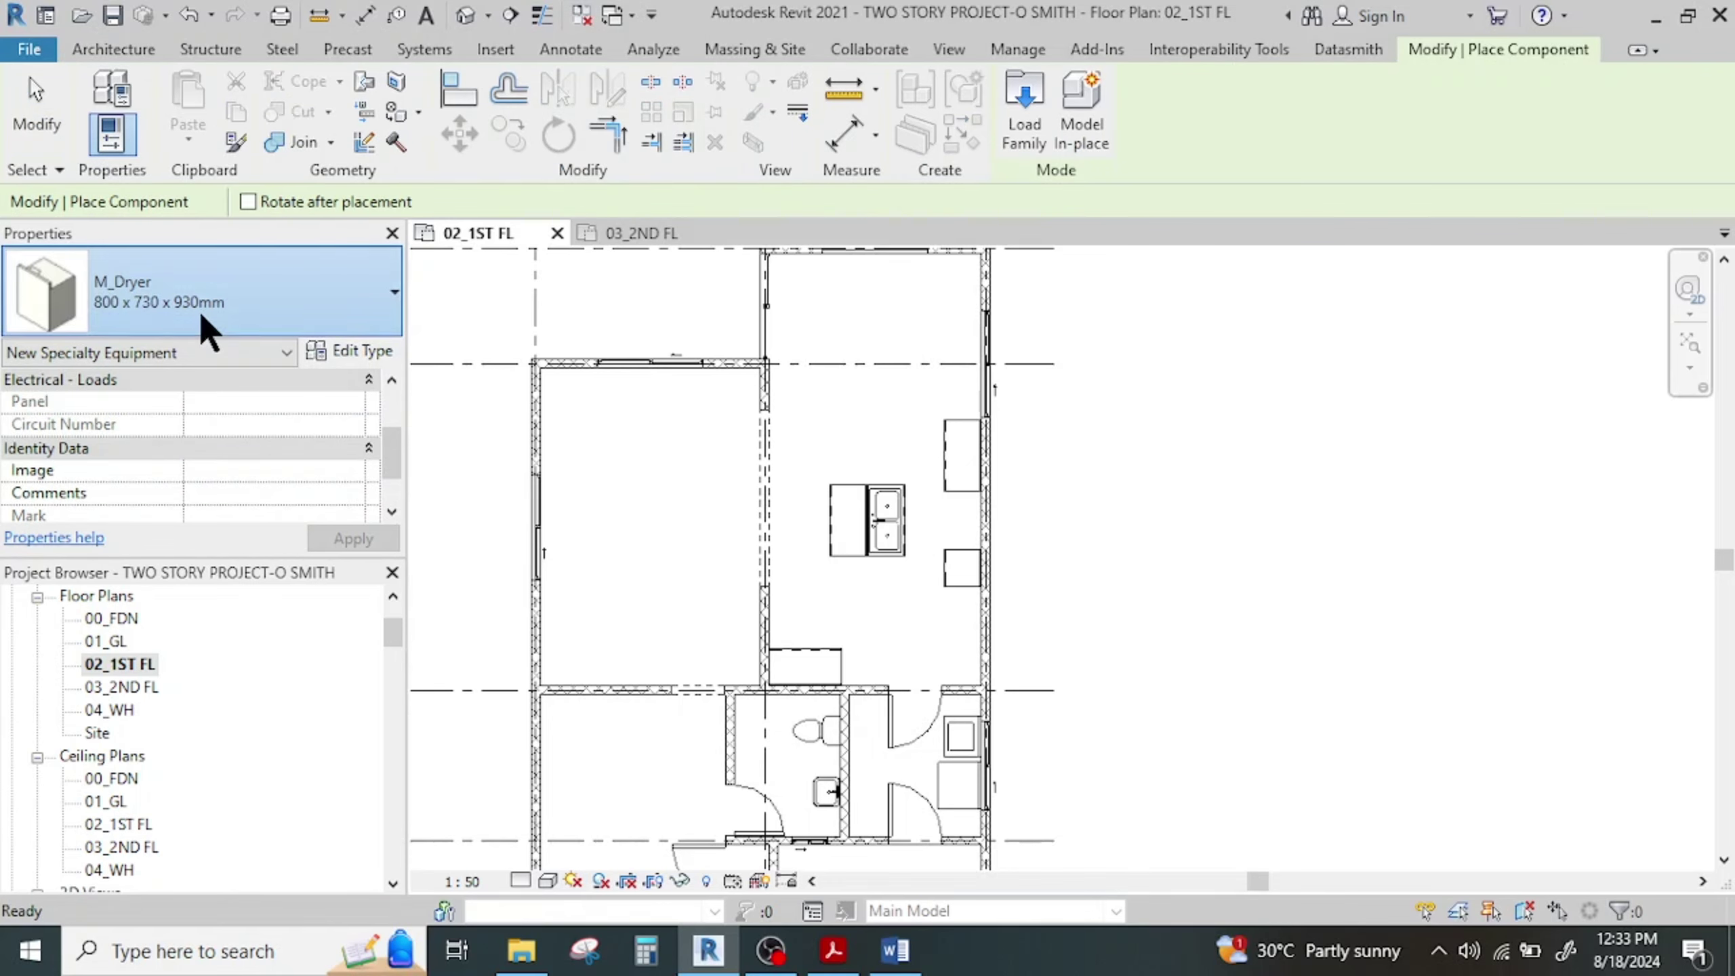
click(239, 325)
text(range)
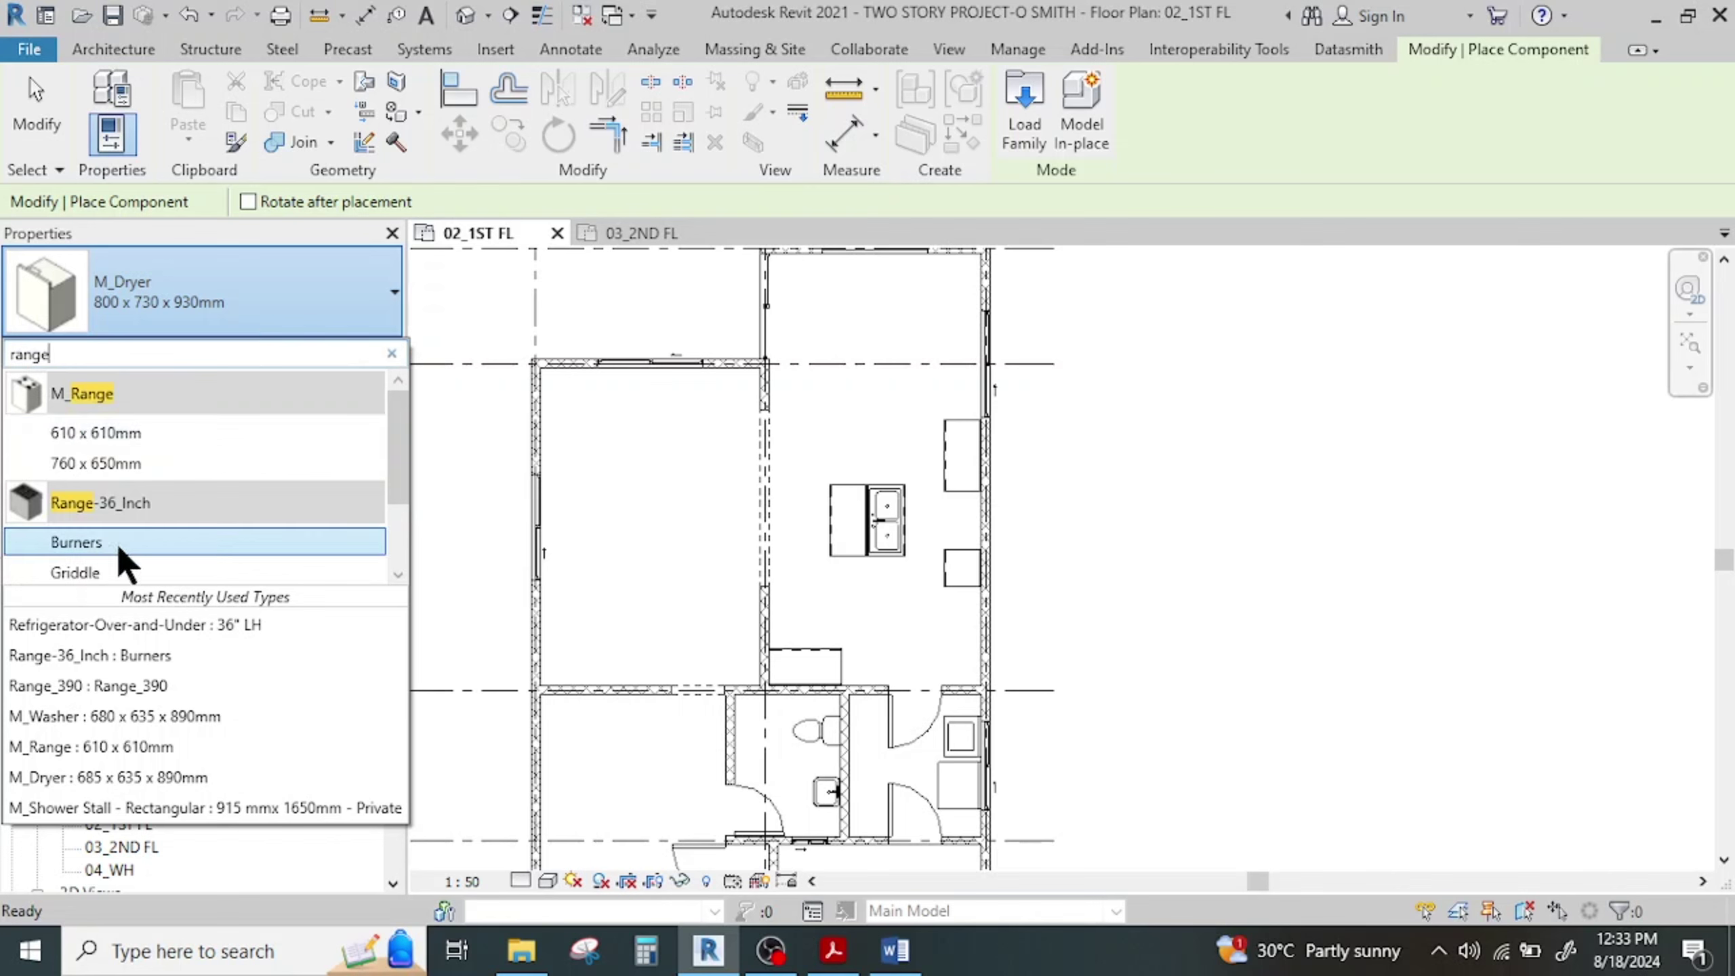
mouse_move(127, 553)
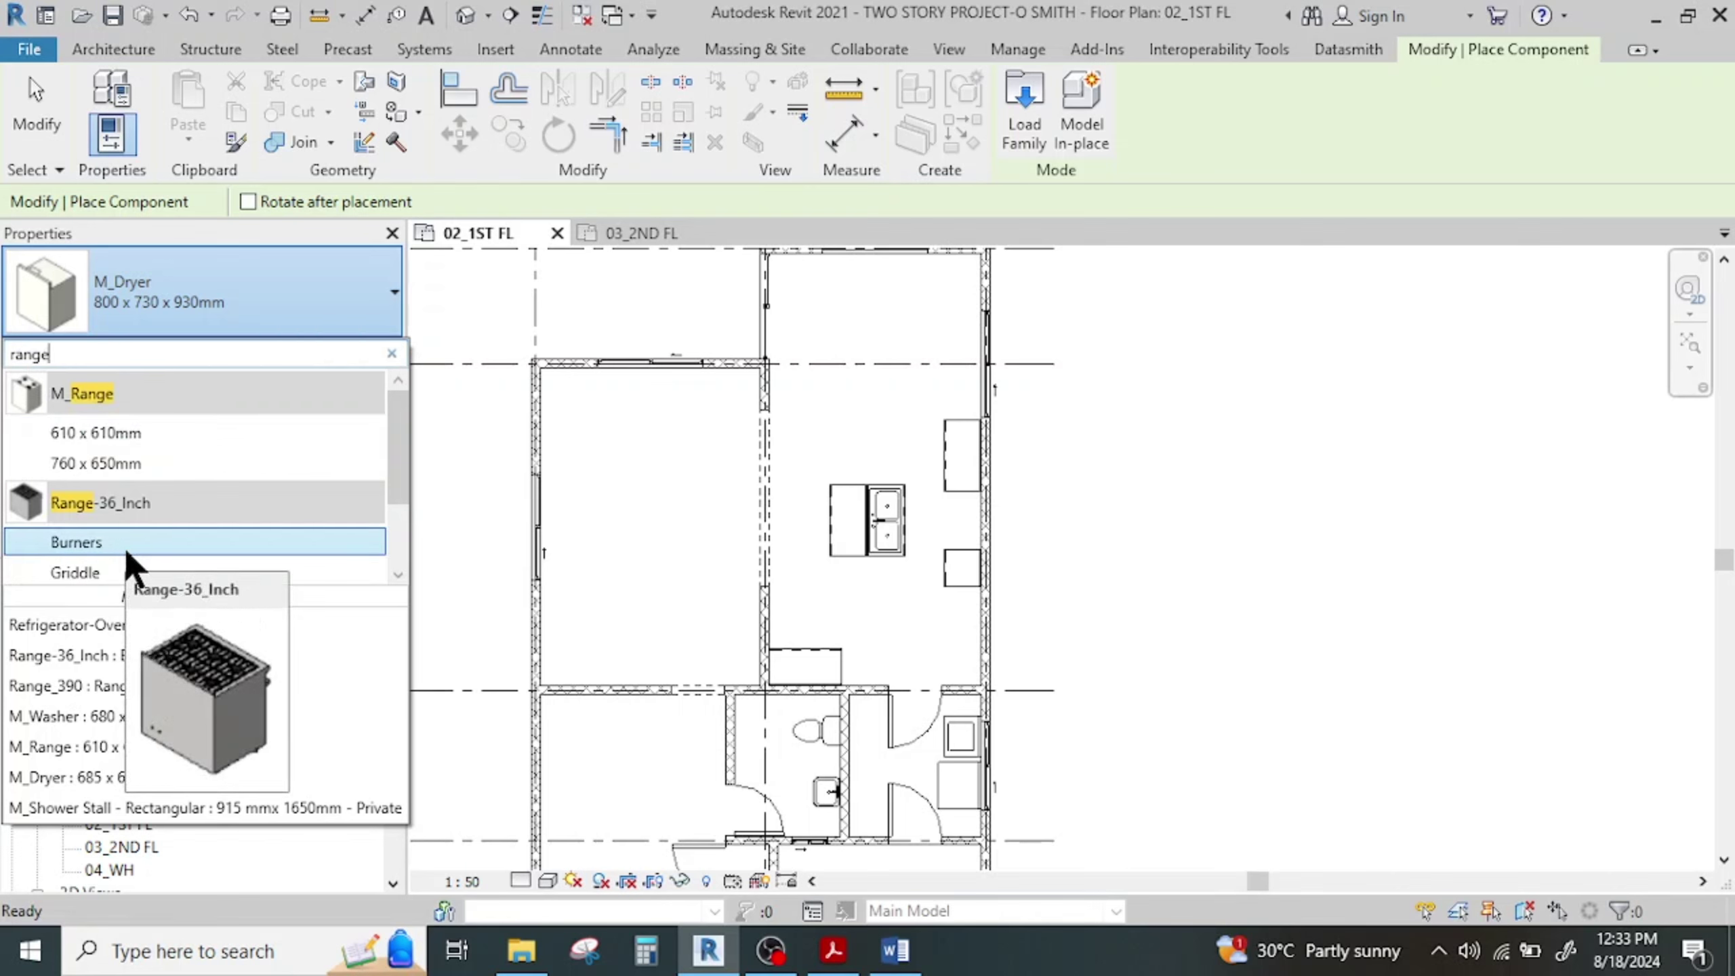
click(127, 552)
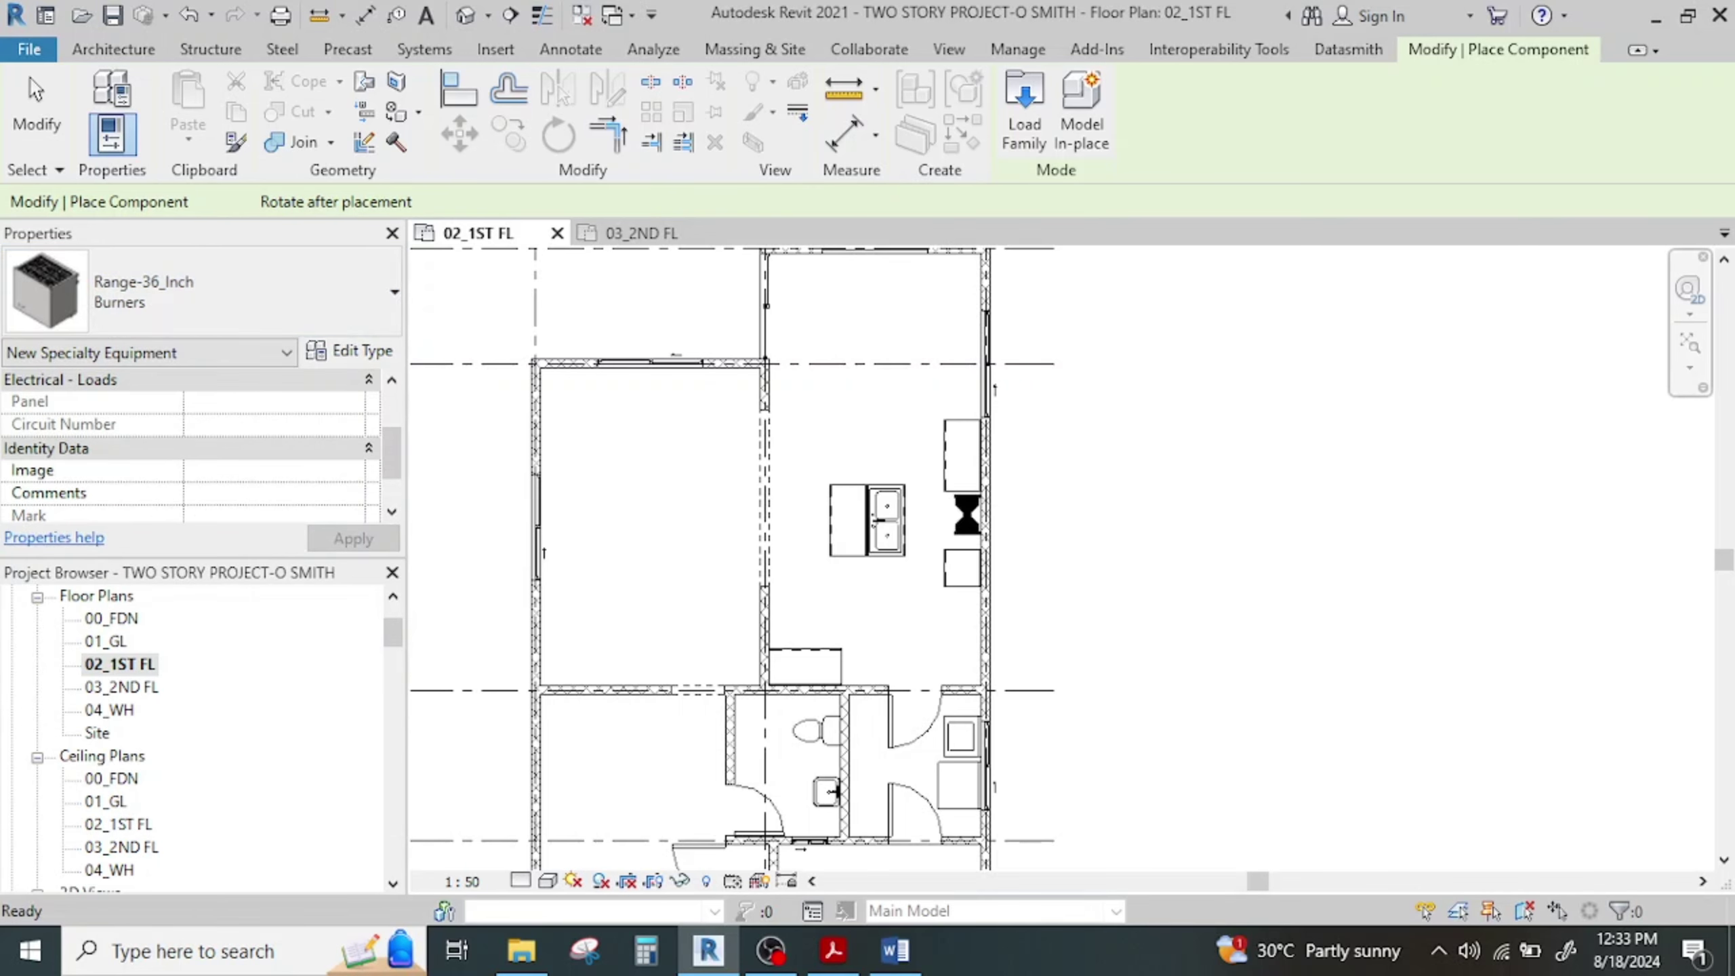
scroll(967, 518, up, 3)
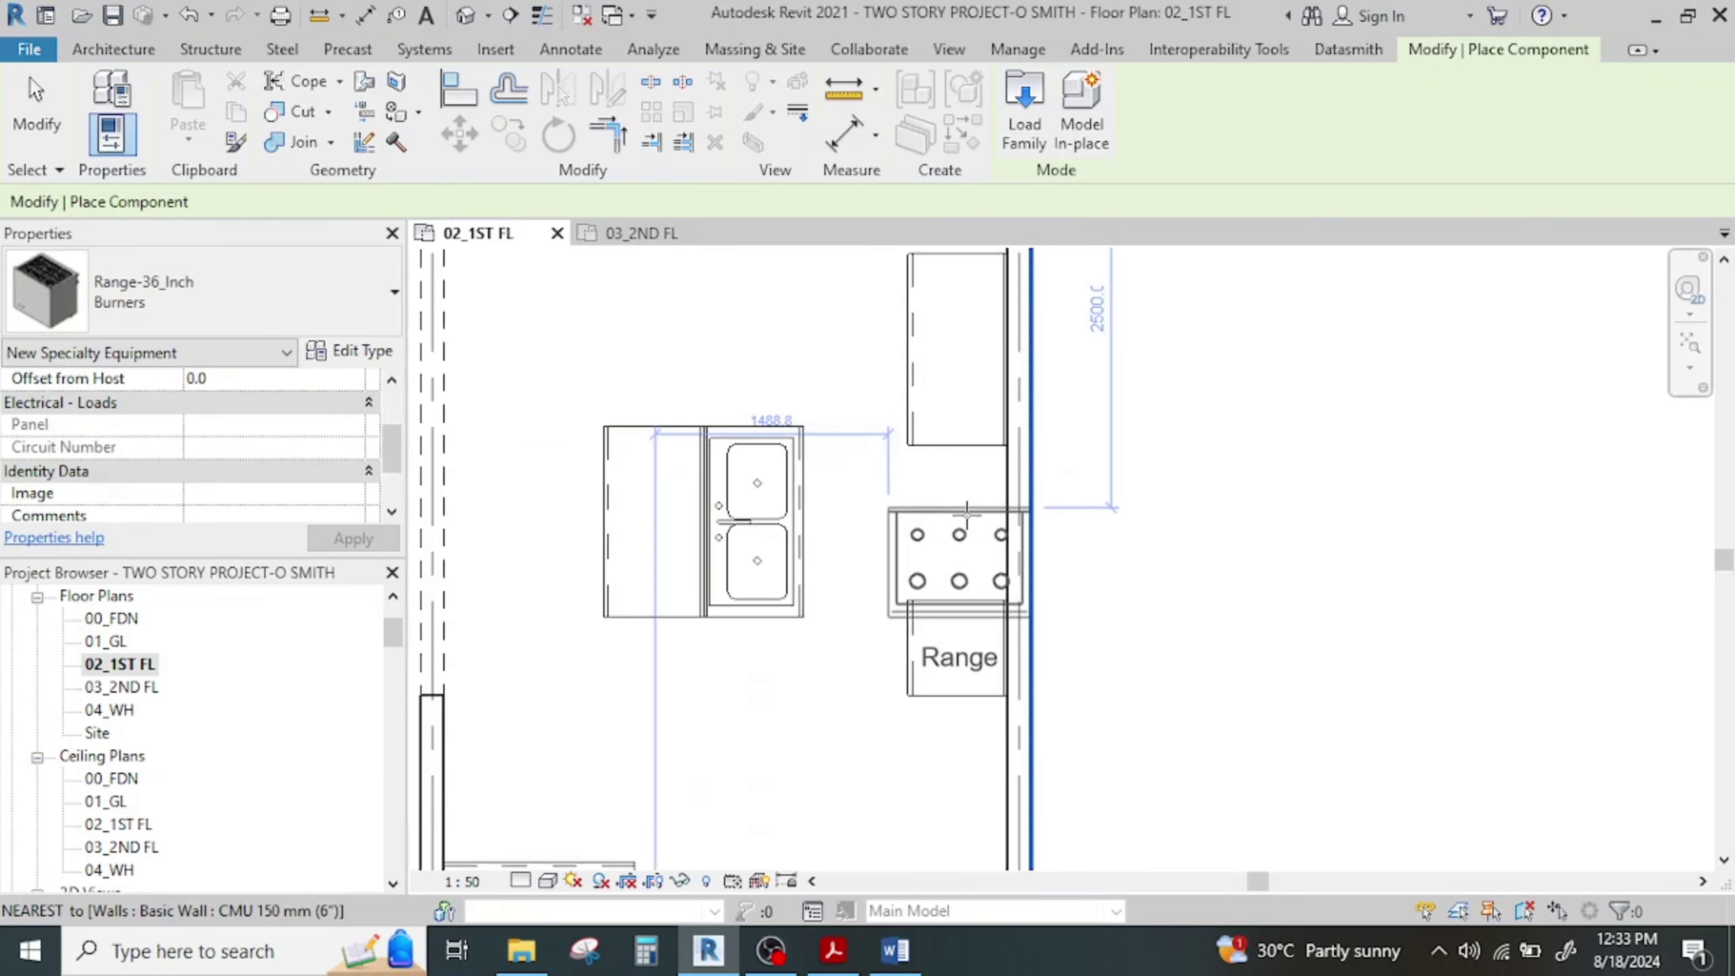
click(309, 277)
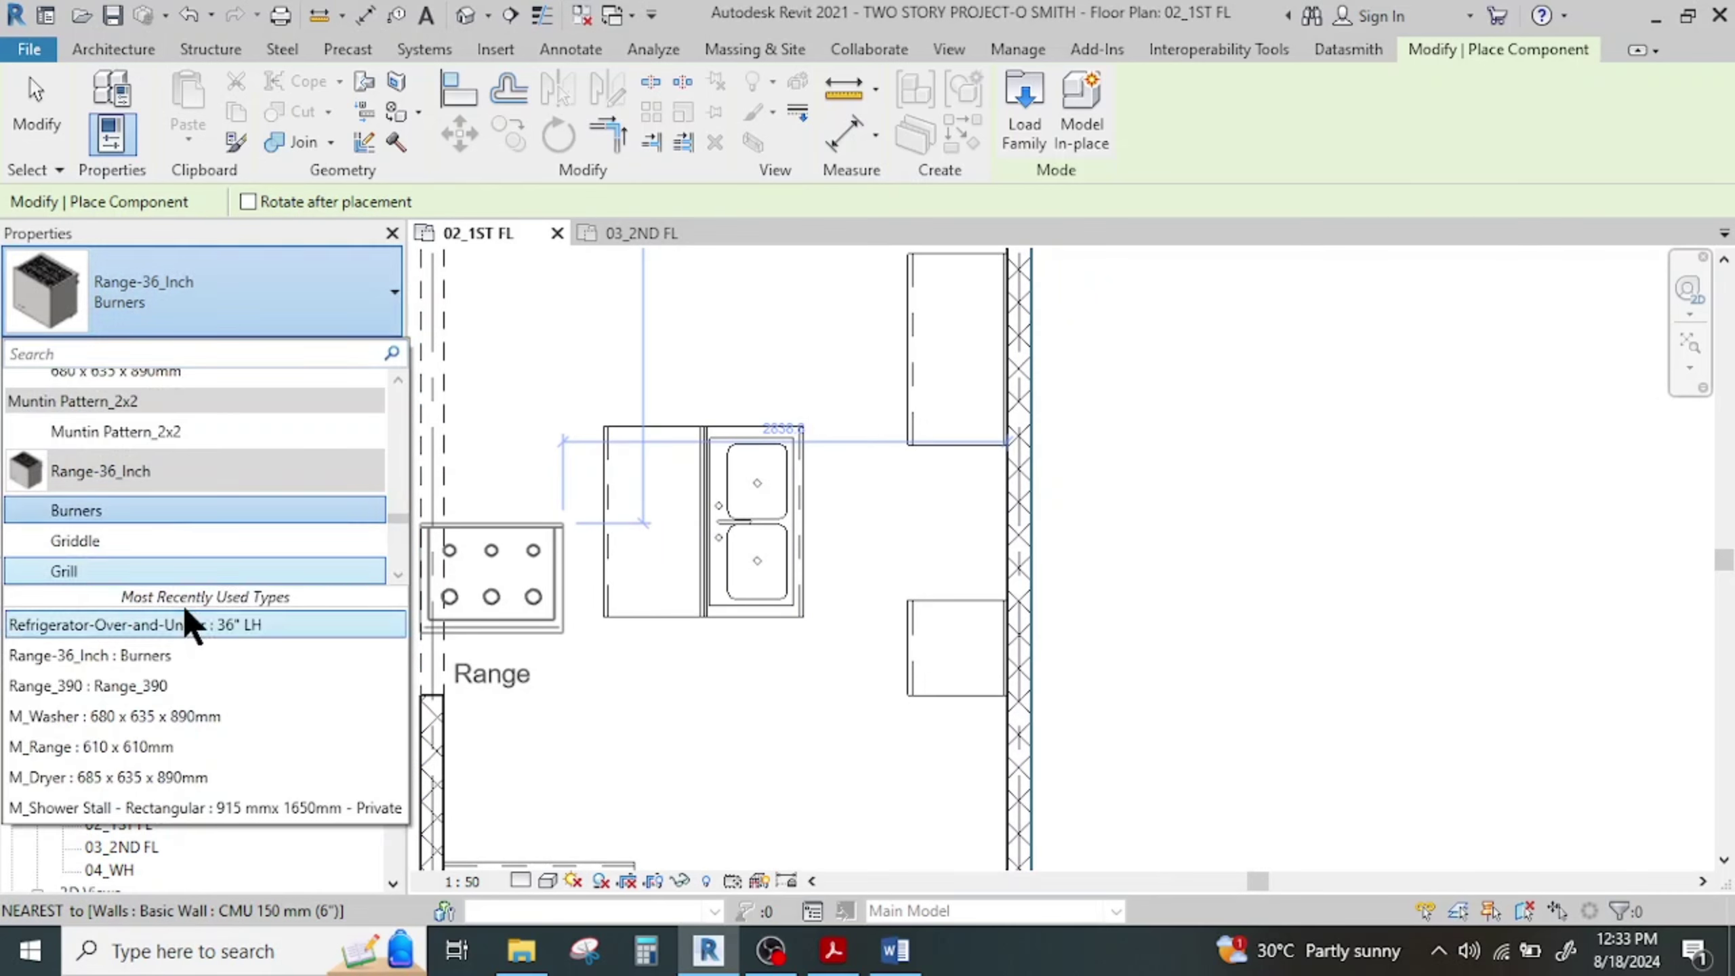
scroll(191, 568, down, 3)
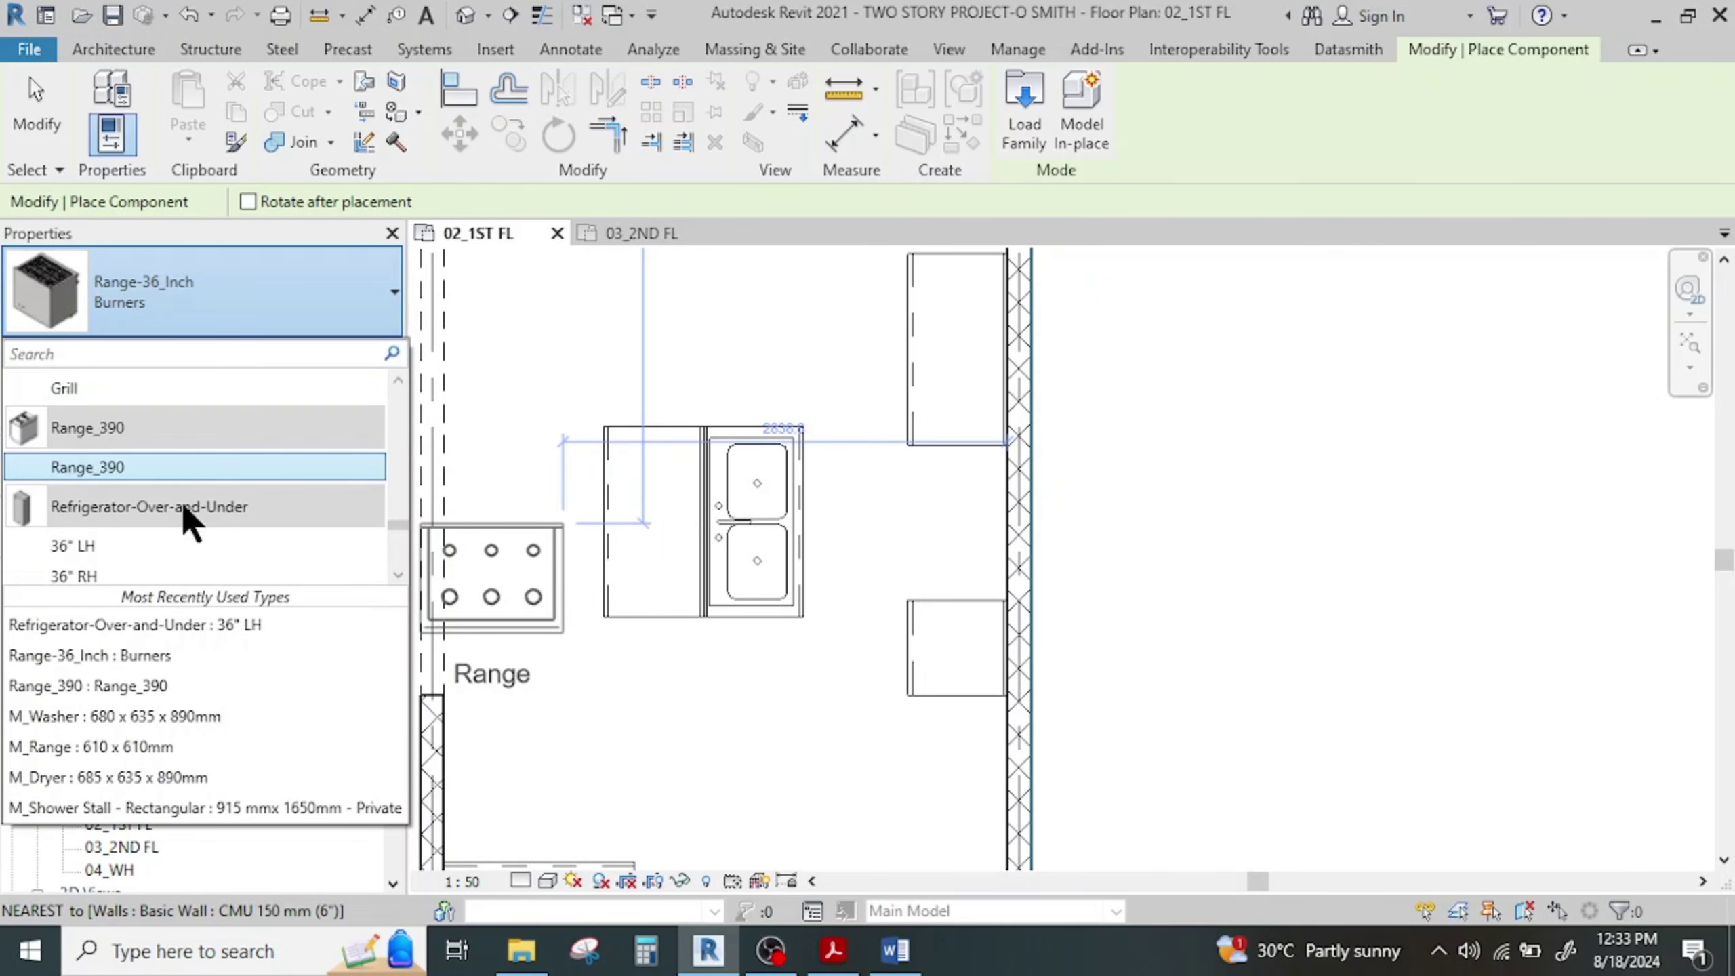
scroll(188, 485, up, 2)
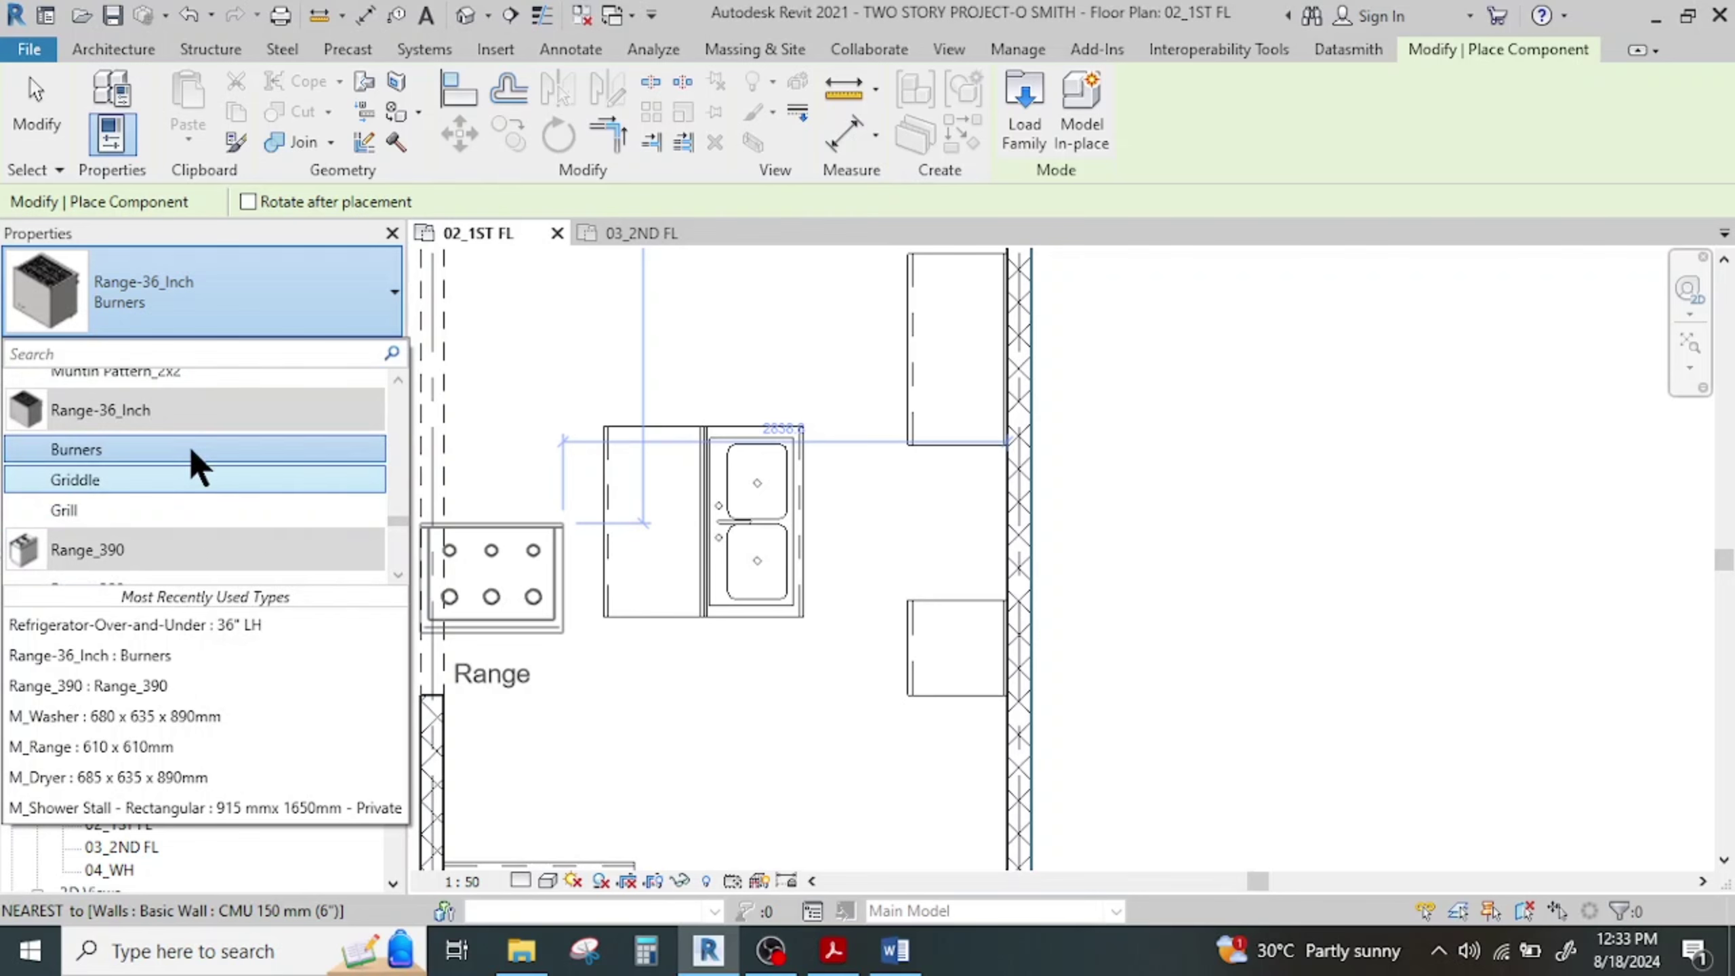
Set the first-floor plan view's detail level to Fine
click(522, 881)
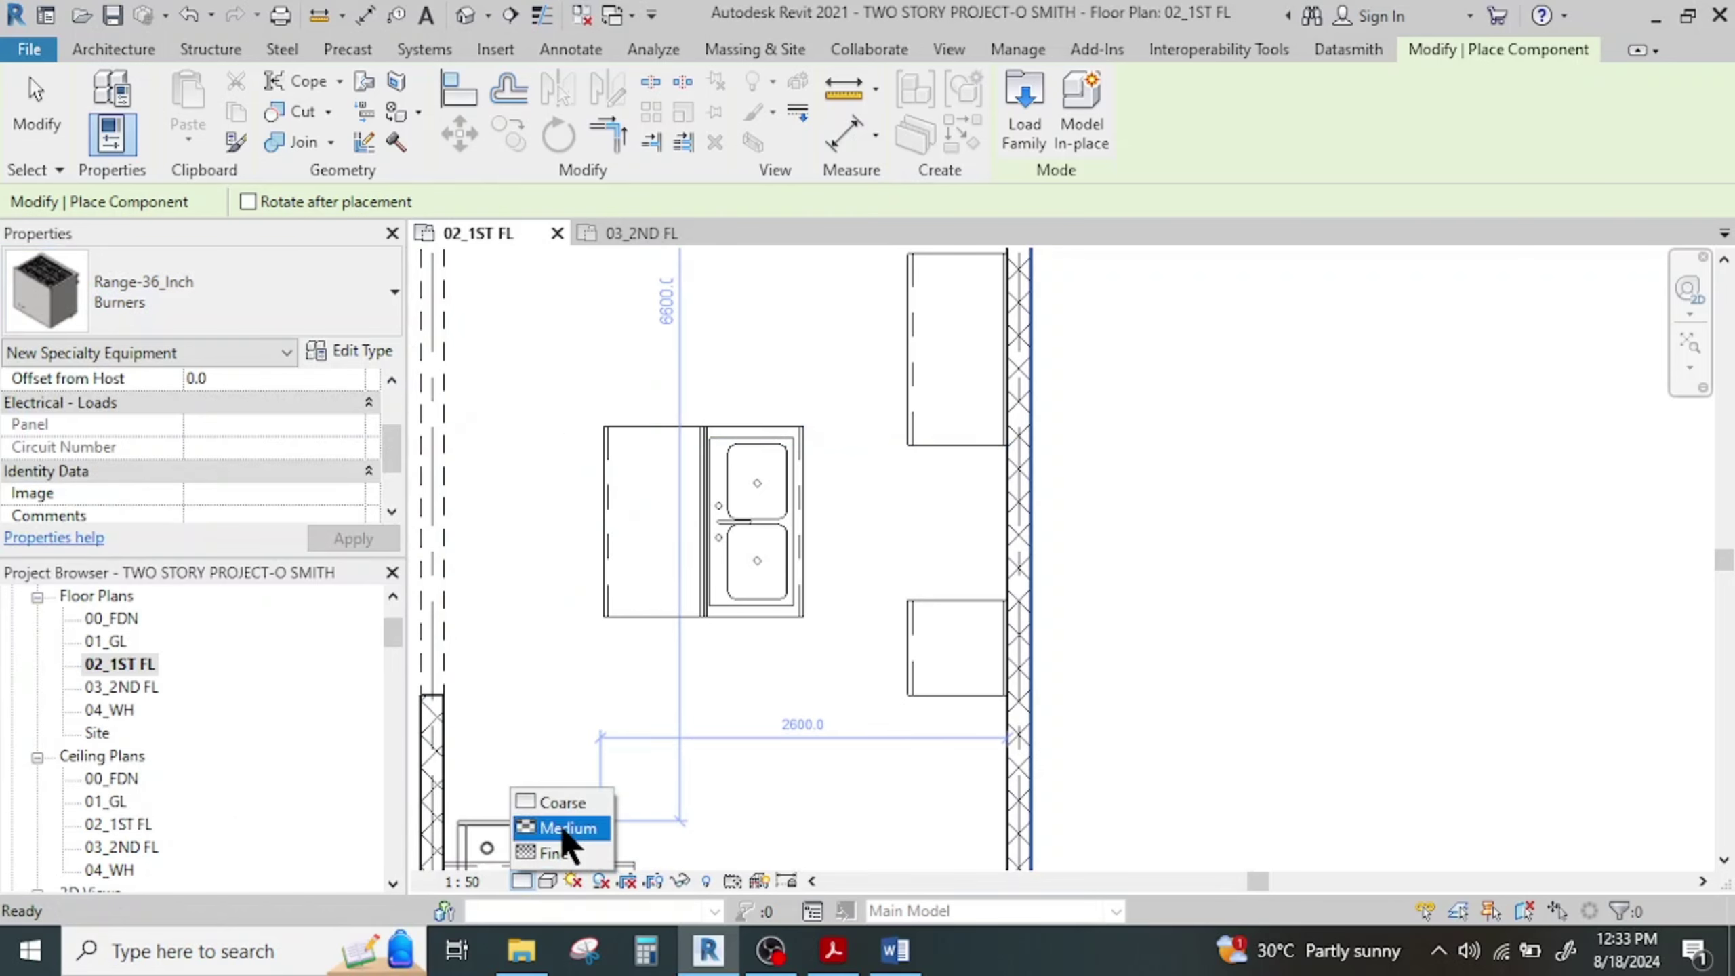
click(552, 851)
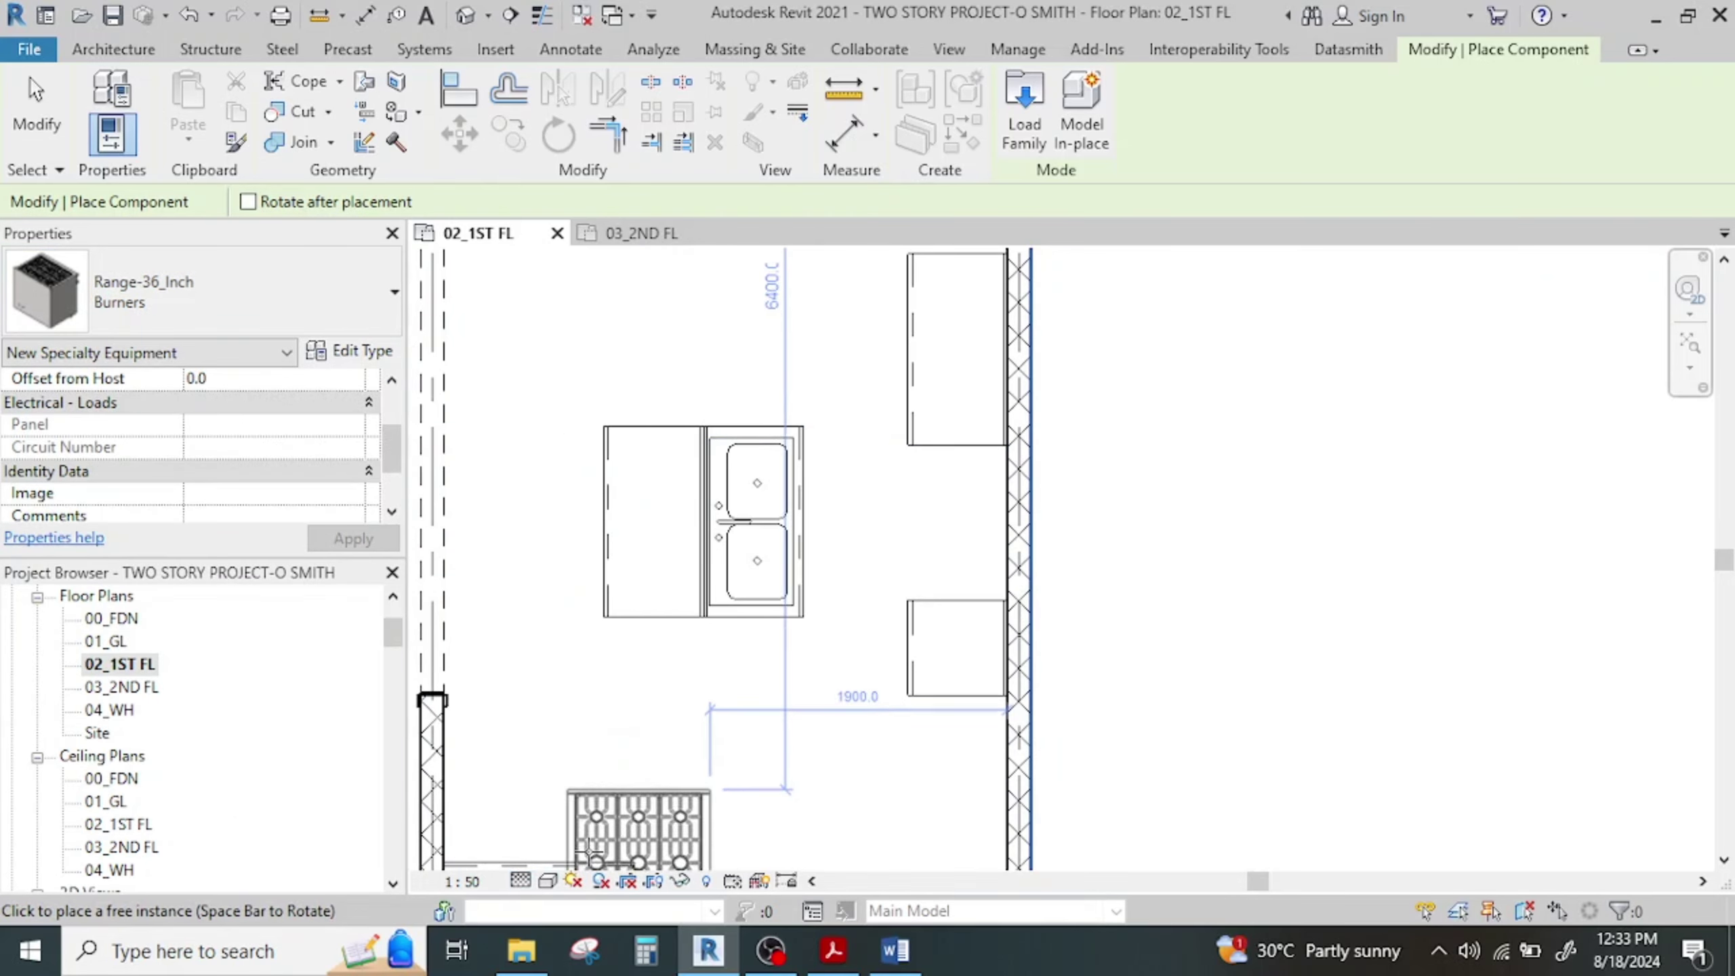
click(523, 882)
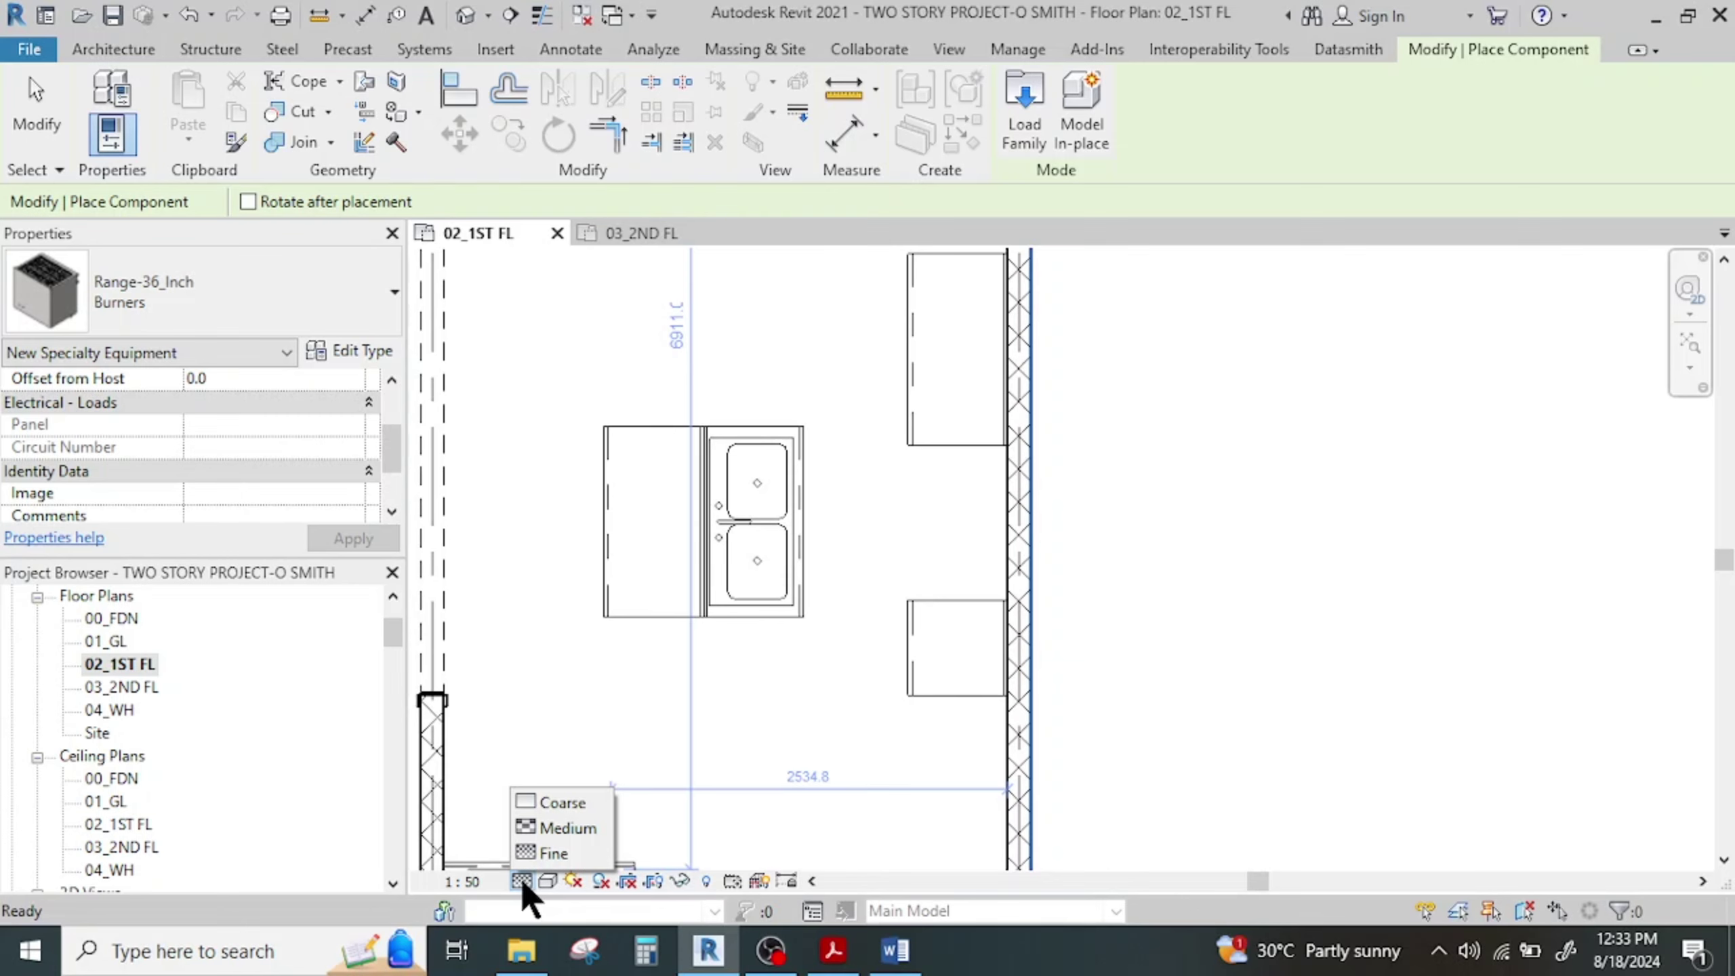
click(923, 534)
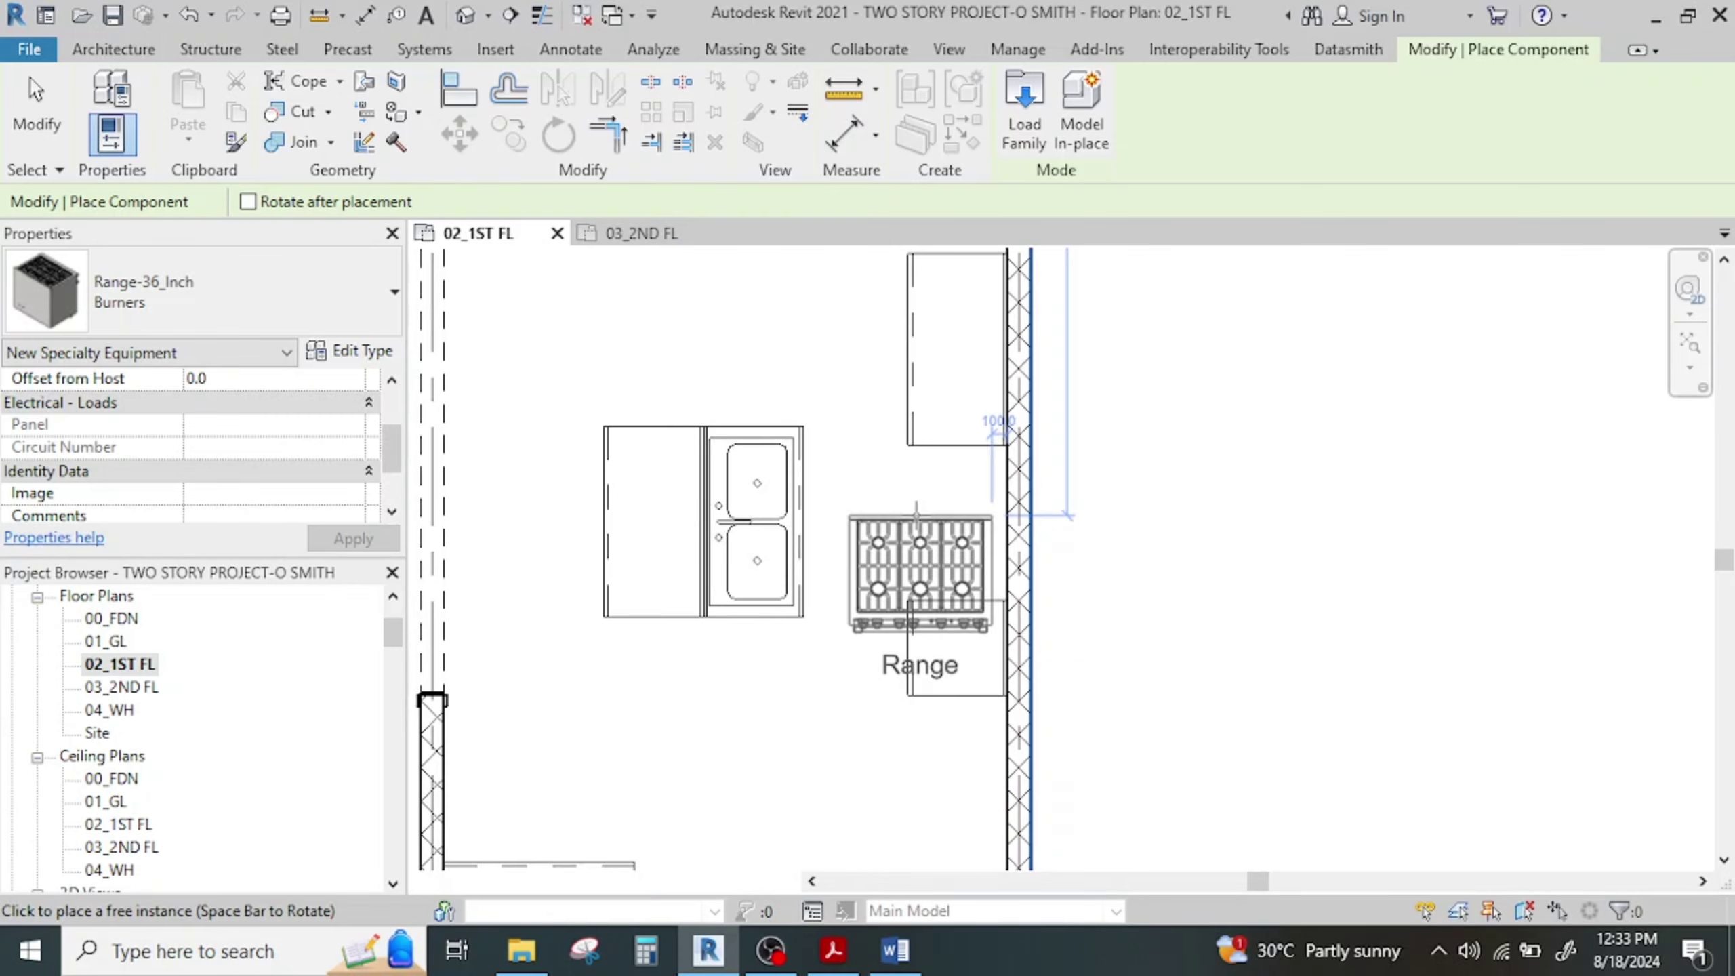
Place the range against the kitchen's exterior wall with its front facing the island, flush with the end of the longer base cabinet
click(921, 502)
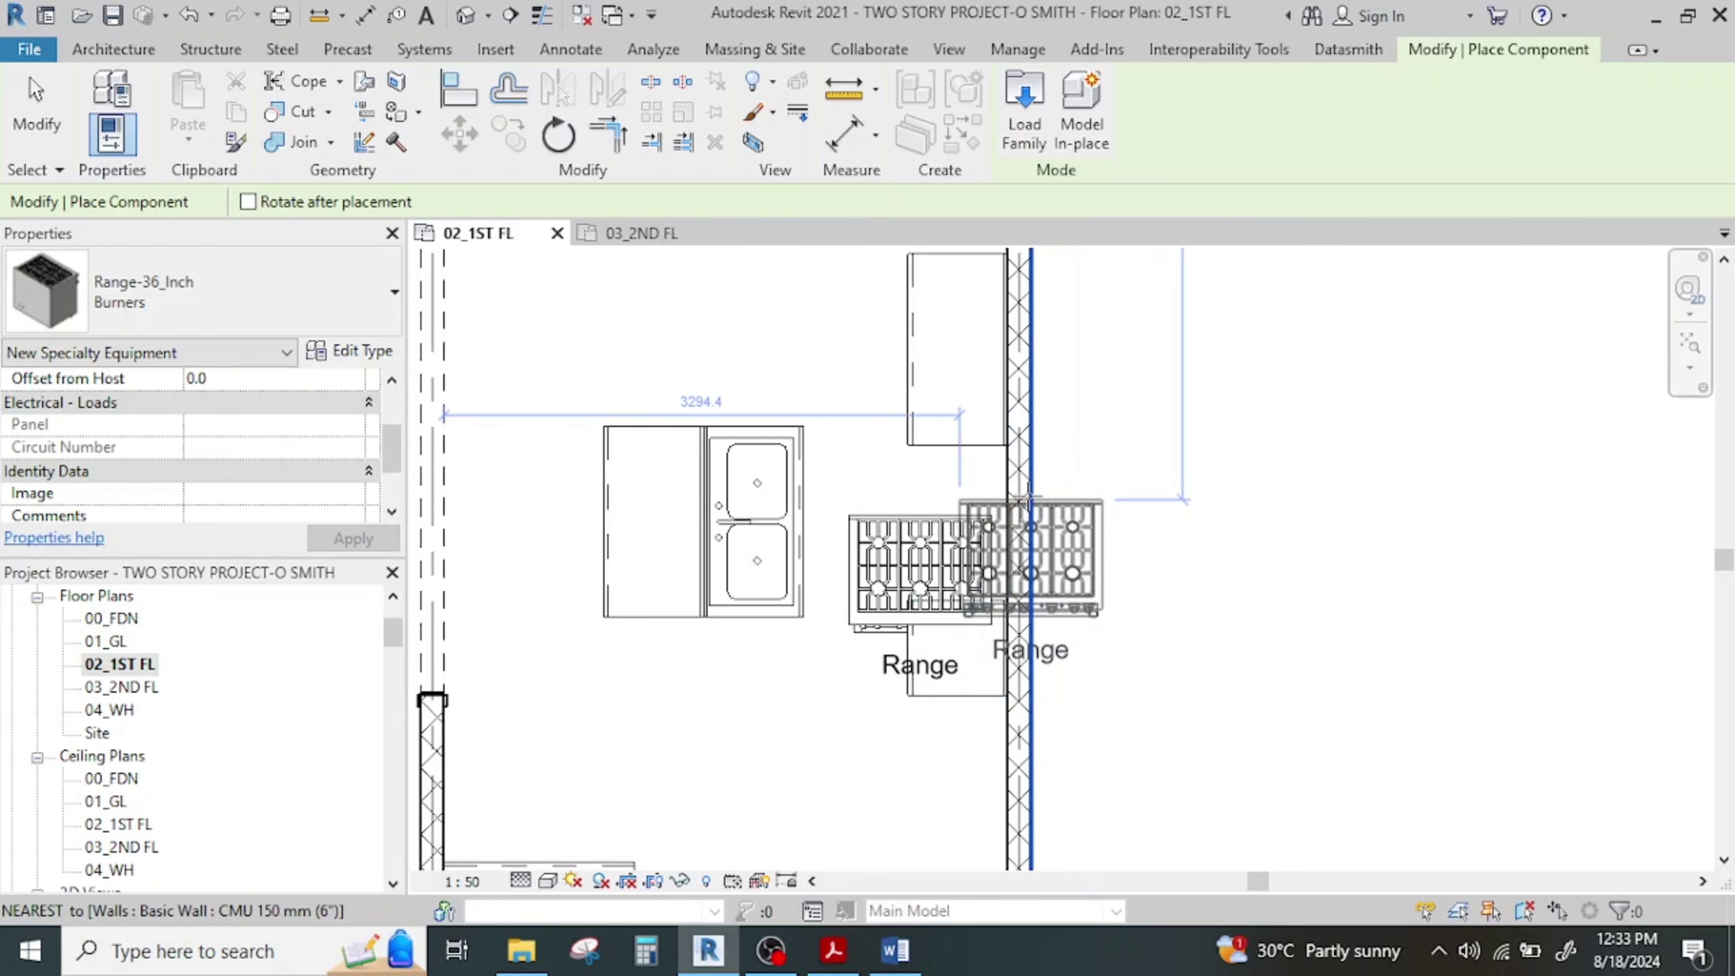
key(ctrl+z)
key(space)
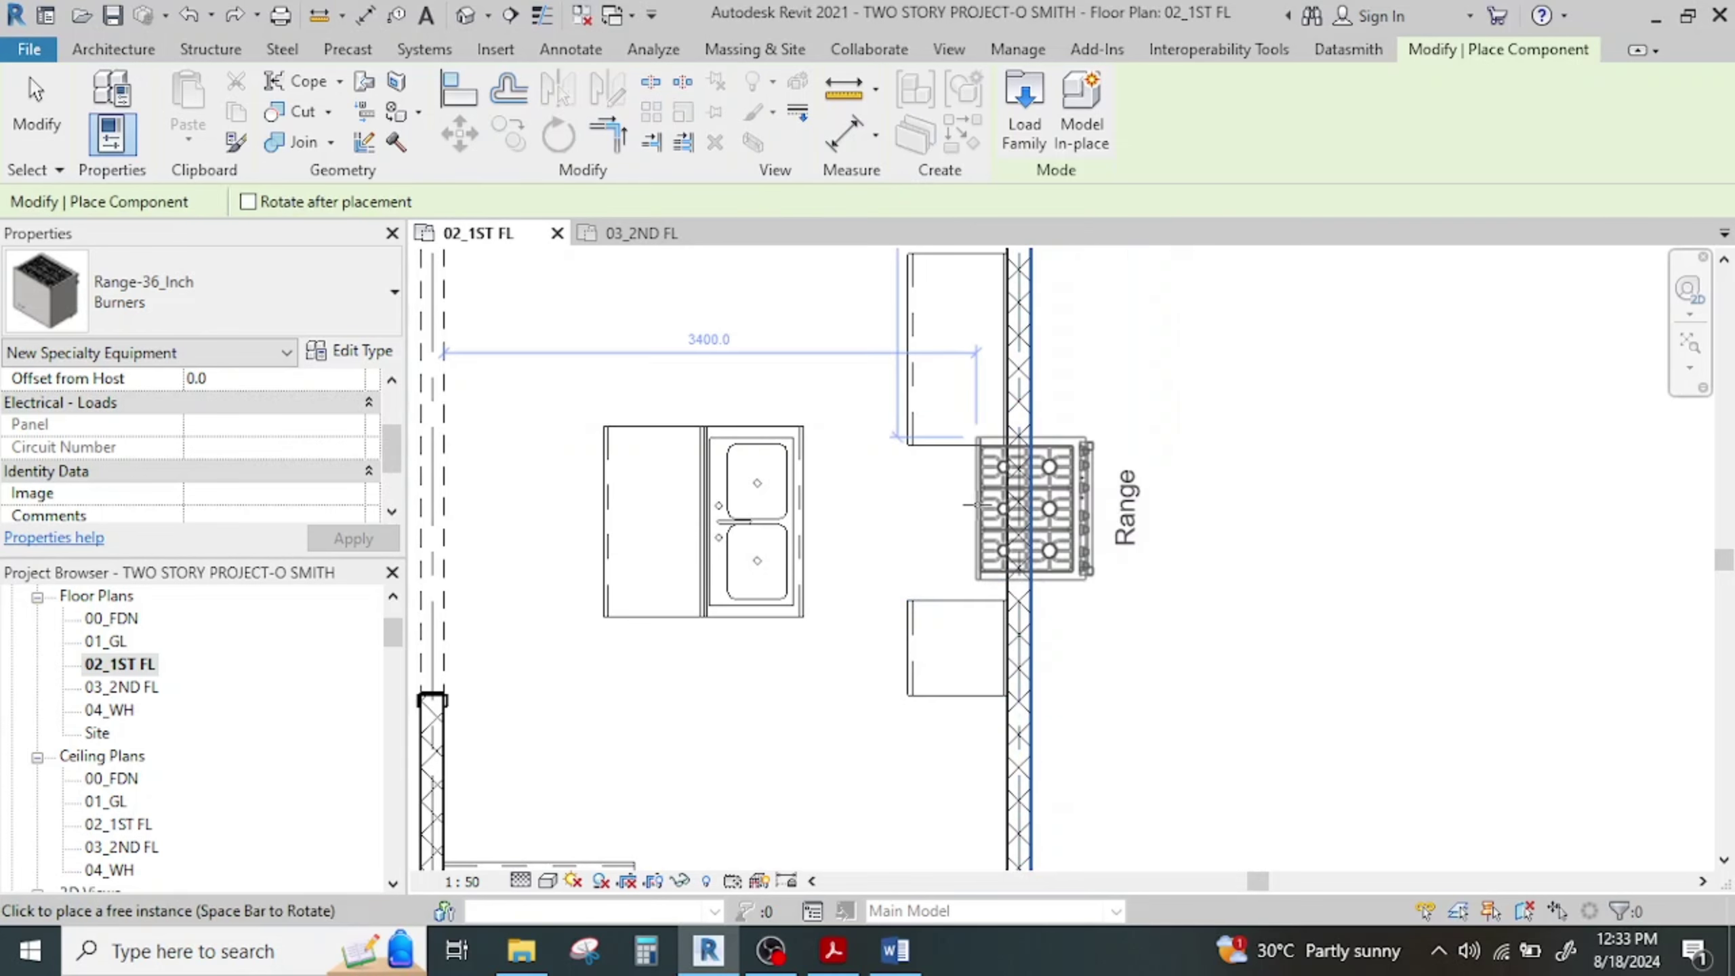
key(space)
key(space)
scroll(997, 512, up, 5)
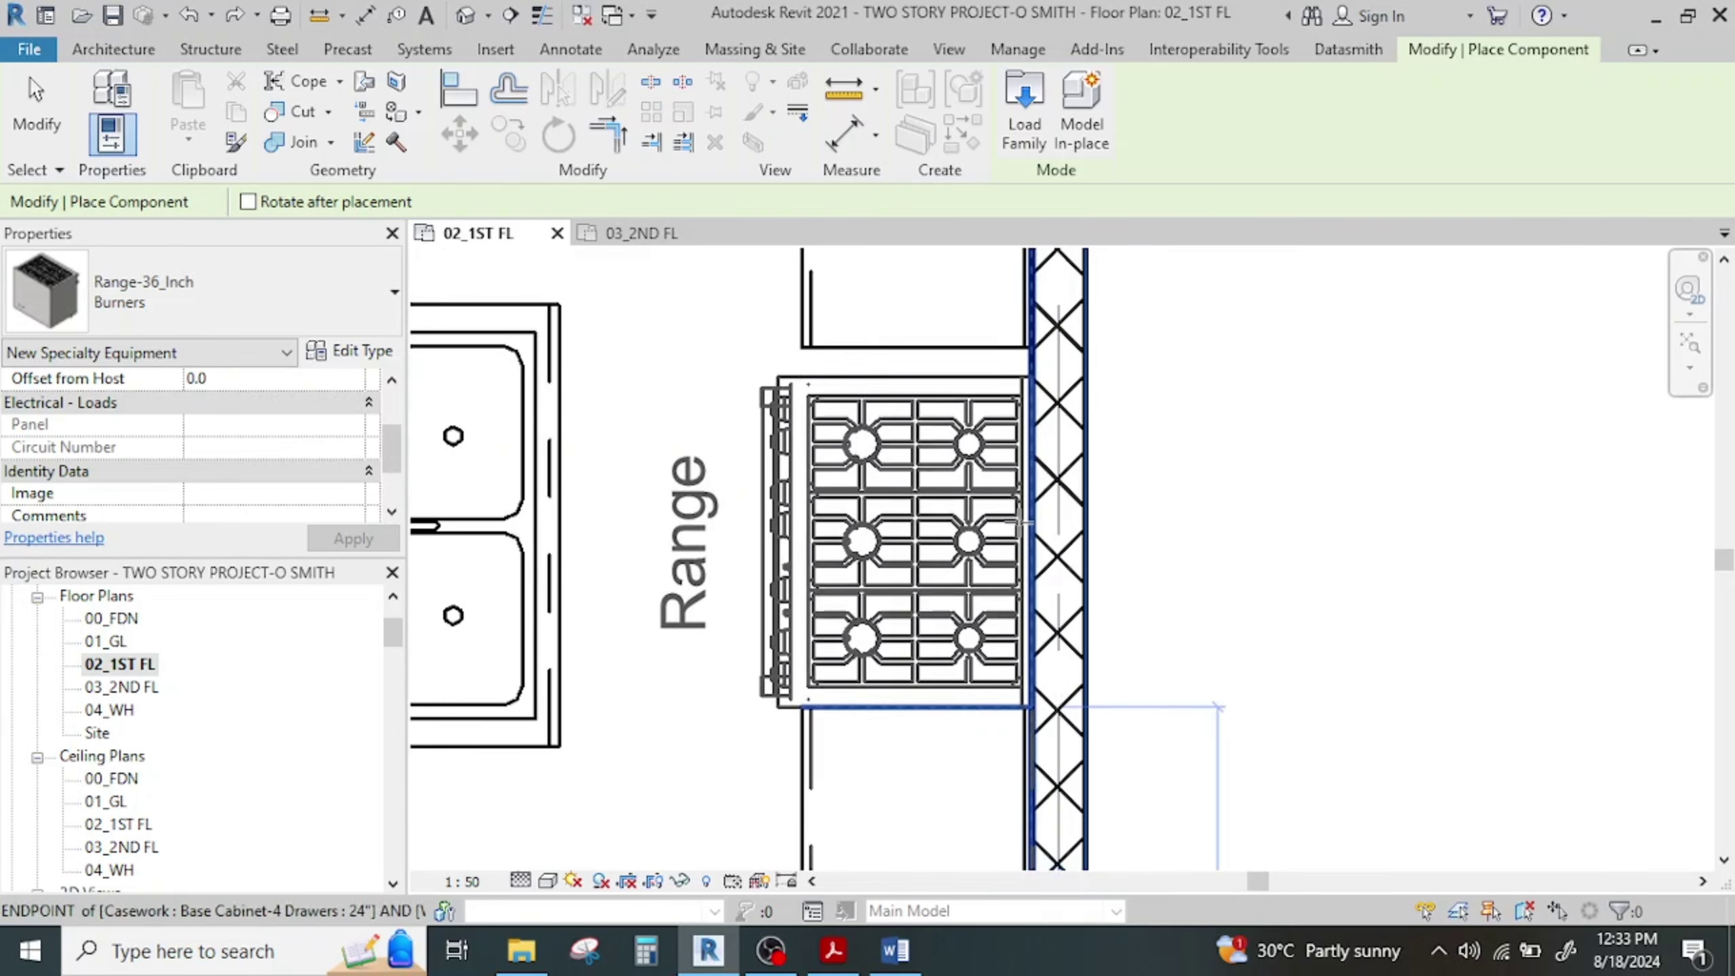
click(1032, 520)
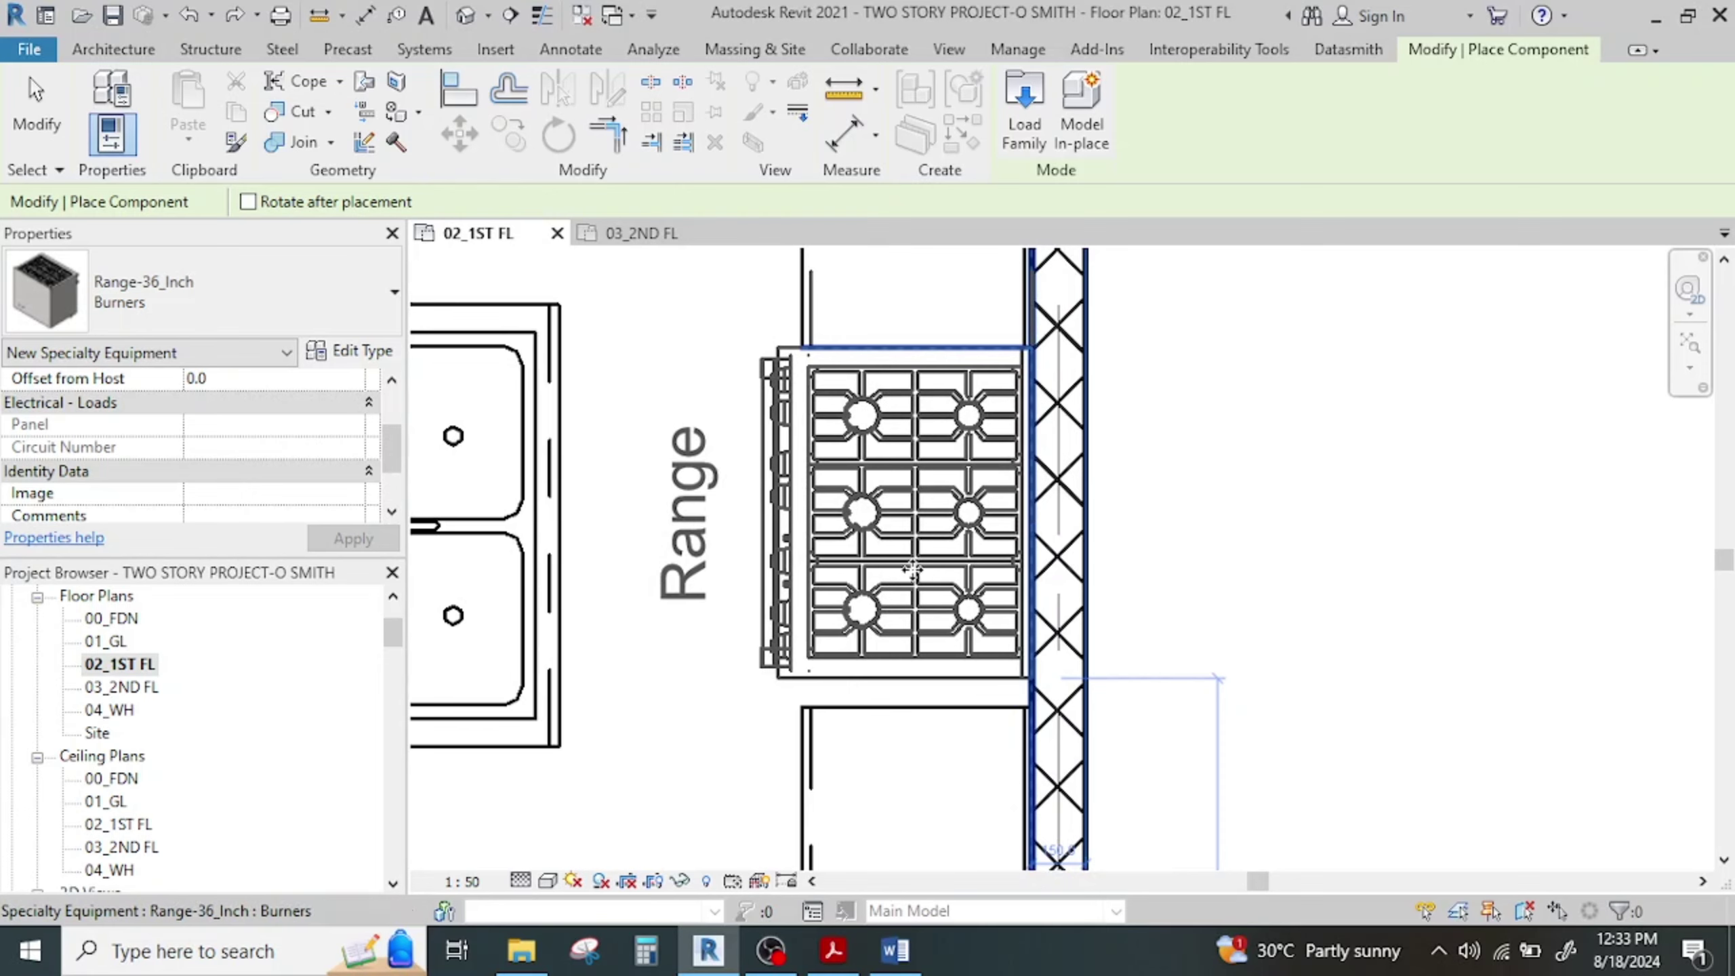
scroll(913, 568, down, 3)
key(Escape)
key(Escape)
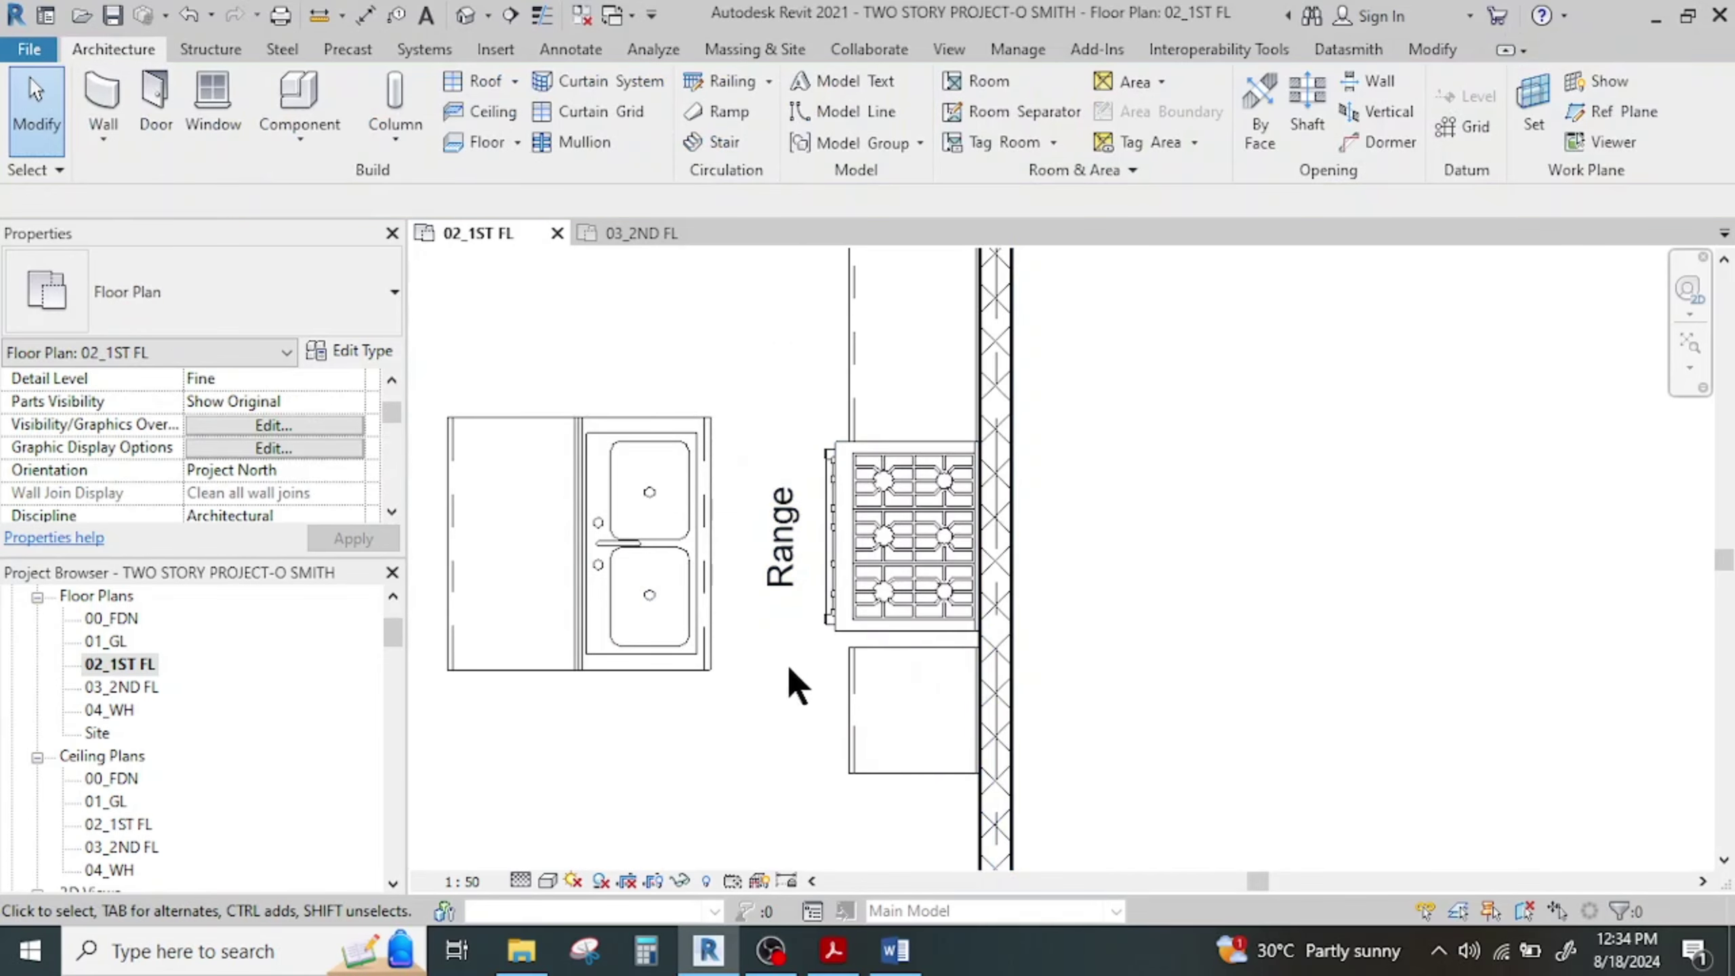
Move the drawer base cabinet and its countertop along the exterior wall up against the range
middle_drag(789, 683, 856, 562)
drag(933, 685, 858, 596)
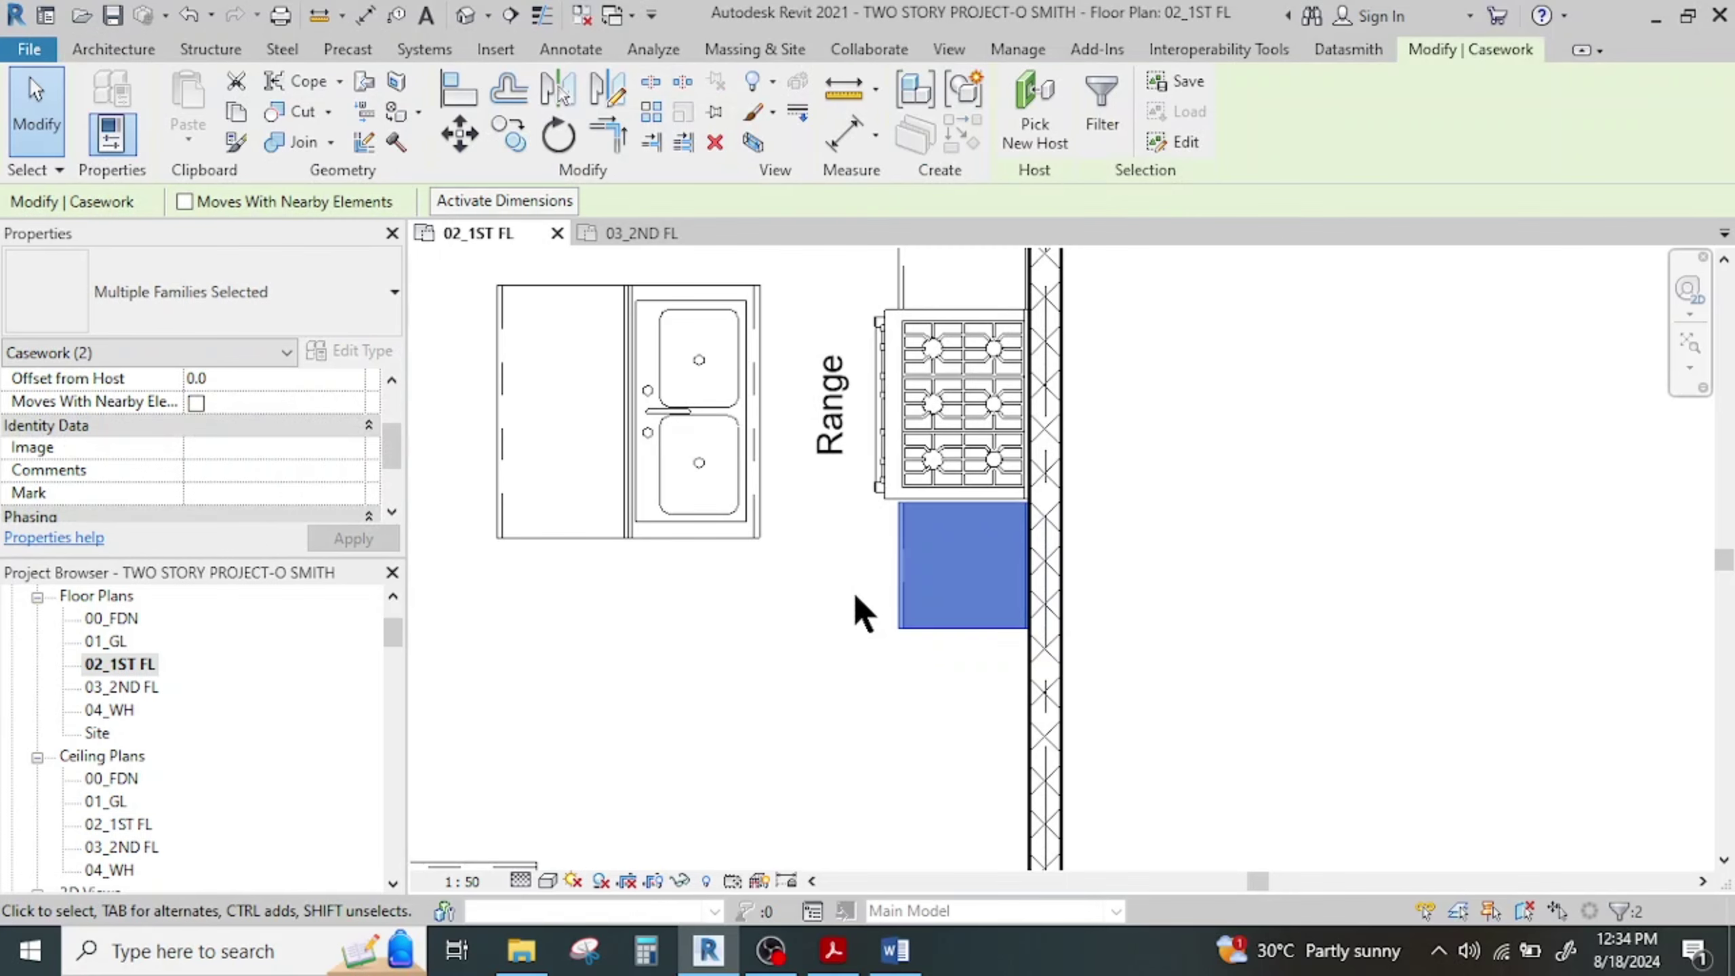
key(Escape)
scroll(1054, 600, down, 4)
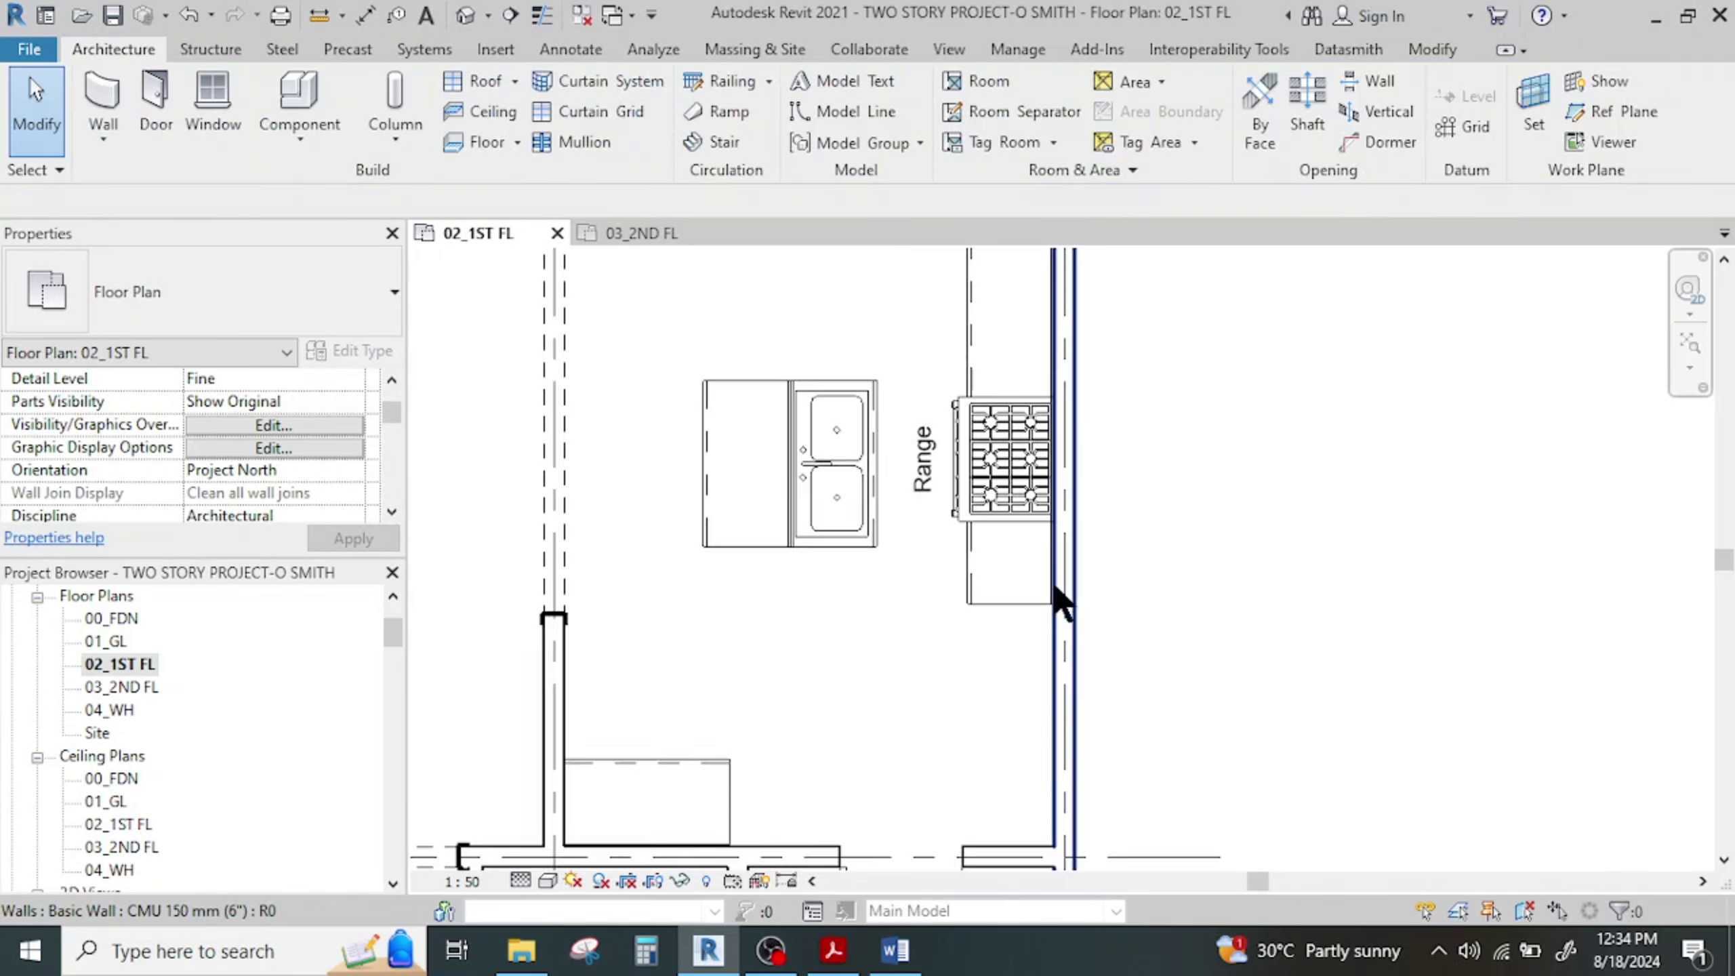
click(521, 950)
click(520, 950)
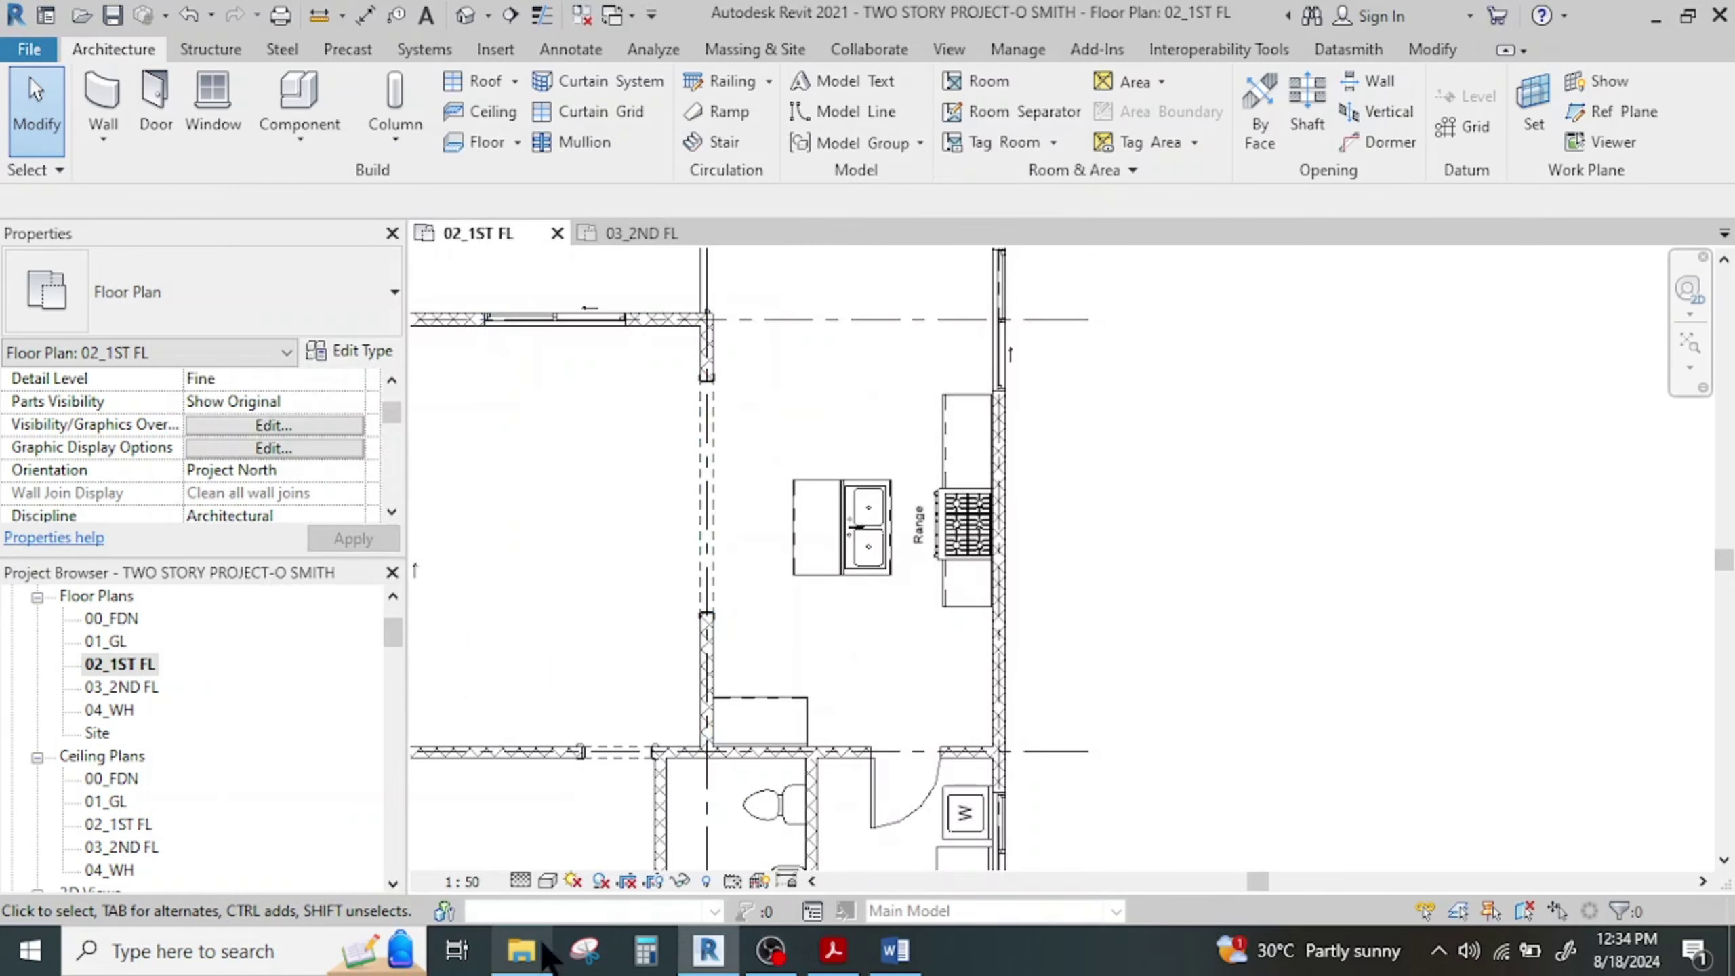
Place a Refrigerator-Over-and-Under 36" RH against the kitchen's exterior wall, flush with the end of the drawer base cabinet and opening into the kitchen
click(301, 103)
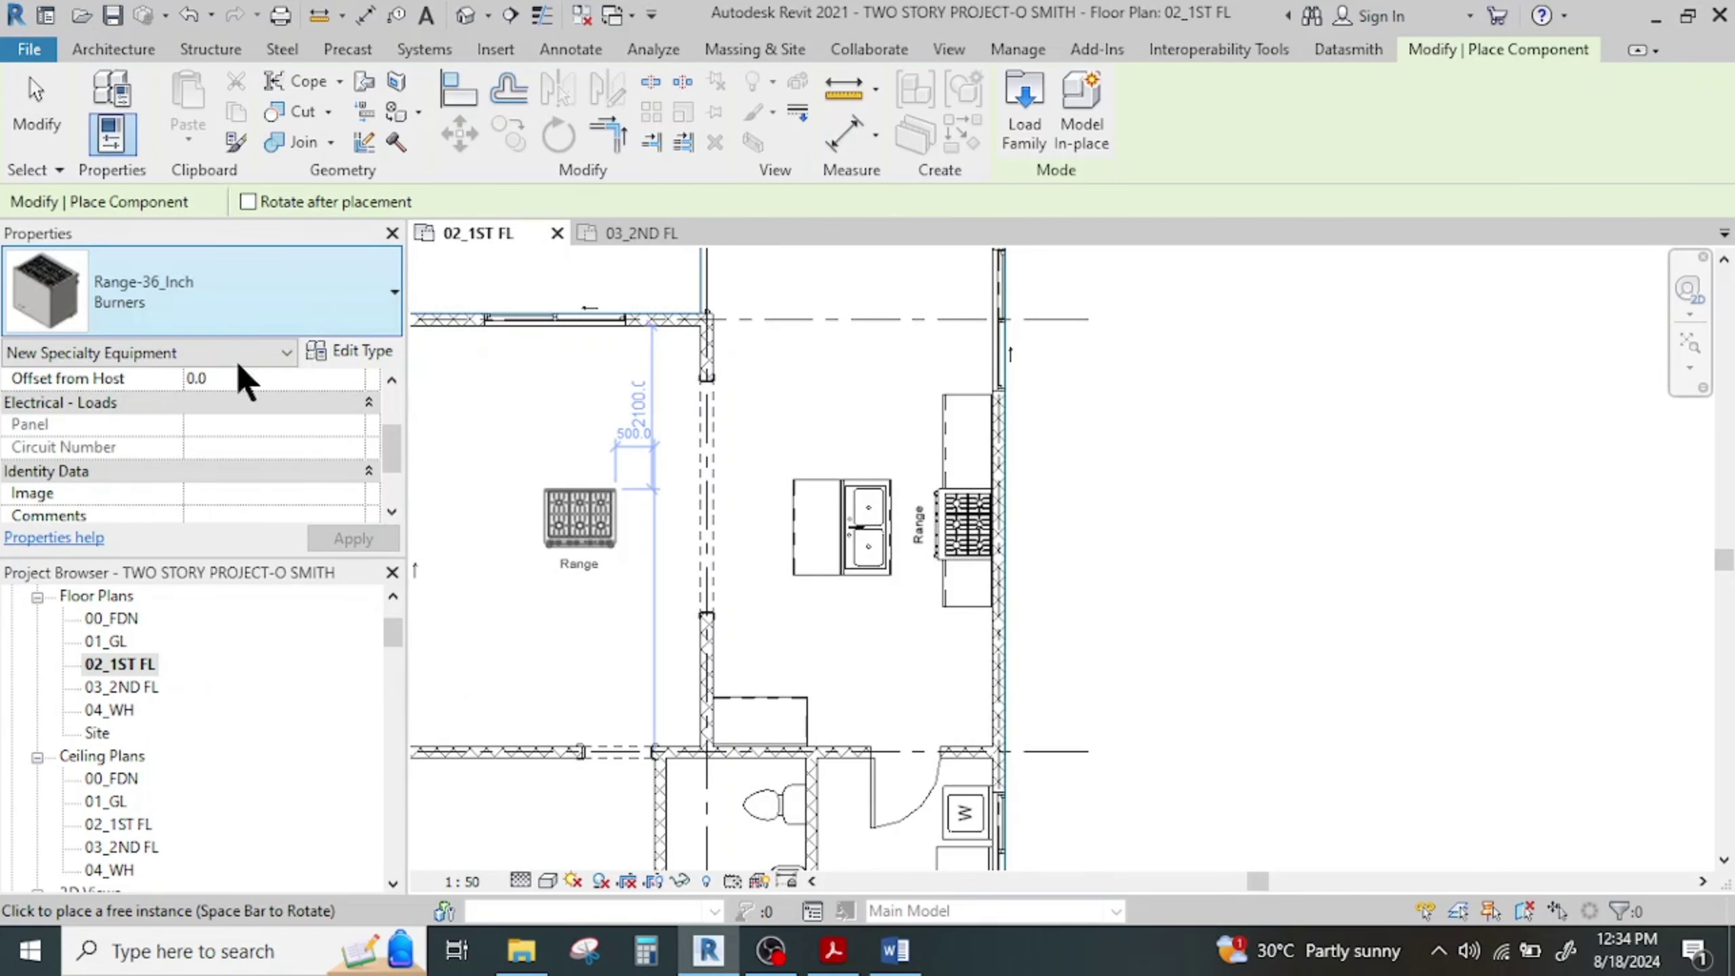
click(199, 326)
text(ref)
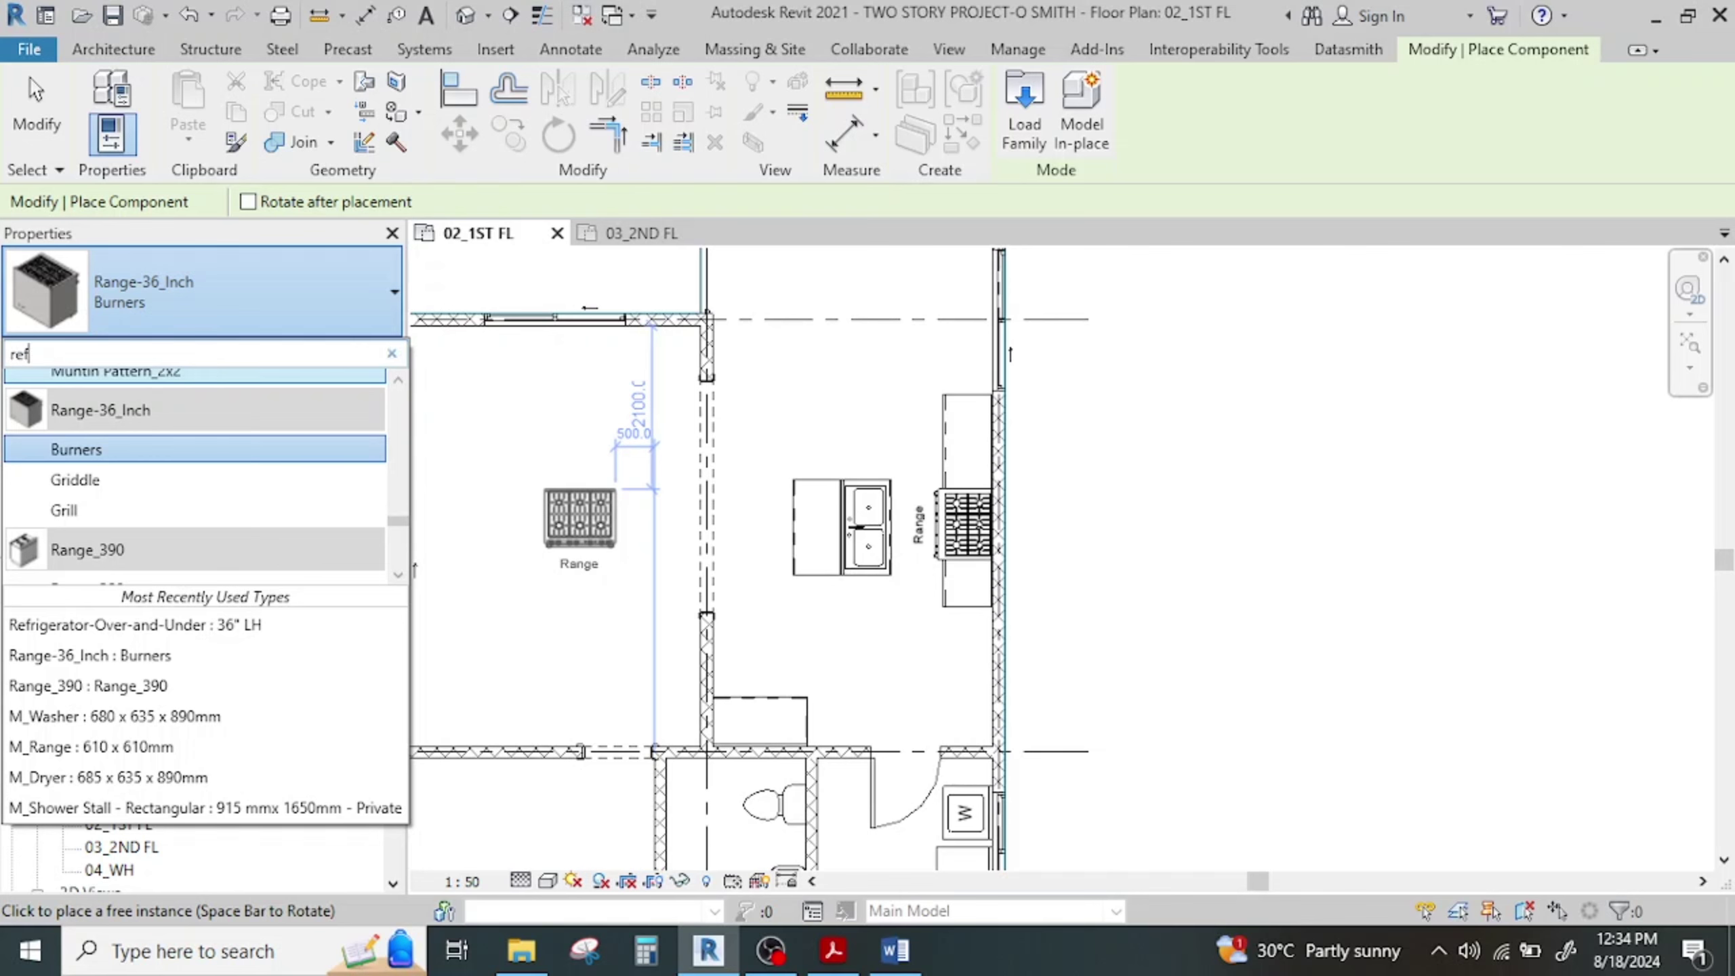
click(245, 464)
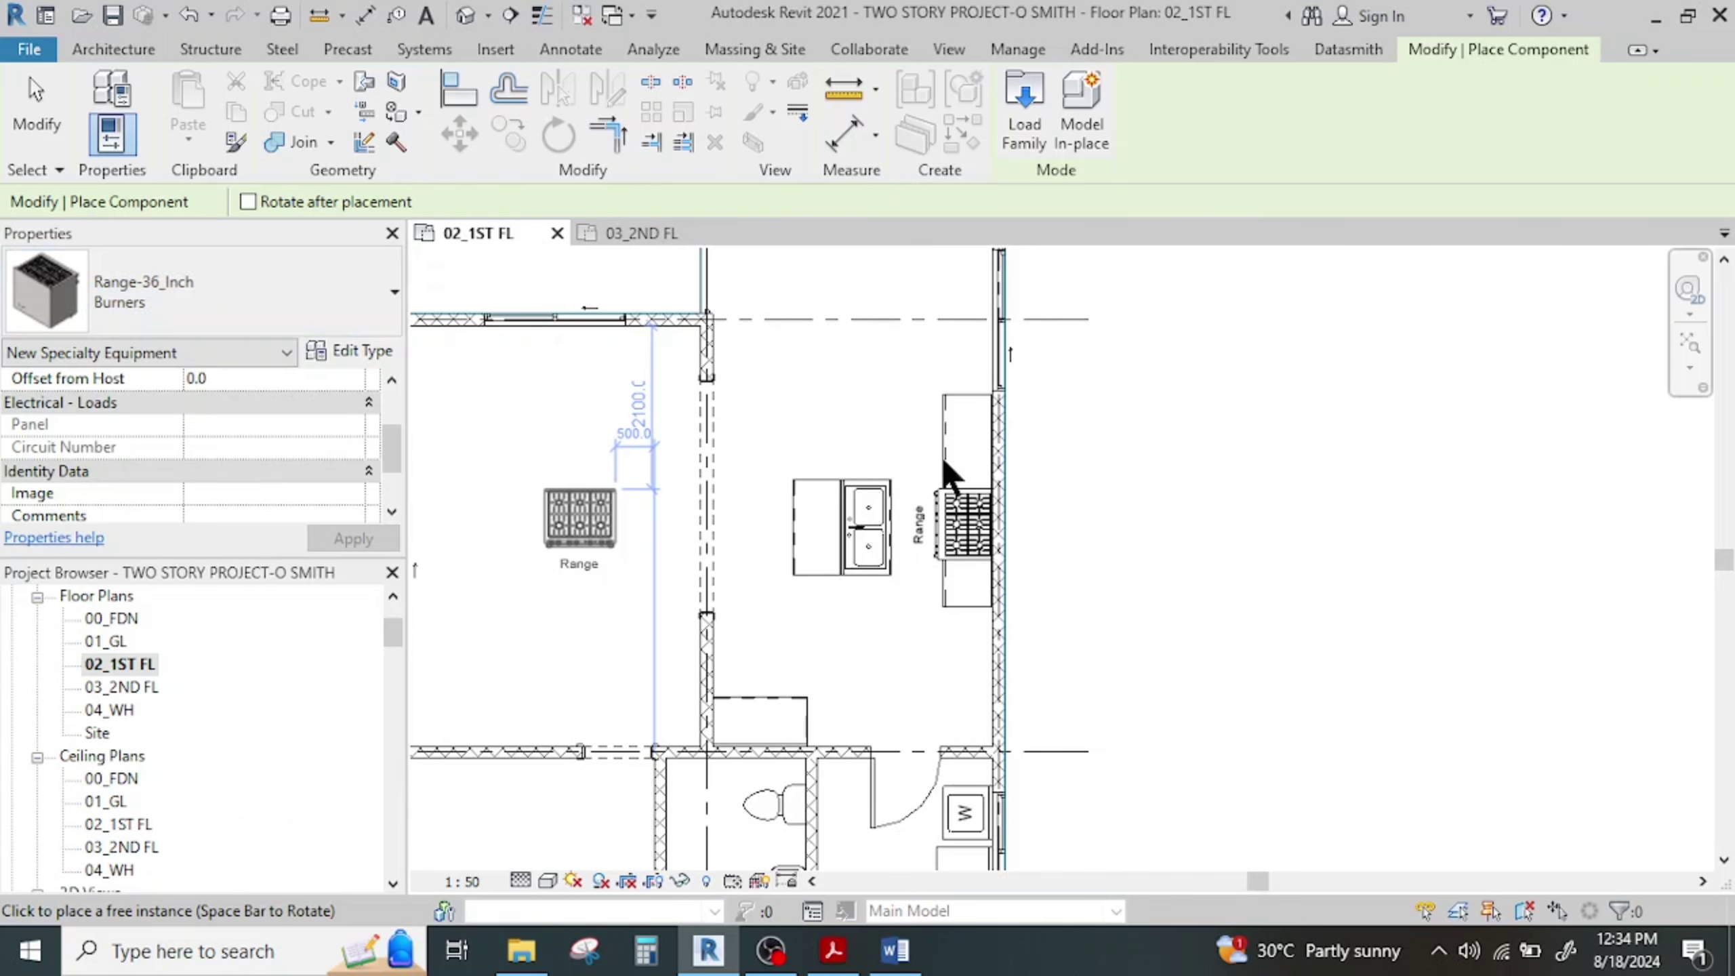
scroll(986, 648, up, 3)
scroll(985, 648, up, 1)
key(space)
key(space)
key(space)
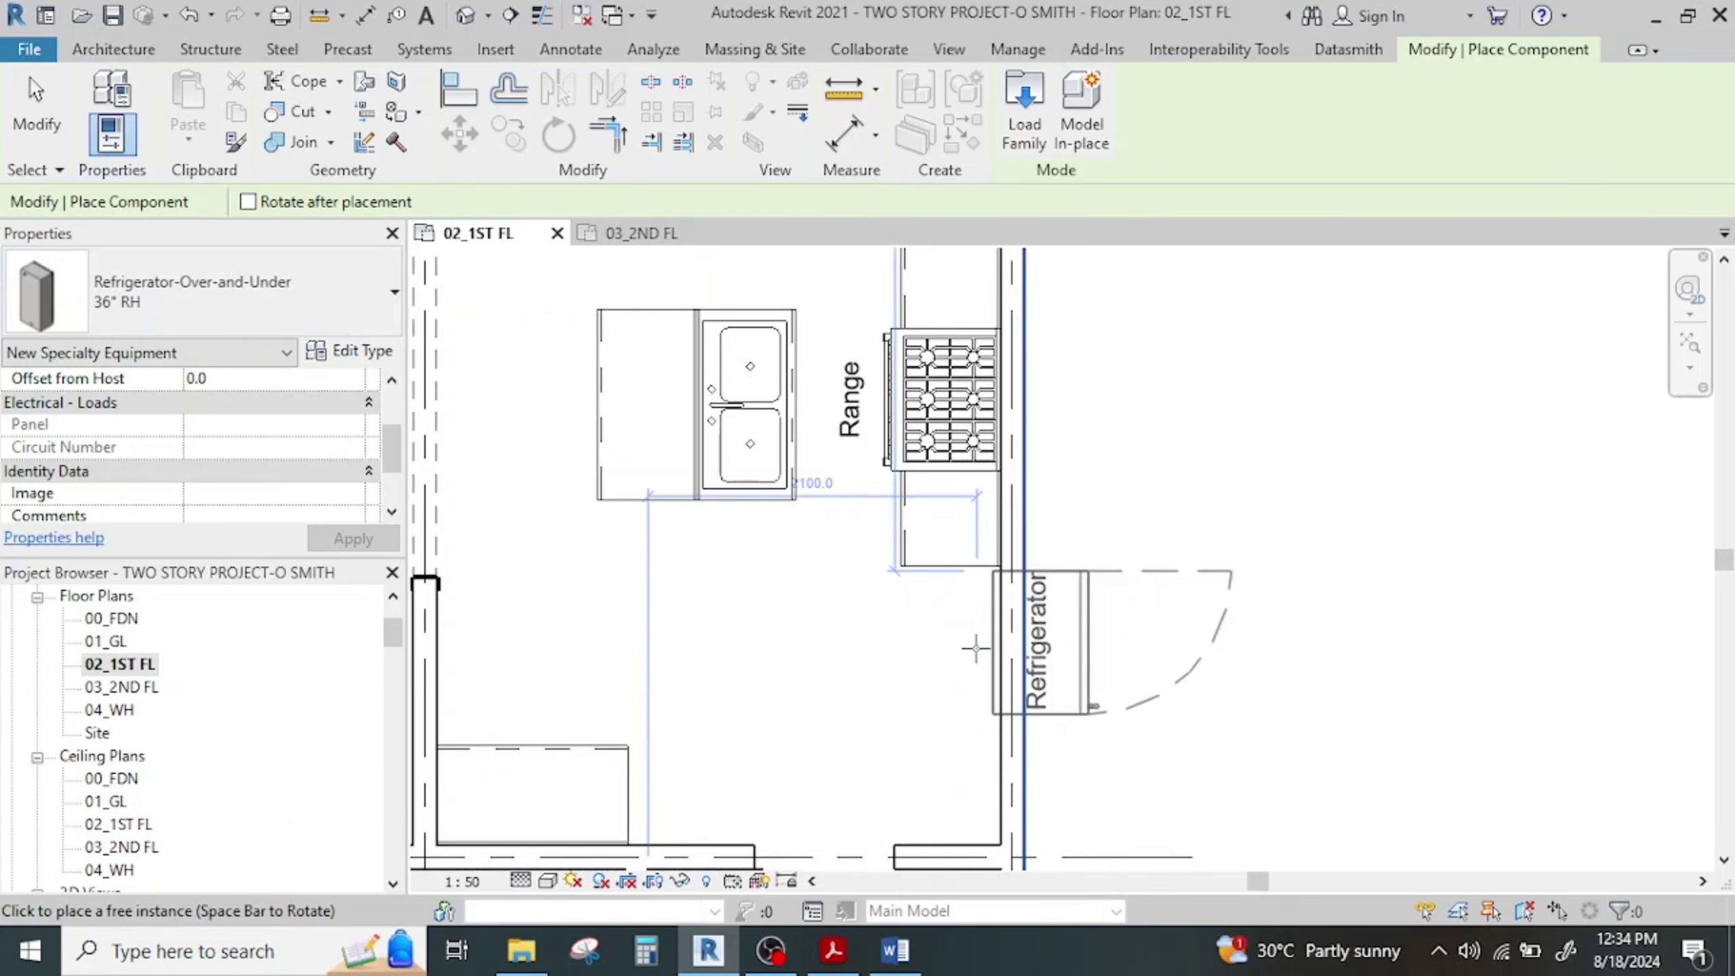
scroll(980, 648, up, 2)
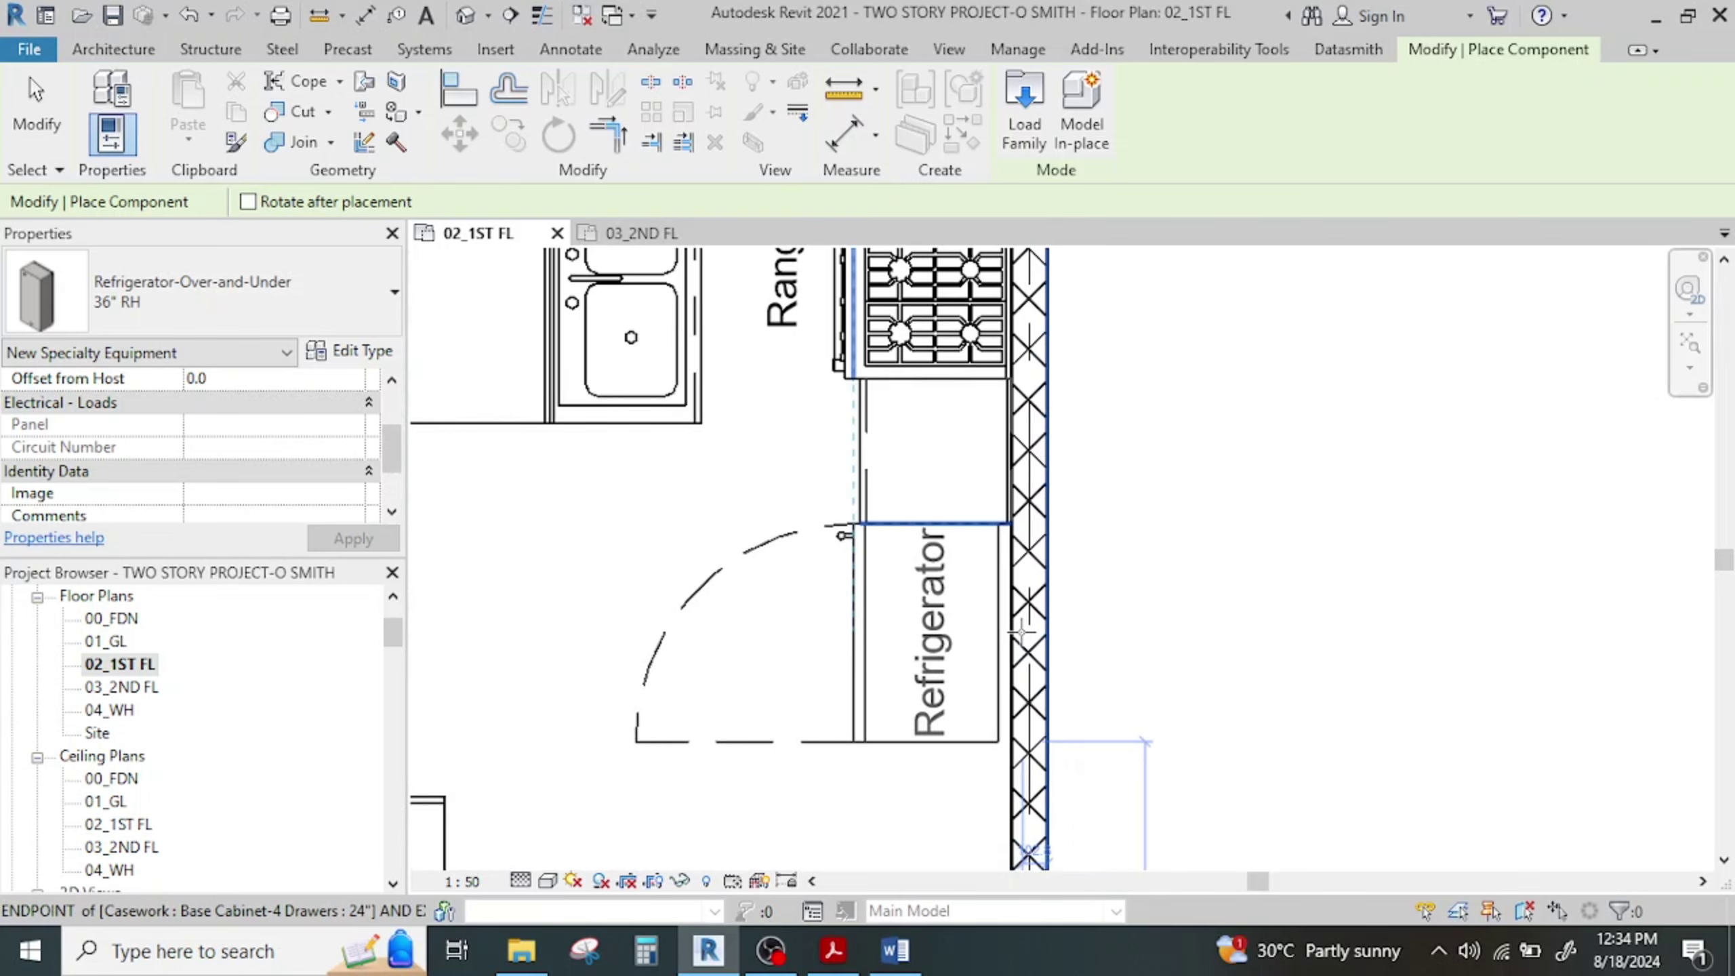
click(1022, 634)
scroll(1134, 574, down, 4)
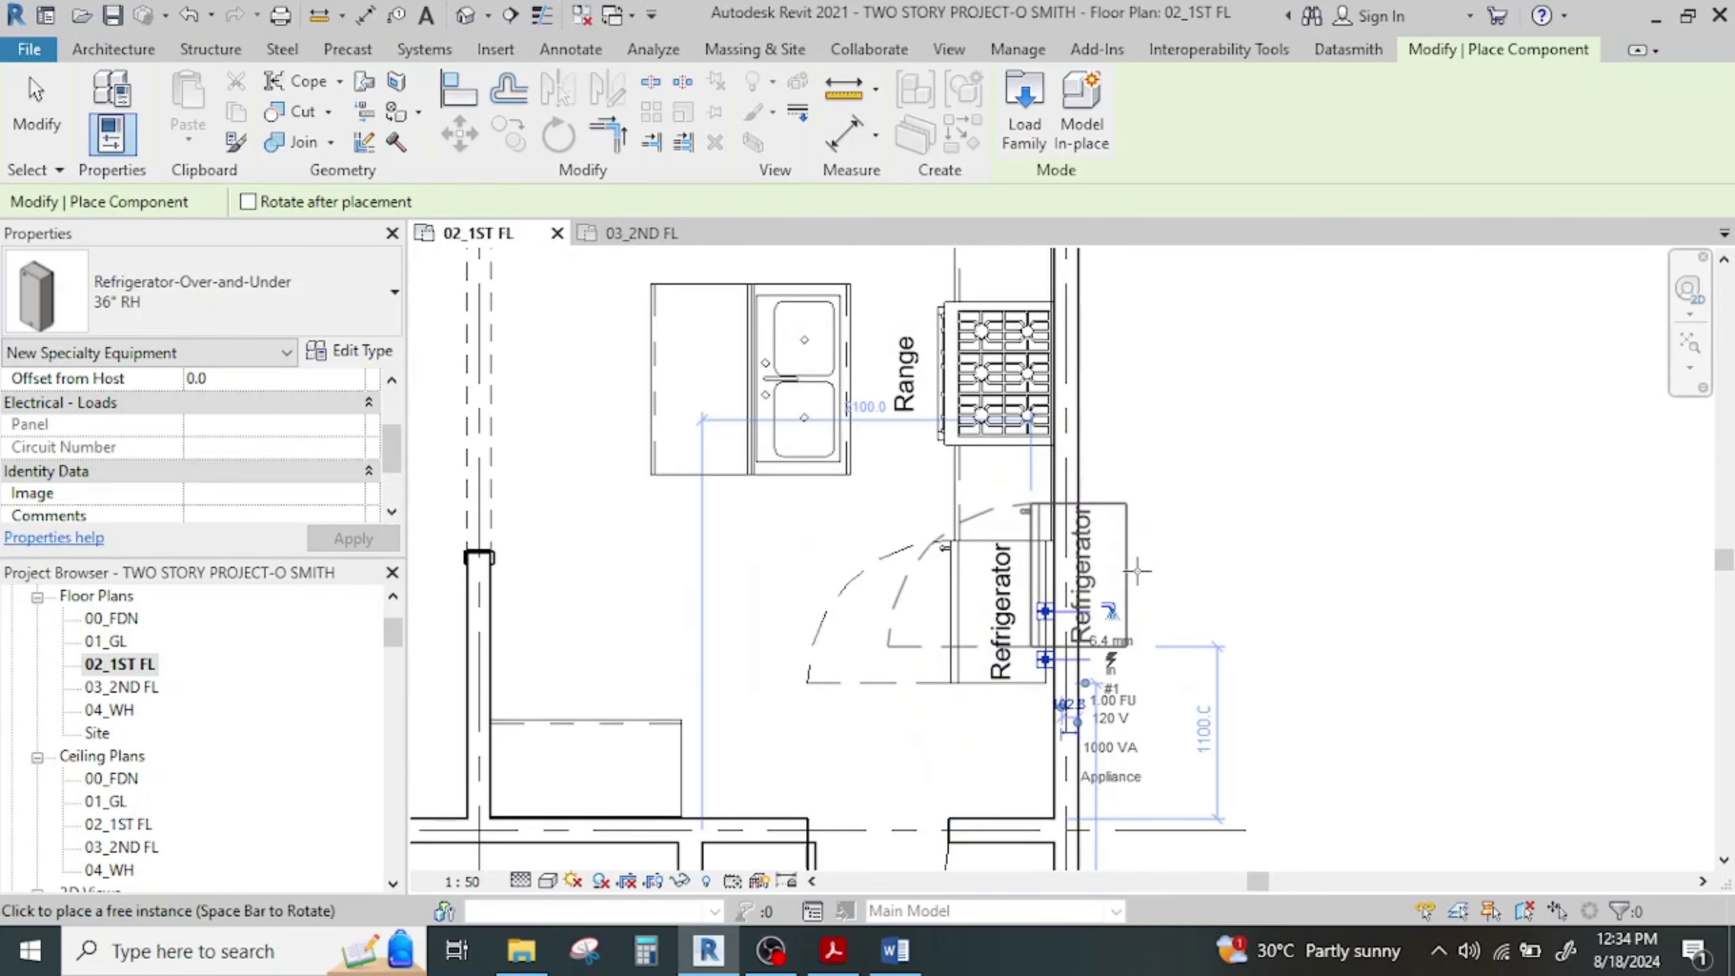
key(Escape)
key(Escape)
scroll(1030, 611, down, 1)
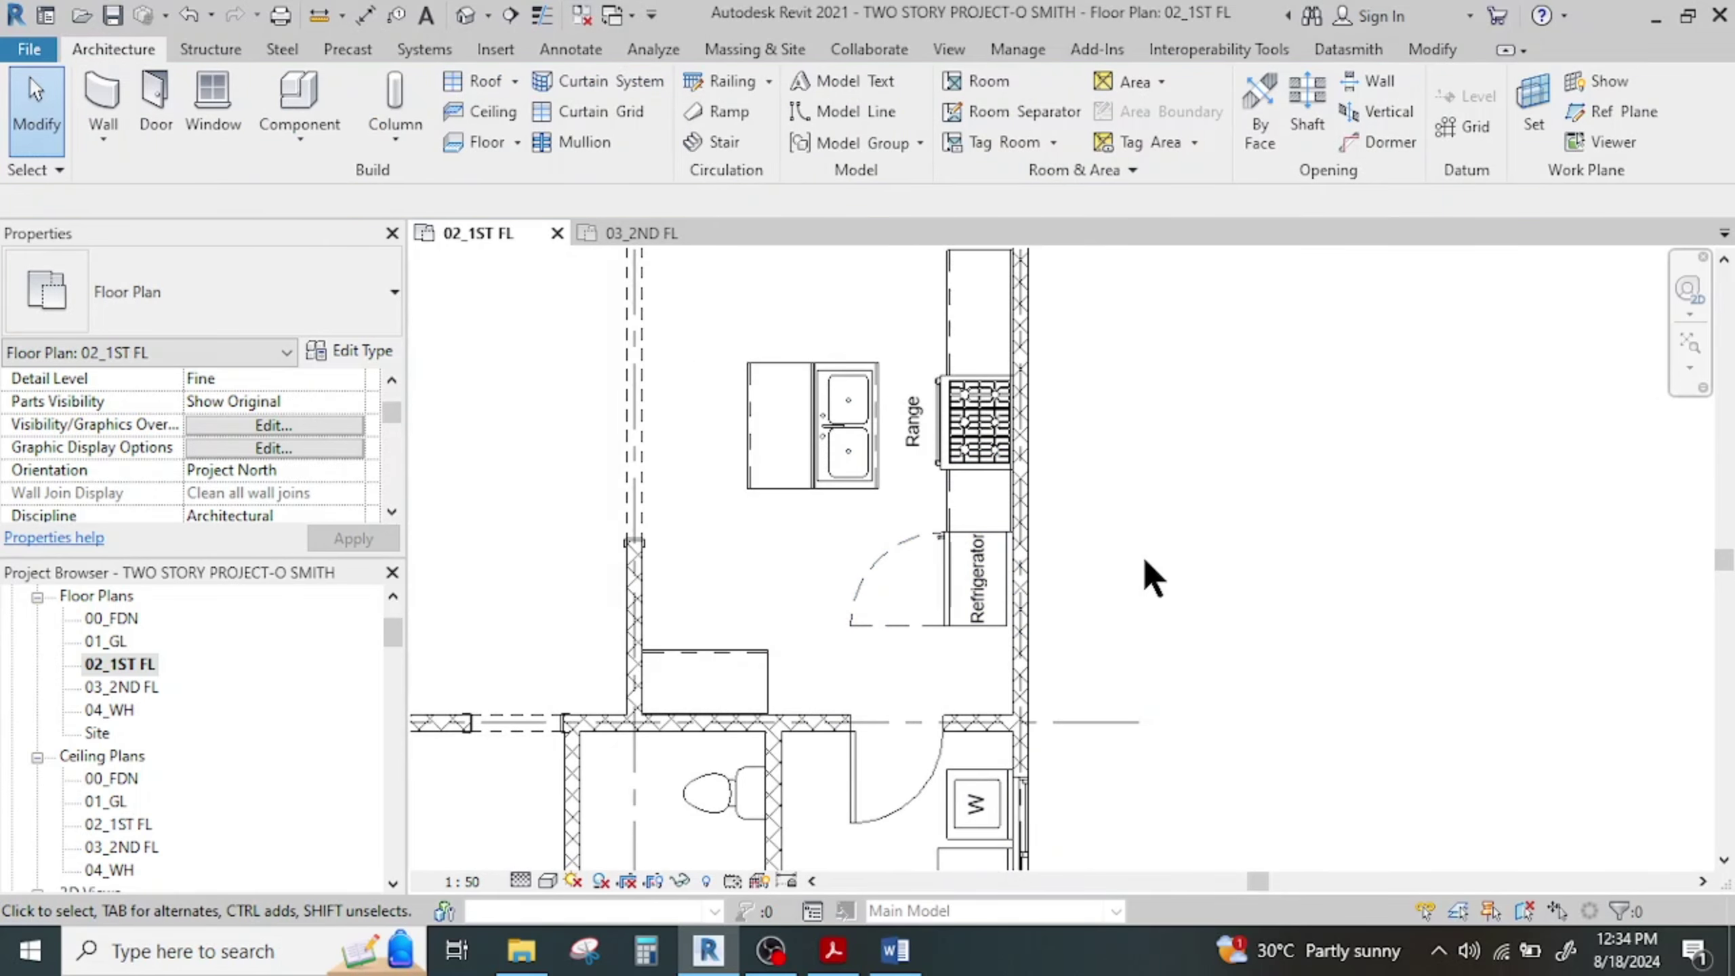
Compare the first-floor kitchen with the PDF floor plan in Acrobat, examining the cabinets around the range and refrigerator, and return to Revit
scroll(1019, 600, down, 2)
scroll(990, 649, up, 3)
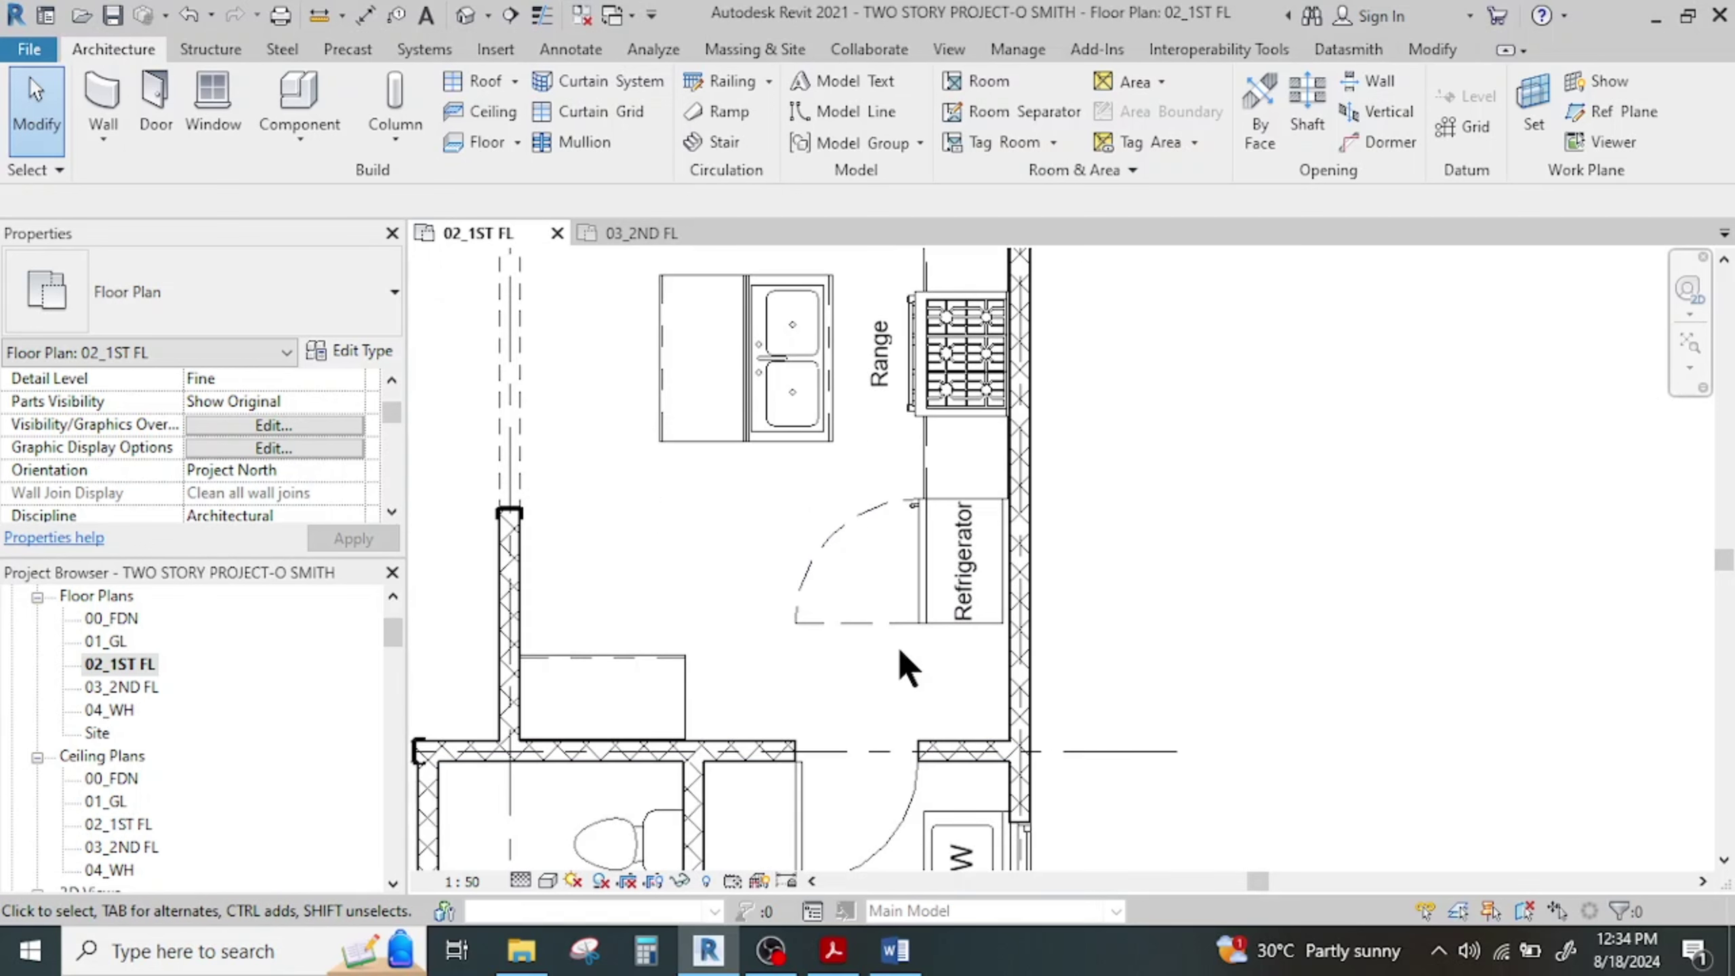
middle_drag(830, 636, 845, 674)
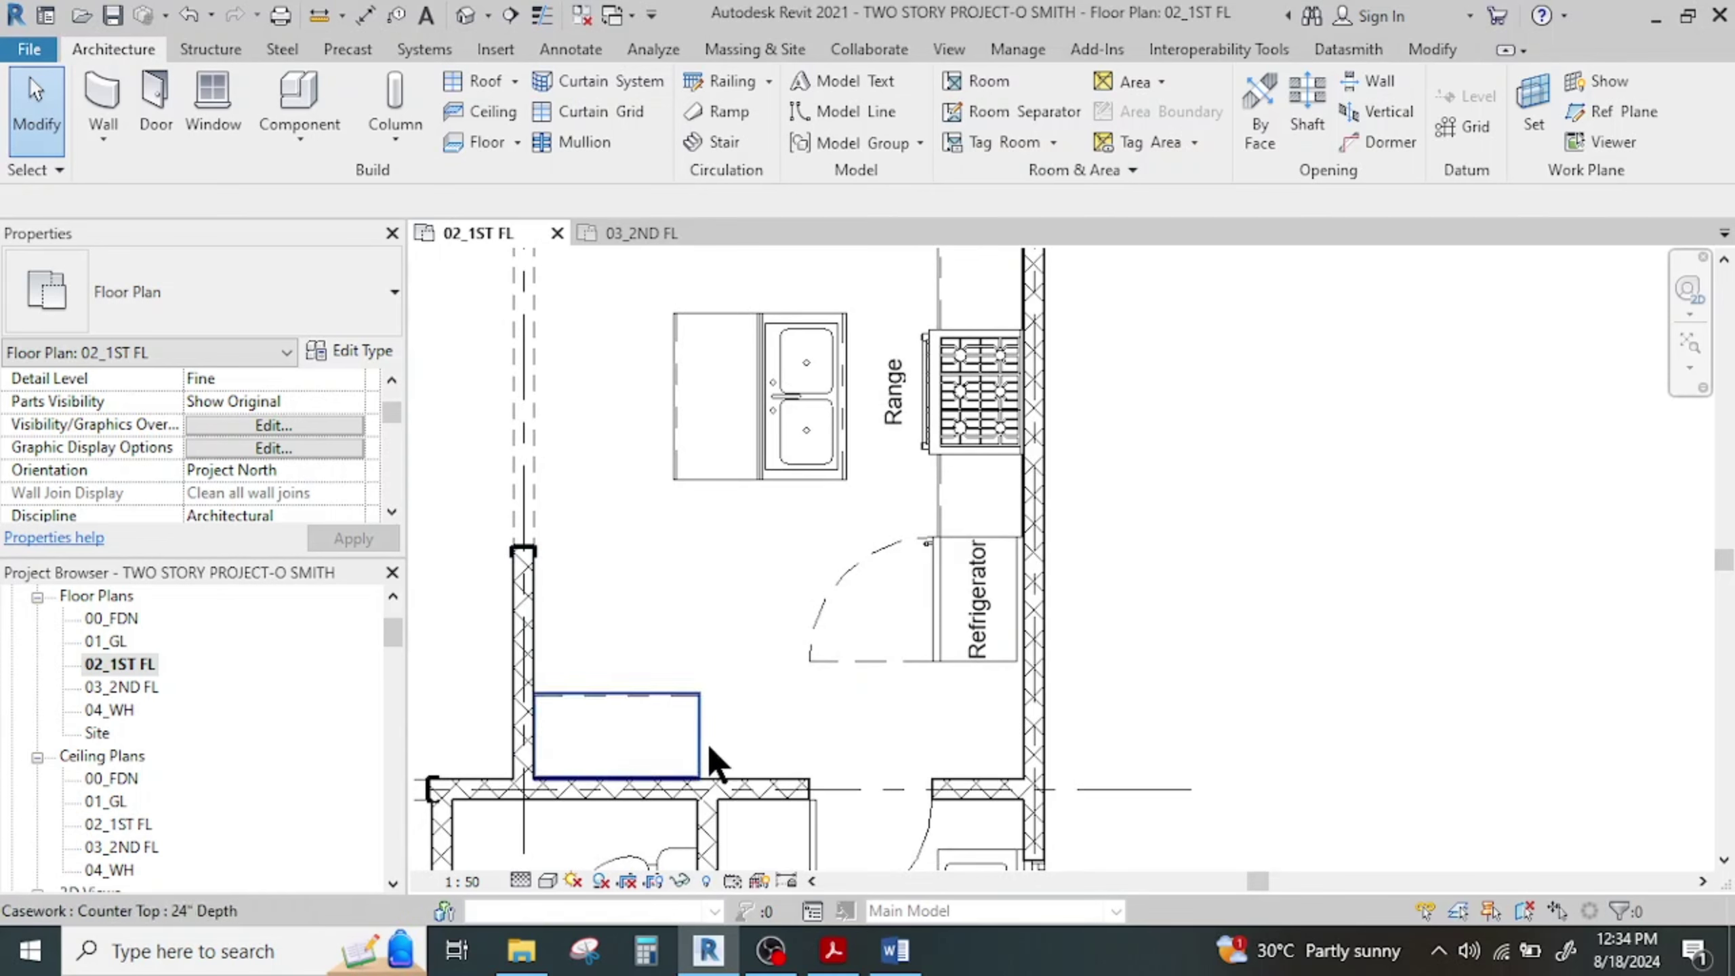
scroll(936, 487, down, 3)
middle_drag(938, 488, 936, 576)
scroll(991, 360, up, 2)
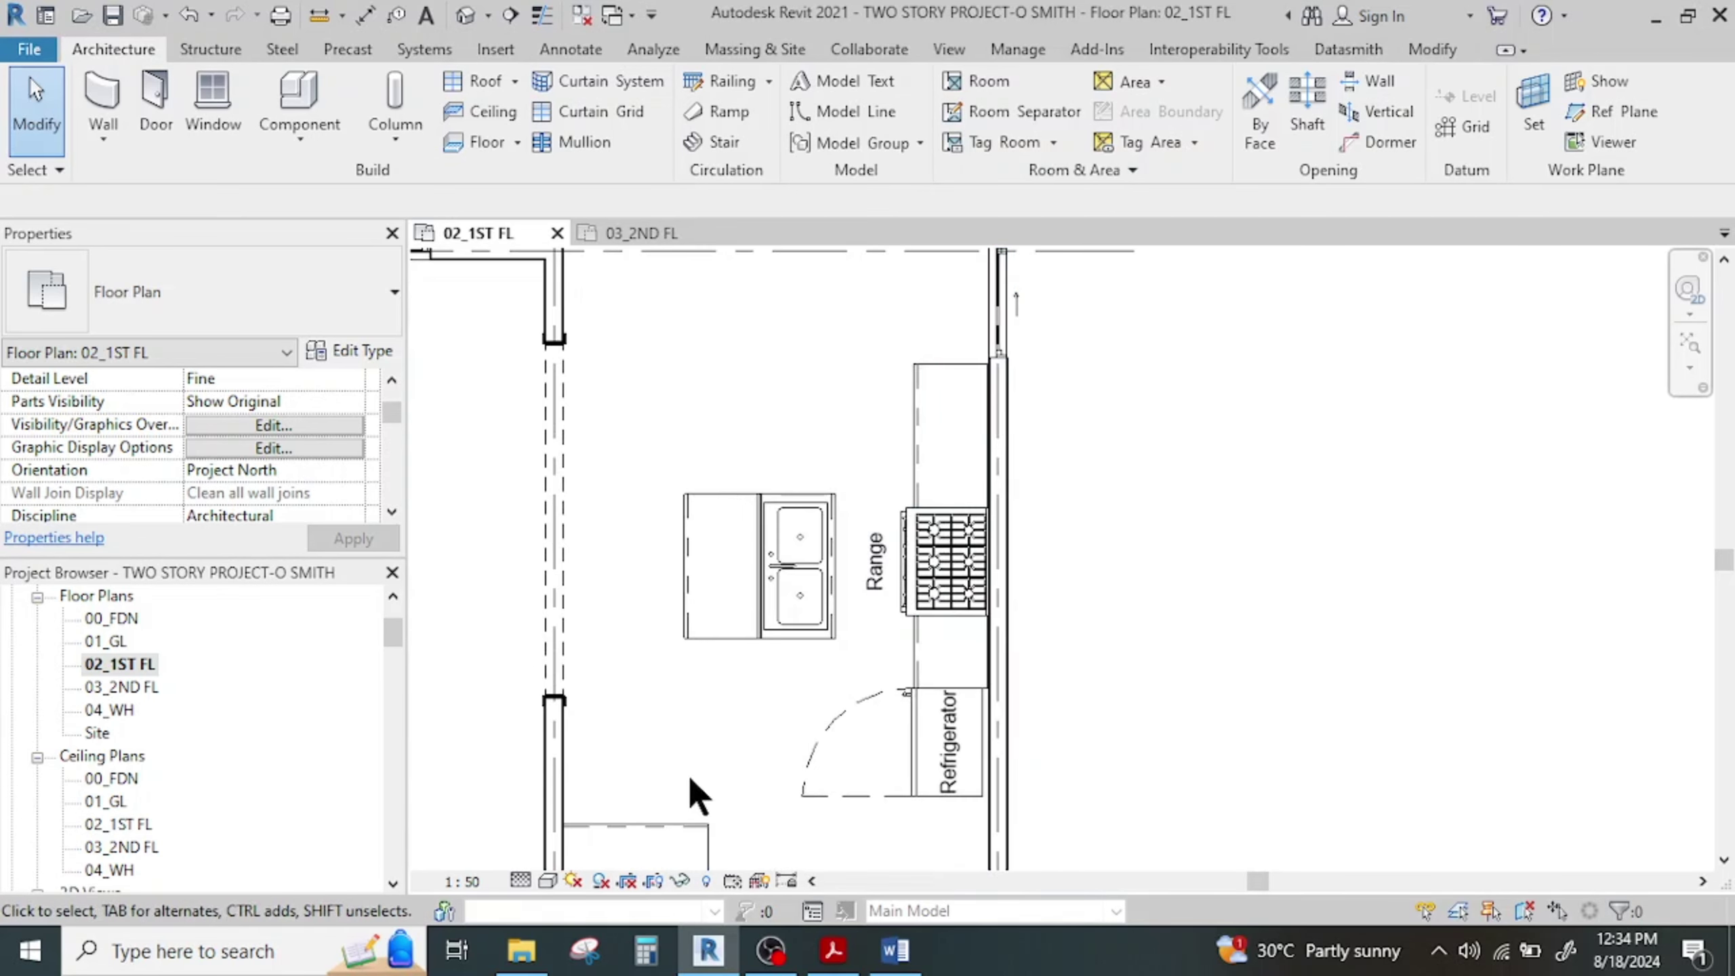
middle_drag(697, 797, 698, 601)
click(834, 952)
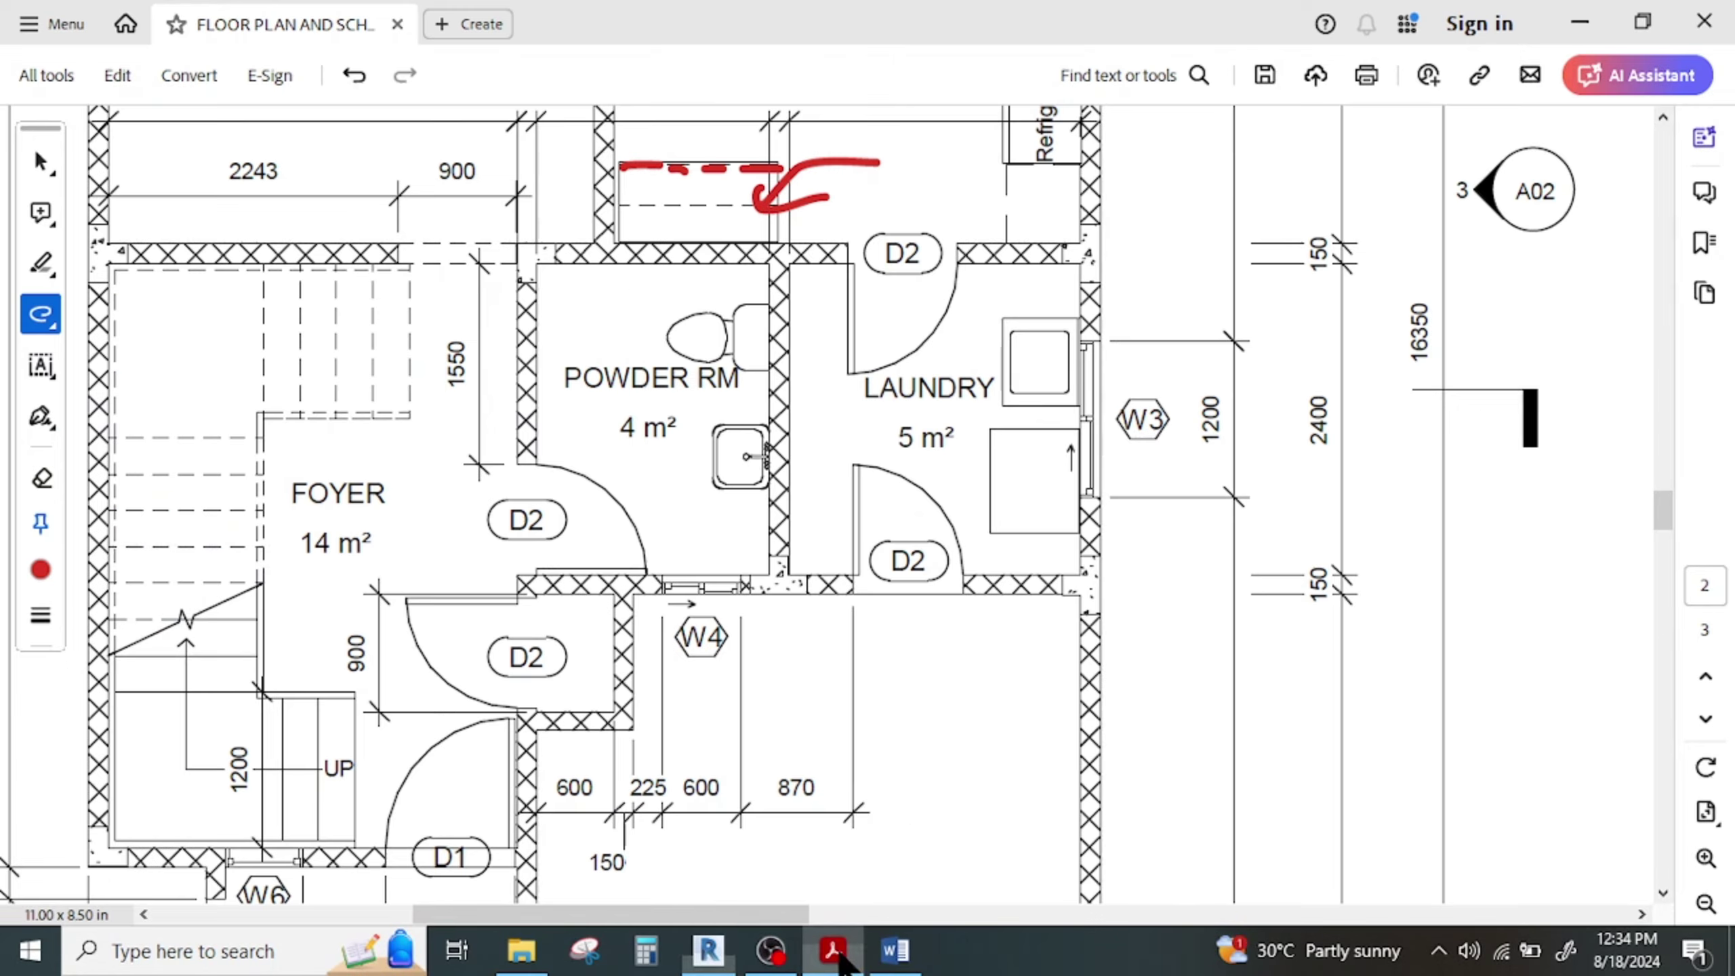
scroll(1033, 456, up, 4)
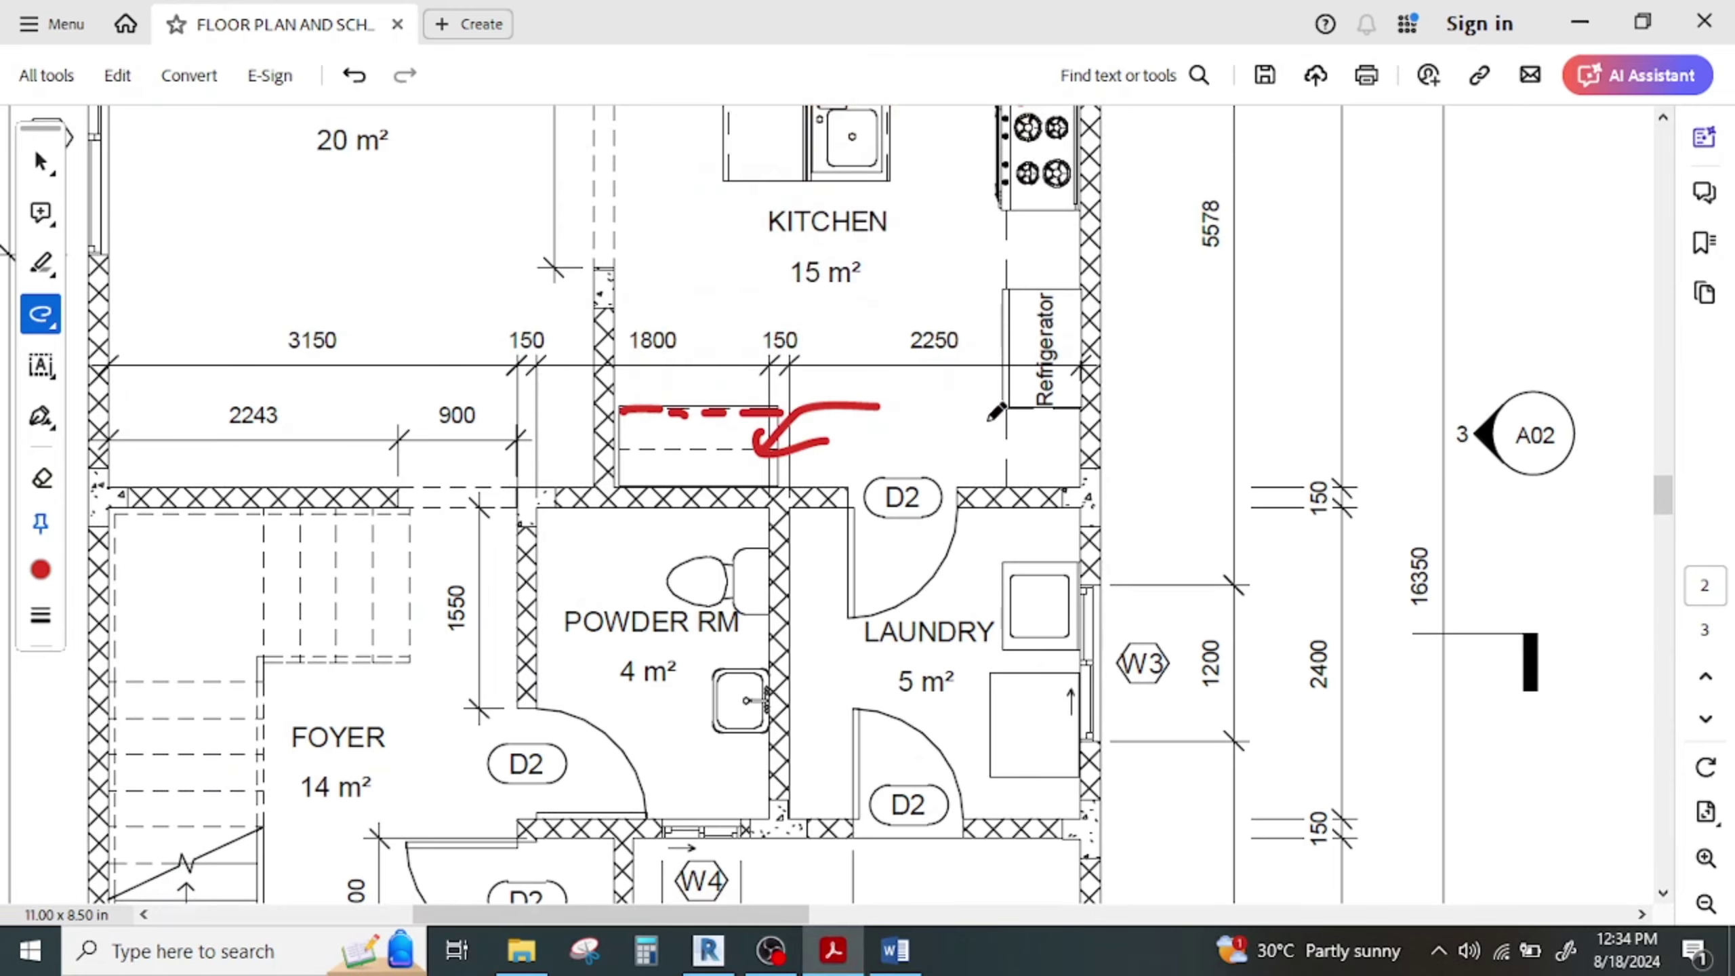
scroll(913, 412, up, 3)
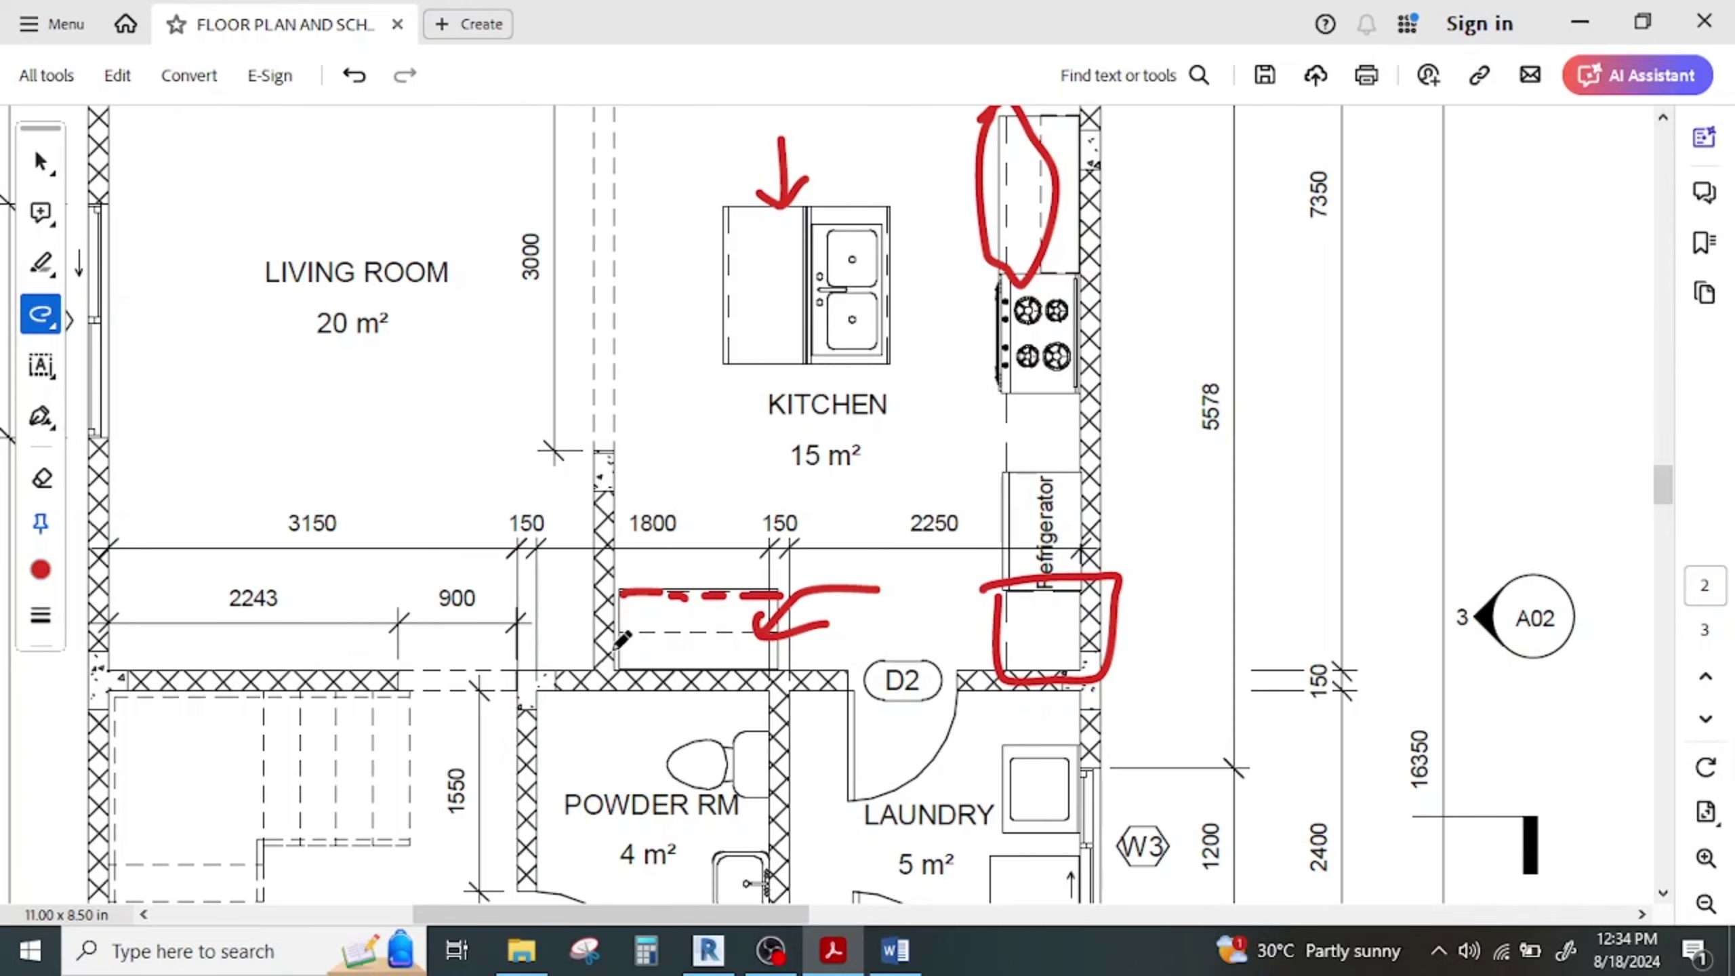
scroll(1006, 316, up, 3)
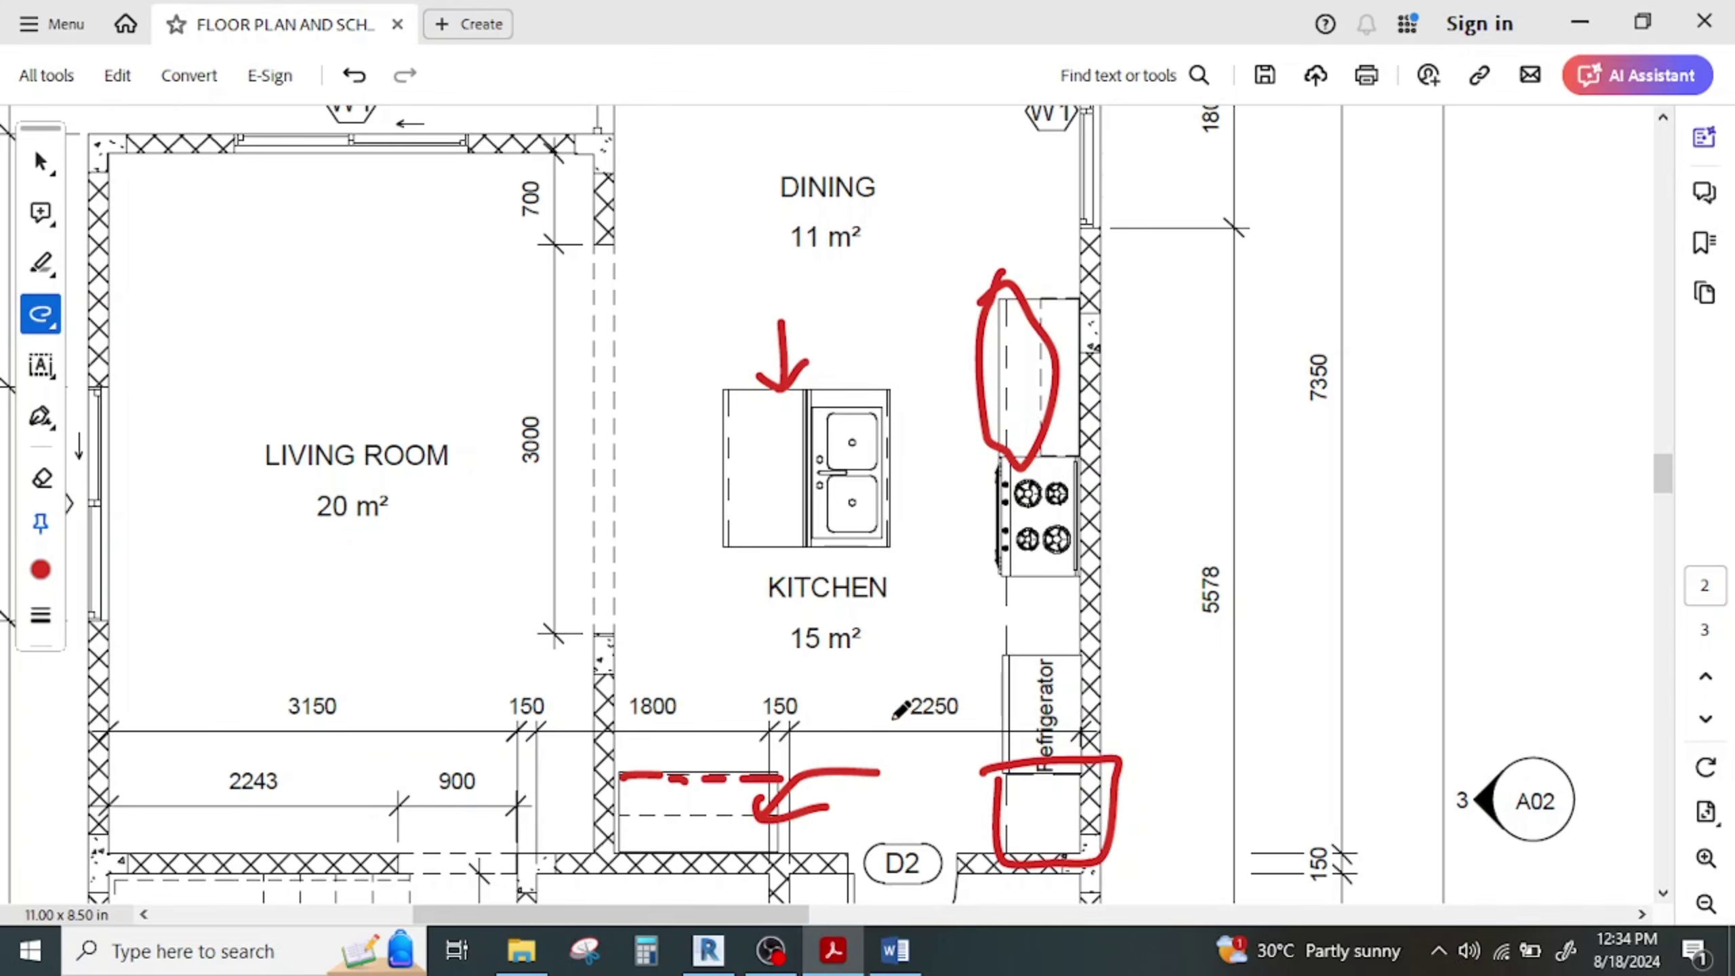
click(704, 957)
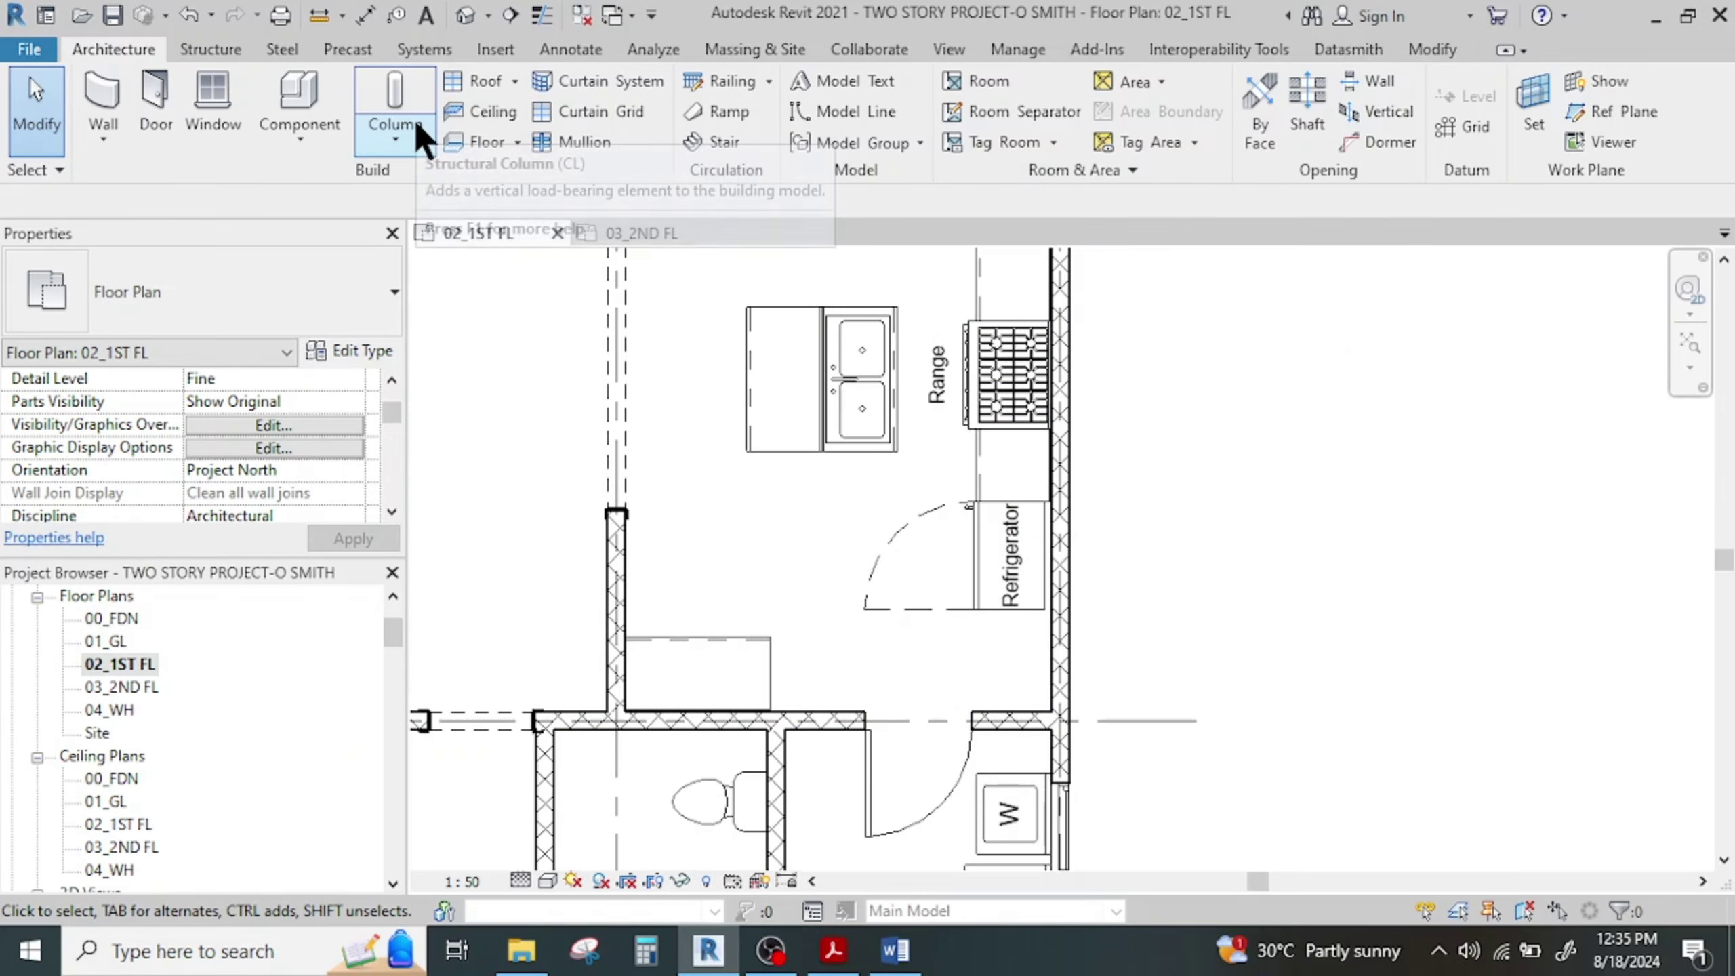
Search the component types for tall cabinets and load the Tall Cabinet-Double Door(4) family from the Casework Tall Cabinets folder
click(296, 92)
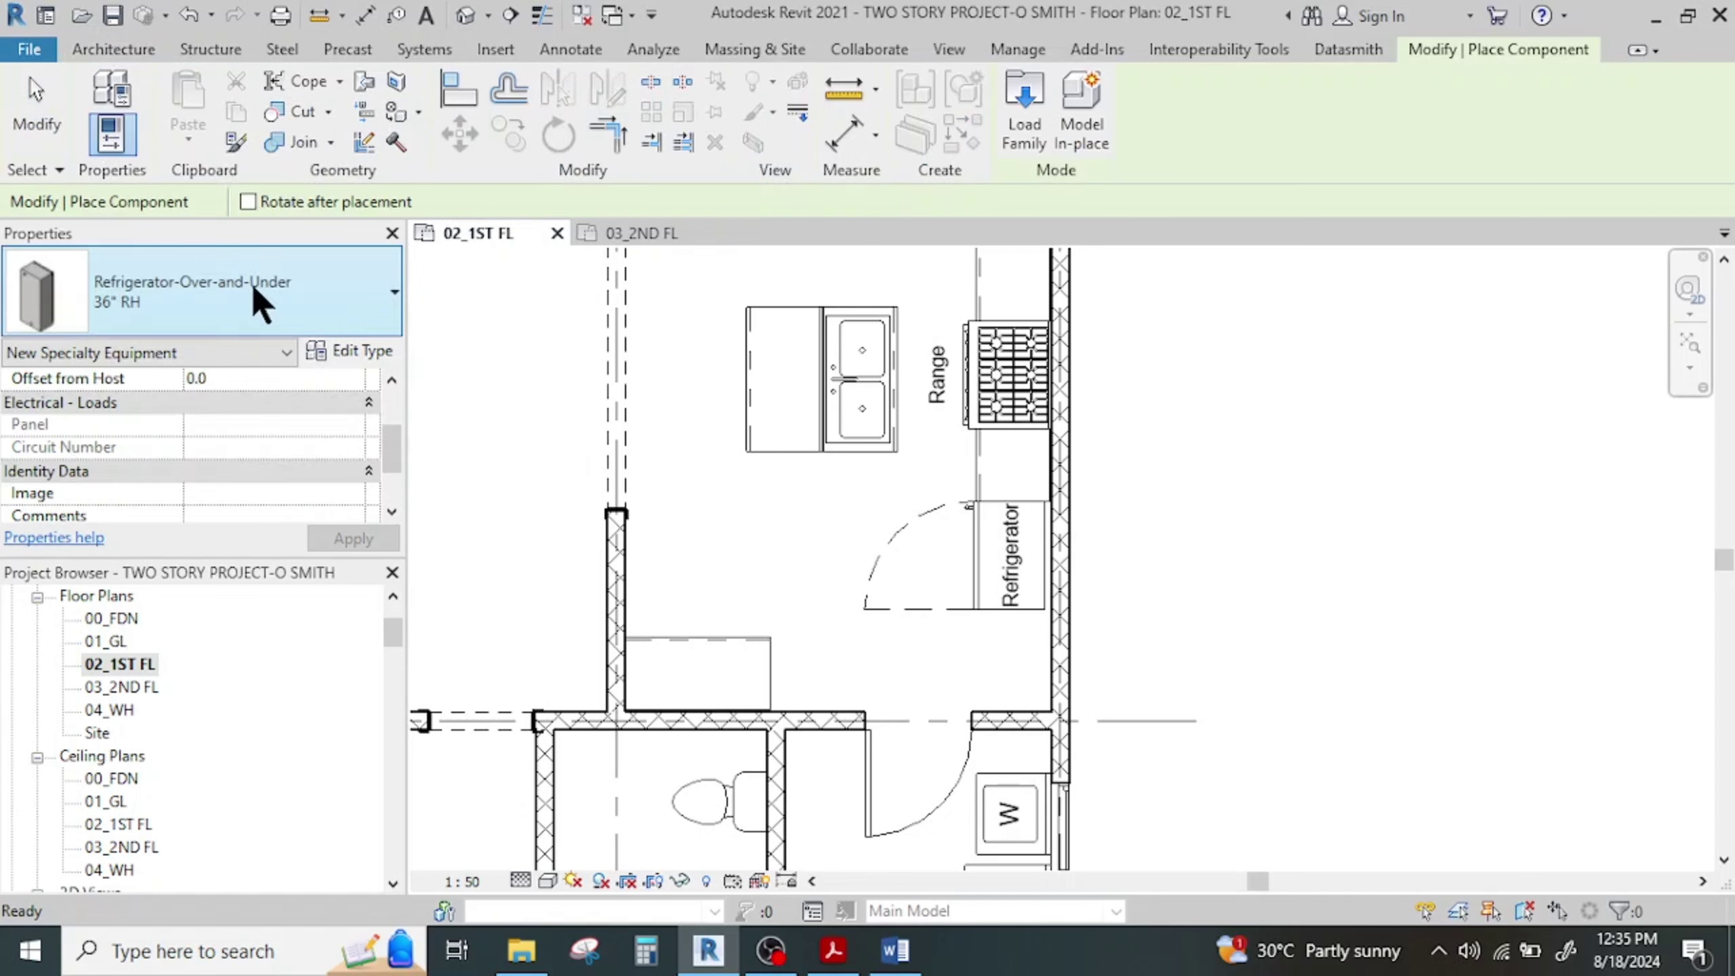
click(258, 290)
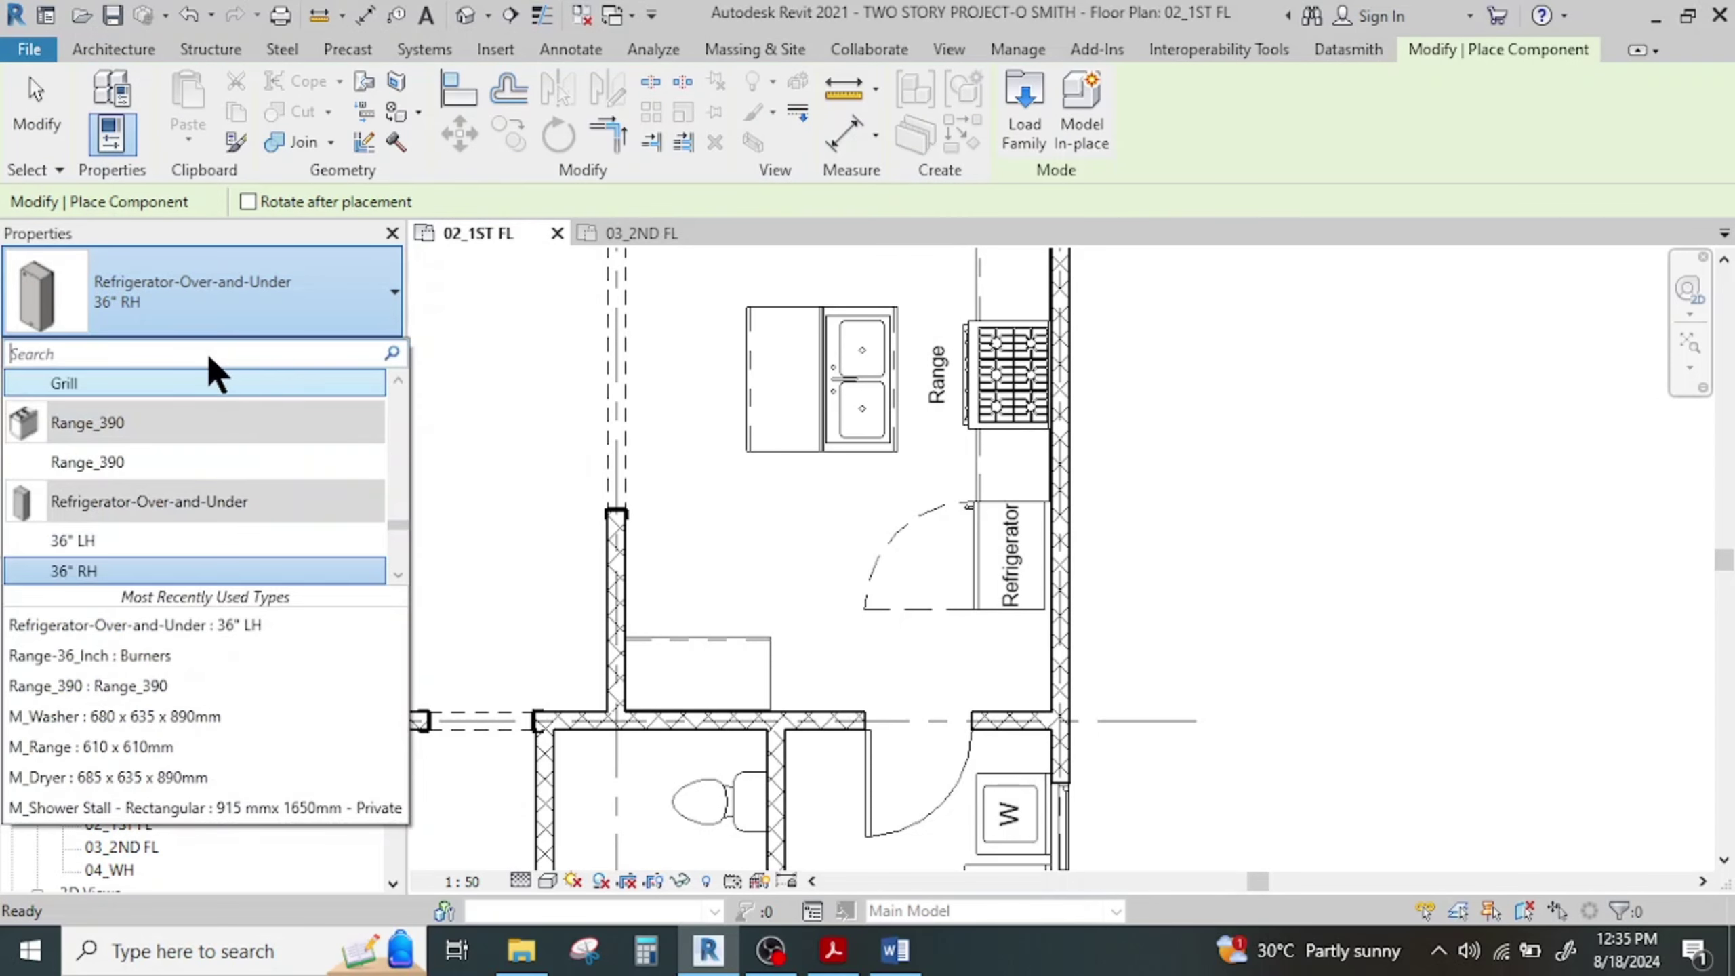
text(tall)
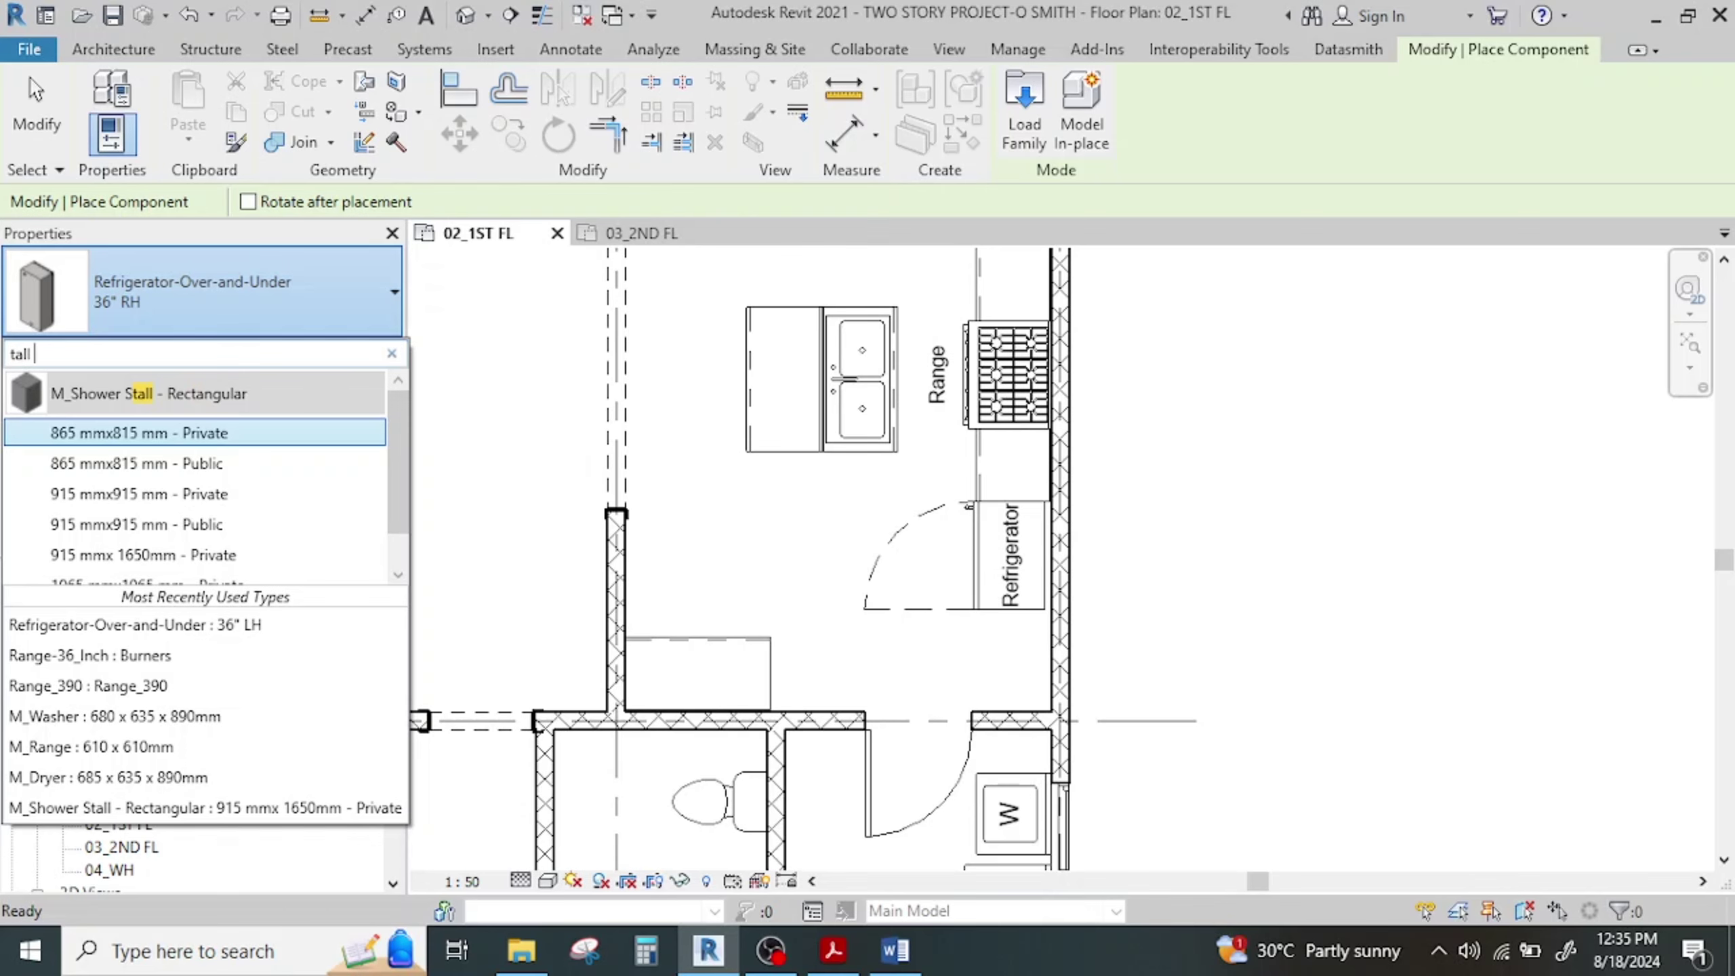
text( ca)
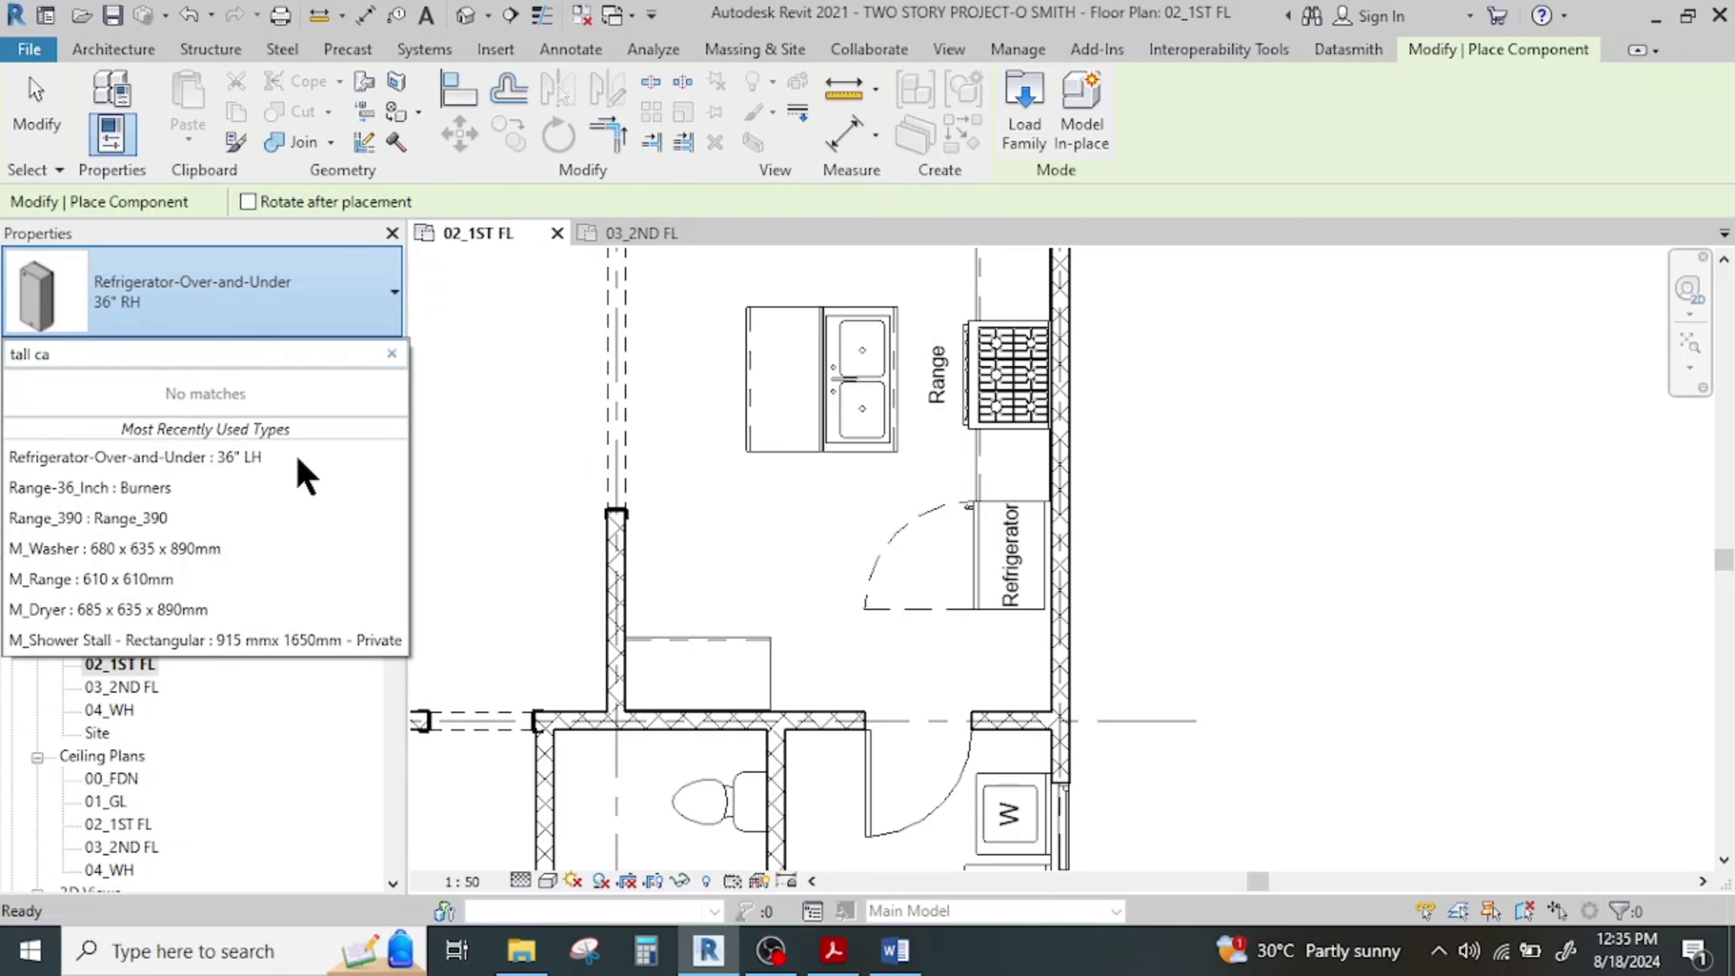
click(1010, 116)
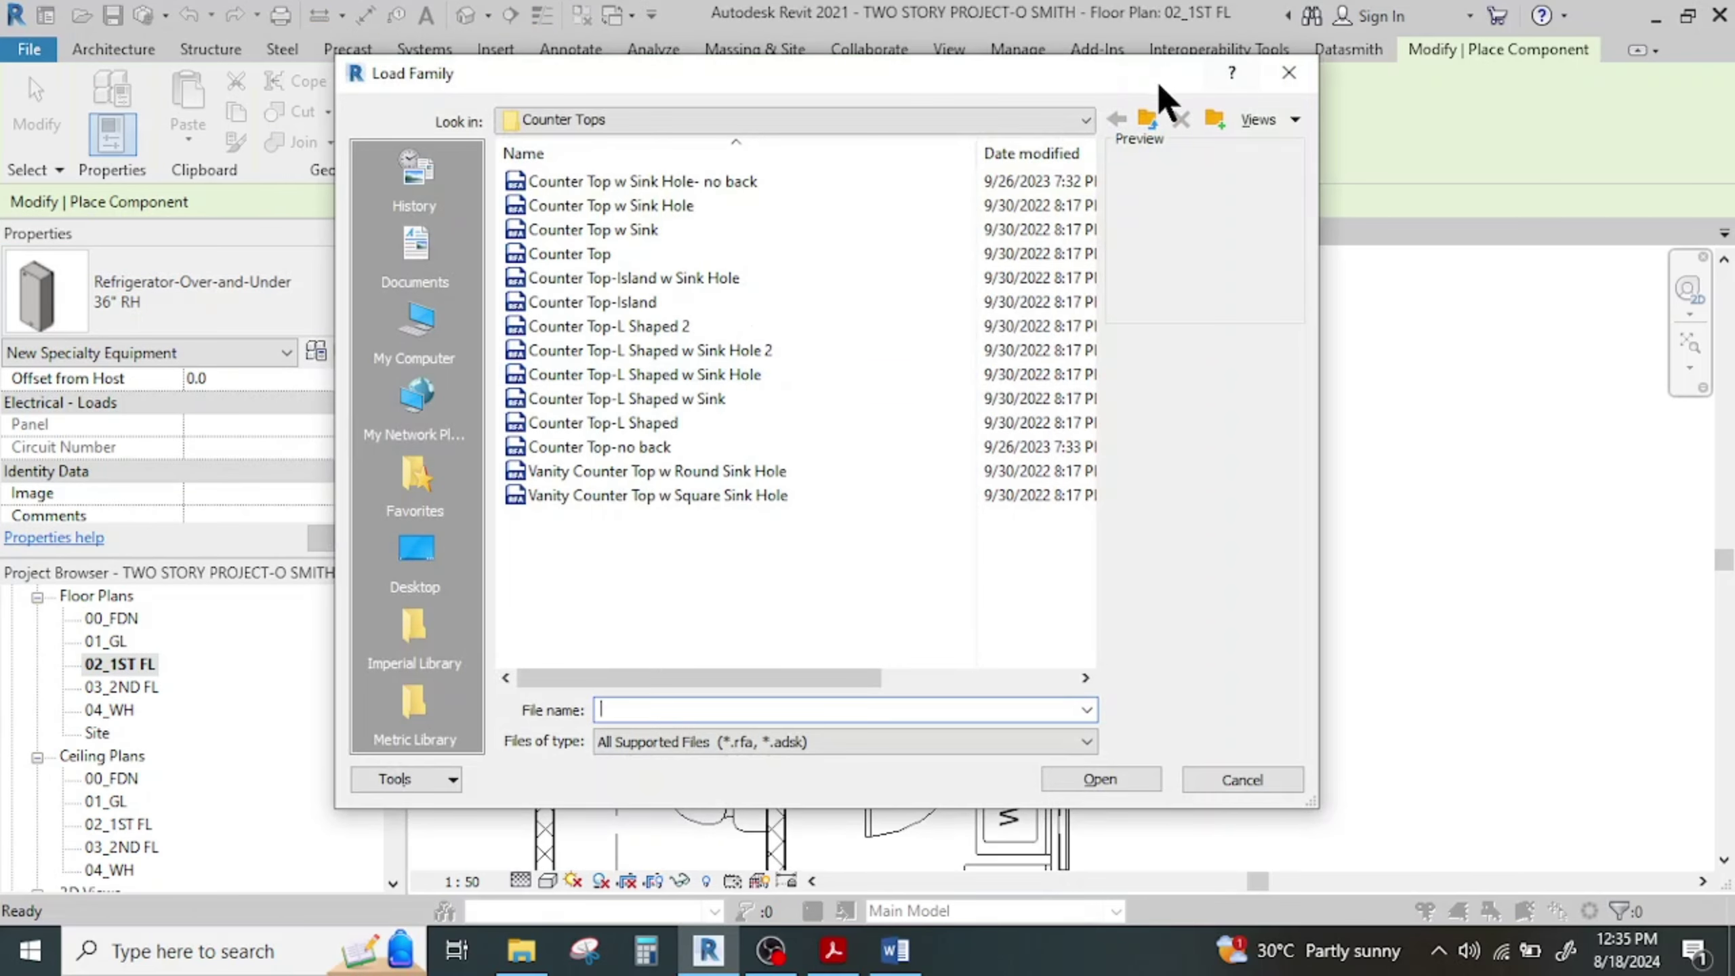
click(1147, 120)
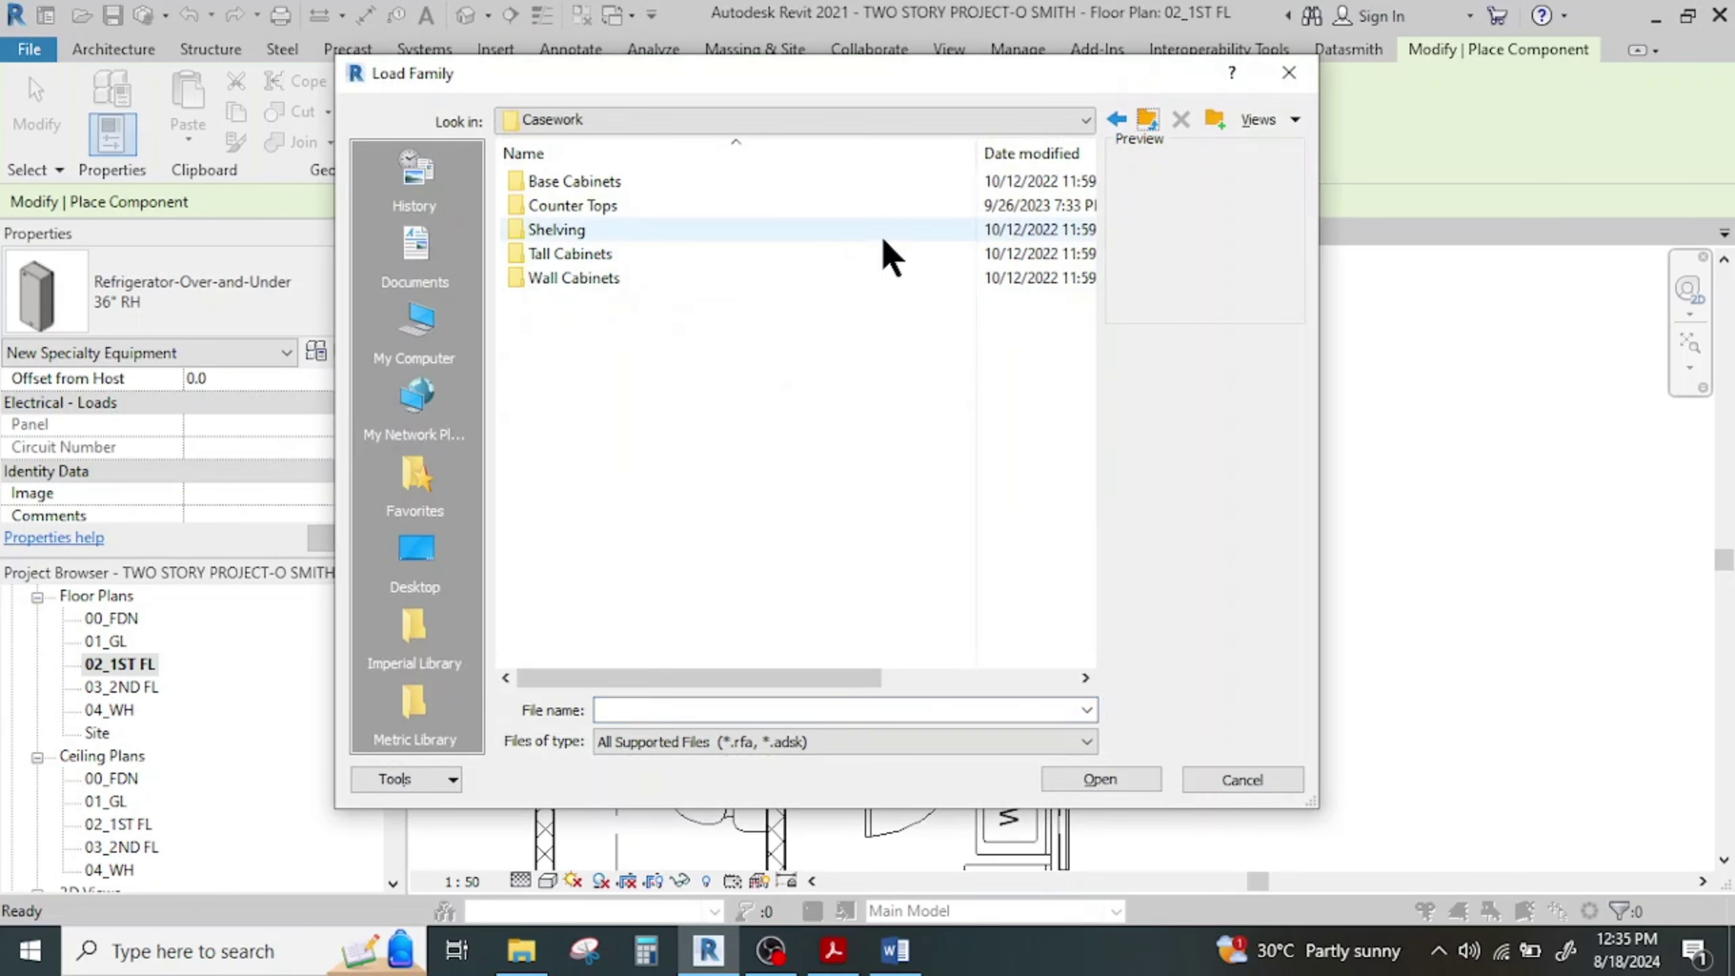
double_click(659, 255)
click(702, 232)
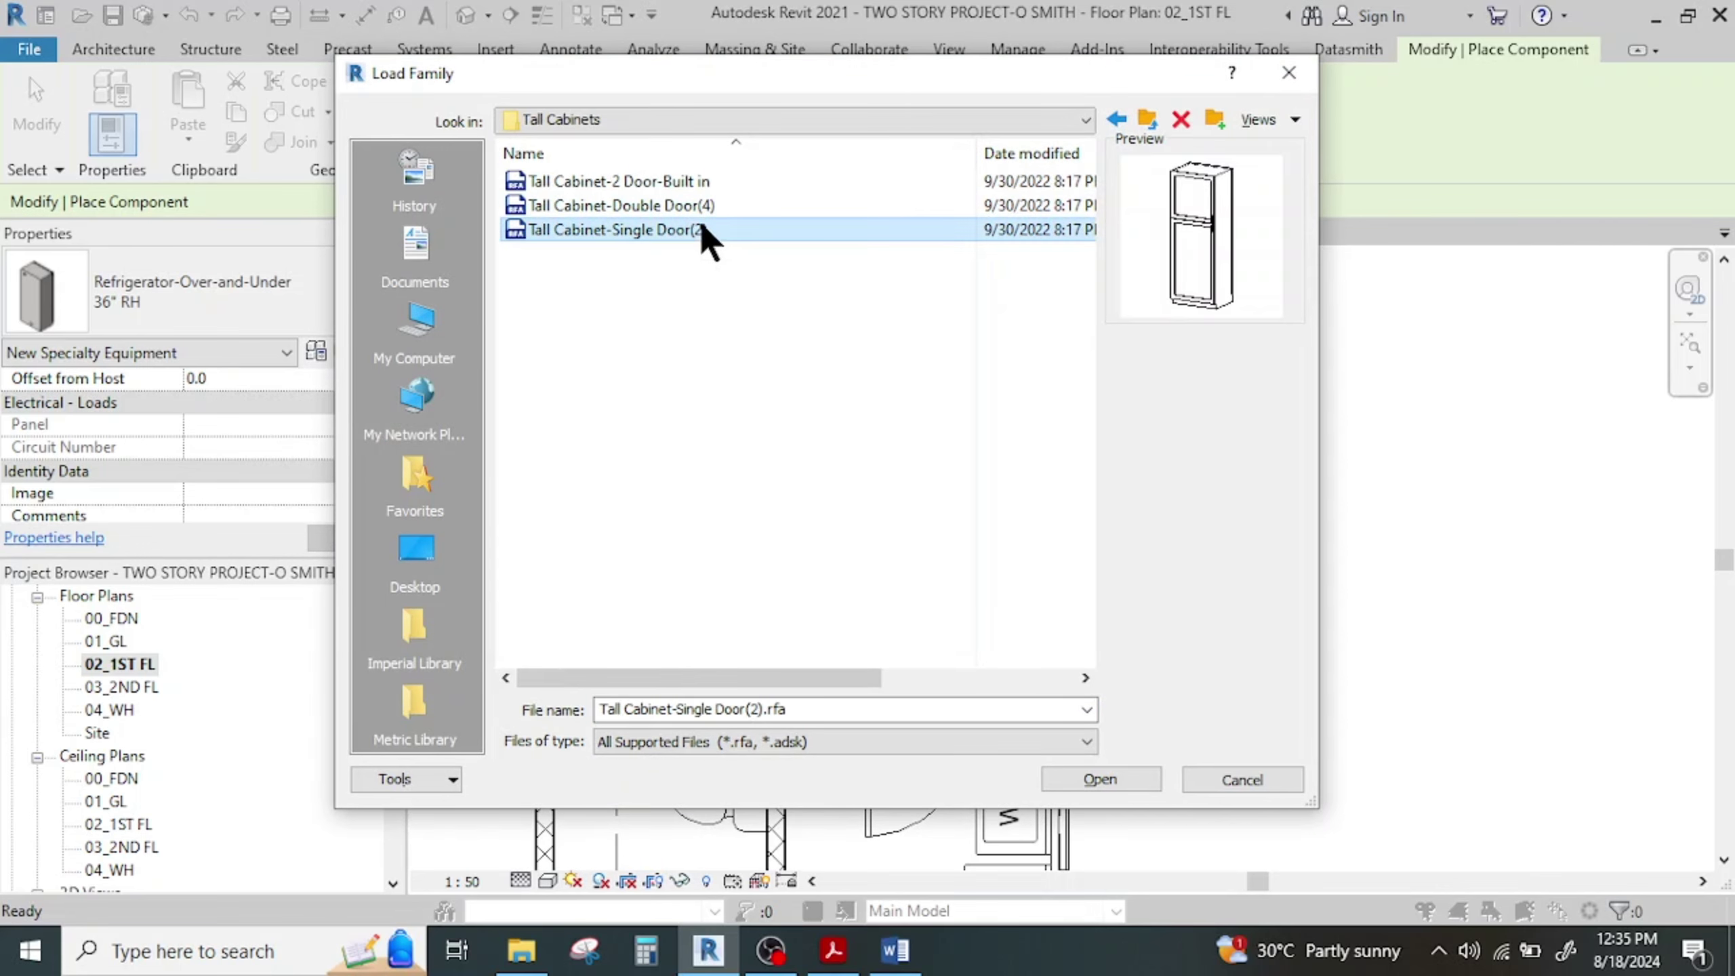
click(715, 207)
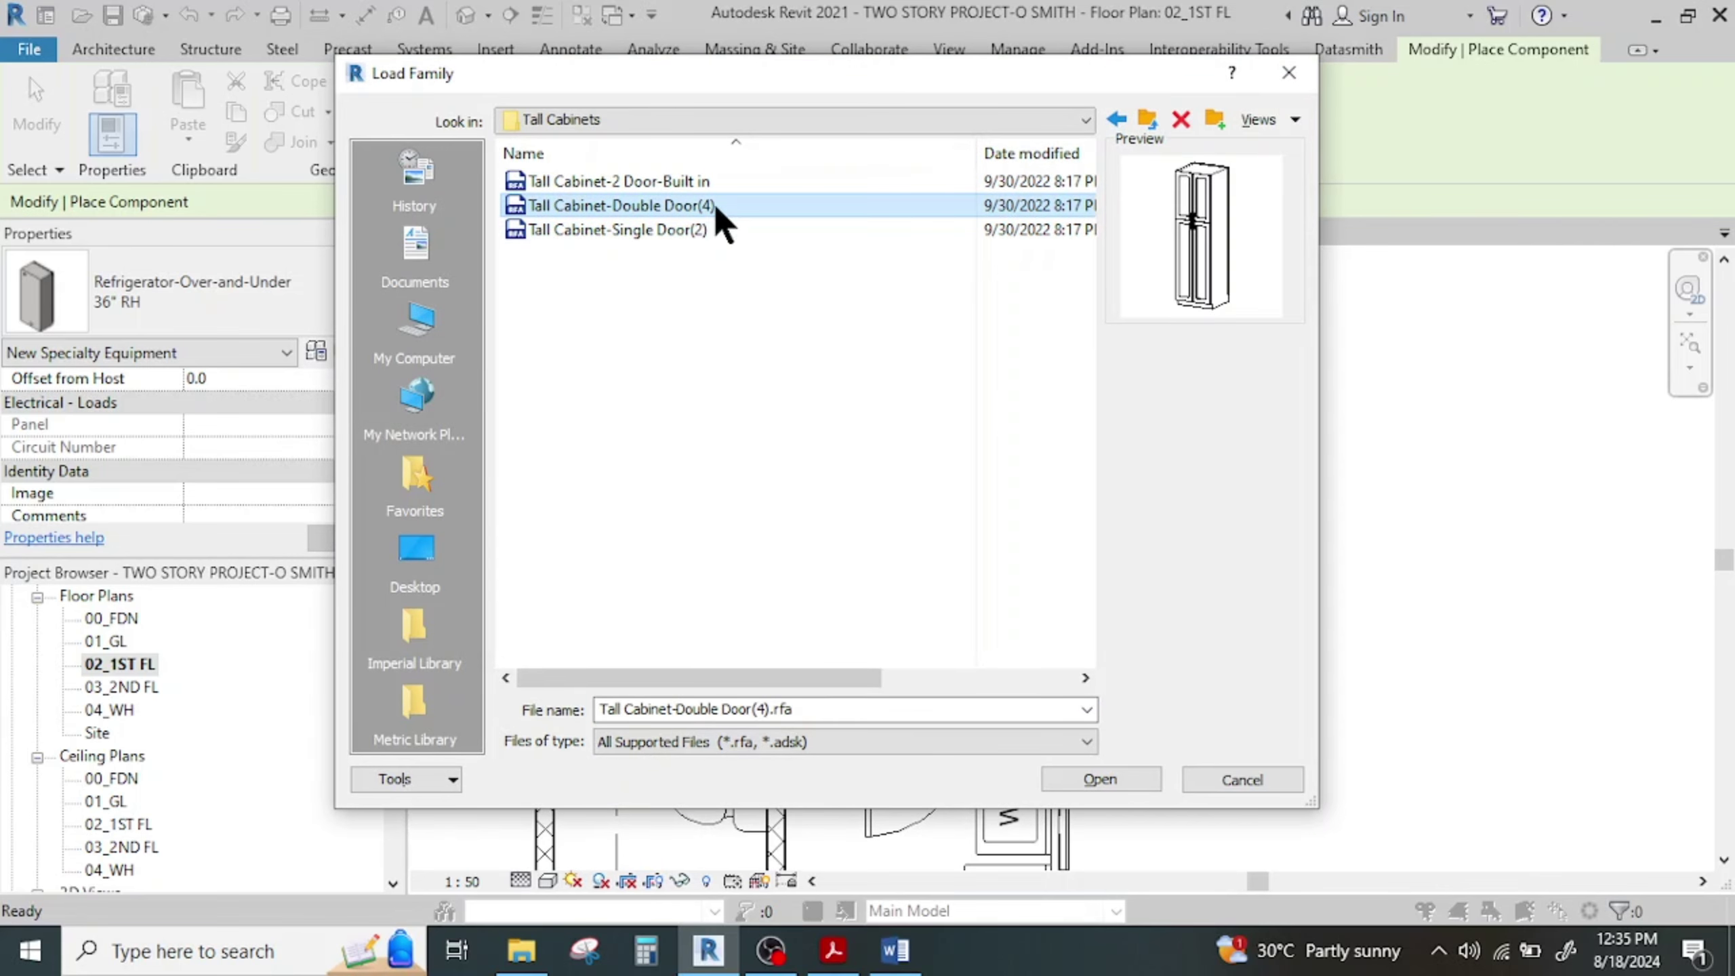
click(1136, 781)
Place the 30" double-door tall cabinet in the kitchen corner between the exterior wall and the laundry wall, with its back against the exterior wall
scroll(976, 661, up, 3)
key(space)
key(space)
key(space)
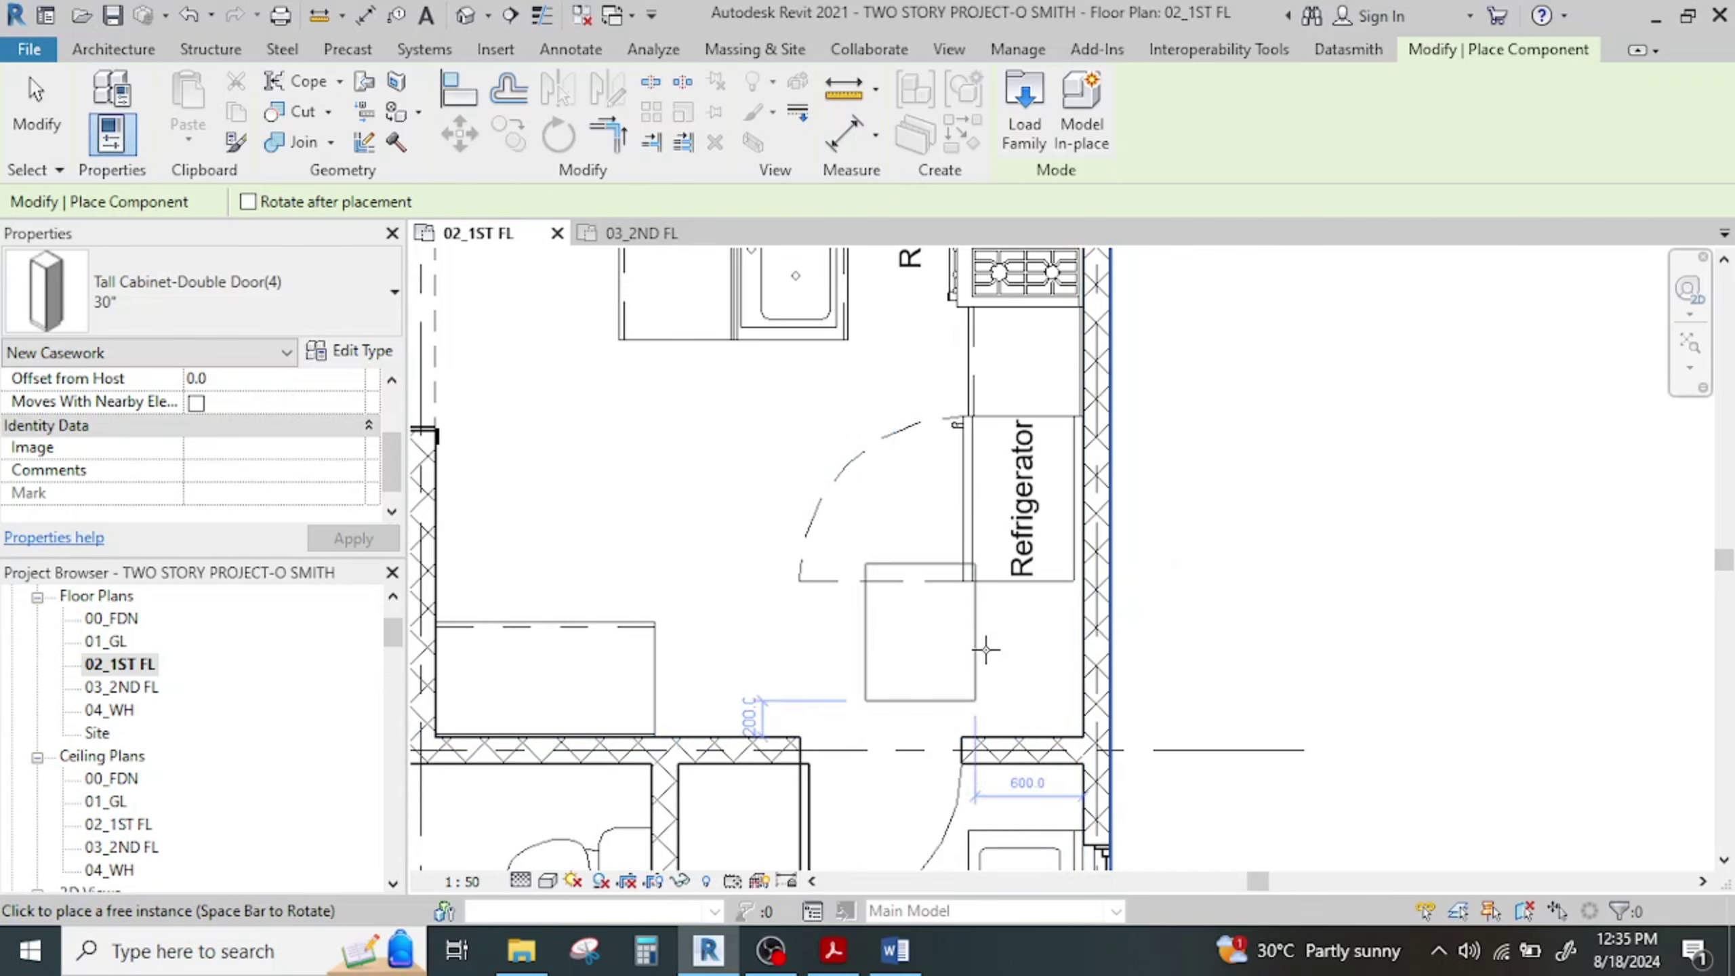
scroll(1050, 663, up, 2)
click(1092, 664)
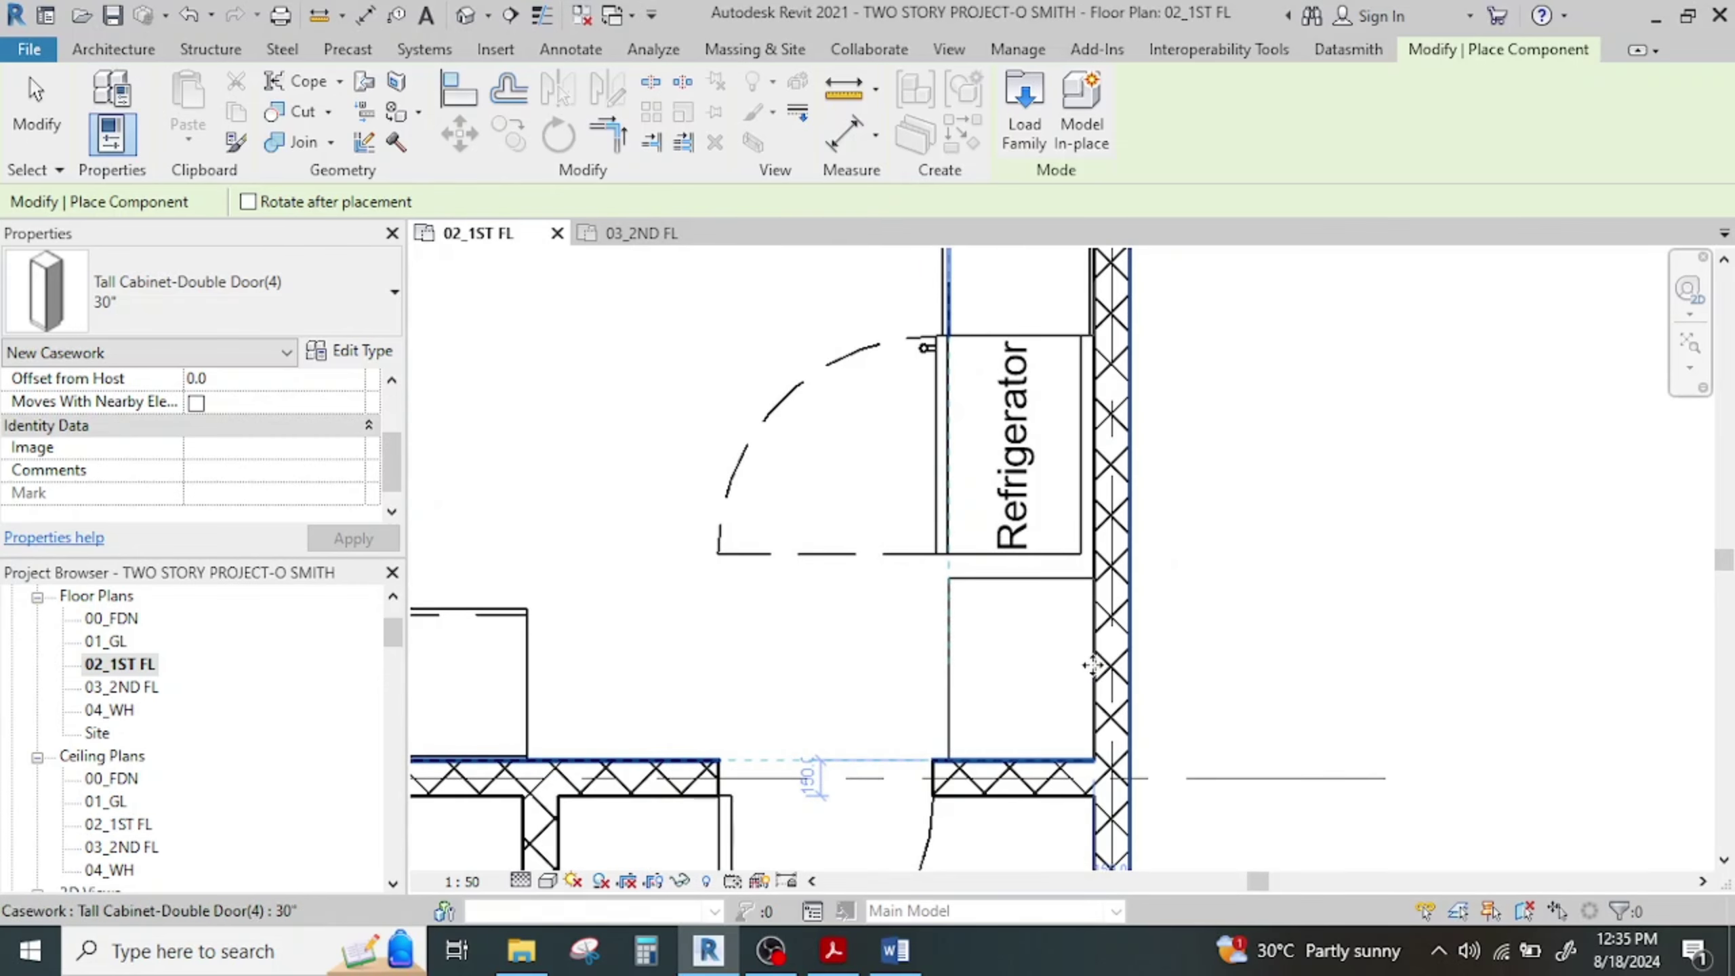
scroll(1220, 523, down, 4)
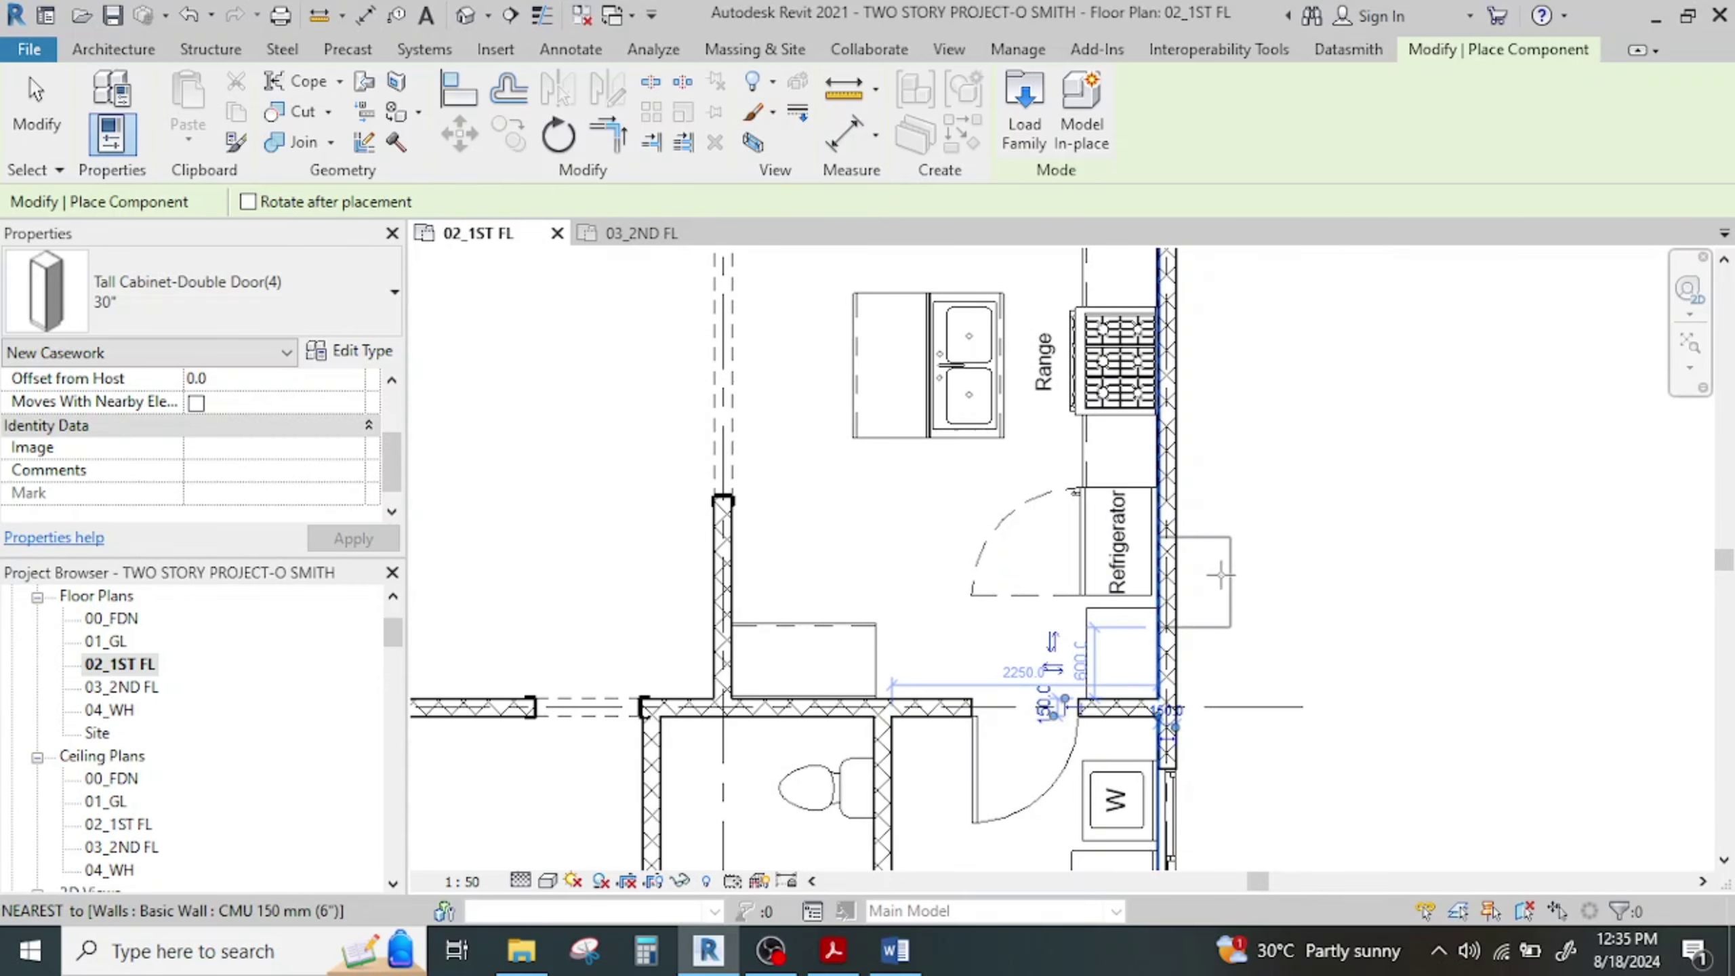
key(Escape)
key(Escape)
Shift the range, refrigerator, base cabinets and countertops together along the exterior wall until the refrigerator meets the tall cabinet
middle_drag(1161, 625, 1099, 727)
middle_drag(1014, 407, 997, 463)
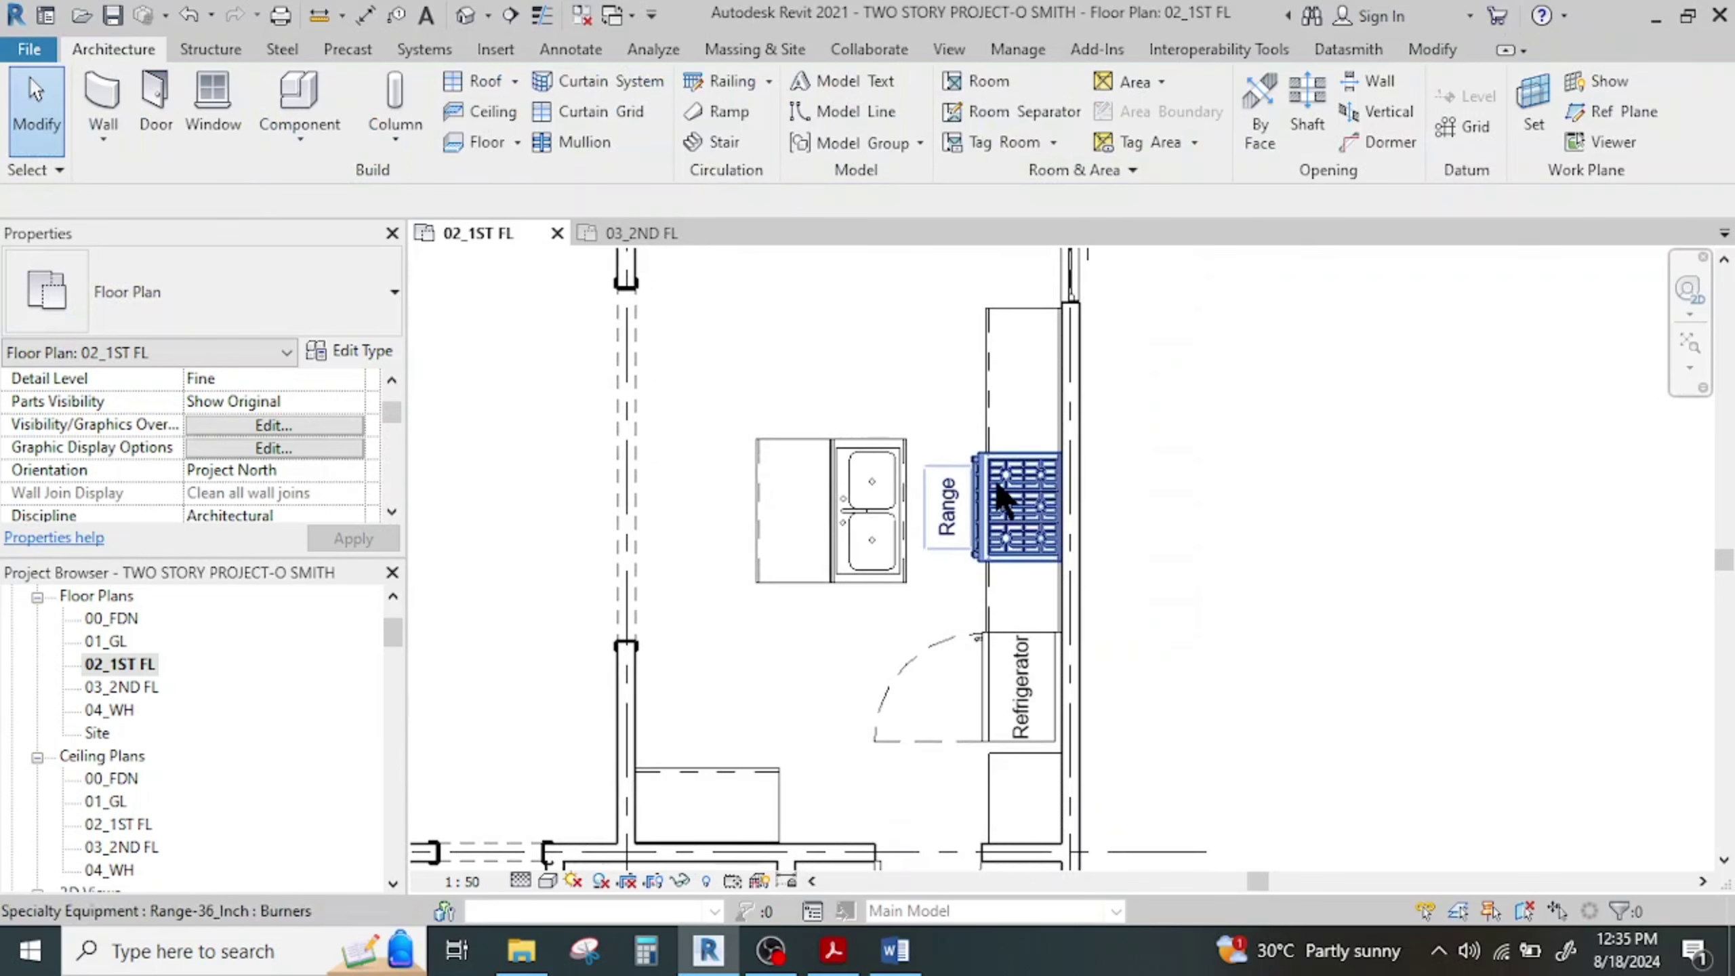
drag(877, 250, 1141, 764)
ctrl+click(973, 726)
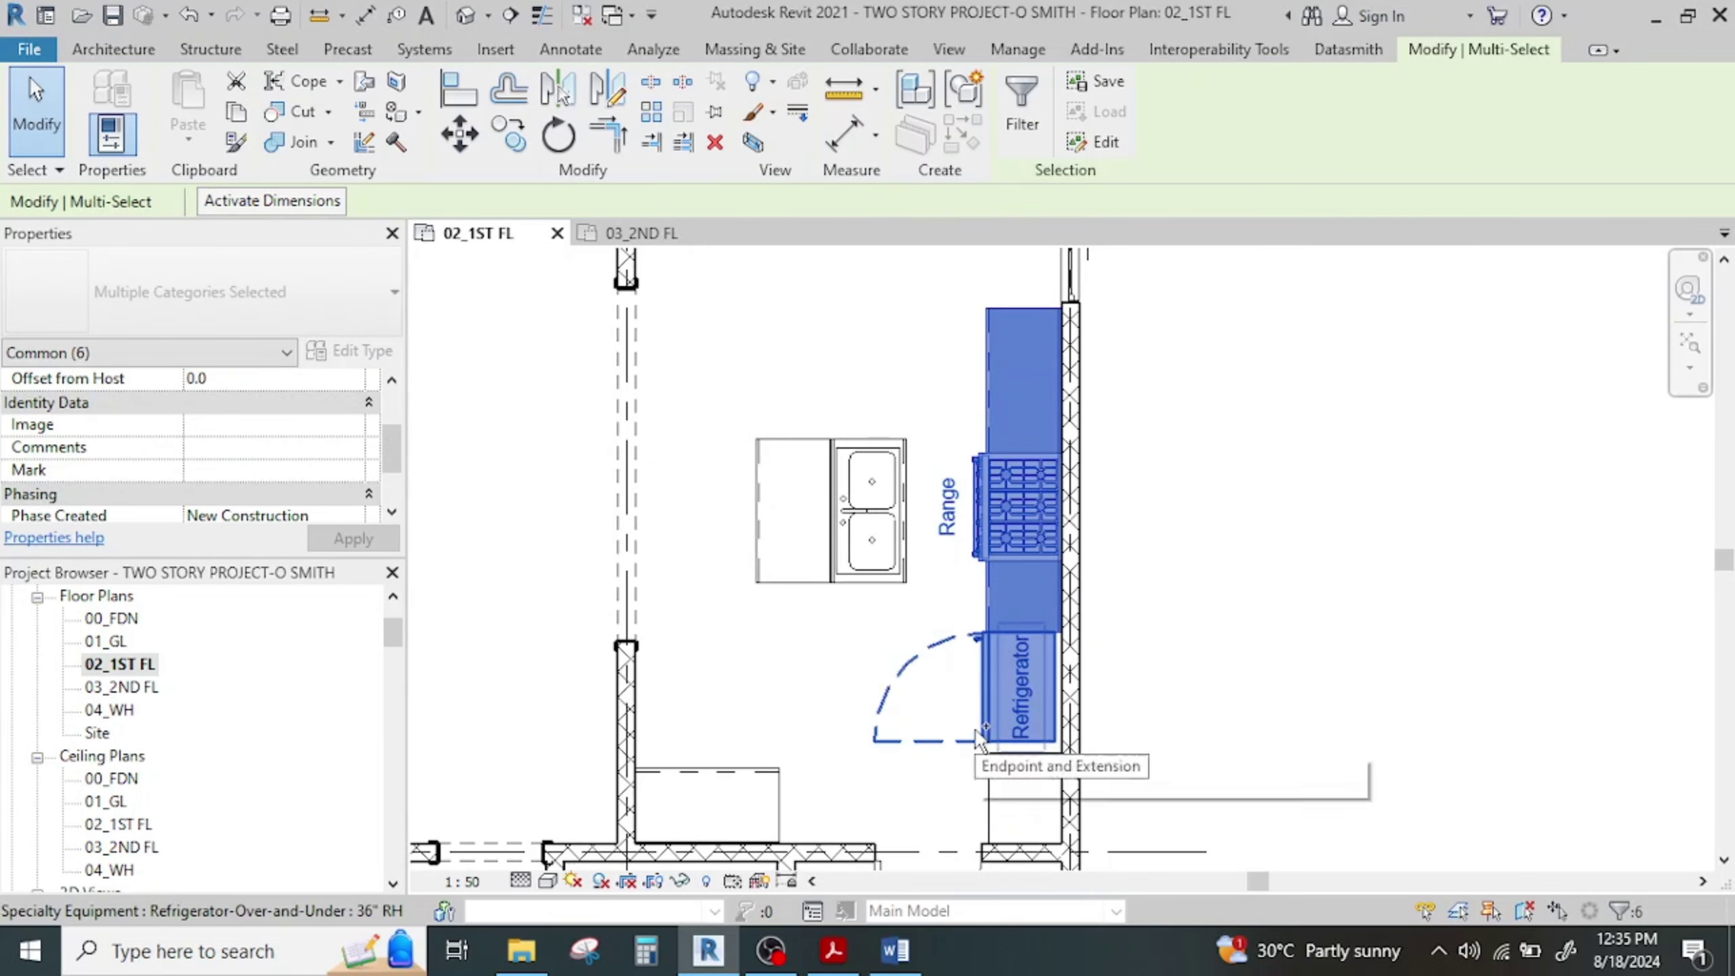
scroll(1072, 753, up, 2)
key(Down)
key(Down)
key(Down)
key(Down)
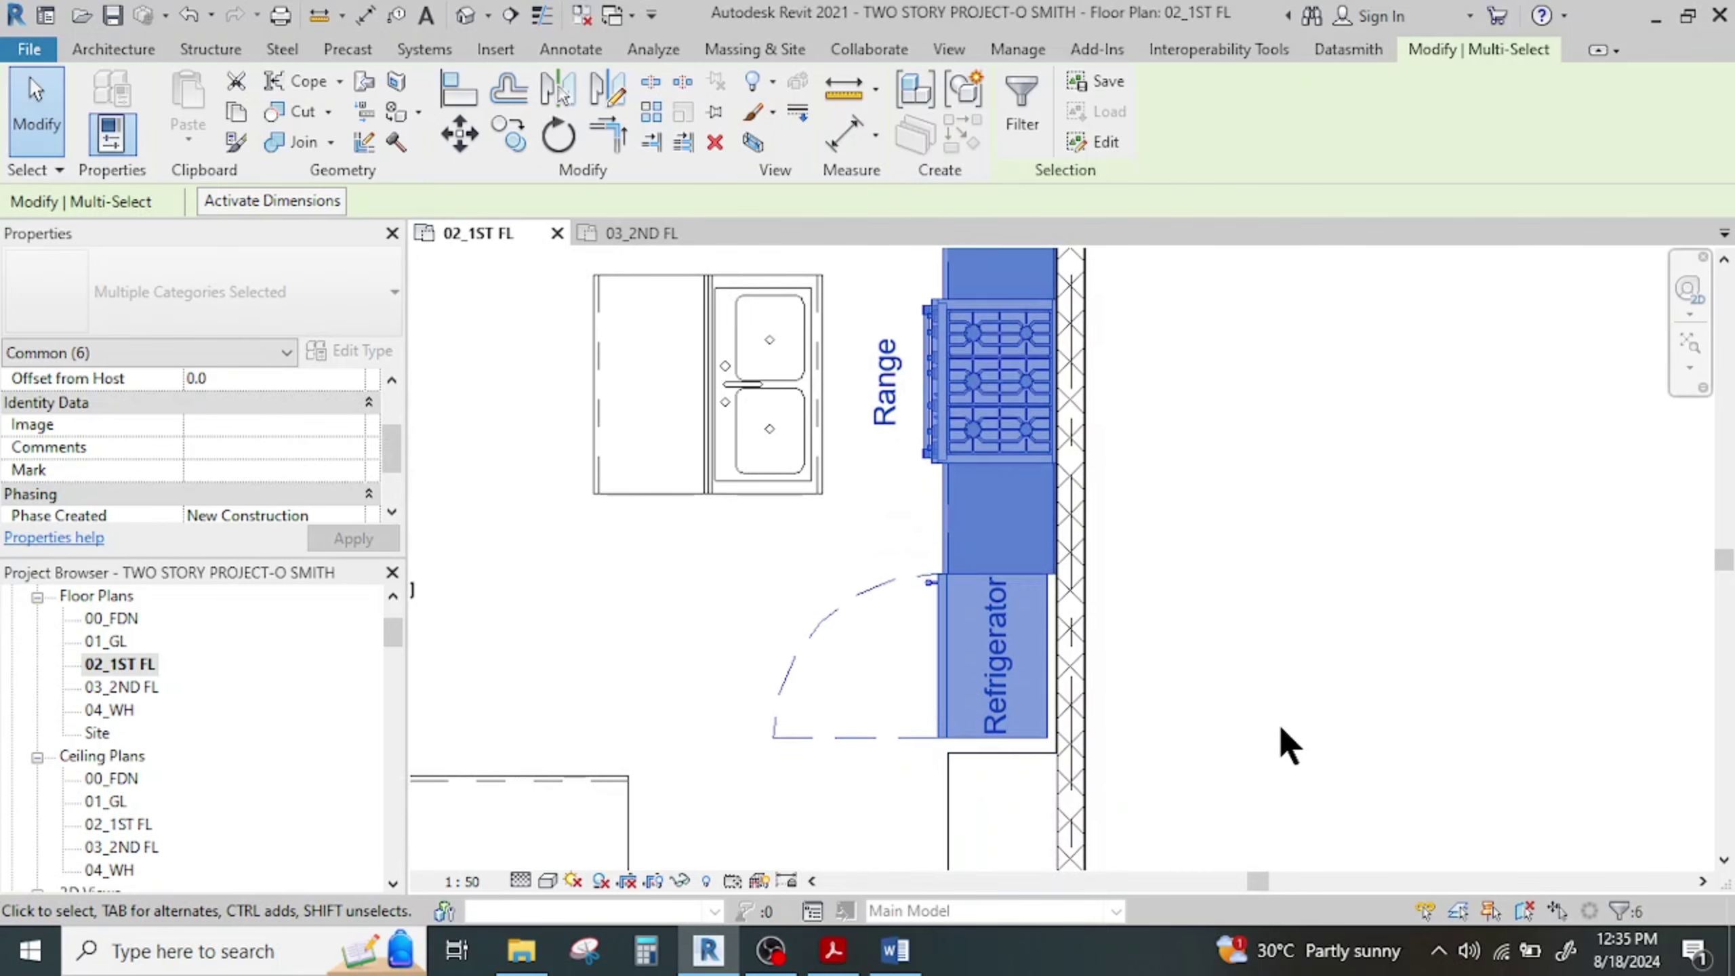
key(Down)
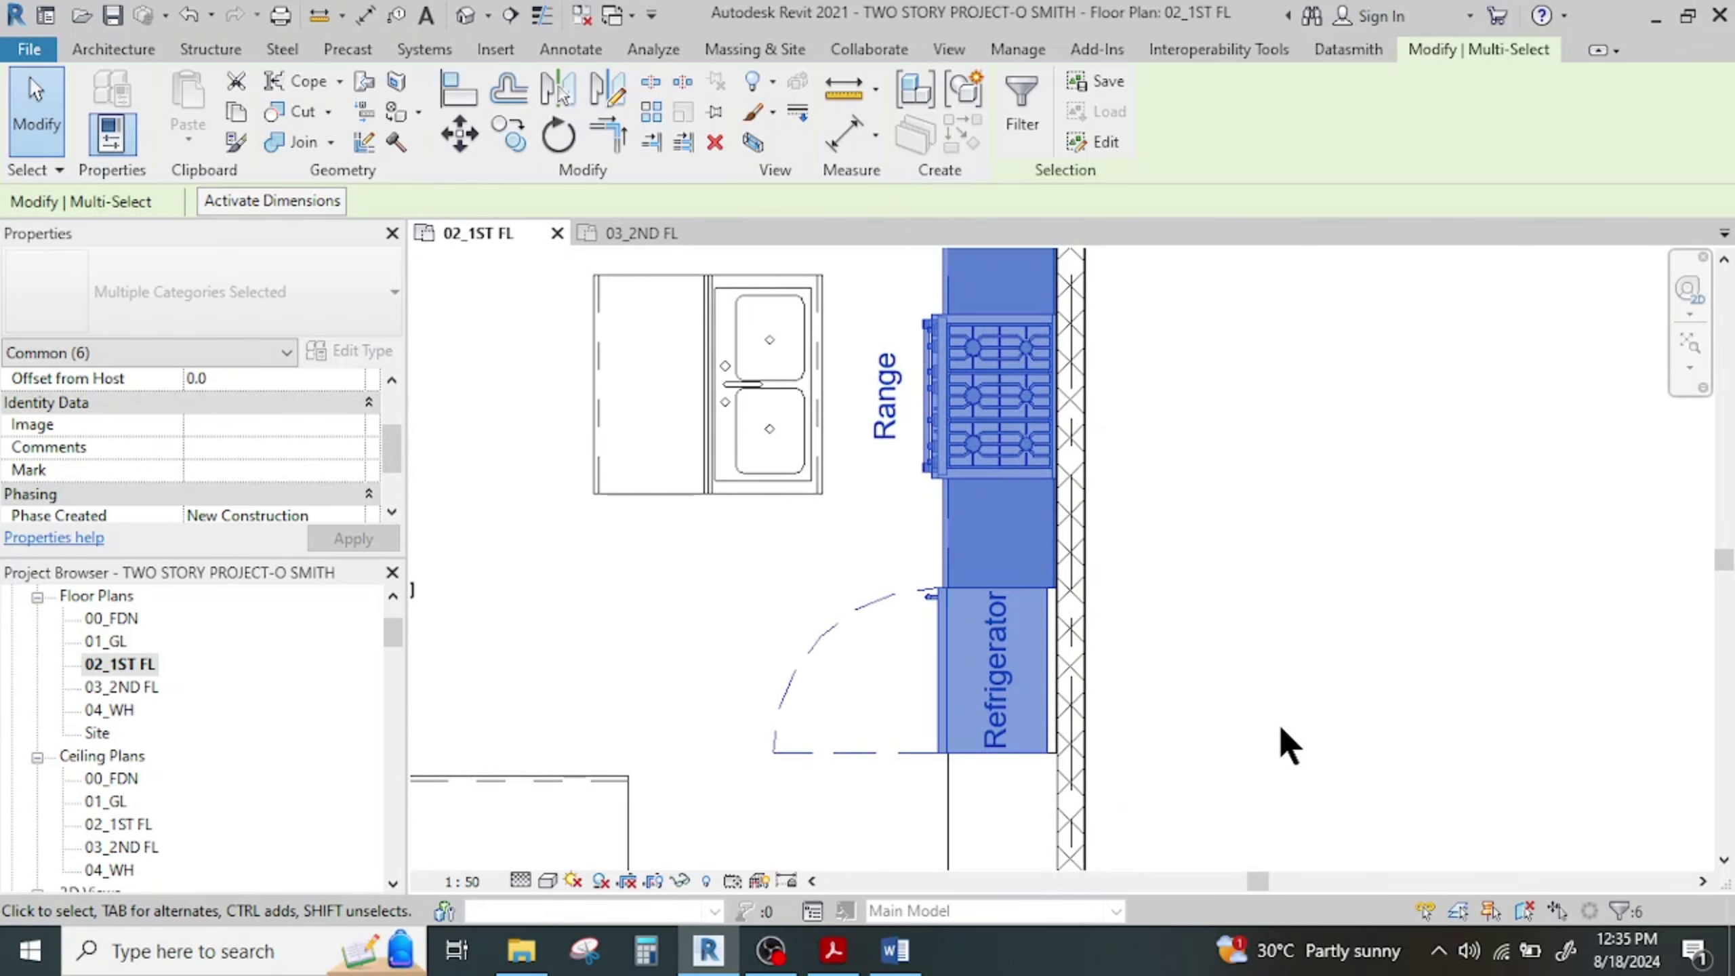
click(1277, 722)
Start placing a component, search the types for wall cabinets and choose Upper Cabinet-Double Door-Wall in the 48" size
middle_drag(1267, 685, 1224, 608)
scroll(1267, 589, down, 4)
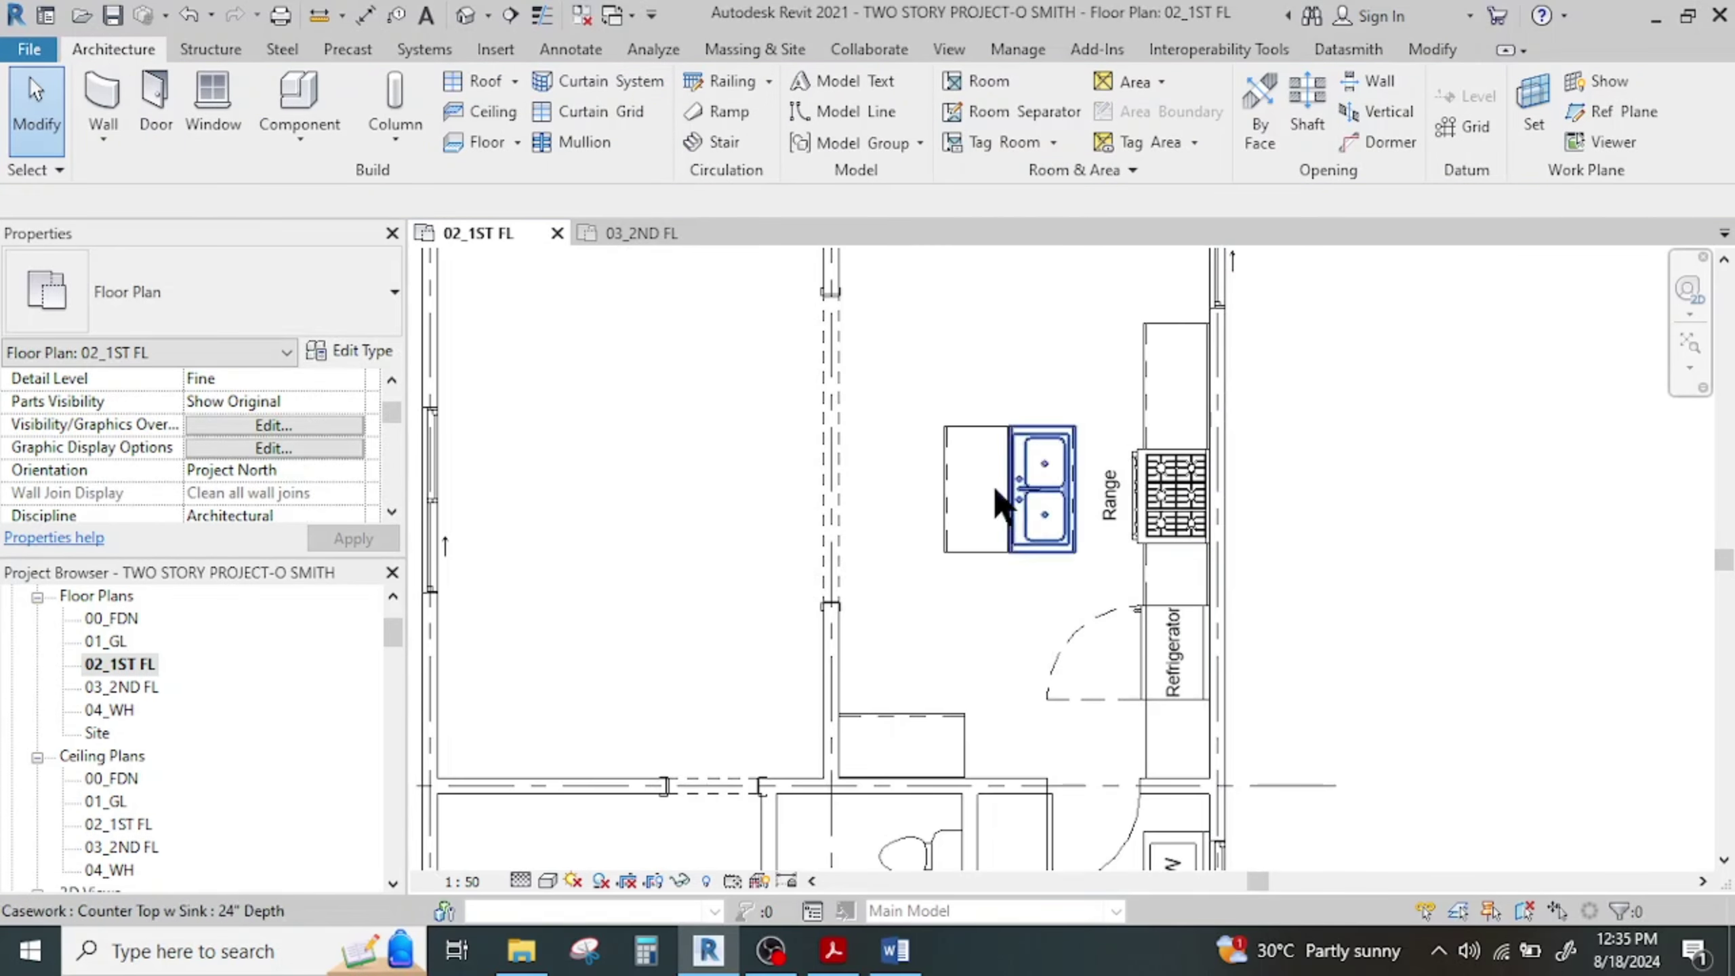
click(300, 103)
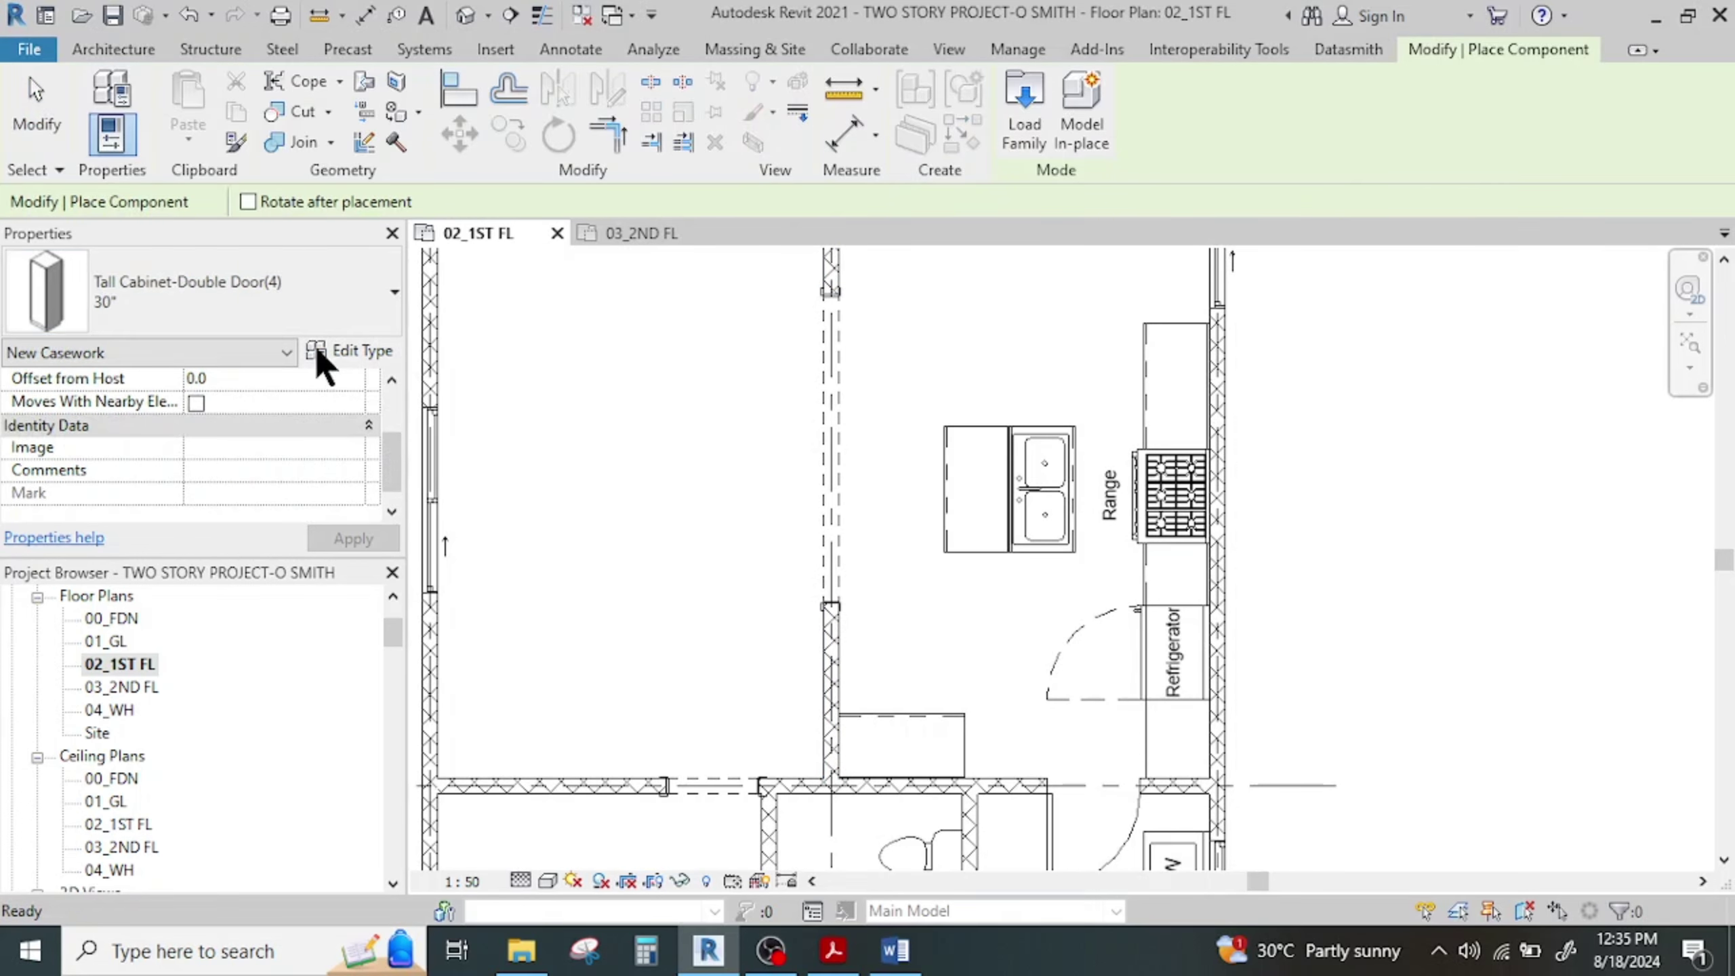
click(164, 308)
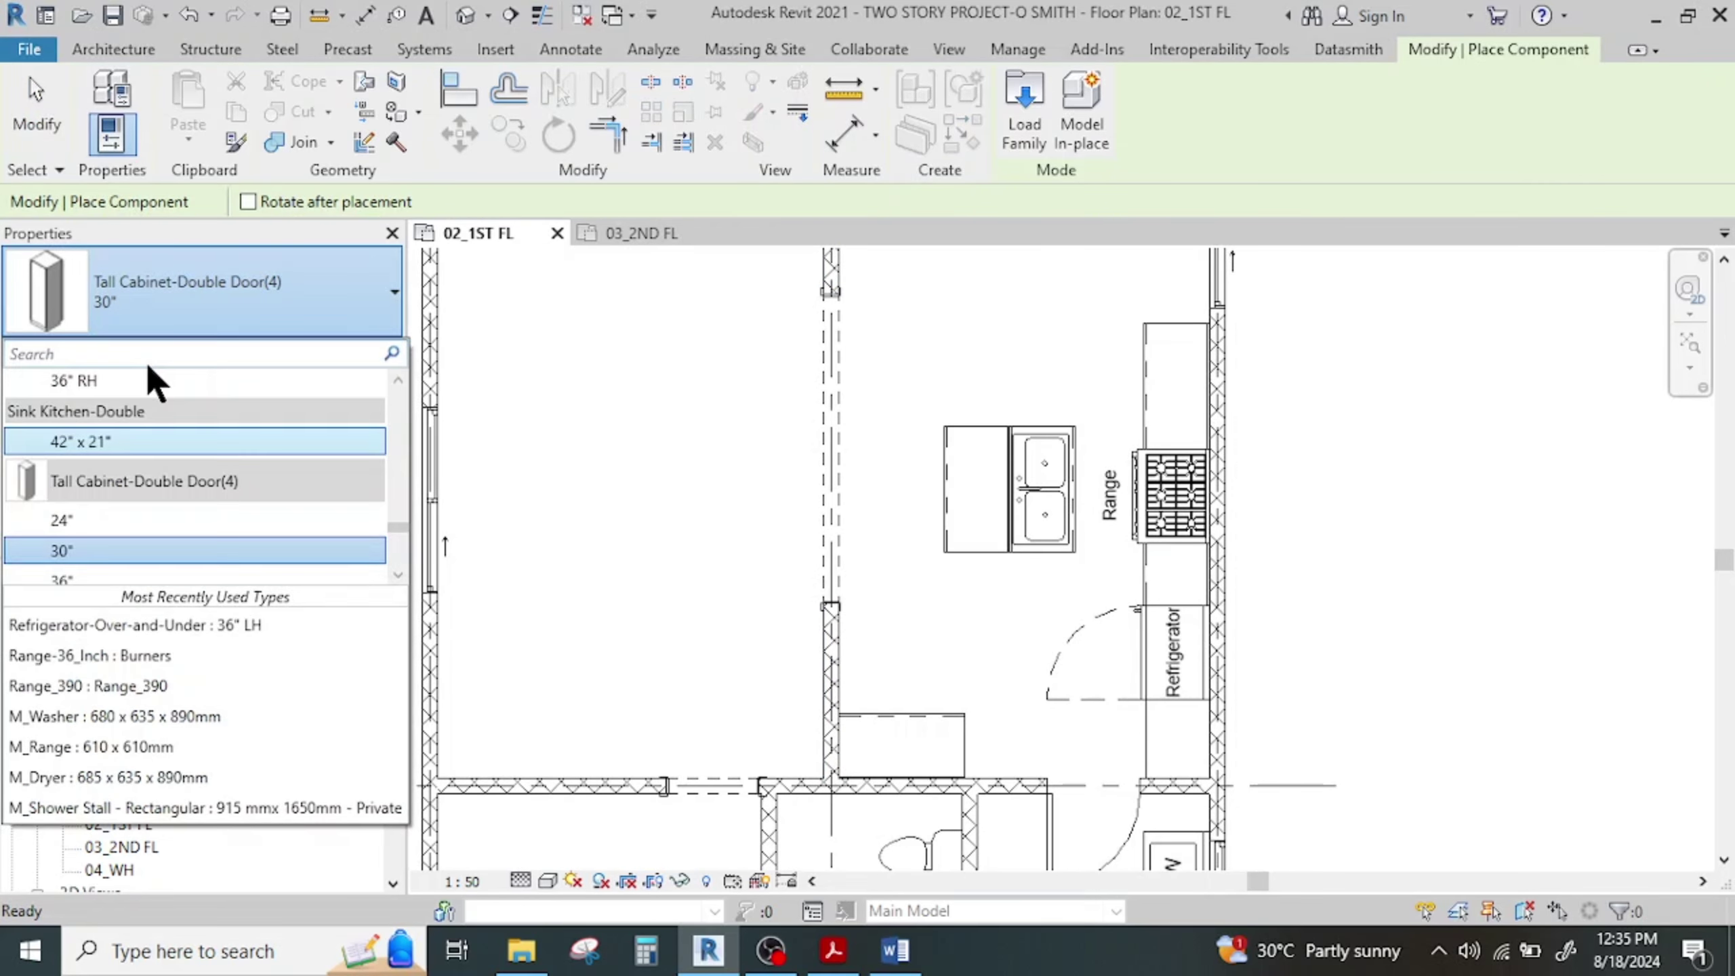
text(wall)
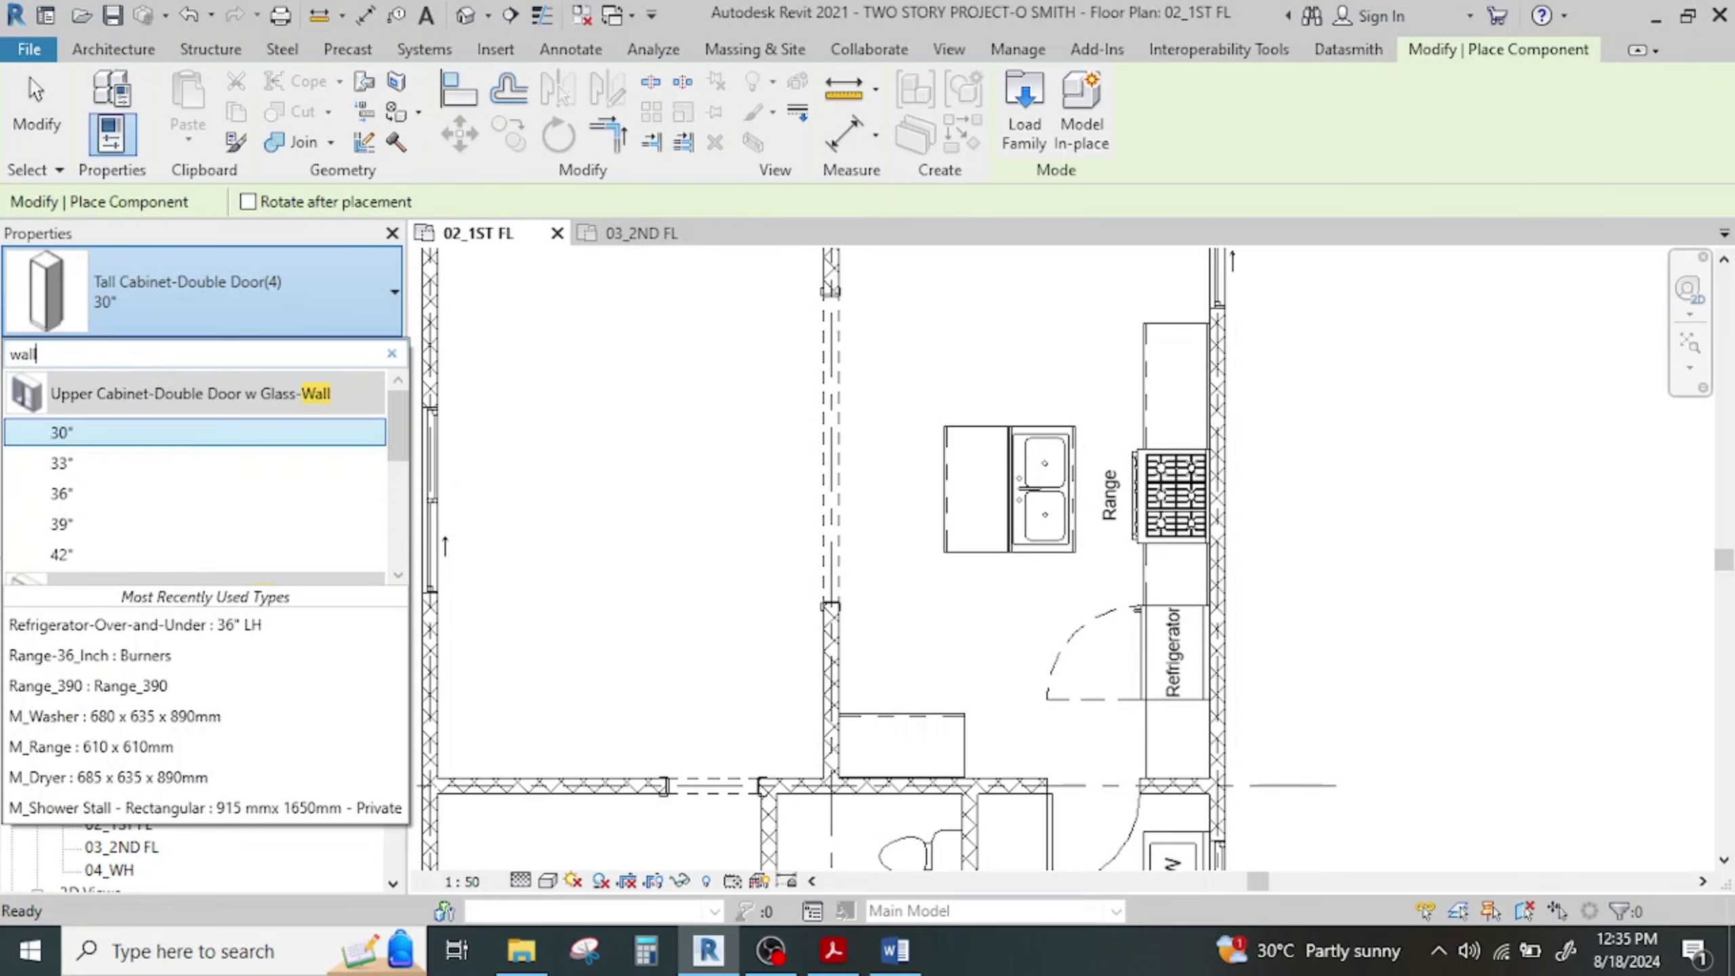
scroll(152, 534, down, 3)
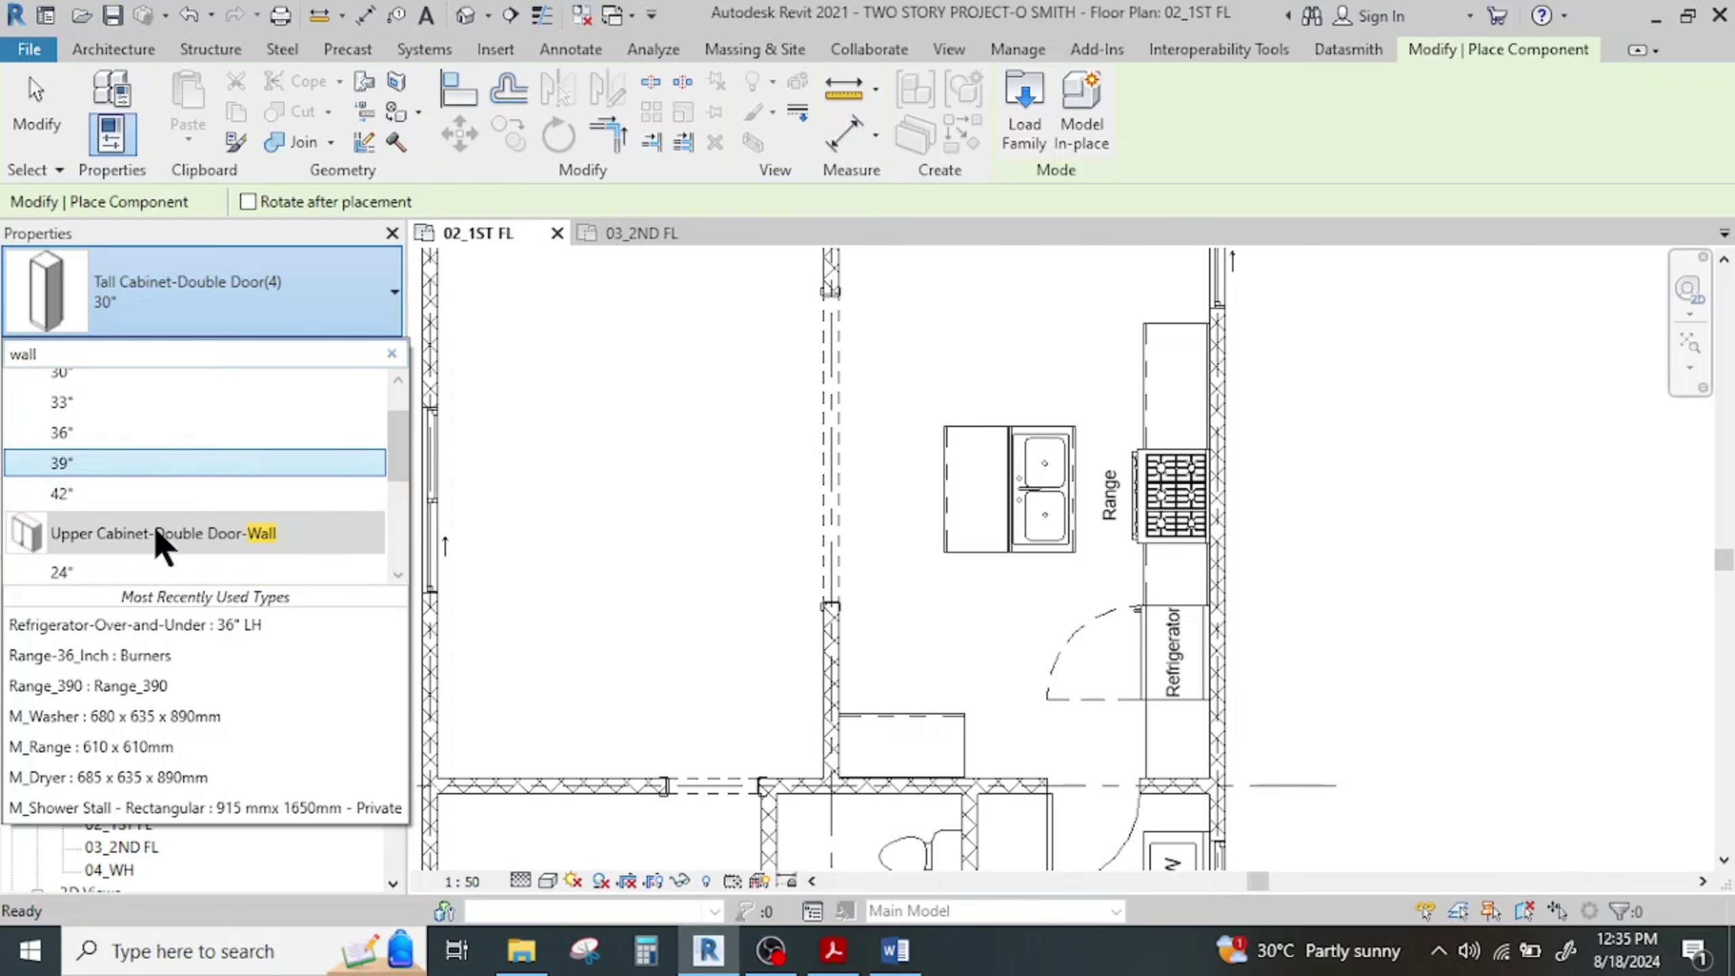
scroll(152, 529, down, 3)
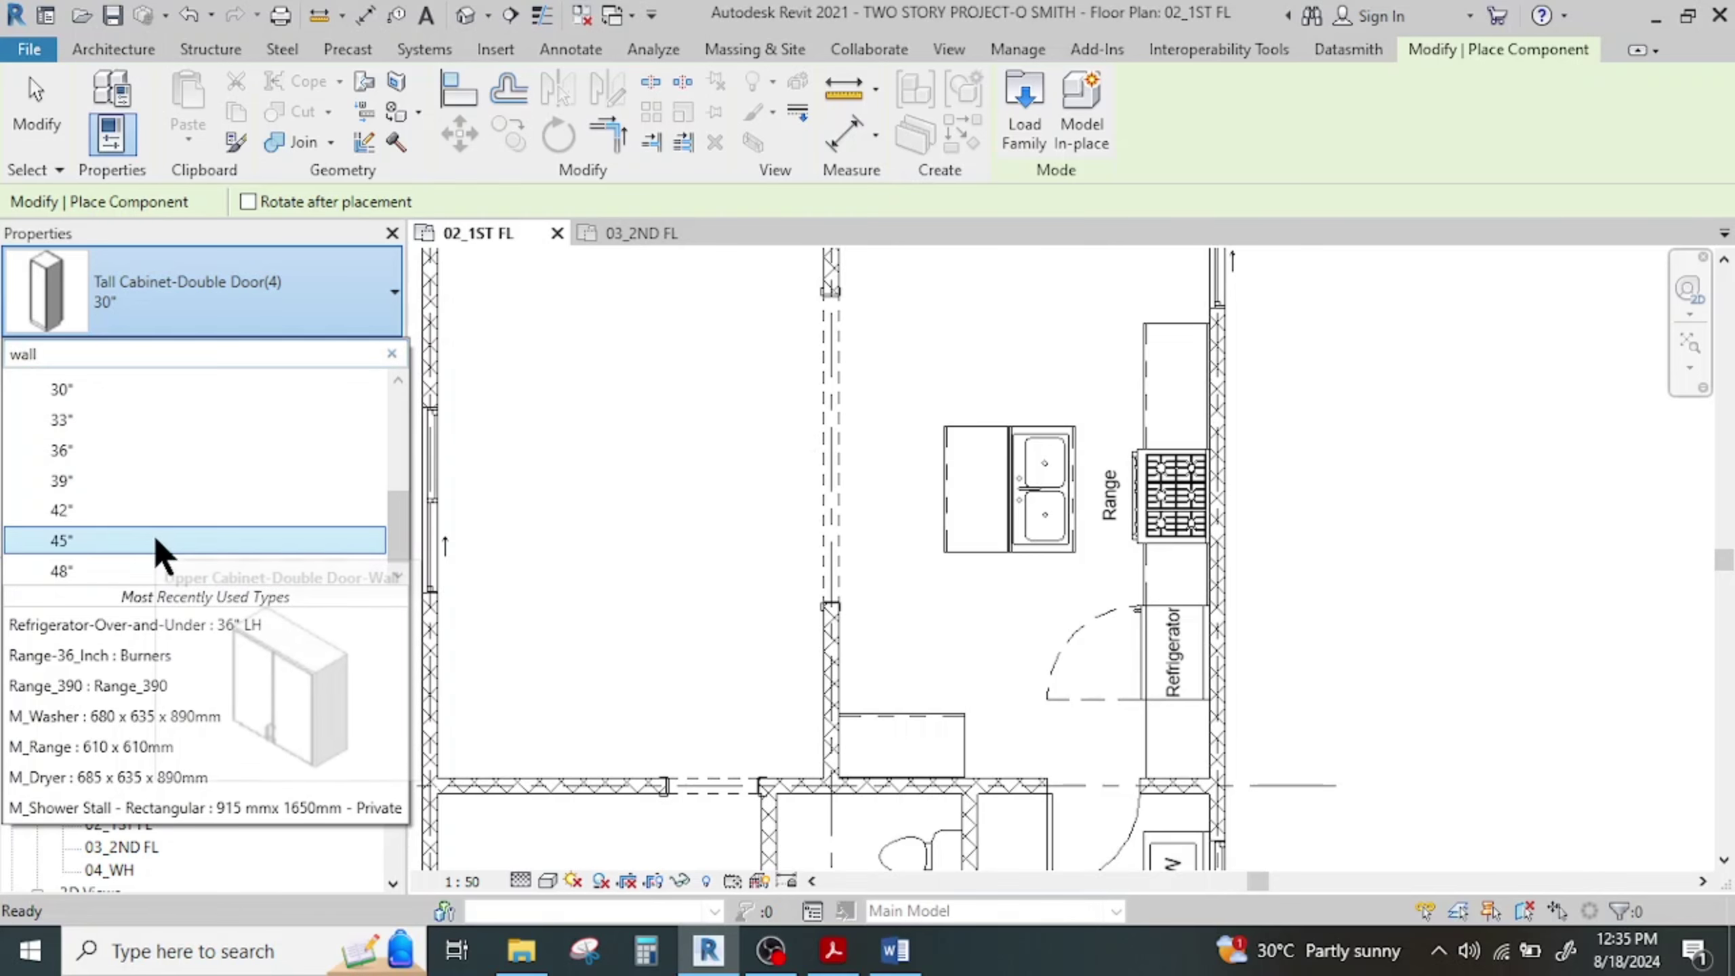
click(90, 574)
Place a 48" wall cabinet on the bathroom-side kitchen wall, aligned directly over the base cabinet in the corner
scroll(902, 780, up, 3)
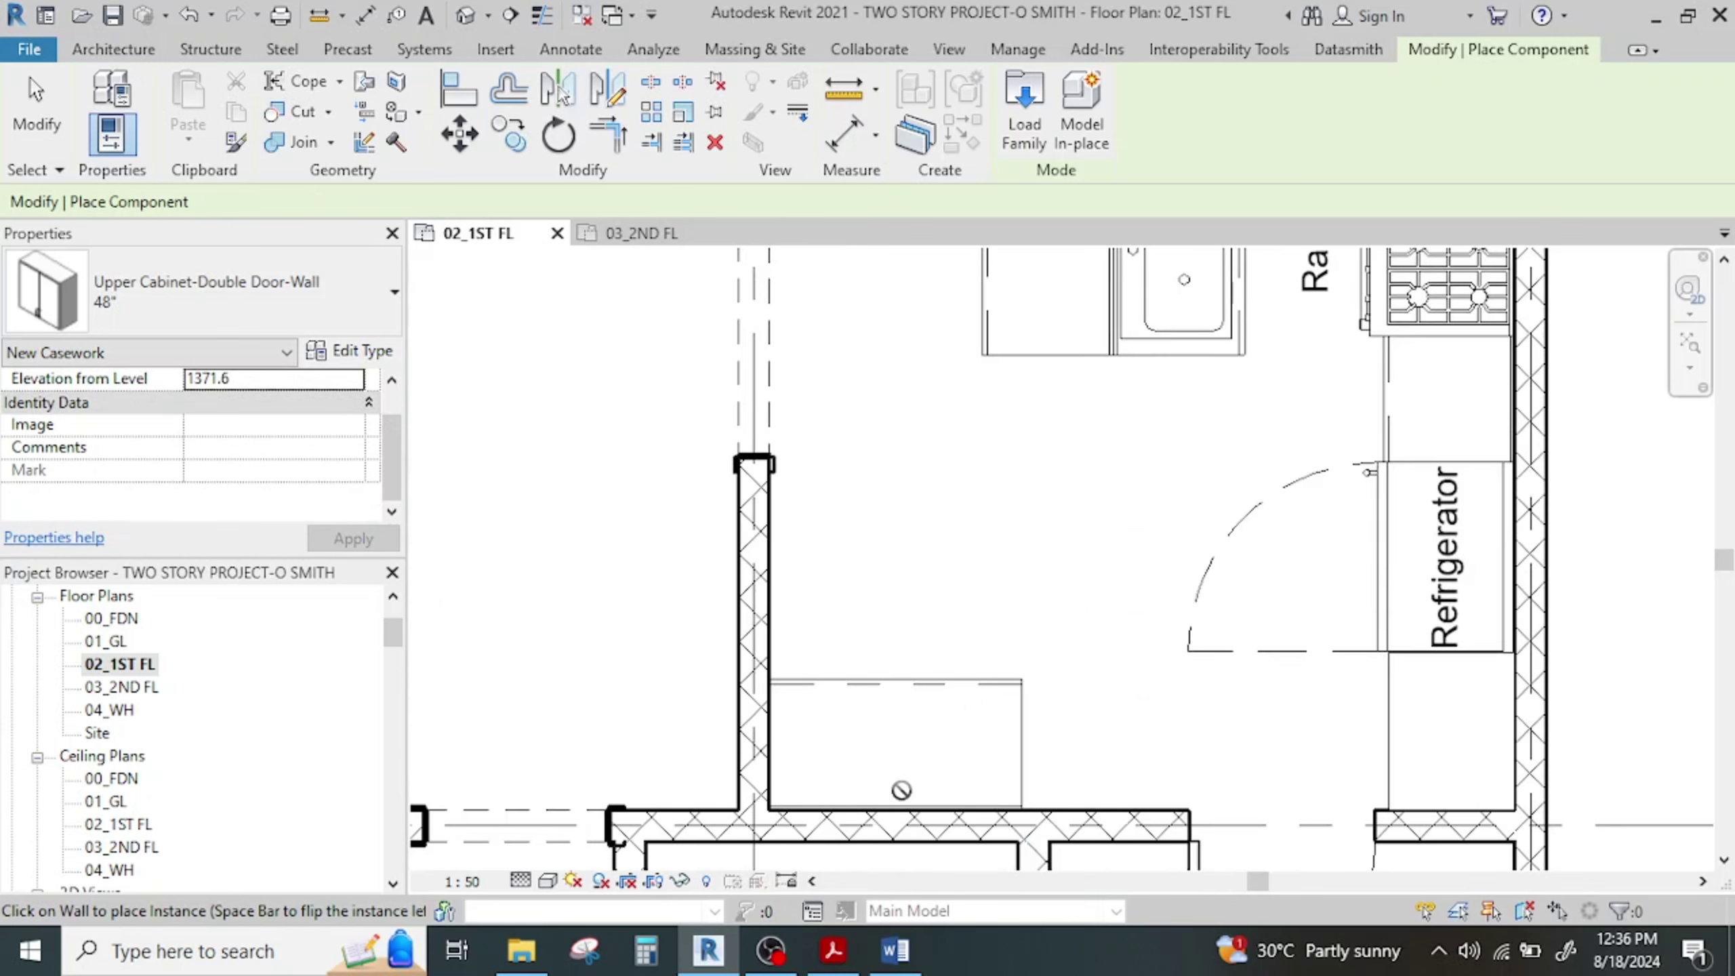
scroll(902, 810, up, 2)
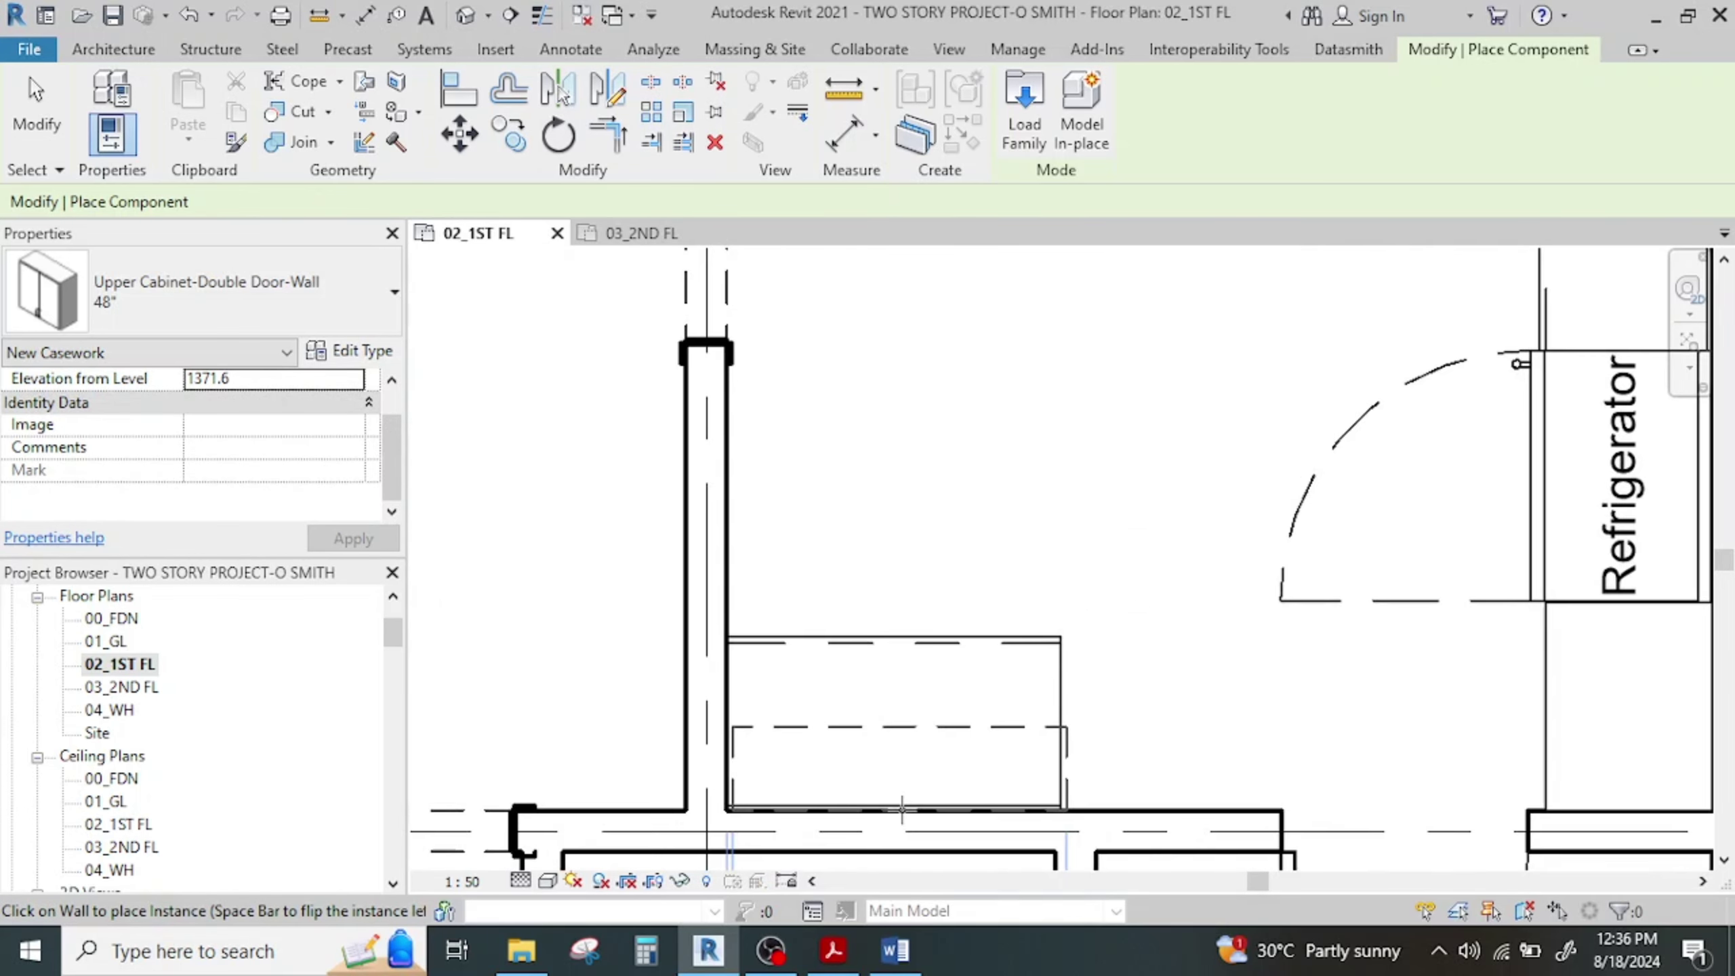
scroll(901, 808, down, 1)
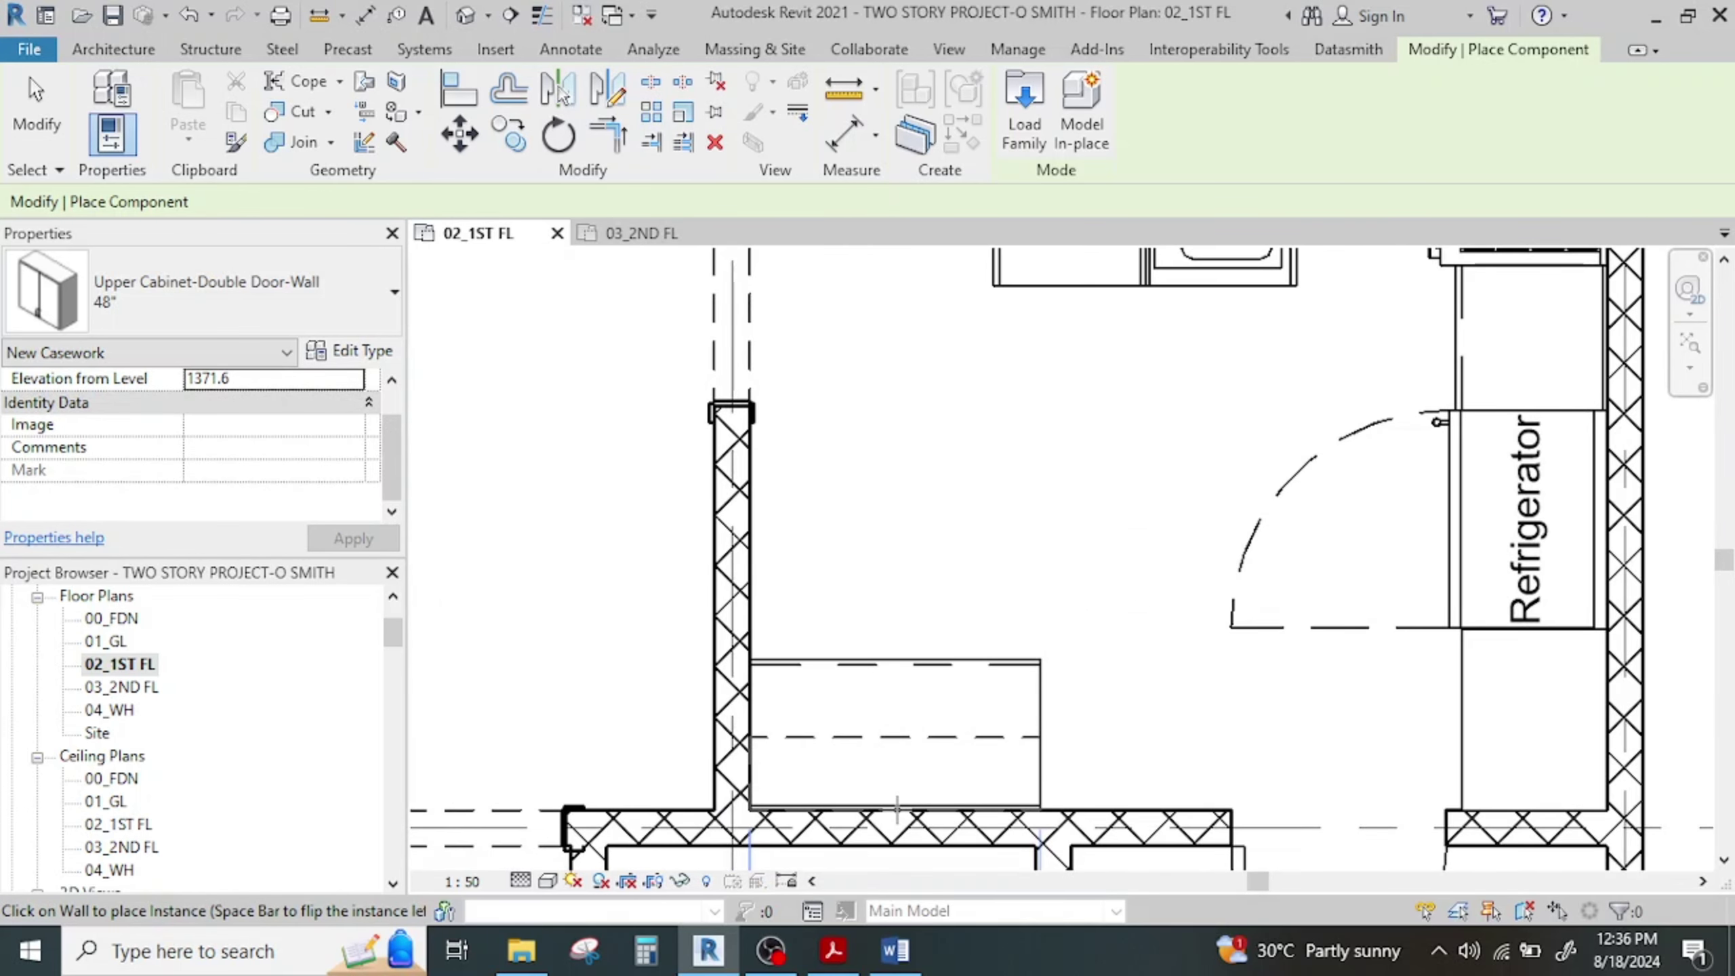
scroll(920, 786, down, 3)
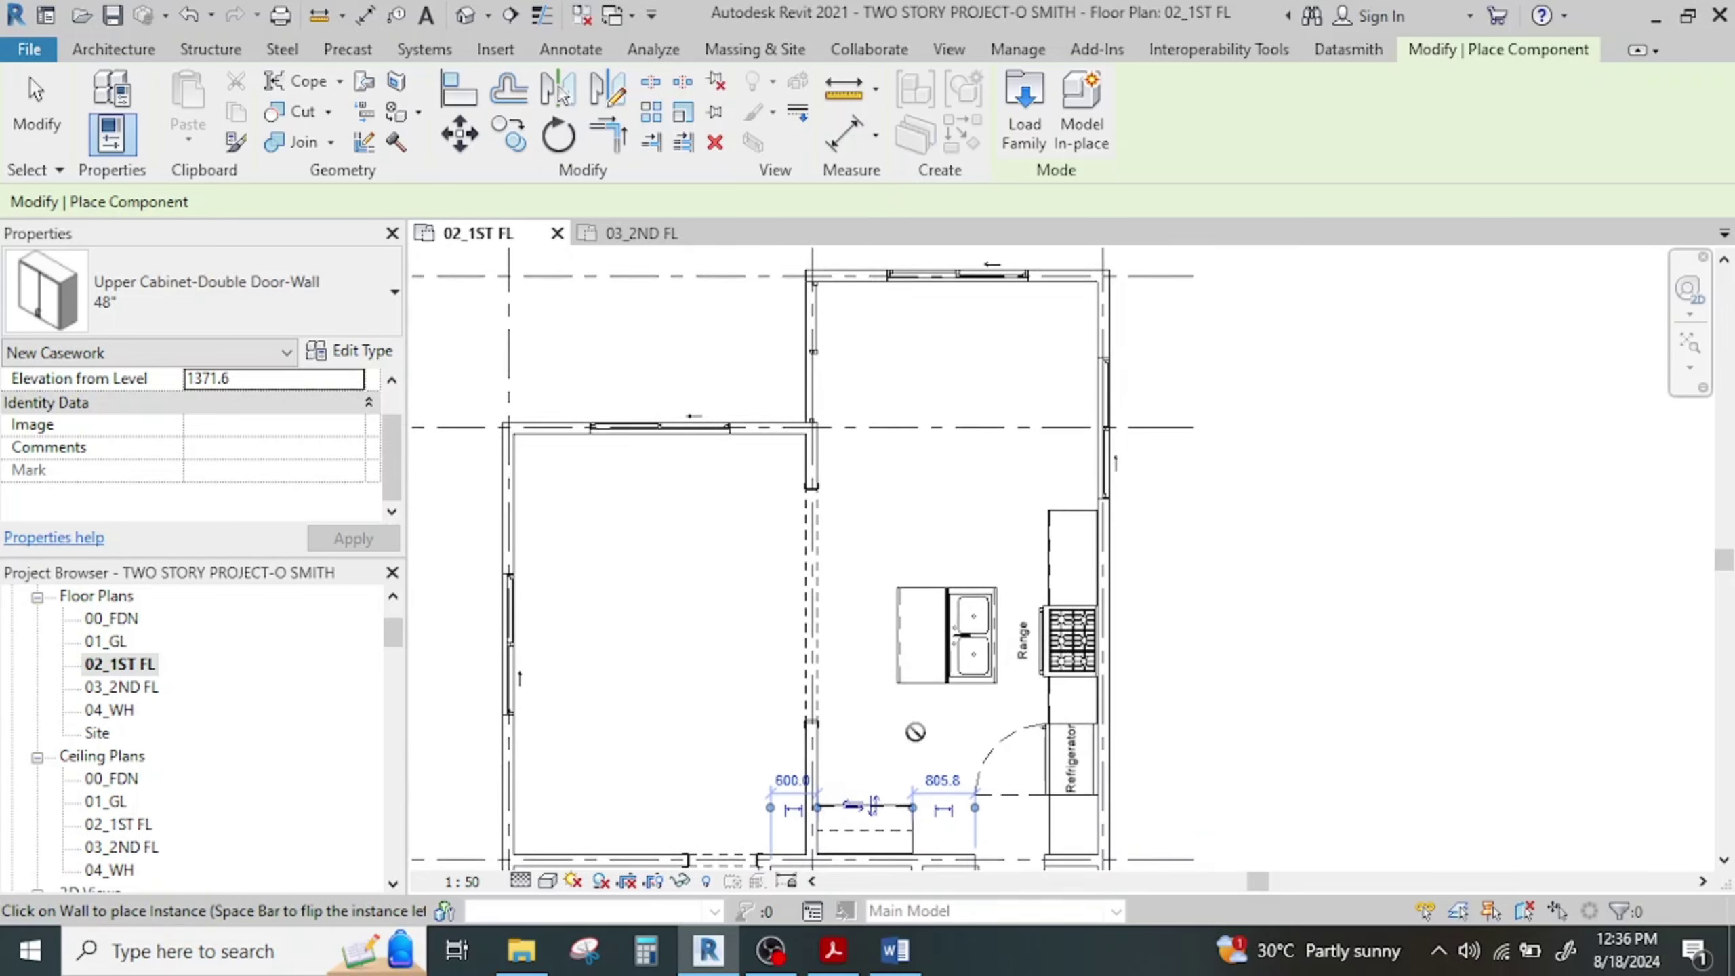
Place another 48" wall cabinet on the exterior wall over the base cabinet between the range and the window, and finish placing components
scroll(1096, 568, up, 3)
scroll(1131, 516, up, 1)
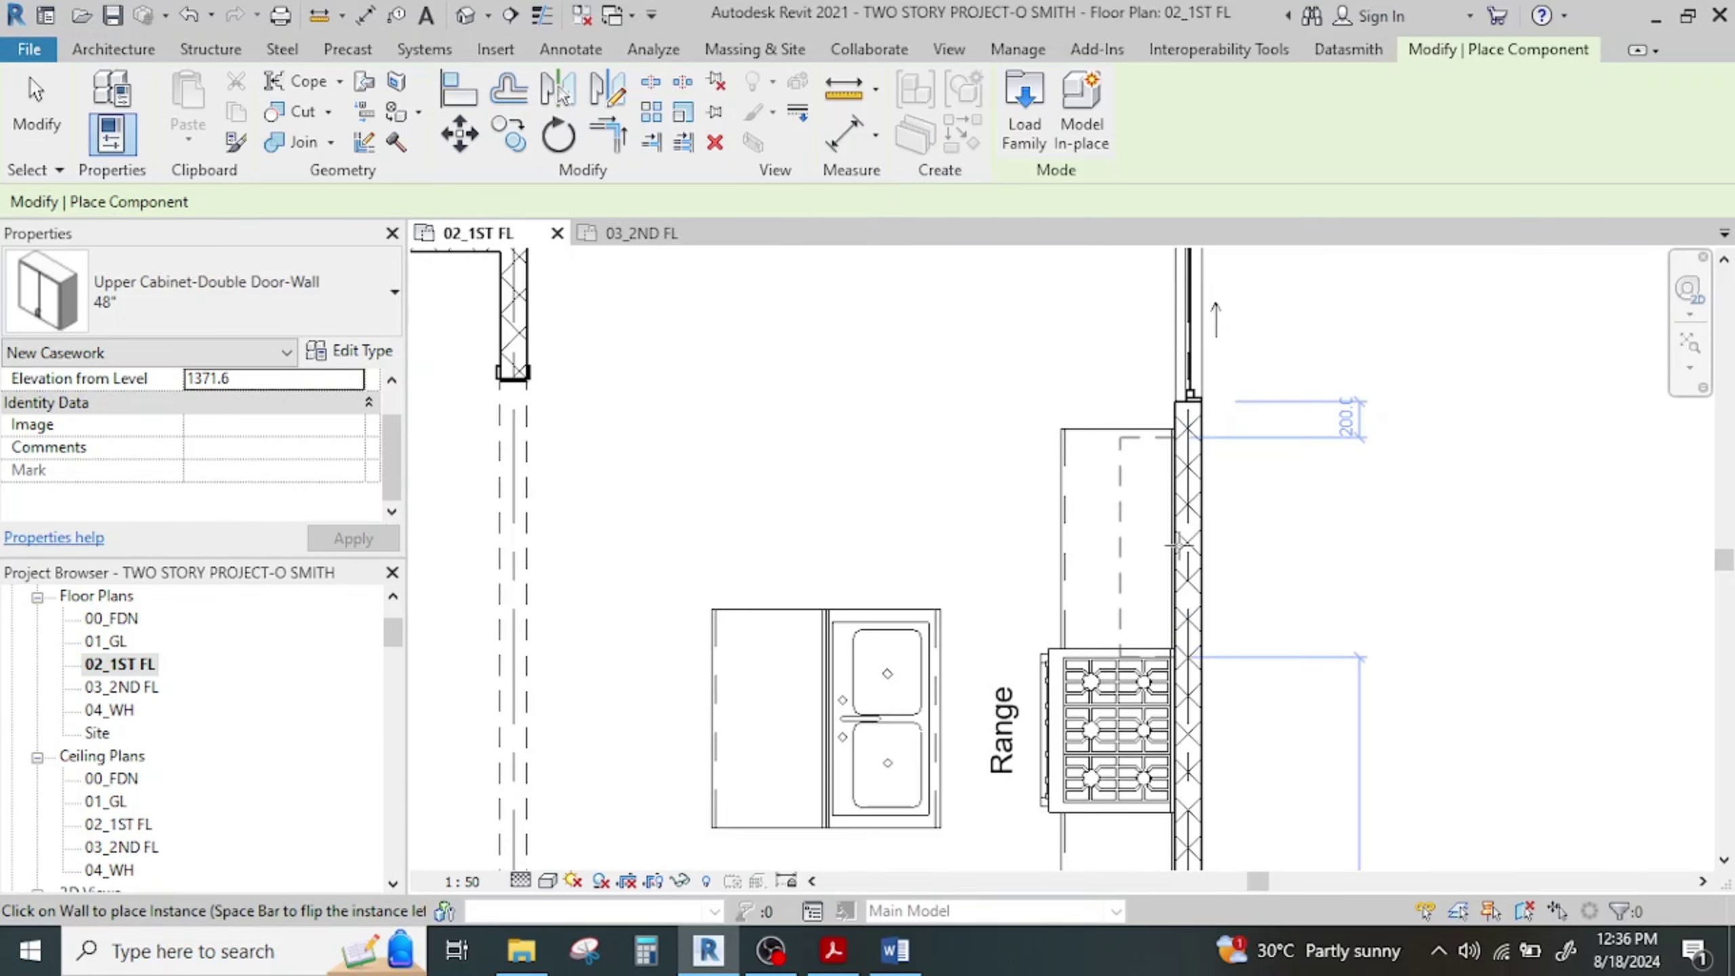
scroll(1177, 539, up, 1)
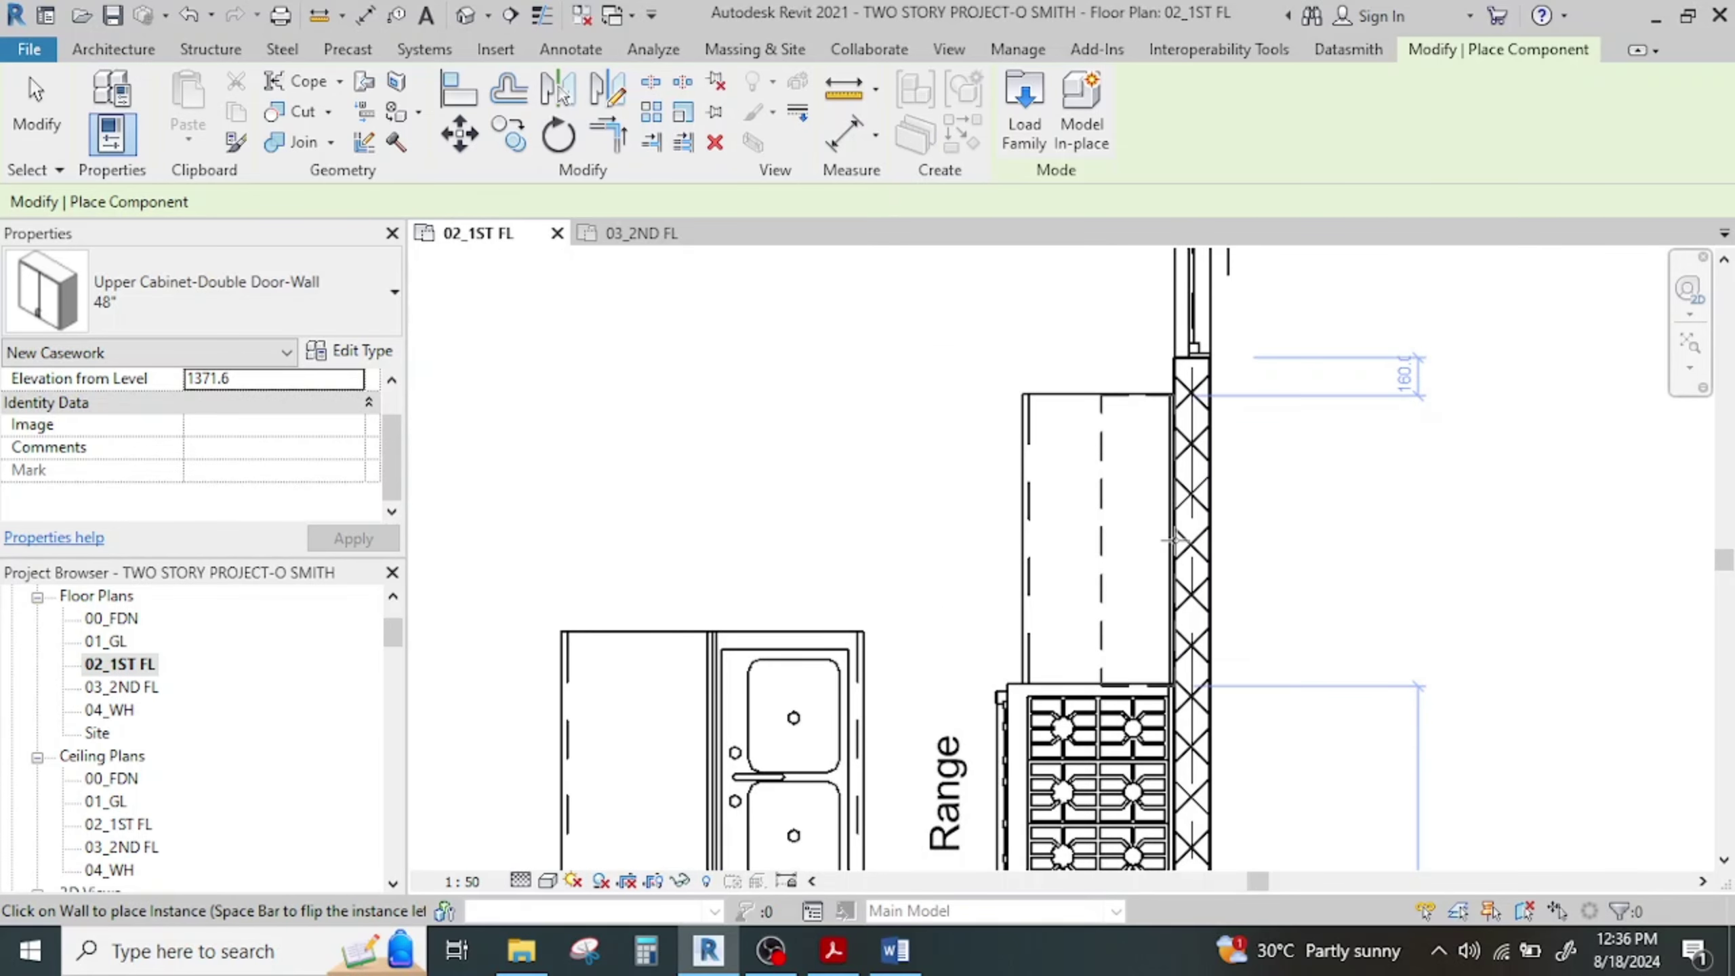
scroll(1369, 509, down, 2)
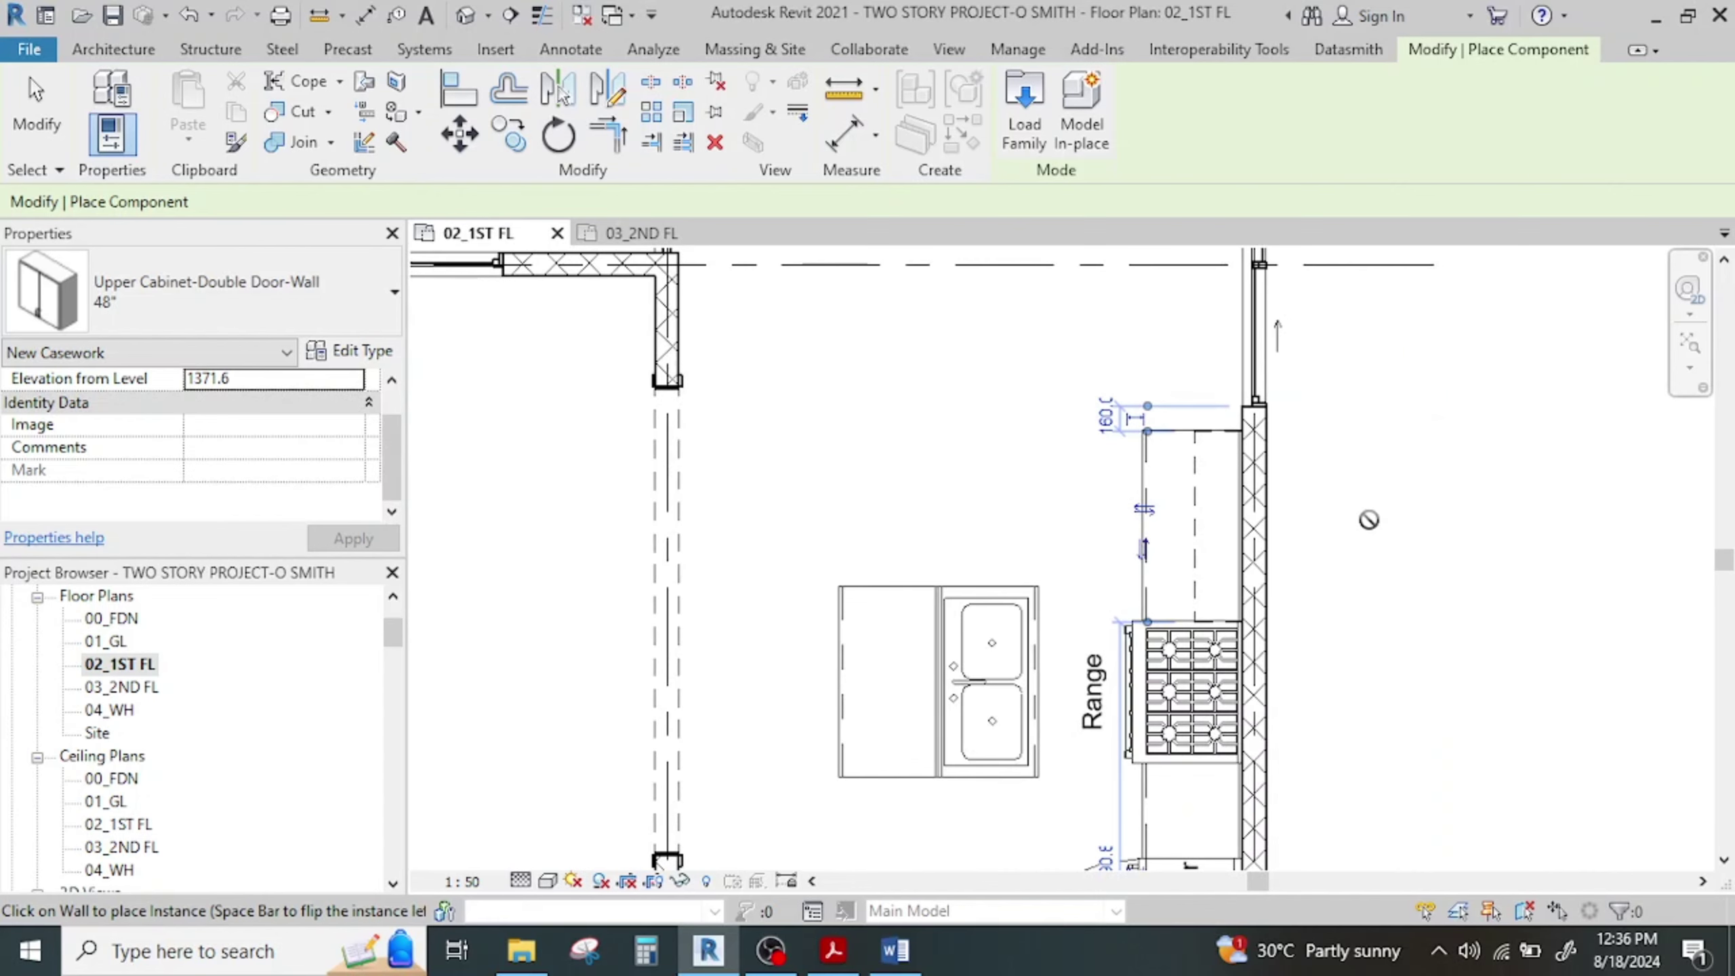
key(Escape)
key(Escape)
scroll(1161, 520, down, 2)
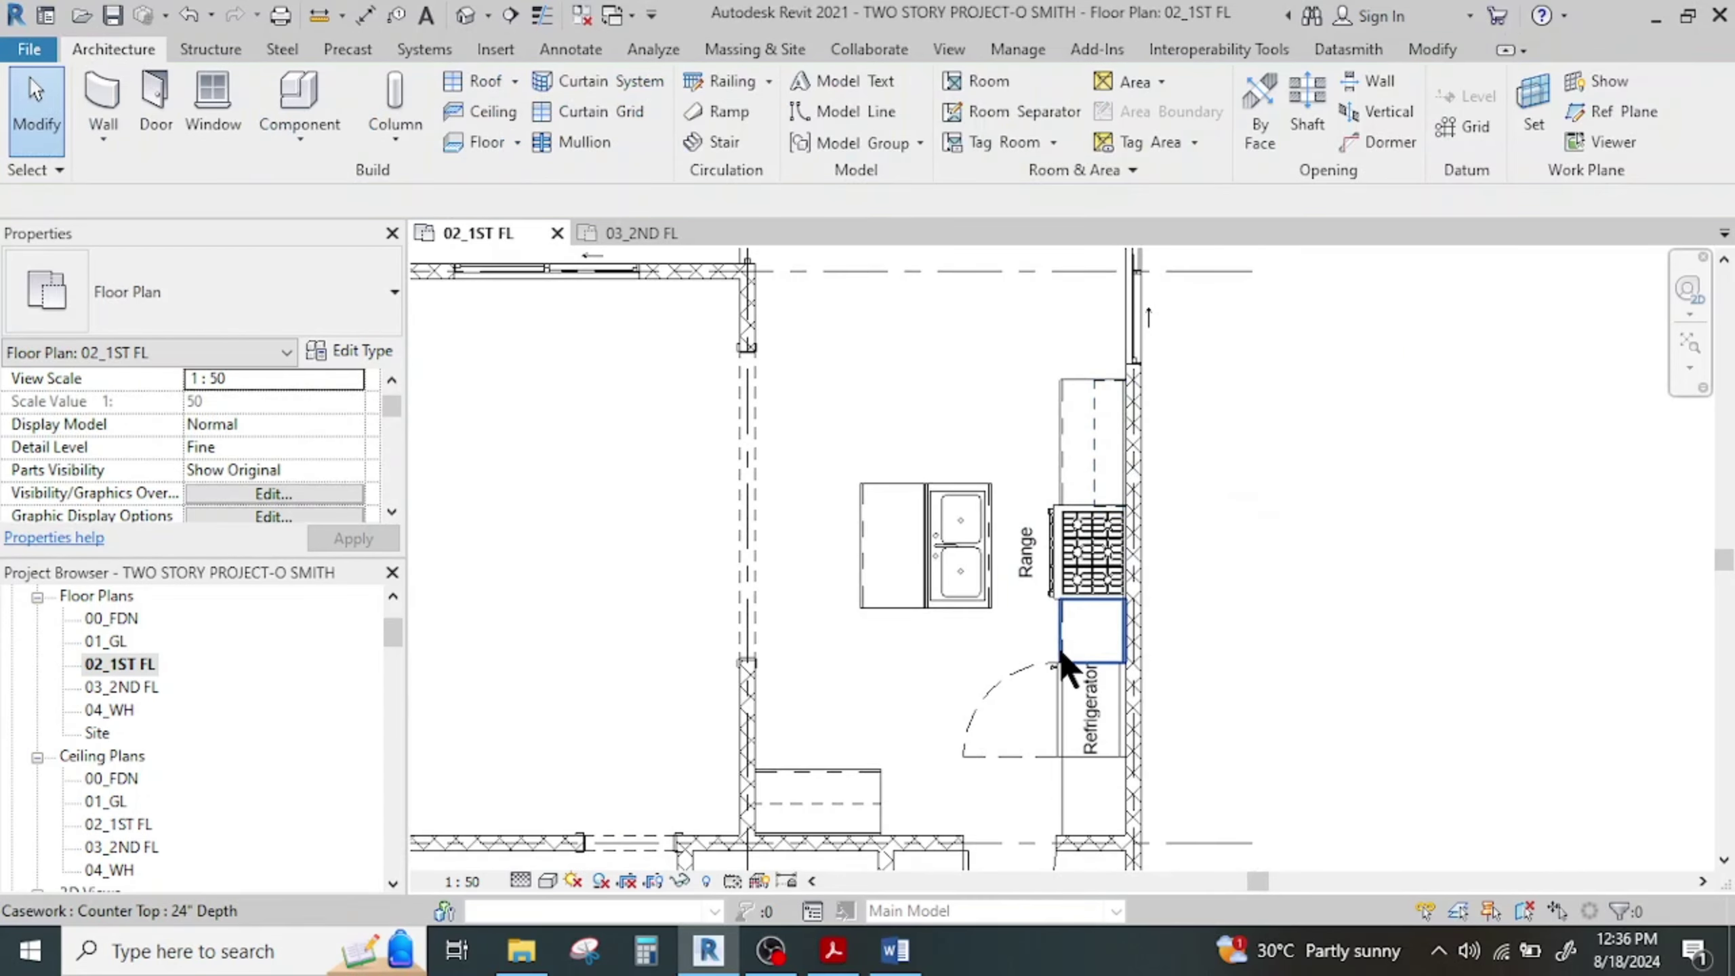
Check the island's position in the PDF floor plan, return to Revit and nudge the sink island away from the range and towards the bathroom wall
click(834, 950)
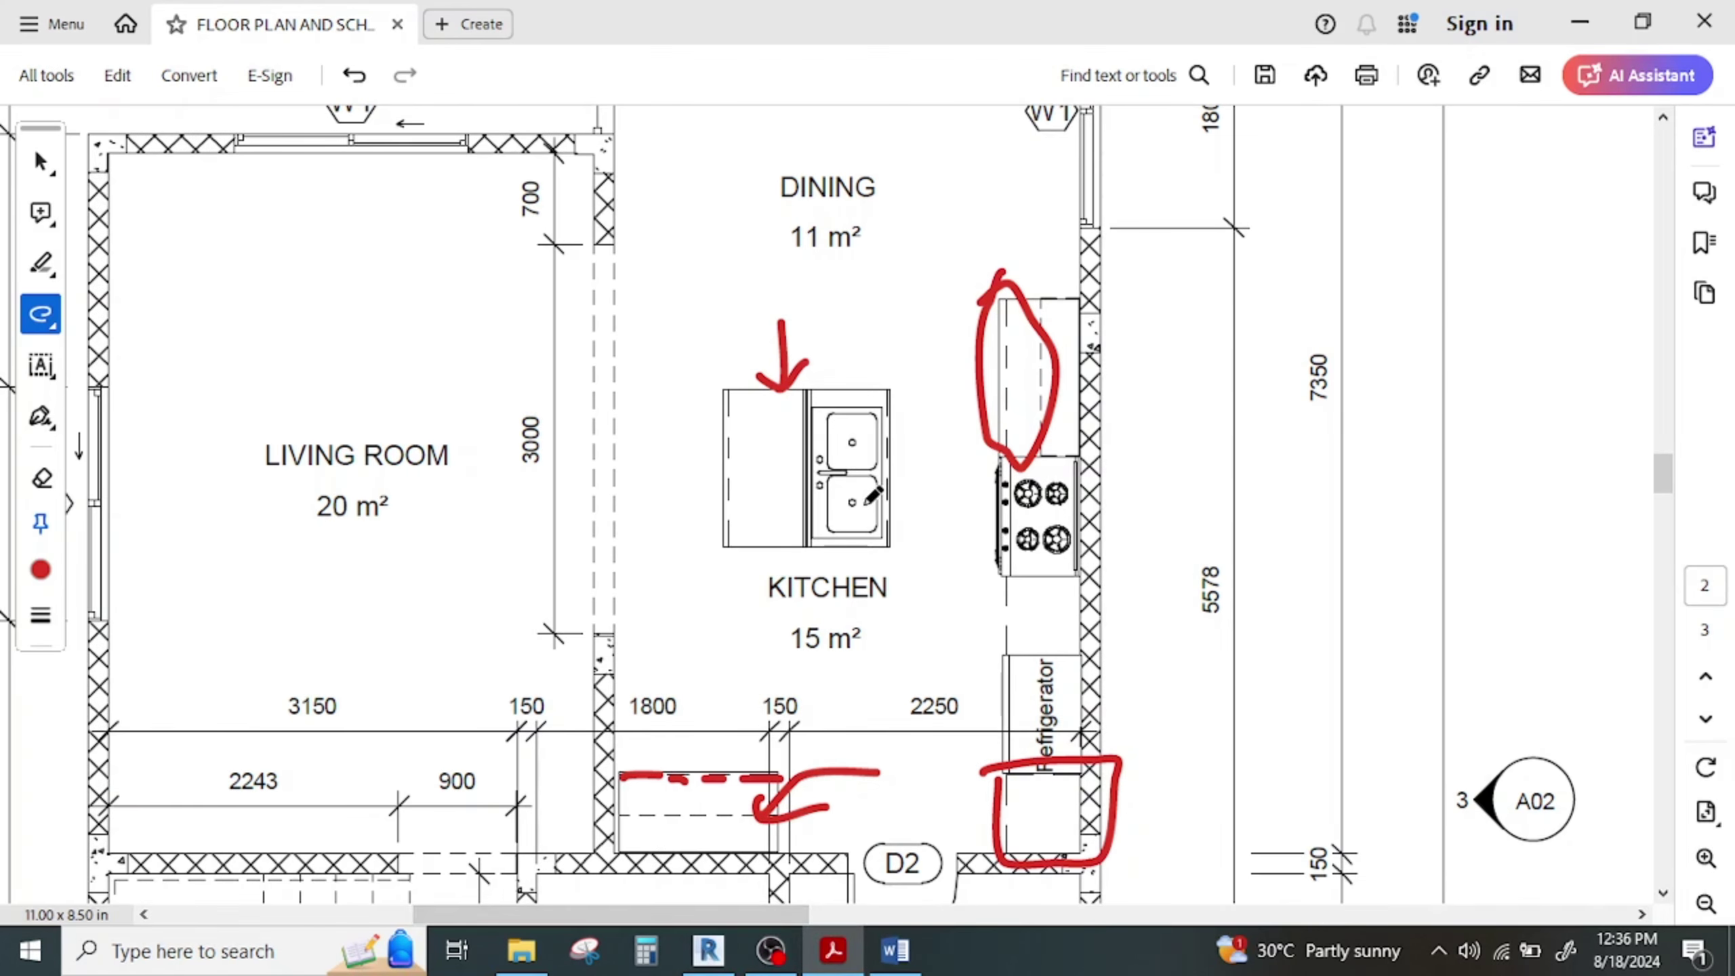
click(708, 950)
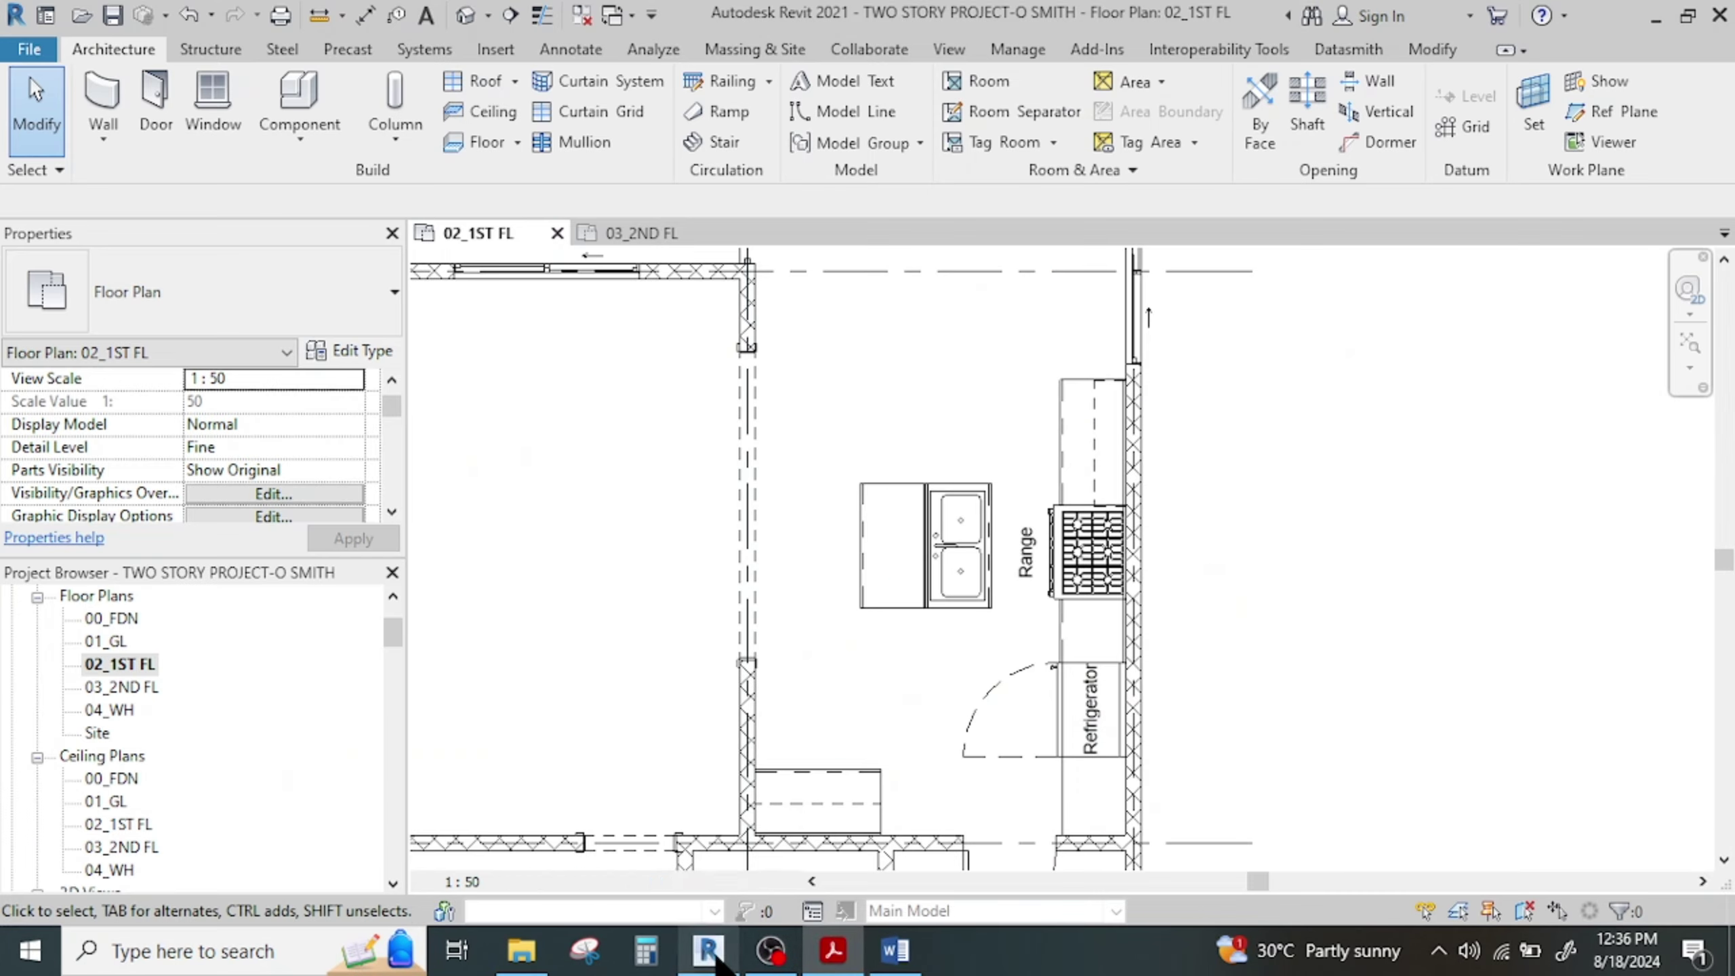
drag(782, 349, 1116, 671)
key(Left)
key(Left)
key(Left)
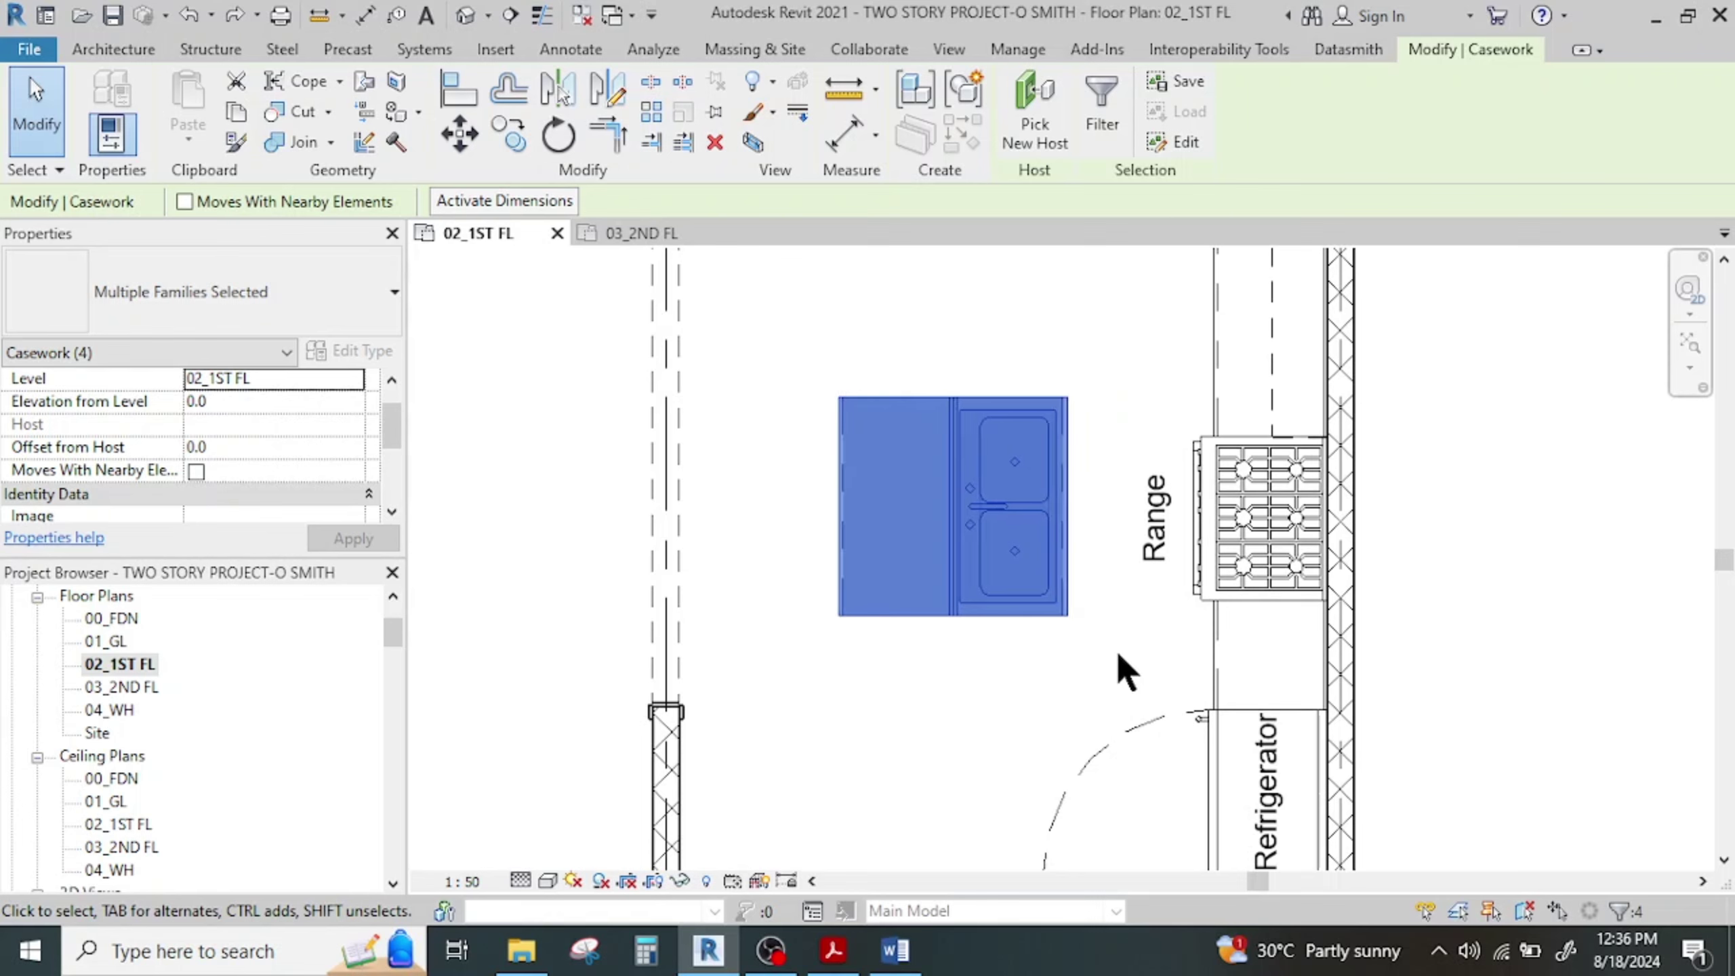
key(Down)
key(Down)
key(Down)
key(Down)
key(Down)
key(Left)
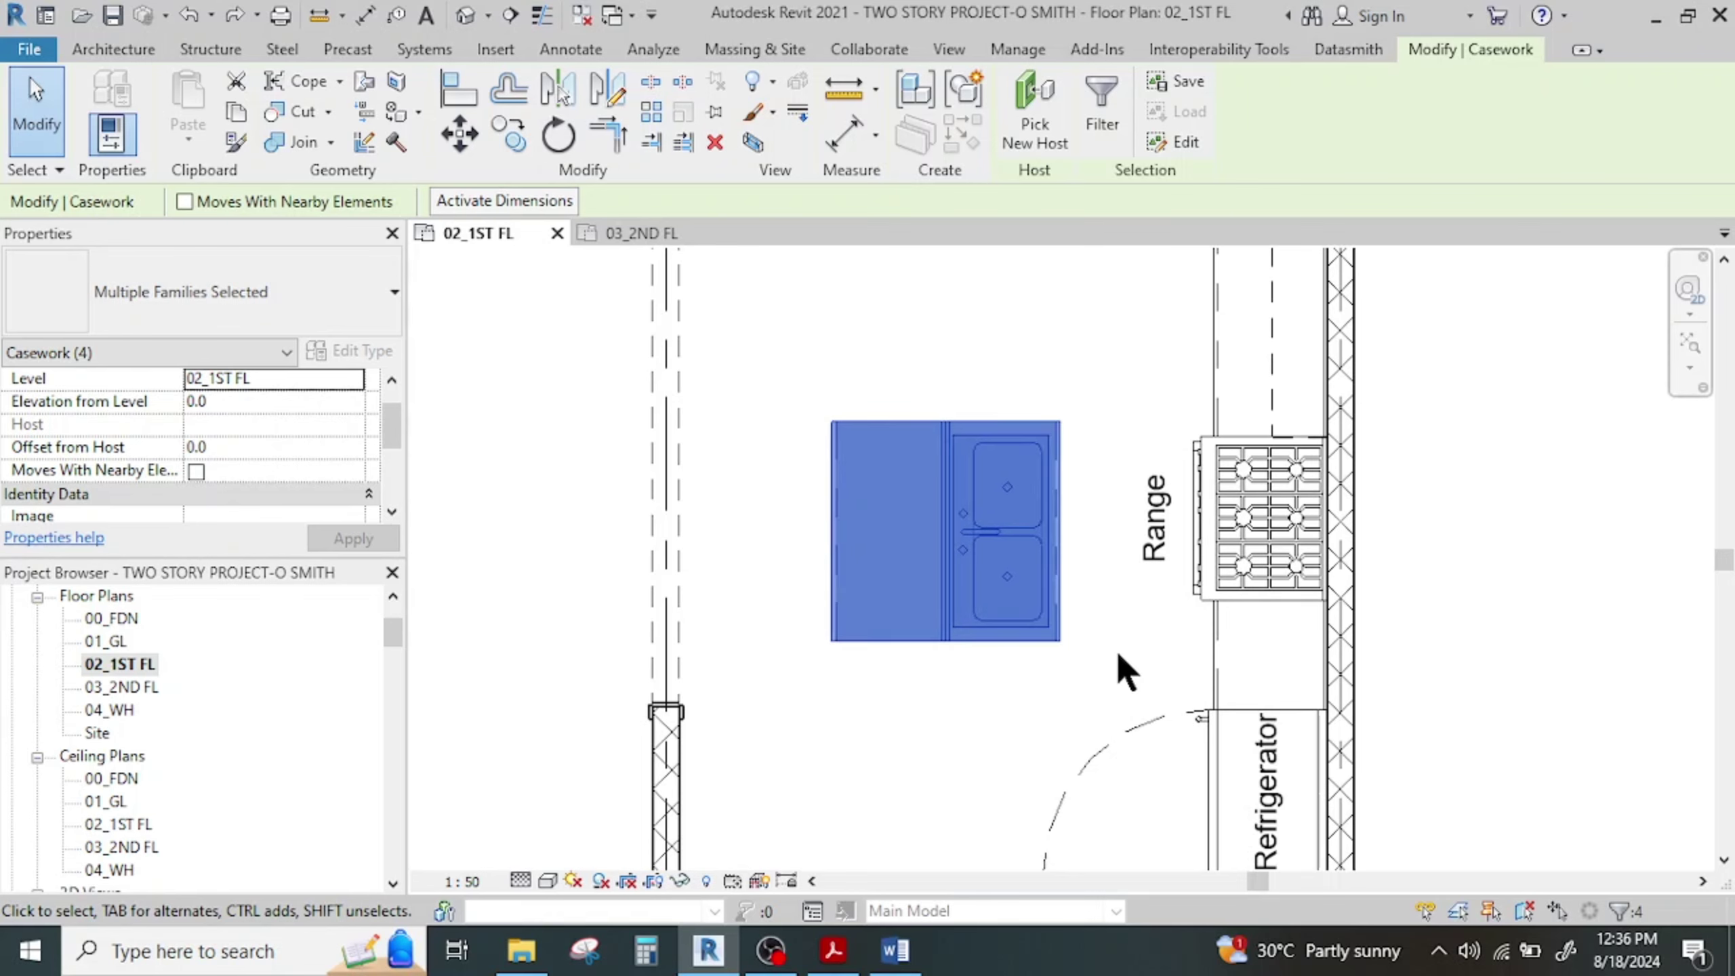
key(Down)
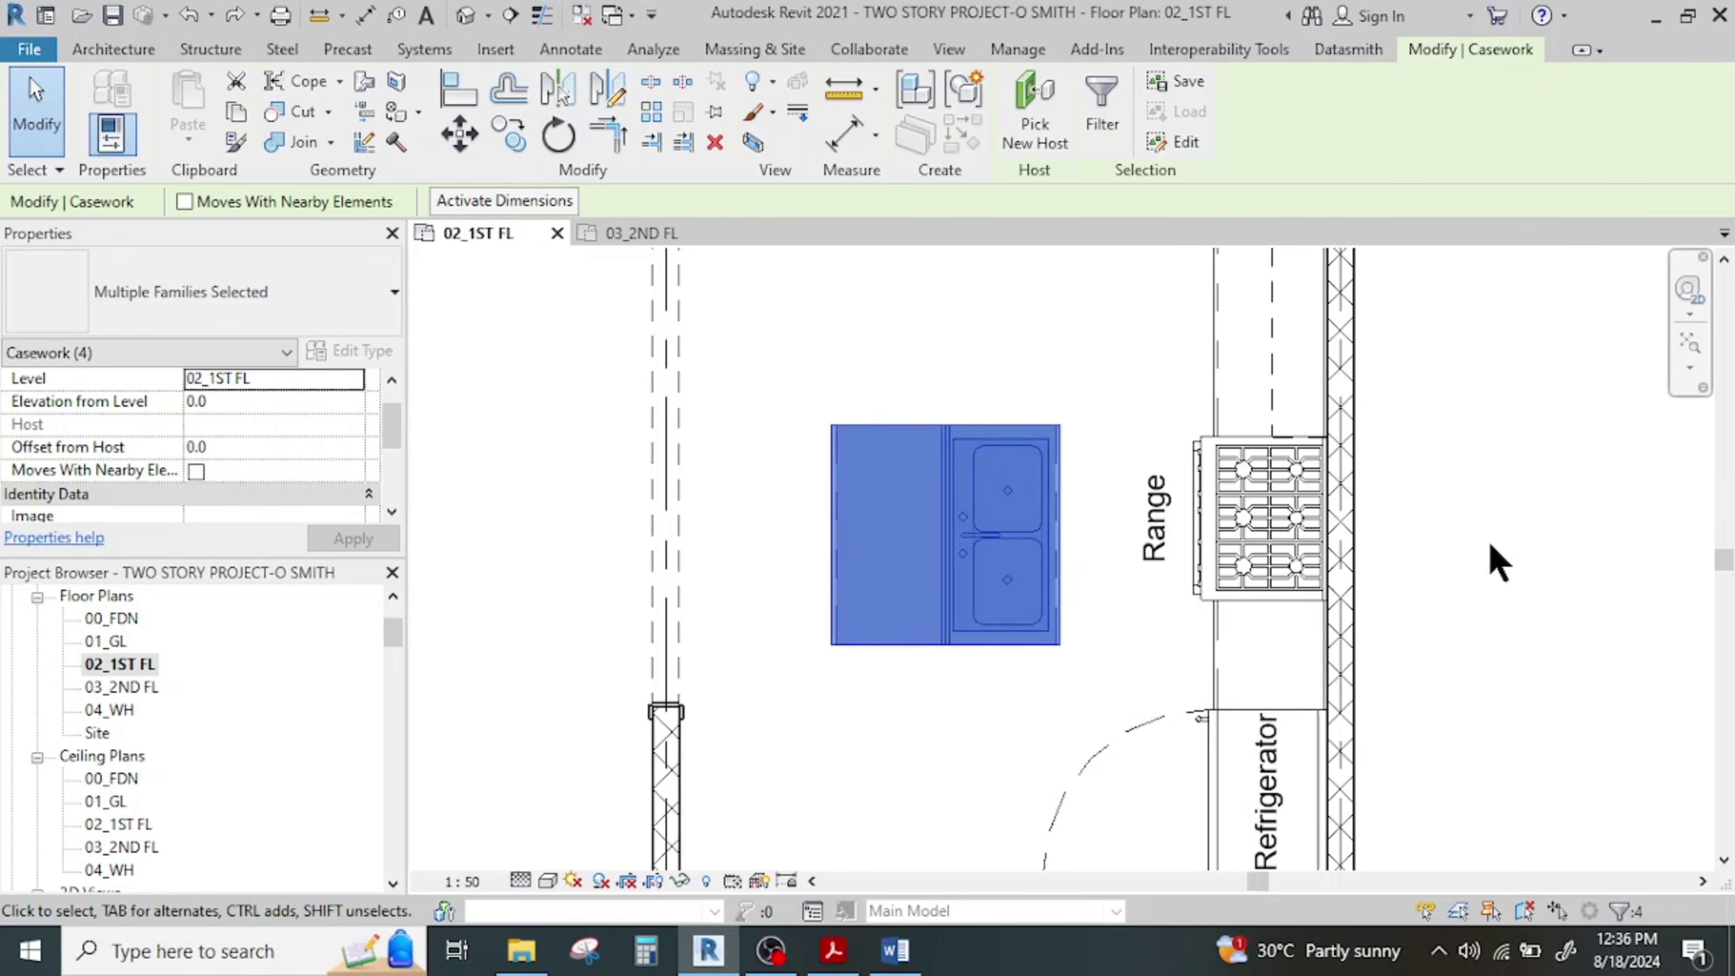
click(1496, 563)
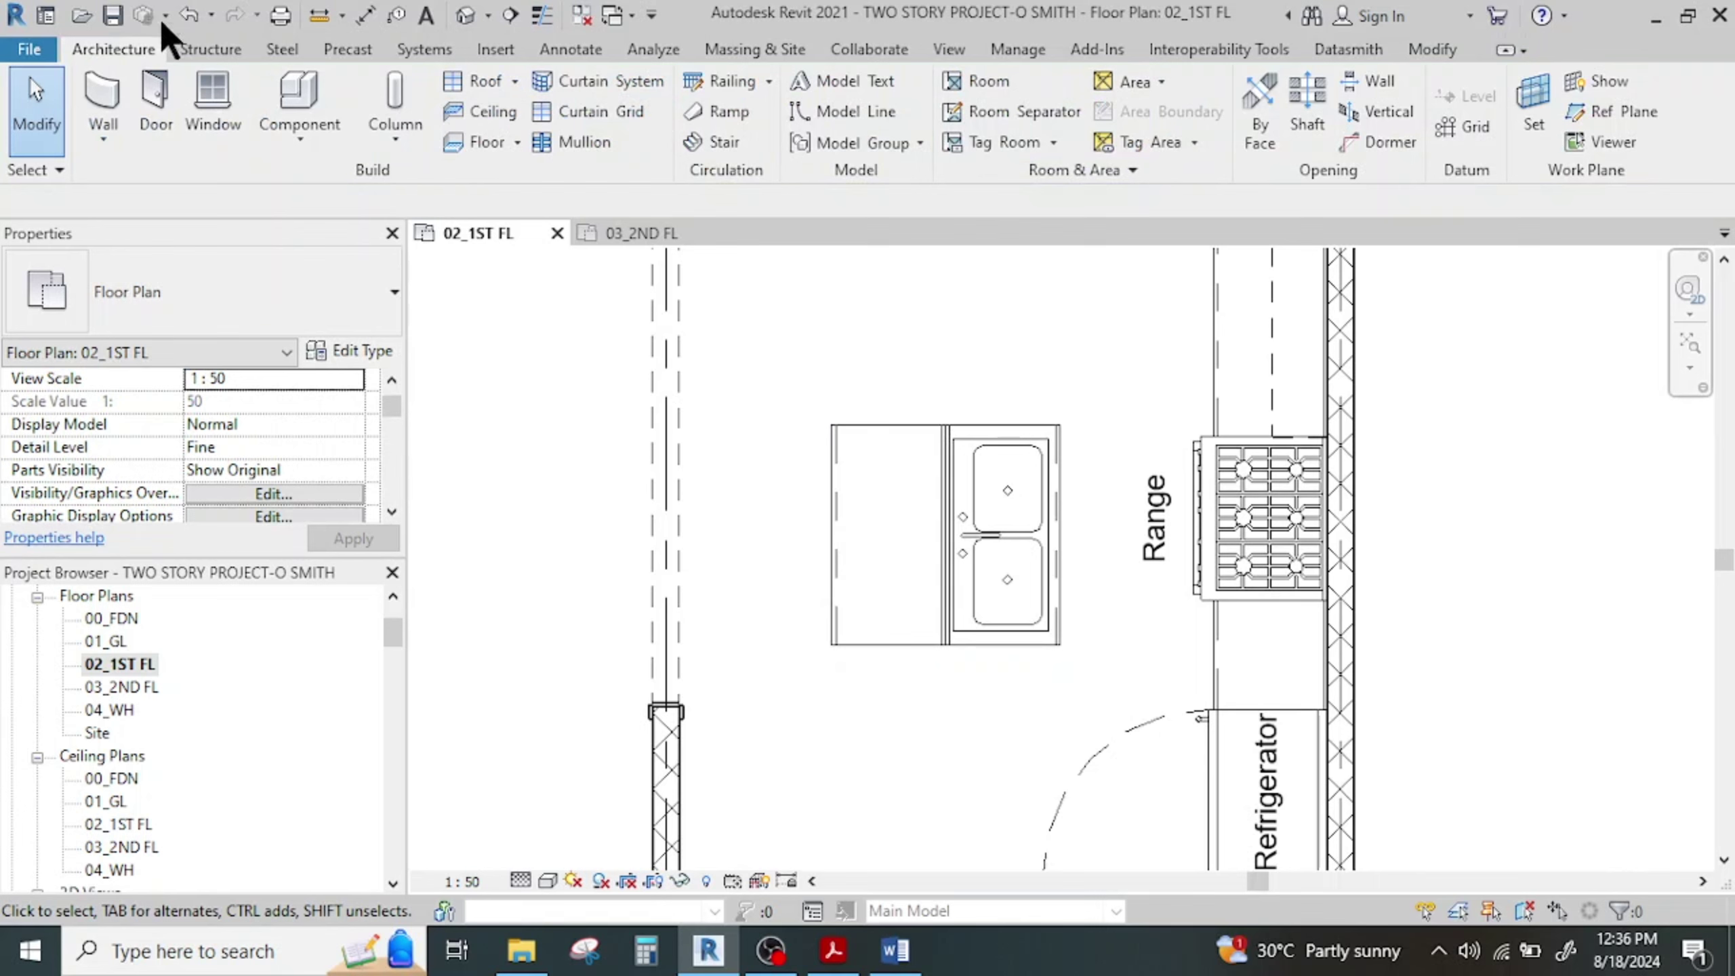
Measure the clearance between the sink side of the island and the front of the range
click(320, 14)
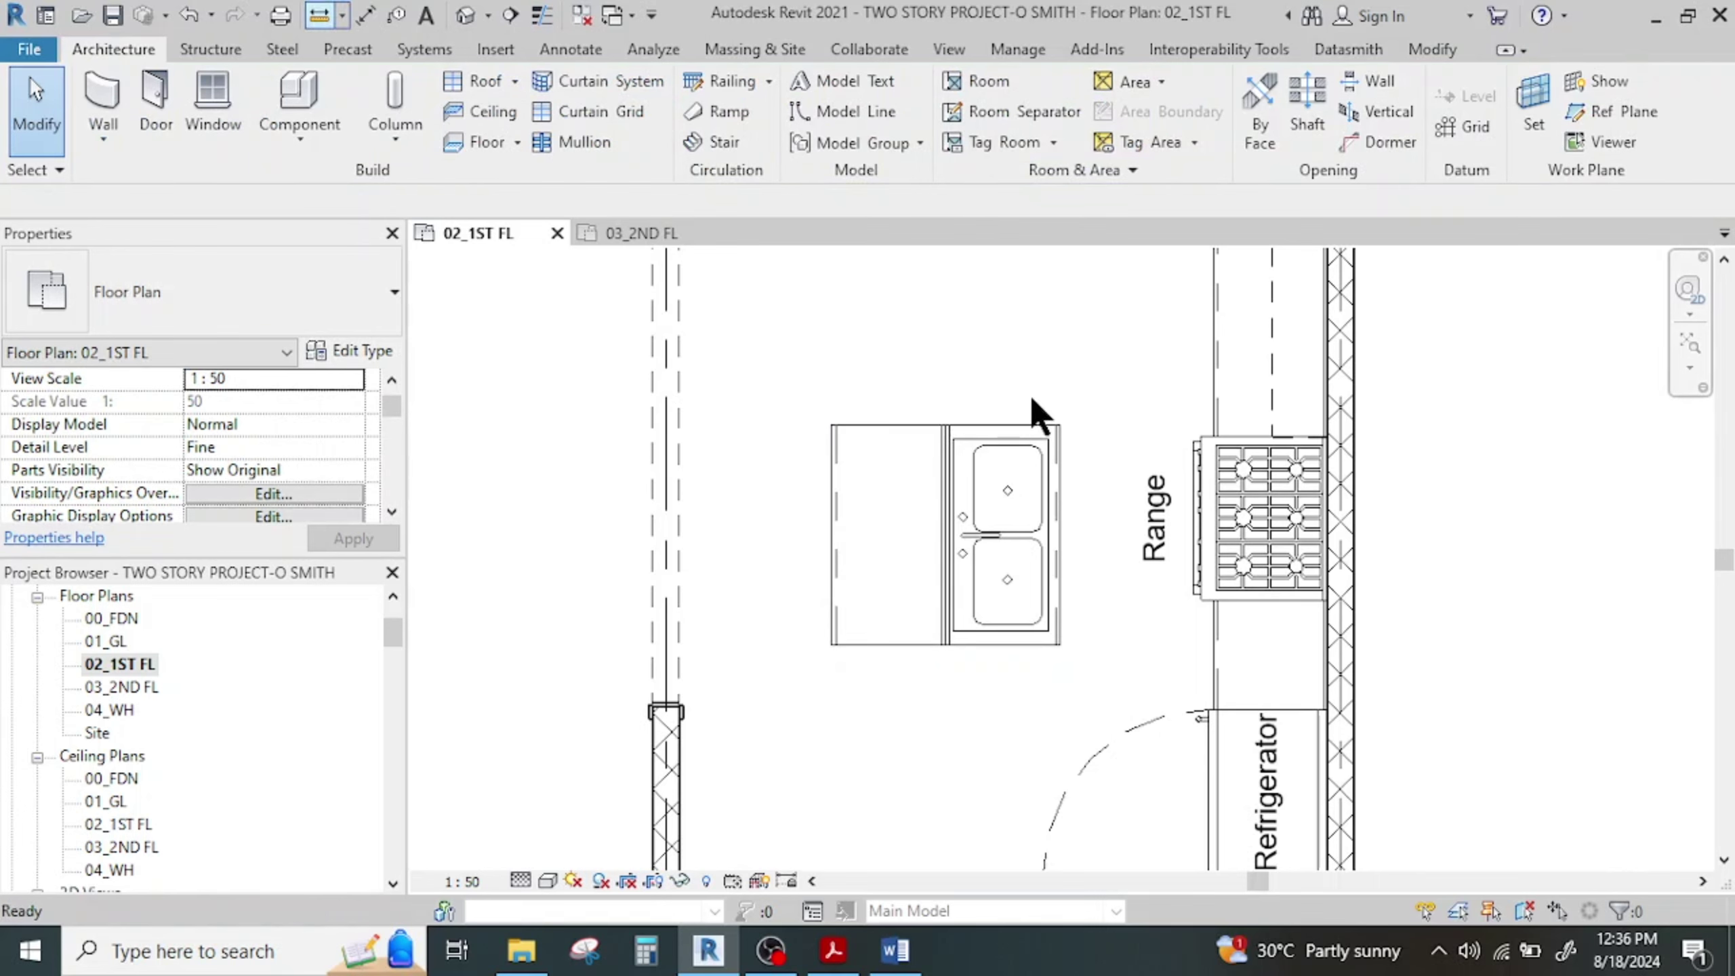
click(1059, 535)
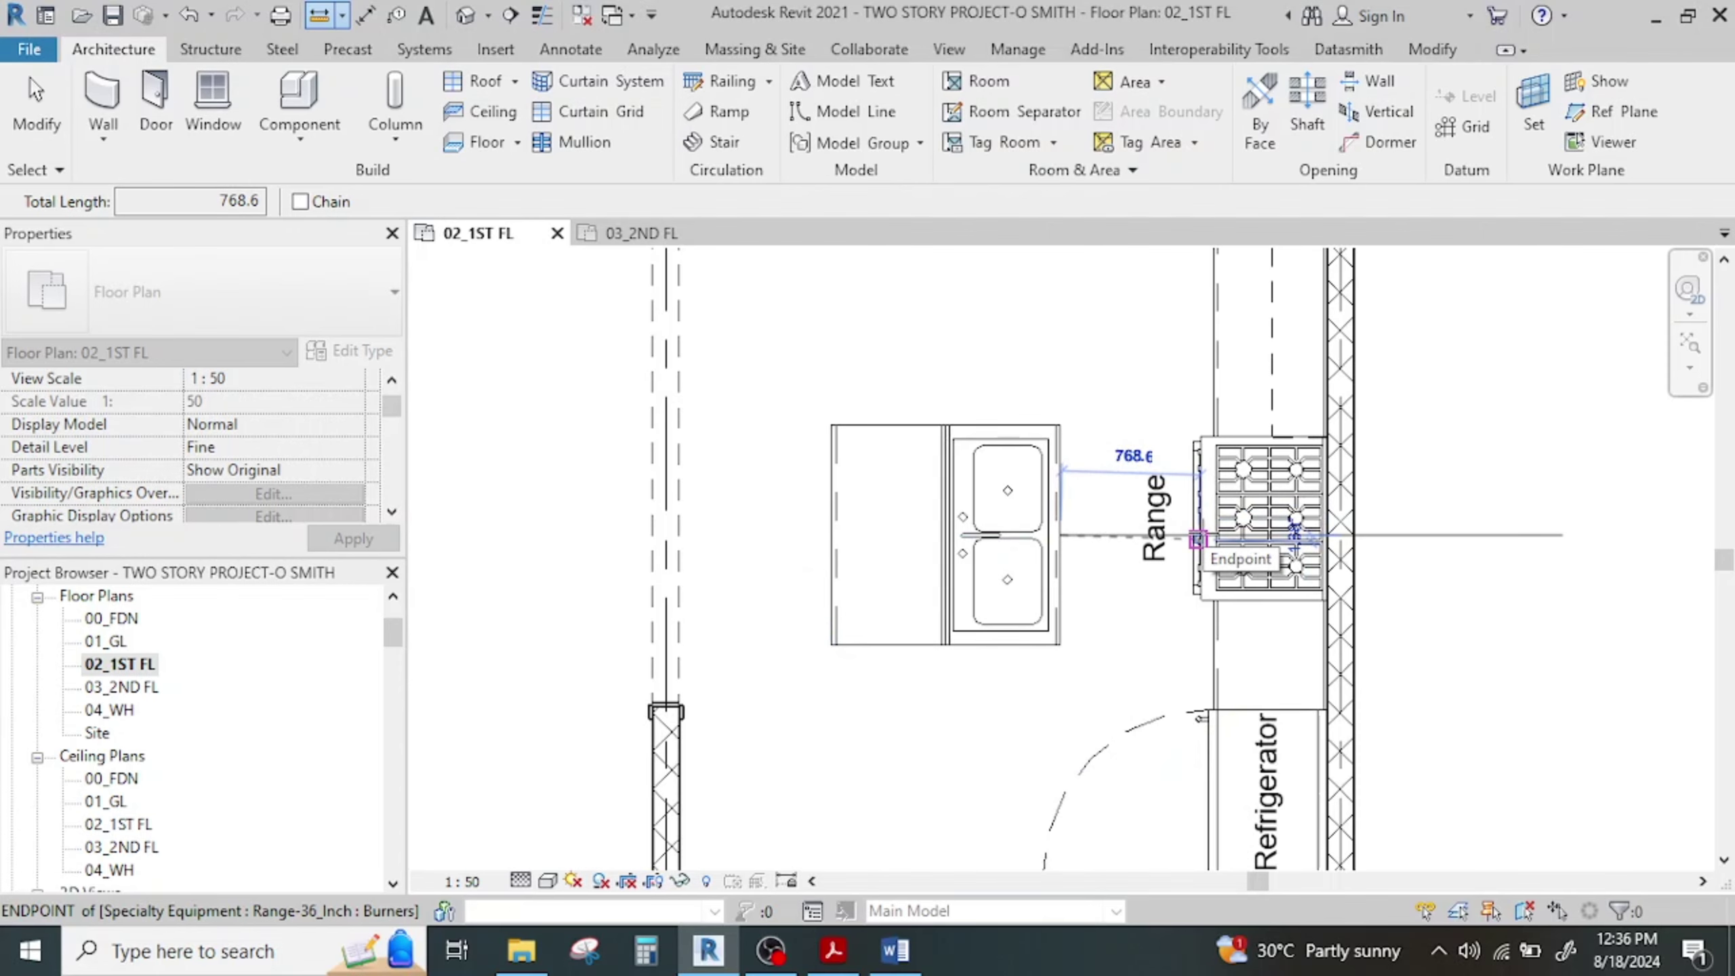
scroll(1197, 541, up, 2)
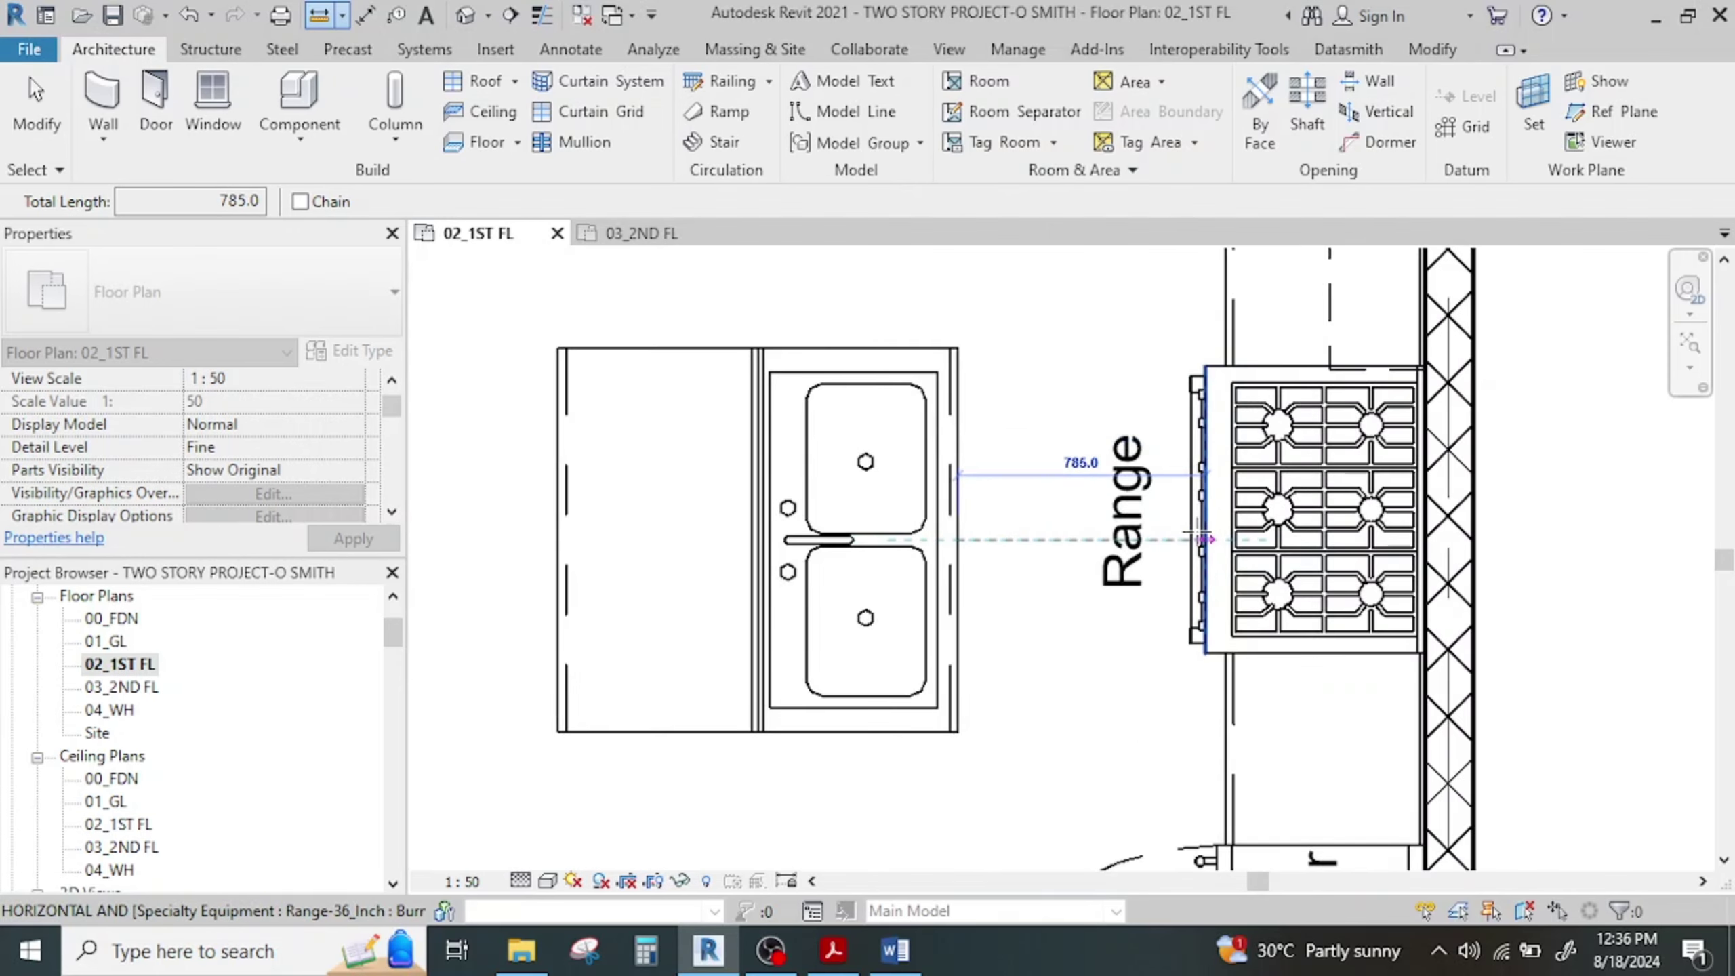
key(Escape)
key(Escape)
Nudge all four island casework pieces slightly further from the range and closer to the bathroom wall
scroll(800, 495, down, 2)
middle_drag(800, 496, 952, 507)
drag(749, 356, 1124, 711)
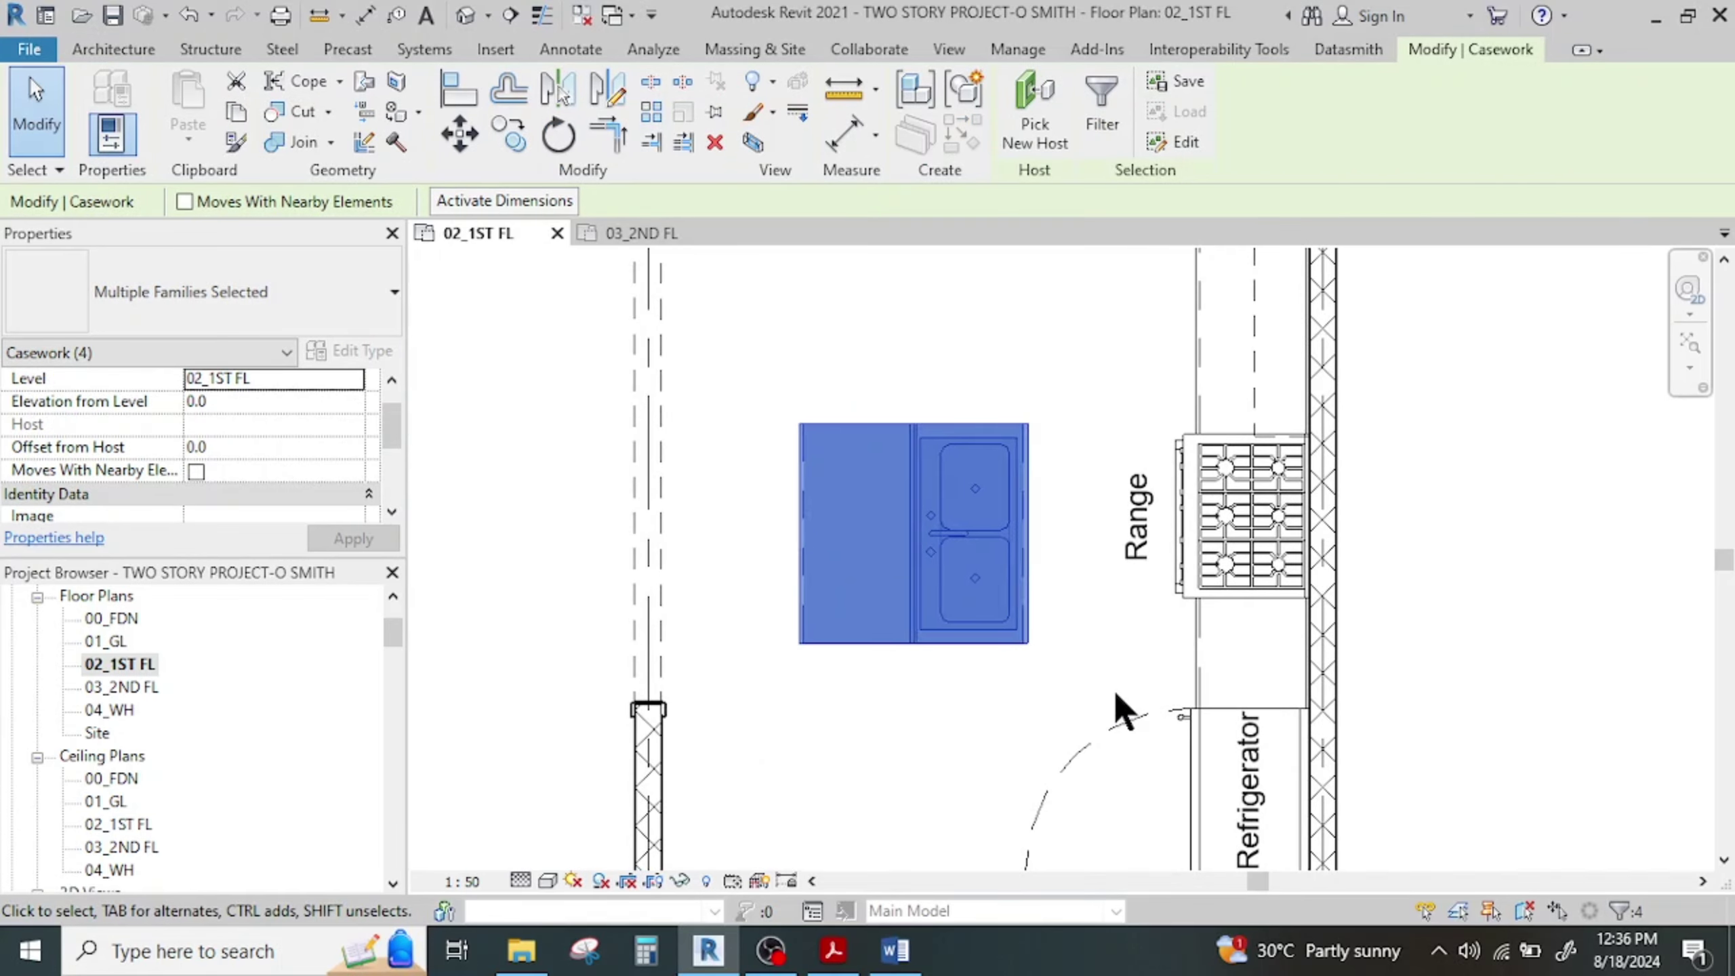
key(Left)
key(Down)
key(Down)
key(Down)
key(Left)
key(Left)
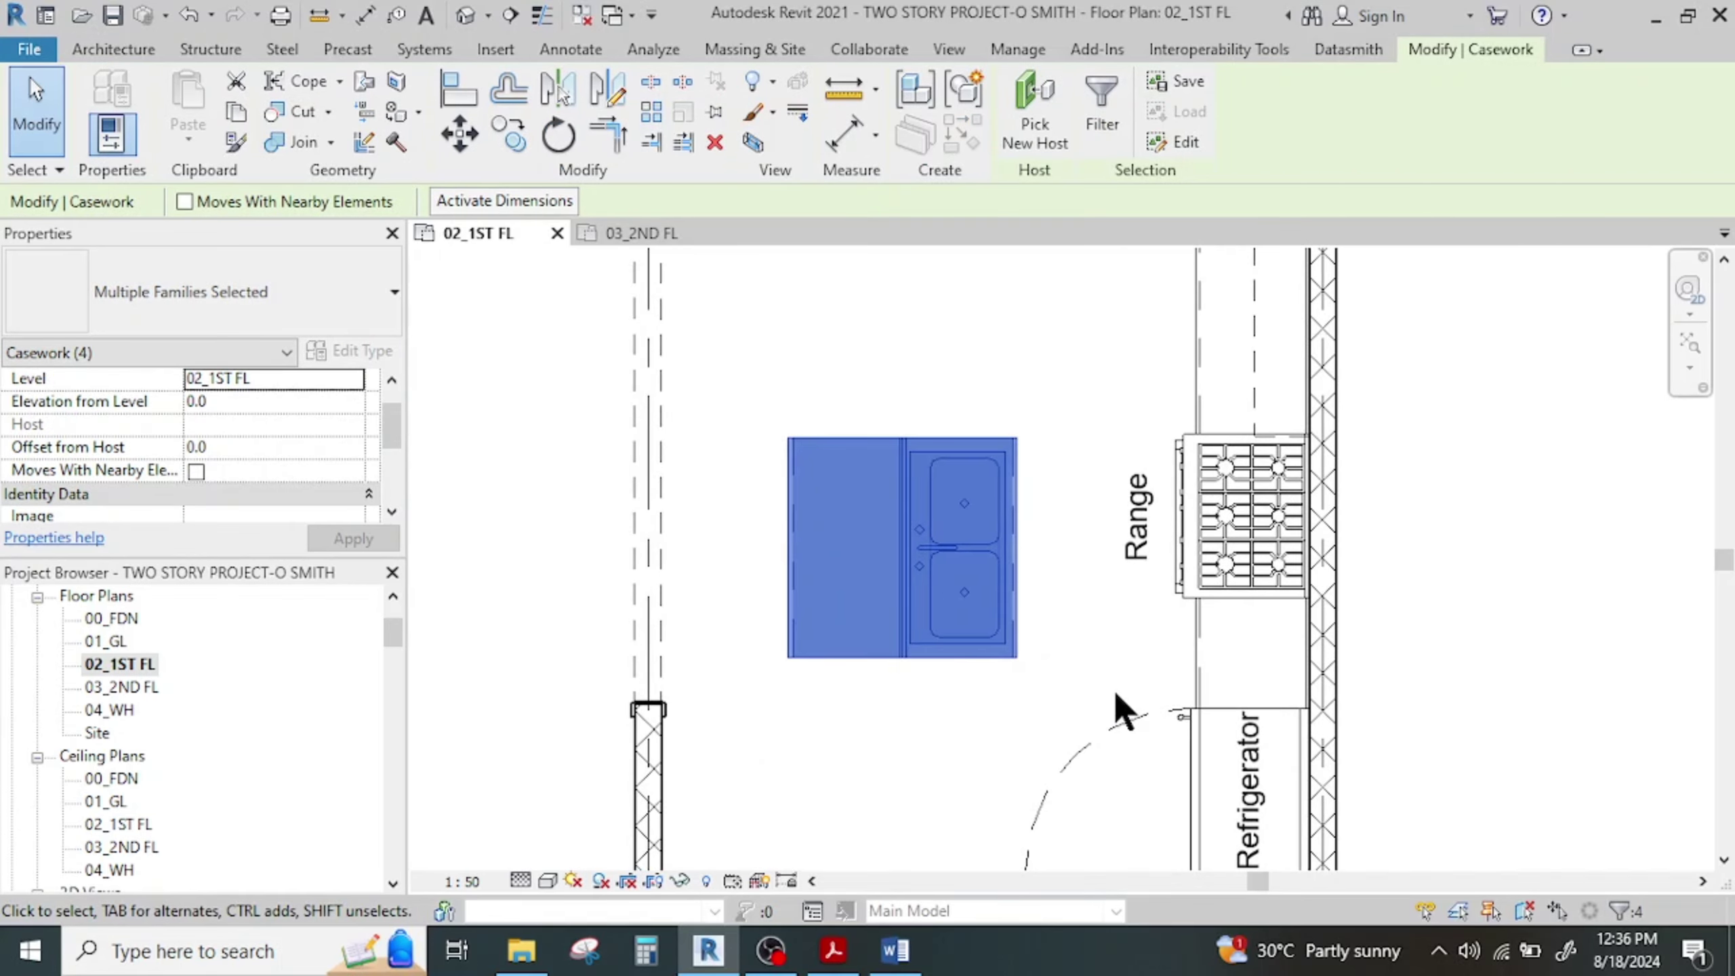
click(1367, 602)
Bring the whole first-floor plan into view and save the project
scroll(1257, 656, down, 2)
middle_drag(1164, 695, 953, 625)
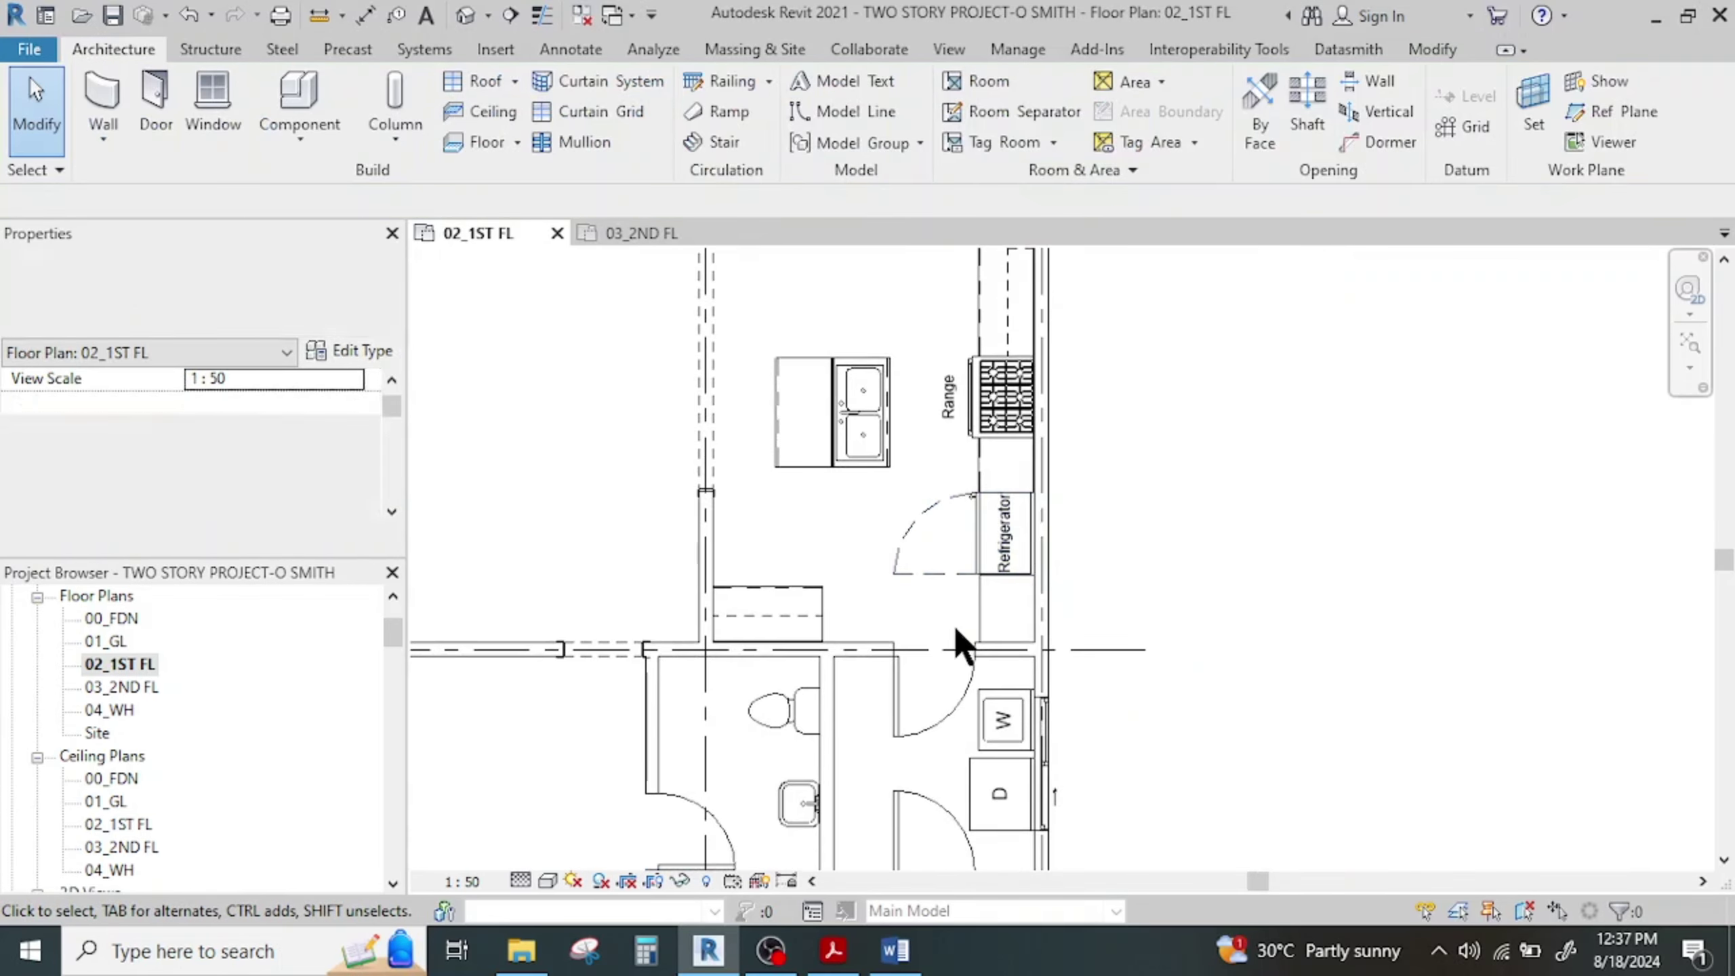
scroll(1039, 710, down, 2)
middle_drag(1032, 552, 974, 458)
click(113, 15)
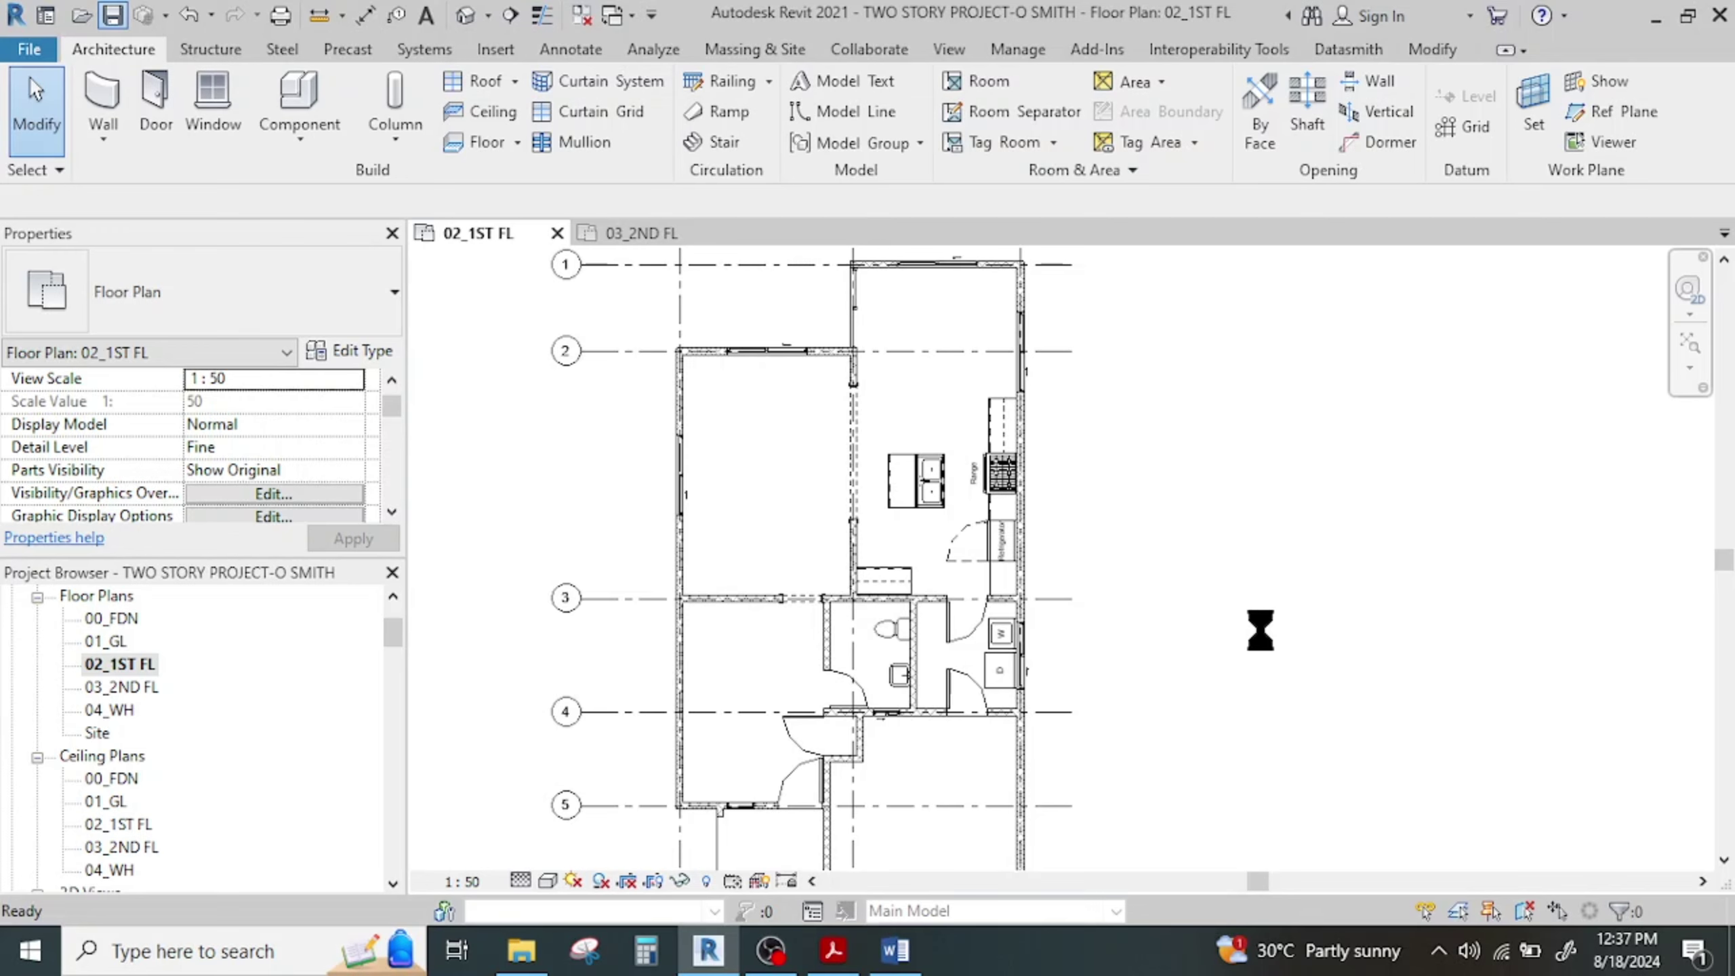